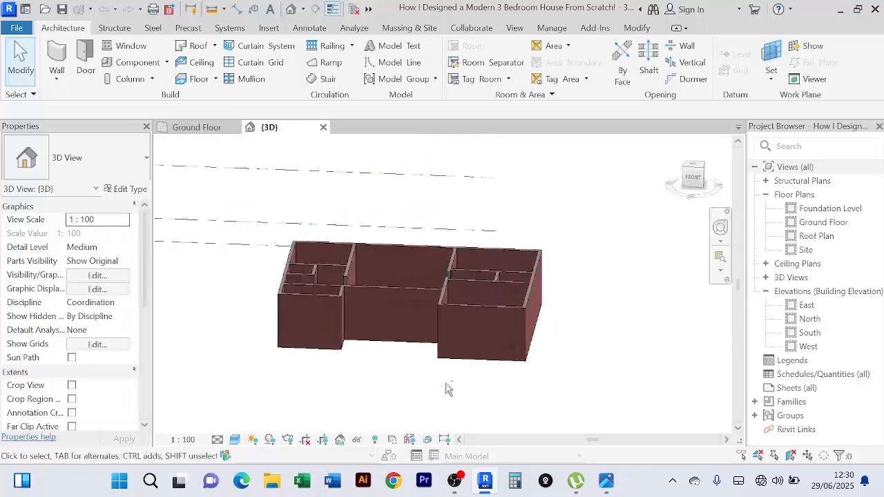
- Open the Ground Floor plan view and centre the house layout
scroll(372, 356, up, 3)
click(196, 127)
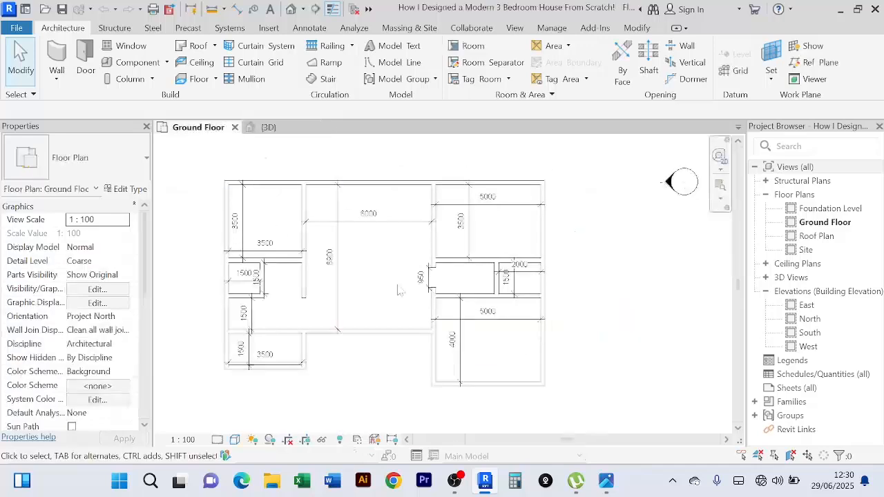
middle_drag(592, 303, 624, 274)
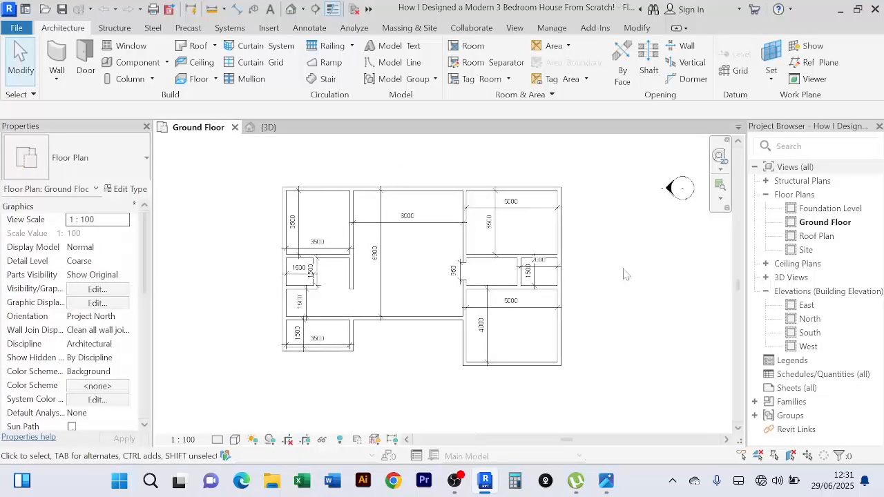
scroll(256, 223, up, 2)
scroll(268, 230, down, 1)
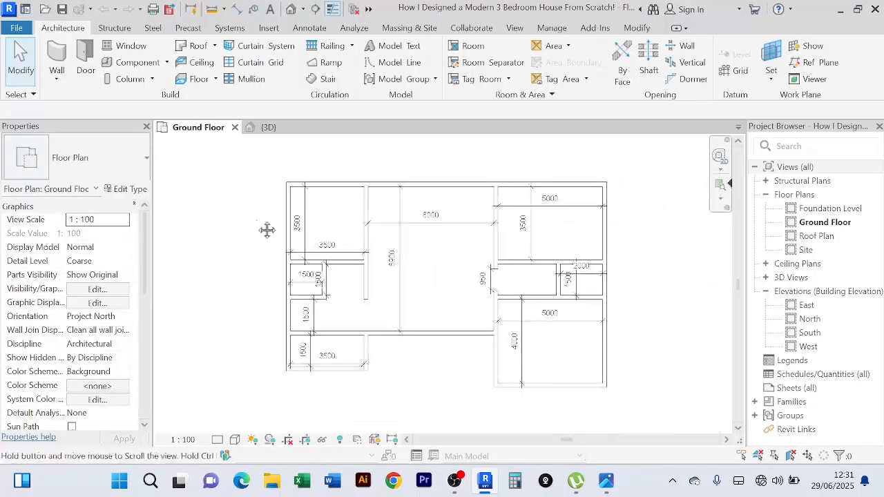
middle_drag(267, 230, 245, 219)
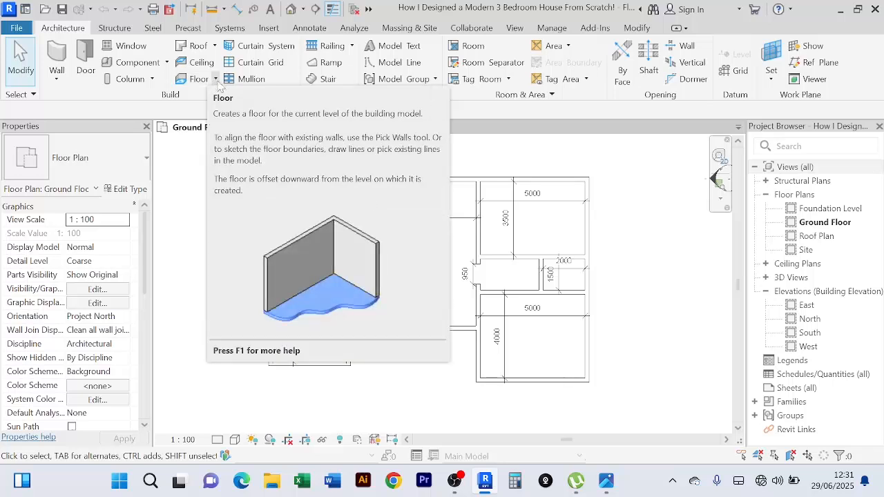
- Start an architectural floor and duplicate its Generic 150mm type under the name "Gound Floor"
click(215, 80)
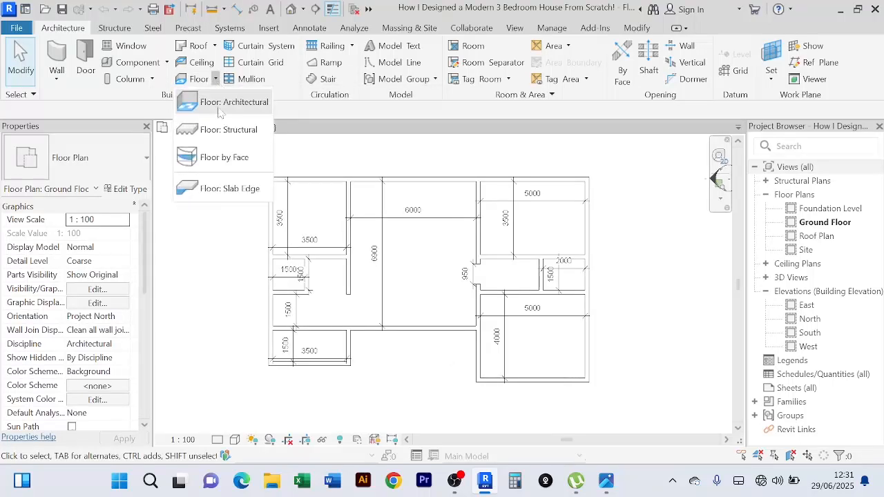
click(220, 108)
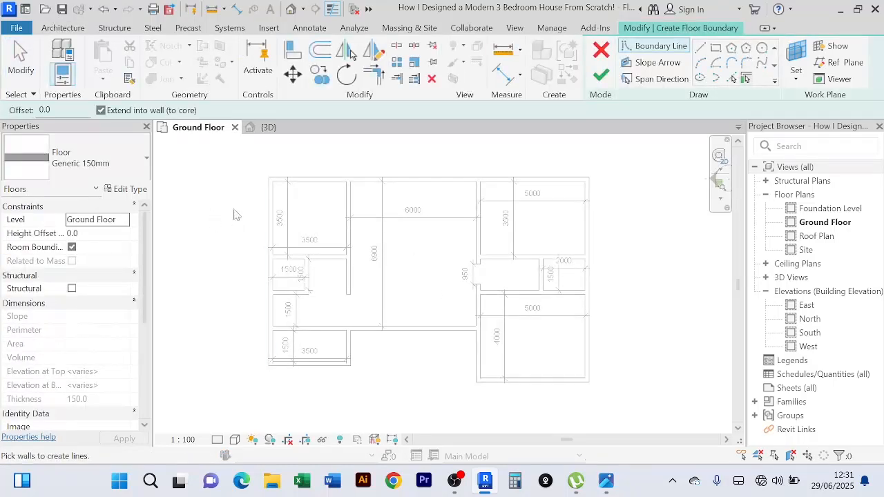
click(132, 197)
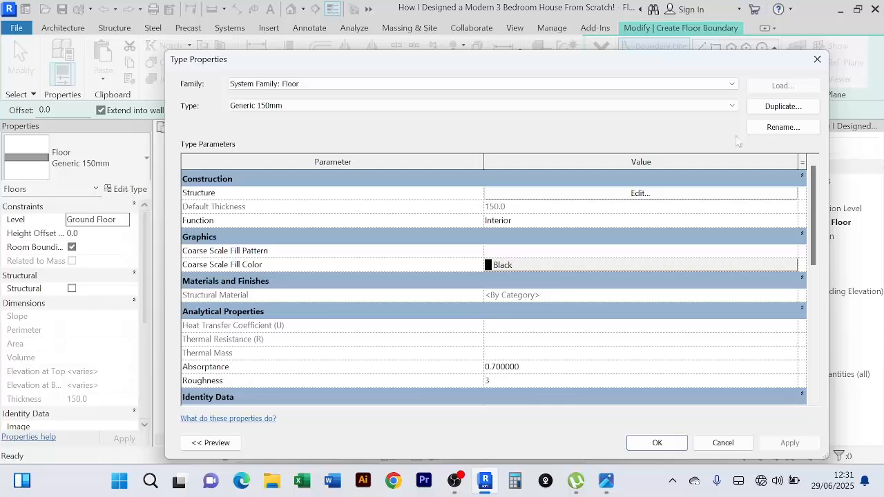
click(791, 110)
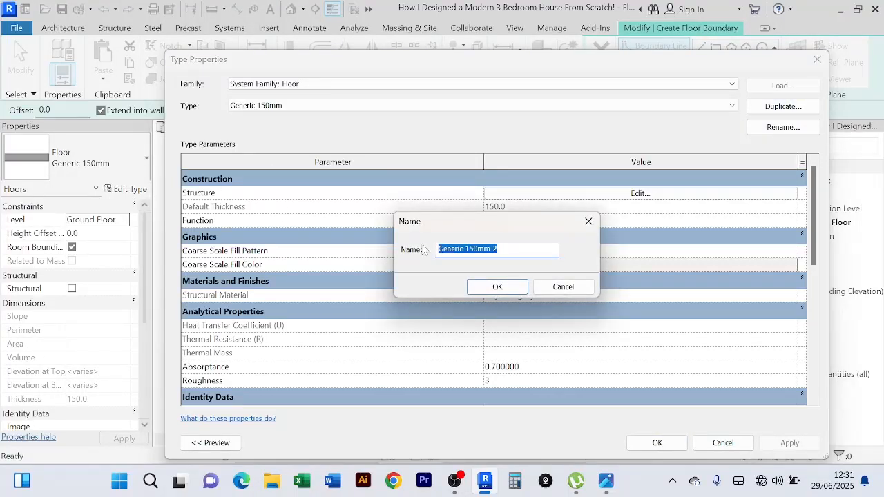
text(Floor)
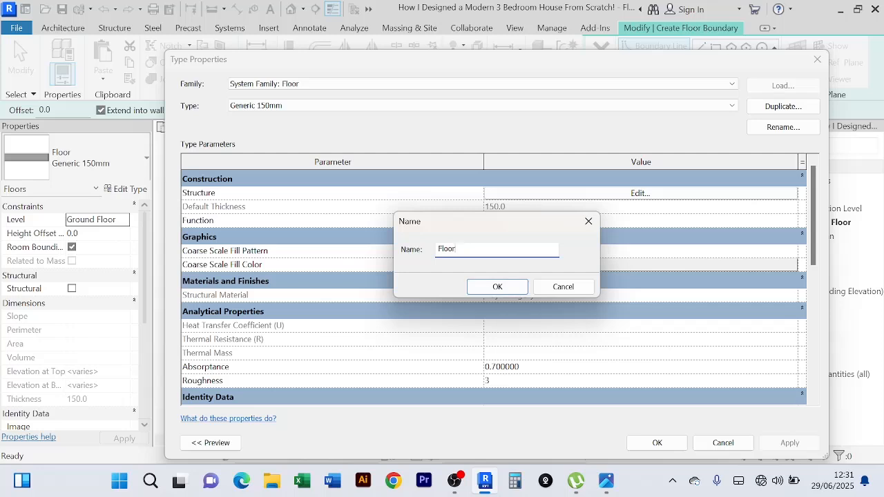
text(Gound)
click(489, 288)
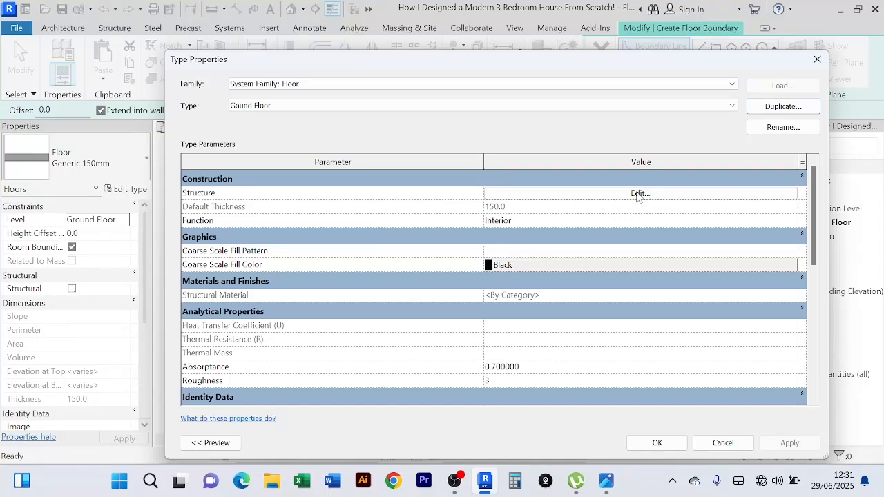
- In the floor type's assembly, create a new material named "Ground Floor" for the Structure [1] layer
click(638, 195)
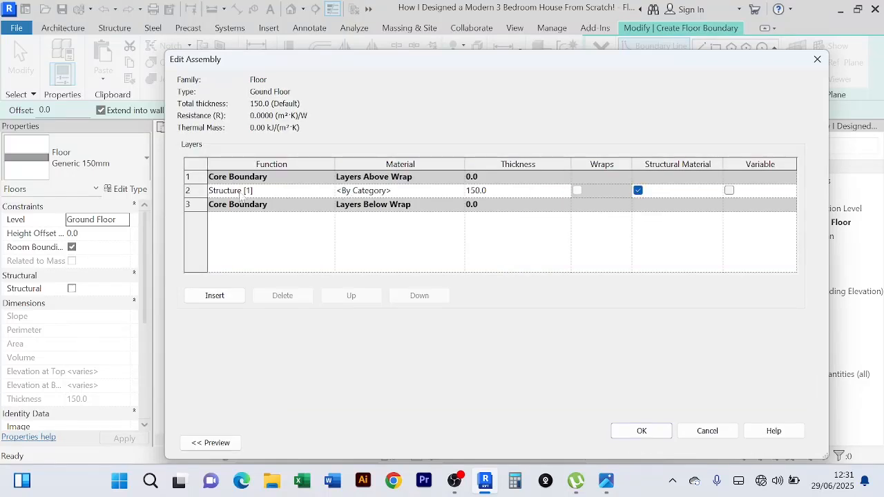
click(199, 193)
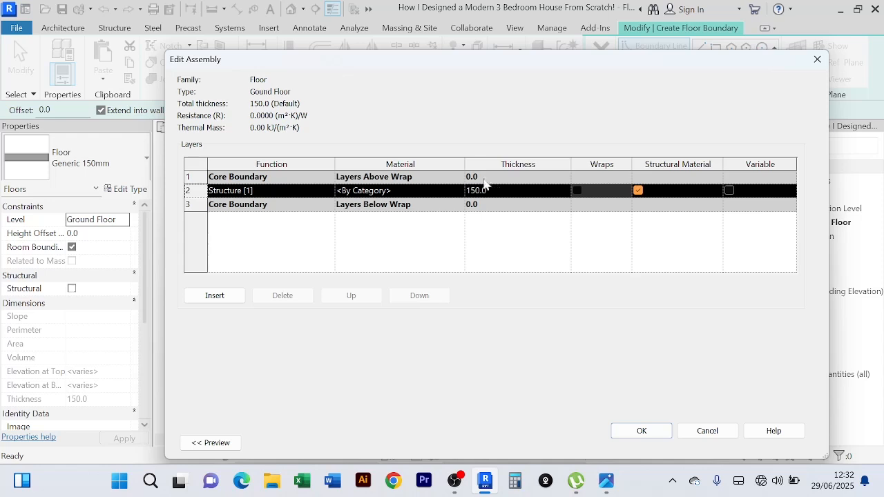
click(501, 195)
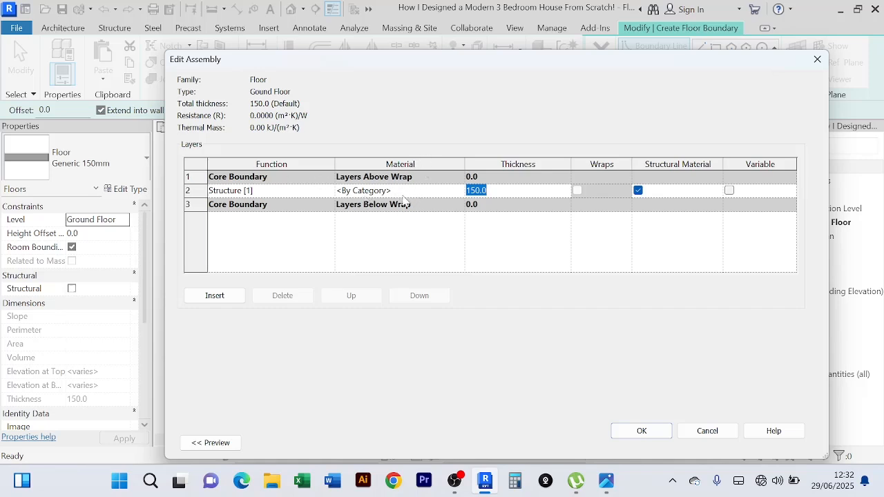
click(452, 193)
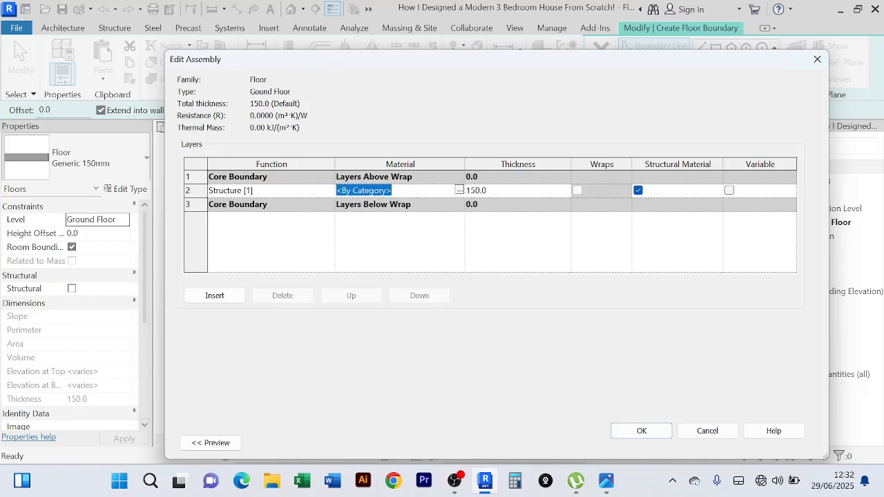
click(459, 191)
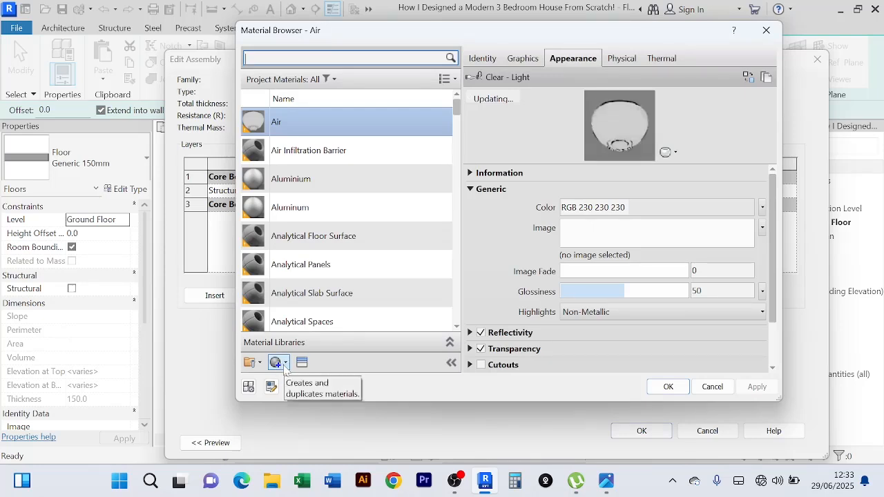
click(283, 364)
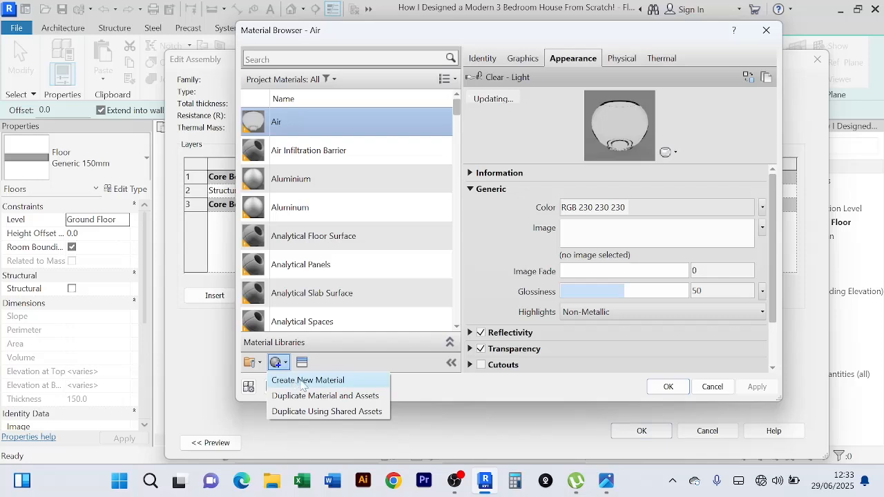
click(304, 381)
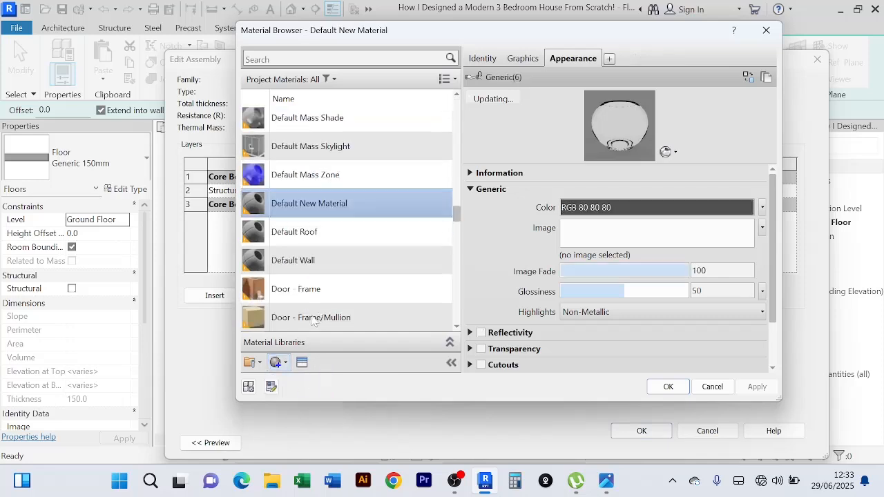
right_click(327, 210)
click(406, 260)
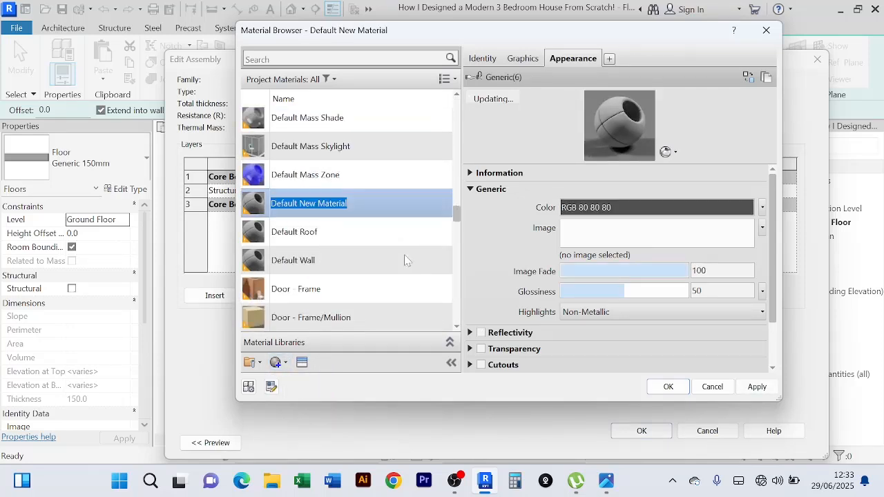
text(Ground Floor)
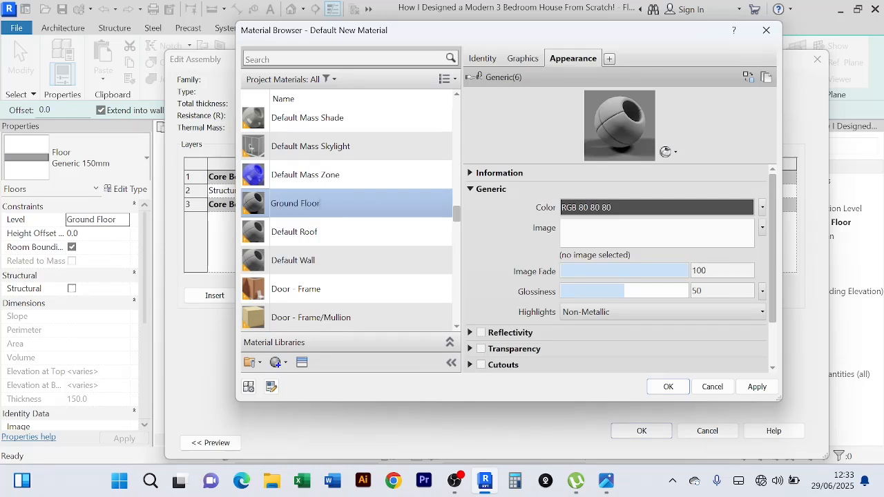
- Search the replacement appearance assets for "tiles" and show the stone assets under Flooring
click(525, 59)
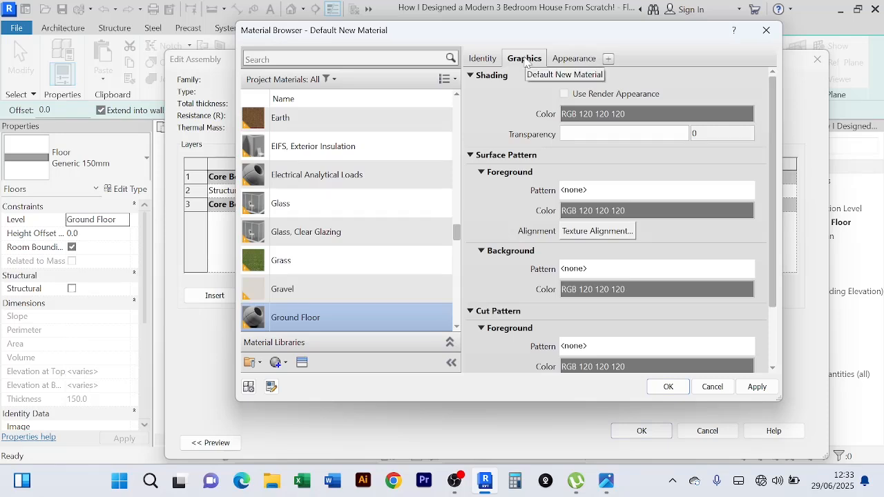
click(571, 60)
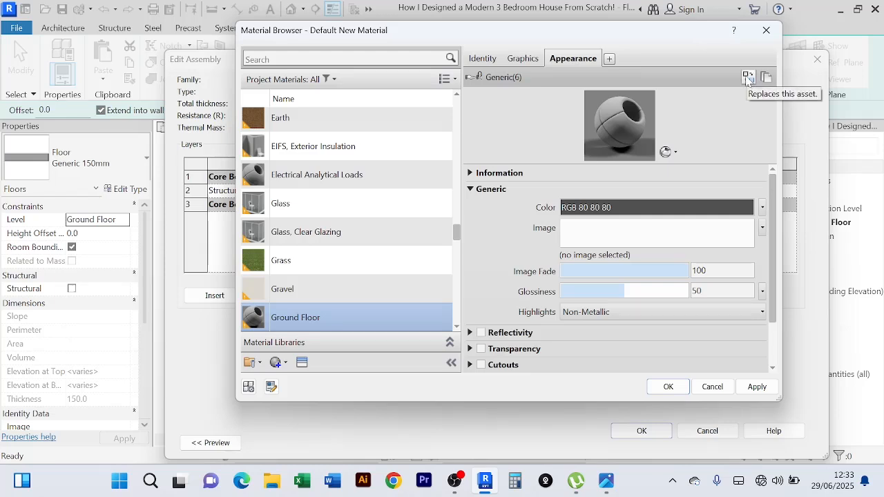
click(749, 78)
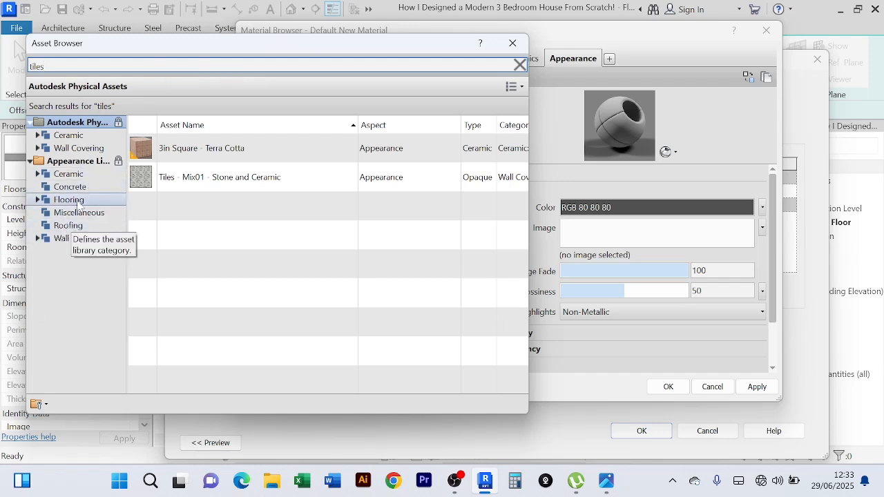
click(38, 200)
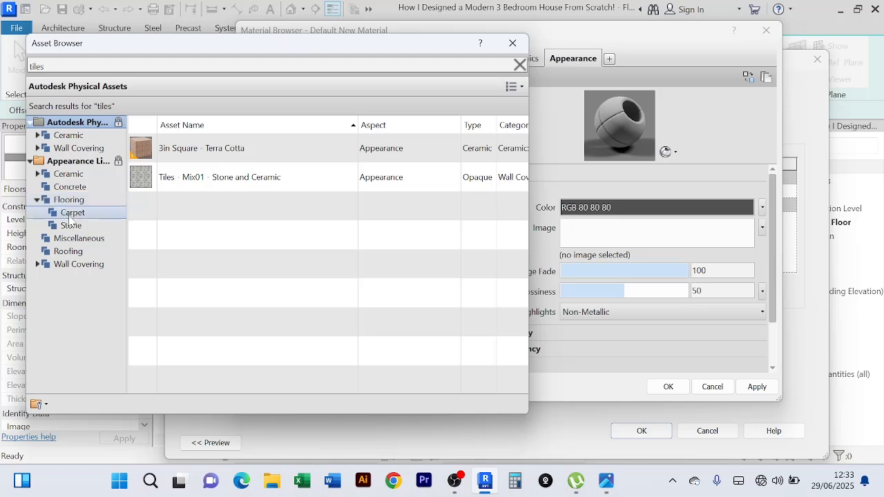
click(89, 216)
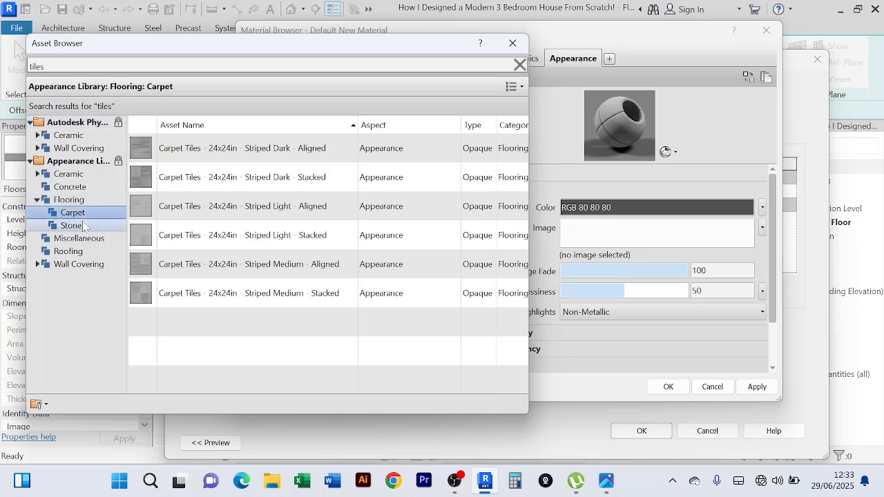
click(82, 226)
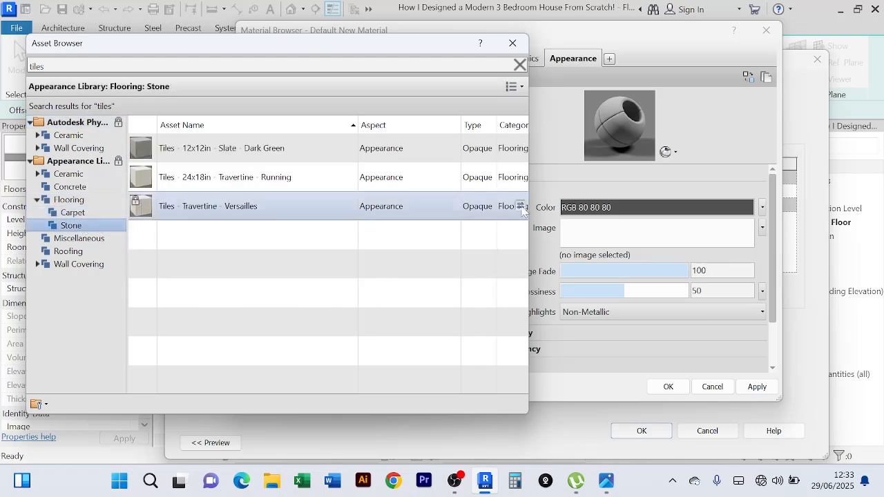
- Try the Travertine Versailles, 24x18in Travertine Running and 12x12in Slate Dark Green tiles as the material's appearance
click(521, 208)
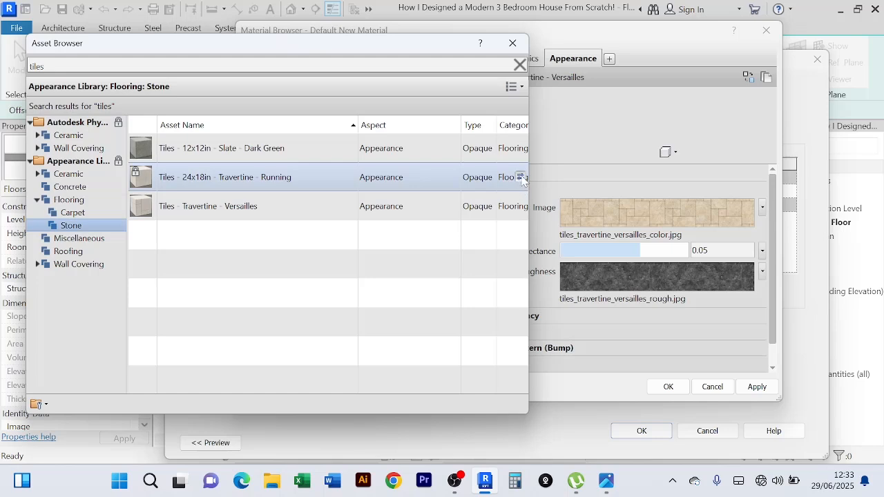
click(520, 177)
click(520, 149)
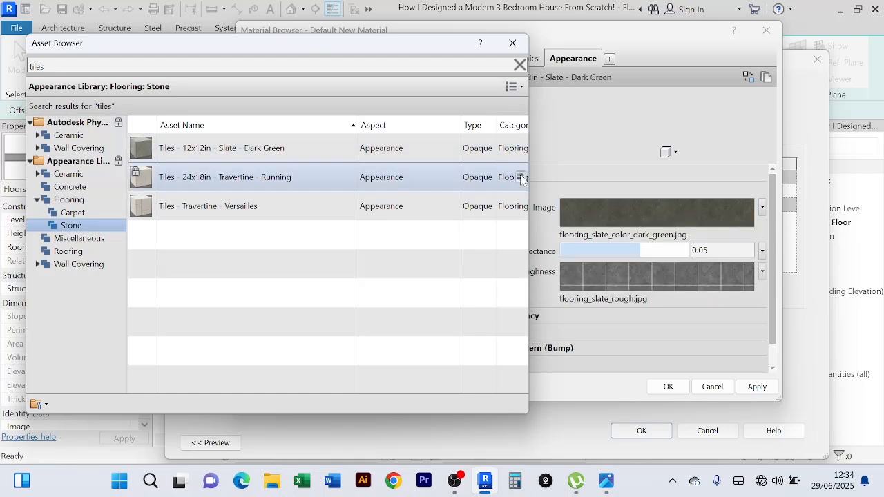
- Give the Ground Floor material the Tiles - 24x18in - Travertine - Running appearance, assign it to the structure layer and confirm the floor type
click(521, 178)
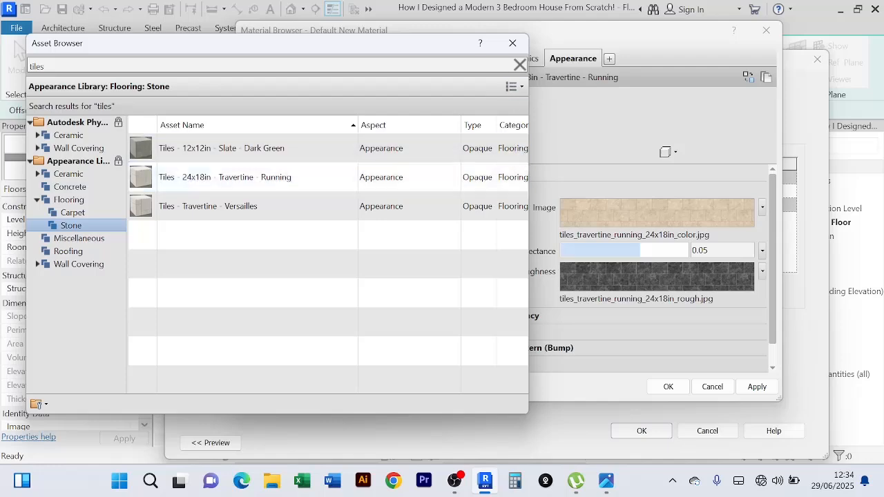
click(513, 42)
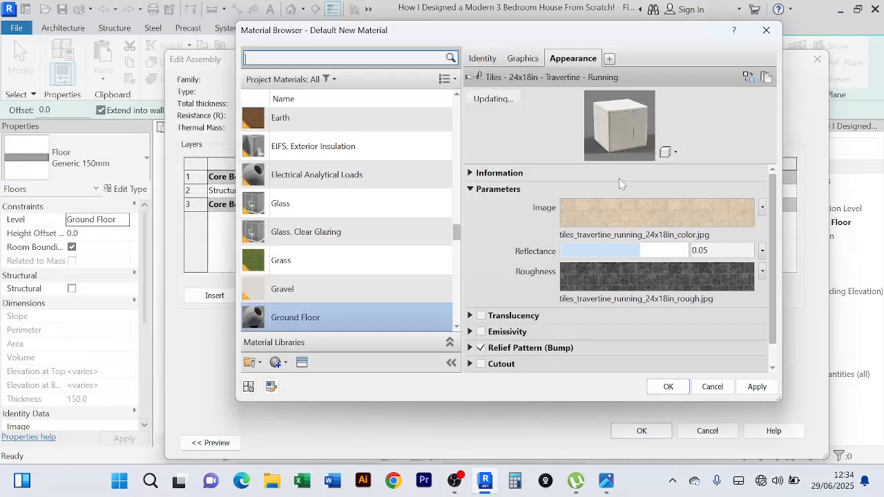
click(757, 388)
click(758, 387)
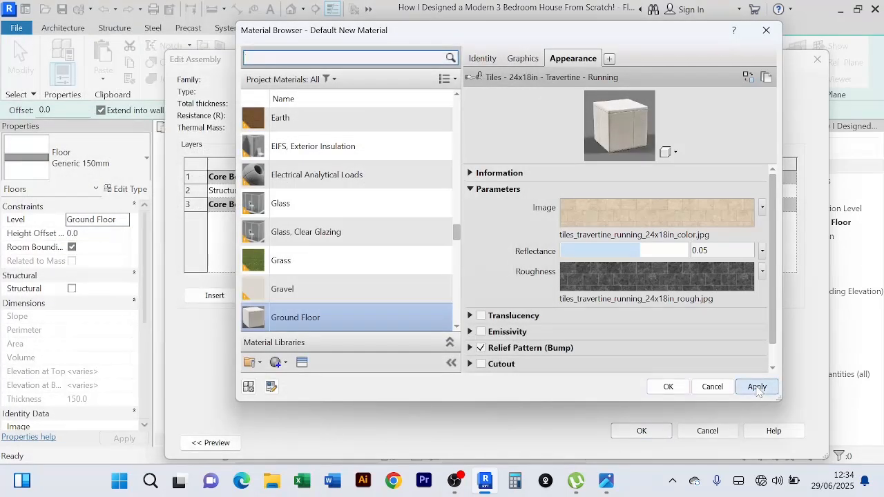
click(668, 387)
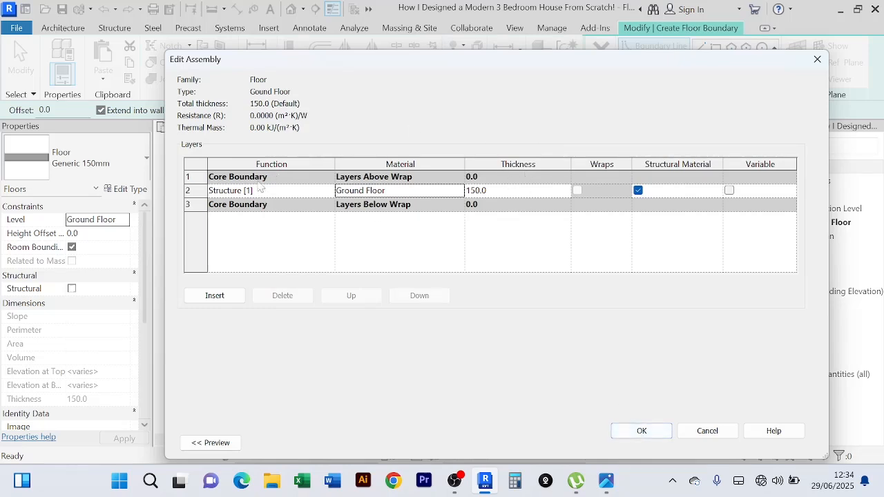
click(642, 431)
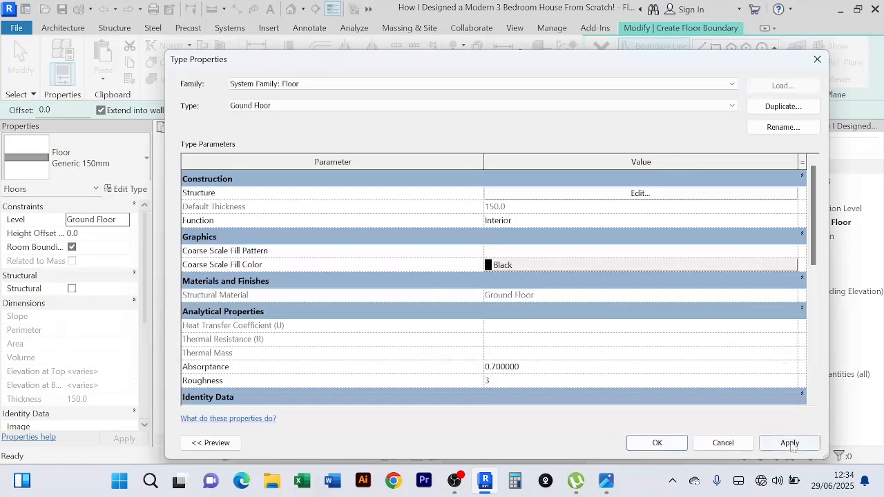
click(649, 443)
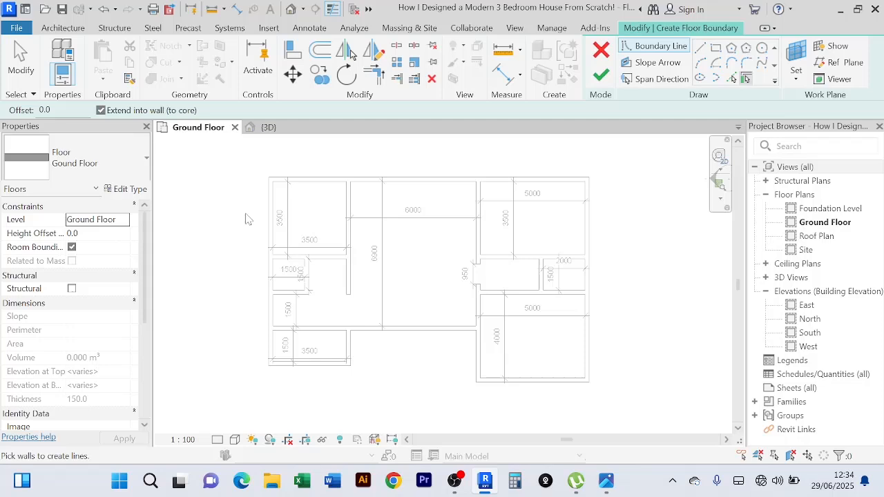
- Pick the outer faces of all the exterior walls as the floor's boundary lines, following the recessed front between the two projecting wings
click(733, 80)
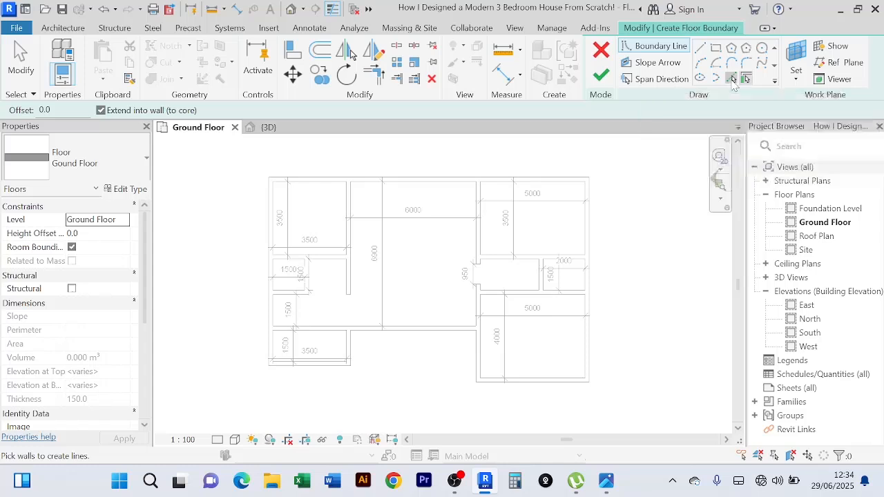
click(319, 179)
click(266, 246)
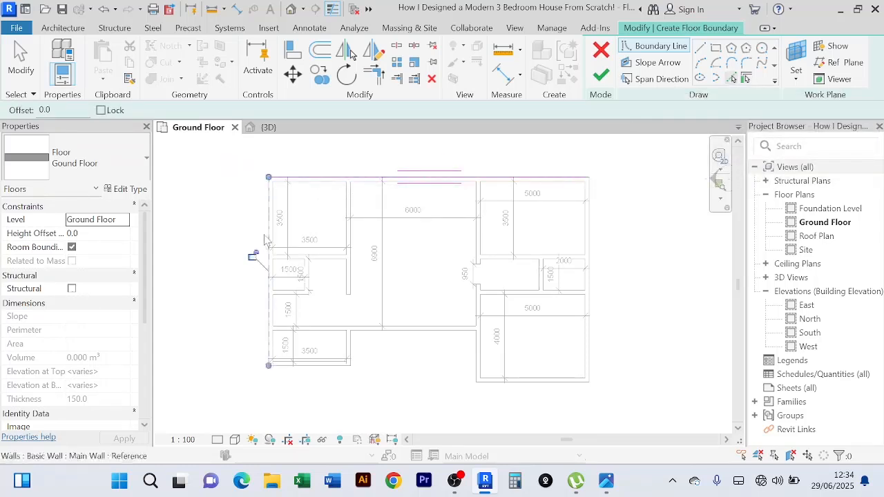
click(328, 367)
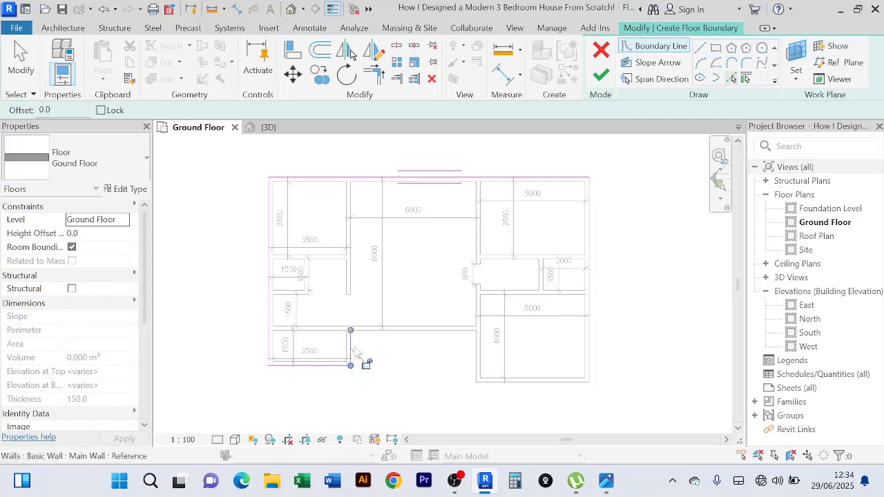
click(415, 335)
click(474, 366)
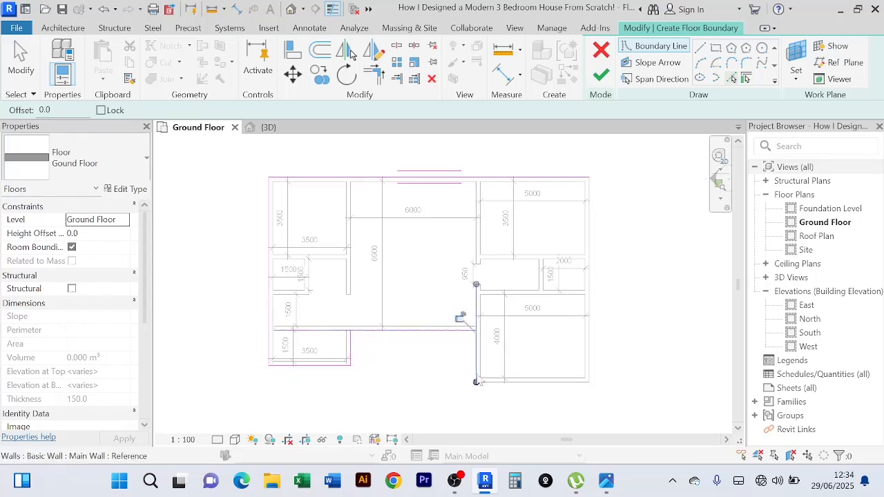
click(530, 384)
click(597, 316)
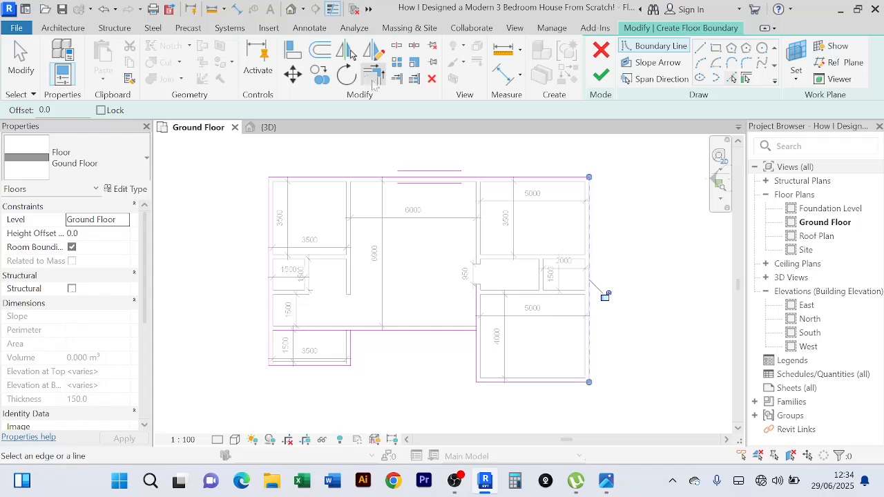
- Trim the overlapping boundary lines into corners at both ends of the recessed front wall and finish the floor
click(374, 76)
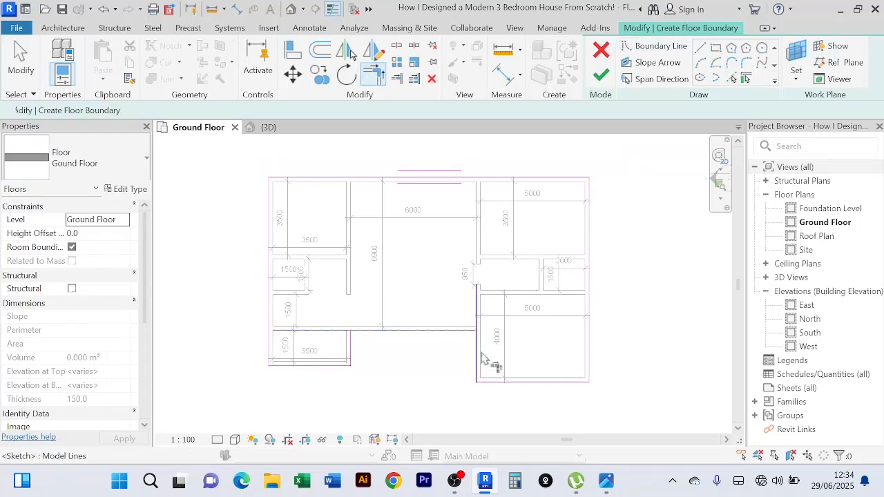
click(352, 338)
click(365, 334)
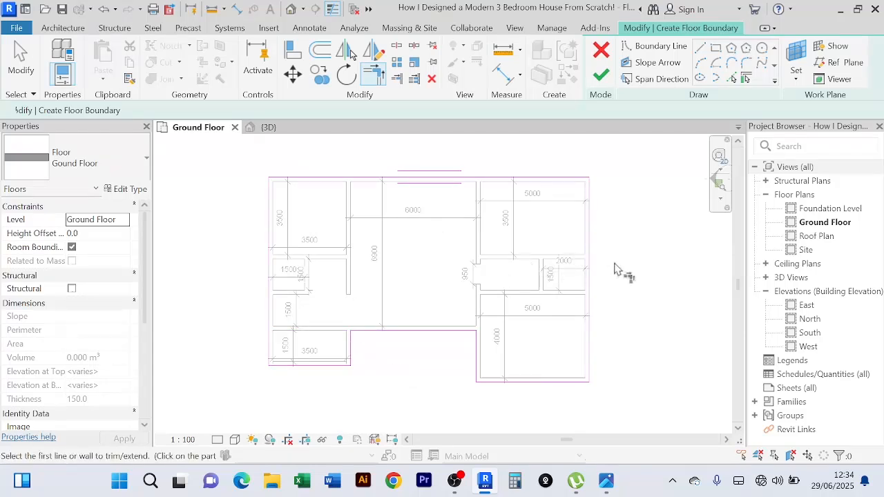
scroll(608, 330, up, 2)
scroll(606, 332, down, 3)
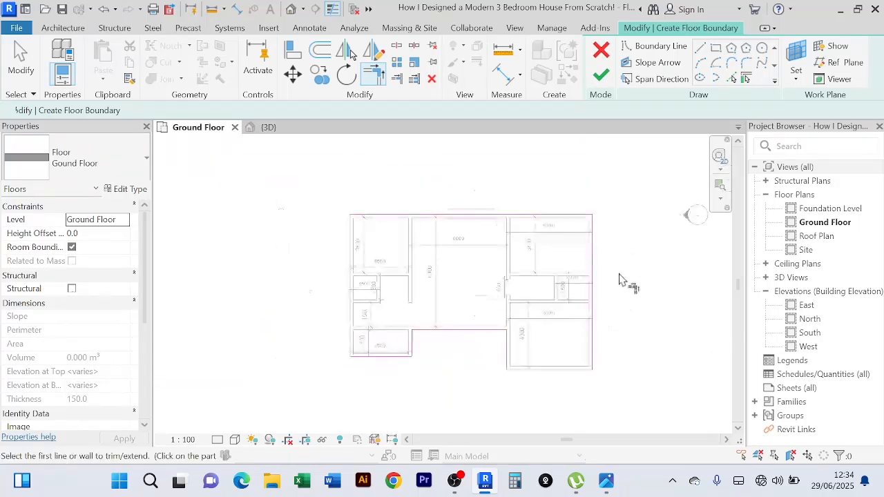
middle_drag(620, 280, 587, 275)
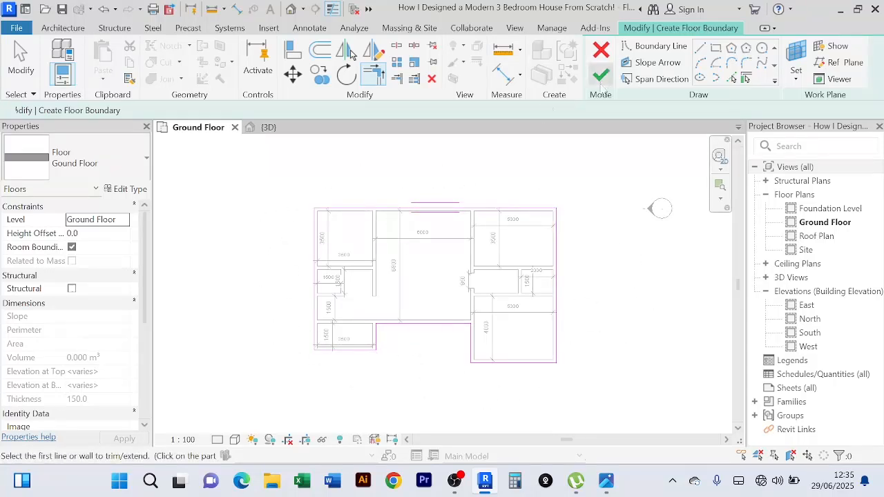
click(602, 76)
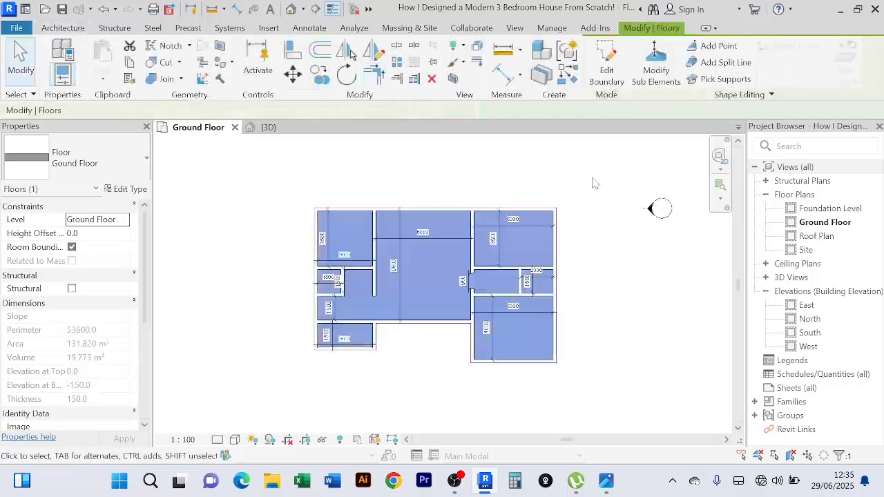
click(563, 178)
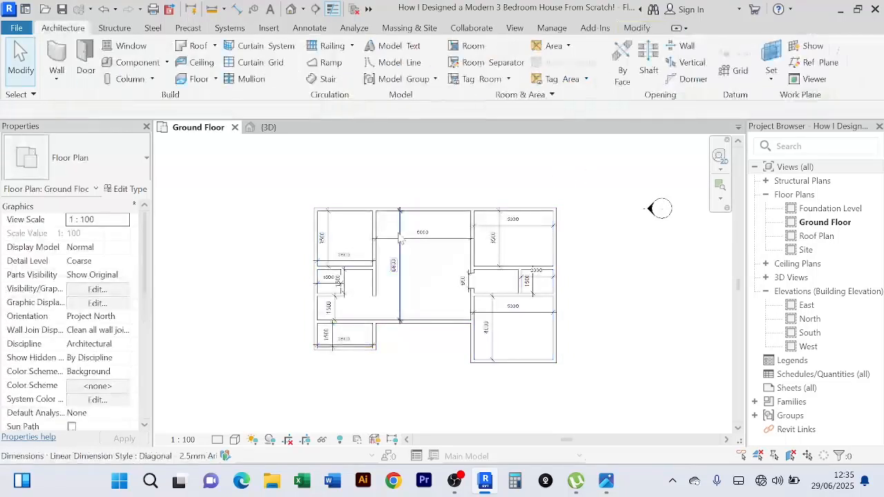
- Select the new floor slab in the 3D view and examine its extent from below and from above
scroll(425, 196, down, 1)
middle_drag(425, 195, 394, 196)
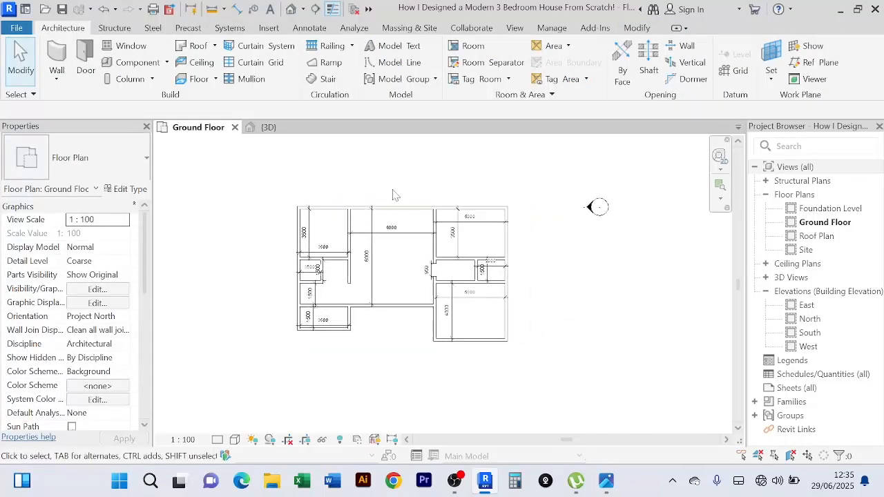
click(269, 128)
shift+middle_drag(399, 402, 424, 246)
scroll(422, 259, up, 4)
click(445, 261)
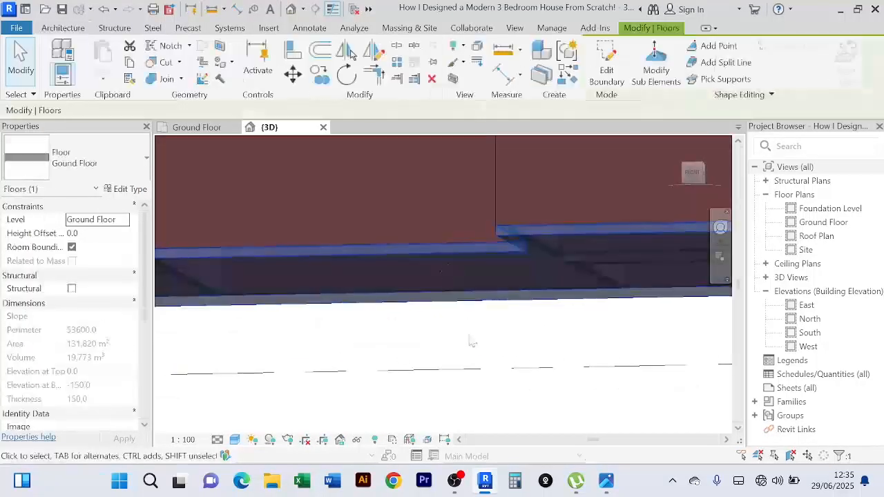
scroll(469, 339, down, 5)
shift+middle_drag(470, 339, 414, 371)
scroll(306, 286, up, 4)
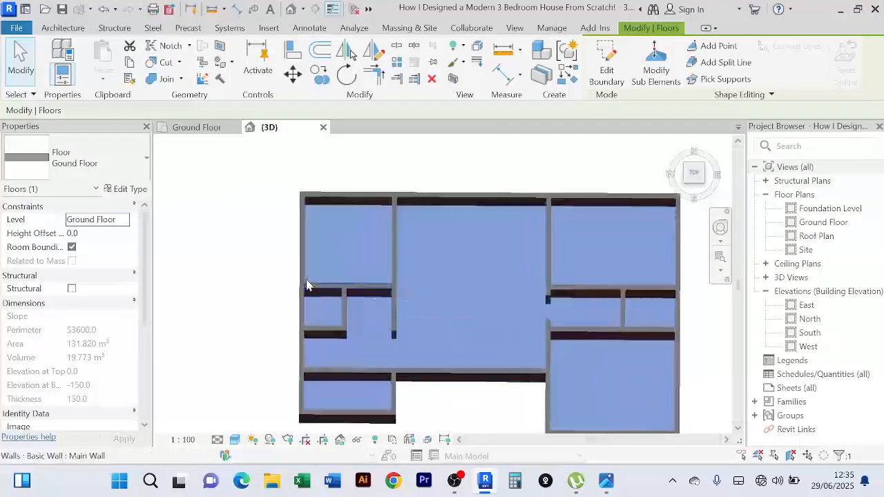
- Deselect the slab and examine the floor surface inside the rooms from several 3D angles
key(Escape)
shift+middle_drag(351, 293, 454, 221)
scroll(459, 251, up, 3)
scroll(460, 257, down, 2)
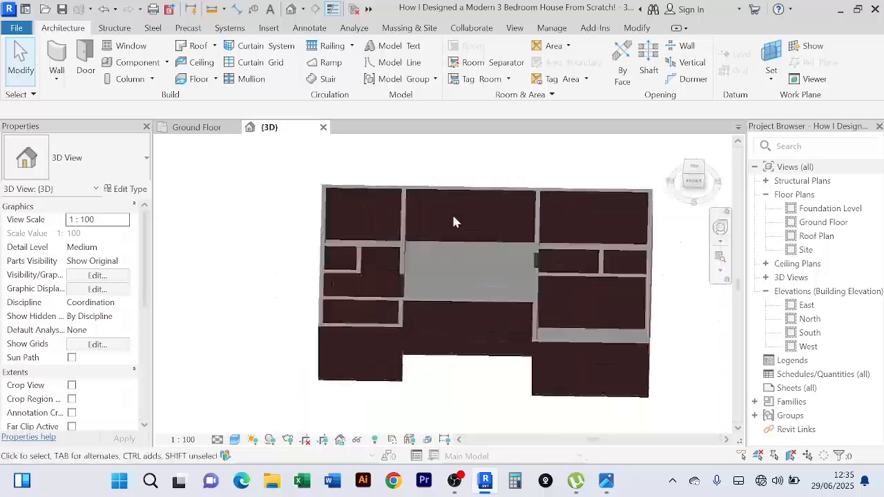
scroll(454, 235, down, 2)
scroll(456, 253, up, 3)
scroll(456, 252, down, 3)
shift+middle_drag(456, 253, 451, 355)
scroll(450, 253, down, 2)
scroll(448, 279, up, 3)
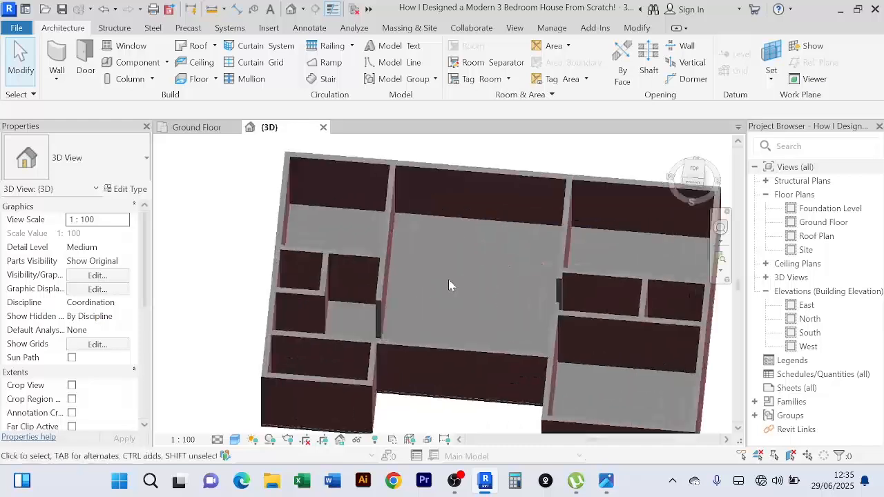
scroll(449, 280, up, 3)
scroll(448, 280, down, 2)
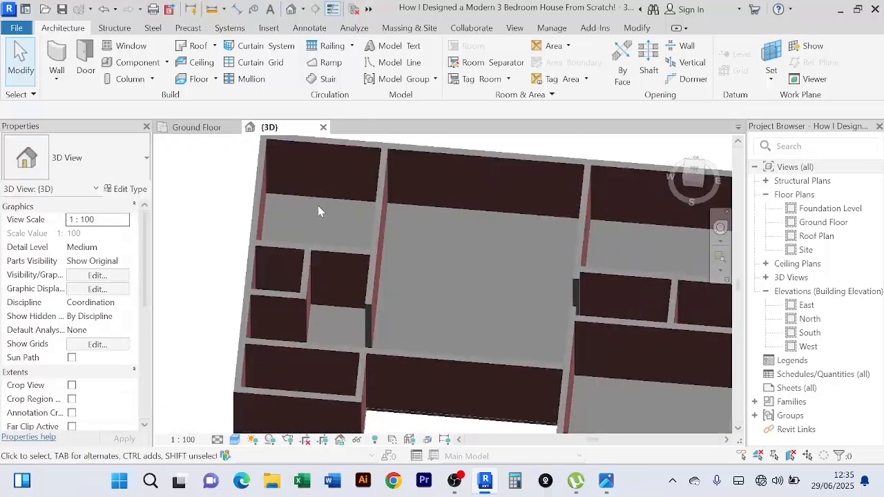
- Start placing a door in the Ground Floor plan and review the available M_Single-Flush sizes
click(199, 128)
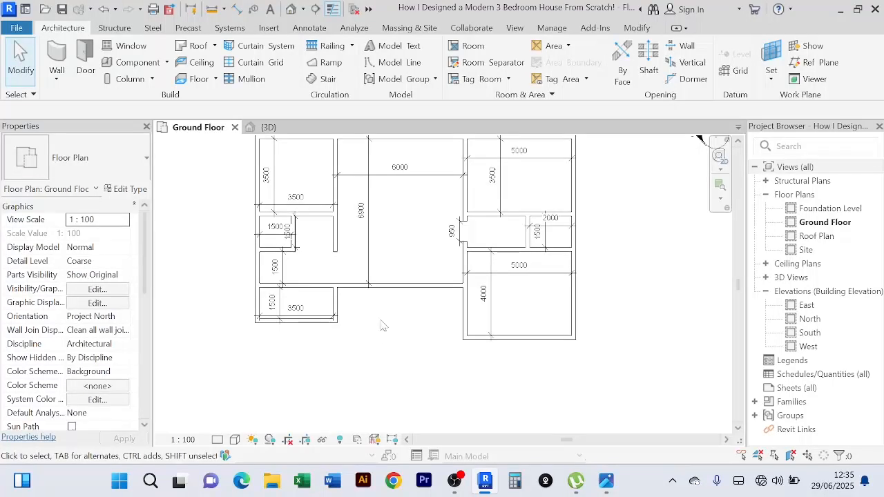
scroll(382, 324, down, 2)
middle_drag(381, 322, 351, 329)
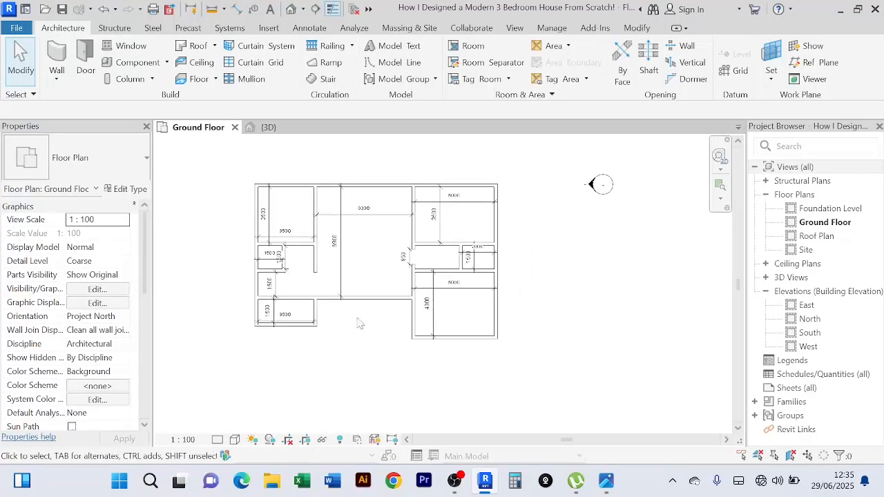
scroll(358, 321, up, 3)
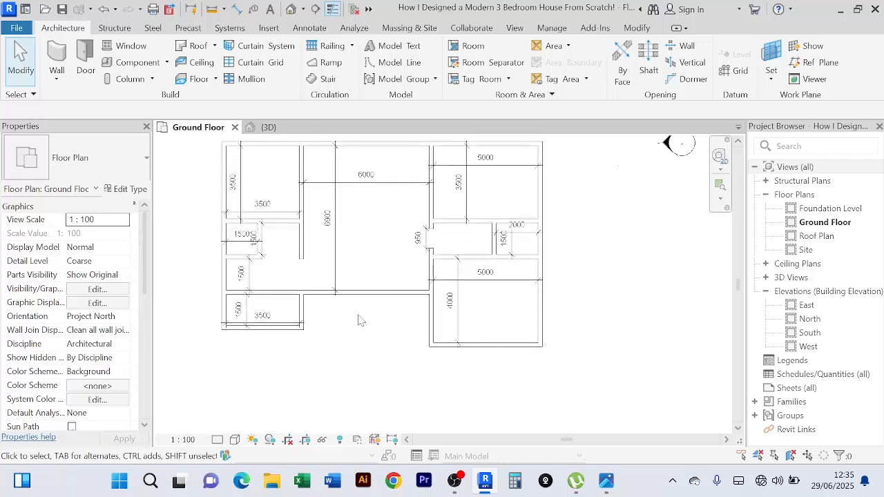
scroll(351, 335, down, 2)
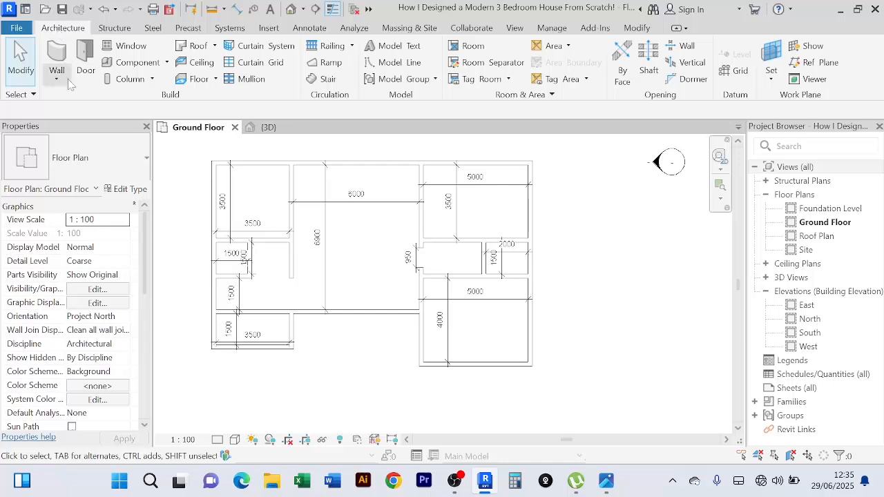
click(88, 69)
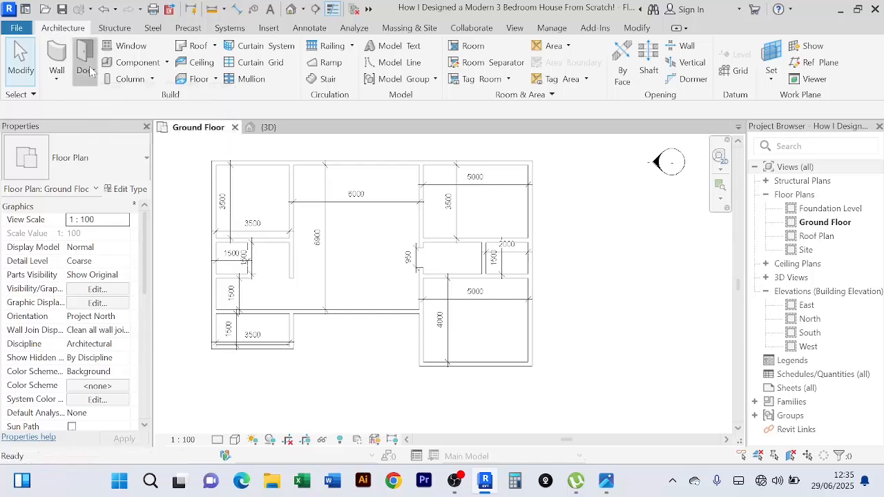
click(149, 163)
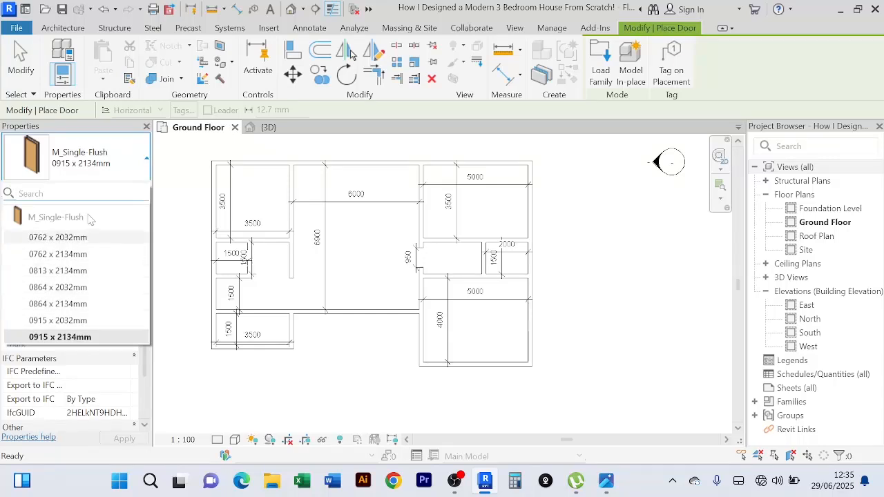
mouse_move(95, 220)
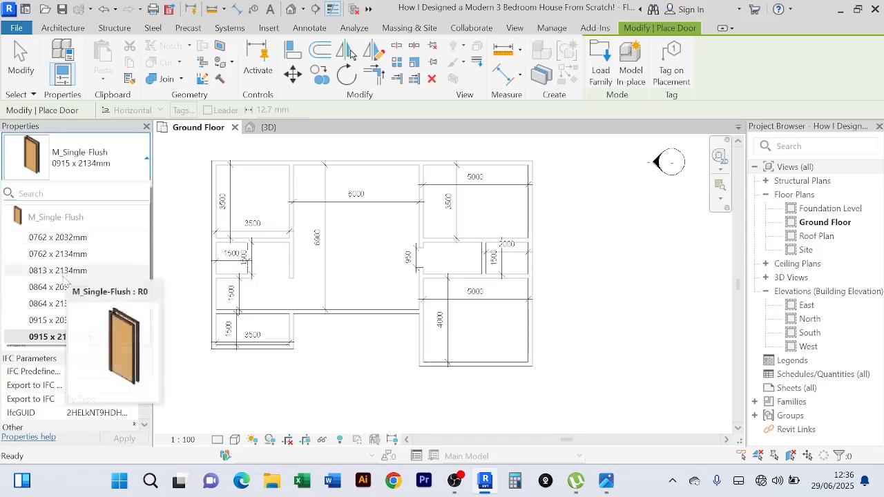
click(194, 339)
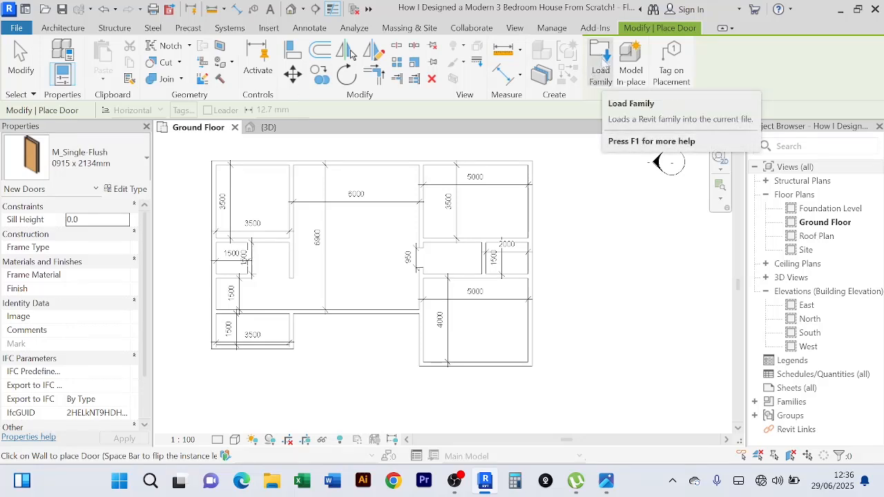
- Load the door family Doors_GEALAN_S9000_Double-Vent-Door_with_Fanlight from the REVIT LIBRARIES folder
click(603, 68)
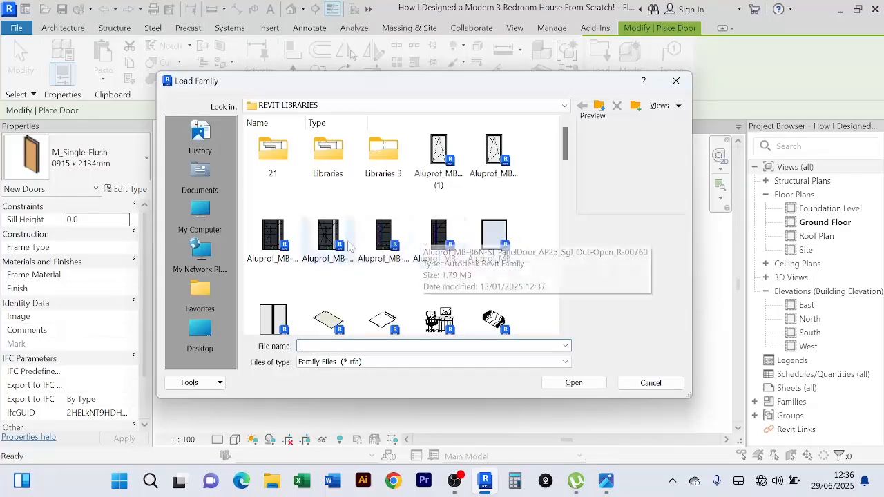
scroll(423, 235, down, 3)
scroll(435, 211, down, 10)
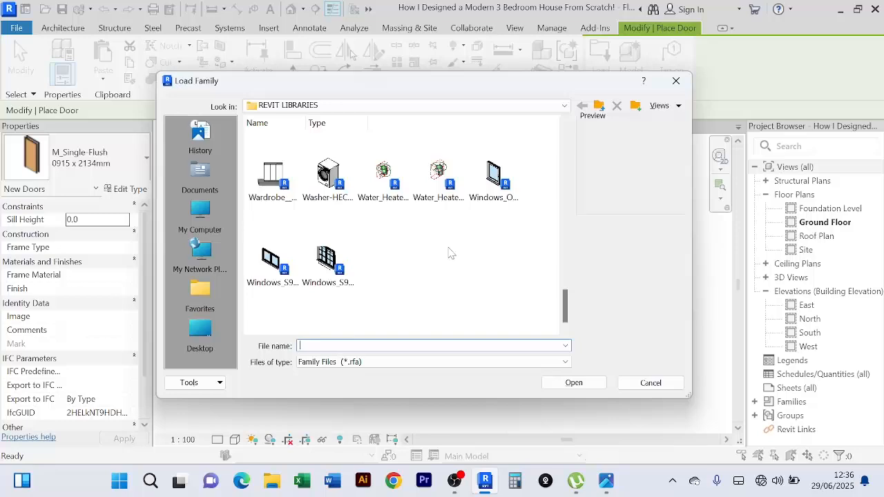
scroll(423, 269, up, 5)
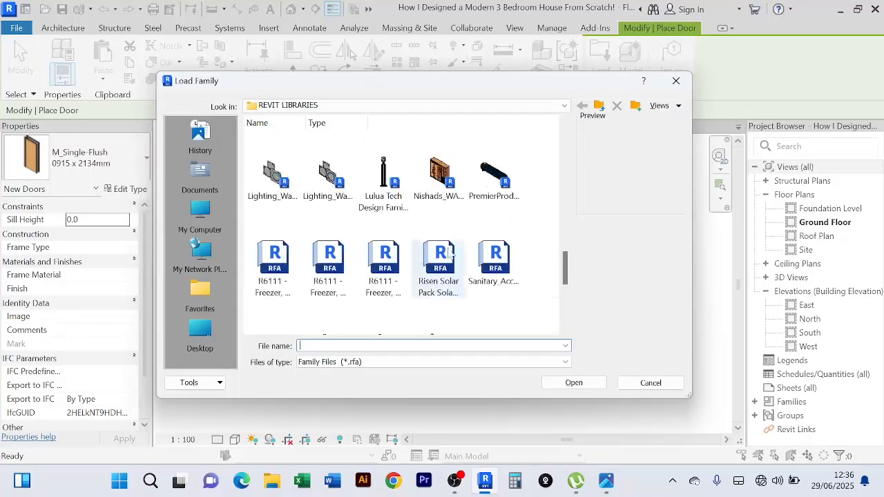
scroll(467, 249, down, 5)
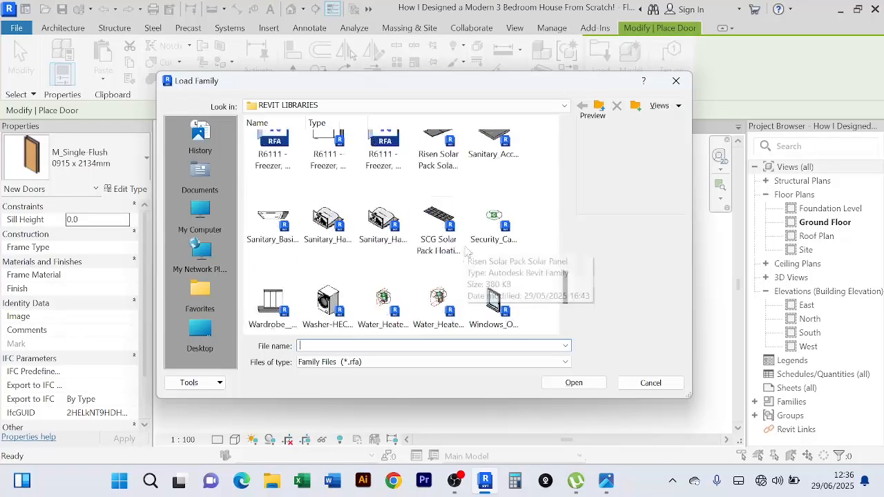
scroll(435, 255, up, 5)
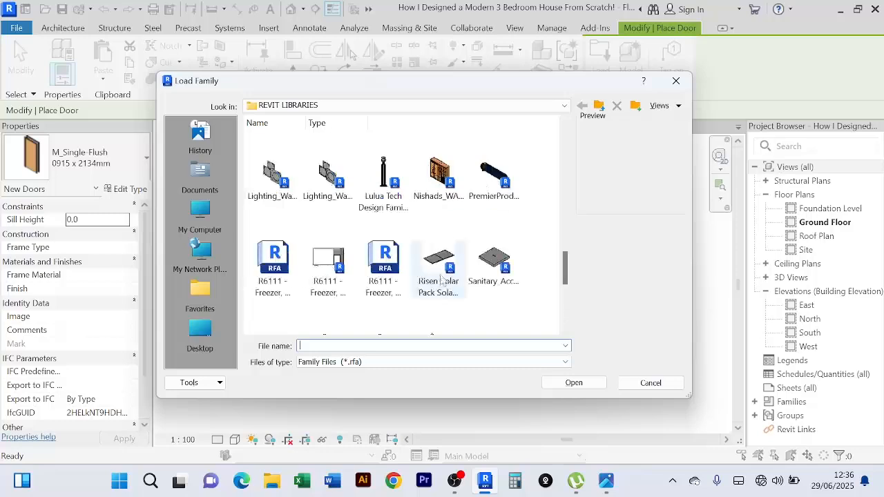
scroll(435, 291, up, 5)
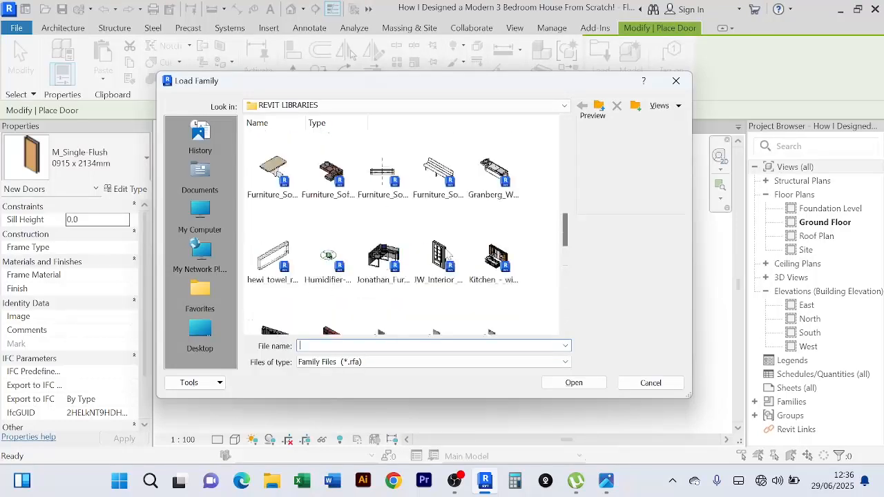
scroll(453, 215, up, 3)
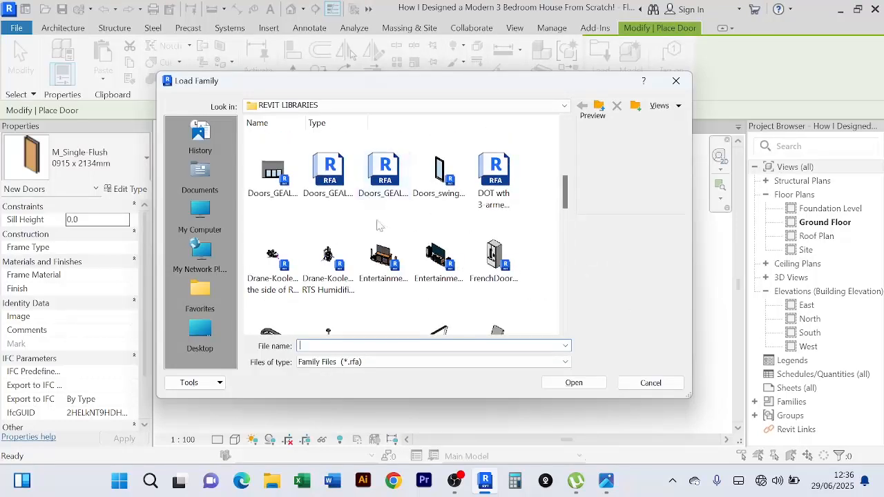
click(508, 197)
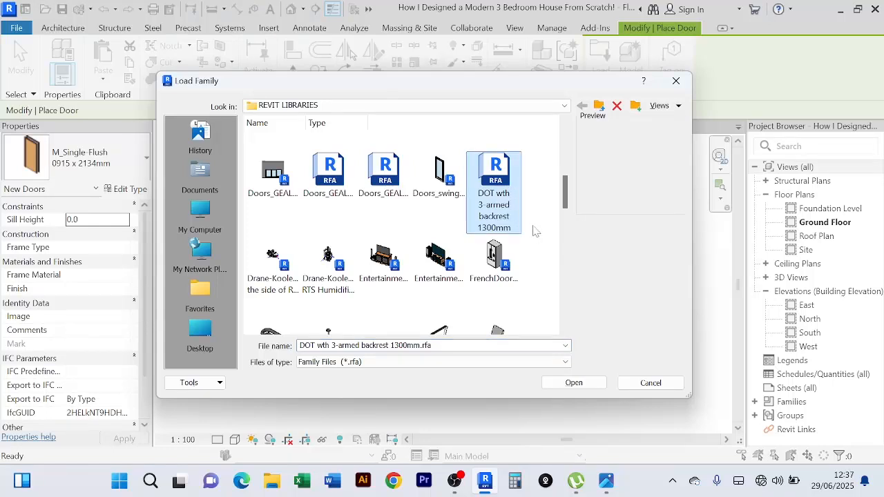
scroll(535, 232, up, 1)
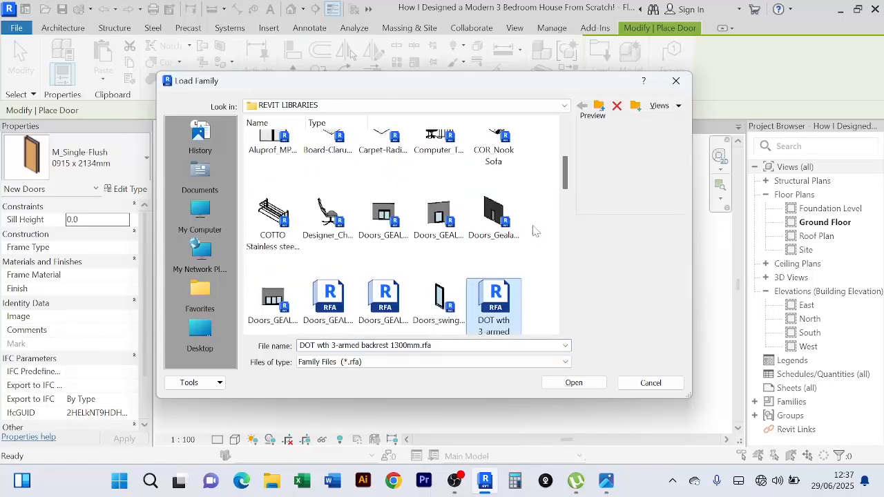
click(385, 217)
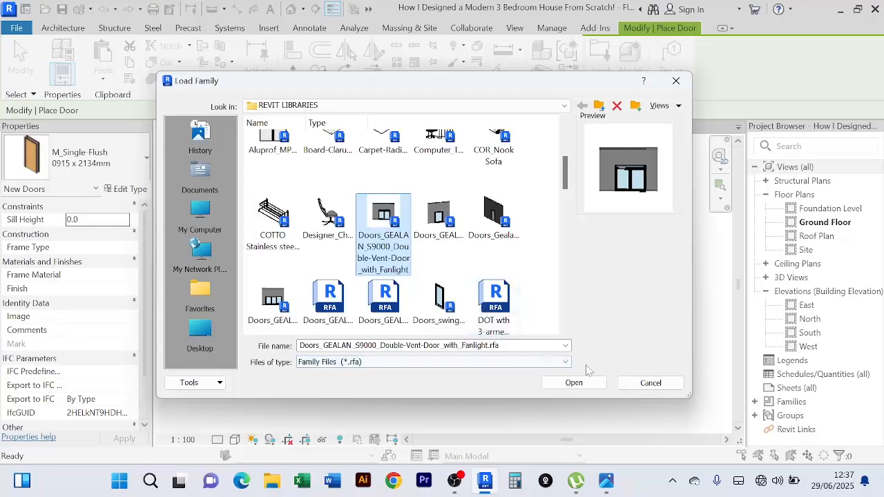
click(574, 383)
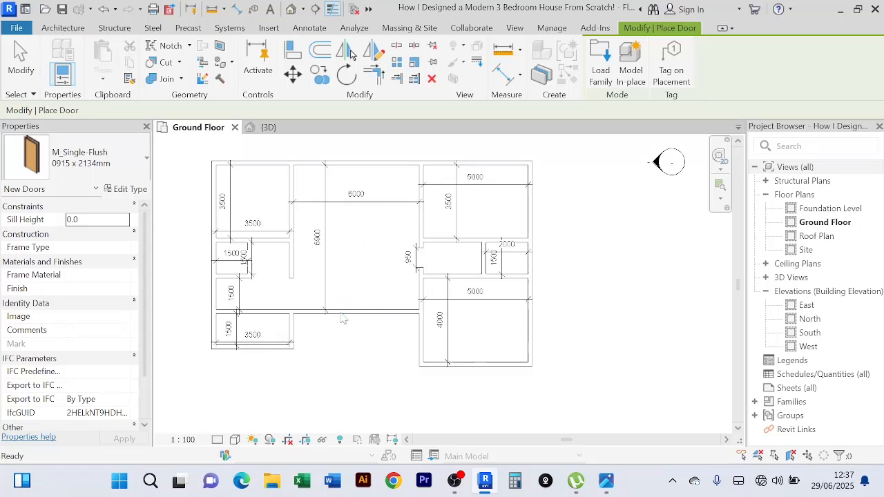
- Place the GEALAN double-vent door in the recessed front wall of the 6000 mm wide room, about 900 mm from its left end
scroll(338, 312, up, 5)
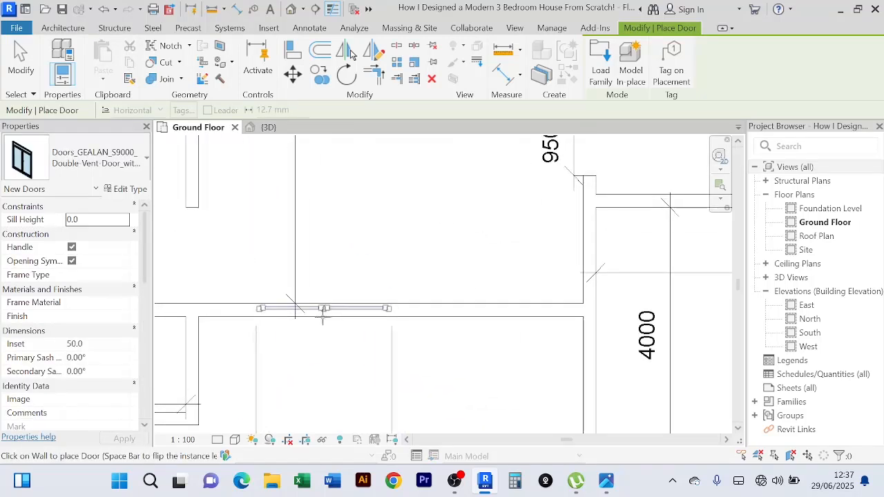
scroll(325, 310, down, 5)
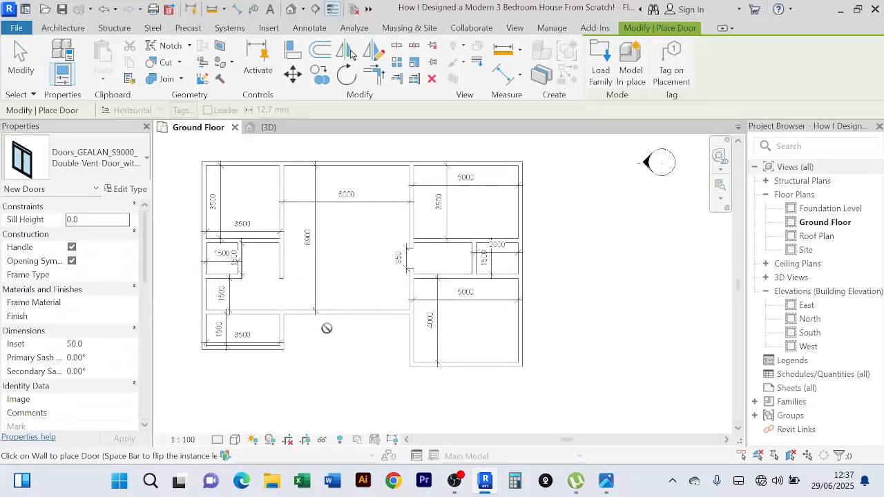
scroll(327, 318, up, 3)
scroll(327, 314, down, 3)
scroll(328, 311, up, 3)
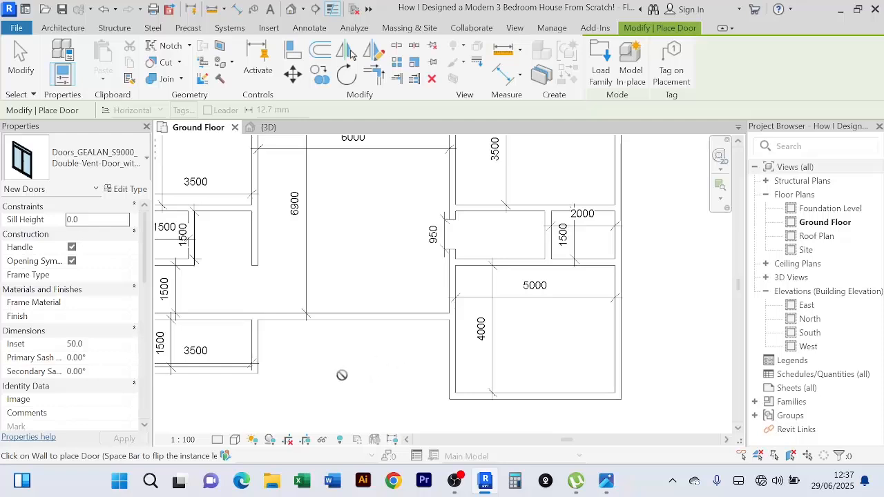
scroll(342, 371, down, 2)
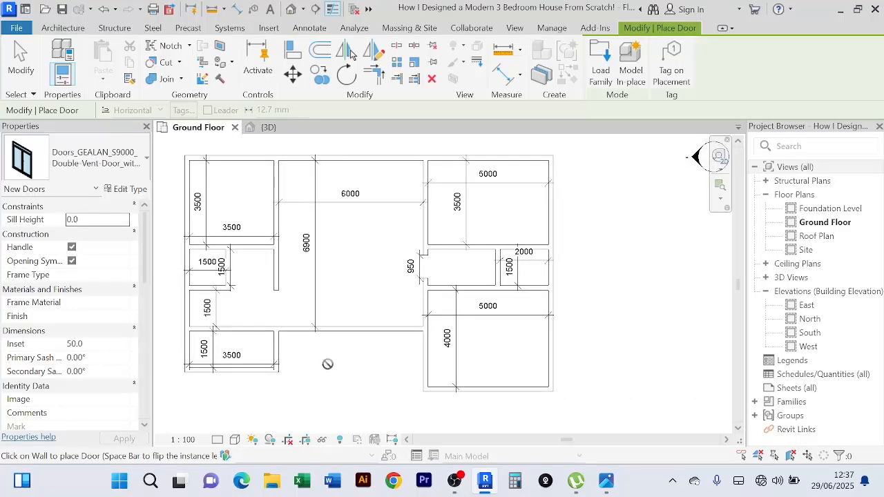
scroll(328, 366, up, 2)
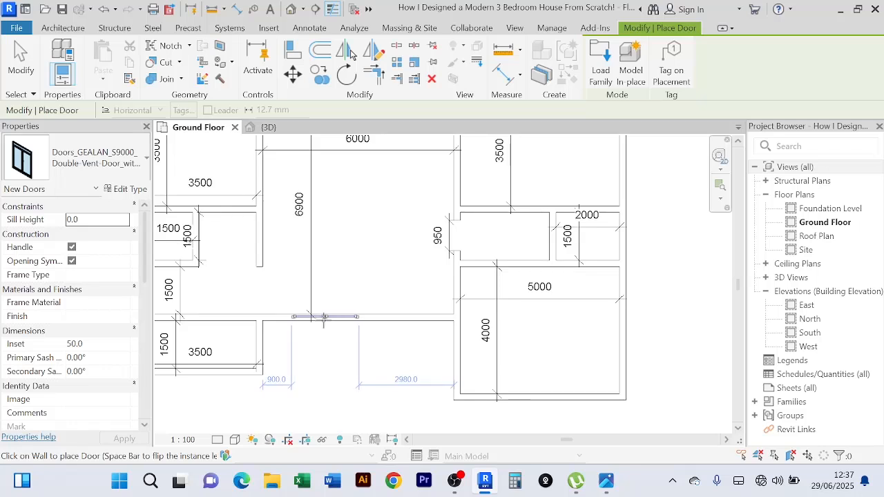
click(324, 318)
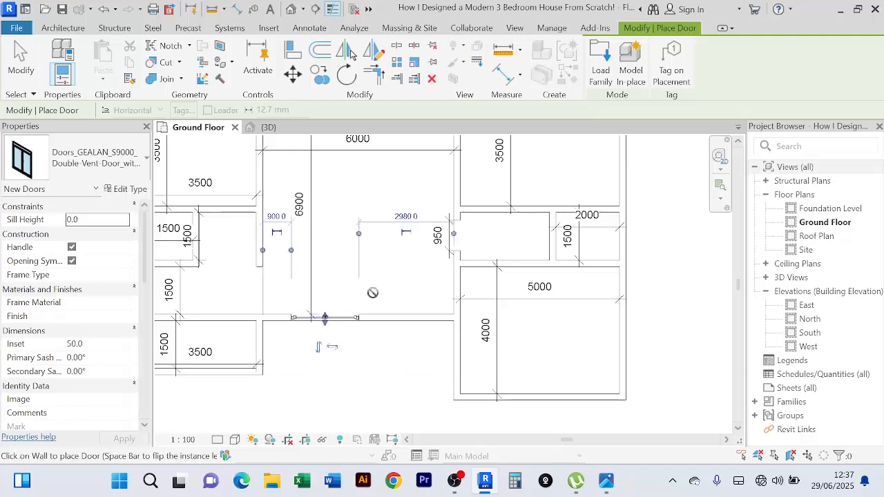
right_click(378, 195)
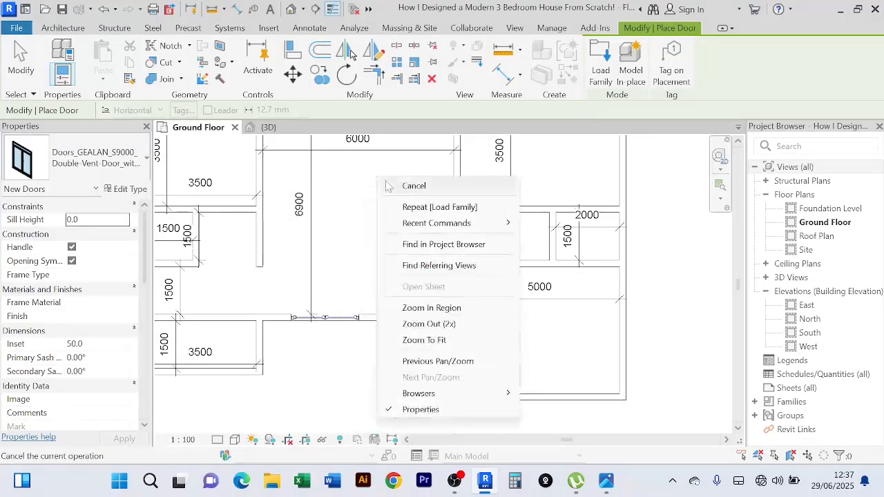
click(391, 198)
- Examine the double door in the recessed front wall from the front in the 3D view
click(269, 127)
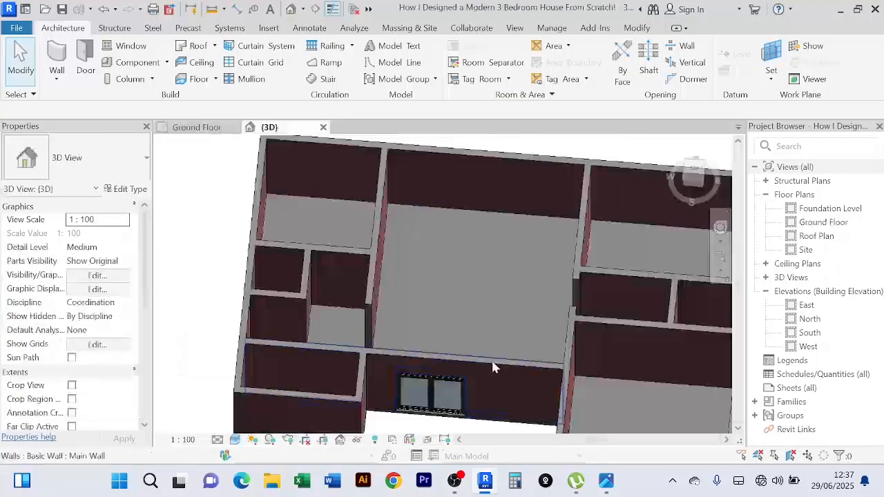
shift+middle_drag(601, 383, 559, 341)
scroll(570, 335, up, 4)
scroll(553, 335, down, 2)
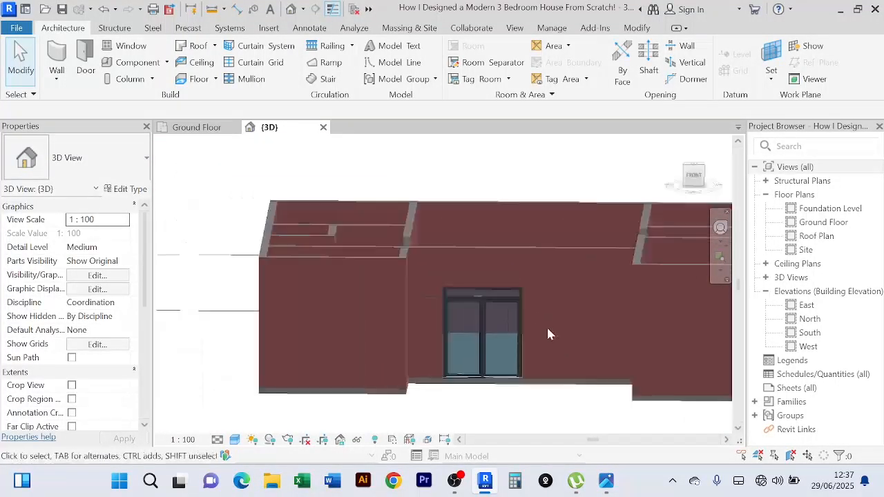
- Select the double door in the Ground Floor plan, review its instance properties for size parameters, and deselect it
click(197, 127)
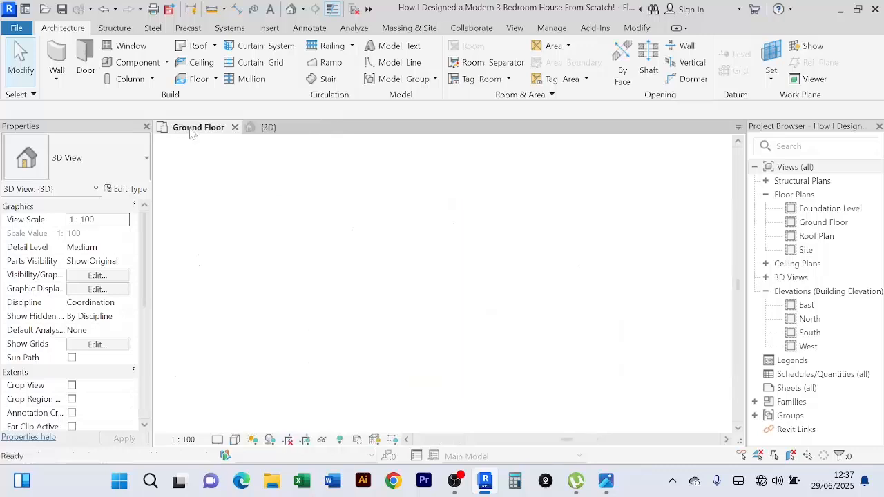
scroll(372, 270, down, 2)
middle_drag(371, 269, 372, 264)
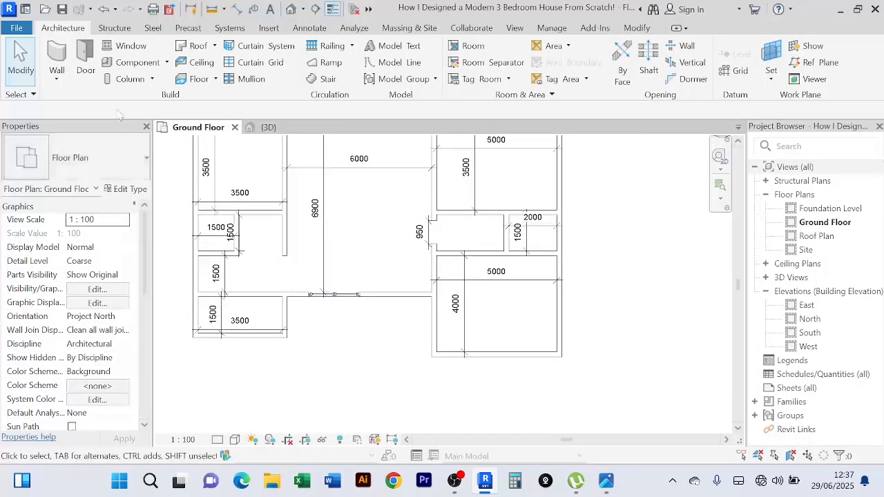
scroll(351, 279, up, 2)
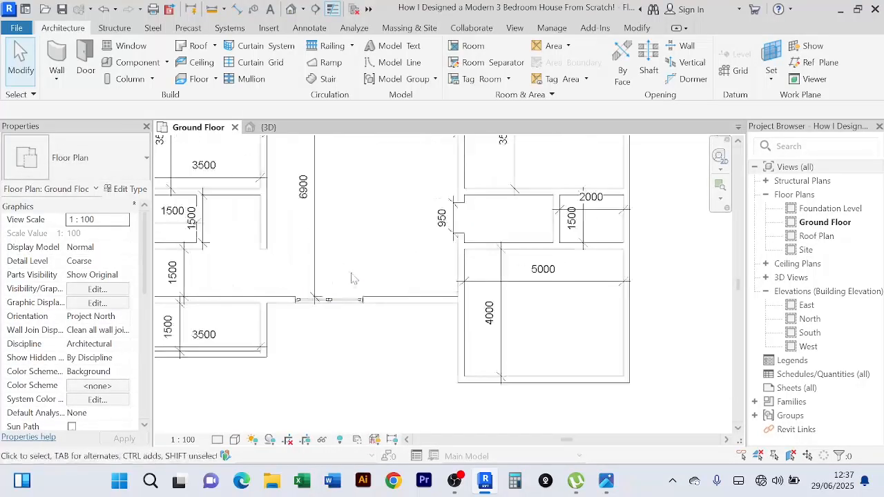
scroll(351, 275, down, 3)
mouse_move(351, 264)
middle_down()
mouse_move(353, 293)
mouse_move(358, 268)
middle_up()
scroll(359, 280, up, 2)
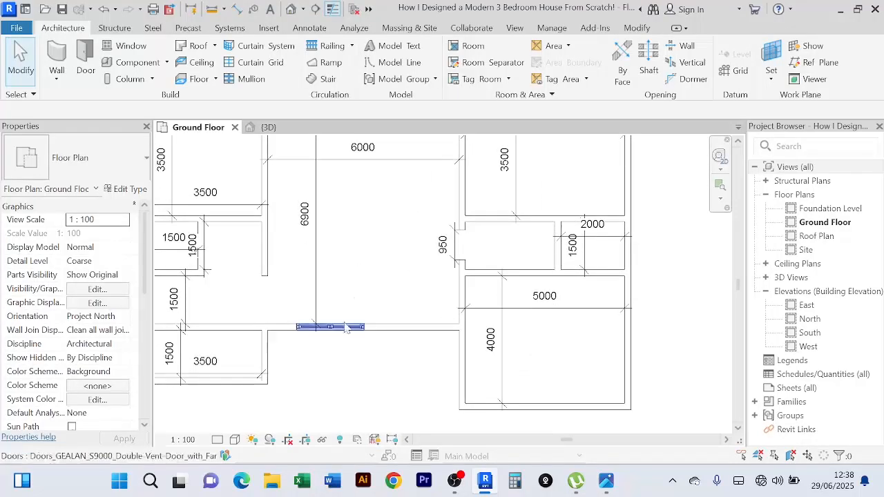
click(349, 328)
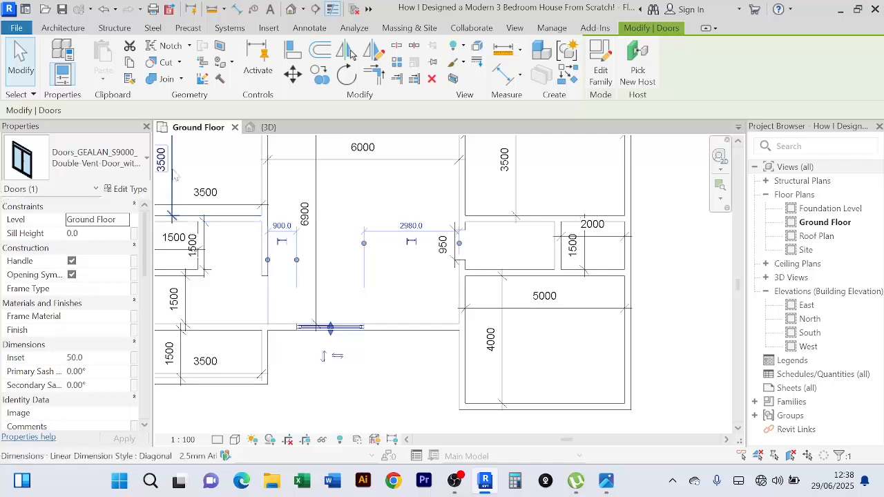
scroll(111, 366, down, 10)
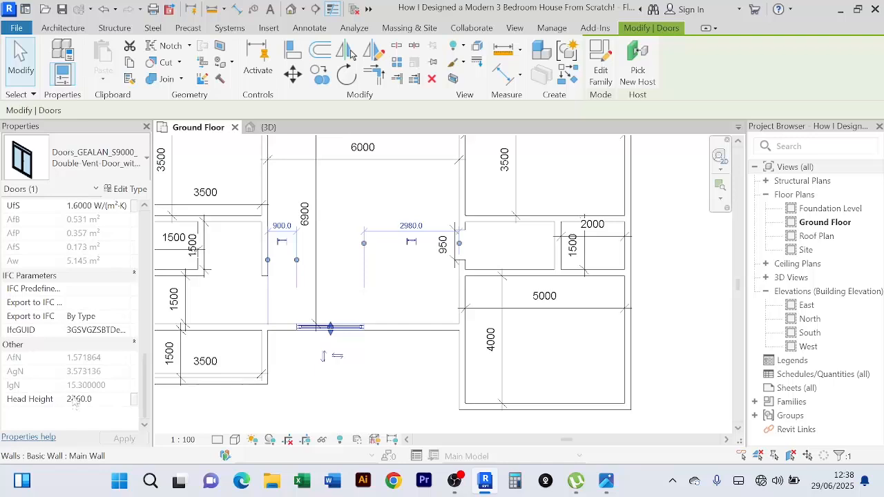
scroll(97, 263, up, 4)
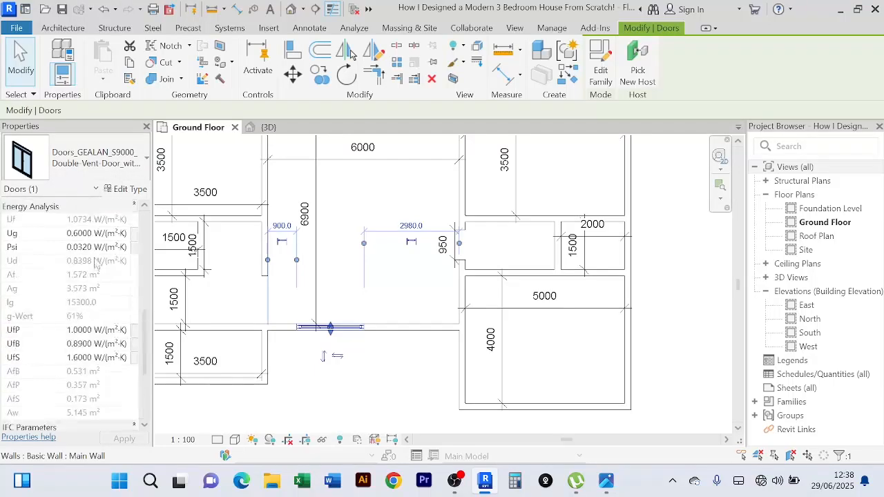
scroll(96, 262, up, 4)
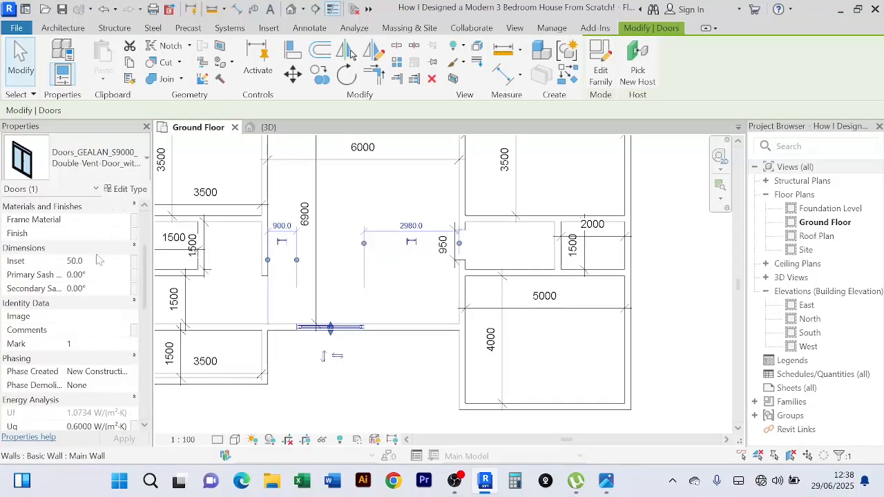
scroll(98, 259, down, 4)
scroll(96, 256, up, 6)
scroll(95, 247, down, 3)
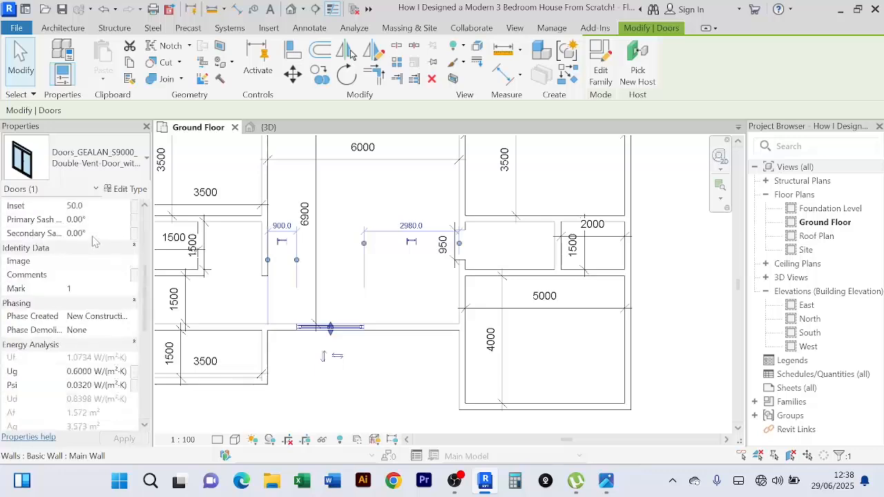
scroll(97, 241, down, 3)
scroll(99, 319, down, 3)
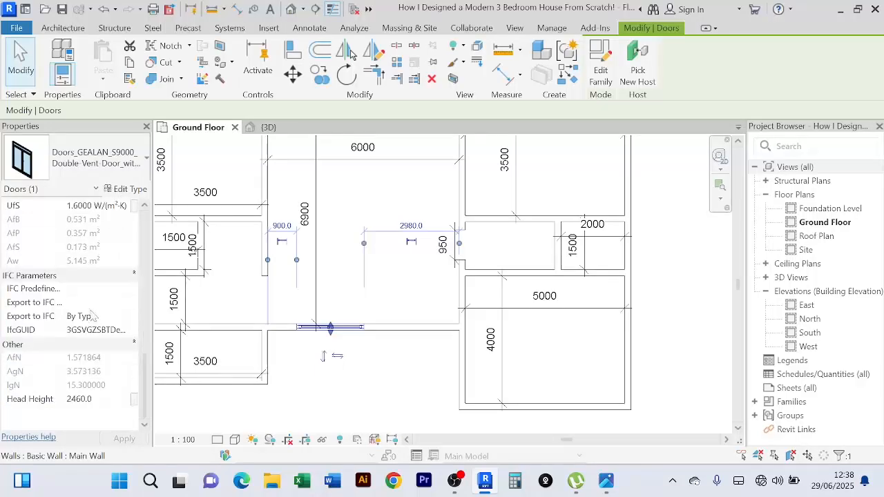
scroll(90, 297, up, 5)
scroll(89, 304, down, 5)
scroll(86, 409, up, 10)
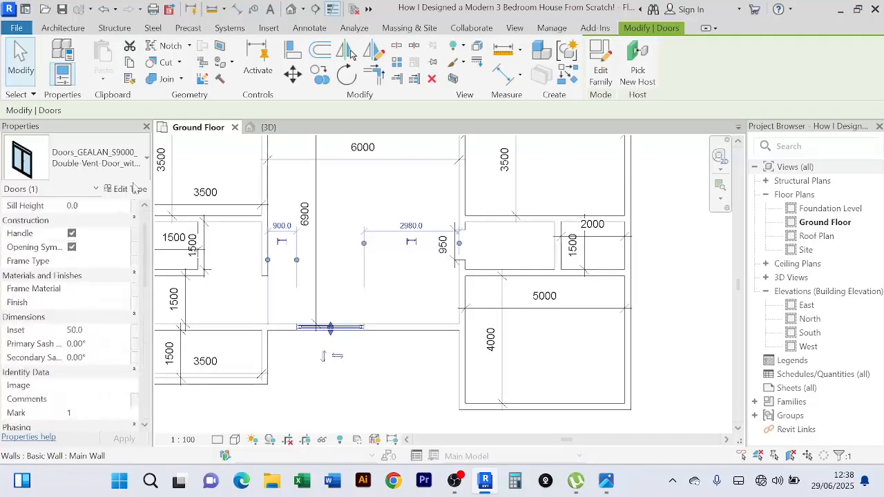
click(405, 393)
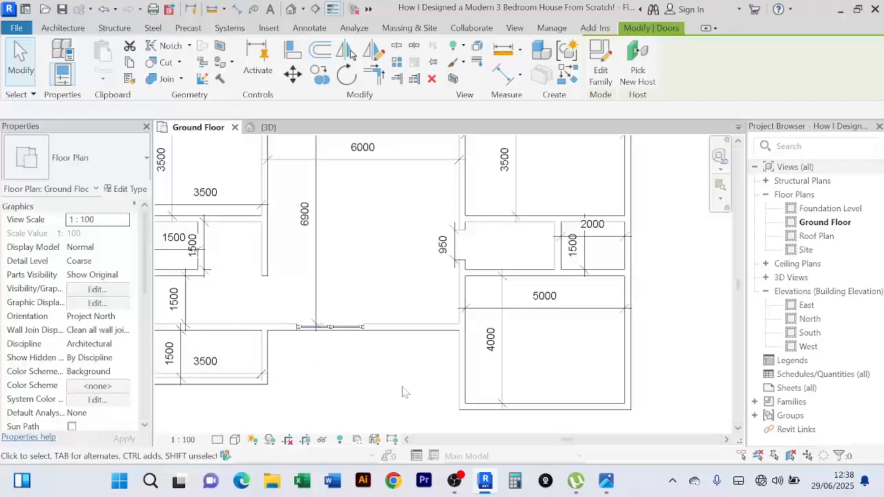
- Review the front double door's type dimensions without changing them, along with its instance properties down to Head Height
click(342, 328)
click(125, 189)
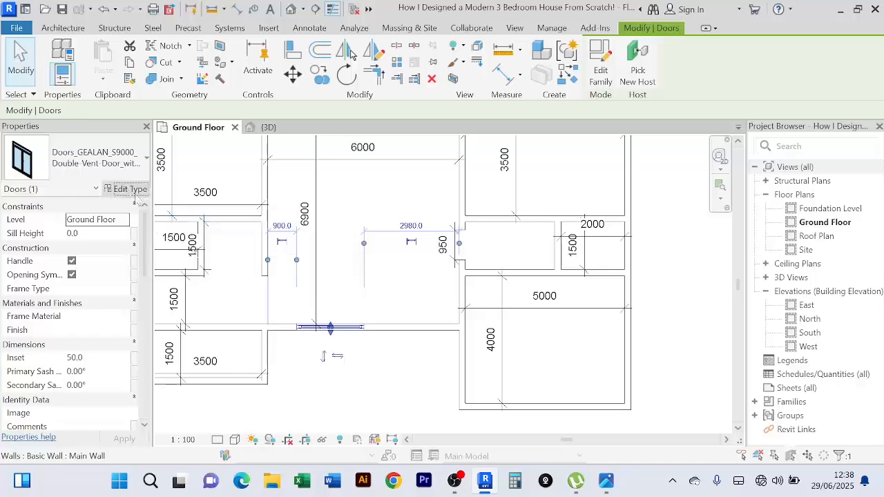
scroll(574, 278, down, 1)
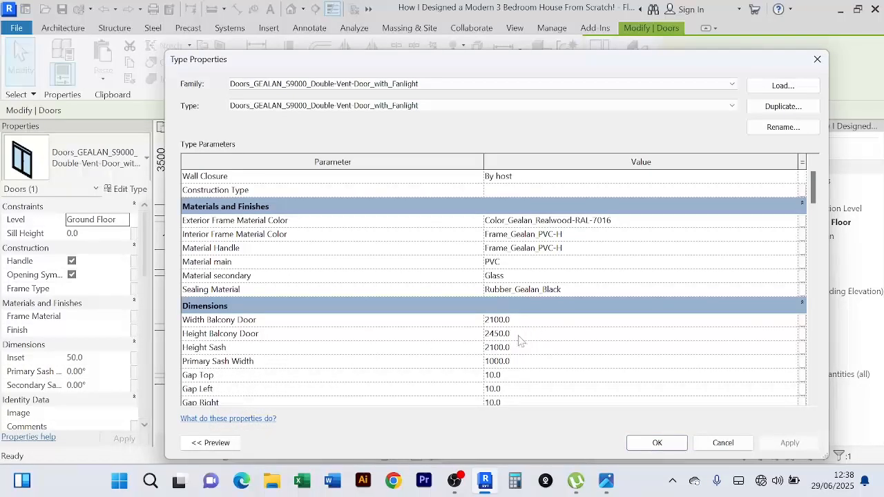
drag(484, 67, 515, 54)
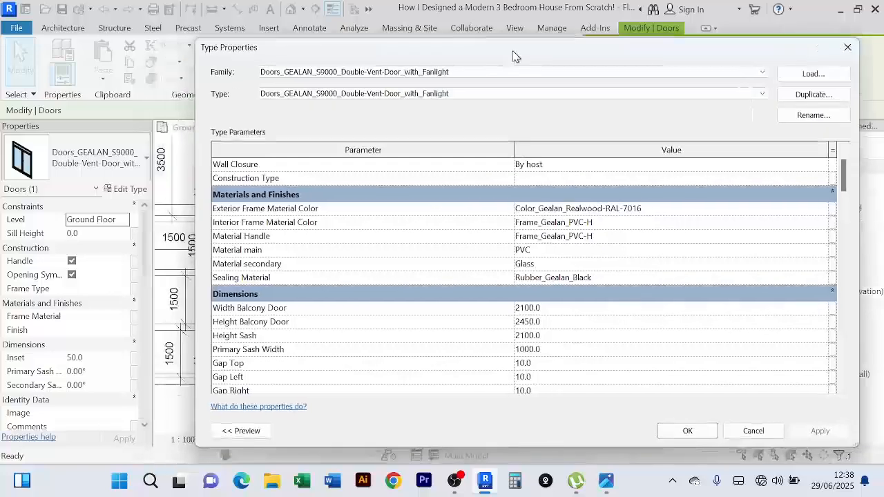
click(754, 431)
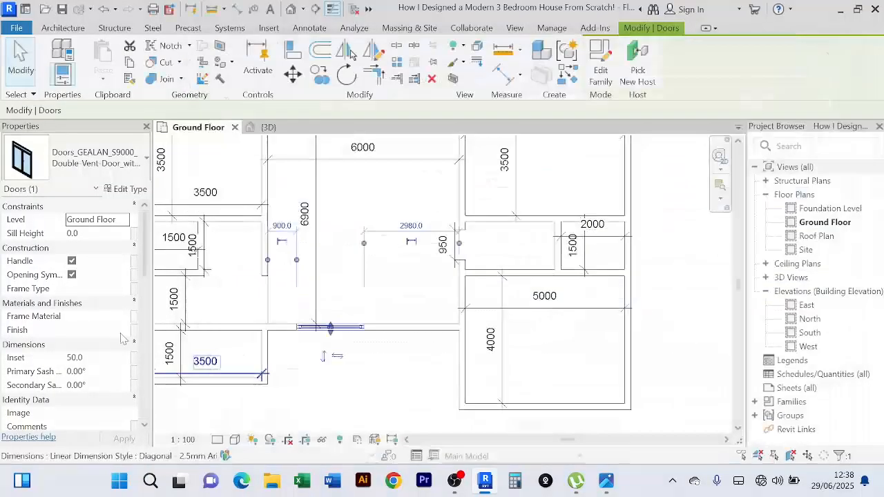
scroll(46, 301, down, 10)
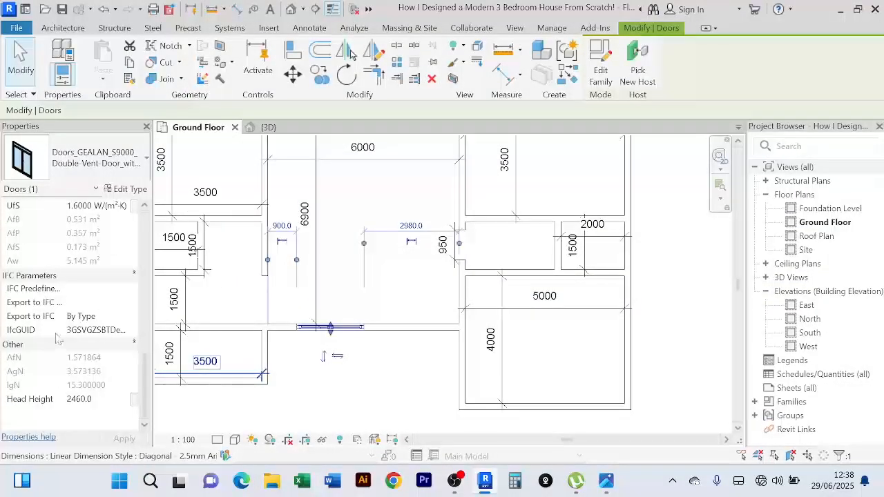
- Set Height Balcony Door to 2500 mm in the front double door's type properties
click(124, 190)
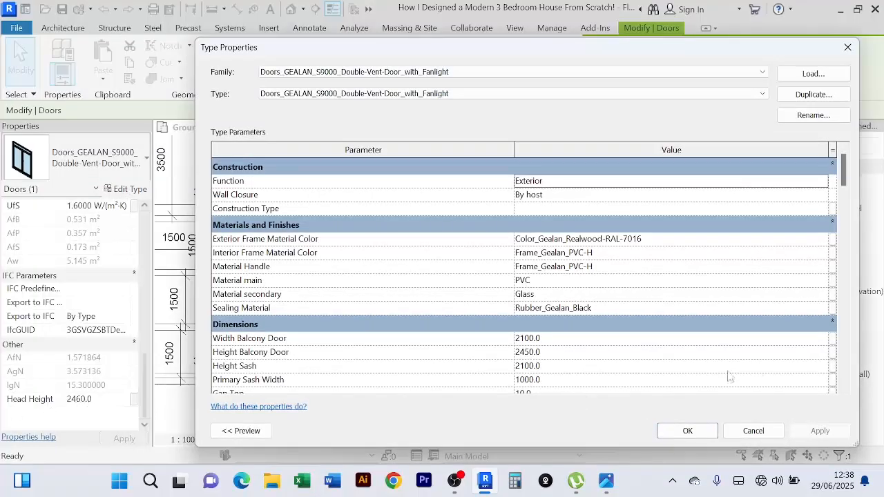
click(571, 356)
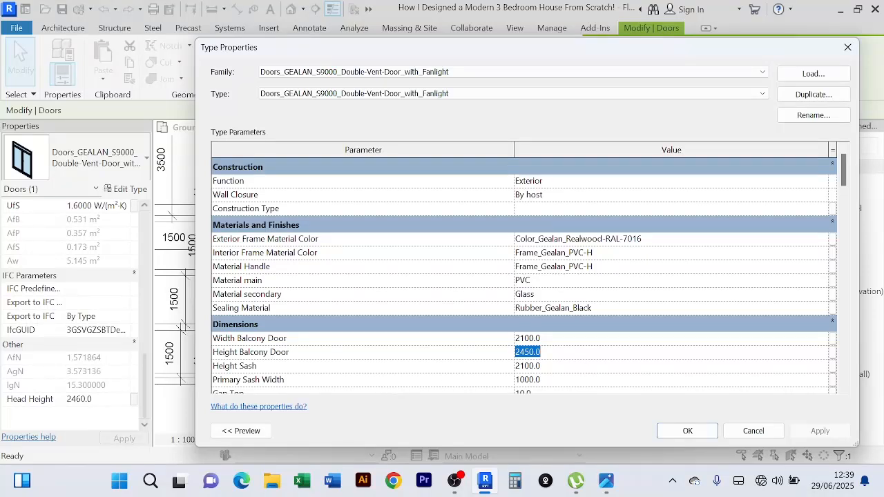
text(2)
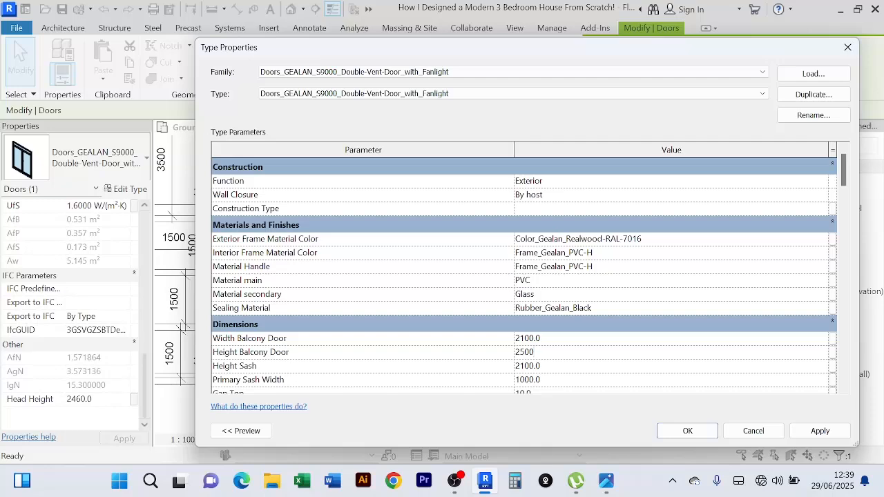
click(833, 431)
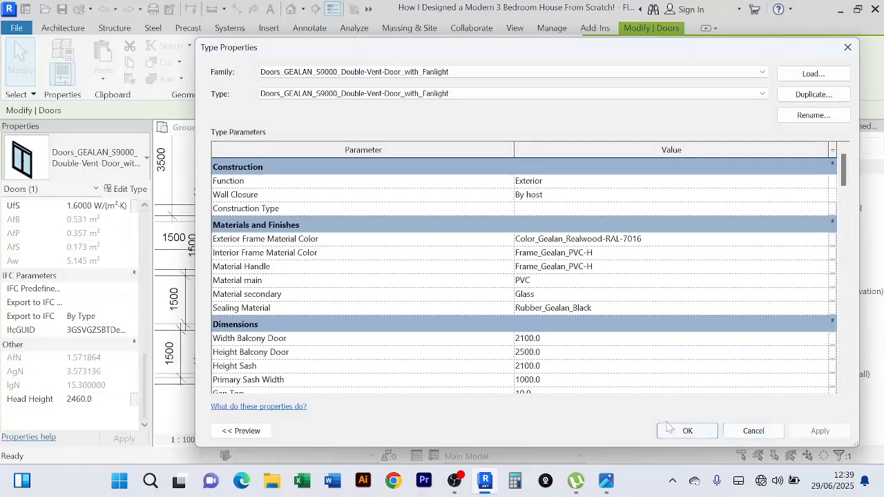
click(686, 431)
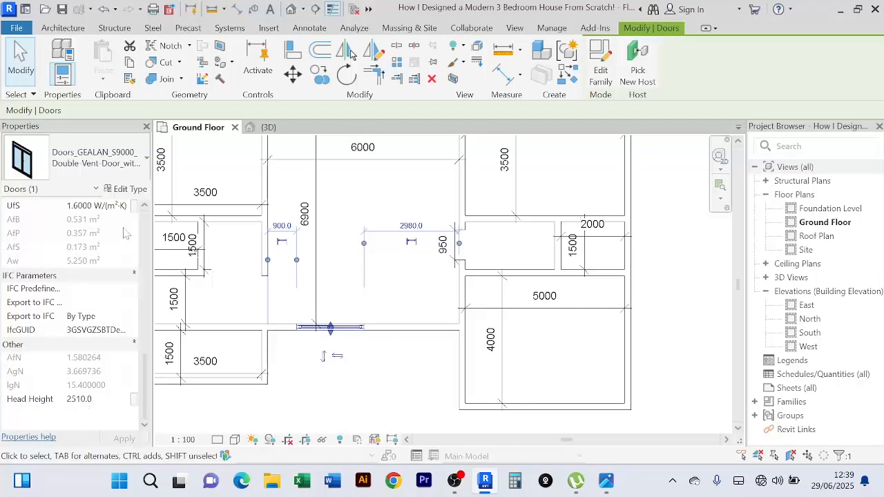
- Set Height Balcony Door to 2490 mm in the front double door's type properties and deselect the door
click(125, 190)
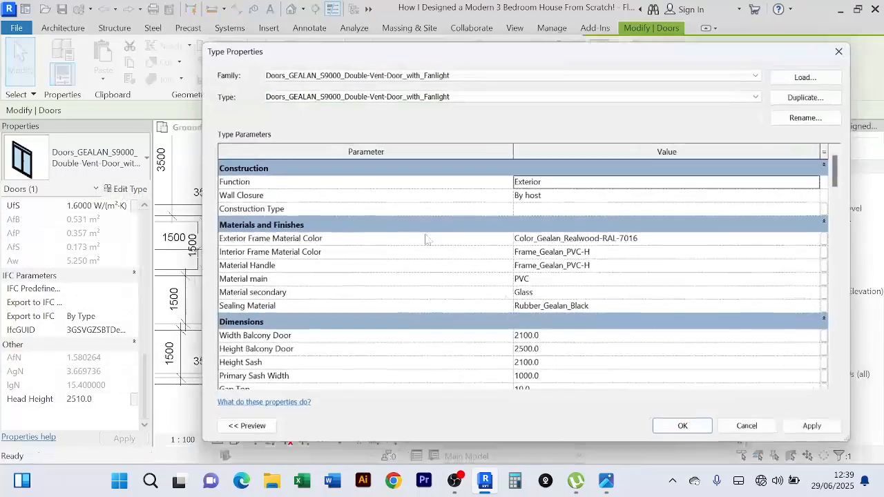
click(532, 352)
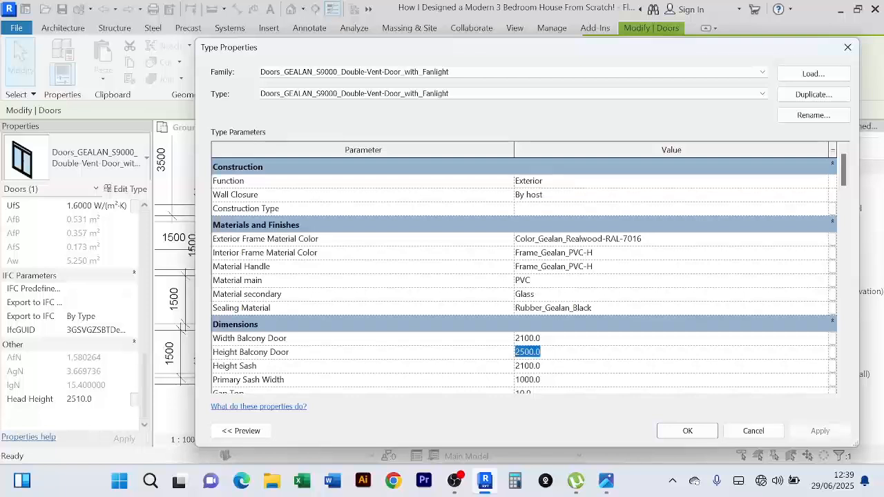
text(2490)
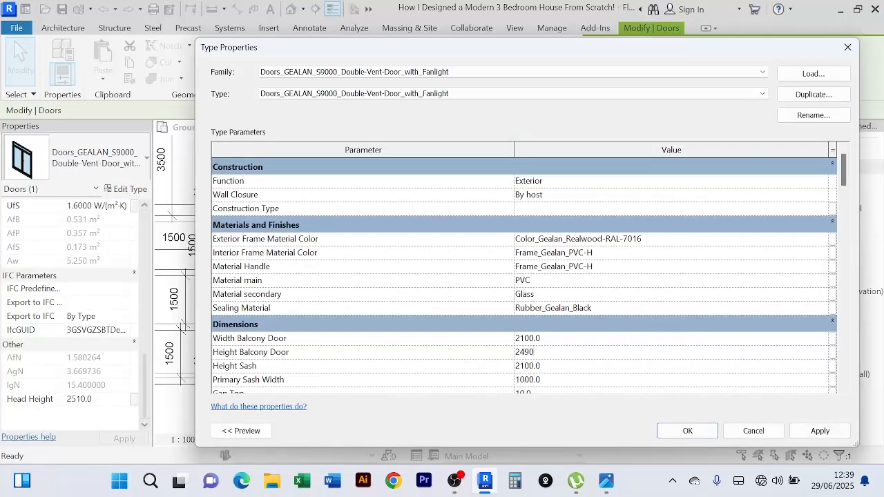
click(818, 431)
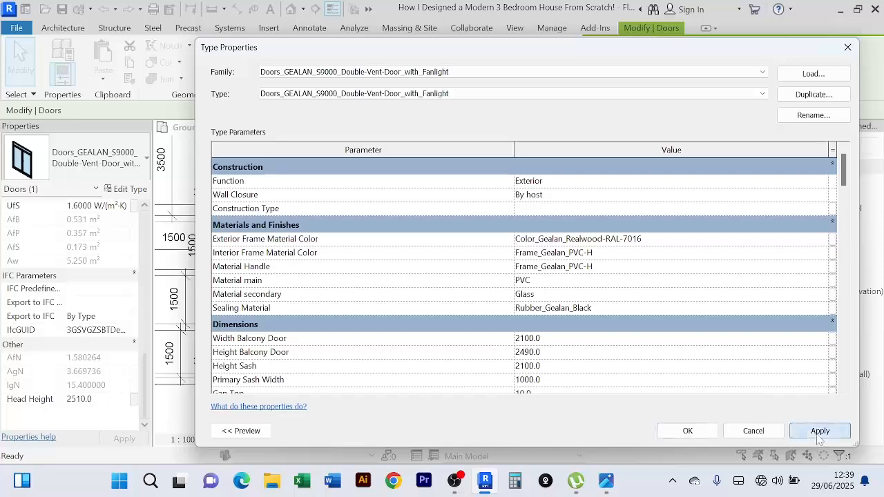
click(688, 431)
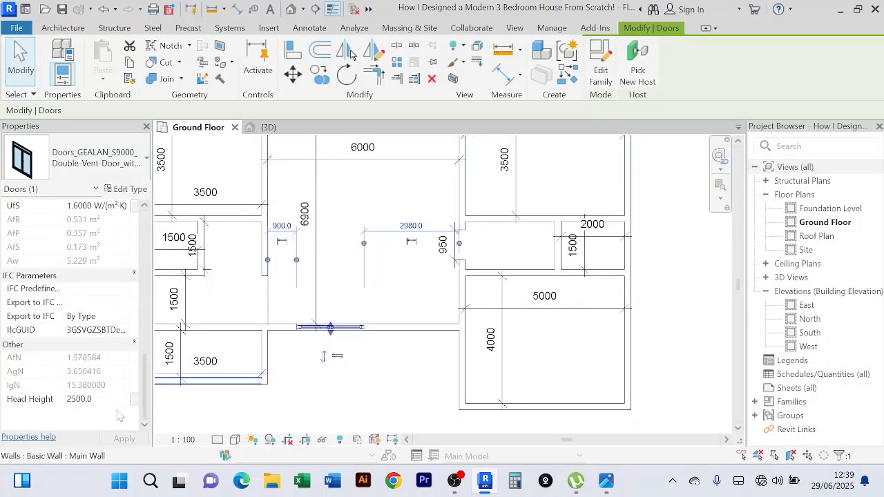
click(358, 394)
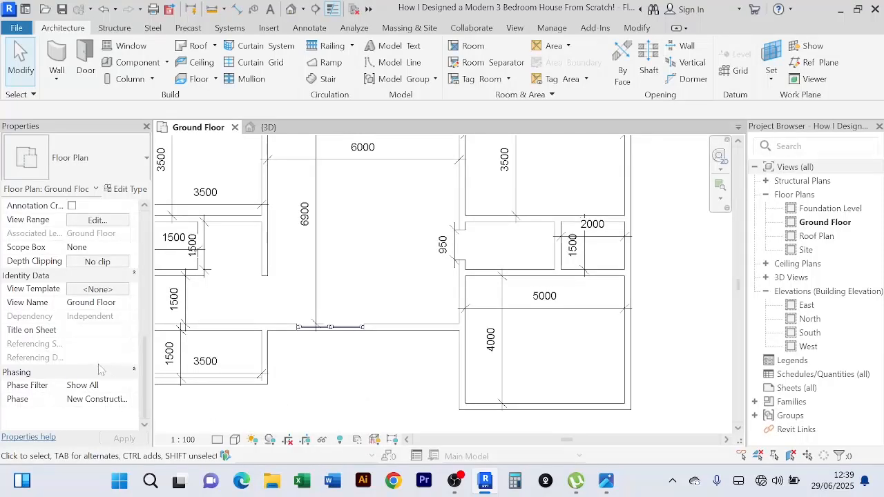
- Check the front double door's Head Height in its instance properties, and examine the door in the 3D view
scroll(102, 370, up, 3)
click(338, 339)
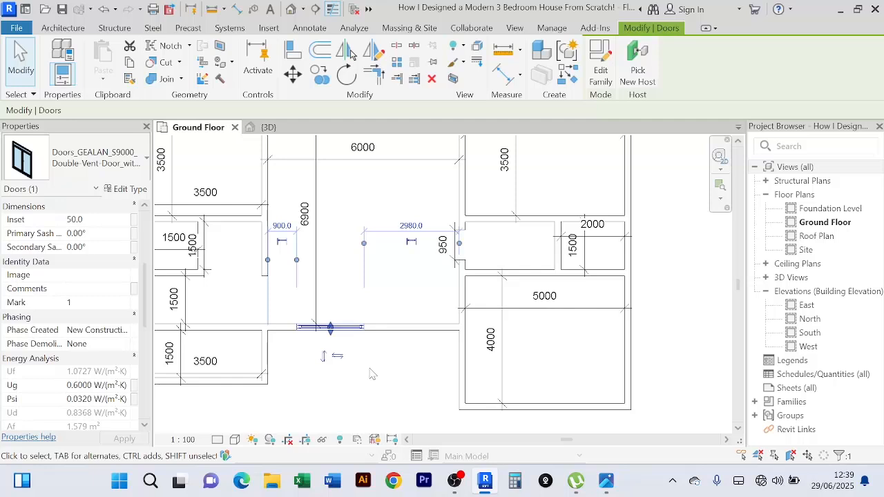
scroll(121, 257, down, 10)
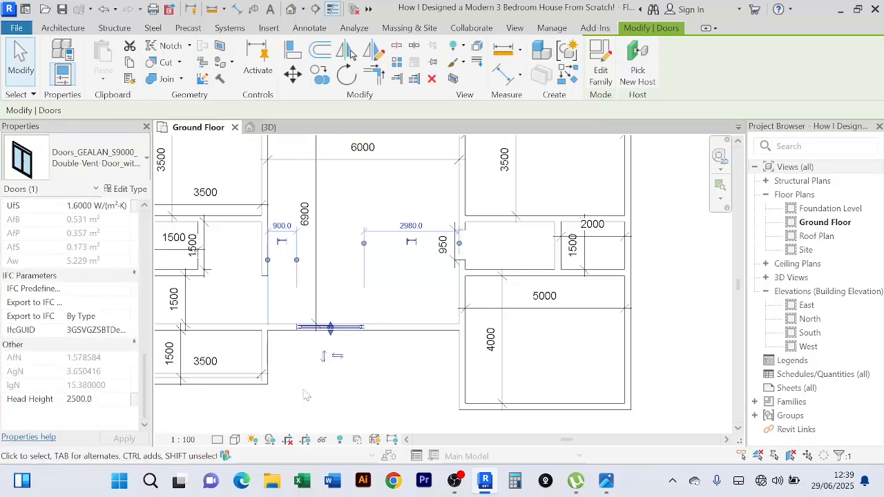
click(380, 387)
scroll(380, 387, down, 3)
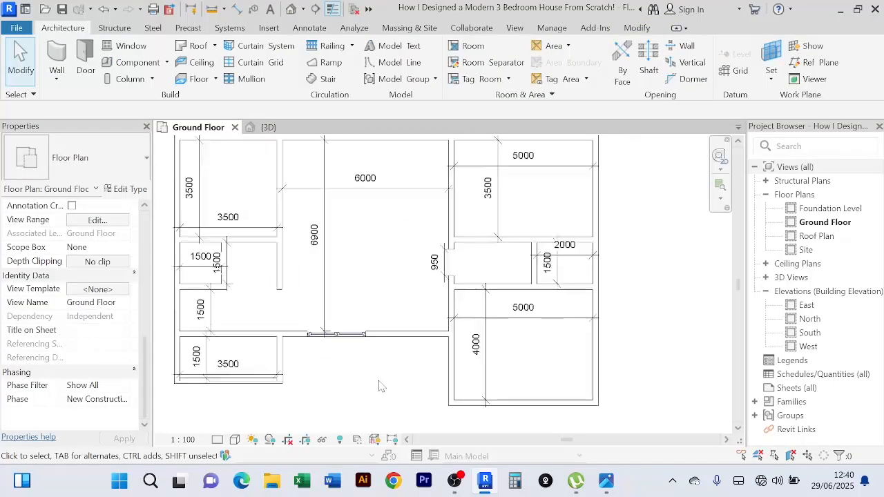
click(269, 127)
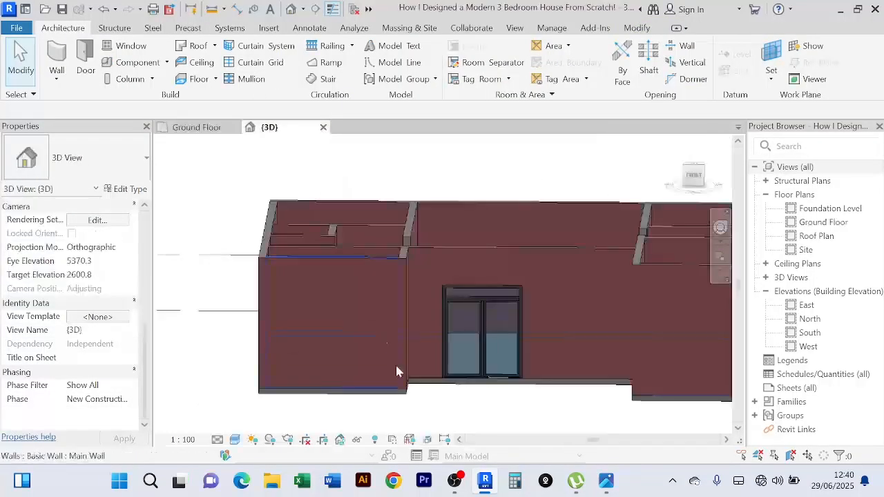
mouse_move(495, 408)
shift+middle_down()
mouse_move(521, 411)
mouse_move(498, 420)
mouse_move(504, 416)
shift+middle_up()
- Return to the Ground Floor plan and examine the interior walls around the rooms and the hallway
click(197, 127)
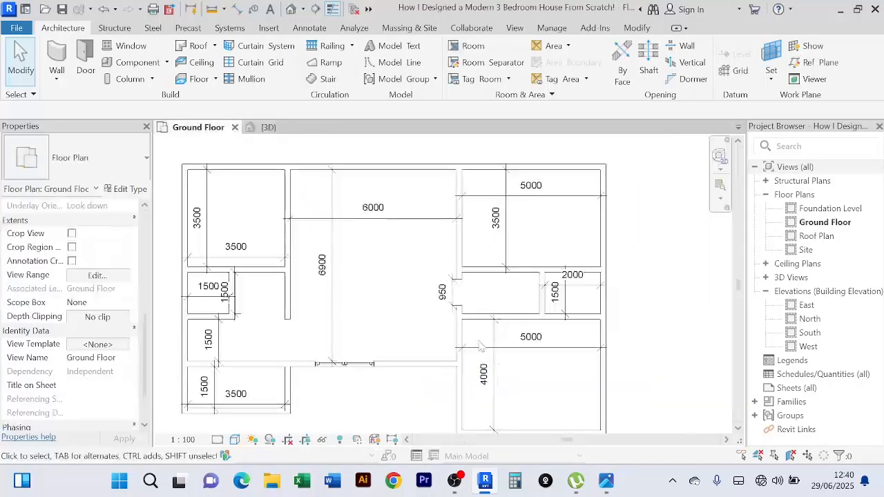
scroll(392, 298, down, 3)
scroll(389, 304, up, 3)
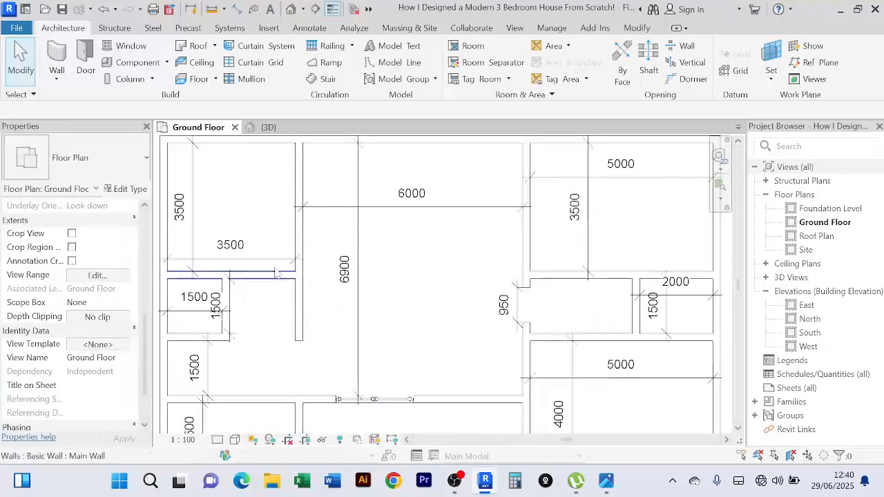
scroll(394, 283, down, 1)
middle_drag(397, 286, 390, 263)
scroll(285, 295, up, 2)
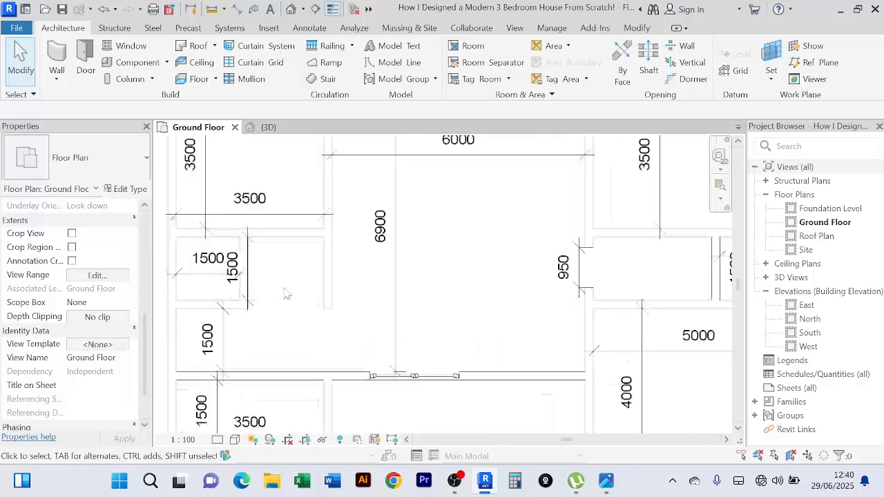
scroll(285, 295, down, 2)
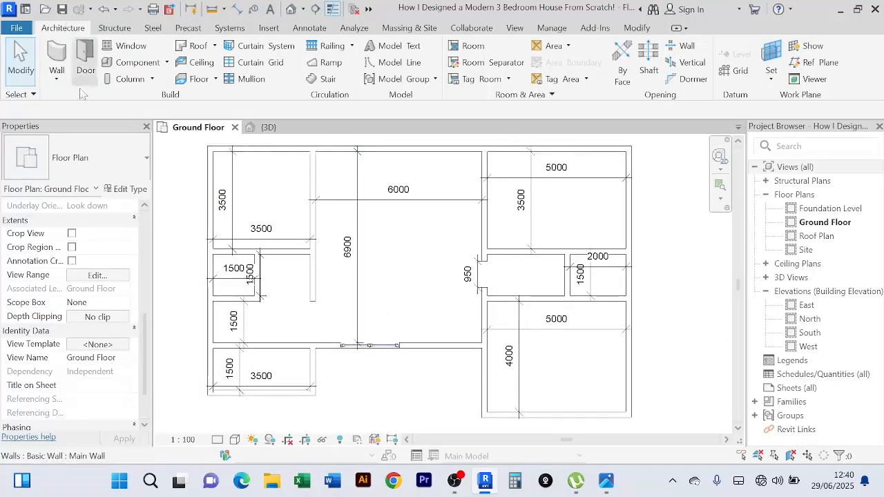
- Compare the Aluprof panel doors in the REVIT LIBRARIES folder and load the family Aluprof_MB-86N-SI_PanelDoor_AD10_Dbl_In-Open_R-00890
click(86, 63)
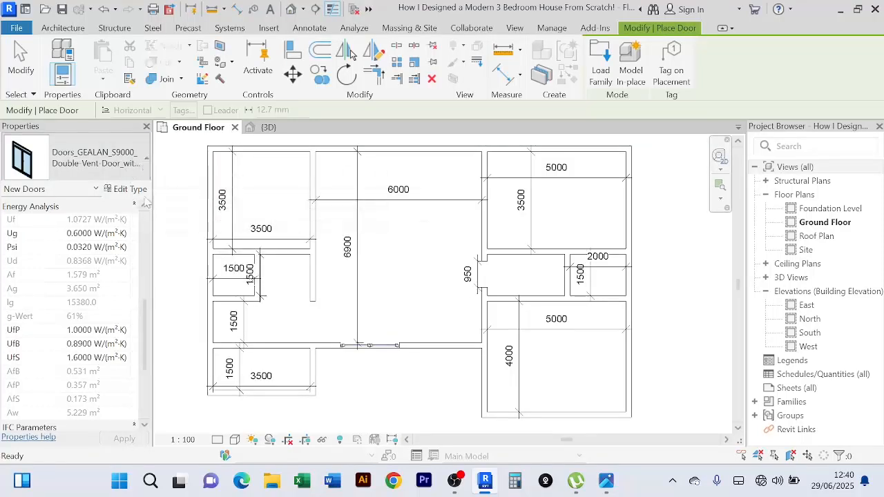
click(138, 160)
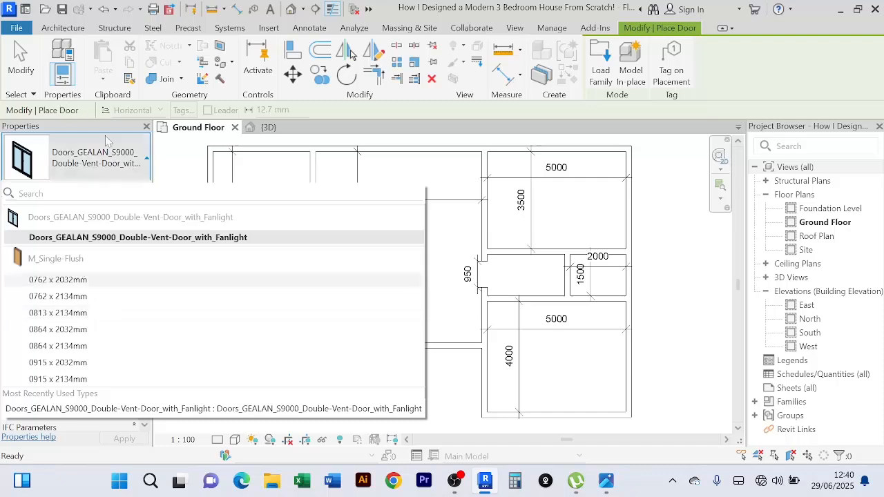
click(601, 72)
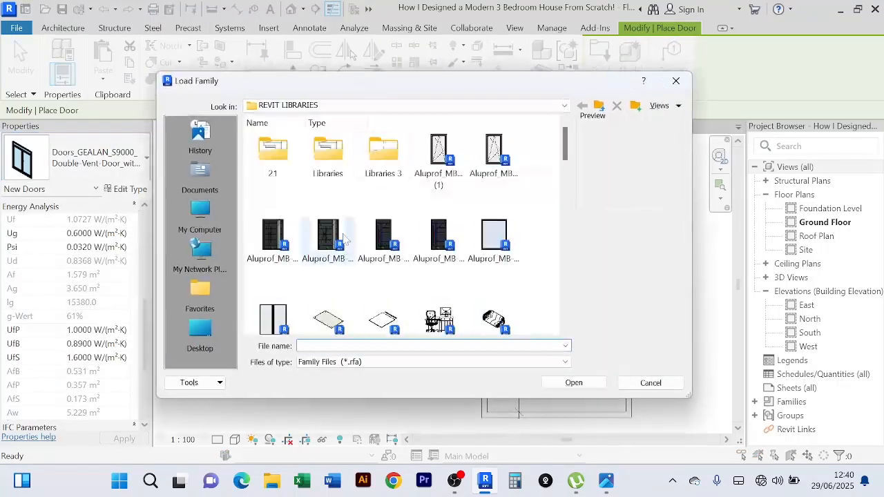
click(328, 238)
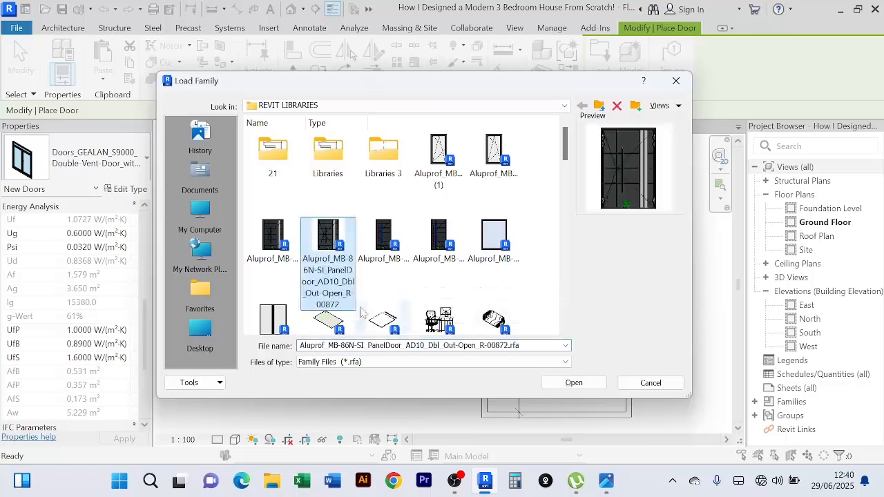
click(384, 239)
click(276, 242)
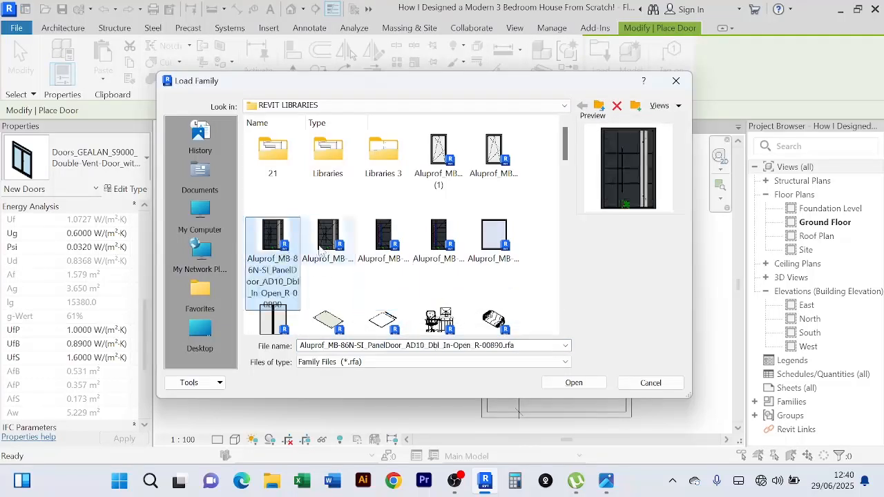
click(324, 248)
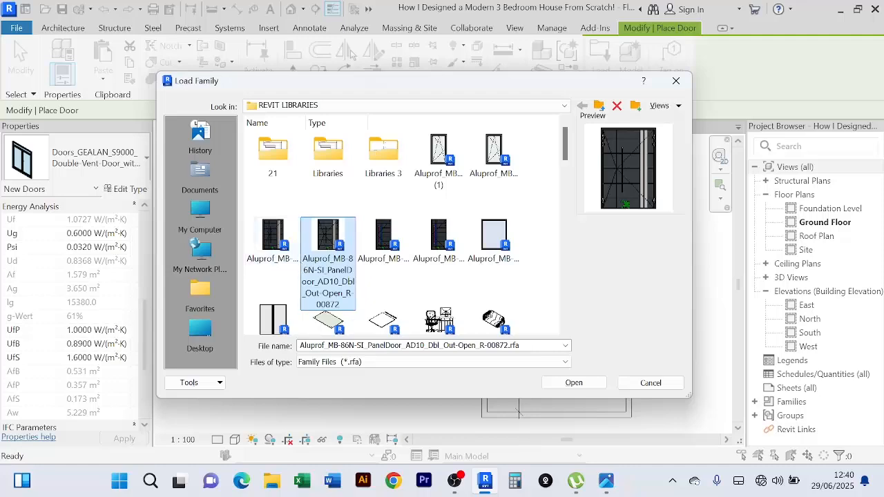
click(271, 248)
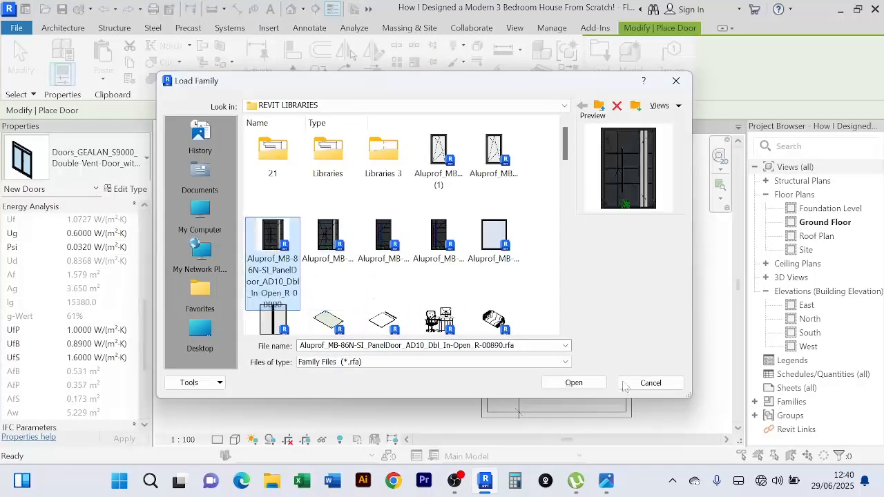
click(573, 383)
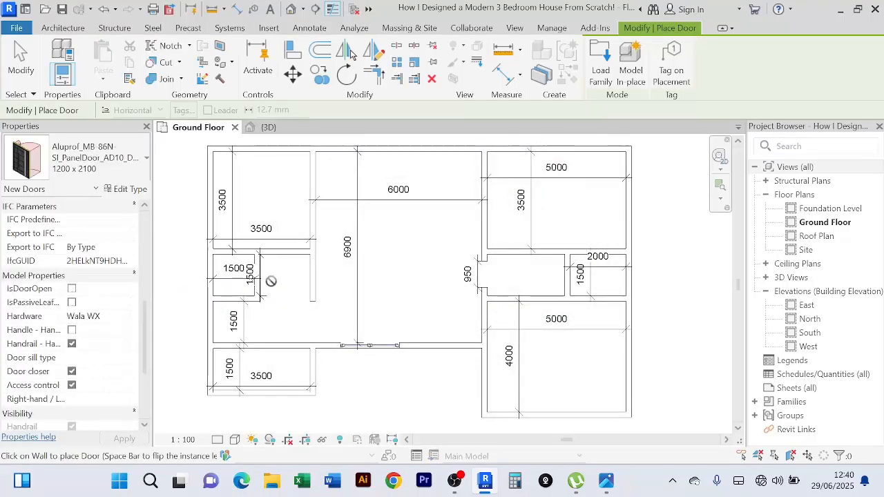
- Place 1200 x 2100 panel doors in the west wing walls of the 1500 mm square room, the 3500 mm bedroom and the front room
scroll(270, 279, up, 2)
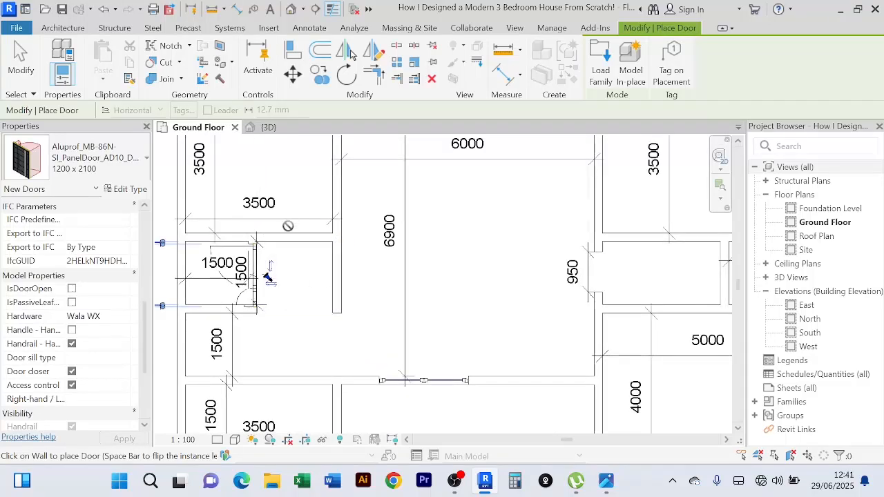
click(269, 278)
scroll(403, 254, down, 4)
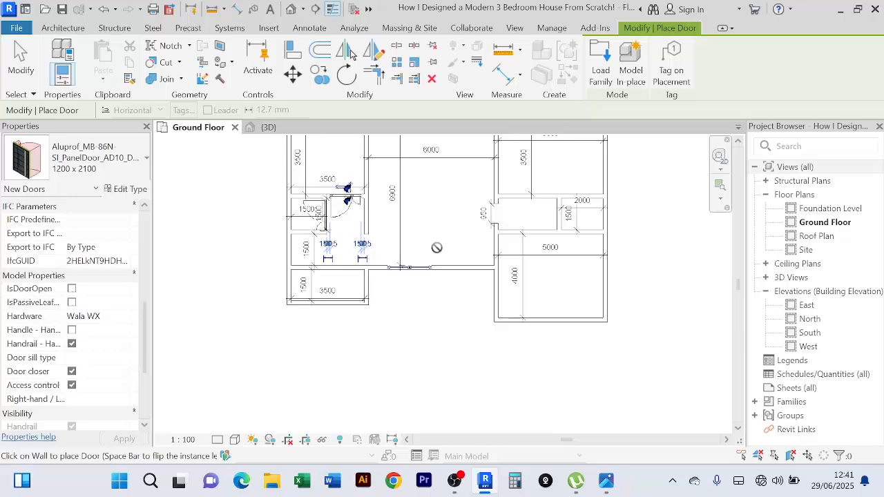
scroll(341, 247, up, 2)
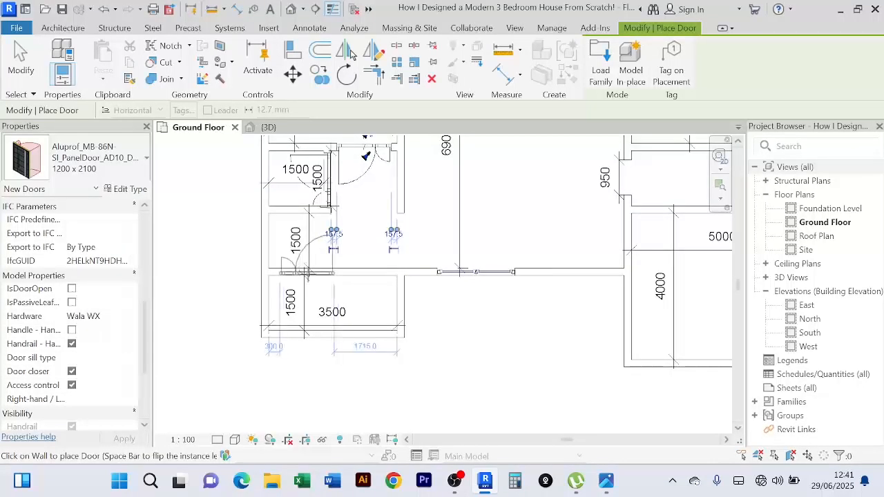
scroll(495, 241, down, 2)
- Place 1200 x 2100 panel doors for the east wing's 2000 x 1500 mm room and both 5000 mm wide bedrooms, and end door placement
middle_drag(517, 228, 423, 300)
scroll(574, 269, up, 3)
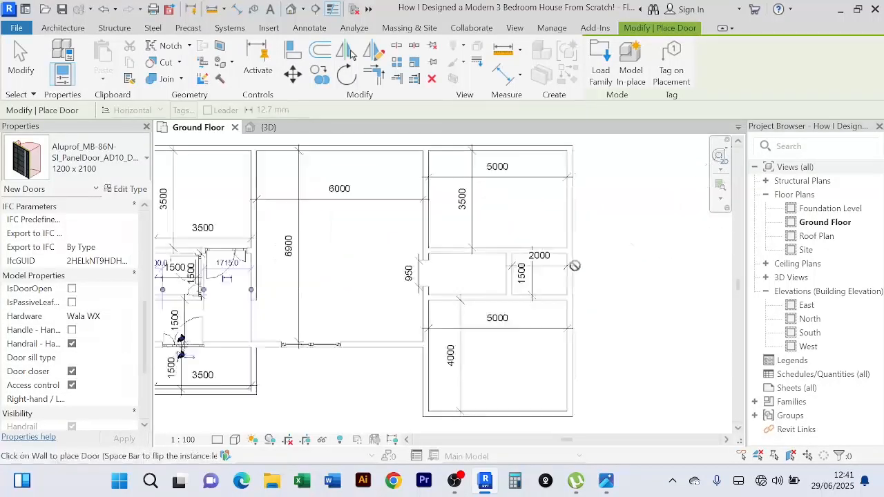
click(381, 312)
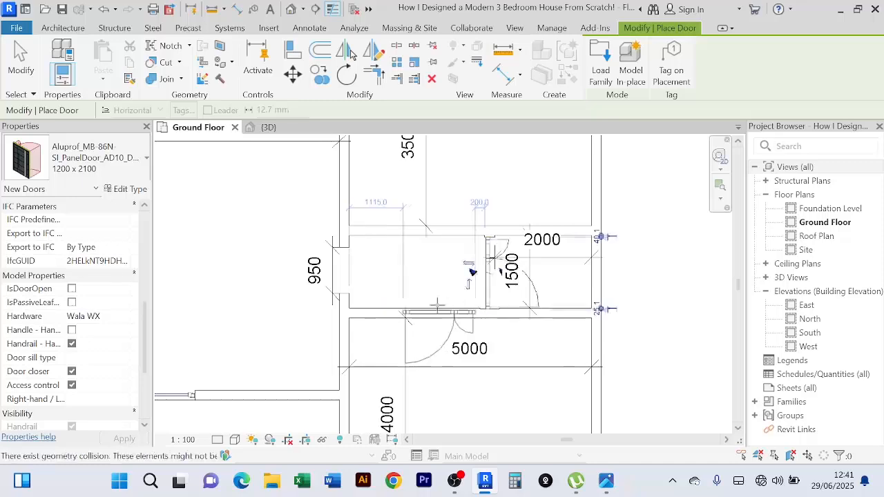
scroll(435, 303, down, 2)
click(408, 274)
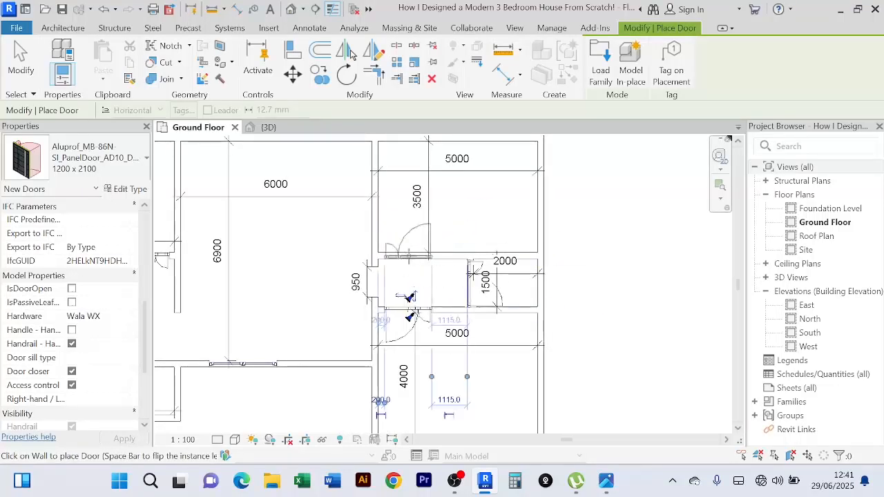
scroll(387, 269, down, 3)
scroll(356, 233, up, 2)
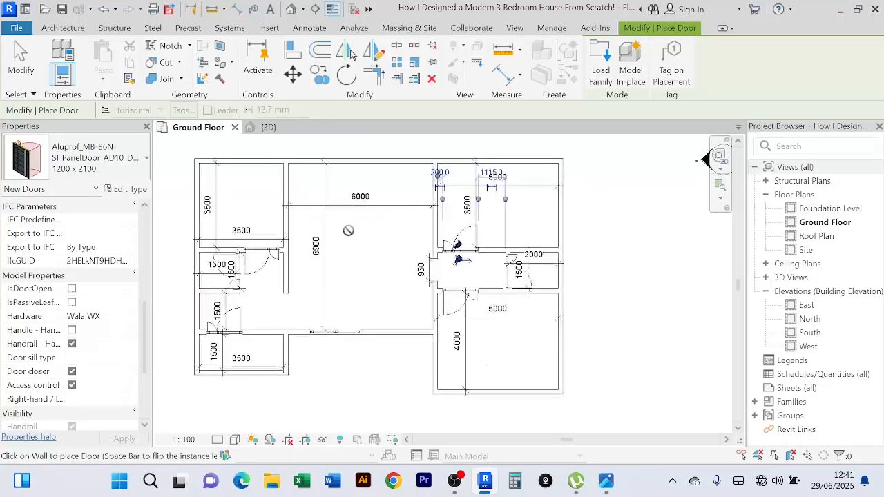
scroll(354, 231, down, 2)
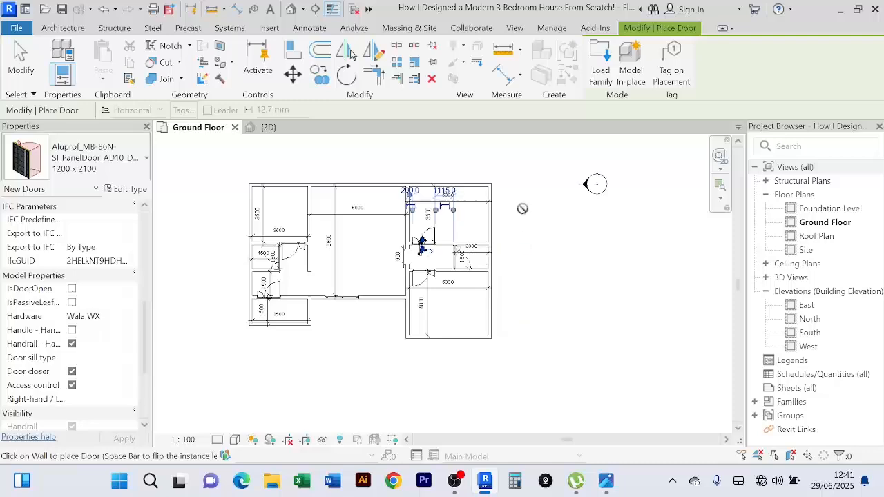
right_click(523, 209)
click(539, 215)
right_click(540, 194)
click(552, 203)
- Nudge the vertical 3500 dimension in the northeast bedroom east, clear of the door swing
scroll(531, 272, up, 2)
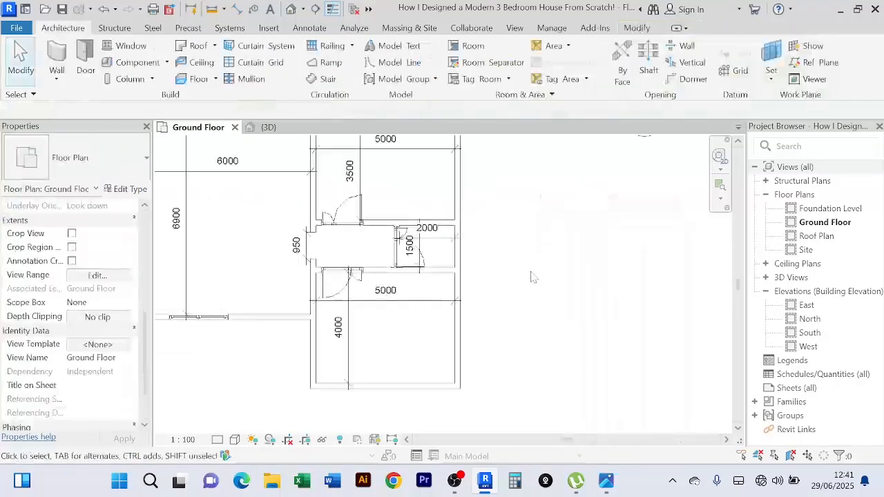
scroll(538, 297, down, 2)
scroll(405, 239, up, 4)
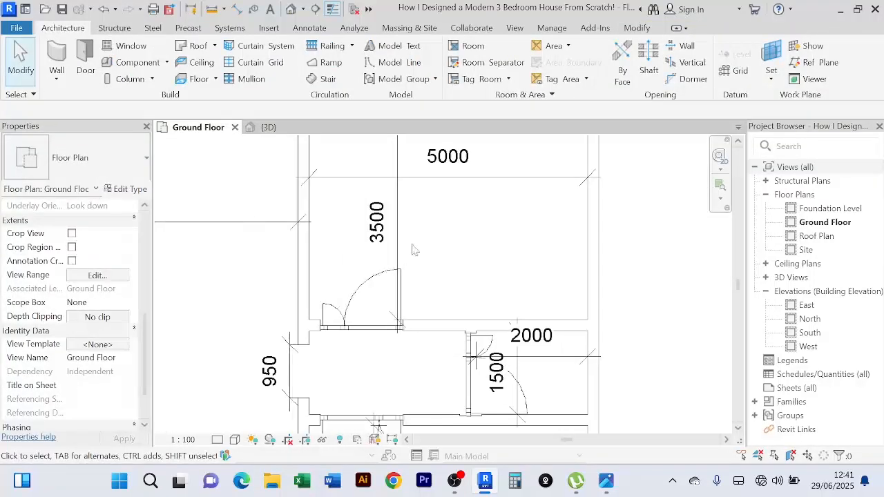
click(404, 220)
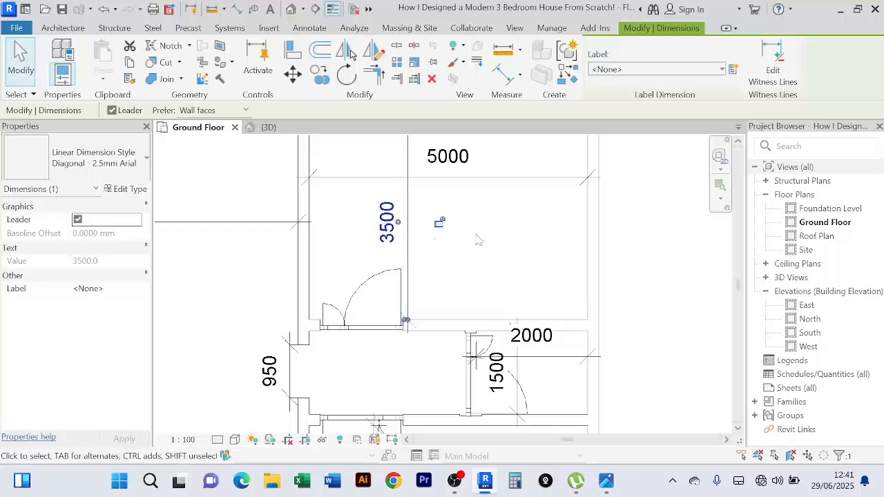
key(Right)
key(Right)
key(Right)
click(529, 256)
- Nudge the vertical 1500 dimension in the 2000 mm wide east room further east, away from its door swing
scroll(528, 245, down, 2)
middle_drag(528, 242, 519, 220)
scroll(522, 296, up, 2)
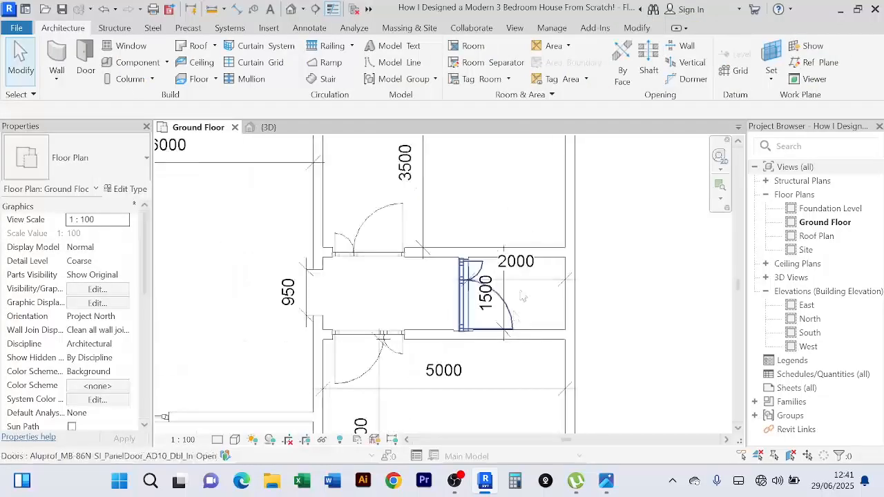
click(506, 297)
key(Right)
key(Right)
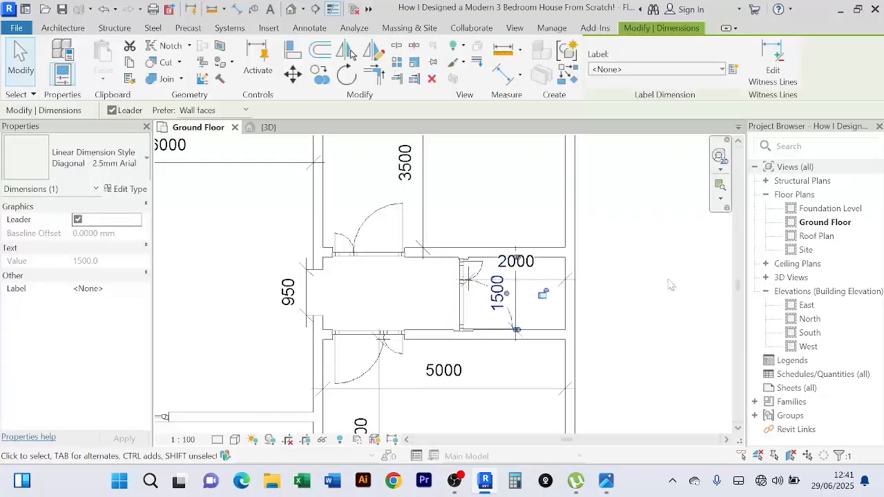
key(Right)
key(Right)
key(Right)
key(Right)
key(Escape)
- Nudge the vertical 4000 dimension in the southeast bedroom east, clear of the door, and deselect it
scroll(662, 284, down, 3)
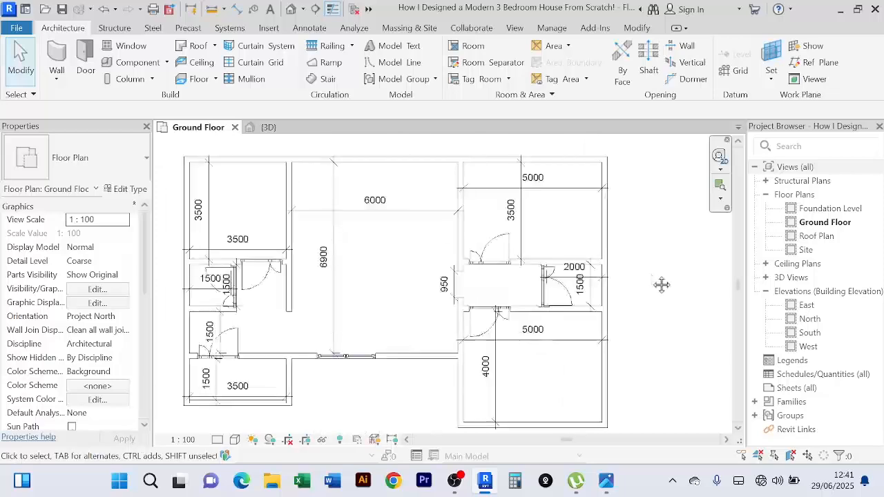
scroll(494, 397, up, 3)
click(503, 385)
scroll(551, 374, down, 3)
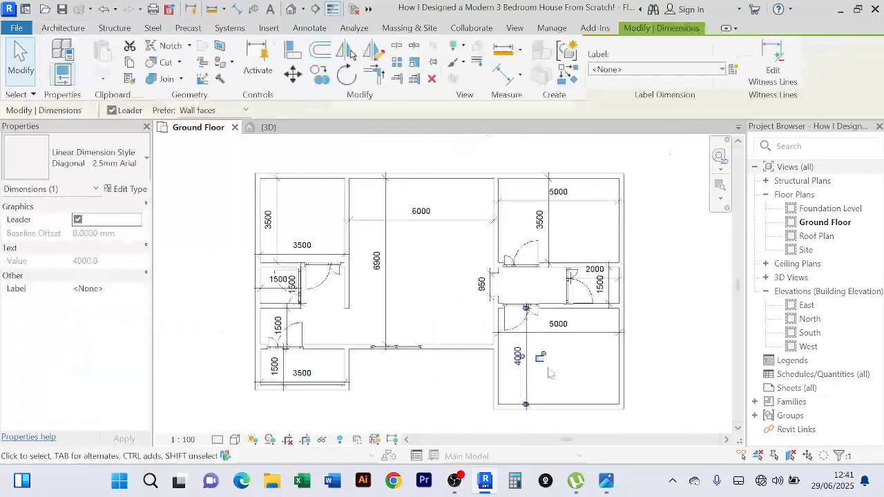
key(Right)
key(Right)
key(Right)
key(Right)
key(Right)
key(Right)
key(Right)
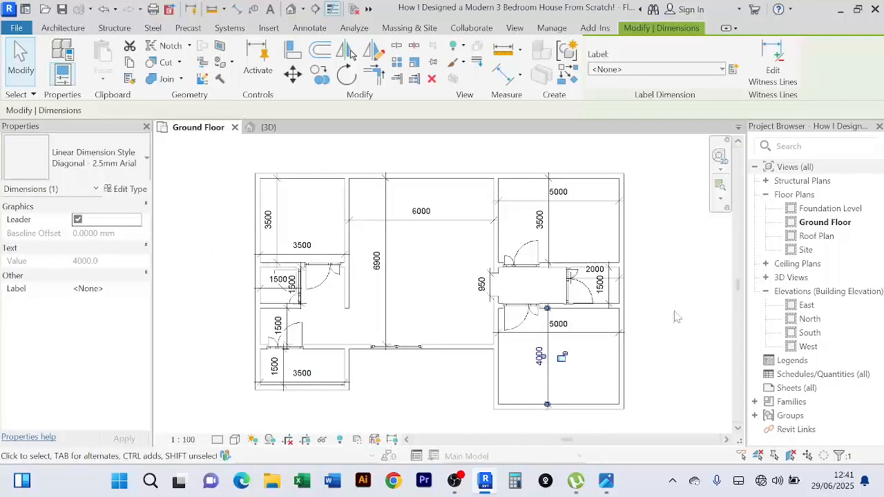
key(Escape)
- Set the 1200 x 2100 panel door type's Width to 900 mm and Height to 2500 mm through the northwest bedroom door
scroll(309, 319, up, 4)
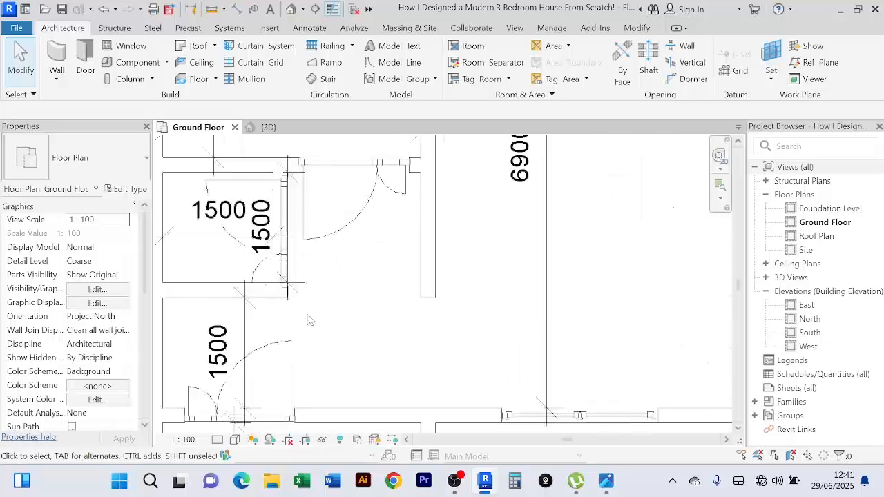
scroll(293, 312, down, 1)
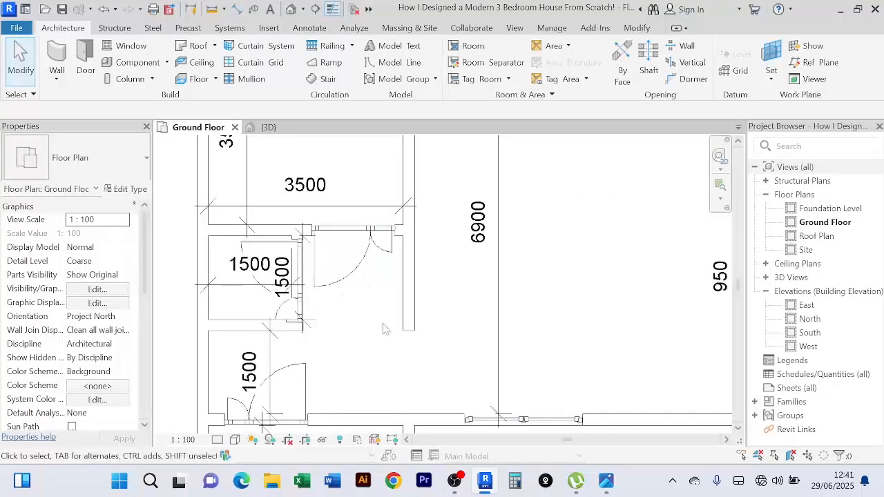
scroll(415, 300, down, 1)
click(370, 287)
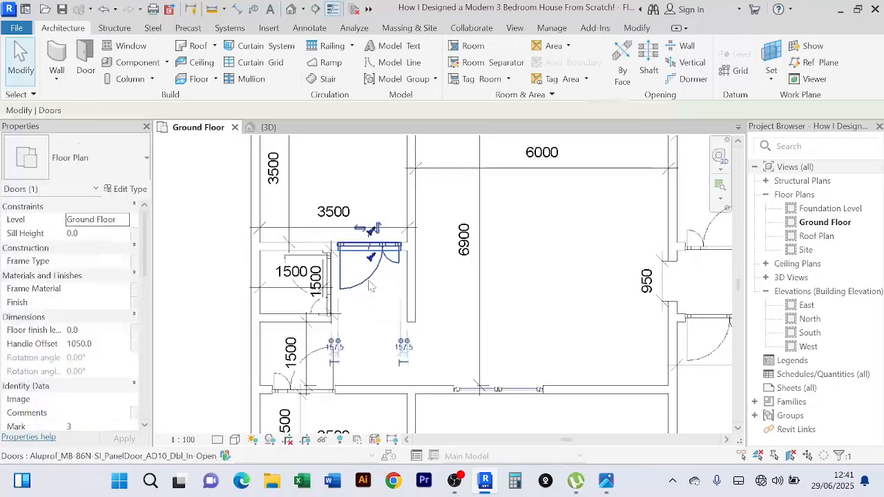
click(125, 189)
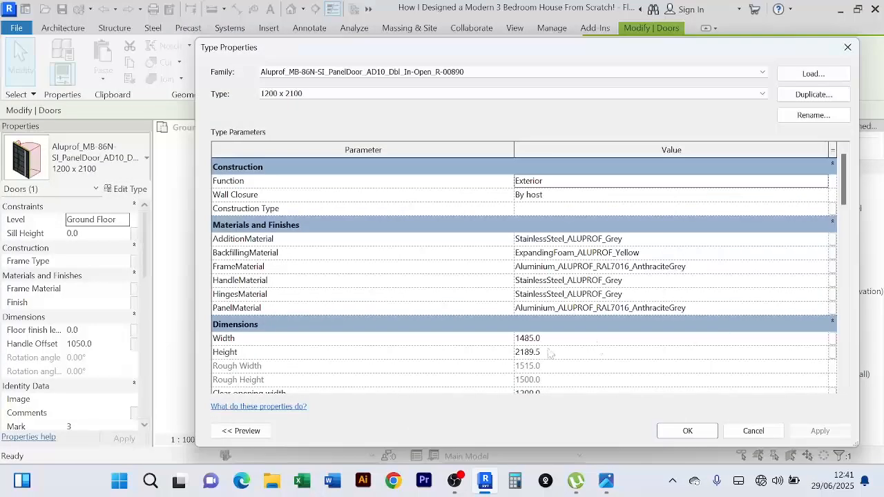
scroll(550, 353, down, 3)
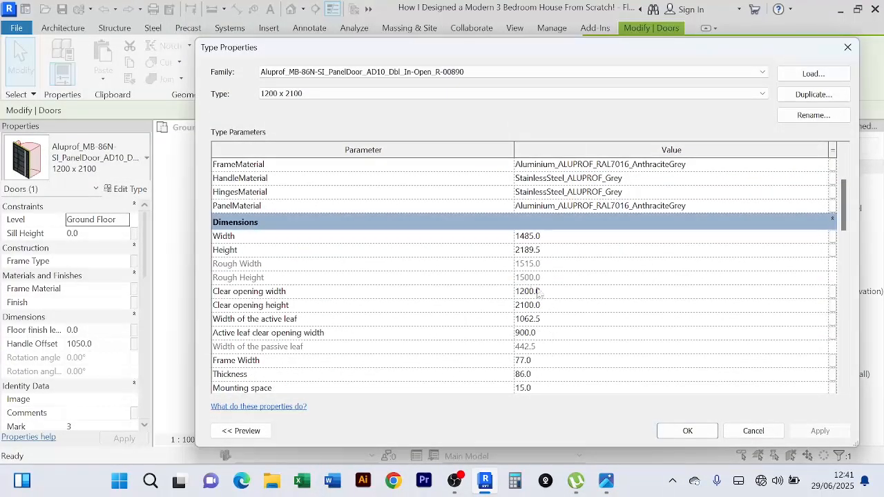
click(551, 239)
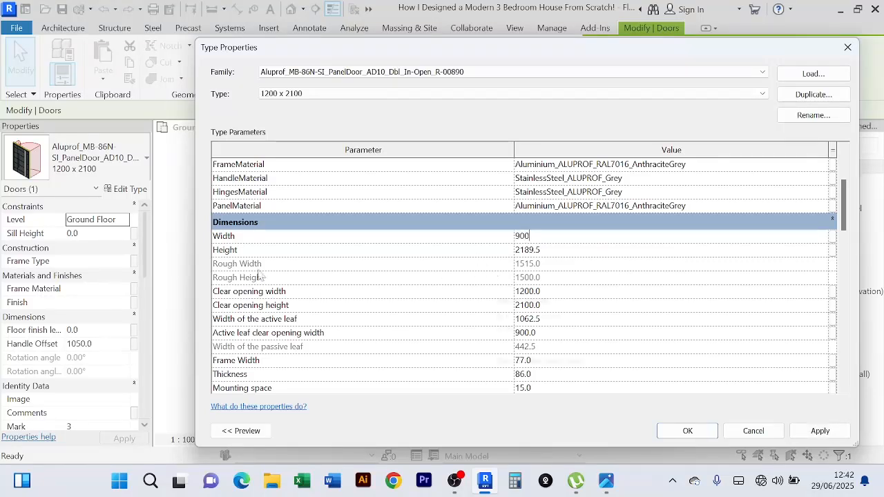
key(Tab)
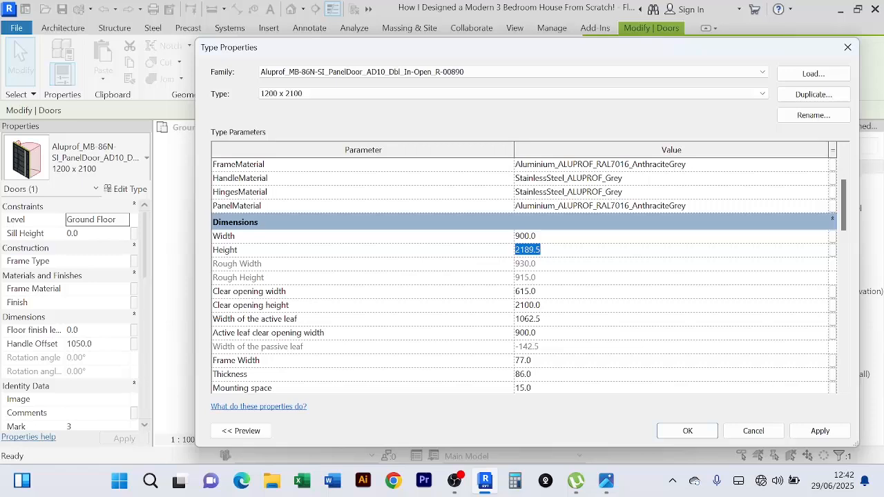
text(2500)
click(816, 435)
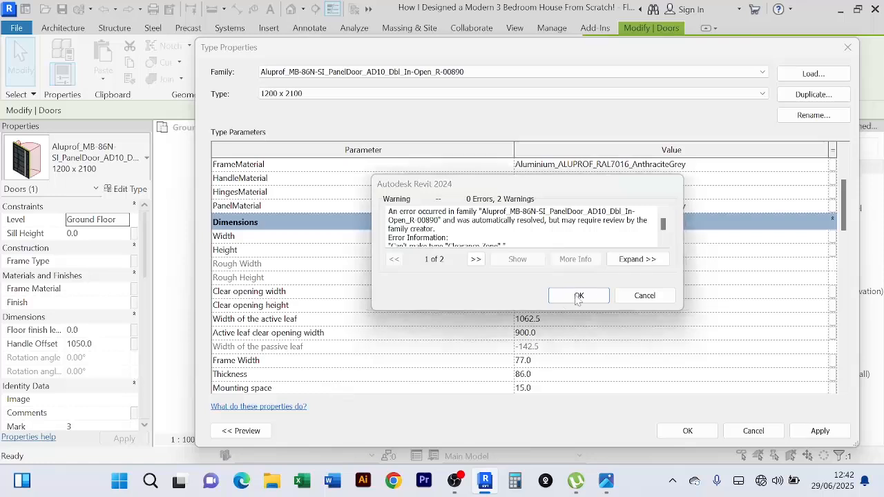
click(579, 296)
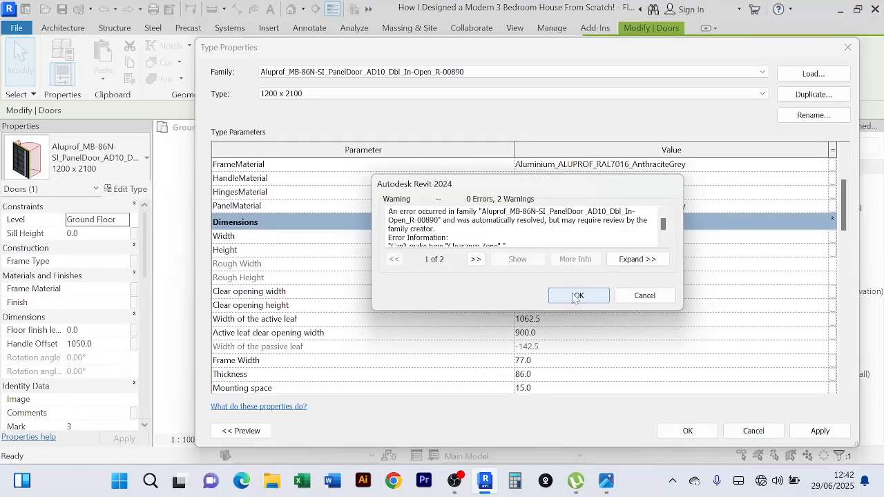
scroll(523, 227, down, 1)
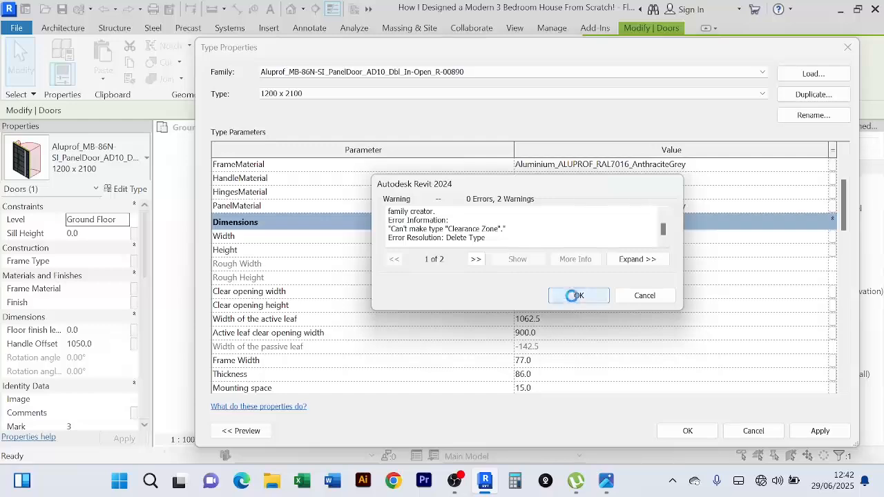
click(688, 432)
- Check the northwest bedroom door's Head Height in its instance properties and deselect the door
scroll(566, 320, down, 3)
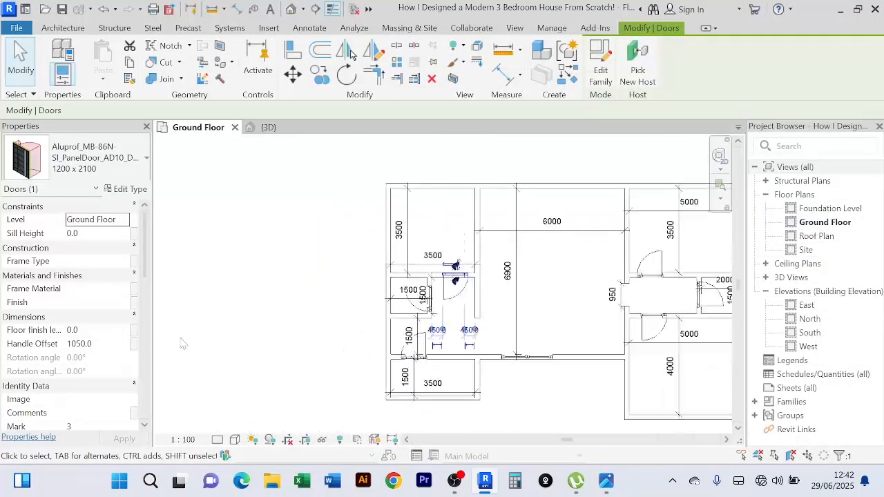
scroll(73, 366, down, 10)
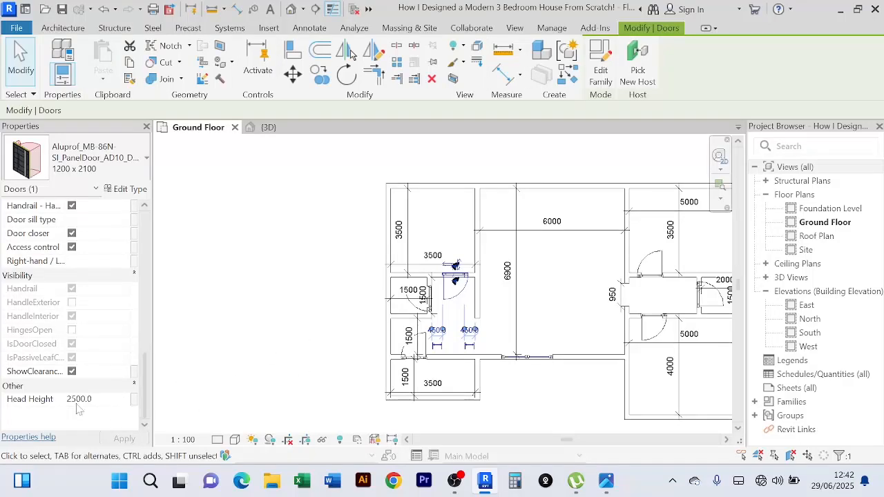
click(318, 294)
- Flip the northwest bedroom door's facing so it swings into the bedroom, and reverse its hinge side to the east
scroll(452, 304, up, 4)
scroll(451, 301, down, 3)
middle_drag(509, 306, 433, 359)
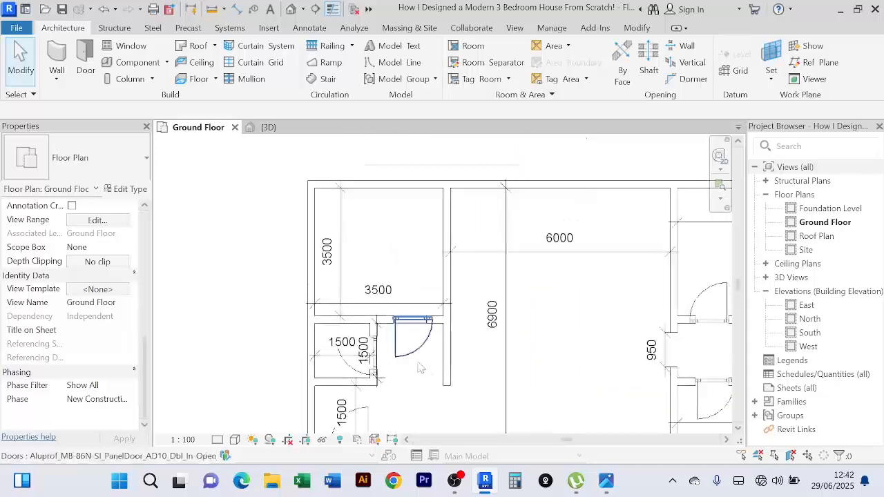
scroll(419, 356, up, 3)
click(428, 348)
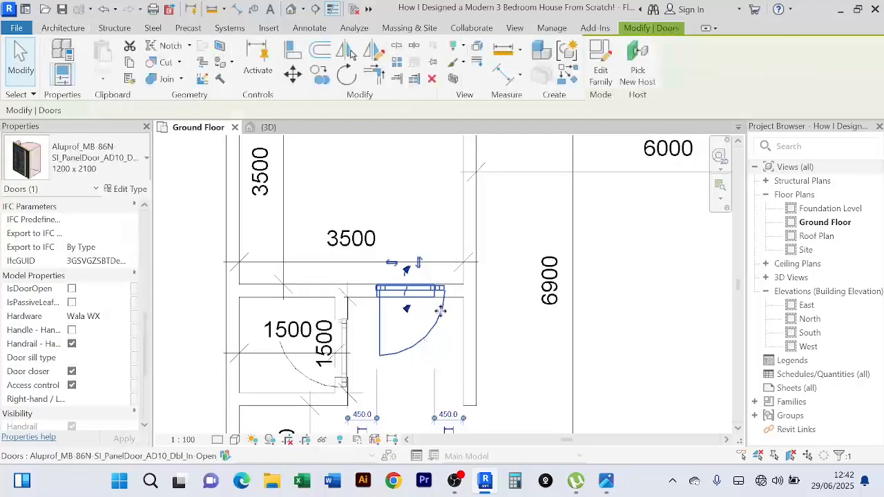
click(419, 265)
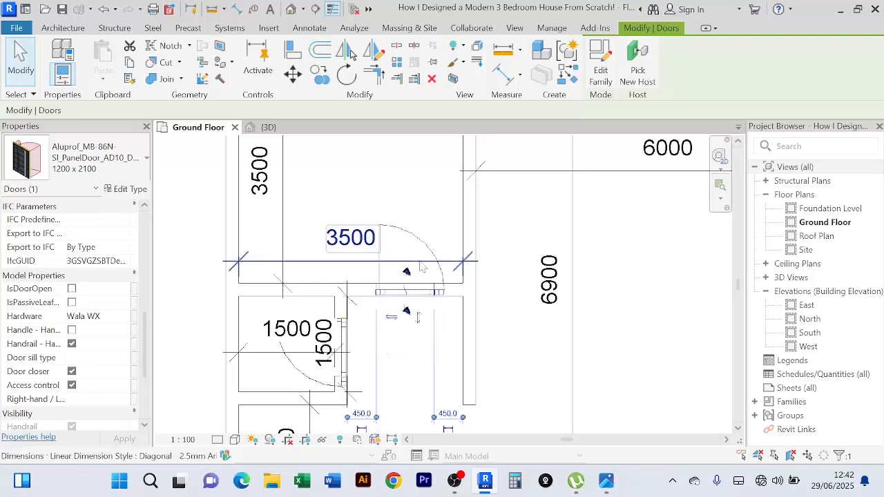
click(391, 318)
scroll(523, 333, down, 1)
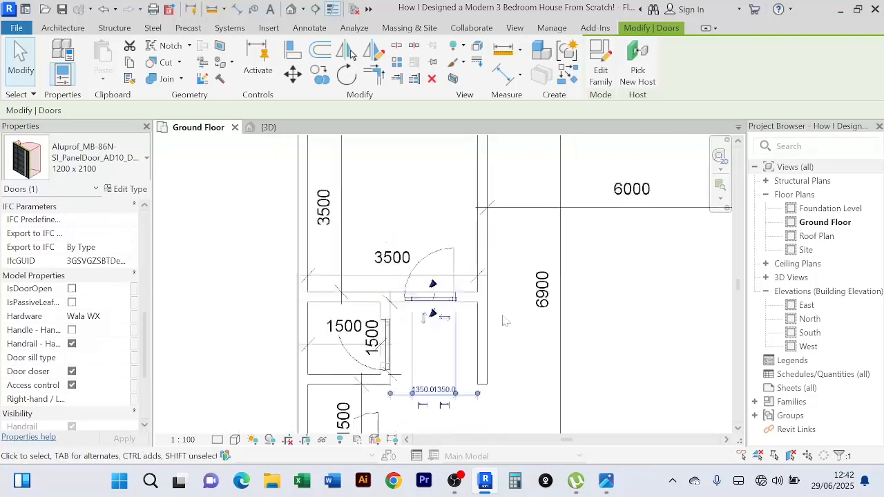
middle_drag(505, 320, 486, 314)
click(508, 363)
- Set the distance between the northwest bedroom door and the wall east of it to 100 mm
click(440, 289)
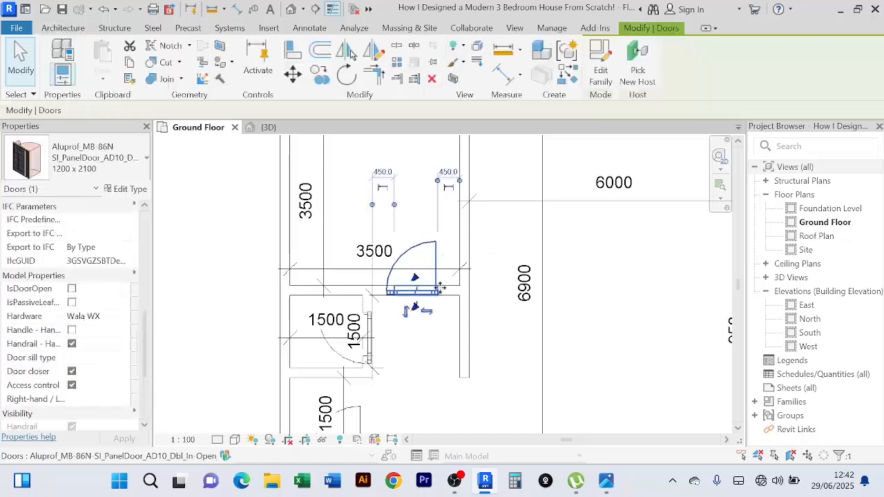
click(448, 172)
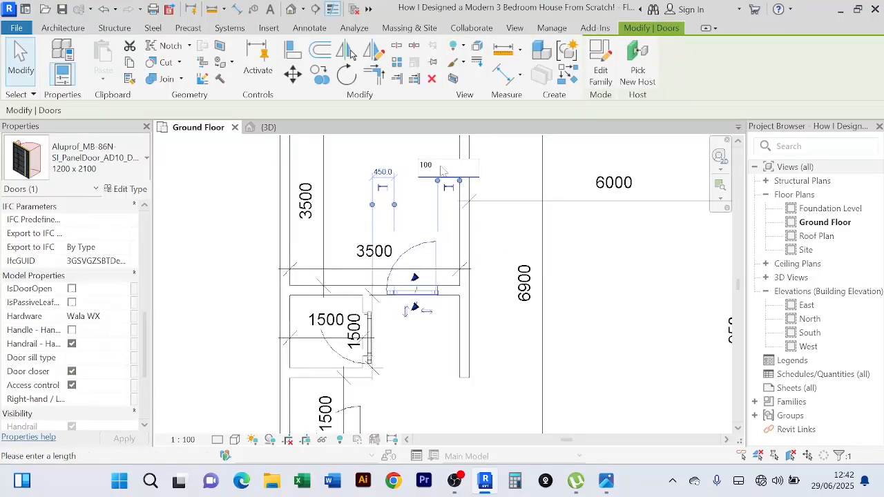
text(100)
key(Return)
click(515, 348)
scroll(349, 369, up, 3)
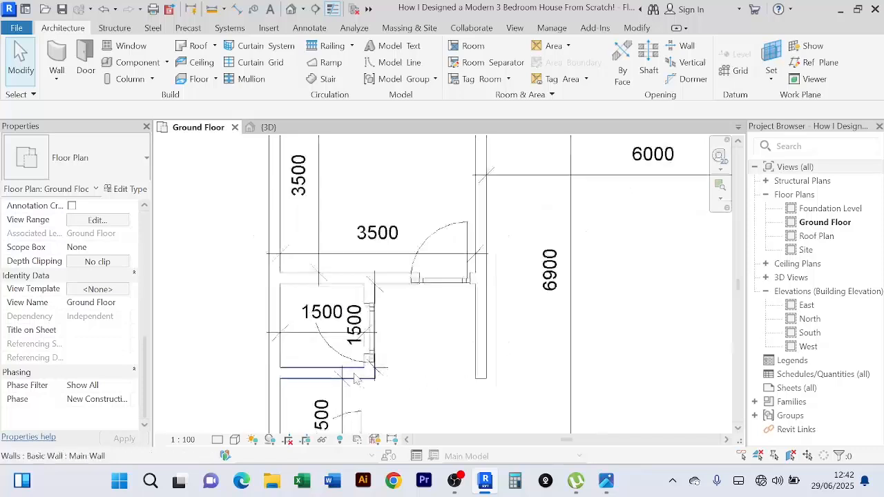
- Set the distance between the door of the western 1500 x 1500 room and the wall north of it to 100 mm
click(332, 351)
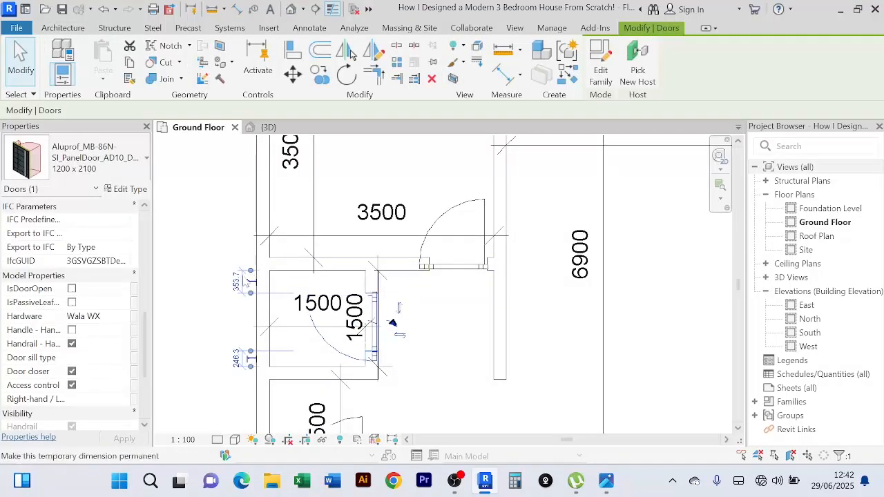
click(236, 281)
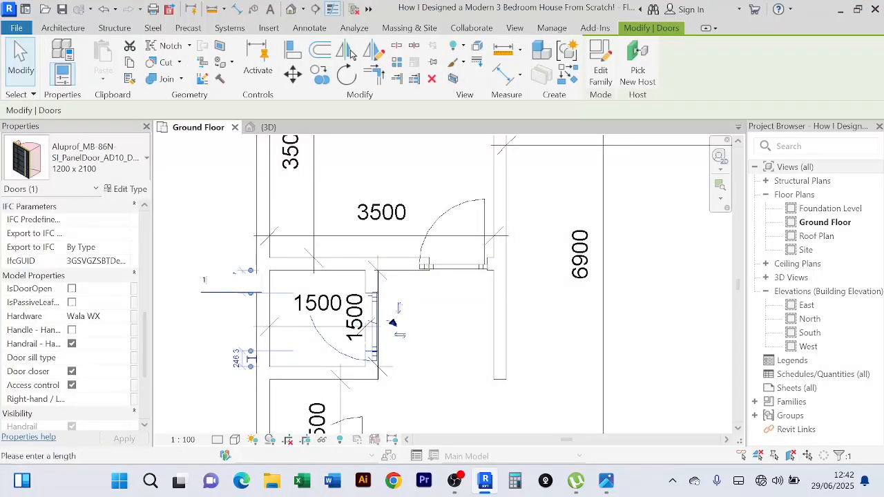
key(Return)
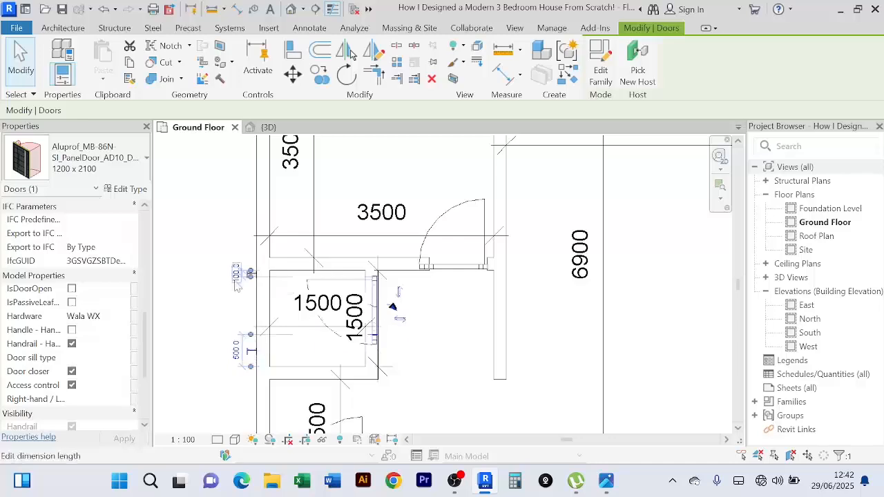
click(419, 376)
- Reverse the hinge side of the southwest room's door so it hinges on the west
scroll(418, 371, down, 2)
middle_drag(426, 375, 414, 228)
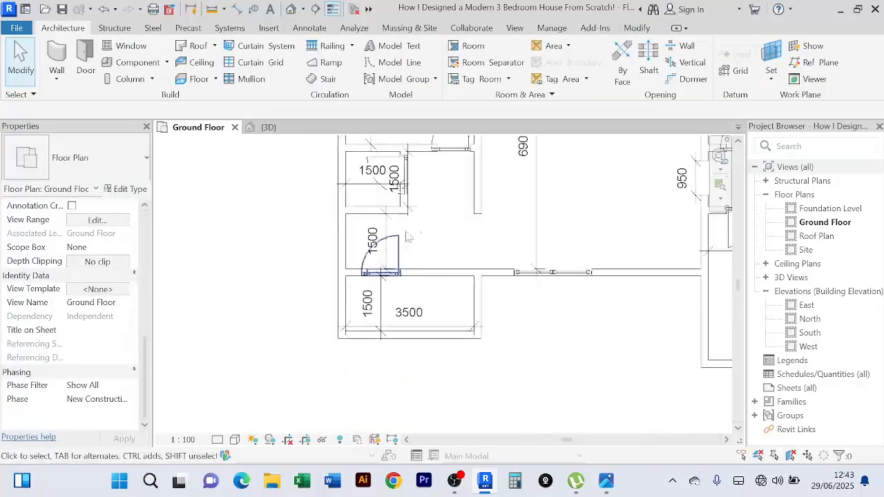
scroll(404, 245, up, 2)
click(370, 296)
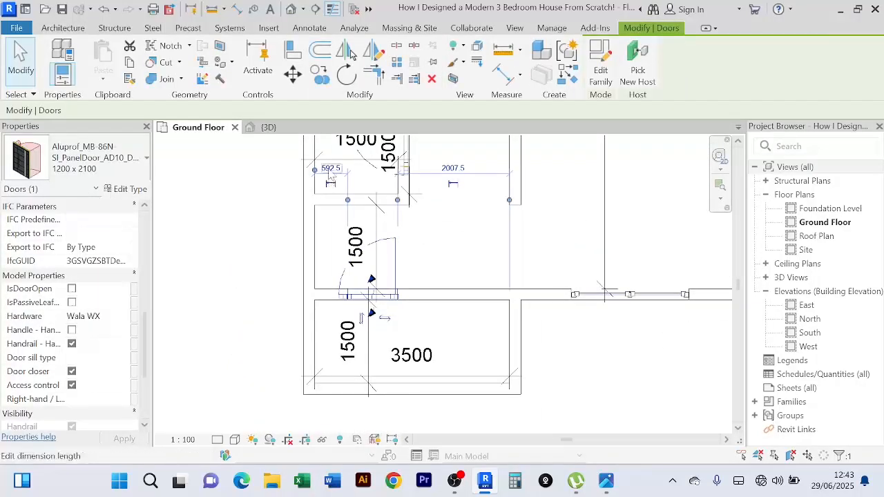
click(331, 171)
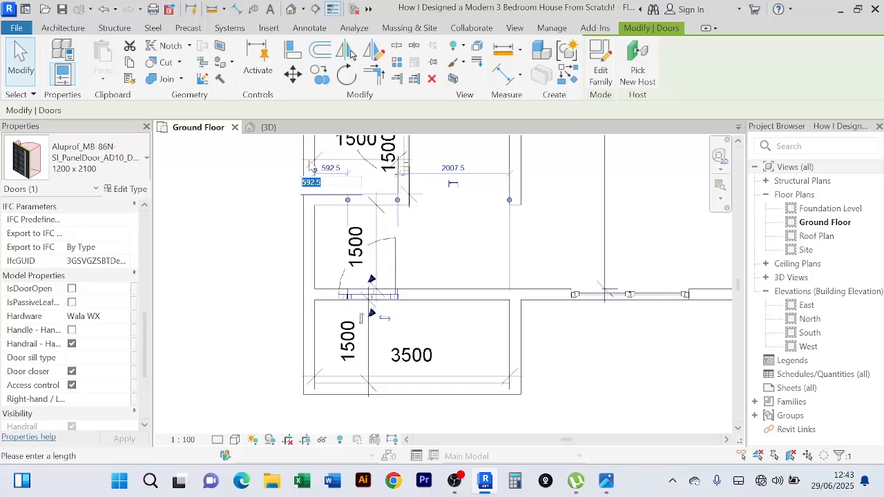
click(383, 320)
click(384, 320)
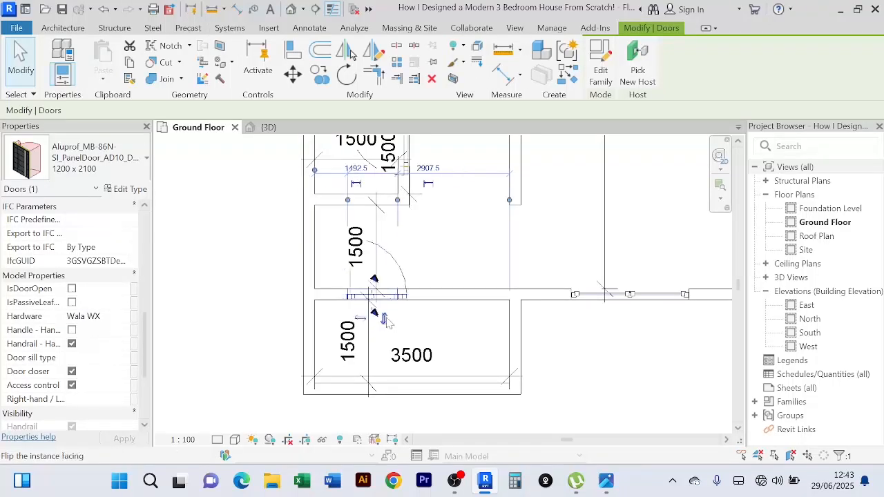
key(Escape)
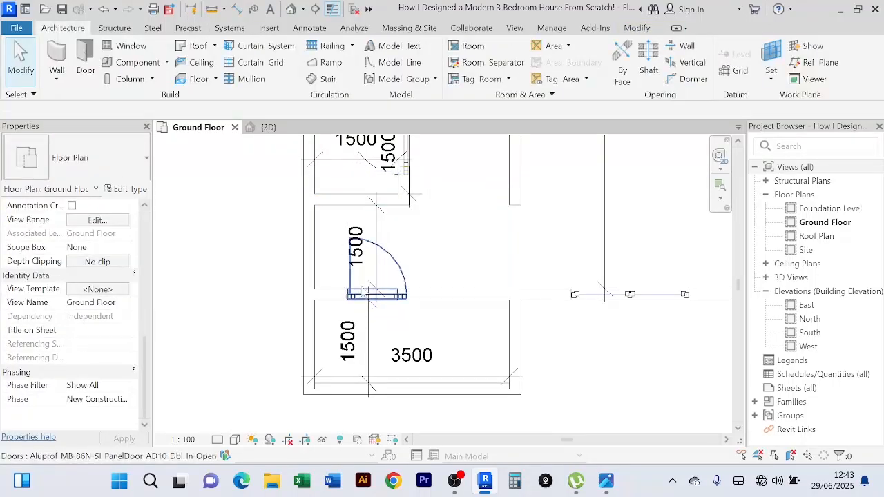
- Set the distance between the southwest room's door and the wall west of it to 100 mm, and deselect the door
click(401, 280)
click(325, 169)
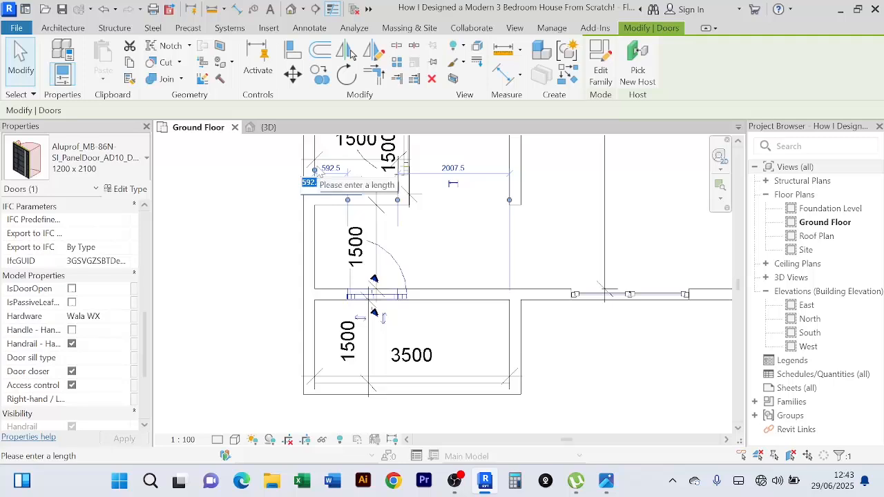
key(BackSpace)
text(100)
key(Return)
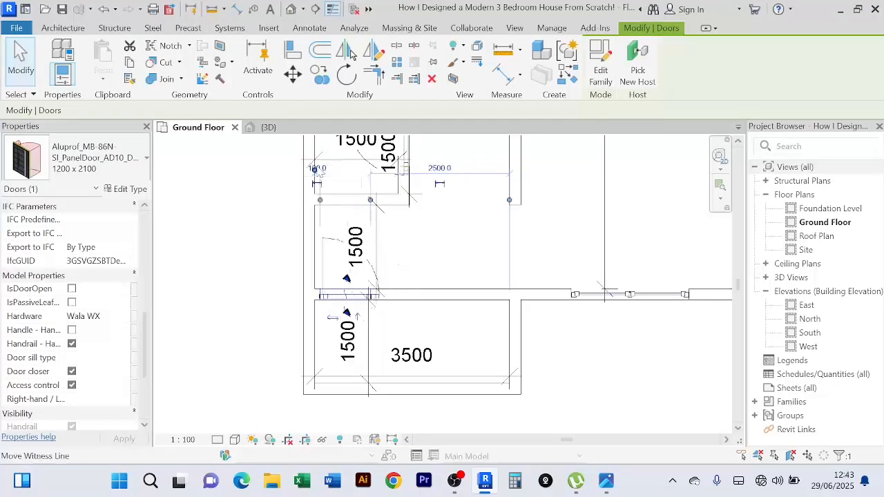
click(636, 403)
- Reverse the northeast bedroom door's hinge side to the west
scroll(586, 362, down, 2)
middle_drag(594, 369, 323, 380)
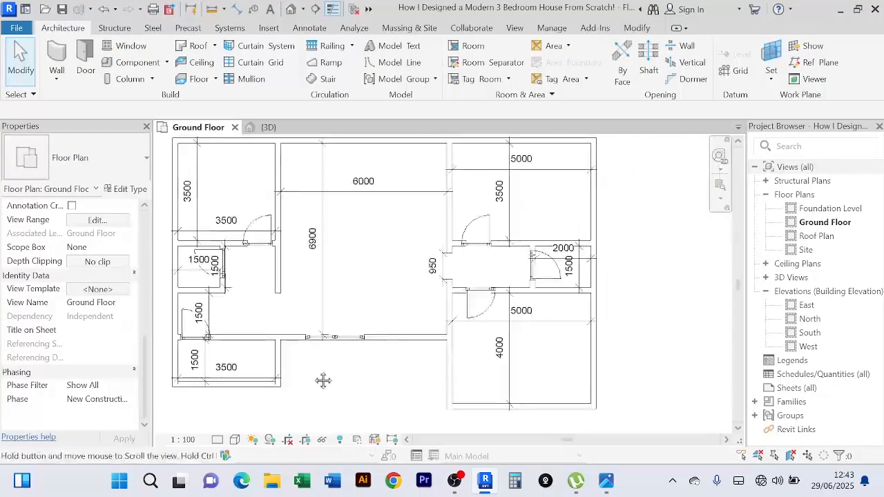
scroll(536, 206, up, 2)
middle_drag(442, 373, 460, 337)
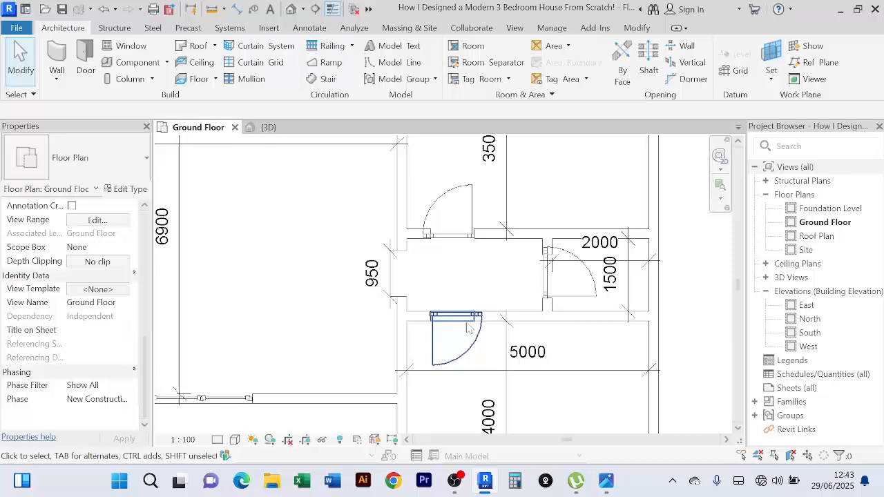
click(468, 210)
scroll(466, 242, down, 1)
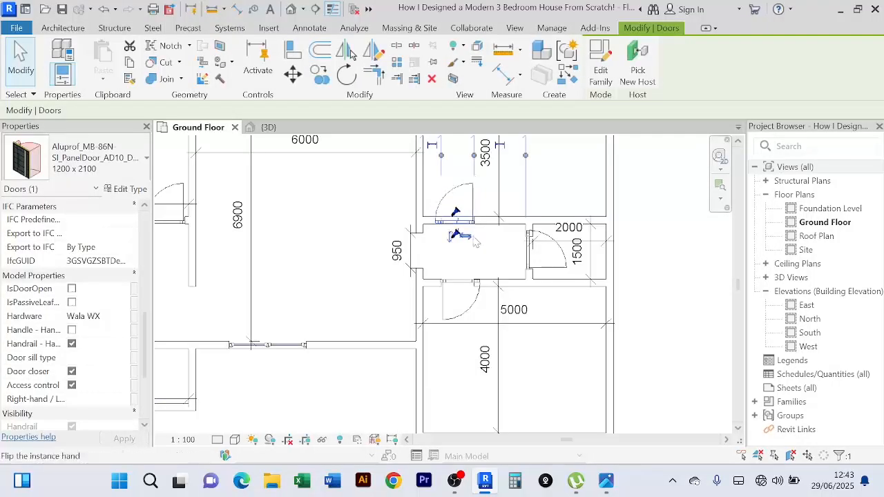
- Set the distance between the southeast bedroom door and the wall west of it to 100 mm
click(473, 308)
scroll(430, 377, up, 1)
click(432, 382)
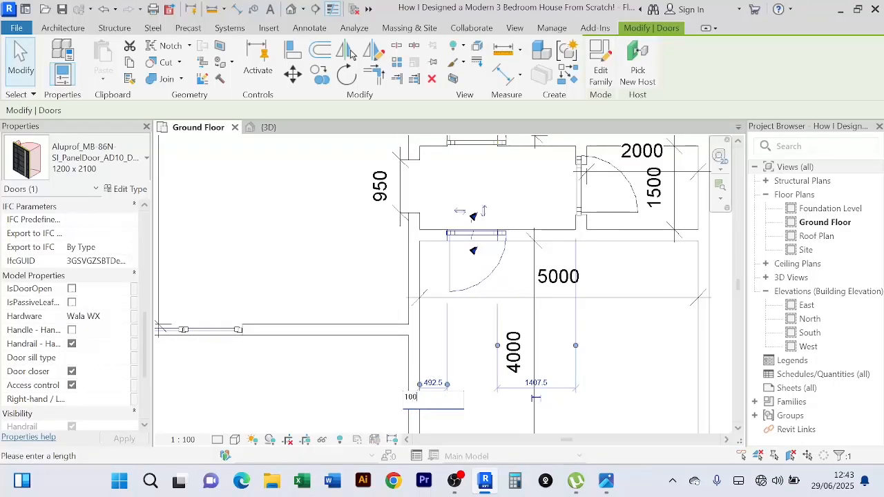
key(Return)
click(353, 264)
- Set the distance between the northeast bedroom door and the wall west of it to 100 mm
scroll(350, 265, down, 1)
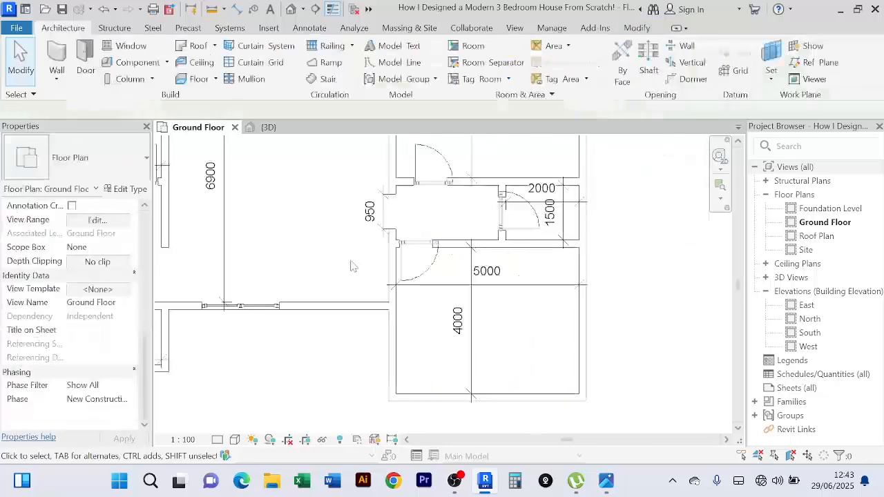
middle_drag(384, 203, 360, 314)
click(393, 264)
scroll(393, 263, up, 3)
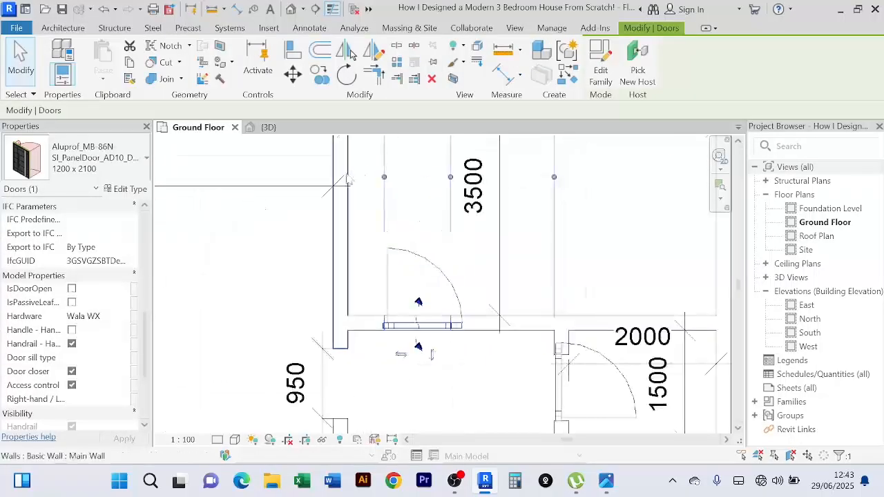
scroll(346, 192, down, 2)
middle_drag(364, 245, 380, 277)
scroll(373, 192, up, 2)
click(374, 185)
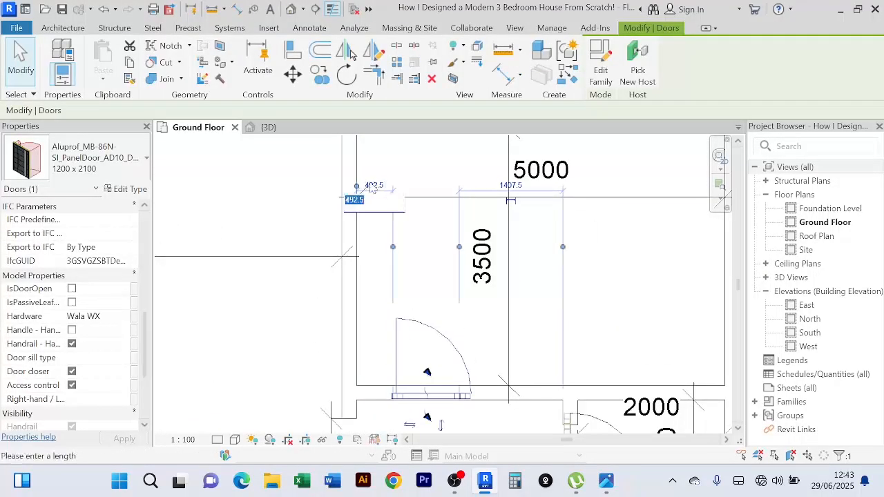
text(100)
key(Return)
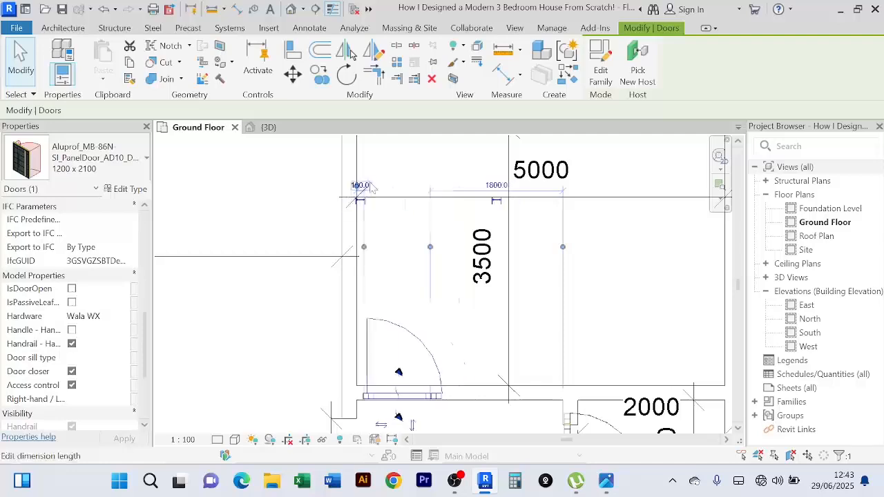
click(273, 345)
- Set the distance between the door of the eastern 2000 x 1500 room and the wall south of it to 100 mm
scroll(281, 342, down, 4)
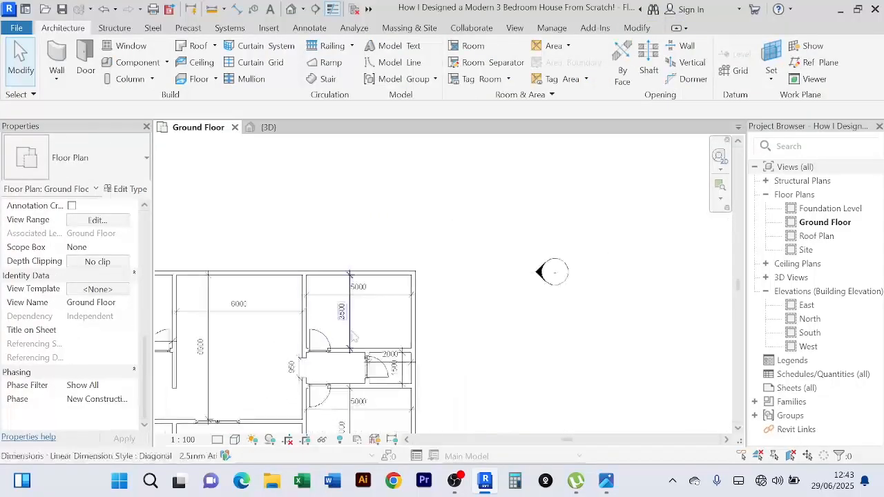
scroll(449, 384, up, 1)
middle_drag(450, 384, 578, 271)
scroll(478, 279, up, 3)
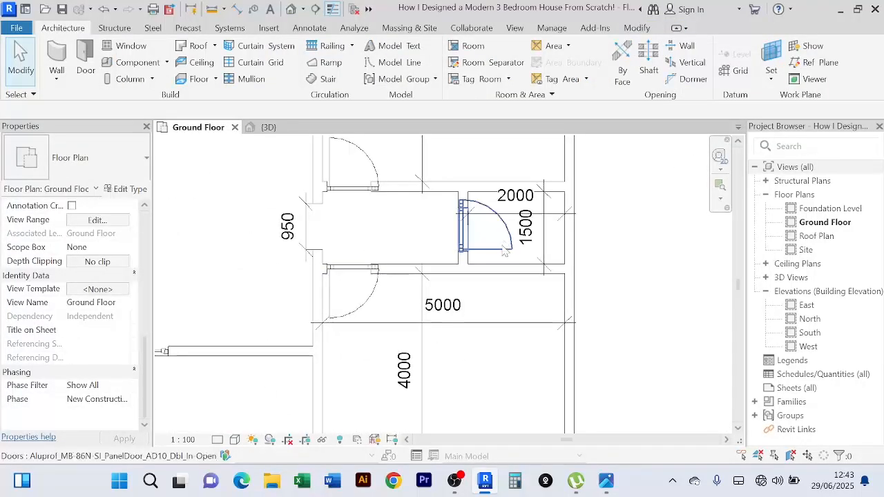
click(503, 248)
click(573, 264)
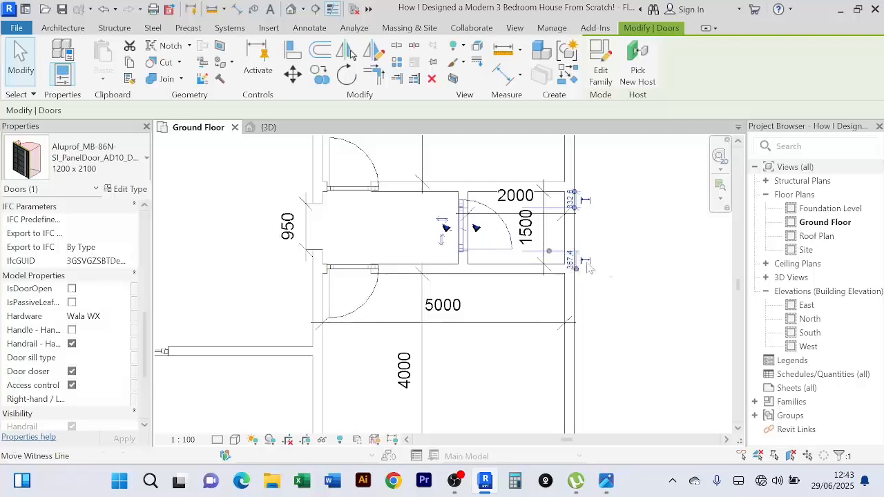
click(602, 269)
click(488, 252)
scroll(546, 258, up, 3)
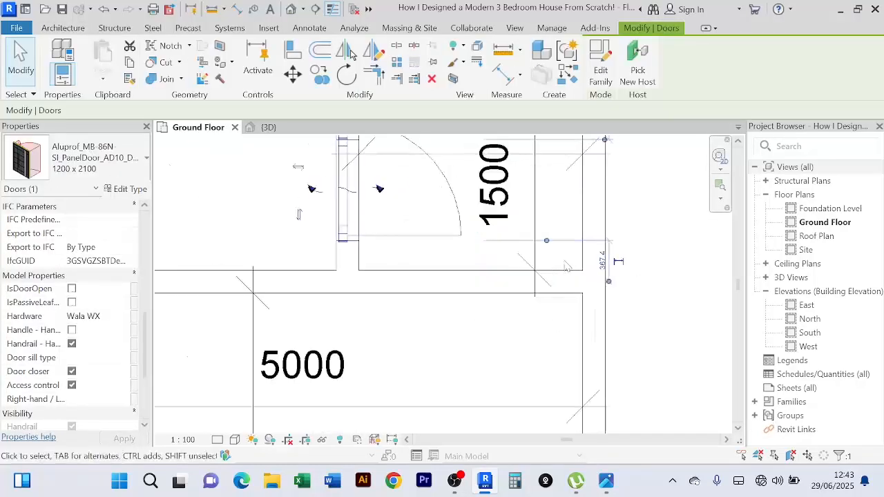
click(602, 259)
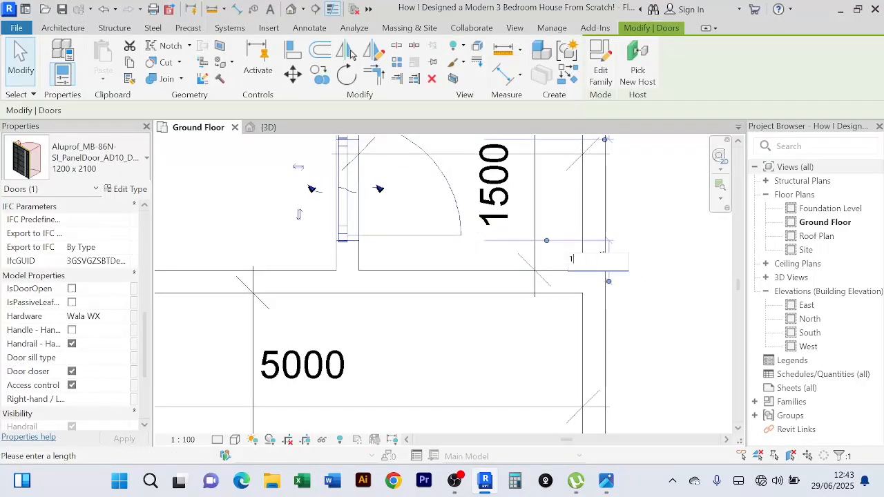
key(Return)
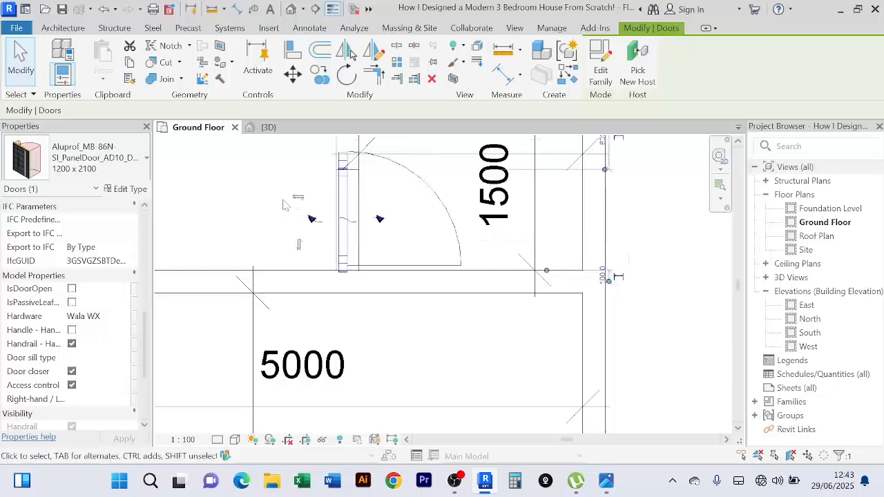
key(Escape)
- Examine the door positions and swings across the whole ground floor plan
scroll(609, 302, down, 3)
scroll(607, 297, down, 1)
middle_drag(608, 298, 604, 231)
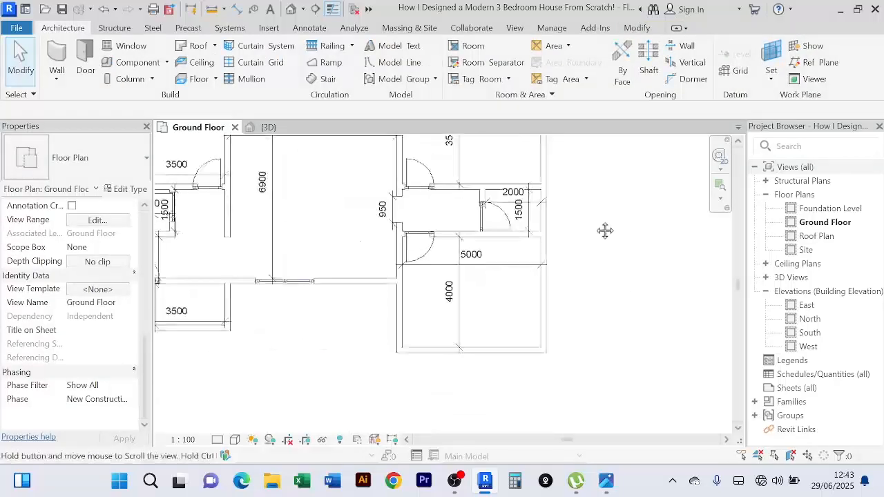
scroll(345, 235, down, 1)
middle_drag(345, 237, 363, 313)
scroll(345, 315, up, 2)
scroll(353, 314, down, 1)
scroll(351, 308, down, 1)
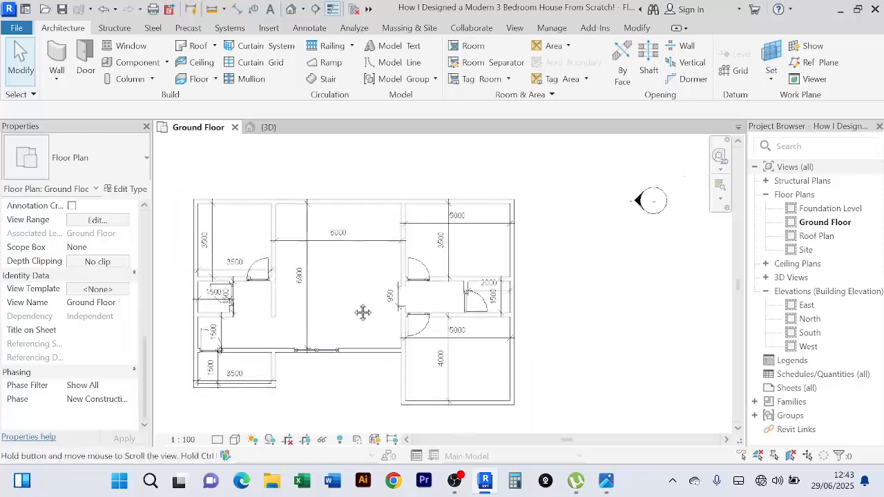
- Examine the interior panel doors in the 3D view from above and from several angles
click(269, 127)
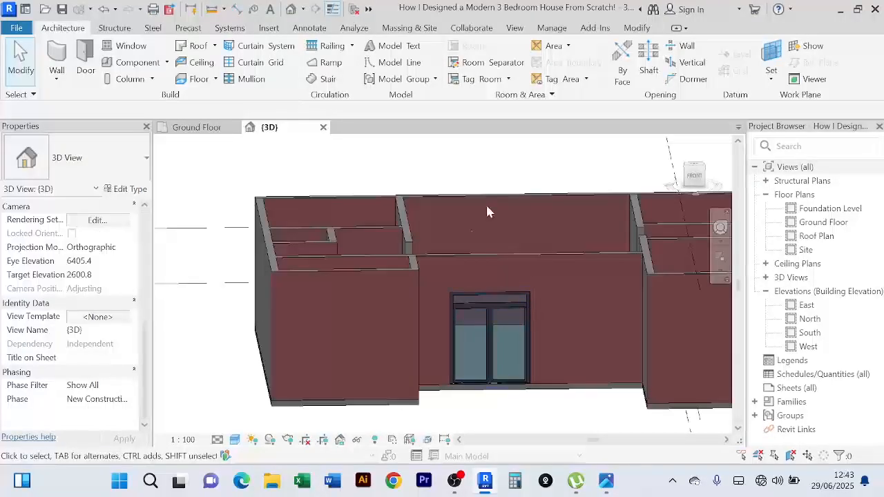
shift+middle_drag(486, 199, 454, 302)
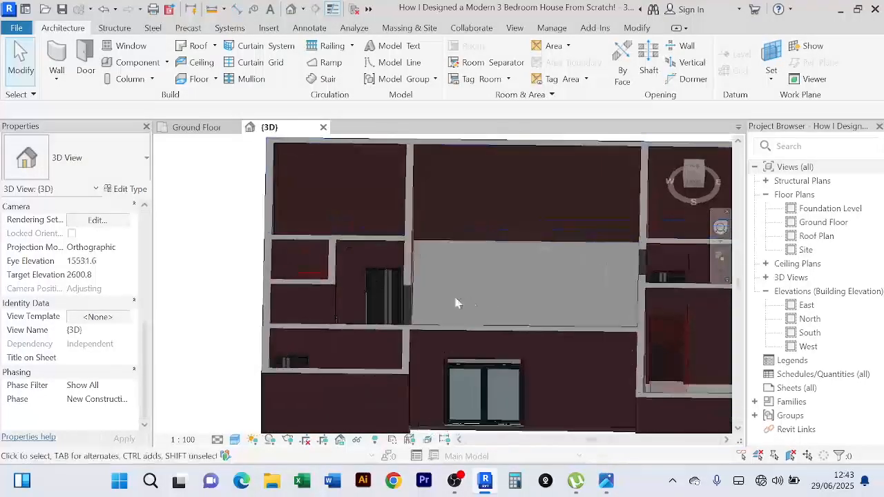
scroll(385, 290, up, 3)
scroll(352, 288, down, 1)
shift+middle_drag(346, 278, 526, 441)
scroll(454, 348, up, 4)
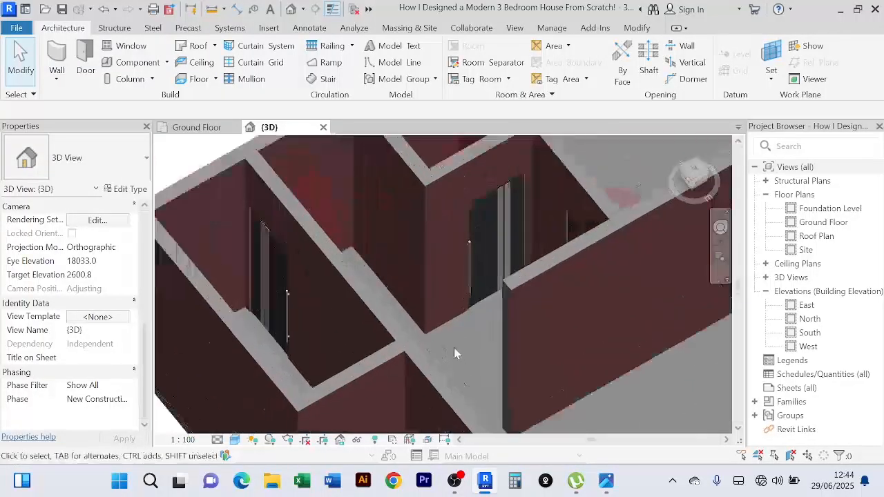
scroll(454, 347, down, 3)
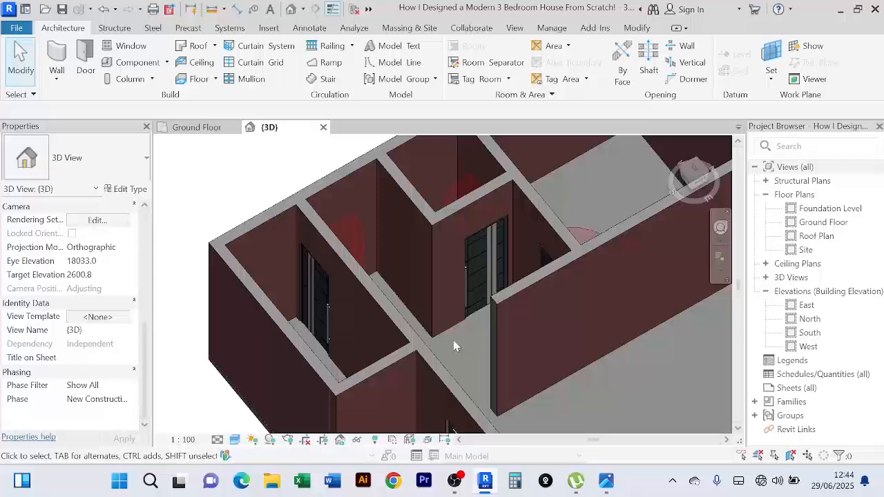
shift+middle_drag(454, 348, 519, 391)
scroll(466, 378, down, 1)
middle_drag(520, 391, 648, 264)
scroll(505, 270, up, 3)
scroll(509, 277, down, 3)
scroll(620, 291, up, 4)
scroll(472, 311, down, 3)
- Inspect the front facade and its double entrance door in the 3D view
shift+middle_drag(551, 335, 353, 297)
scroll(387, 291, down, 5)
scroll(376, 358, up, 5)
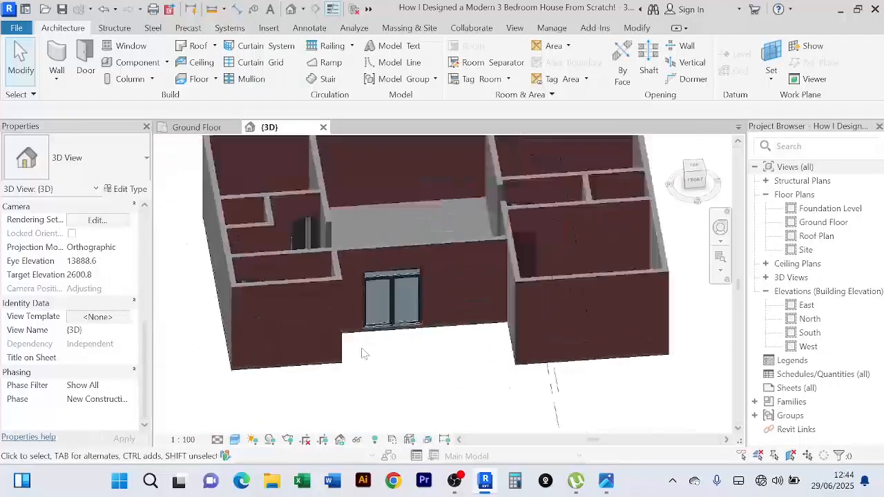
shift+middle_drag(371, 382, 413, 392)
scroll(403, 449, down, 3)
click(429, 378)
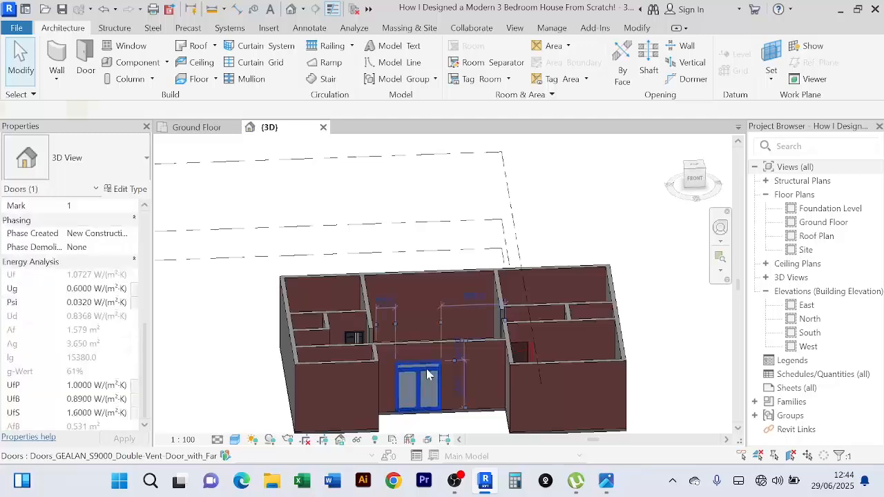
scroll(487, 261, down, 3)
click(531, 236)
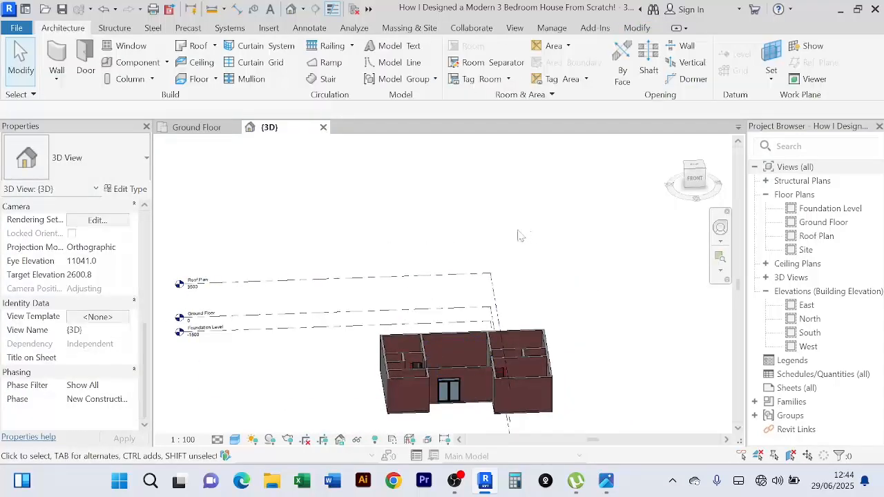
- Return to the Ground Floor plan view with the whole house layout in sight
click(197, 127)
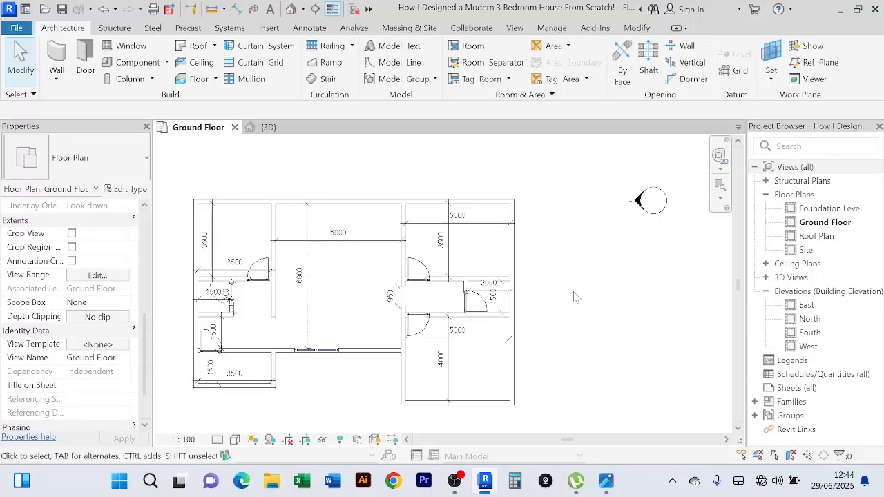
scroll(574, 297, down, 3)
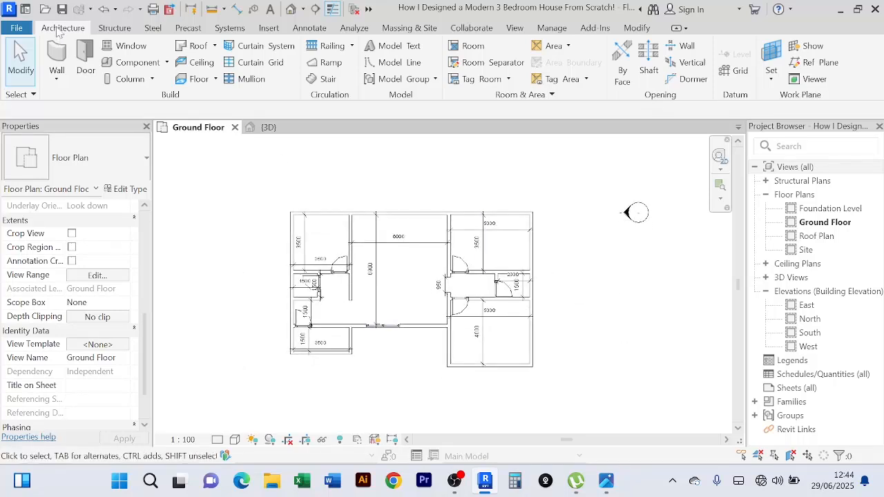
- Start placing a window and look through the available window families and sizes
click(129, 48)
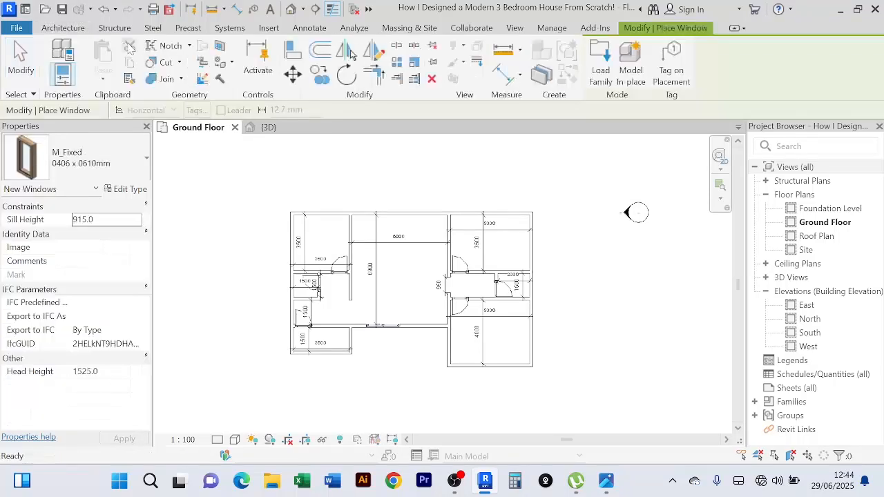
click(146, 163)
scroll(71, 366, down, 3)
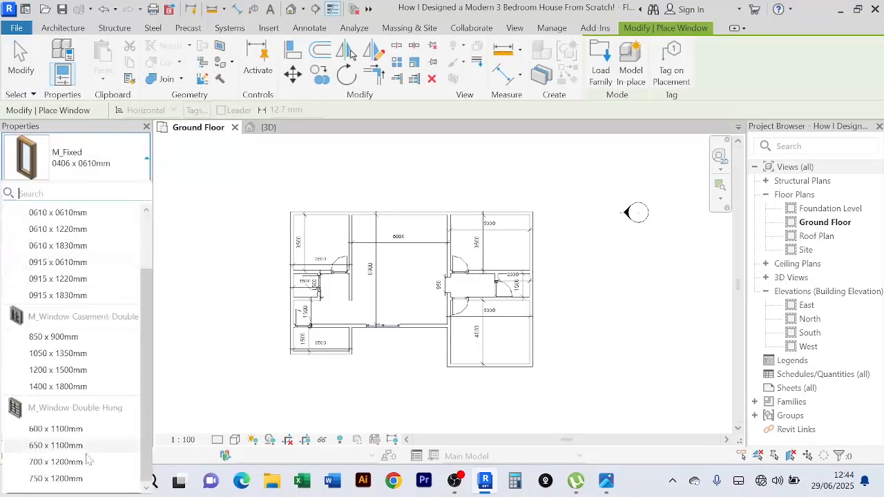
scroll(63, 432, up, 2)
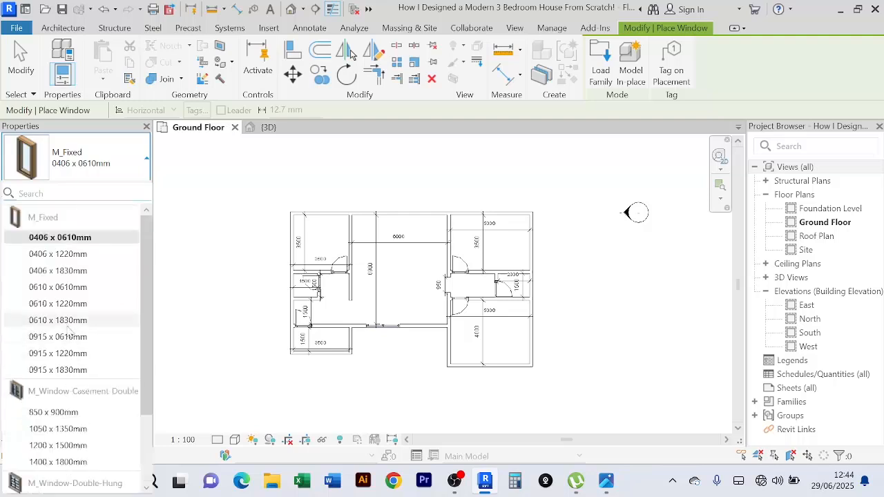
scroll(69, 304, down, 2)
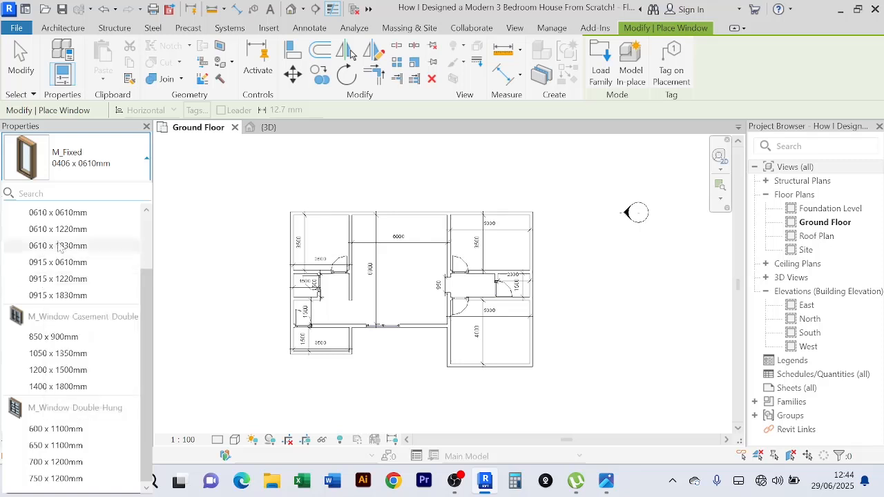
click(147, 161)
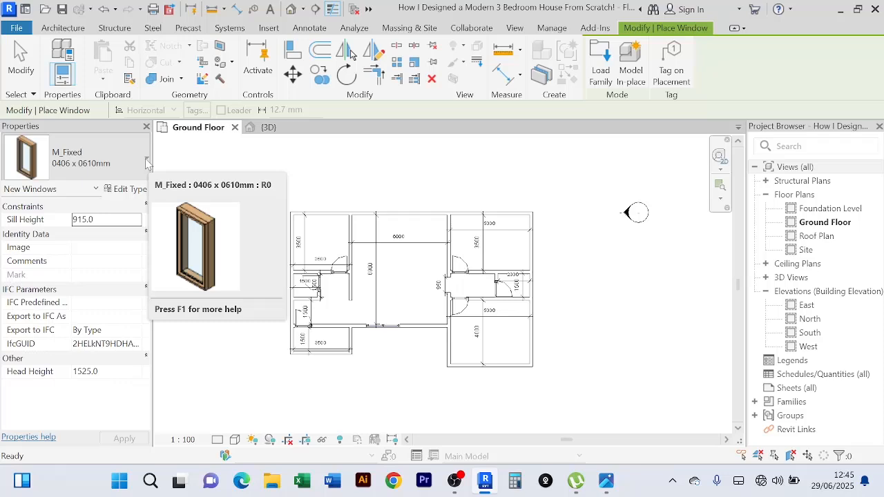
- Load the window family Windows_S9000-Double-Vent-Window-with-Sashbars.0001.rfa from the REVIT LIBRARIES folder for placement
click(603, 72)
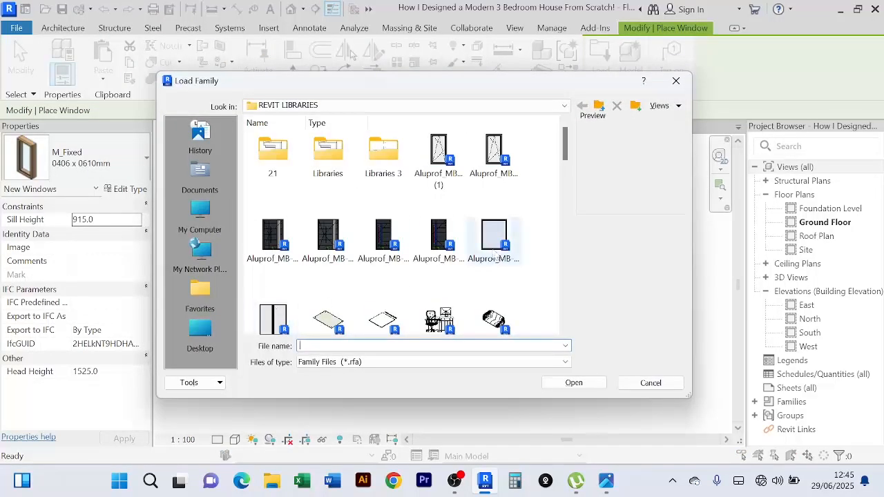
scroll(421, 233, down, 2)
scroll(421, 232, down, 15)
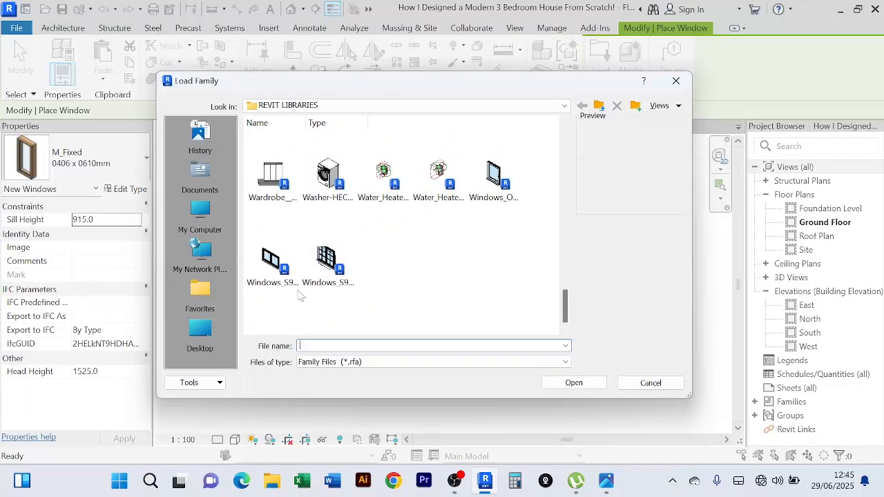
click(284, 285)
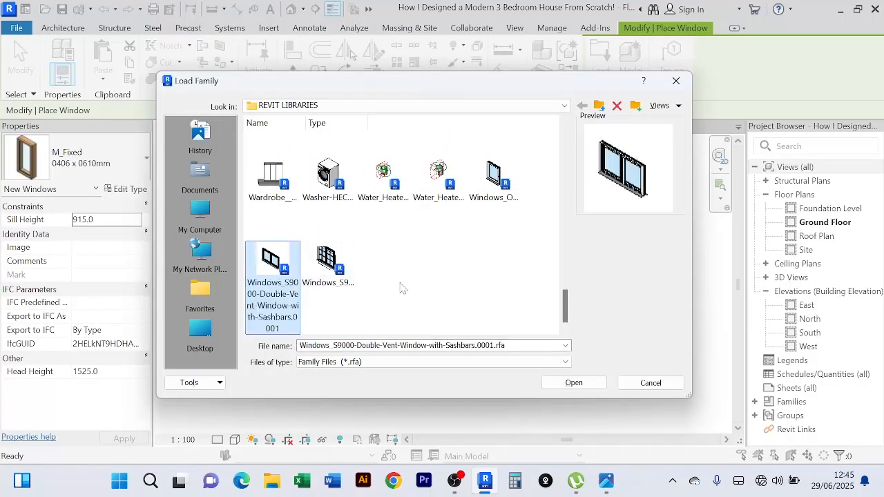
click(574, 385)
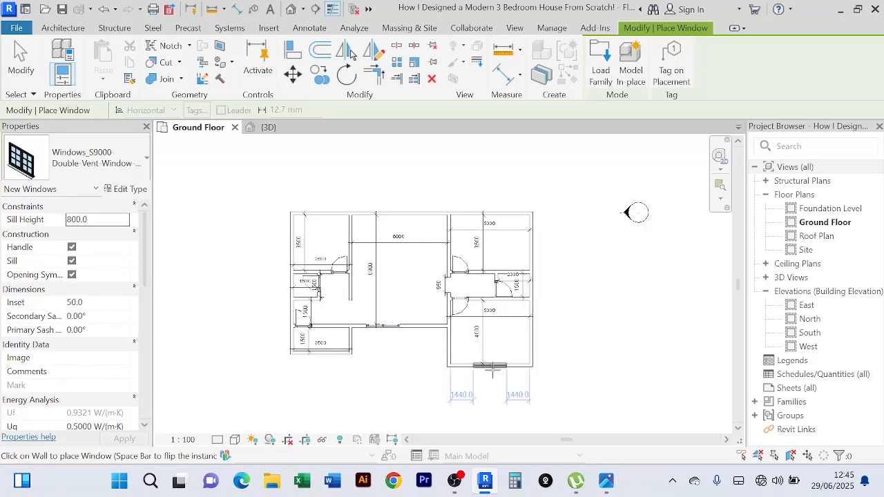
- Place S9000 windows centred in the front walls of the 5000 by 4000 bedroom and the 3500 by 1500 room
scroll(493, 371, up, 3)
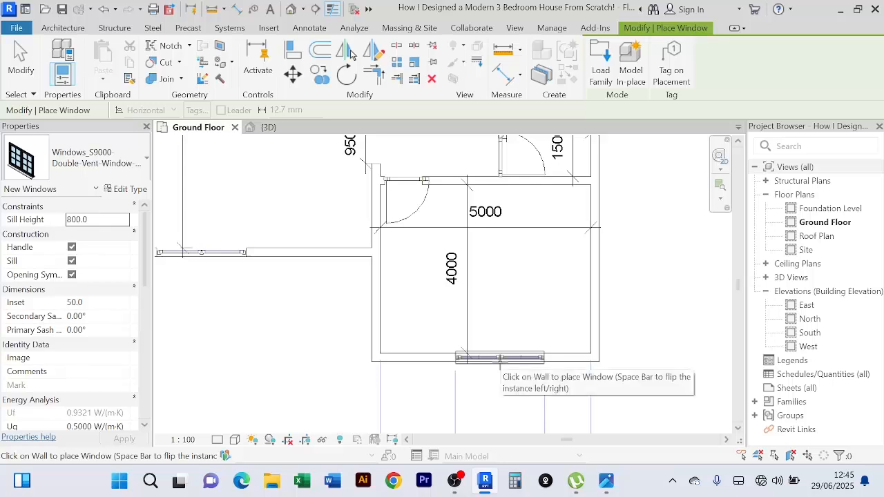
middle_drag(500, 365, 486, 289)
scroll(486, 289, down, 2)
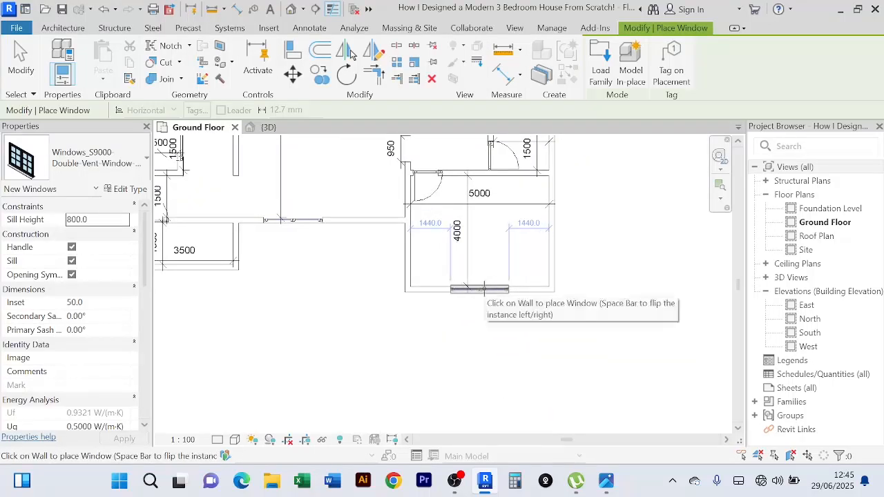
click(484, 289)
scroll(387, 299, down, 3)
scroll(368, 288, up, 2)
scroll(368, 289, up, 2)
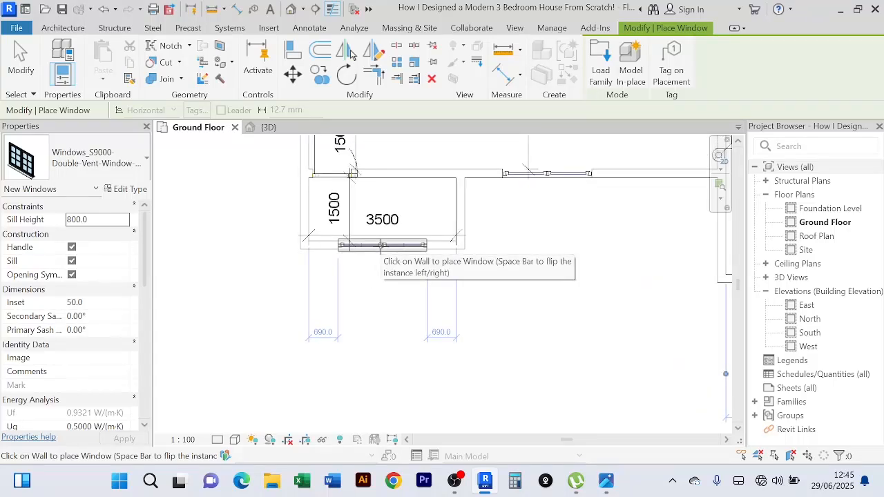
click(381, 245)
- Place a window centred in the outer side wall of the 3500 by 3500 bedroom, 690 mm from each adjoining wall
scroll(433, 301, down, 3)
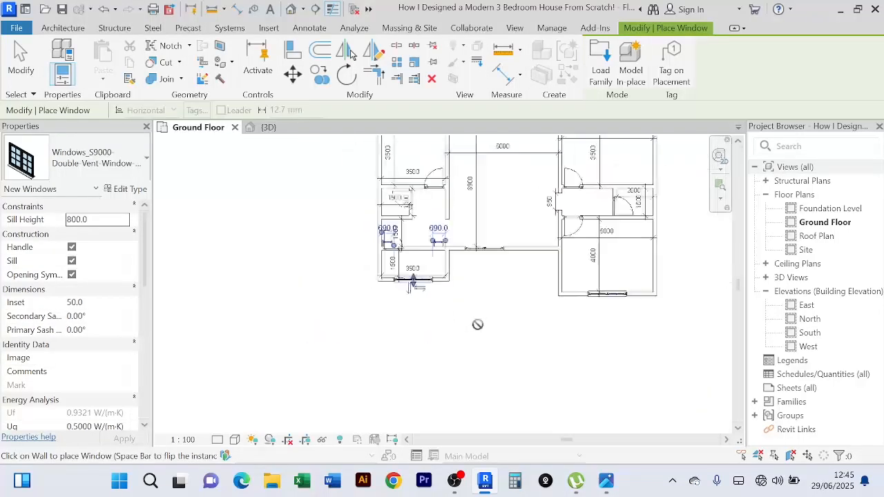
scroll(445, 415, up, 4)
scroll(365, 302, up, 2)
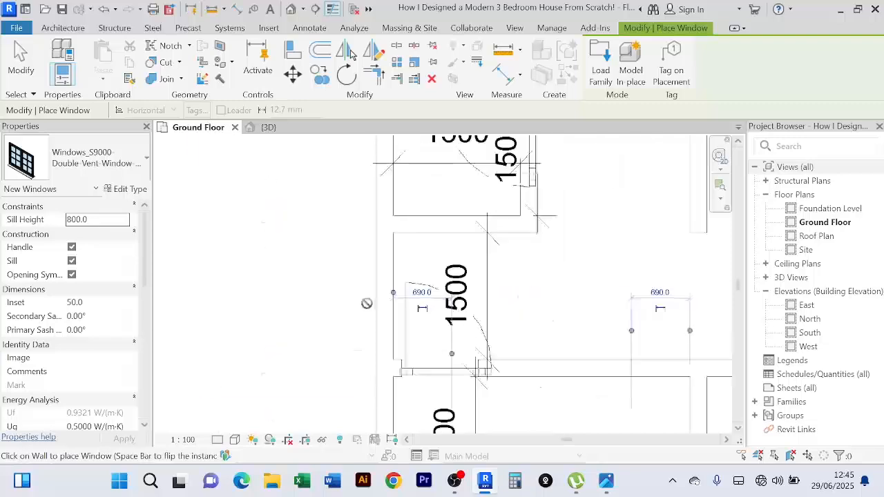
scroll(333, 280, down, 4)
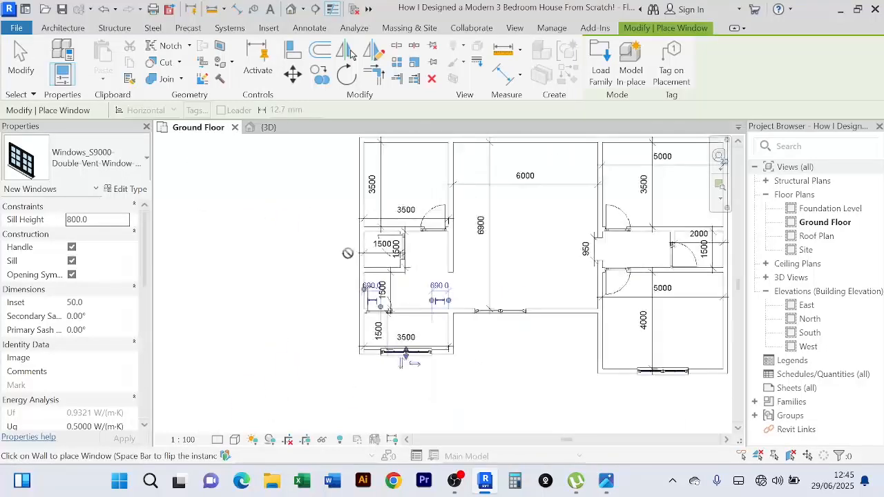
scroll(367, 345, up, 4)
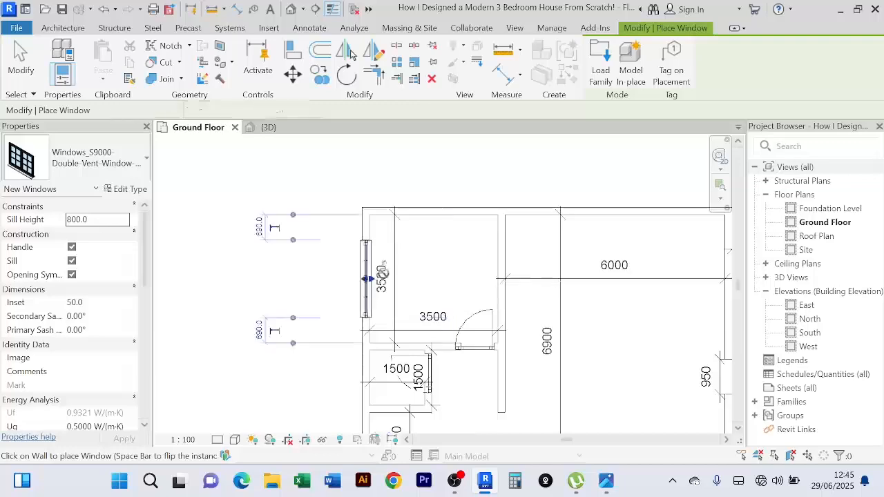
- Place windows centred in the back walls of the 6000 mm wide living area and the 5000 by 3500 bedroom
scroll(411, 252, down, 3)
middle_drag(541, 211, 480, 194)
scroll(467, 221, up, 2)
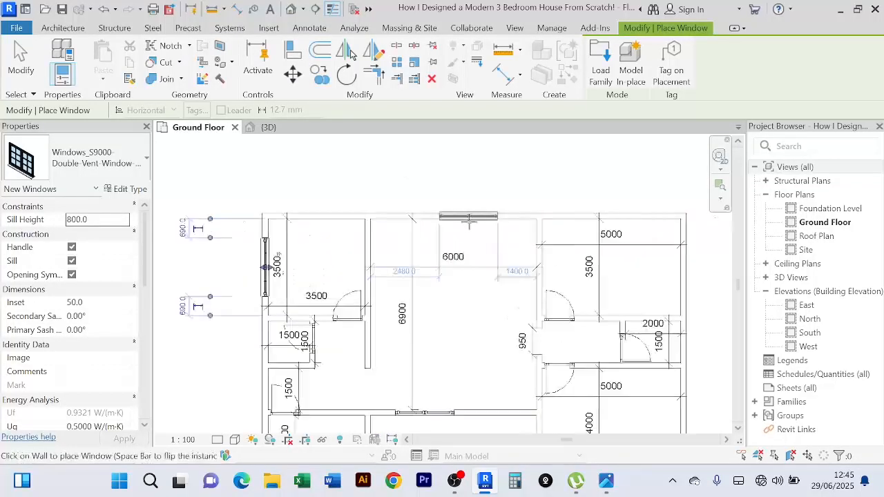
click(451, 218)
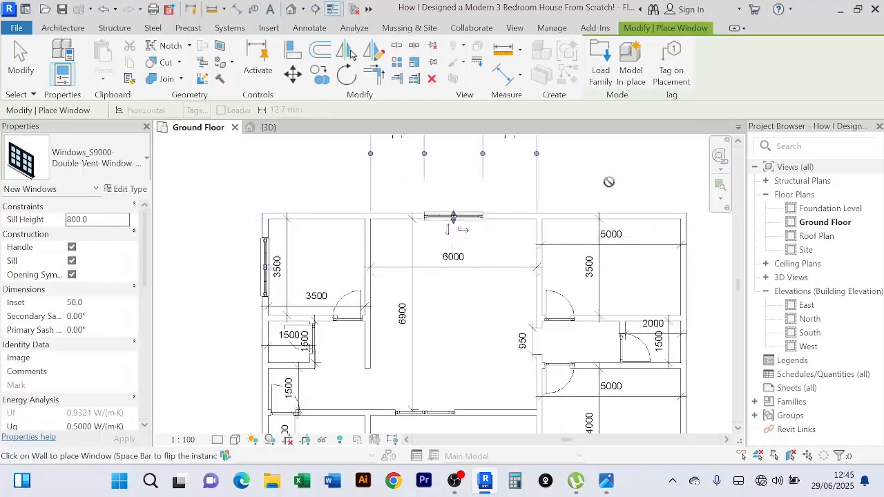
middle_drag(617, 191, 541, 193)
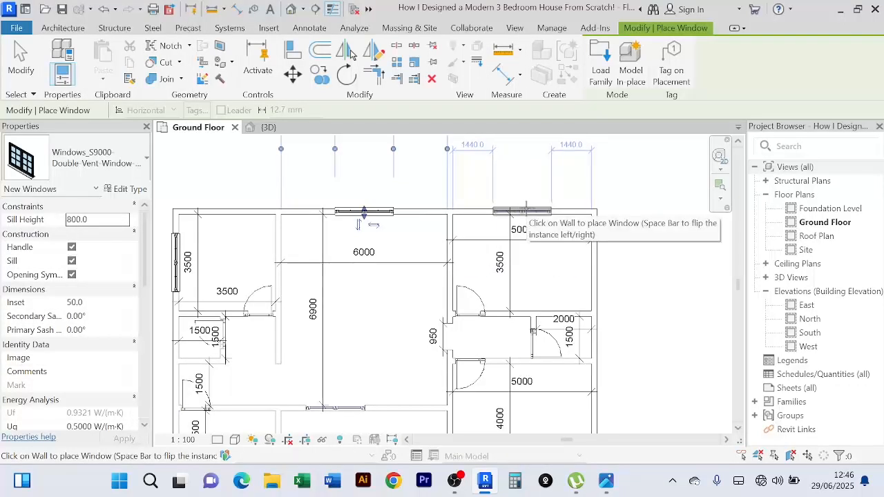
- Place windows centred in the outer side walls of the 5000 by 4000 and 5000 by 3500 bedrooms, with 940 and 690 mm offsets
scroll(631, 247, down, 3)
middle_drag(631, 246, 571, 221)
scroll(574, 271, up, 3)
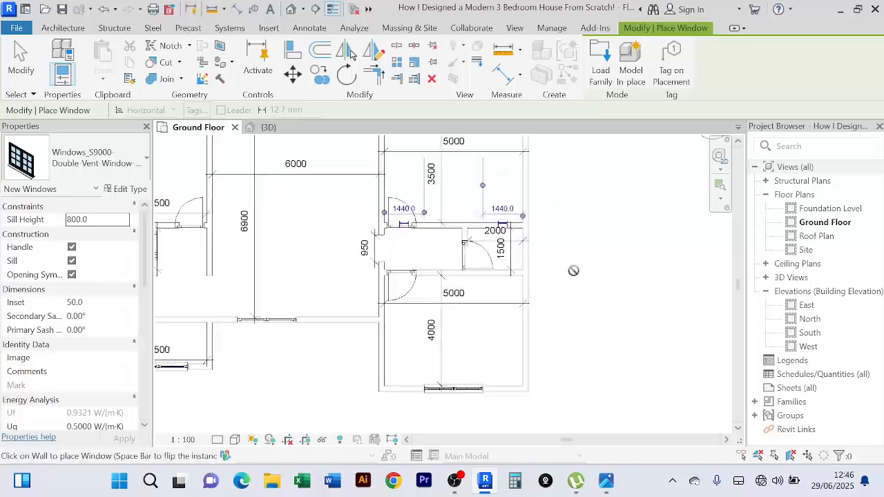
scroll(584, 310, down, 3)
scroll(561, 311, up, 3)
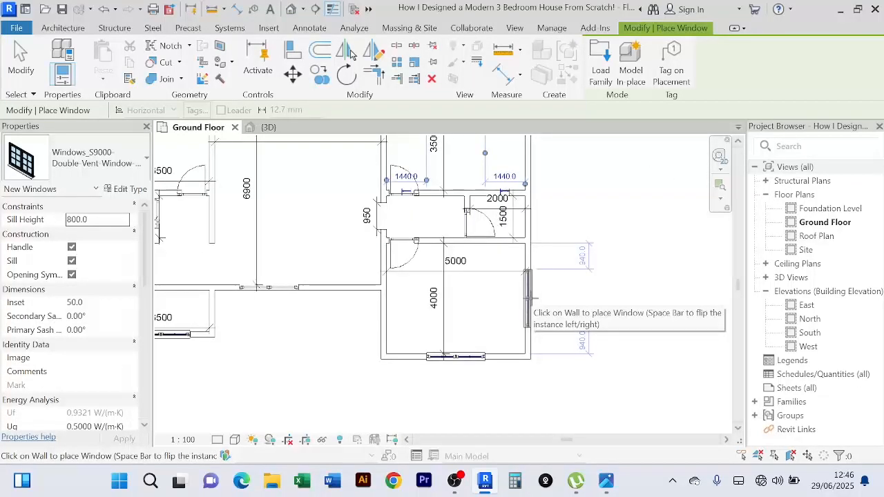
scroll(573, 274, down, 3)
scroll(553, 235, up, 4)
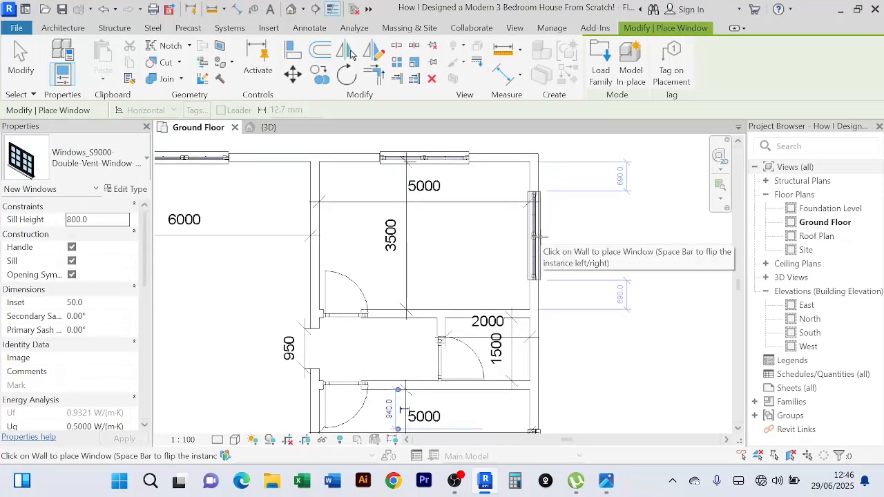
click(538, 236)
- Place a window centred in the back wall of the 3500 by 3500 bedroom and finish window placement
scroll(577, 240, down, 3)
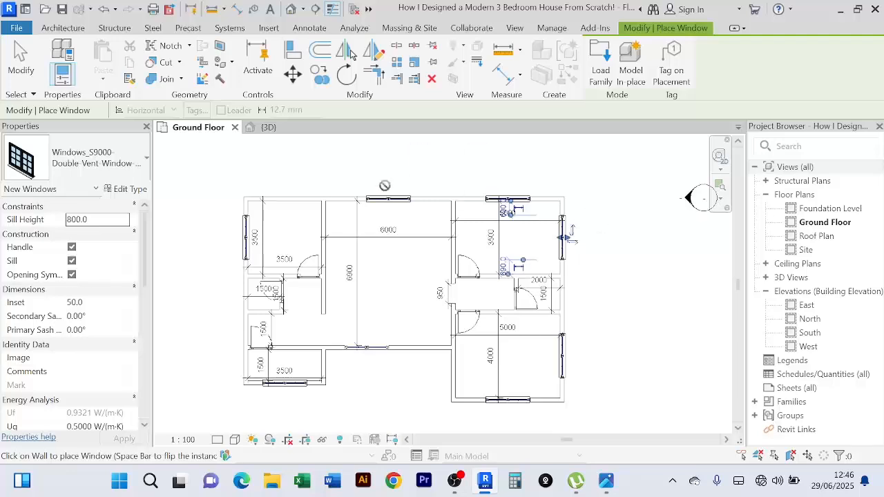
scroll(284, 196, up, 3)
scroll(284, 196, down, 4)
middle_drag(284, 196, 275, 263)
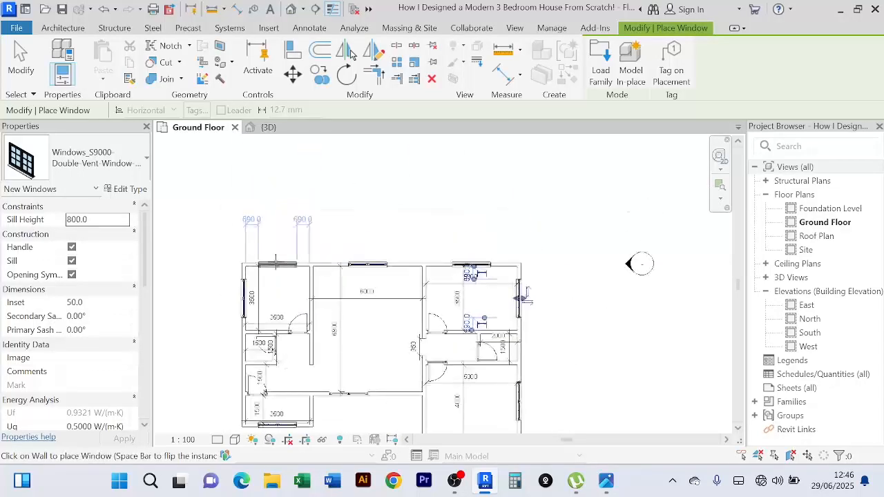
scroll(413, 206, down, 2)
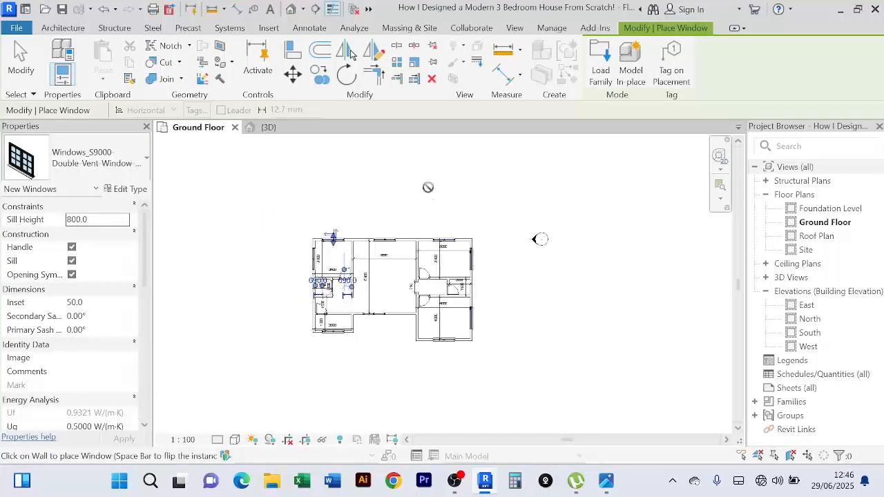
right_click(428, 187)
click(456, 192)
- Examine the window layout around the house and the space between the 2000 by 1500 room and the 5000 by 4000 bedroom
scroll(430, 288, up, 4)
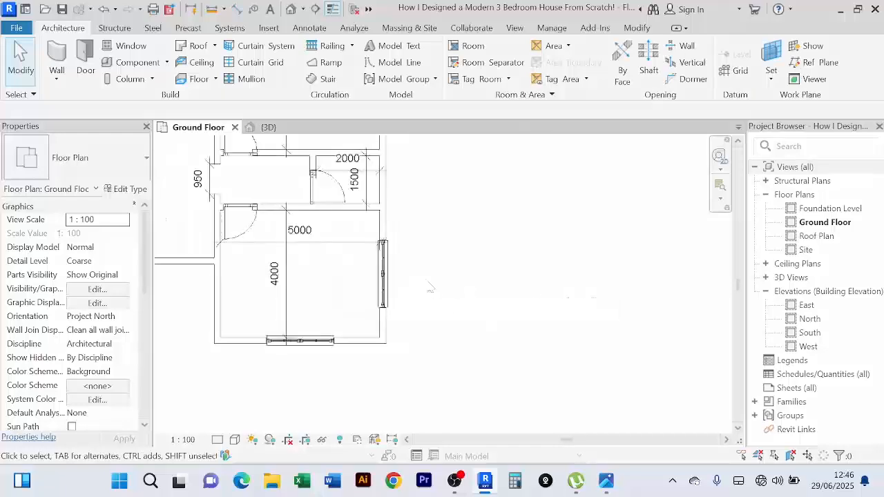
middle_drag(395, 284, 561, 378)
scroll(595, 337, down, 2)
scroll(567, 294, up, 3)
scroll(567, 294, down, 3)
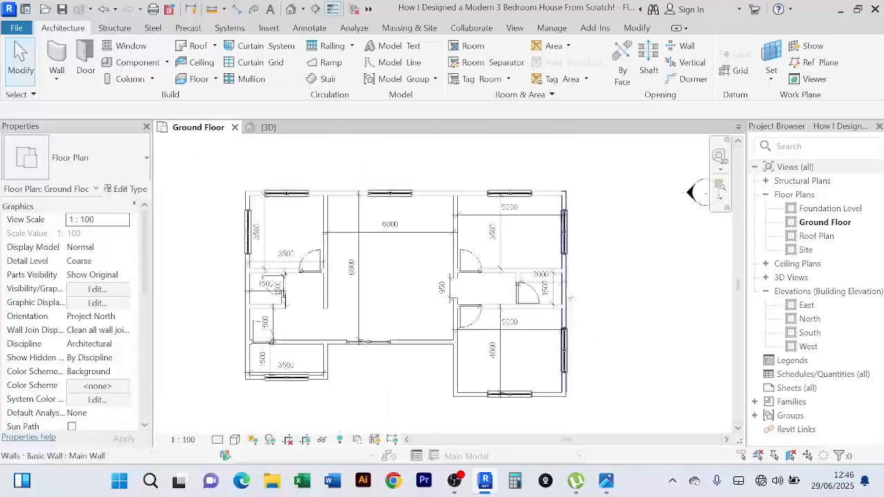
scroll(276, 300, up, 3)
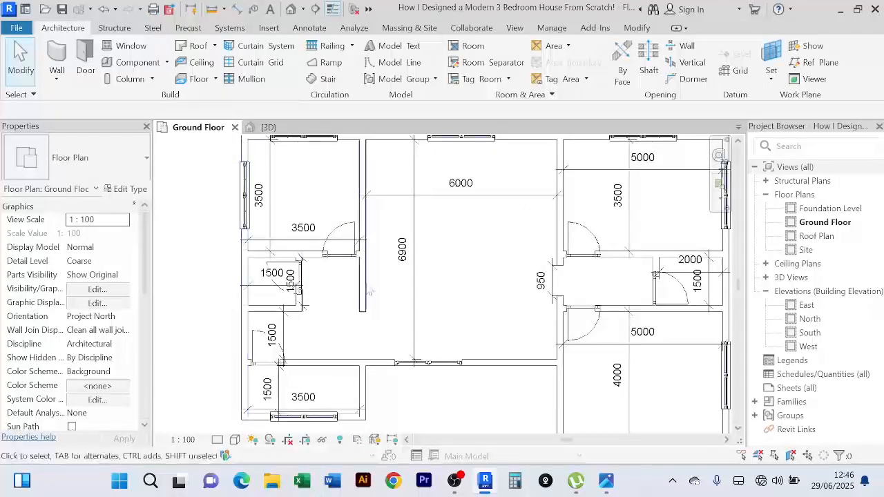
scroll(369, 290, down, 2)
scroll(472, 308, up, 5)
middle_drag(574, 319, 405, 295)
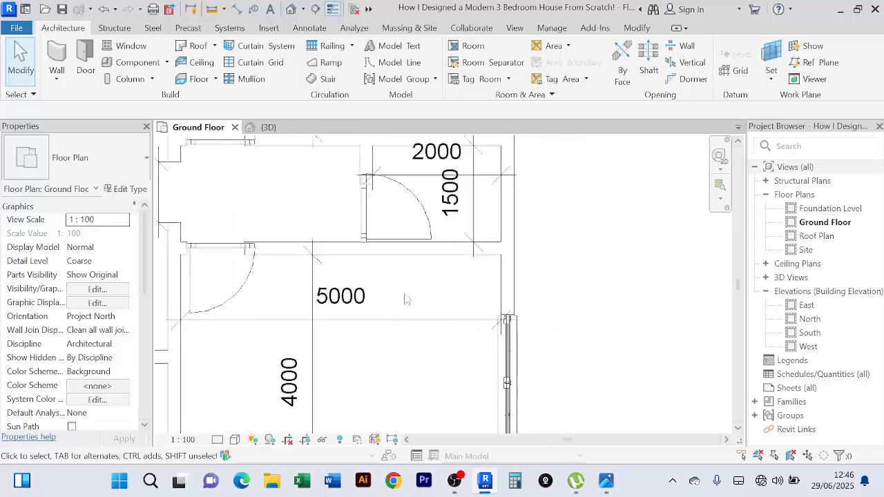
scroll(407, 298, down, 2)
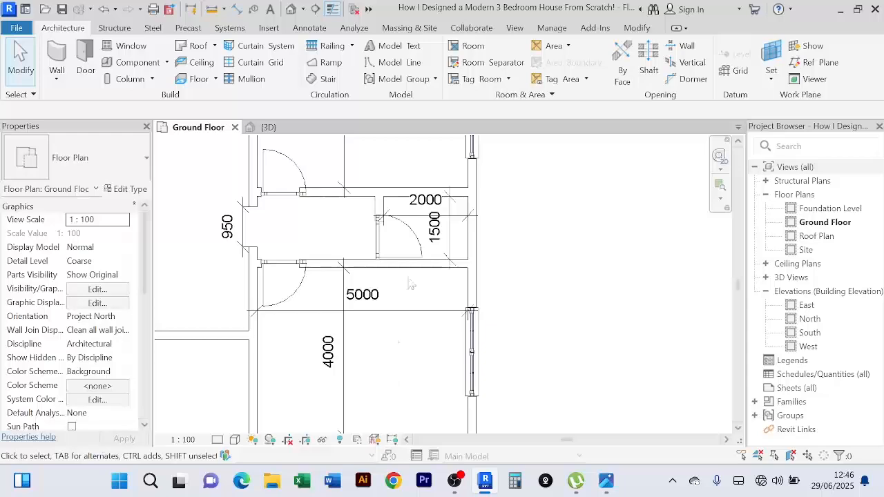
scroll(410, 283, up, 3)
scroll(405, 288, down, 1)
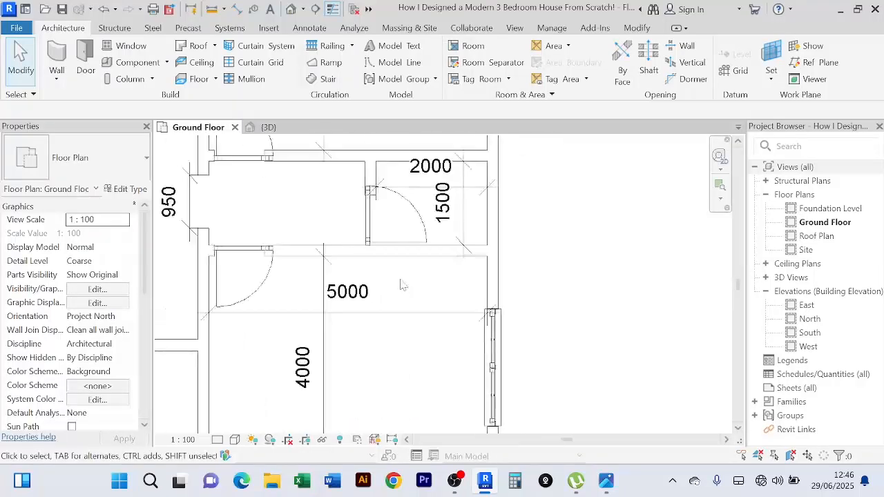
scroll(400, 285, down, 3)
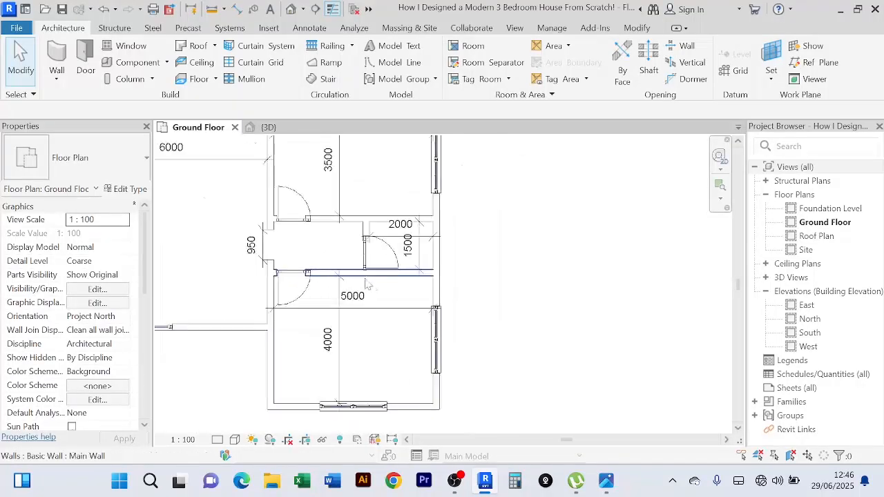
middle_drag(361, 345, 373, 337)
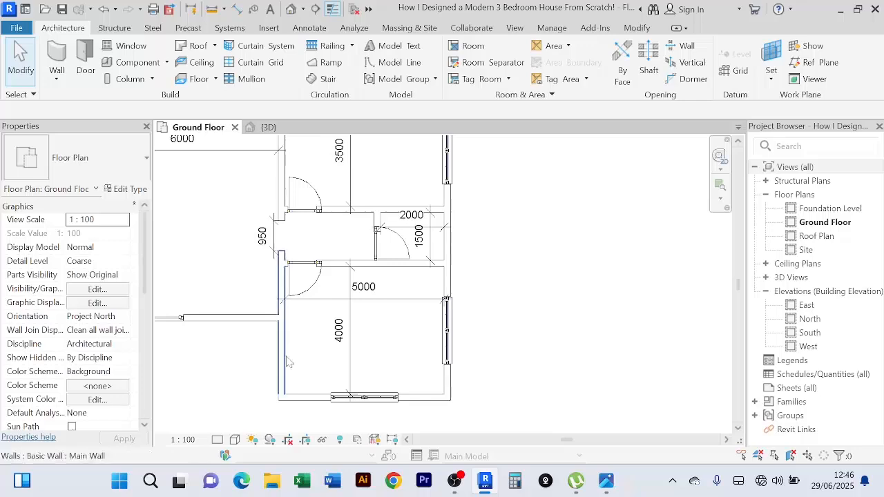
- Enclose a small room inside the 5000 by 4000 bedroom with Main Wall partitions, about 1000 mm out from the 2000 by 1500 room and across to the outer wall
click(283, 362)
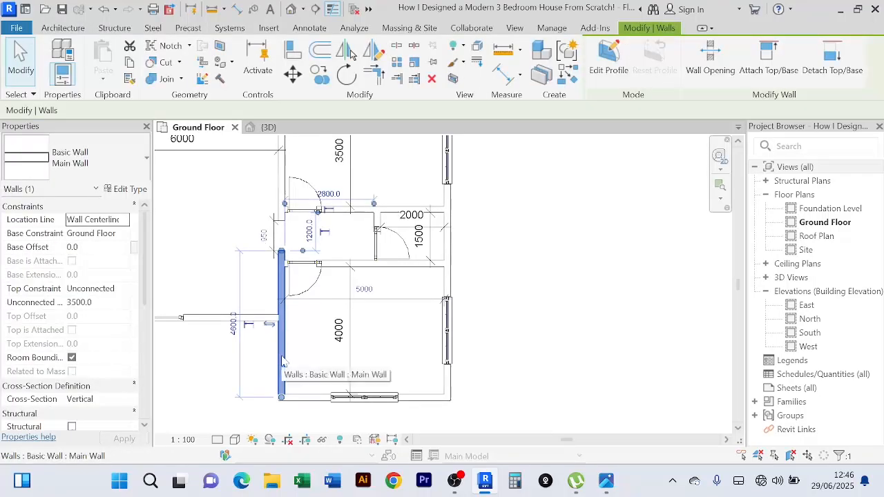
click(569, 76)
scroll(376, 281, up, 3)
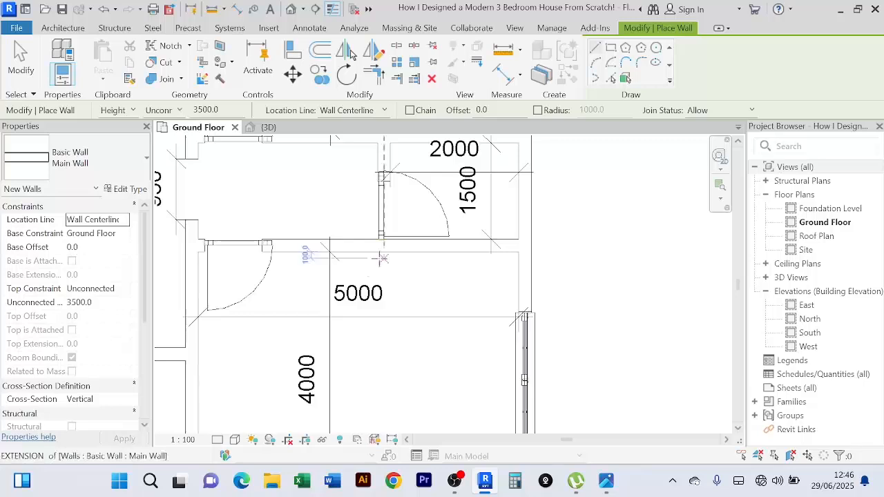
click(384, 253)
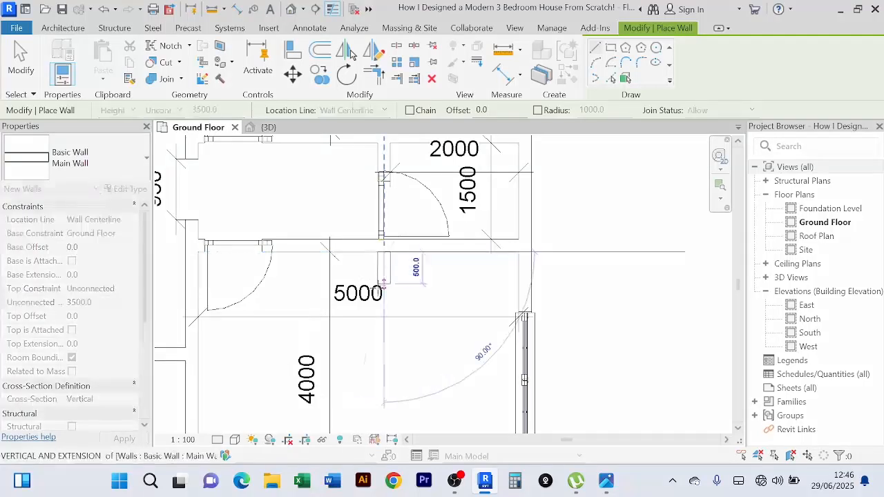
click(384, 309)
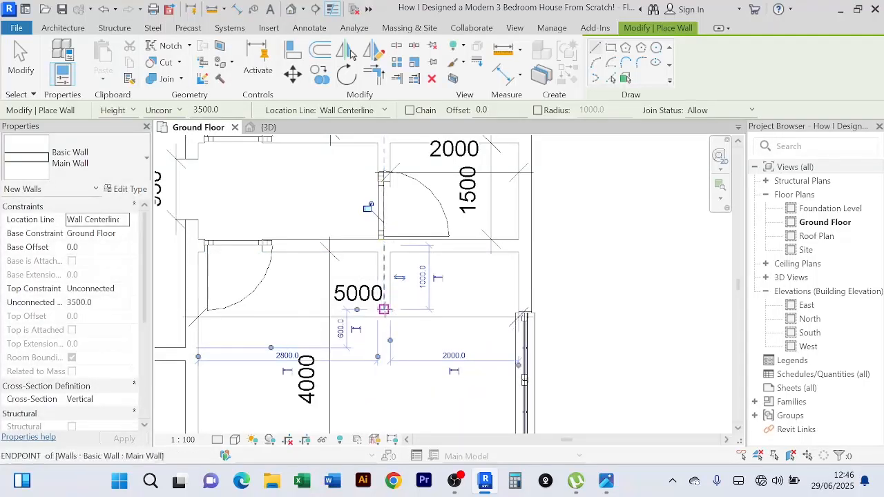
click(384, 308)
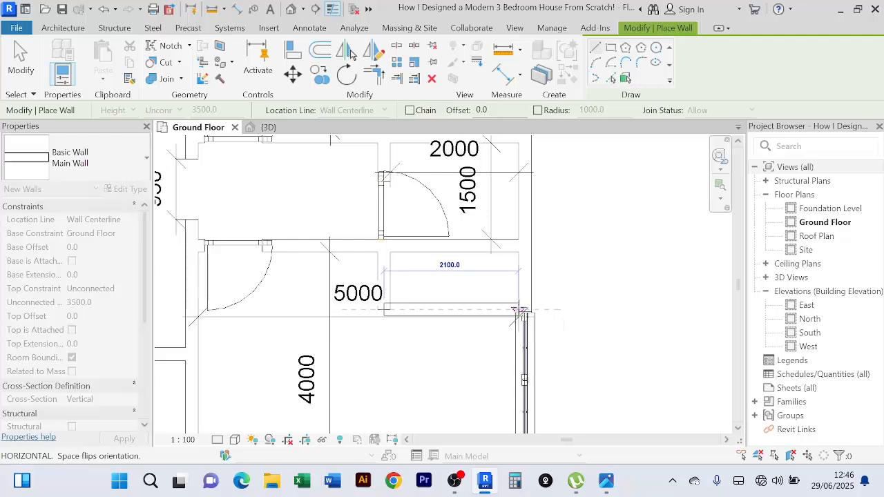
click(519, 312)
right_click(608, 197)
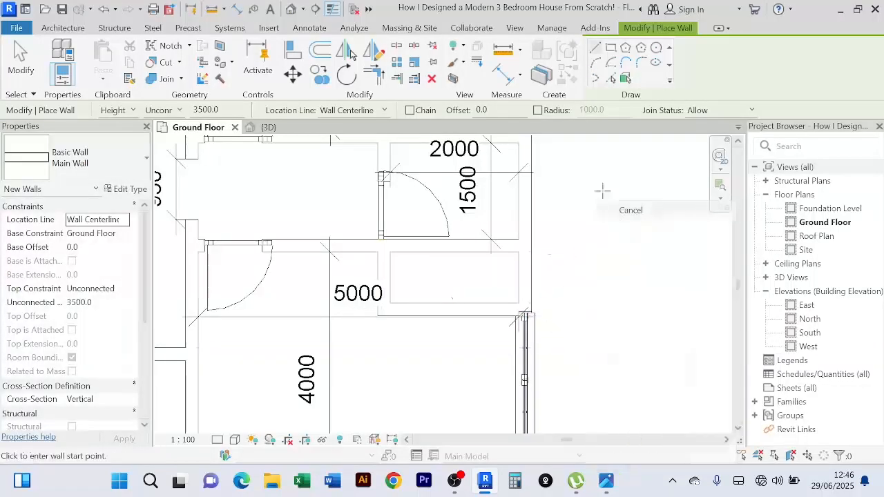
click(641, 204)
scroll(616, 207, down, 3)
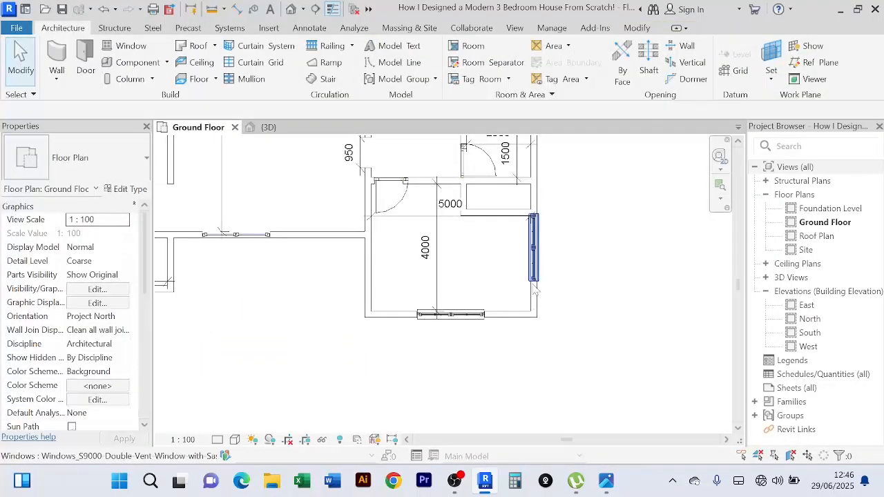
- Nudge the outer side window of the 5000 by 4000 bedroom away from the new partition
click(536, 289)
key(Down)
key(Down)
key(Down)
key(Down)
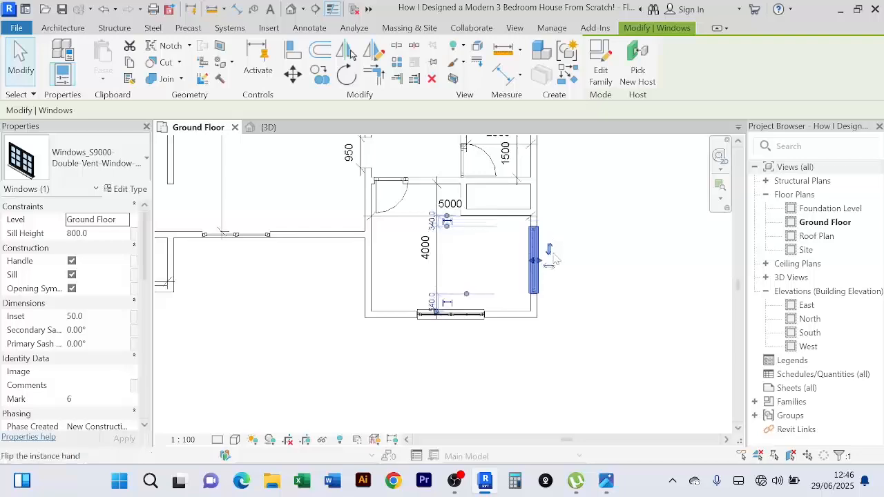
click(579, 242)
- Add aligned dimensions to the depth and width of the new small room, measured between its inner wall faces
scroll(592, 339, up, 2)
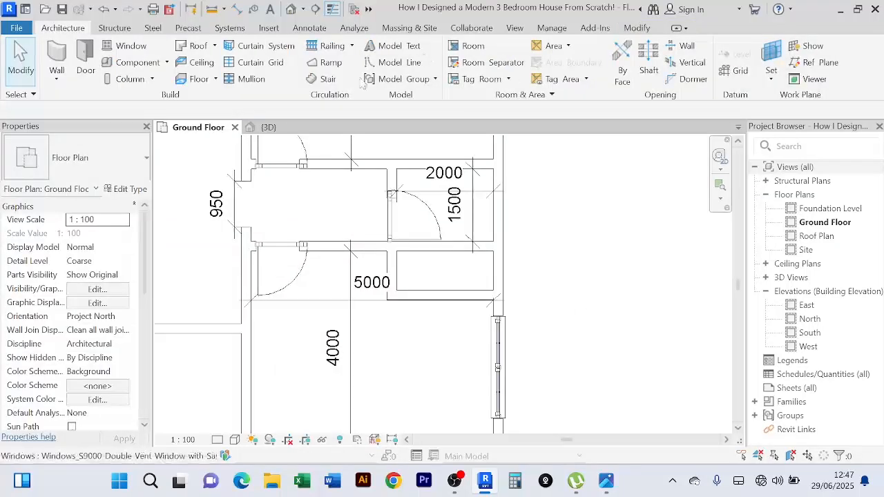
click(437, 295)
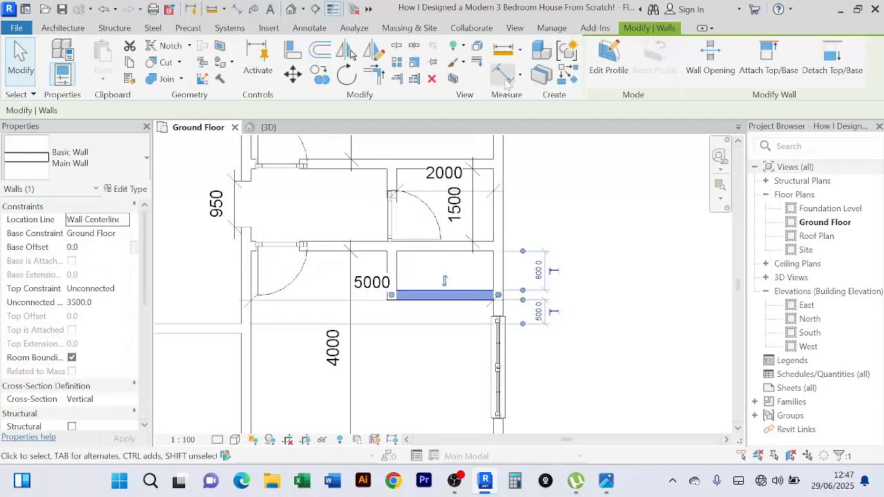
key(d)
key(i)
click(444, 259)
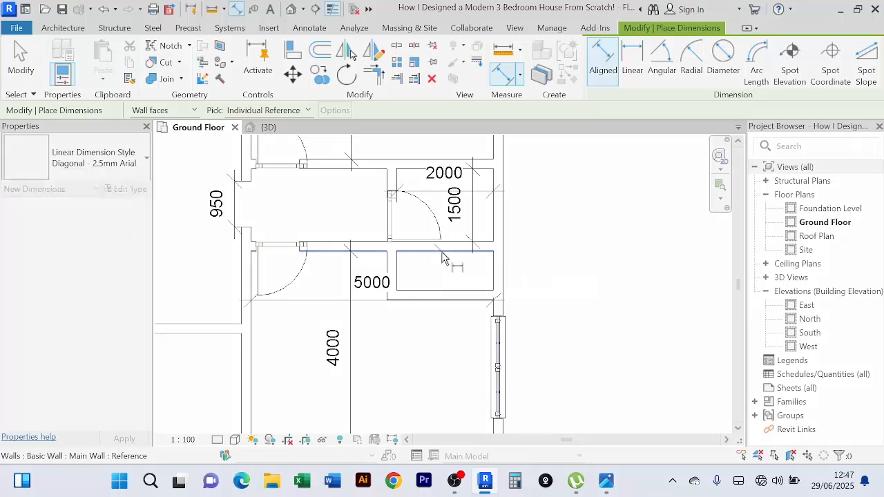
scroll(450, 283, up, 3)
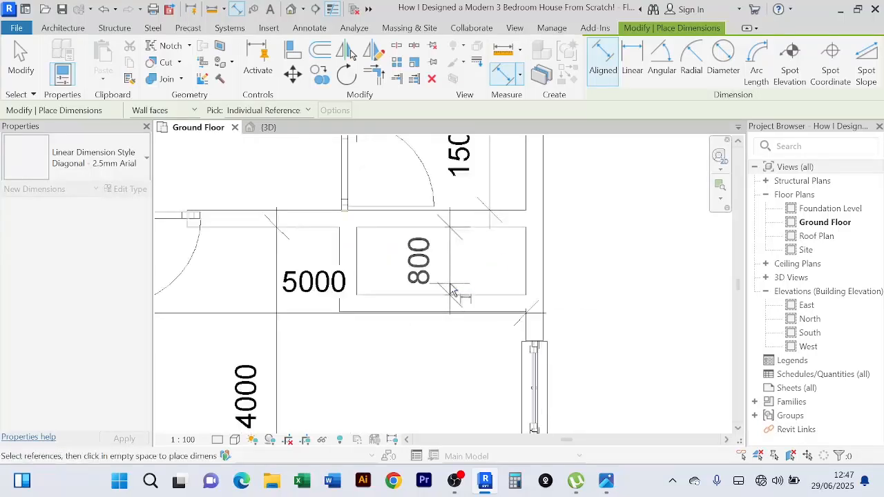
click(450, 283)
click(358, 259)
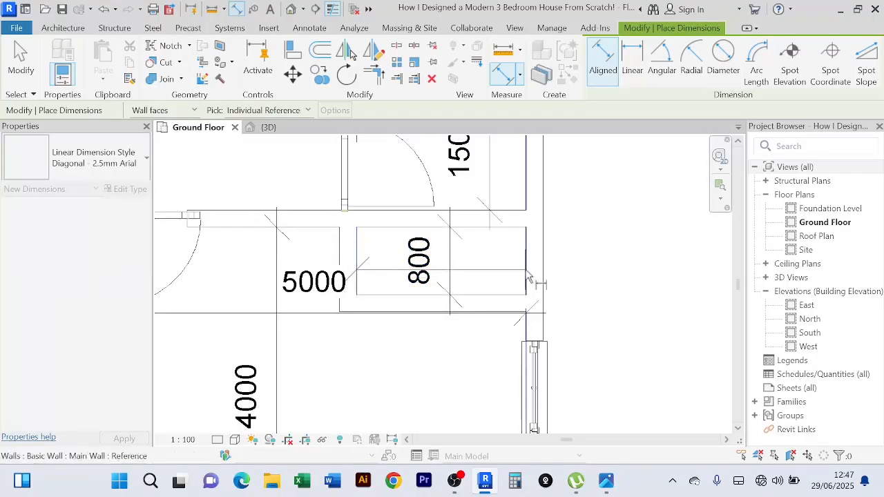
click(506, 275)
right_click(594, 186)
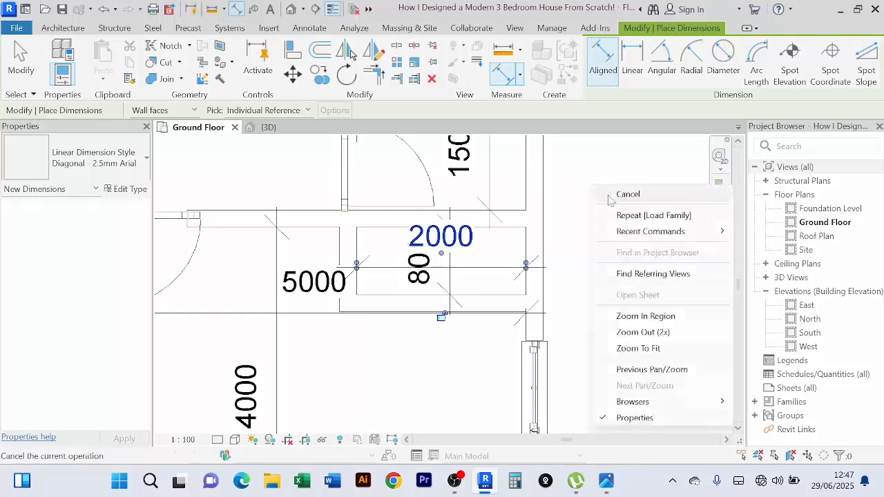
click(641, 177)
- Set the new small room's depth to 1200 mm by moving its long partition wall
click(404, 312)
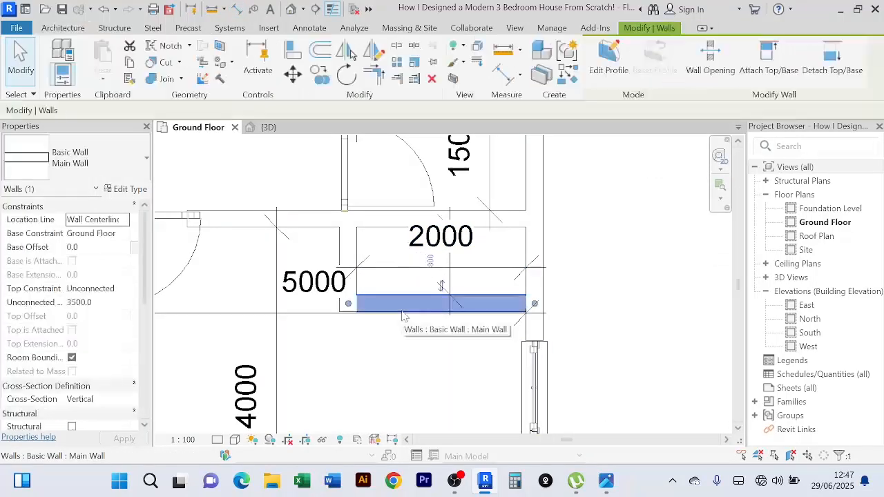
scroll(409, 304, up, 3)
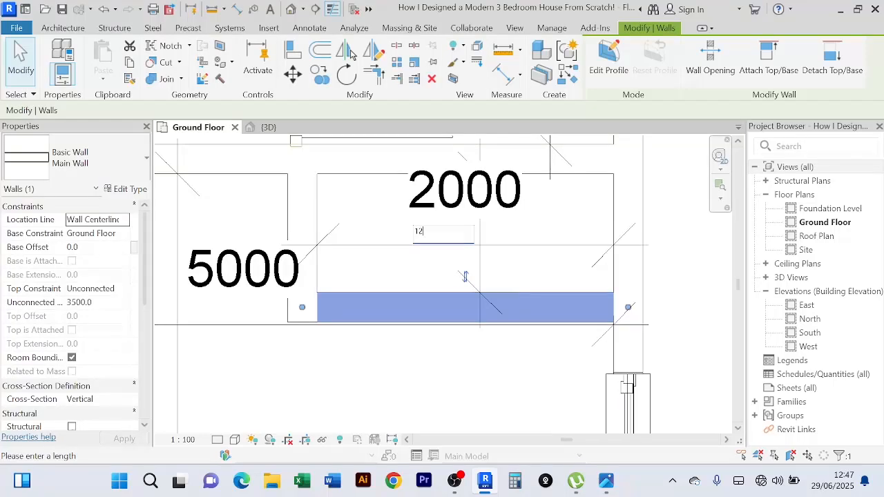
key(Return)
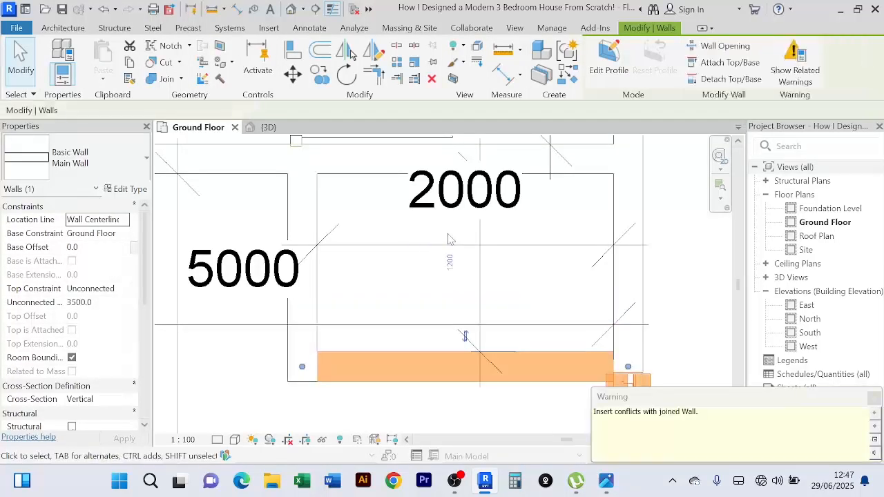
scroll(506, 222, down, 3)
click(632, 273)
scroll(632, 277, down, 3)
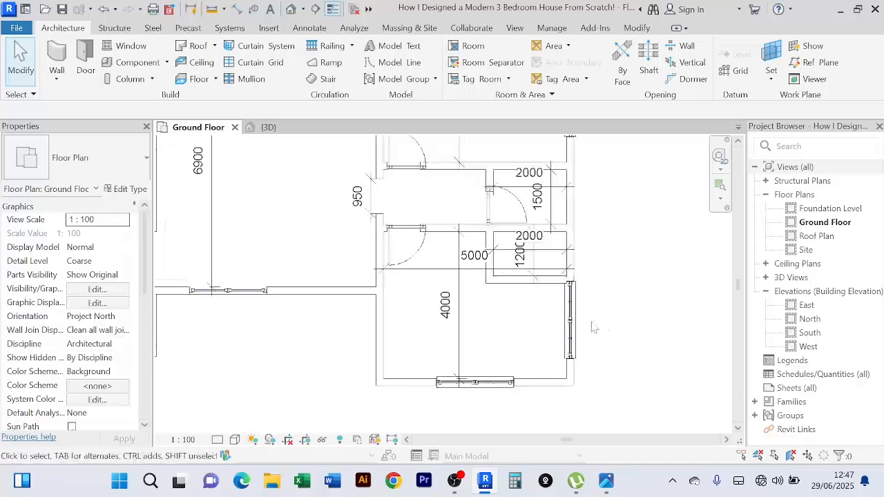
- Delete the outer side window of the 5000 by 4000 bedroom that conflicts with the moved partition
click(572, 307)
key(Escape)
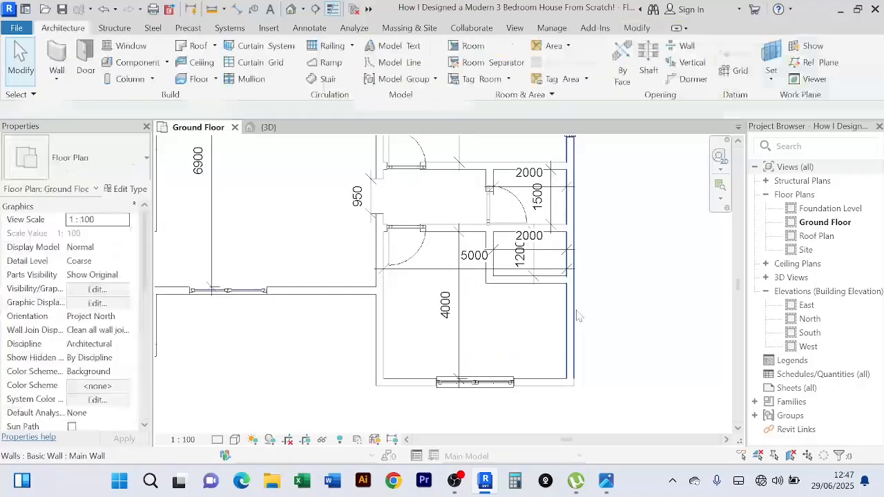
middle_drag(644, 267, 574, 221)
scroll(562, 306, up, 2)
scroll(575, 222, down, 2)
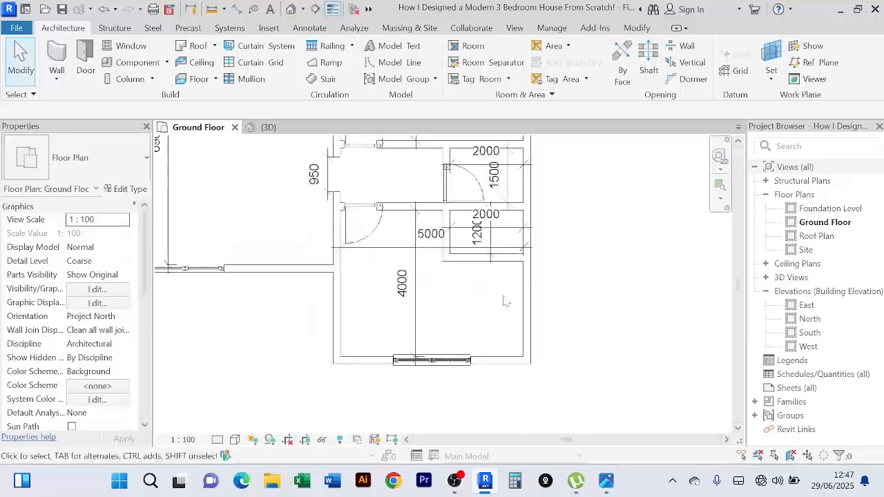
scroll(470, 246, up, 3)
scroll(514, 211, down, 3)
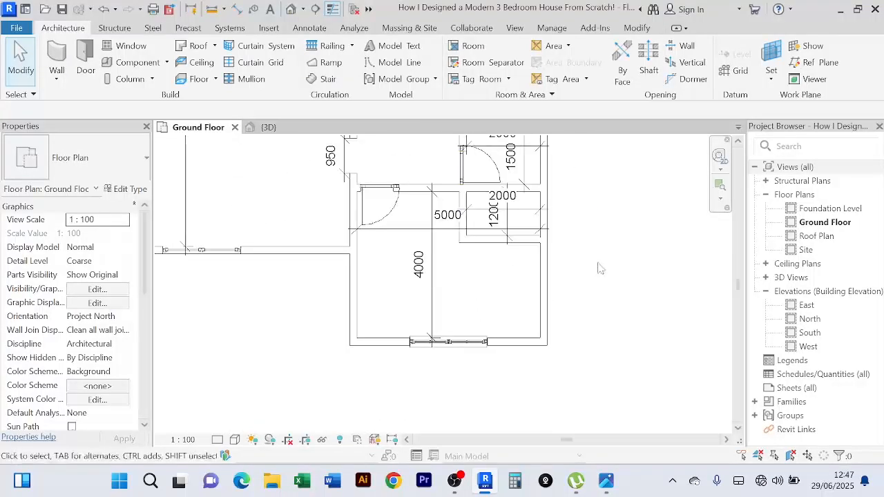
middle_drag(600, 269, 544, 328)
click(441, 234)
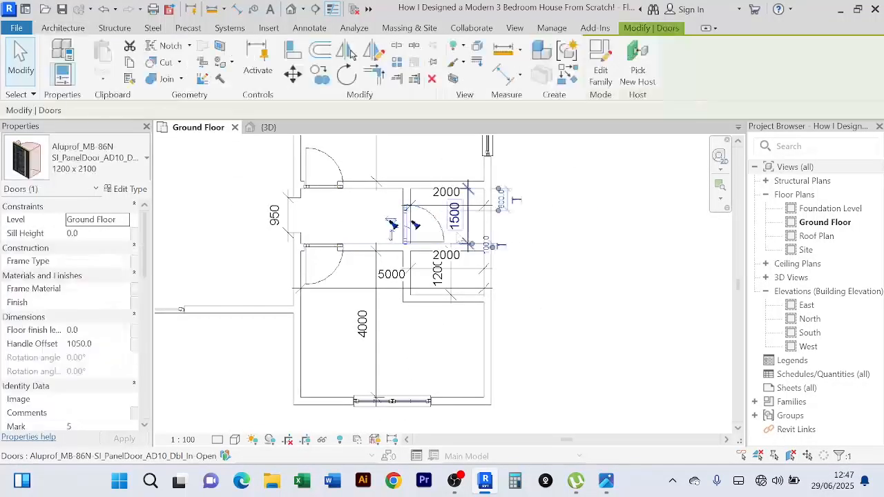
click(636, 77)
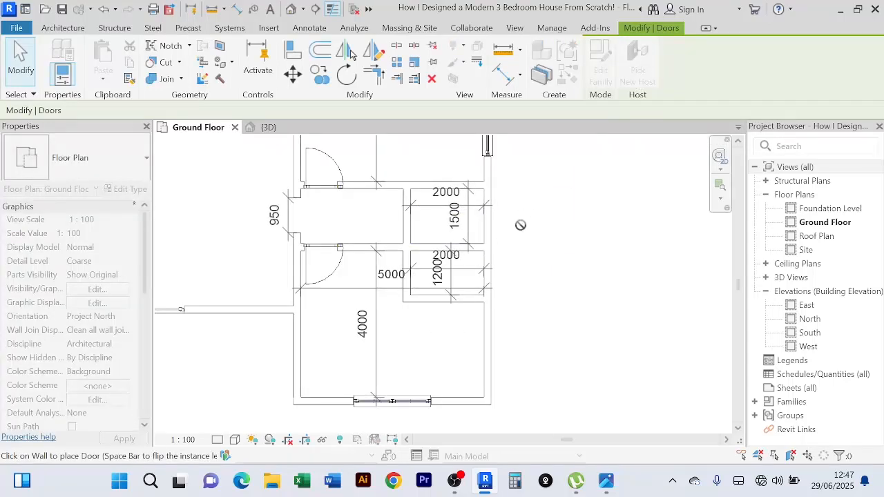
key(Escape)
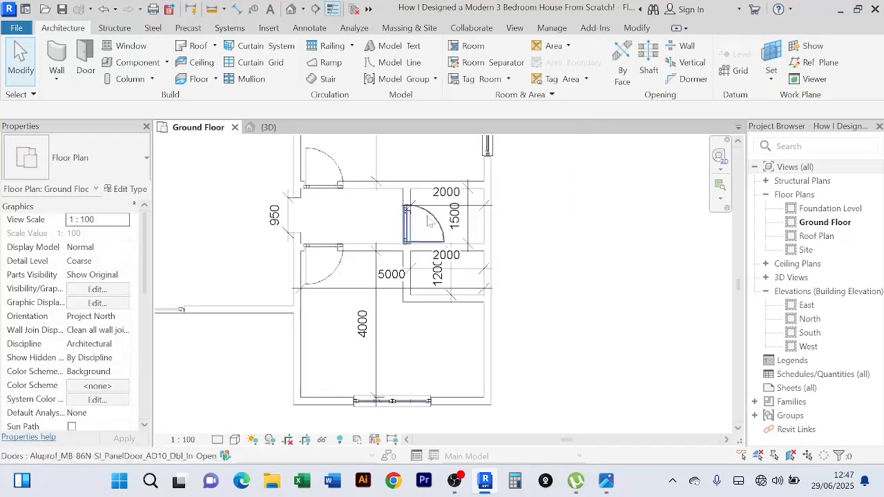
- Place another 1200 x 2100 panel door, matching the 2000 by 1500 room's door, in the short partition of the 2000 by 1200 room
click(436, 230)
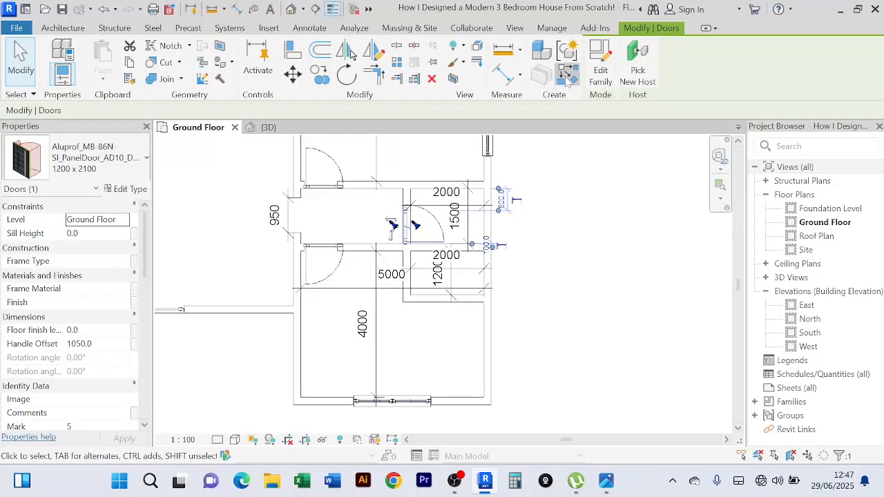
click(543, 75)
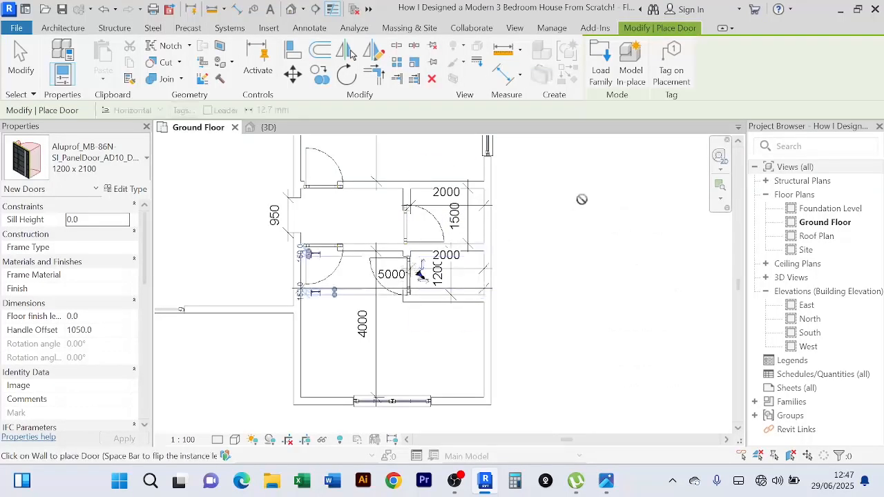
right_click(598, 190)
click(598, 190)
scroll(452, 234, up, 2)
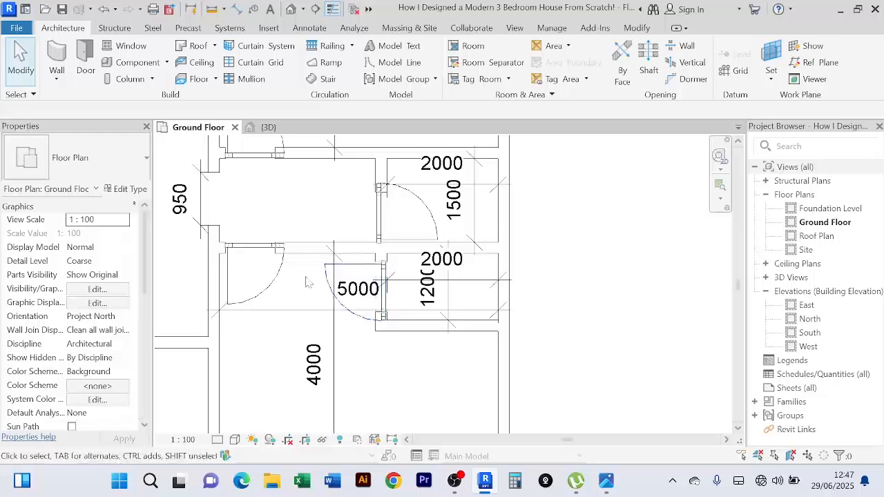
- Flip the new door to swing into the 2000 by 1200 room and set its offset from the wall shared with the 2000 by 1500 room to 100 mm
click(398, 287)
scroll(399, 289, up, 1)
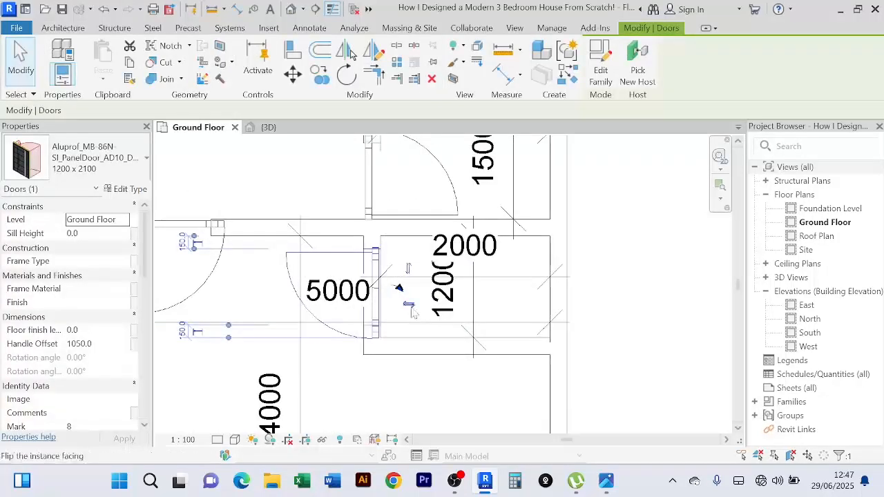
click(631, 314)
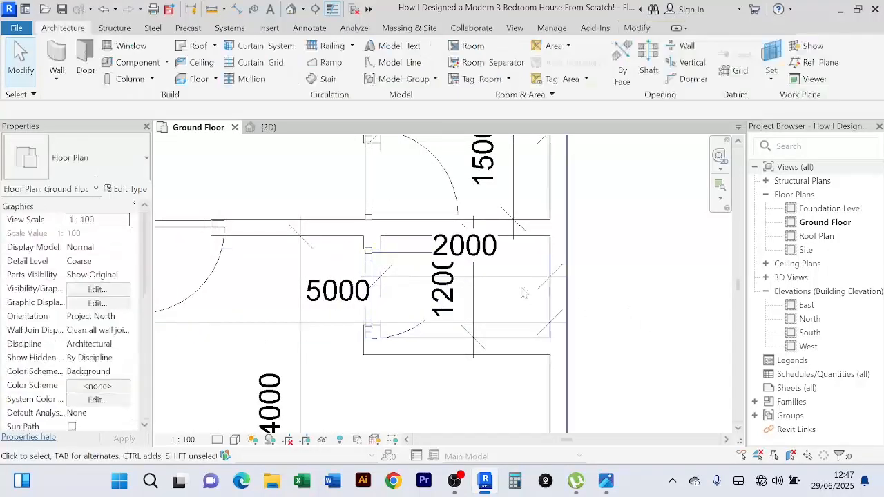
click(408, 259)
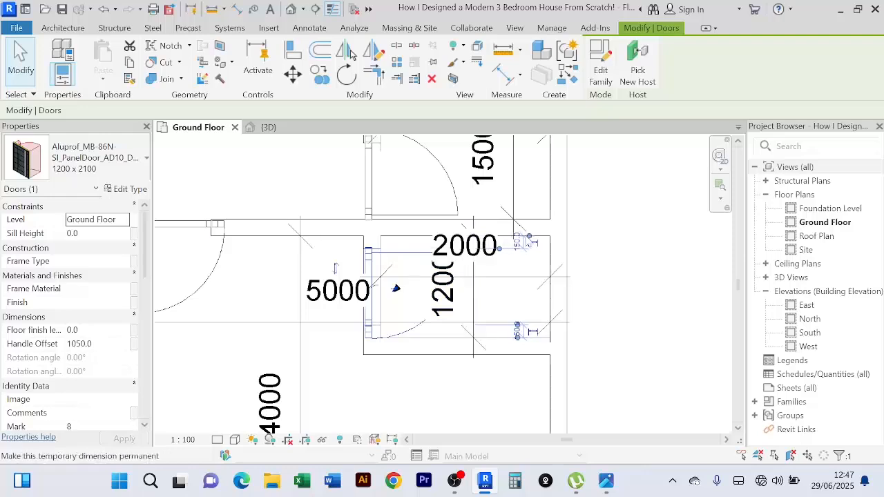
click(492, 241)
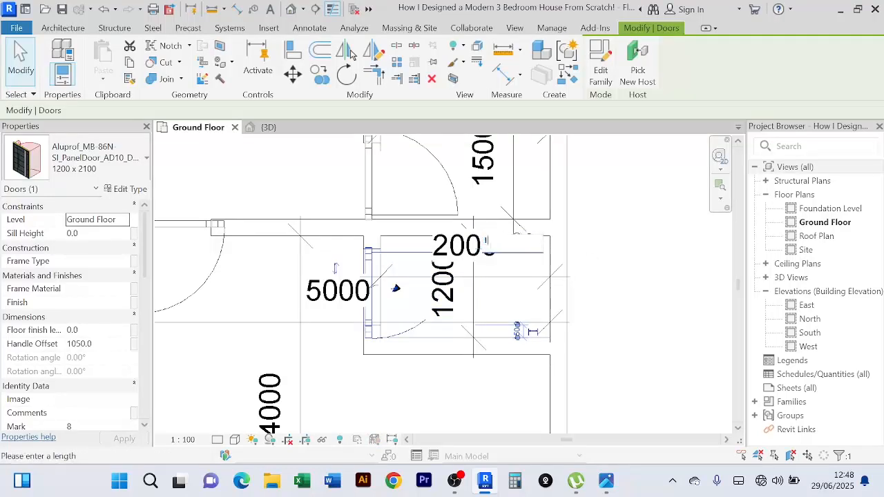
key(Return)
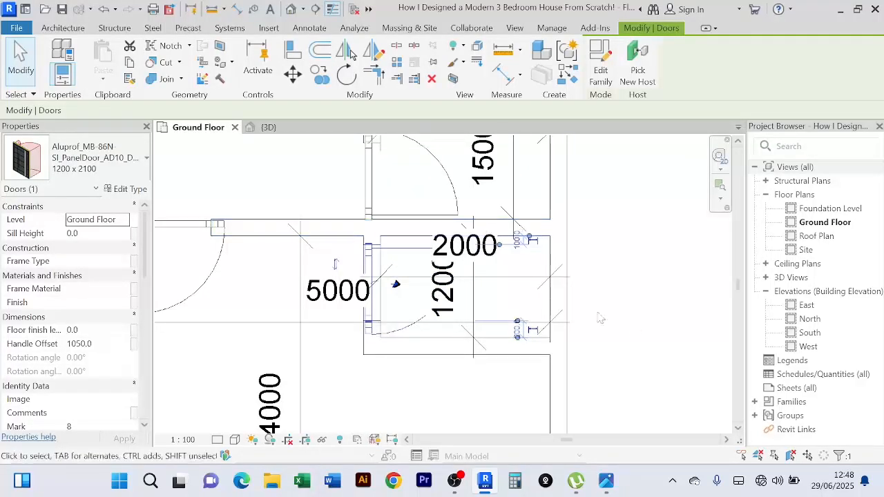
click(631, 326)
- Examine the whole ground floor plan with its walls, doors and windows
scroll(632, 325, down, 3)
scroll(630, 326, down, 5)
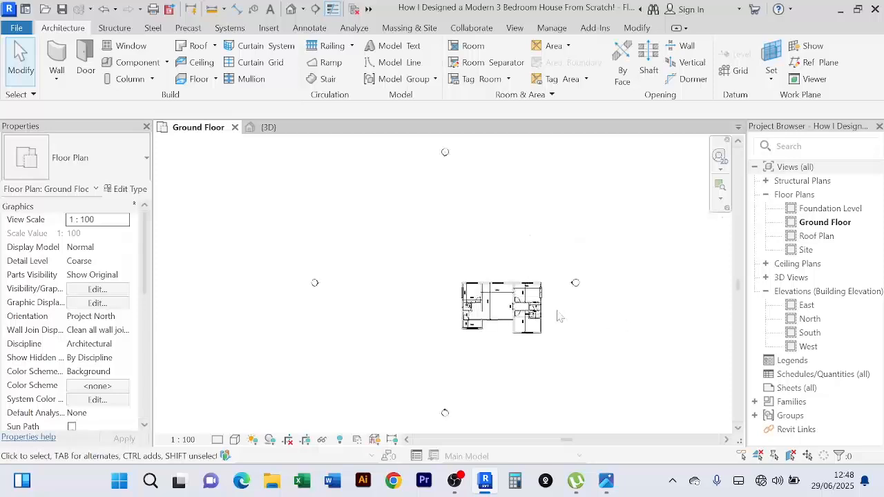
scroll(562, 317, up, 5)
middle_drag(533, 319, 538, 308)
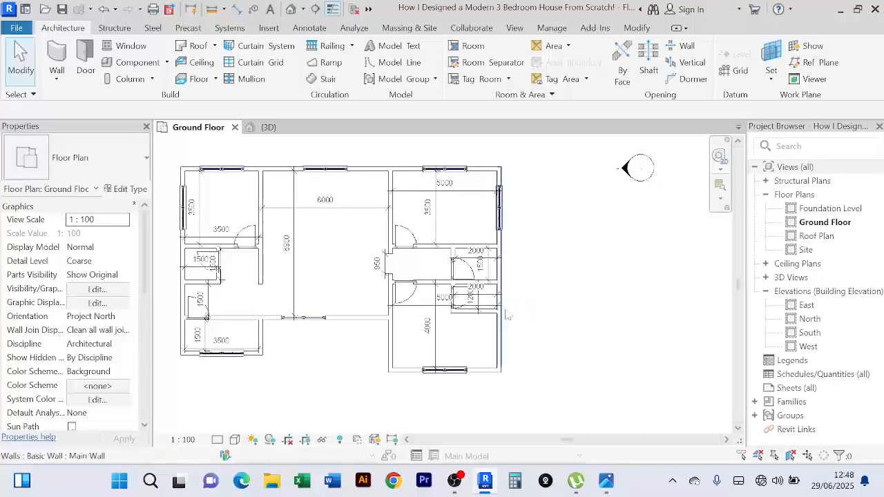
scroll(410, 314, up, 2)
scroll(595, 269, down, 3)
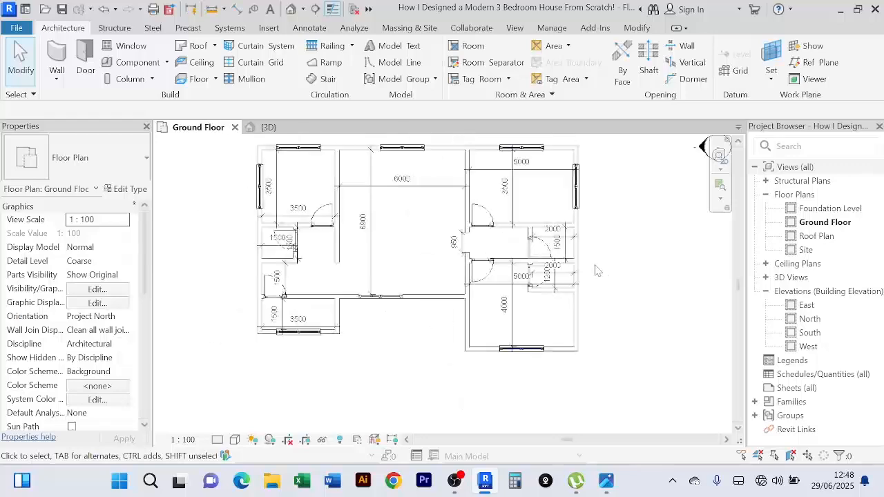
- Check the door and window layout of each room, comparing the two bedroom wings and the central 6000 by 6900 room
middle_drag(613, 275, 582, 310)
scroll(512, 275, up, 2)
scroll(512, 275, down, 3)
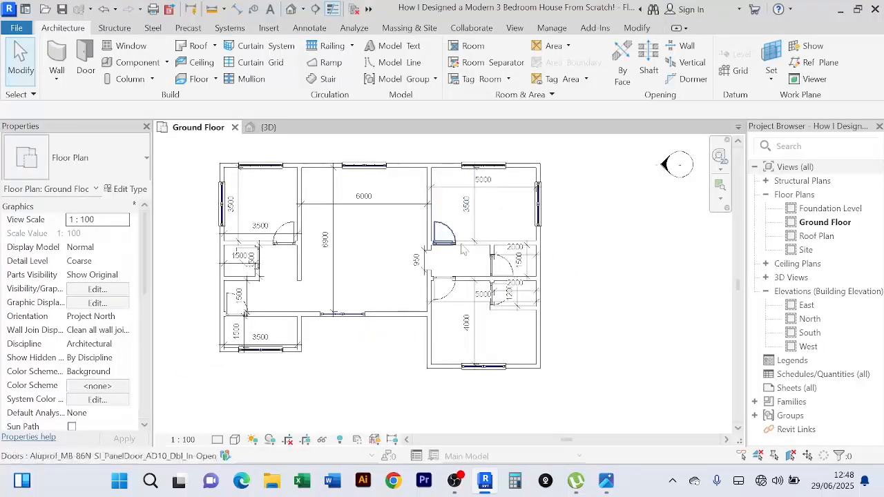
scroll(482, 214, up, 1)
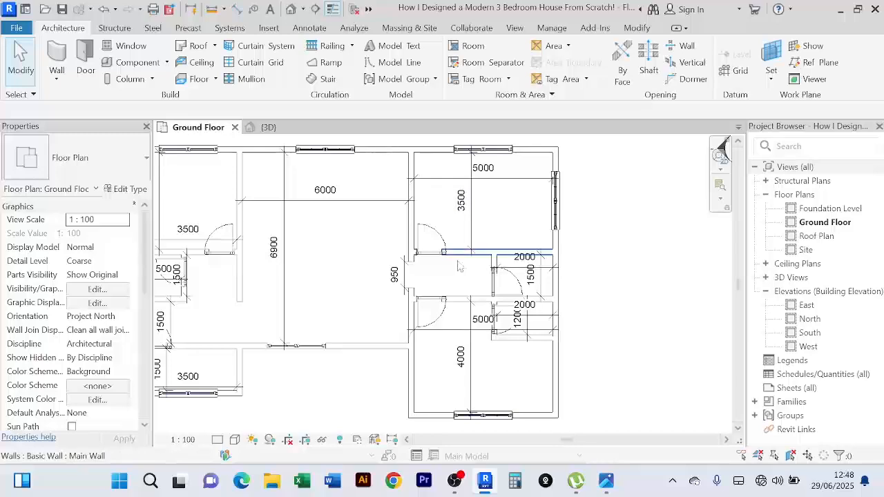
scroll(428, 235, down, 3)
scroll(347, 246, up, 3)
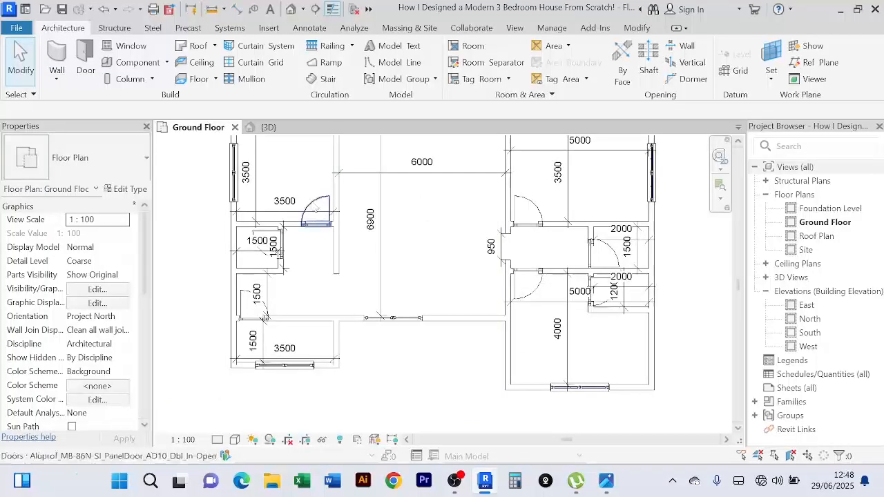
scroll(651, 142, down, 1)
scroll(311, 253, up, 3)
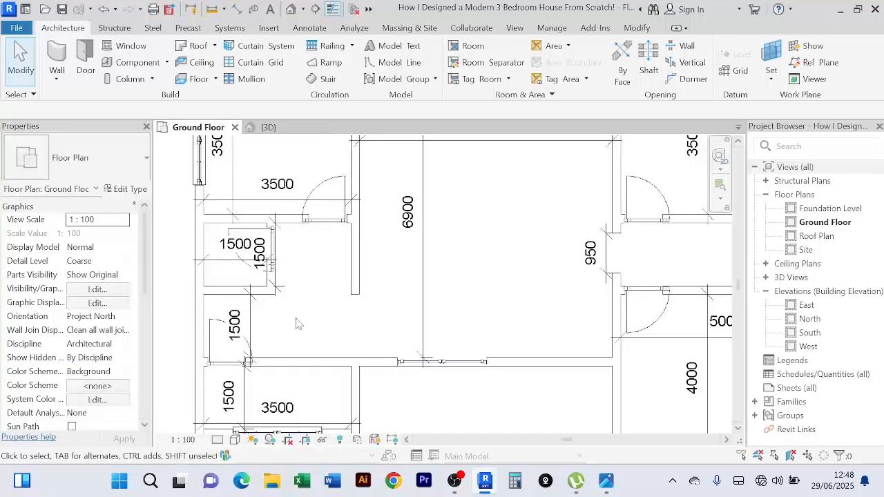
scroll(297, 323, down, 3)
scroll(414, 297, up, 2)
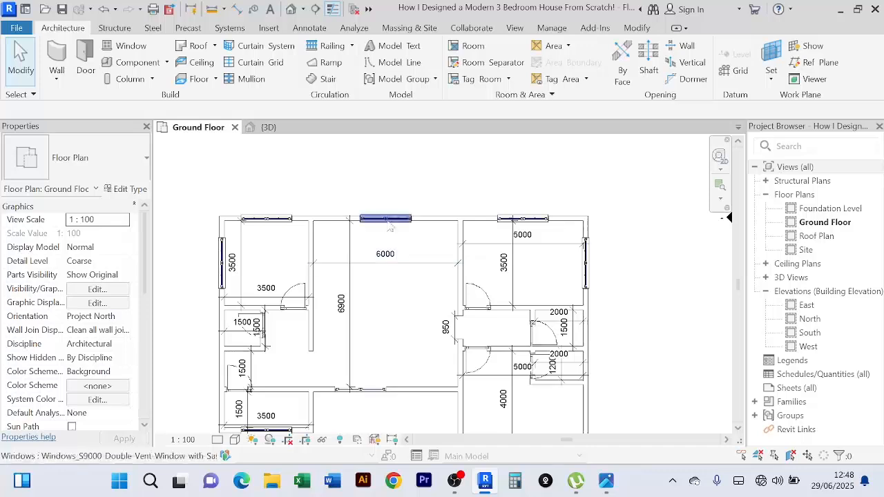
- Place another 1200 x 2100 panel door in the 6000 by 6900 room's windowed outer wall, 200 mm from the 3500 by 3500 bedroom's partition
click(478, 298)
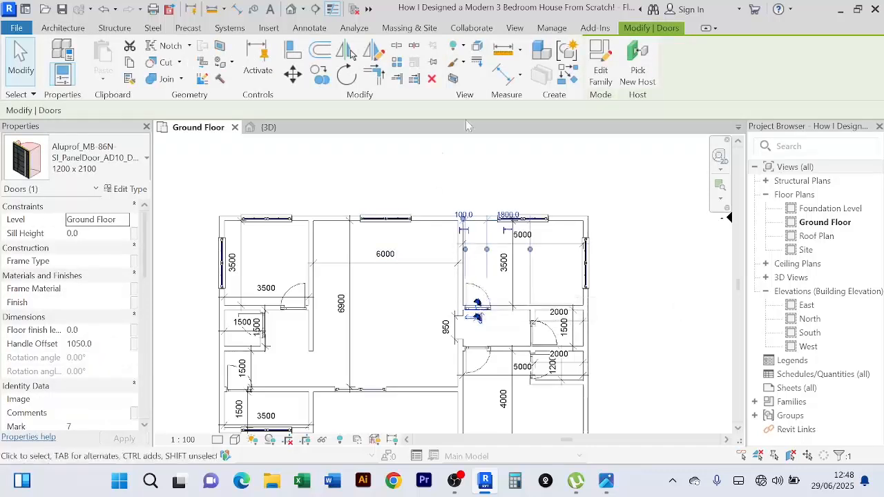
click(567, 77)
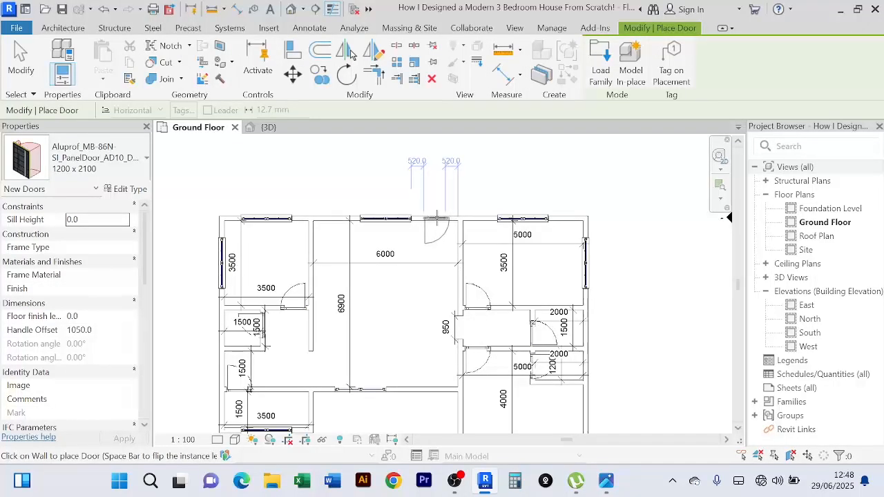
middle_drag(345, 198, 413, 238)
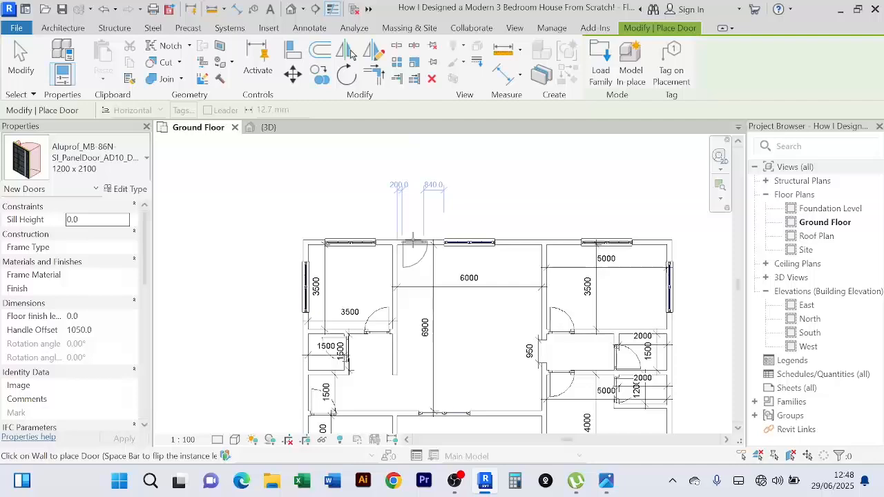
click(413, 240)
right_click(506, 158)
click(521, 168)
right_click(493, 153)
click(501, 163)
scroll(384, 270, up, 2)
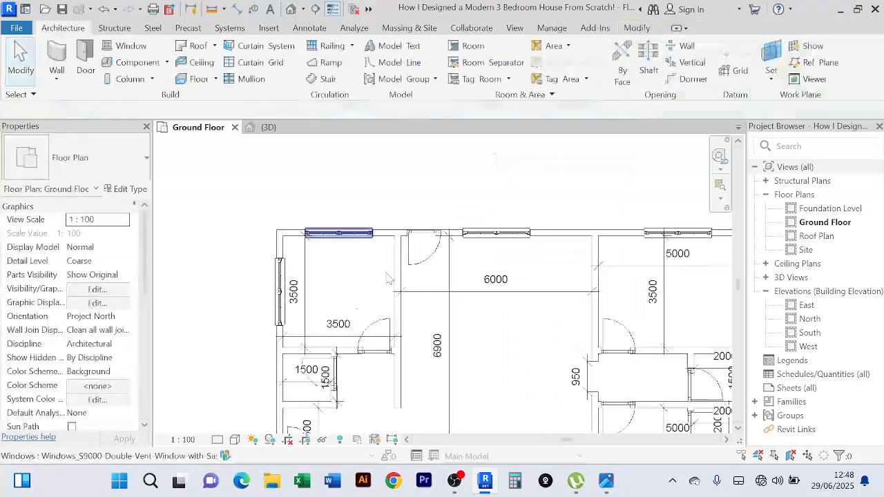
- Flip the new exterior panel door so that it swings outside the 6000 by 6900 room
click(423, 232)
scroll(422, 221, up, 2)
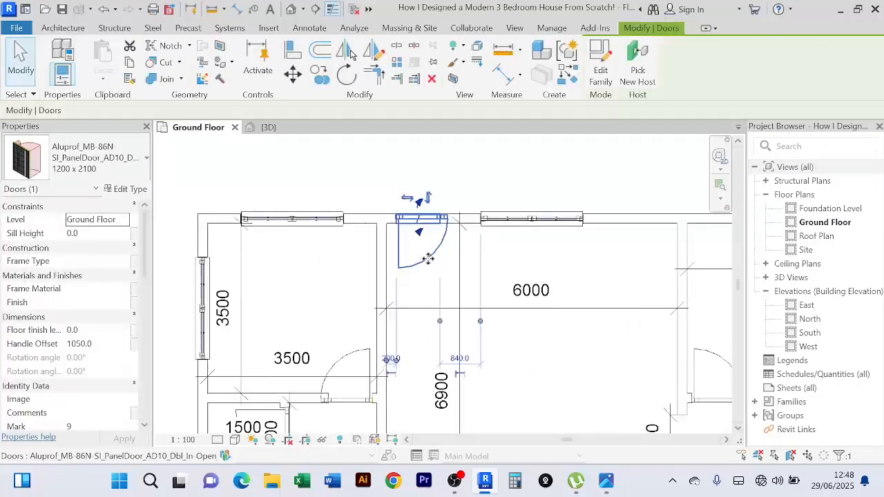
click(430, 202)
click(440, 213)
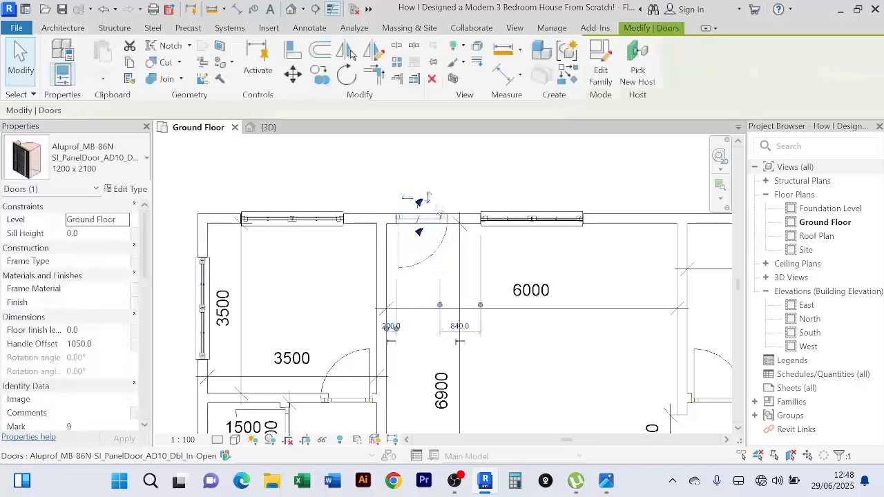
click(418, 202)
right_click(502, 171)
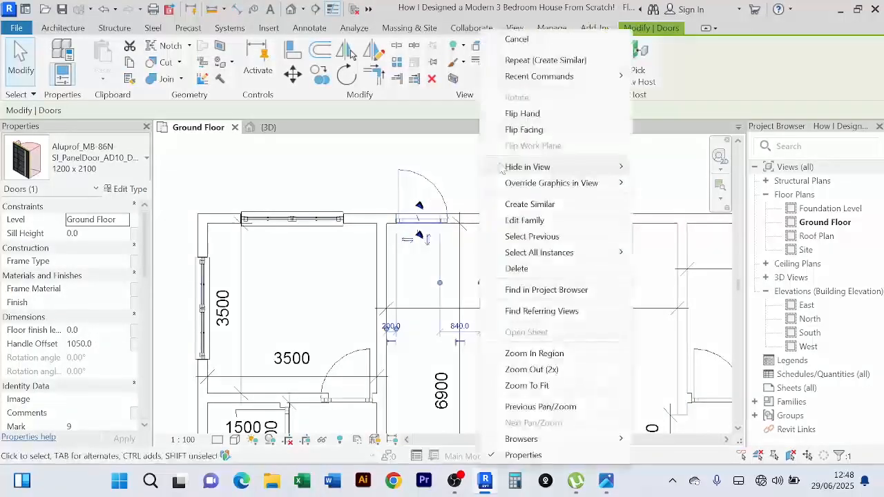
click(517, 39)
scroll(526, 163, down, 2)
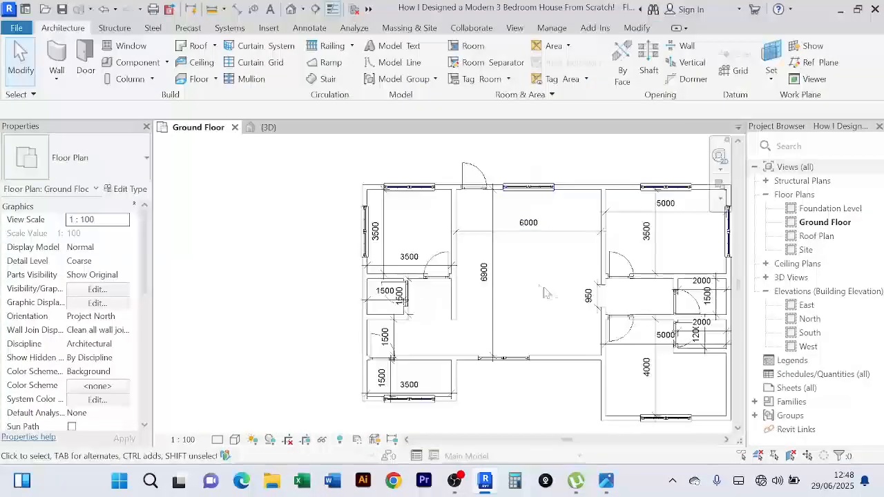
- Compare the positions of the double-vent door and the new panel door in the opposite walls of the 6000 by 6900 room
middle_drag(544, 293, 441, 275)
scroll(465, 299, up, 2)
scroll(438, 269, down, 2)
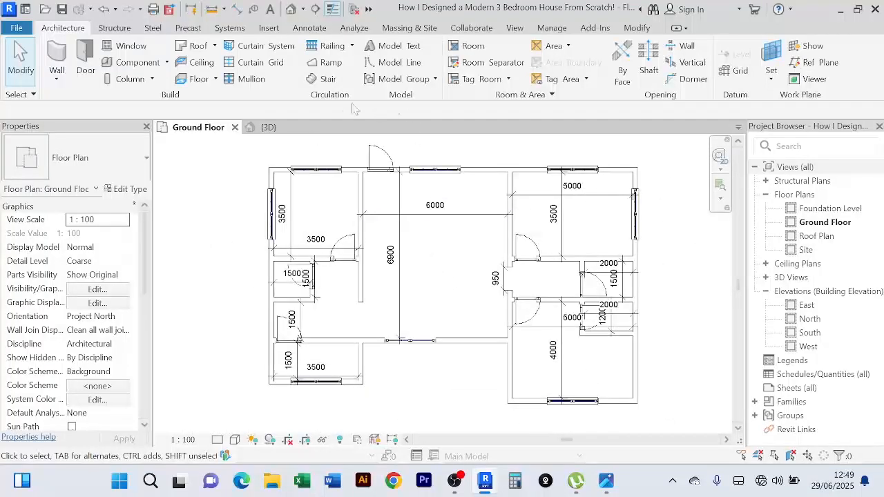
click(414, 350)
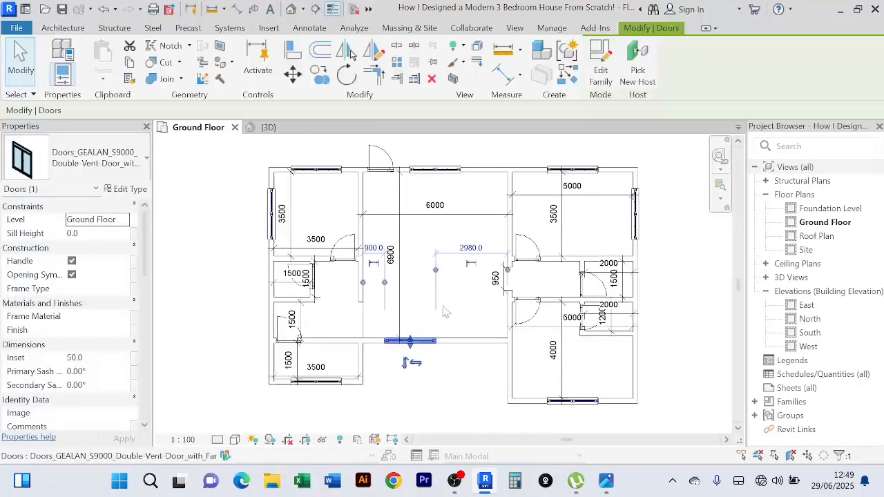
middle_drag(379, 157, 371, 249)
click(372, 247)
scroll(372, 242, up, 2)
click(456, 215)
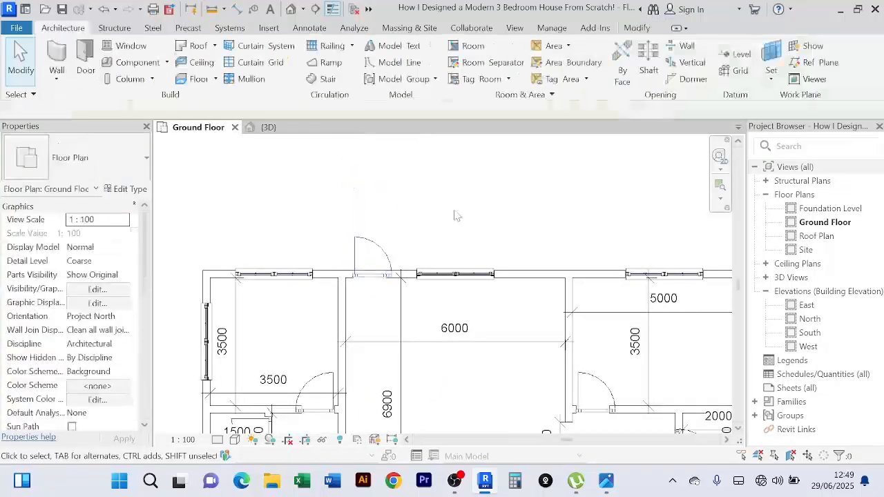
scroll(454, 208, down, 3)
middle_drag(456, 210, 439, 194)
scroll(423, 363, up, 2)
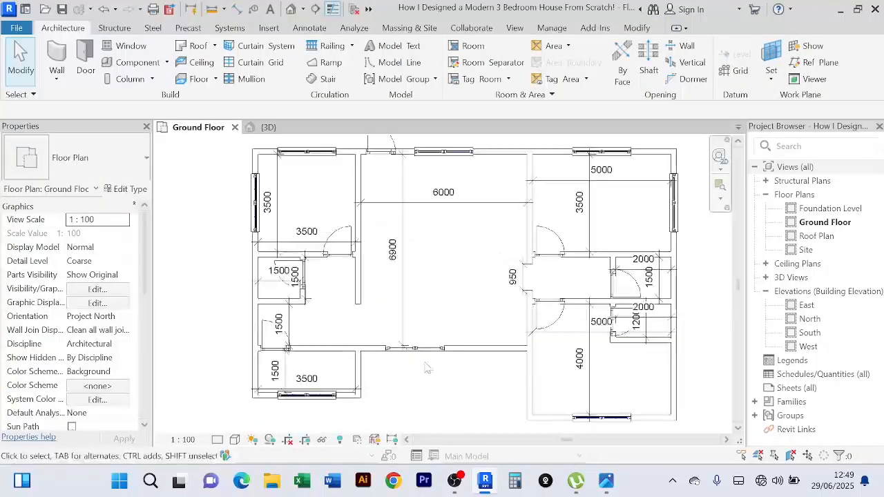
- Align the edge of the double-vent door with the edge of the exterior panel door in the opposite wall
click(427, 359)
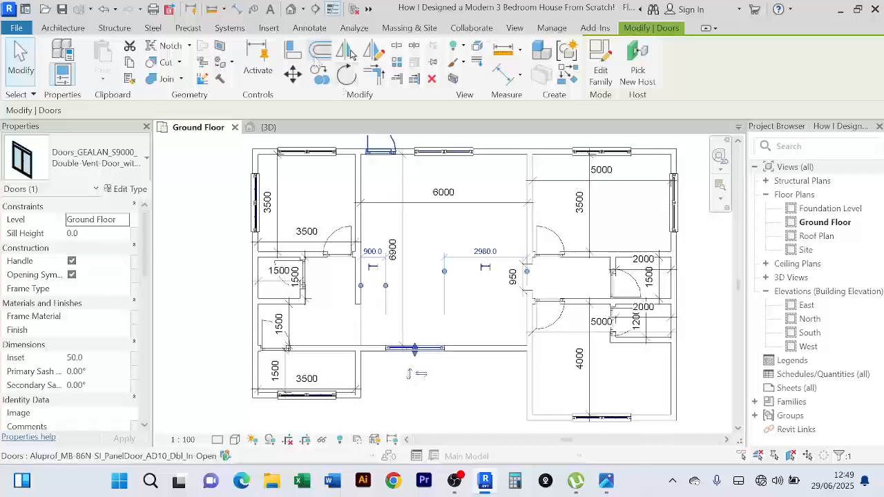
click(292, 56)
scroll(373, 280, up, 5)
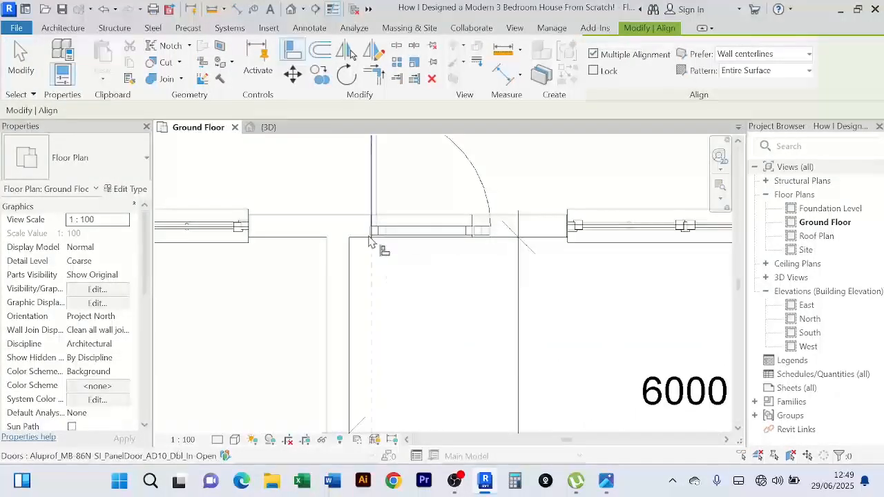
scroll(373, 245, down, 10)
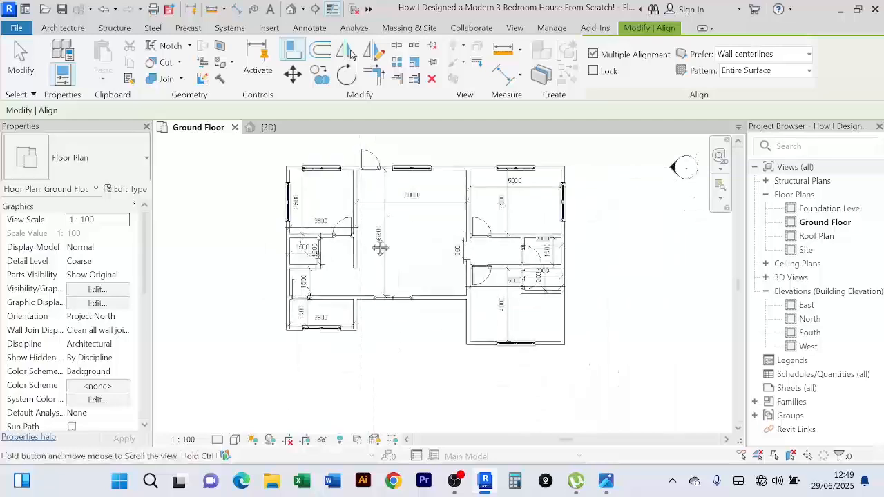
scroll(391, 306, up, 8)
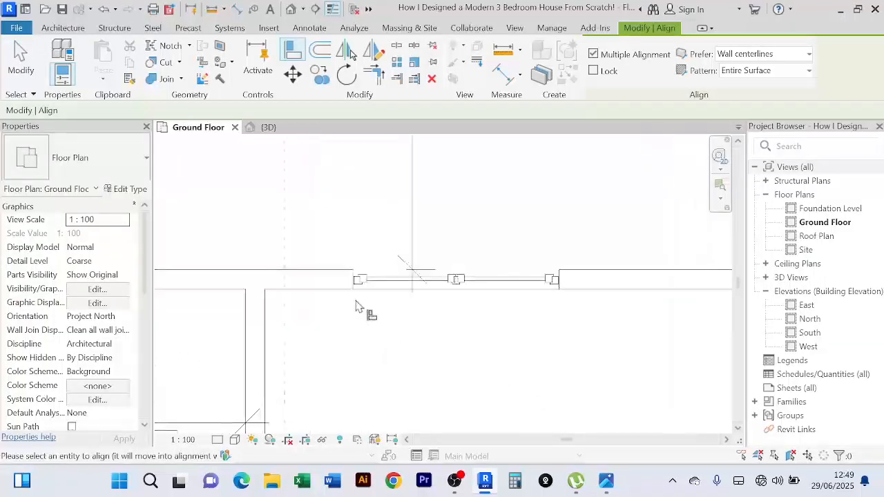
click(359, 301)
scroll(359, 302, down, 6)
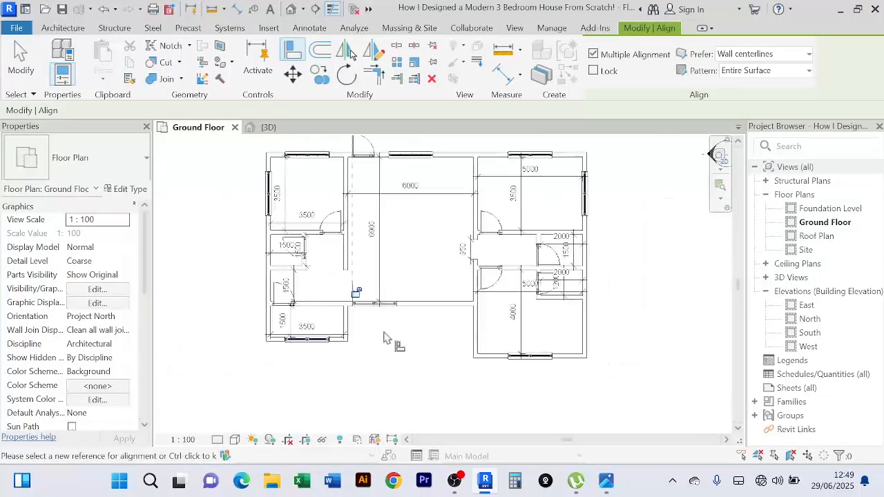
right_click(626, 161)
click(630, 165)
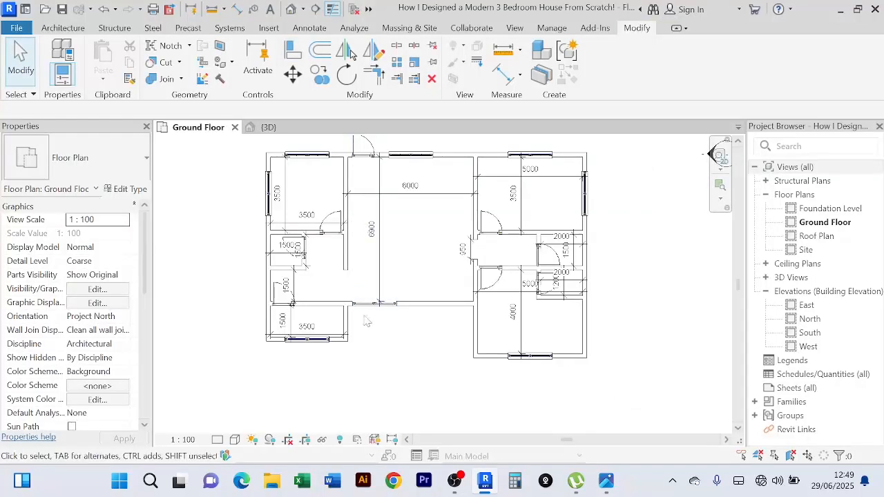
- Examine the house's front facade with its windows and double-vent door in the 3D view
middle_drag(366, 321, 376, 405)
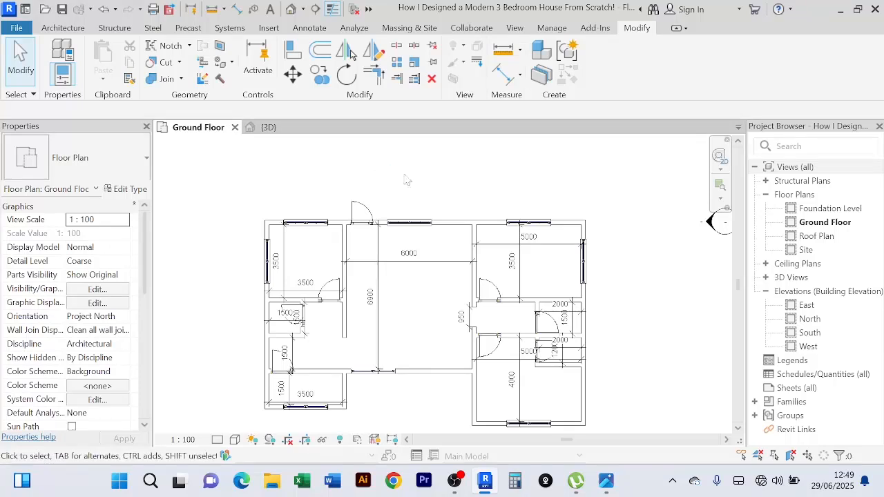
click(268, 127)
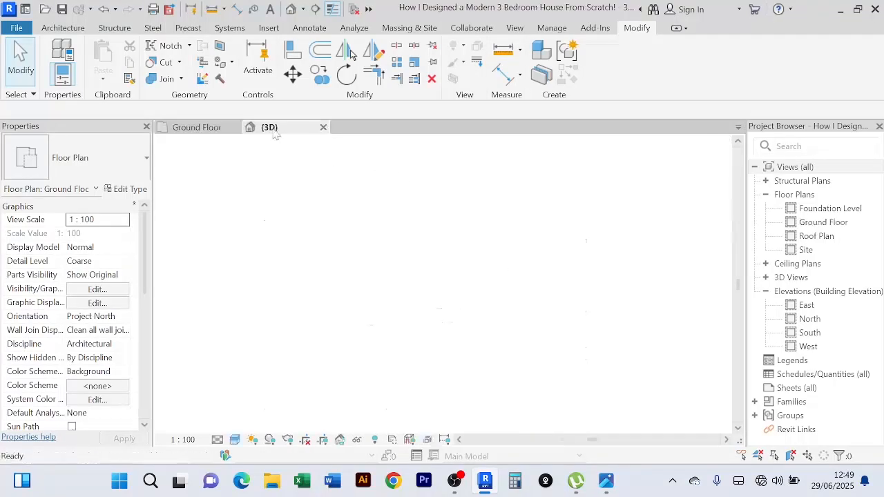
middle_drag(625, 377, 594, 278)
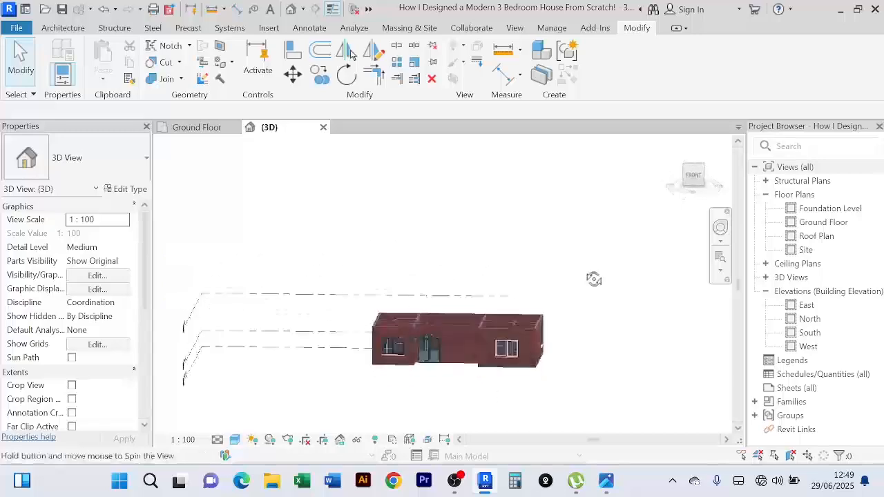
scroll(522, 363, up, 5)
scroll(522, 360, down, 2)
shift+middle_drag(523, 365, 365, 318)
scroll(479, 334, up, 4)
scroll(486, 340, down, 3)
scroll(357, 300, up, 4)
- Select all instances of the double-vent sash-bar window in the entire project and set their head height to 2500
click(345, 303)
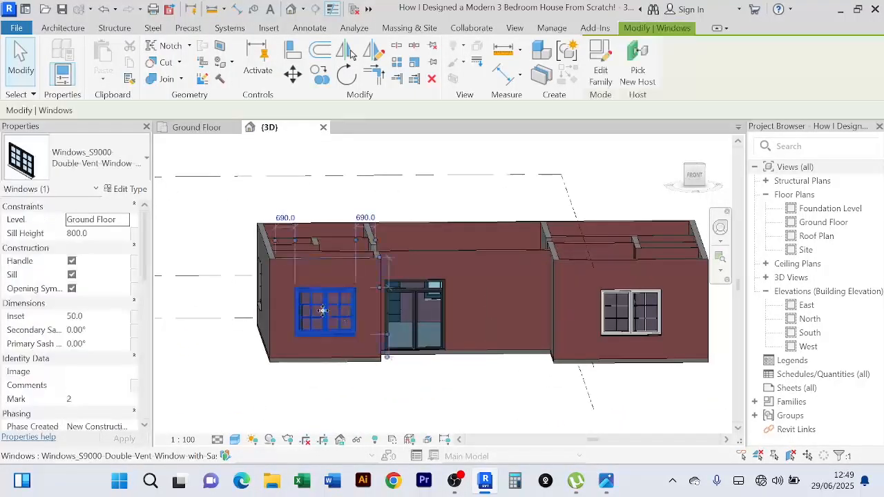
scroll(83, 356, down, 10)
scroll(84, 365, down, 2)
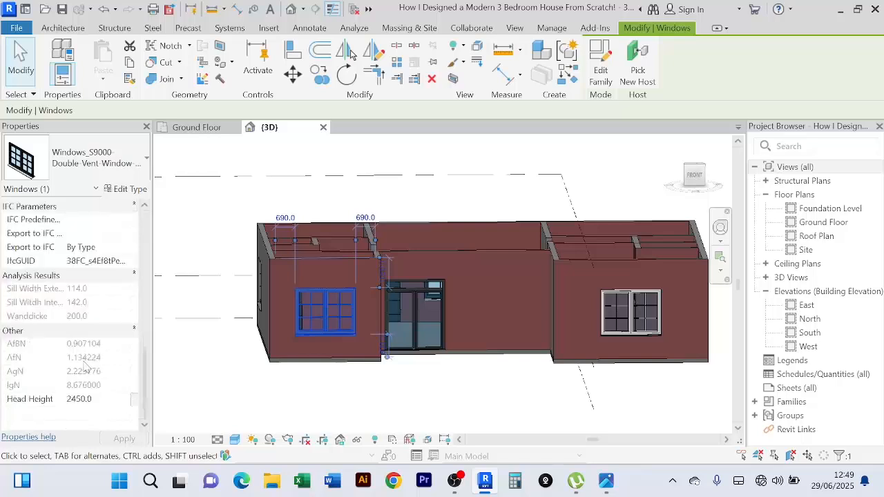
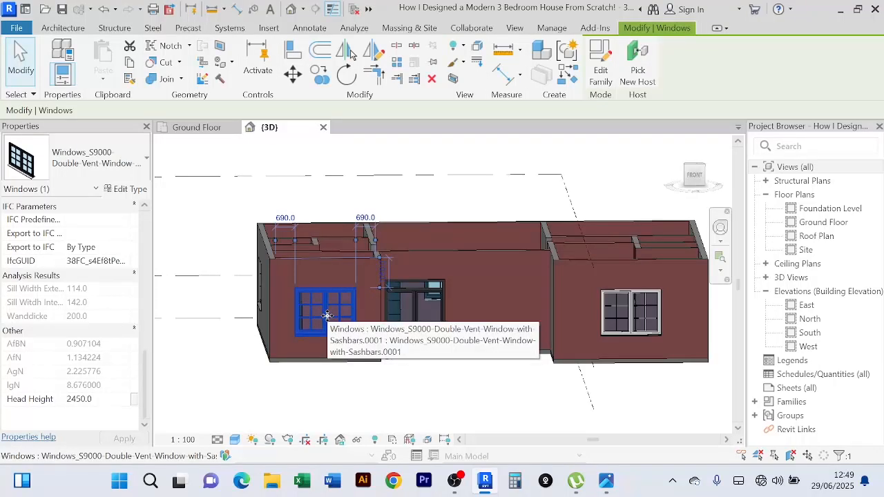
scroll(327, 315, up, 2)
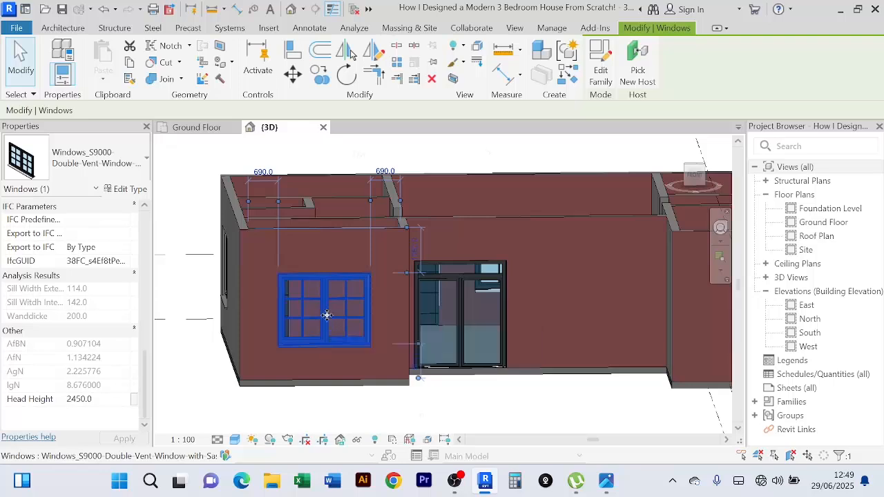
right_click(327, 316)
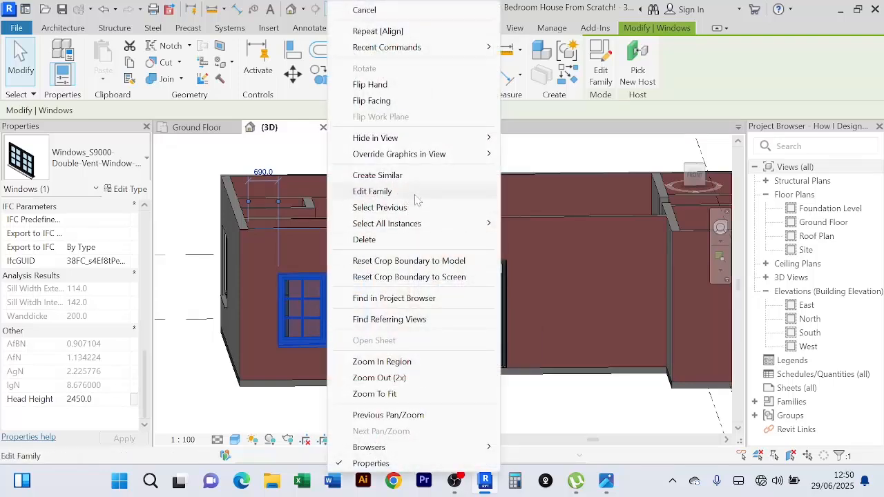
mouse_move(426, 228)
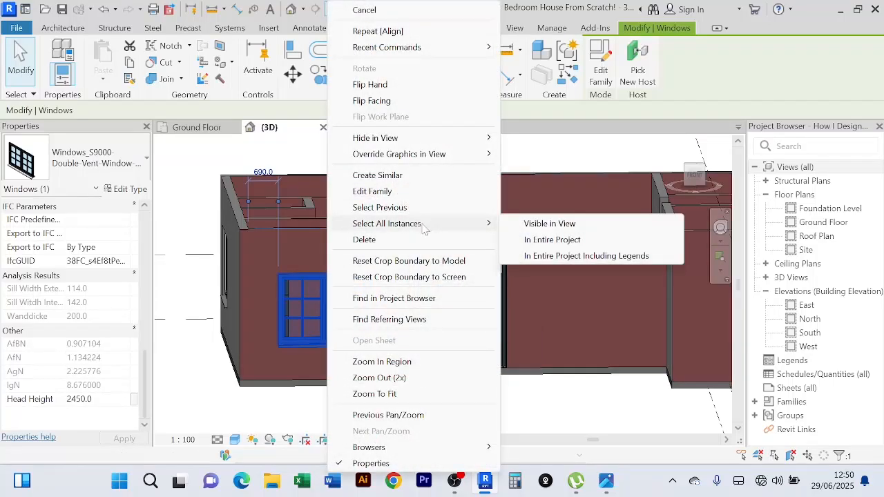
click(552, 241)
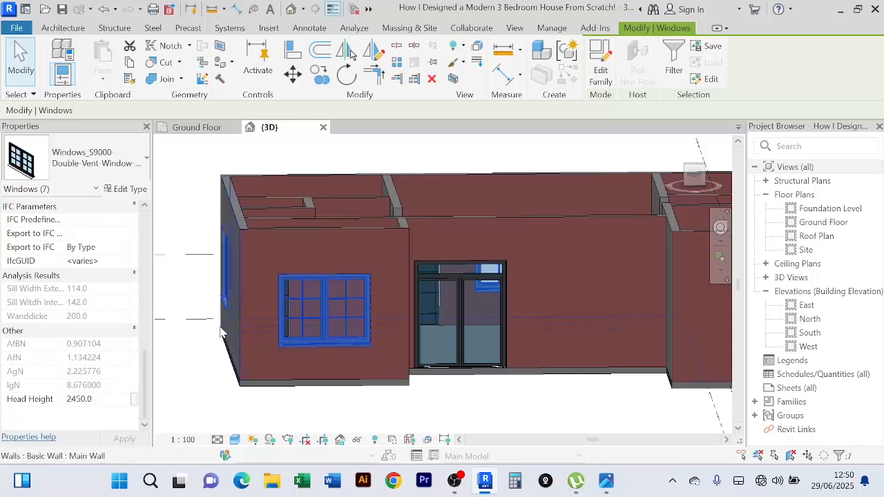
click(105, 403)
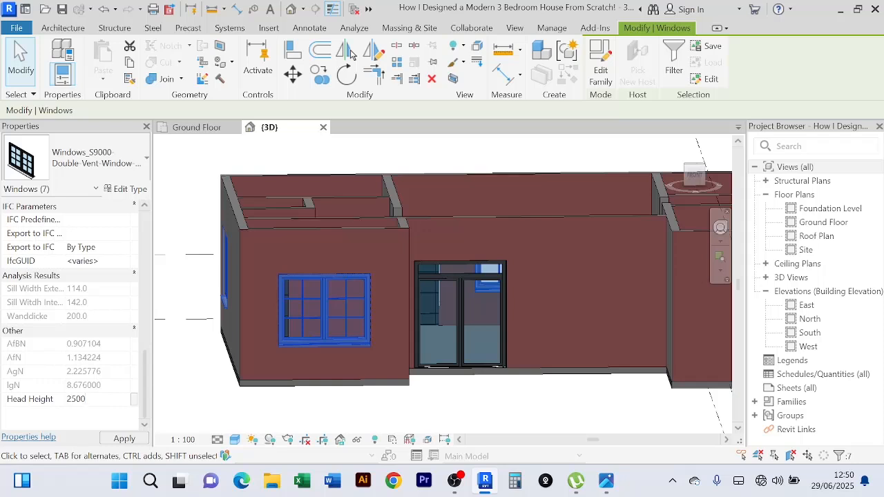
click(125, 439)
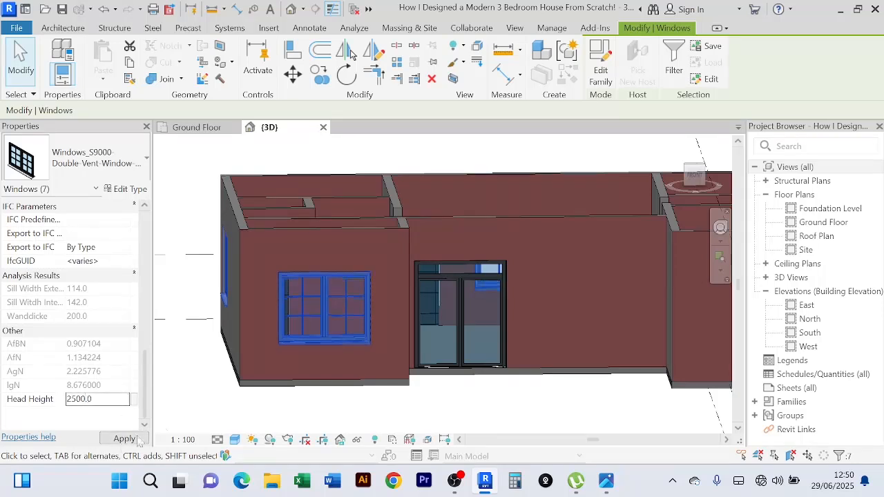
- Check the head heights of the front windows and the double-vent door, and examine the house from all around in the 3D view
click(472, 406)
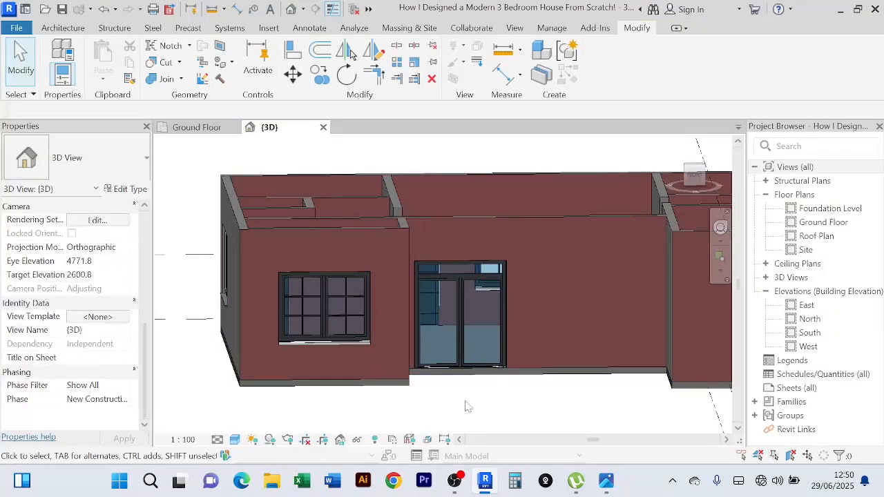
mouse_move(466, 407)
shift+middle_down()
mouse_move(450, 393)
mouse_move(458, 391)
shift+middle_up()
click(257, 310)
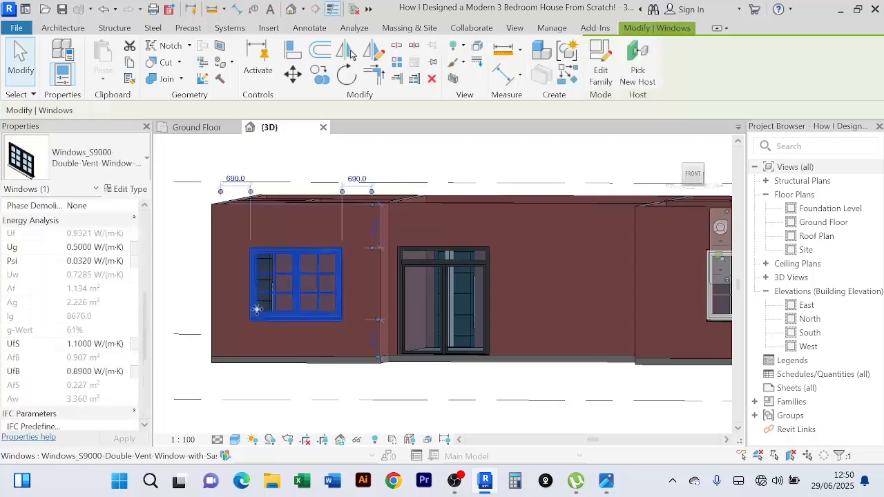
scroll(99, 386, down, 5)
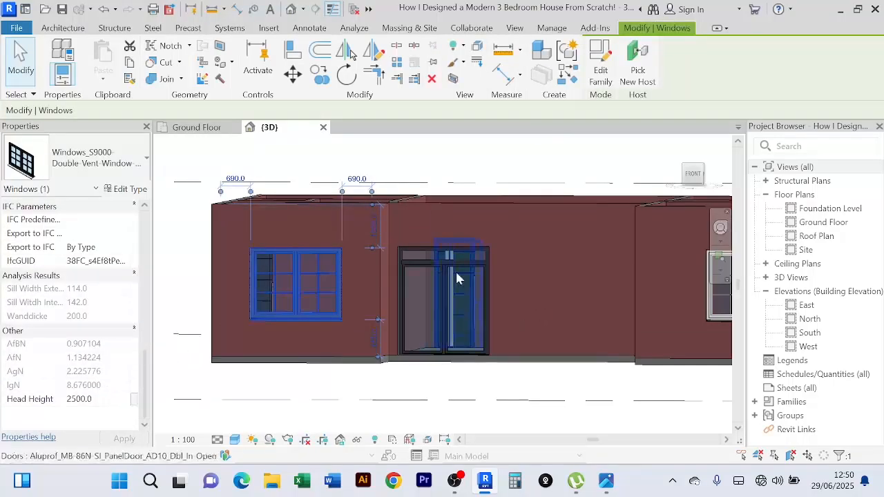
click(422, 269)
scroll(558, 331, down, 3)
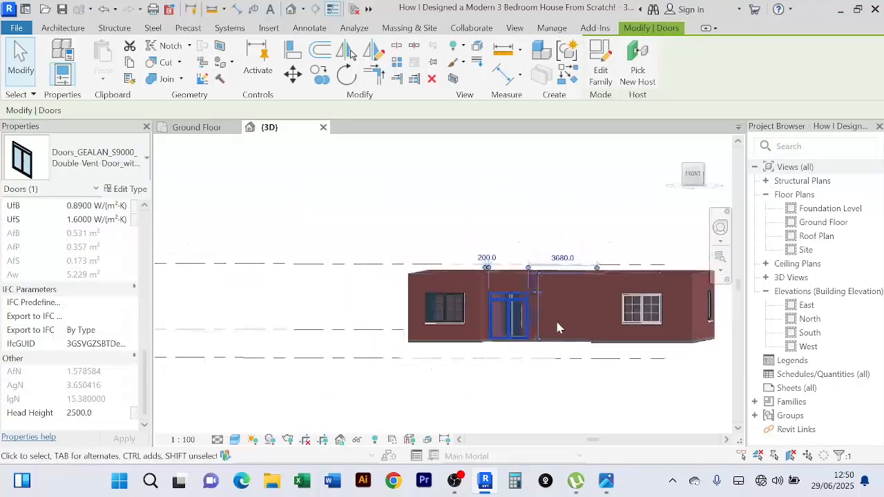
shift+middle_drag(556, 327, 587, 319)
click(586, 313)
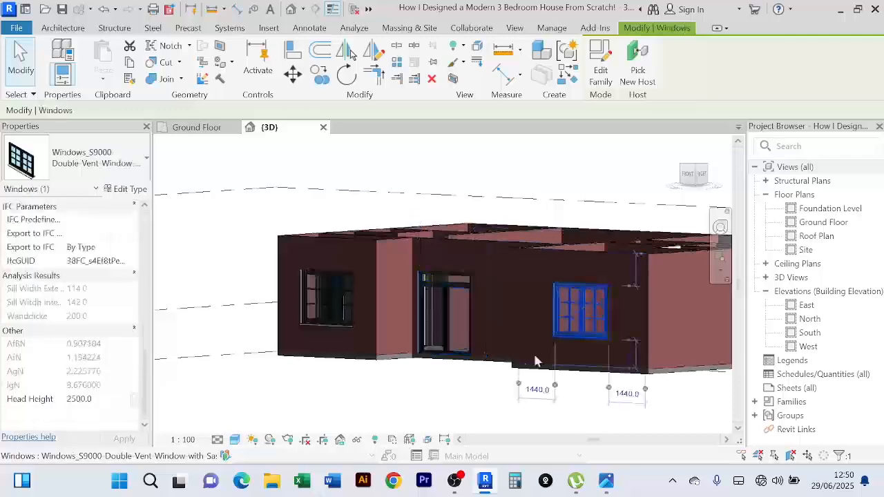
click(442, 396)
scroll(442, 397, down, 2)
shift+middle_drag(442, 397, 351, 399)
scroll(574, 337, up, 4)
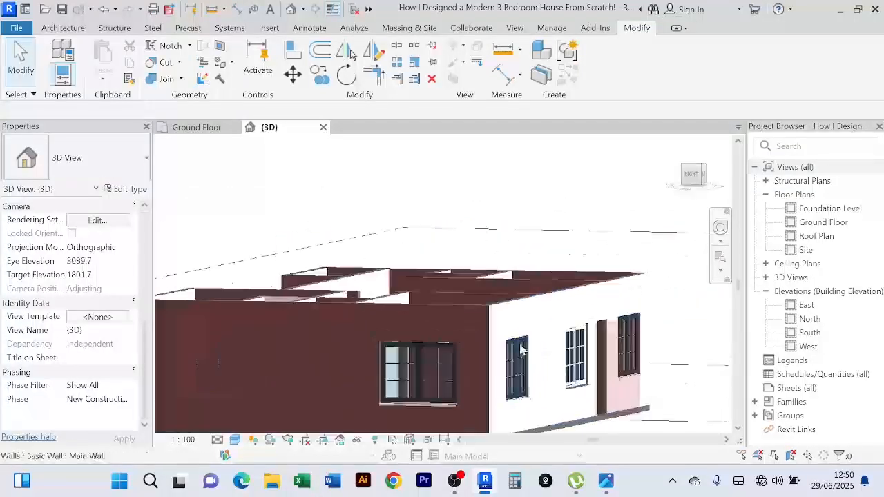
scroll(438, 354, down, 5)
shift+middle_drag(521, 385, 482, 321)
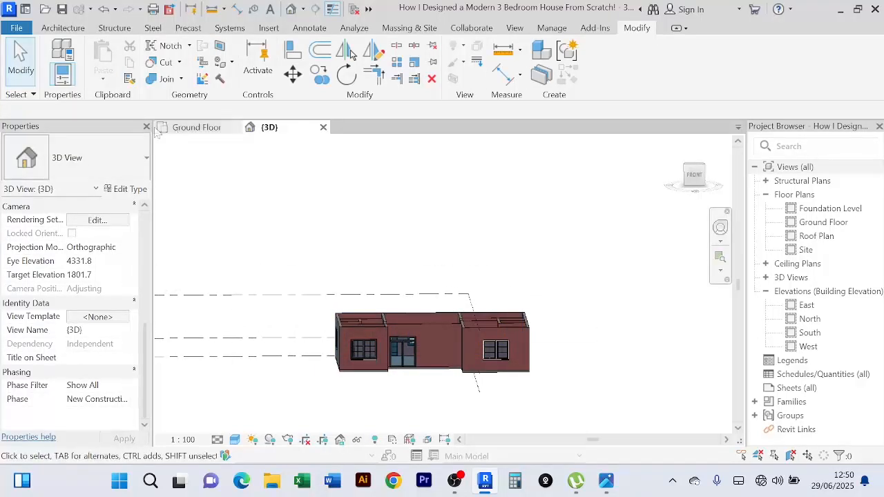
- Examine the ground floor plan, focusing on the small 1500-wide rooms that still lack exterior windows
click(186, 131)
scroll(588, 316, up, 5)
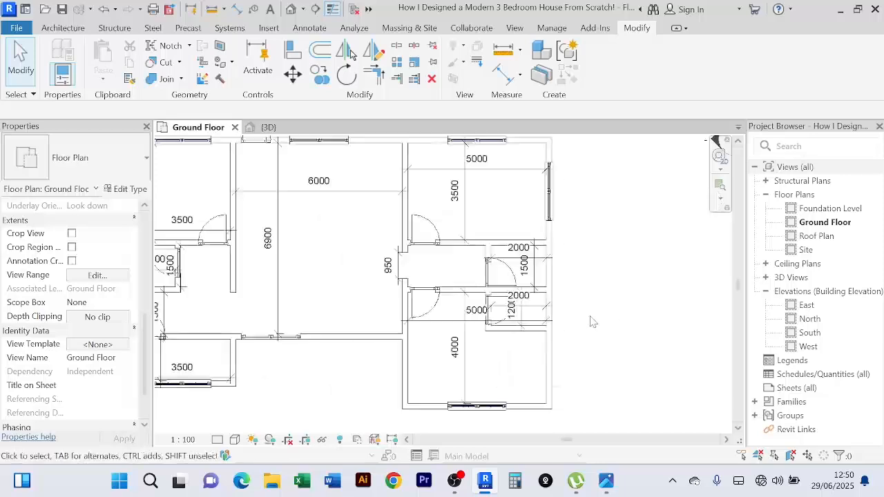
scroll(588, 317, down, 5)
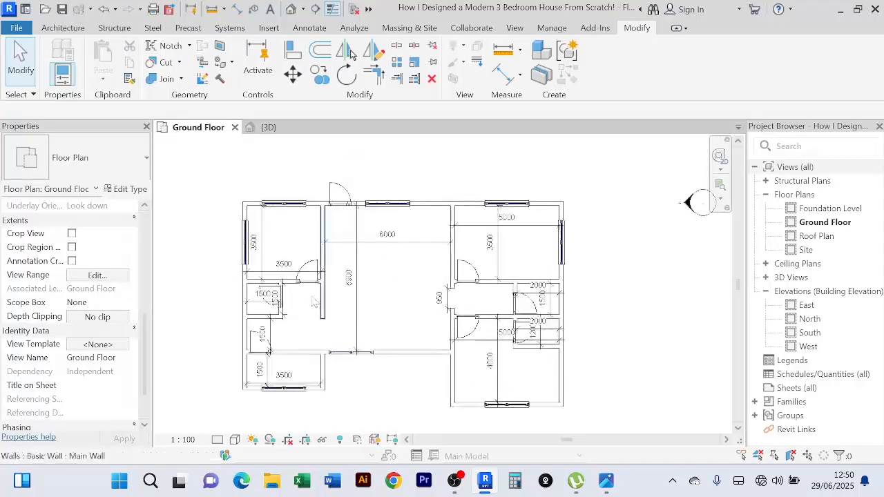
middle_drag(607, 297, 598, 266)
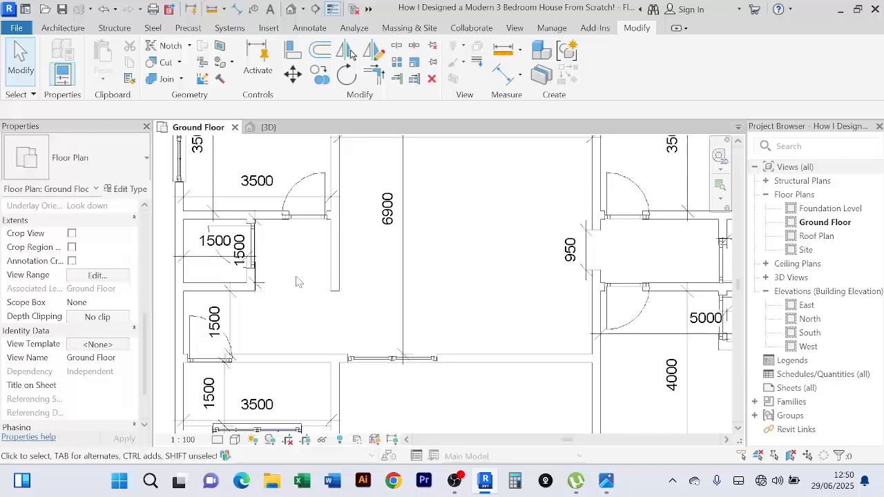
scroll(297, 280, down, 1)
scroll(297, 276, down, 1)
middle_drag(297, 276, 309, 293)
scroll(290, 304, up, 3)
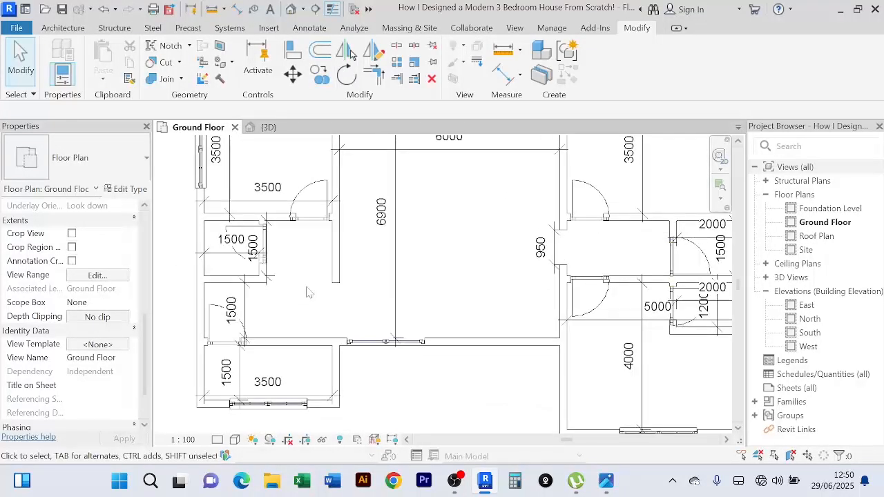
- Start placing a window and review the window types already loaded in the project
click(63, 28)
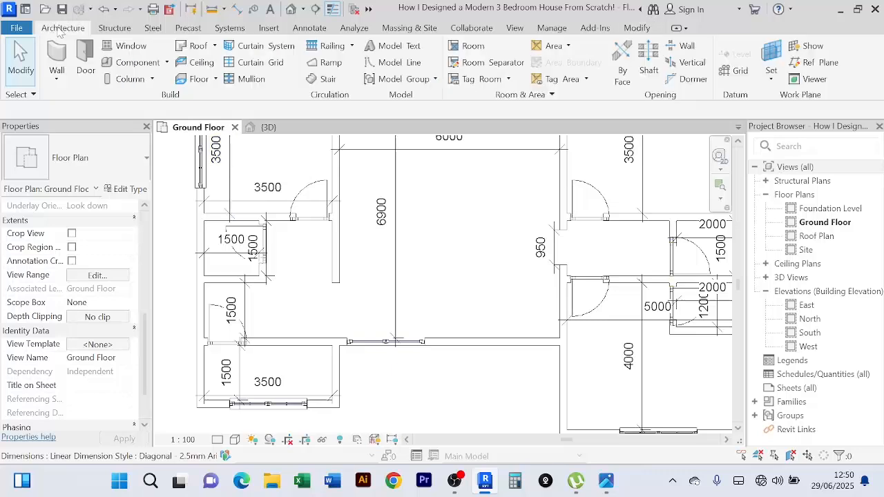
click(128, 45)
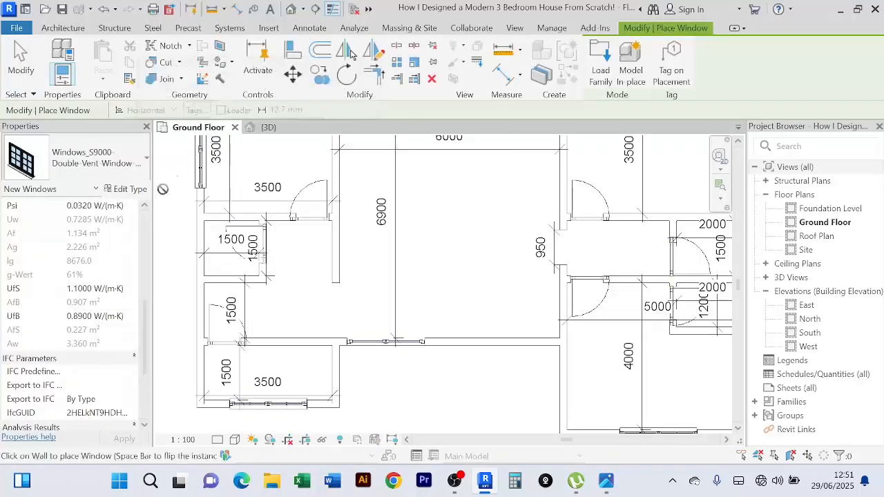
click(90, 159)
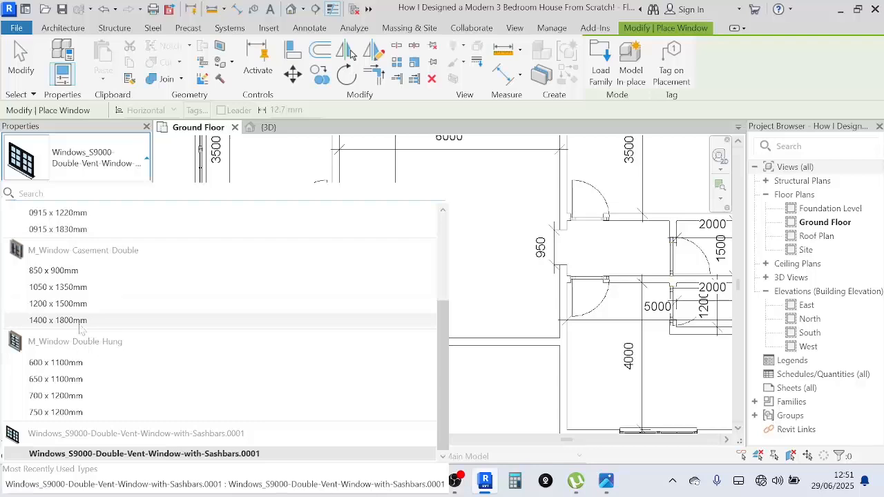
click(148, 163)
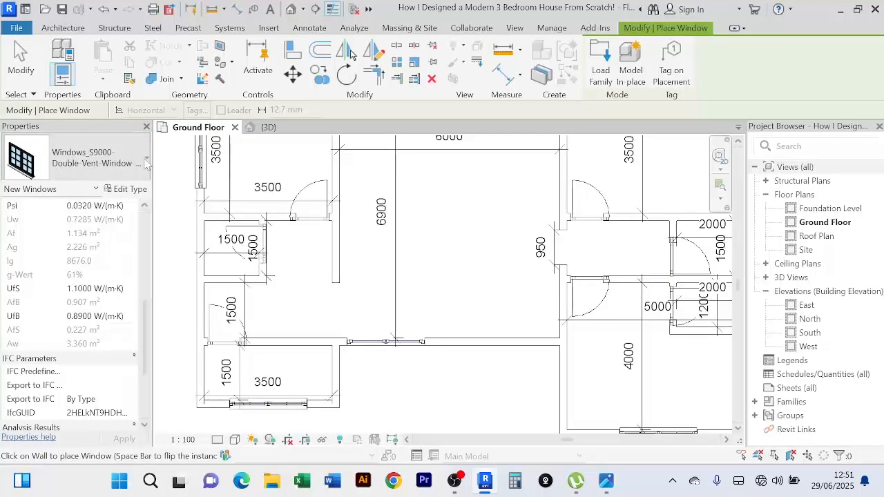
- Try to load the Aluprof_MB-86N-SI_E_Alu_Window-1sash-for-Curtain-Wall family from REVIT LIBRARIES as a window
click(600, 64)
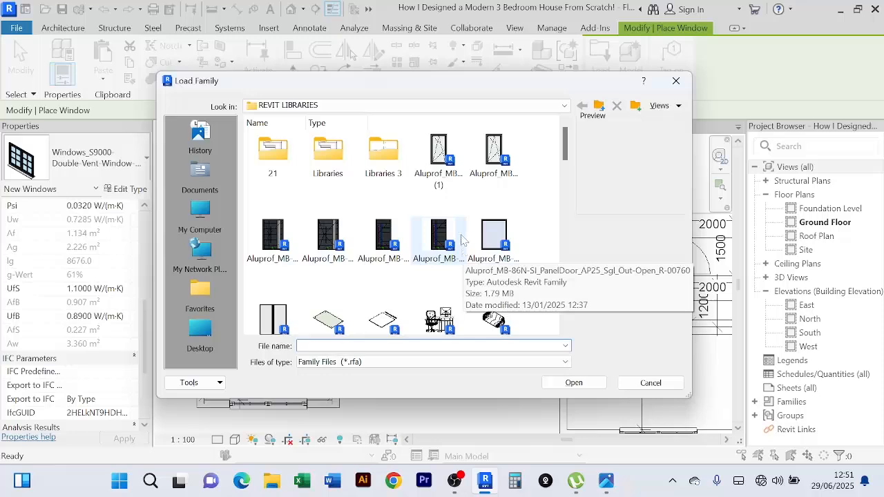
click(442, 166)
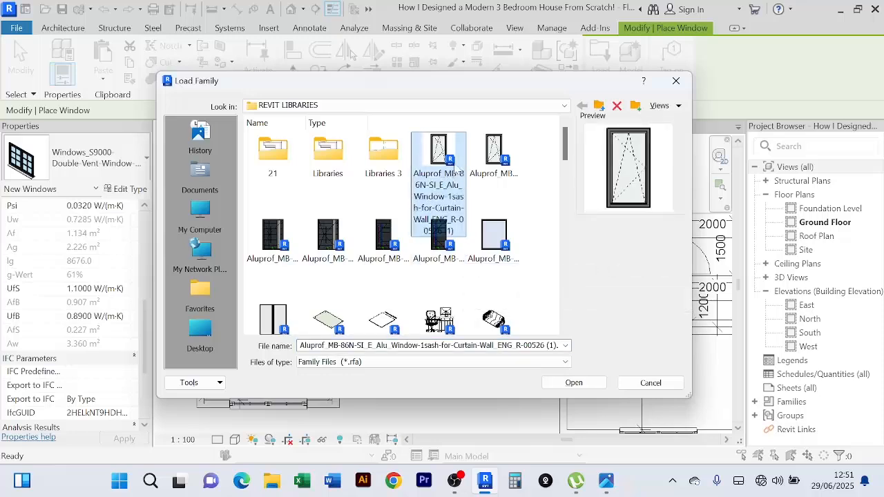
click(573, 383)
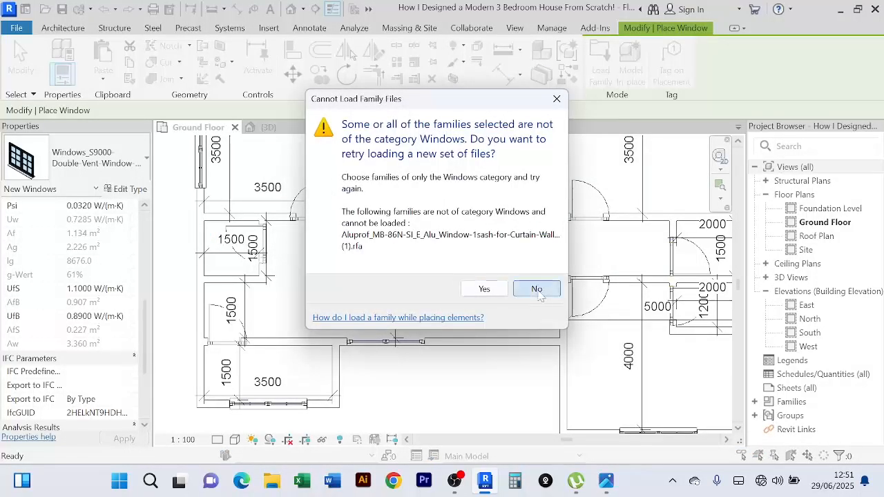
click(538, 290)
click(60, 28)
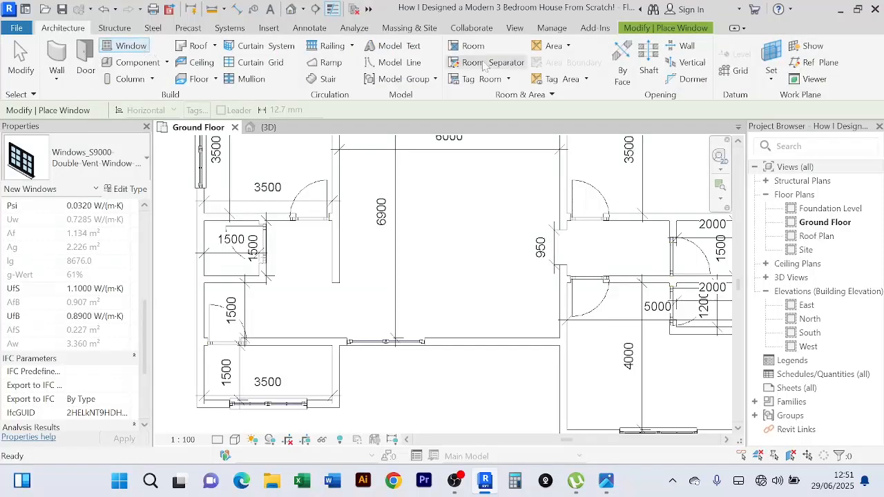
click(129, 48)
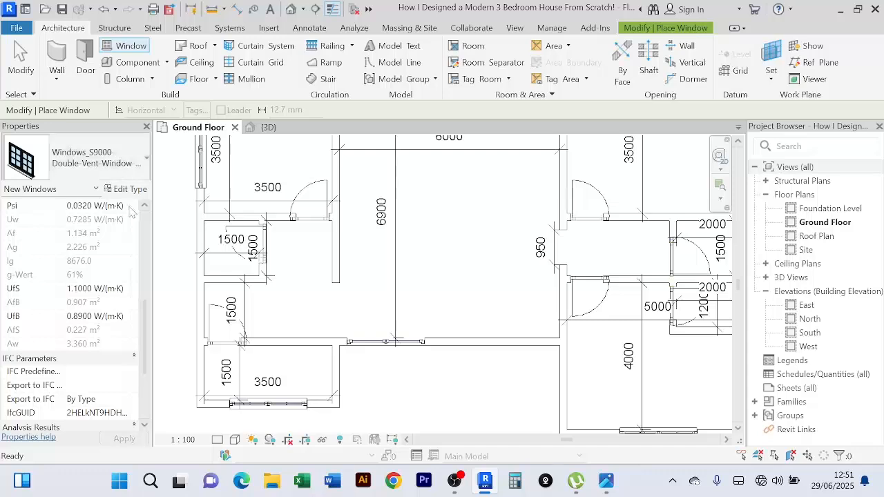
right_click(287, 167)
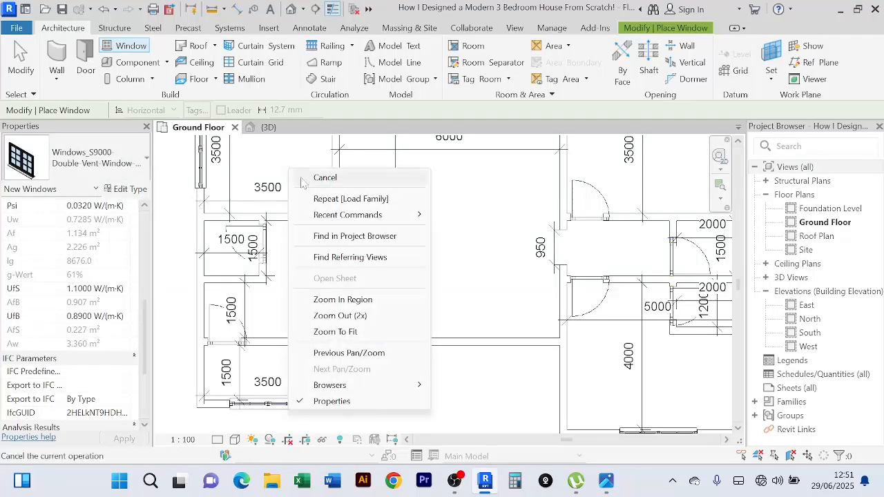
click(331, 178)
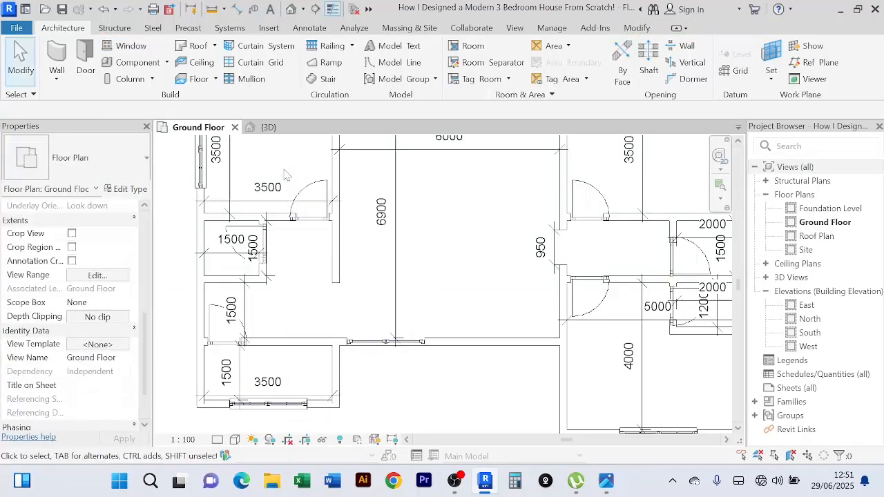
- Load the Windows_Opening-Hinge_GEALAN_KUBUS_Single-leaf-turn-tilt-window family from REVIT LIBRARIES for window placement
click(124, 48)
click(600, 63)
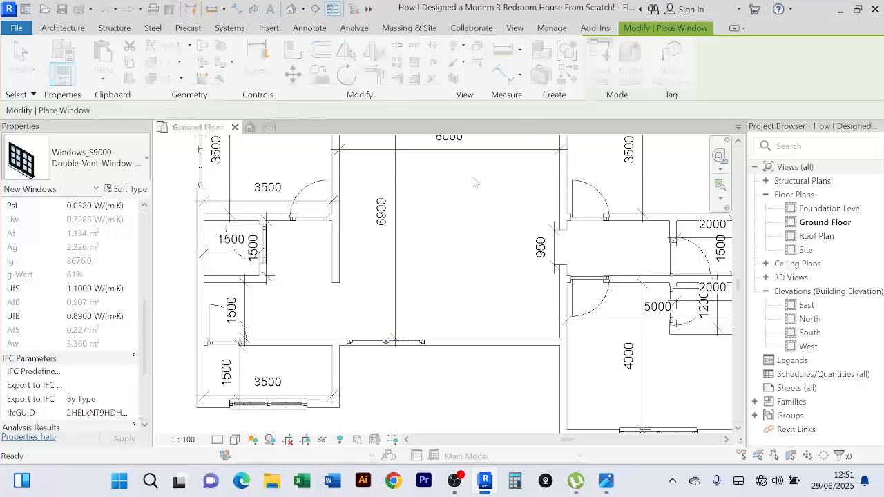
scroll(497, 222, down, 2)
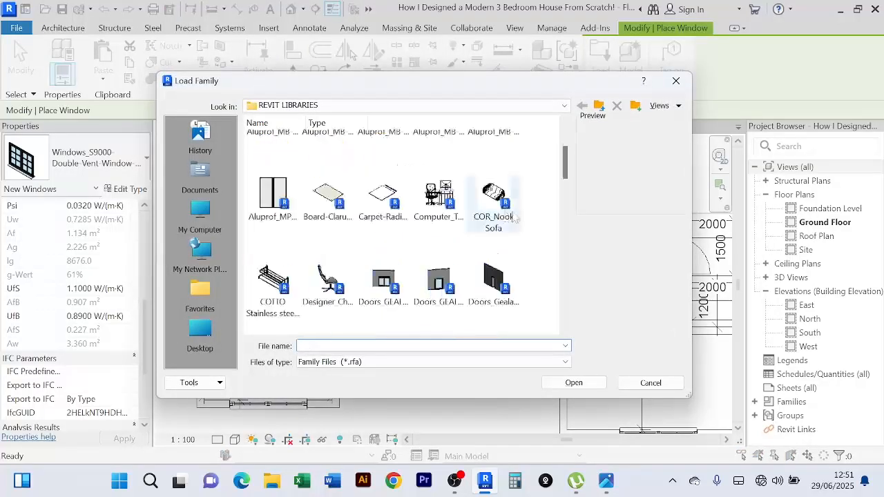
scroll(454, 221, down, 2)
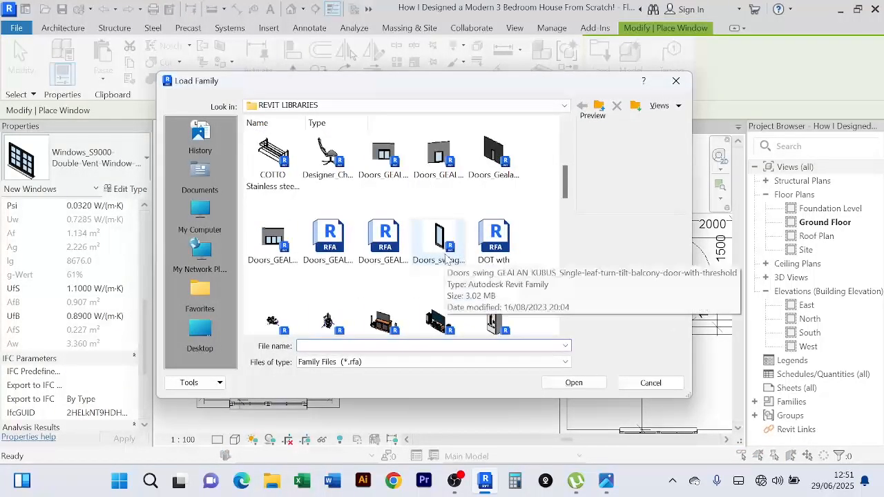
scroll(445, 262, down, 10)
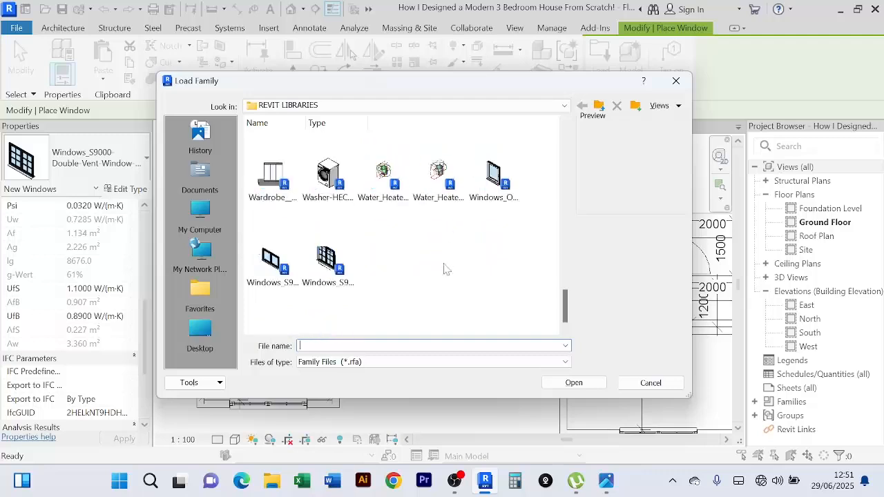
click(499, 199)
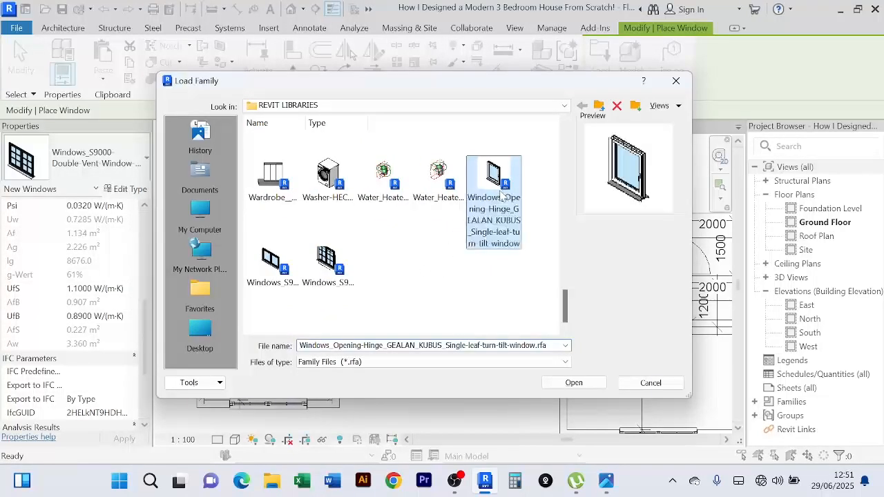
click(578, 384)
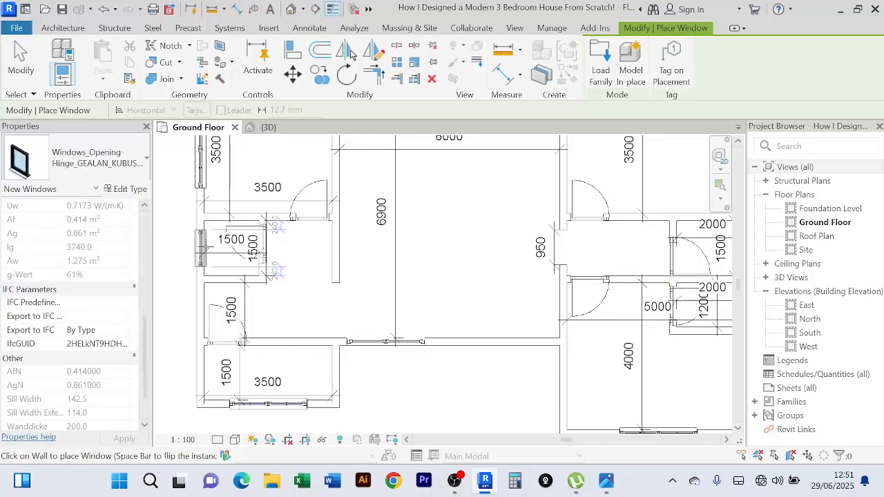
- Place a single-leaf turn-tilt window in the outer wall of each of the two small 1500 rooms, centred with 240 on either side
scroll(205, 247, up, 1)
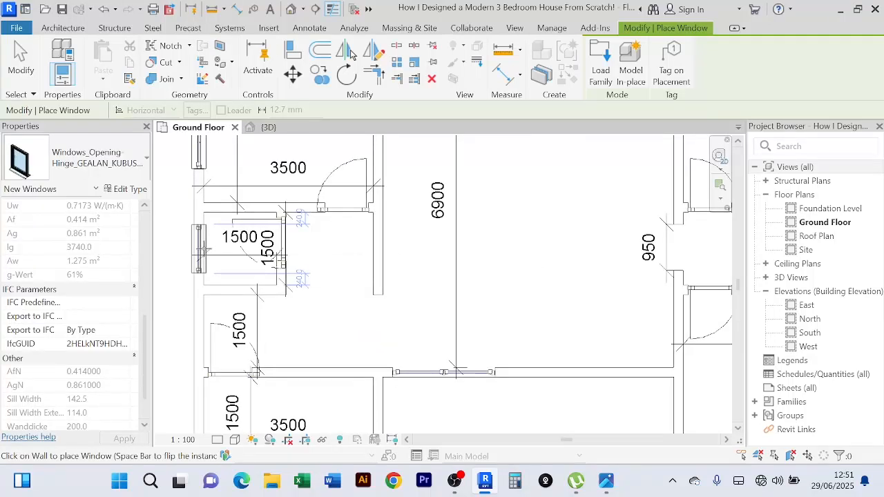
click(200, 249)
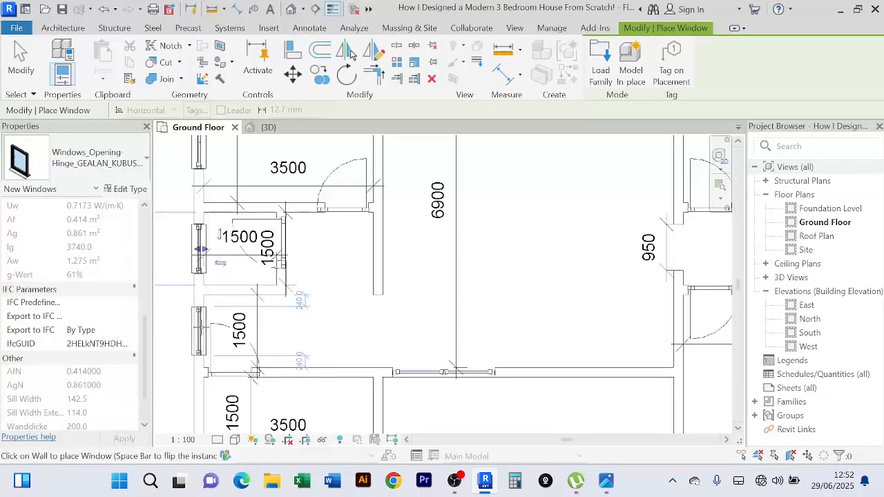
scroll(293, 322, down, 4)
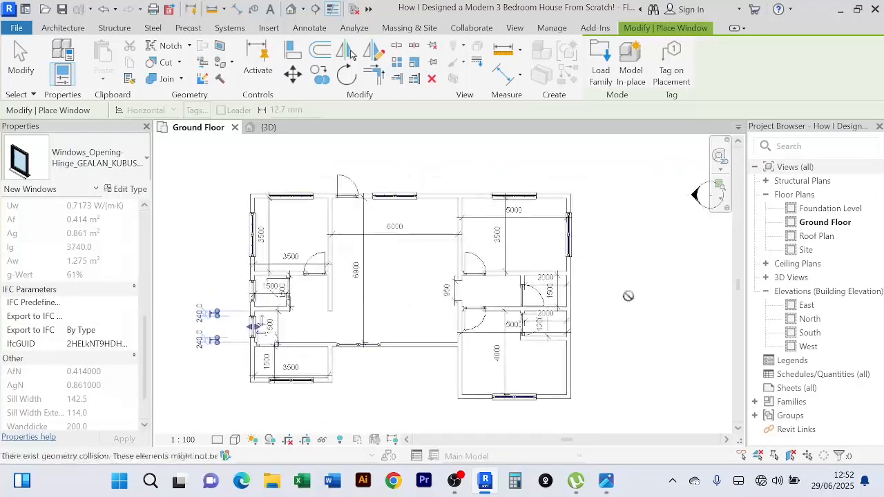
- Place a turn-tilt window centred in the outer wall of the 2000 by 1500 room (240 offsets) and the 2000 by 1200 room (90 offsets)
scroll(608, 296, up, 4)
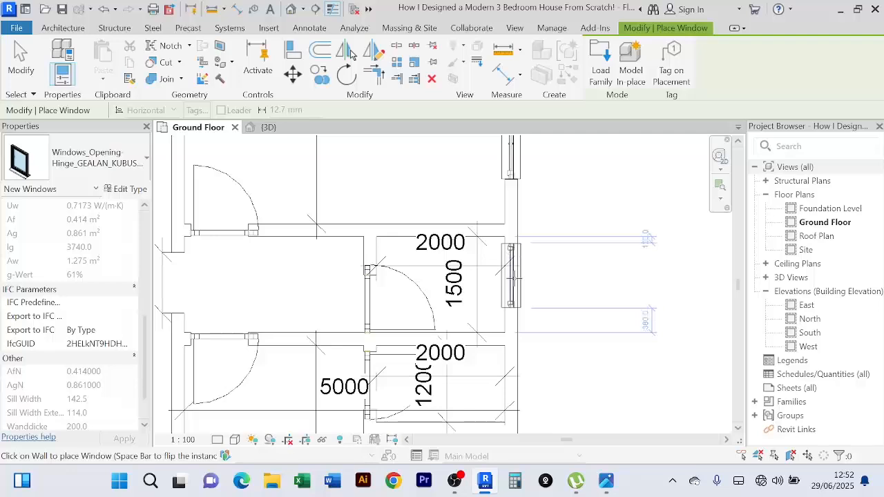
scroll(533, 286, down, 2)
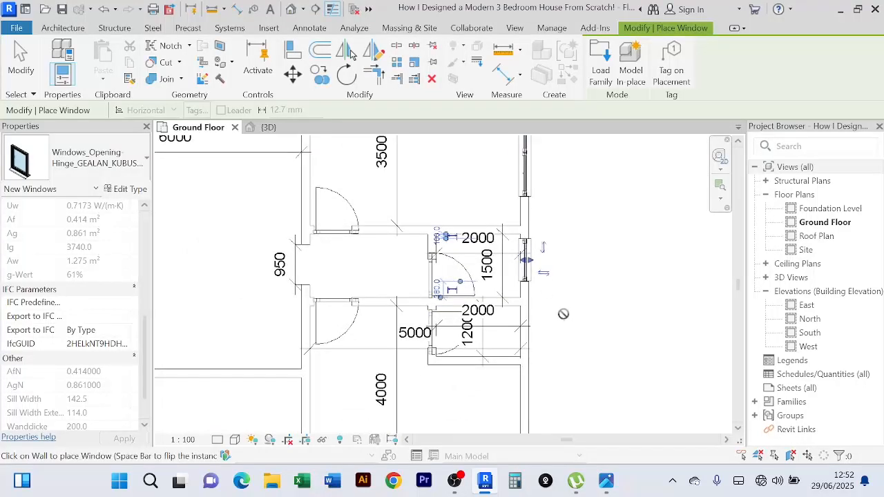
scroll(564, 306, up, 2)
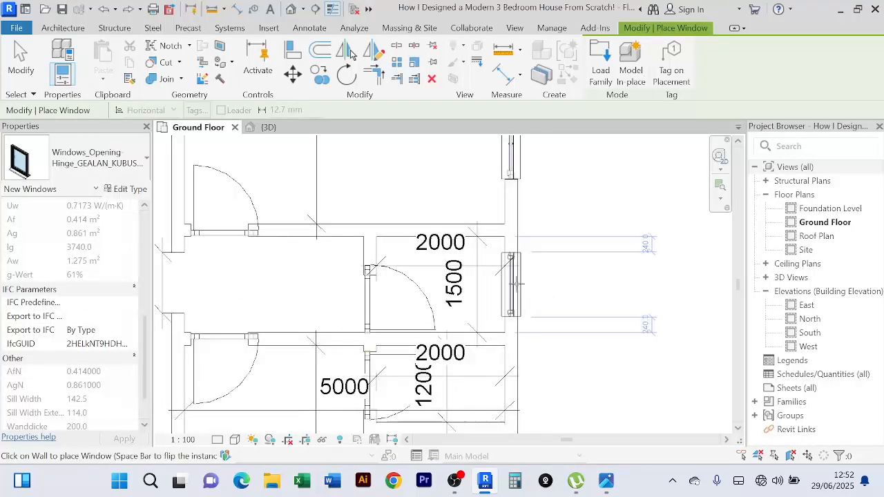
middle_drag(569, 355, 528, 169)
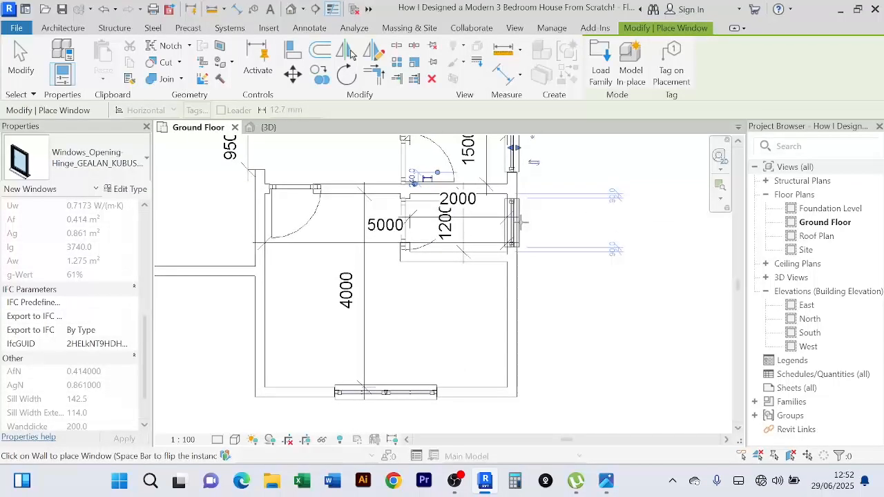
scroll(592, 265, down, 2)
middle_drag(593, 264, 535, 399)
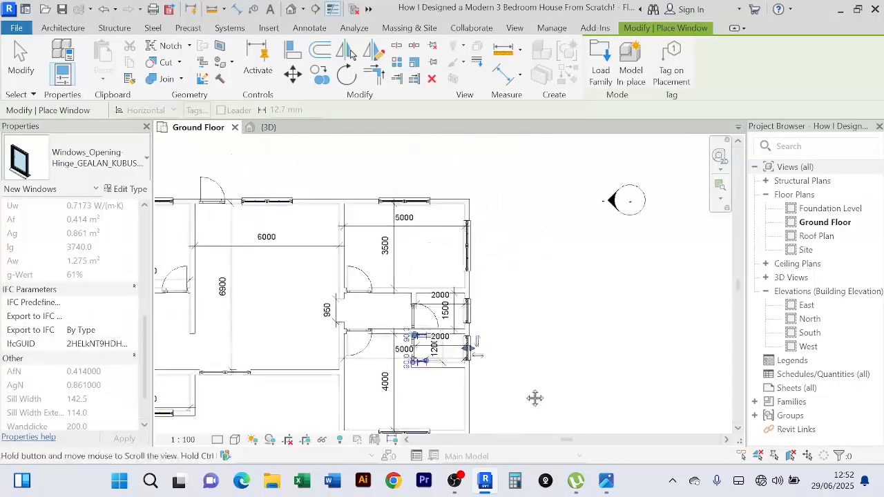
right_click(558, 184)
click(560, 192)
right_click(549, 170)
click(561, 179)
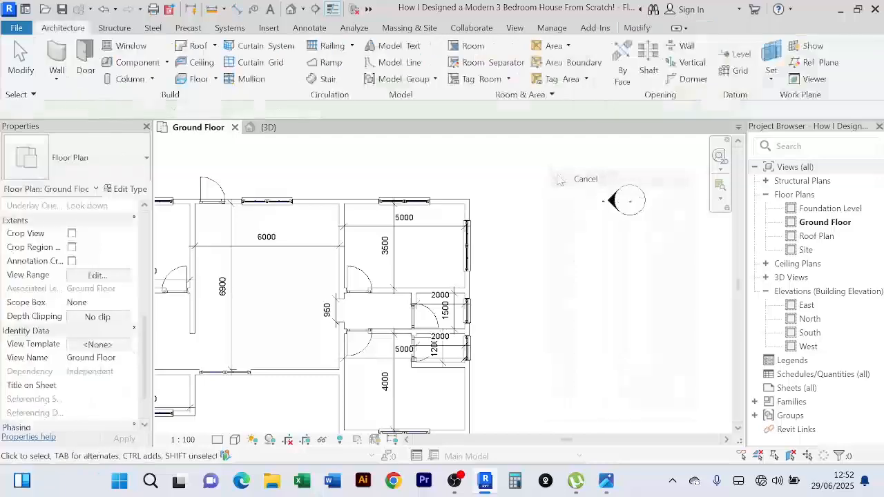
- Examine the newly placed turn-tilt windows in the 3D view and compare their head height with the neighbouring large window
scroll(549, 171, down, 2)
scroll(499, 225, up, 2)
scroll(375, 267, up, 5)
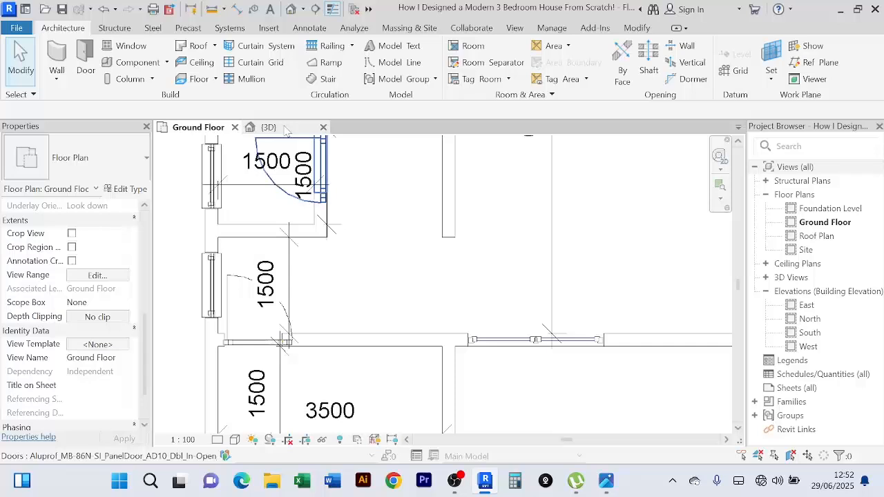
click(270, 128)
shift+middle_drag(571, 351, 437, 342)
scroll(442, 348, up, 4)
scroll(382, 317, down, 2)
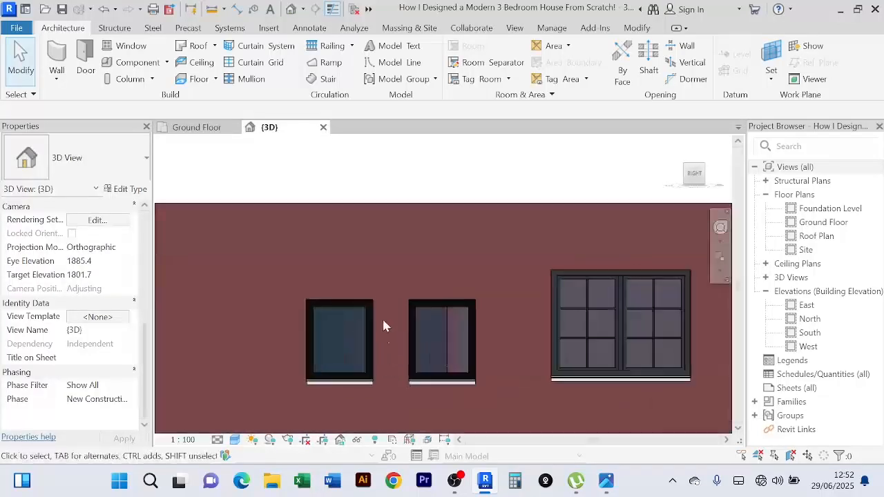
mouse_move(379, 292)
shift+middle_down()
mouse_move(394, 310)
mouse_move(383, 292)
shift+middle_up()
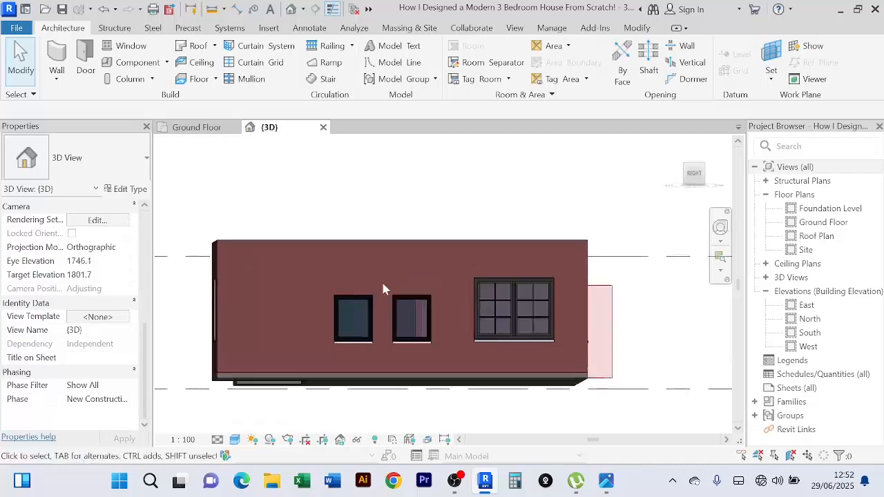
scroll(383, 292, up, 2)
- Select all instances of the single-leaf turn-tilt window in the entire project and set their head height to 2500
click(357, 319)
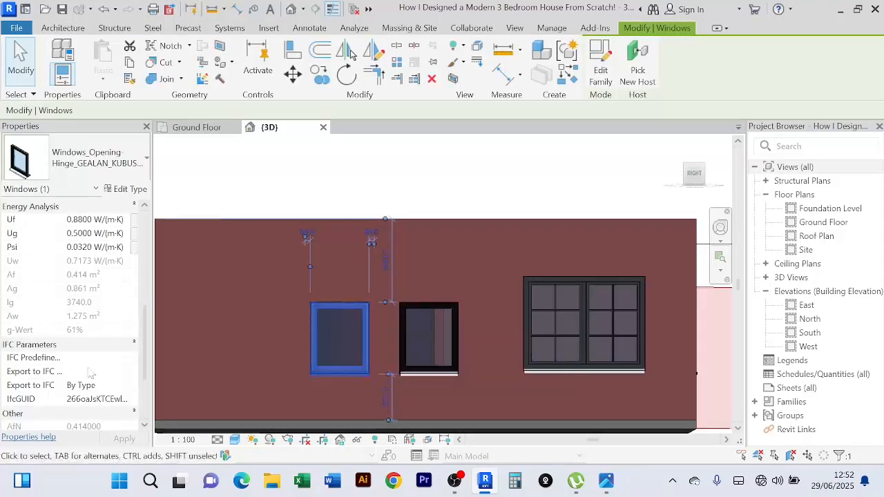
right_click(356, 328)
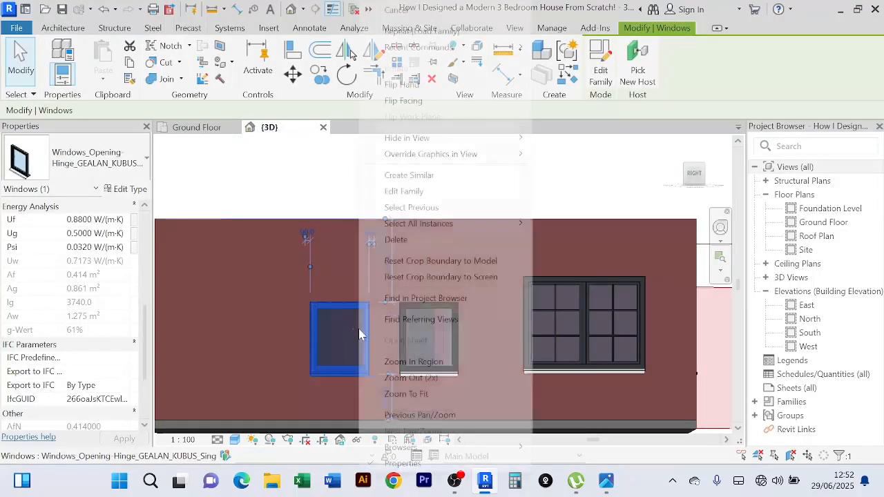
mouse_move(426, 227)
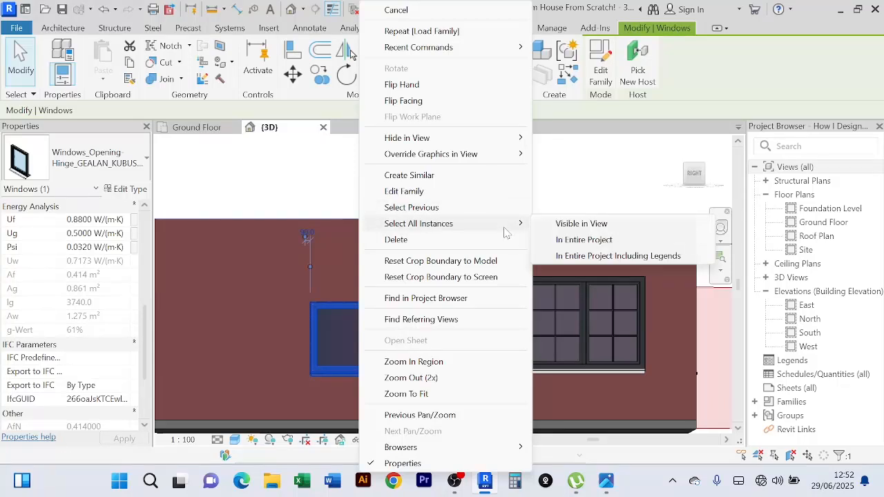
click(584, 240)
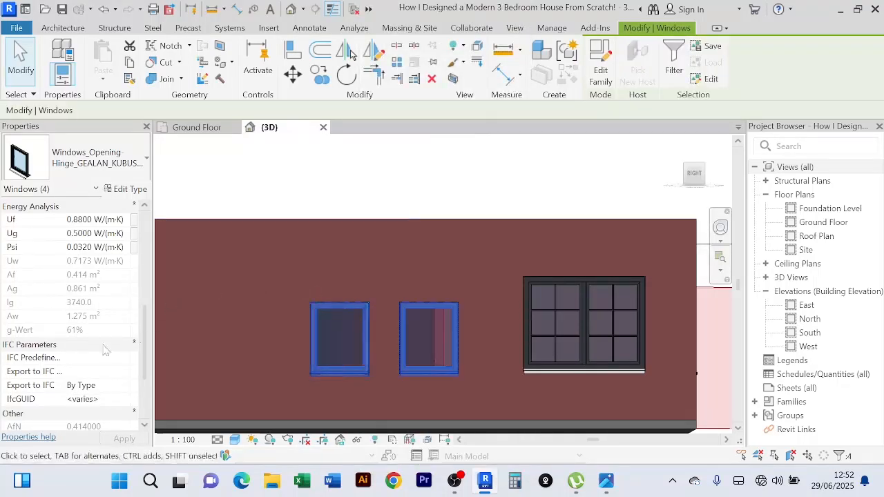
scroll(86, 357, down, 3)
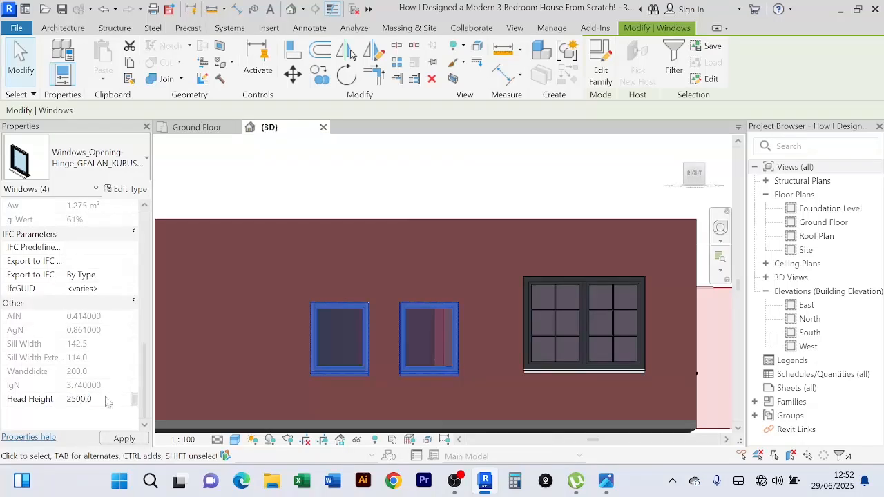
click(510, 195)
- Examine the window and door head heights on every side of the house in 3D
scroll(511, 196, down, 2)
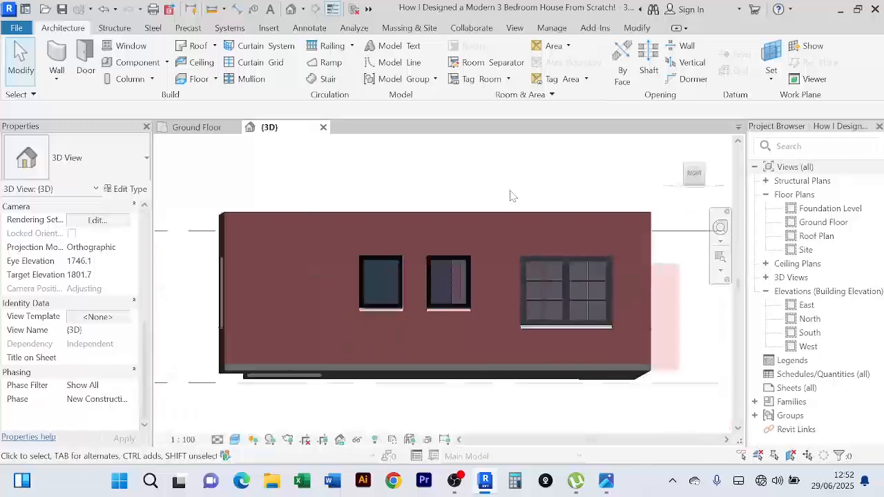
shift+middle_drag(511, 196, 330, 253)
scroll(427, 245, up, 2)
scroll(422, 240, down, 3)
scroll(400, 228, up, 2)
scroll(399, 237, down, 2)
scroll(423, 321, up, 3)
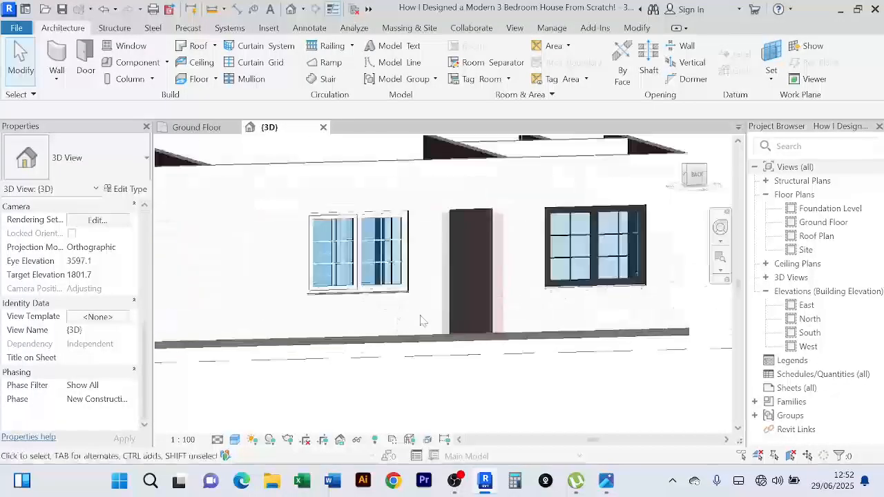
scroll(423, 321, down, 4)
shift+middle_drag(558, 389, 366, 371)
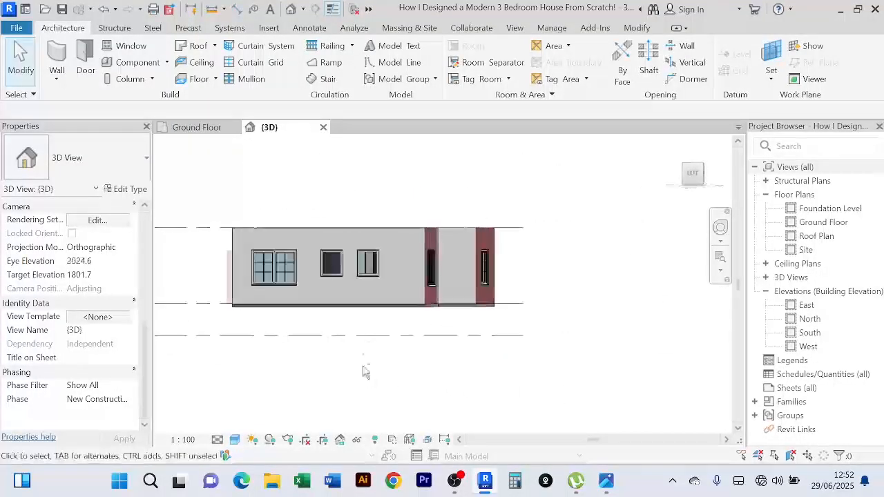
scroll(324, 290, up, 3)
scroll(329, 242, down, 1)
shift+middle_drag(330, 242, 308, 379)
scroll(547, 366, up, 2)
scroll(546, 367, down, 3)
shift+middle_drag(547, 367, 553, 405)
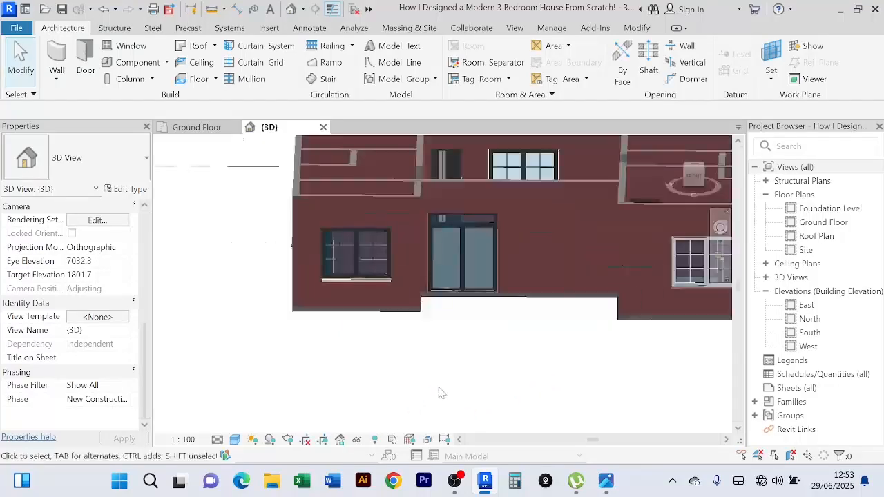
- Return to the Ground Floor plan and delete the 6900 and 6000 dimensions in the central living area
click(207, 128)
scroll(499, 389, down, 3)
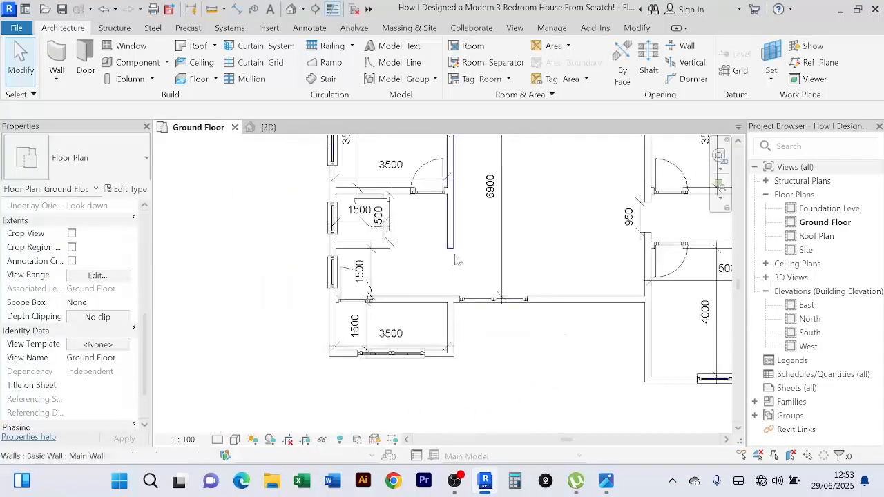
scroll(497, 376, down, 3)
scroll(652, 375, up, 4)
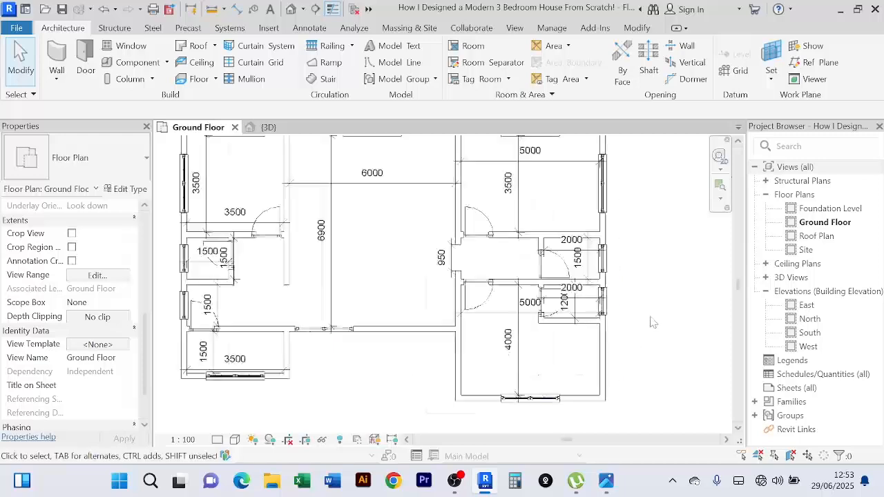
scroll(646, 311, down, 3)
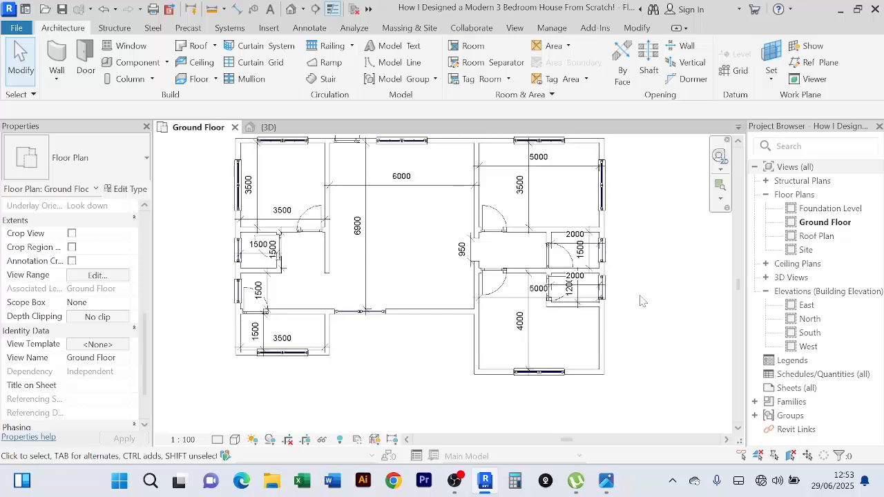
click(365, 280)
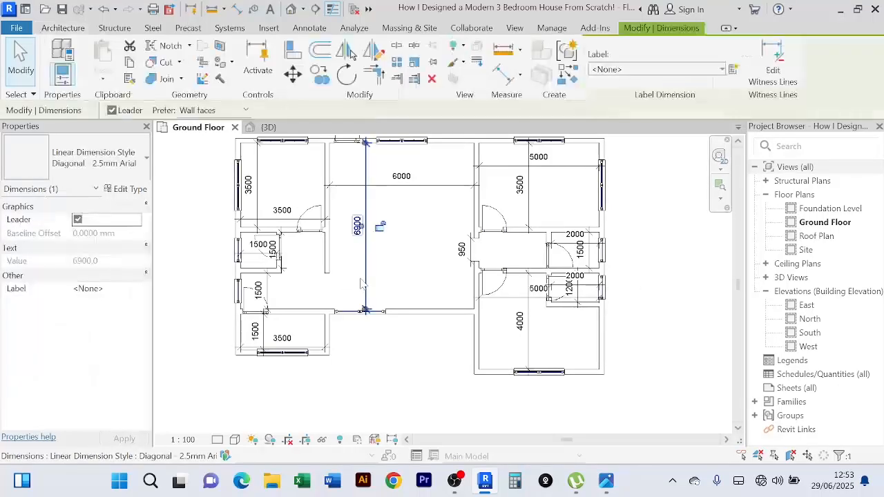
key(Delete)
click(370, 186)
key(Delete)
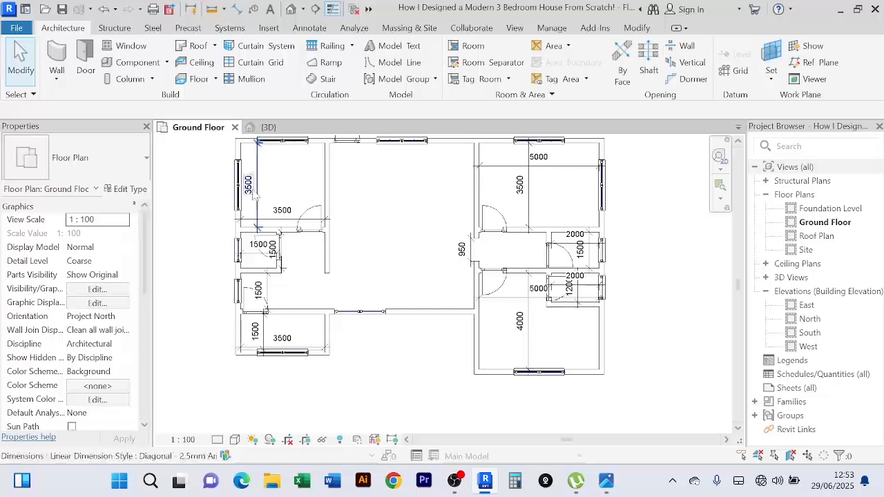
- Delete the two 3500 dimensions in the upper-left bedroom
click(255, 183)
key(Delete)
click(265, 221)
key(Delete)
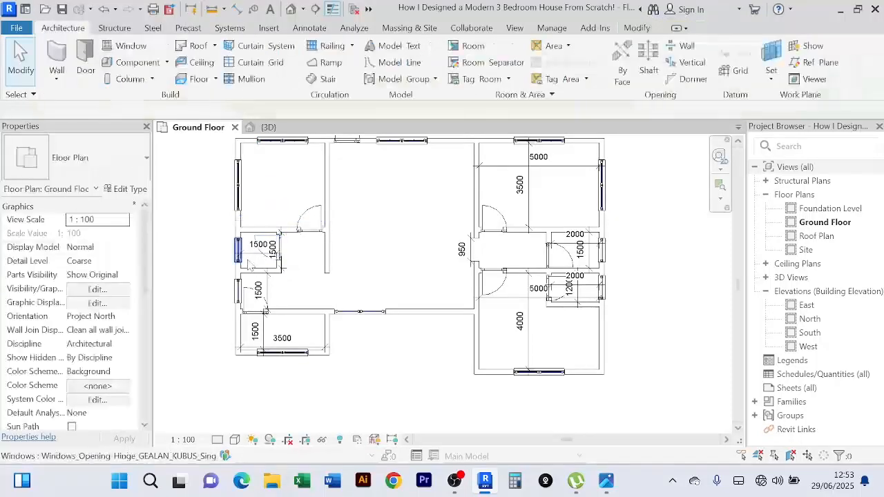
- Delete the horizontal and vertical 1500 dimensions in the small room directly below the upper-left bedroom
scroll(247, 259, up, 5)
click(251, 243)
key(Delete)
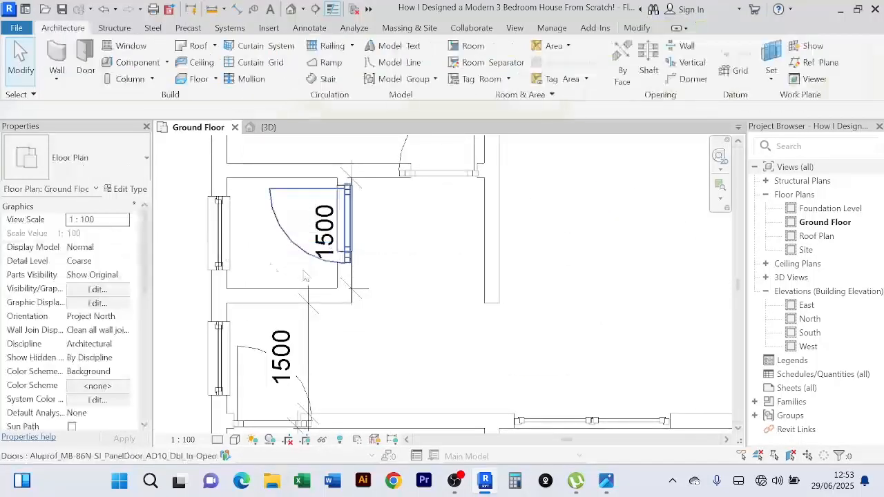
scroll(326, 231, up, 2)
click(327, 230)
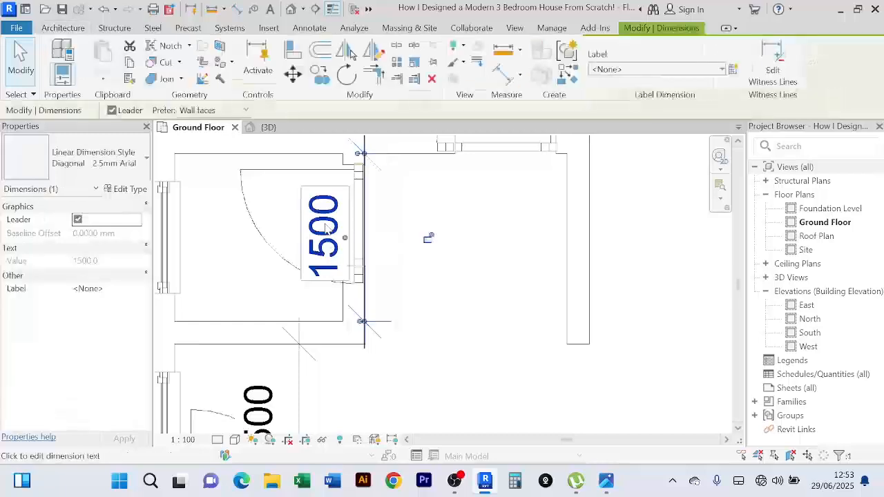
key(Delete)
- Delete the 1500 dimension in the second small room and the 1500 and 3500 dimensions in the lower-left room
scroll(416, 292, down, 3)
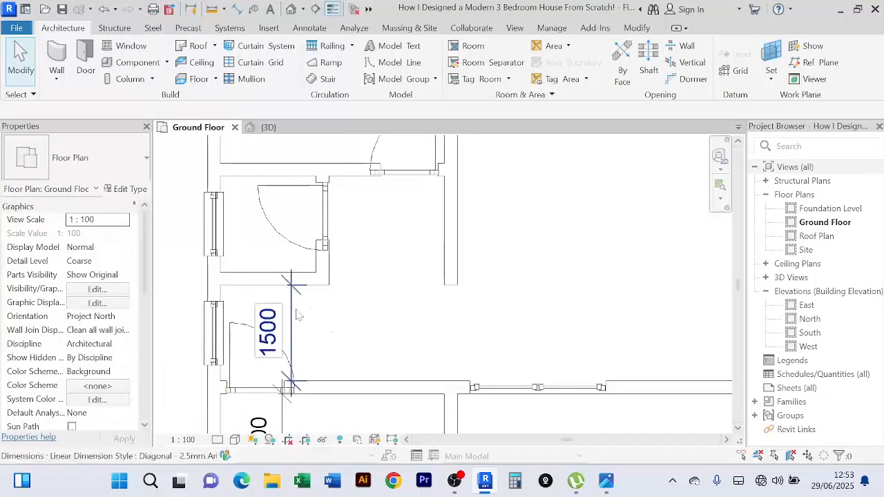
scroll(309, 313, down, 3)
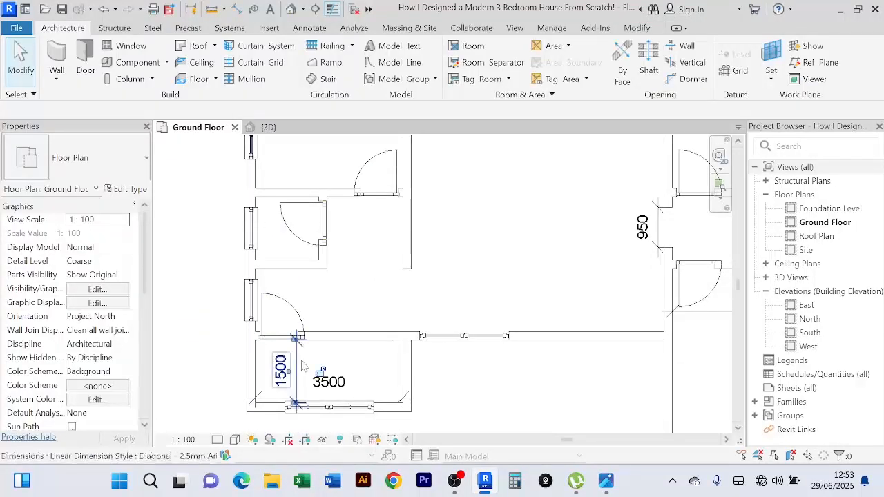
click(301, 358)
key(Delete)
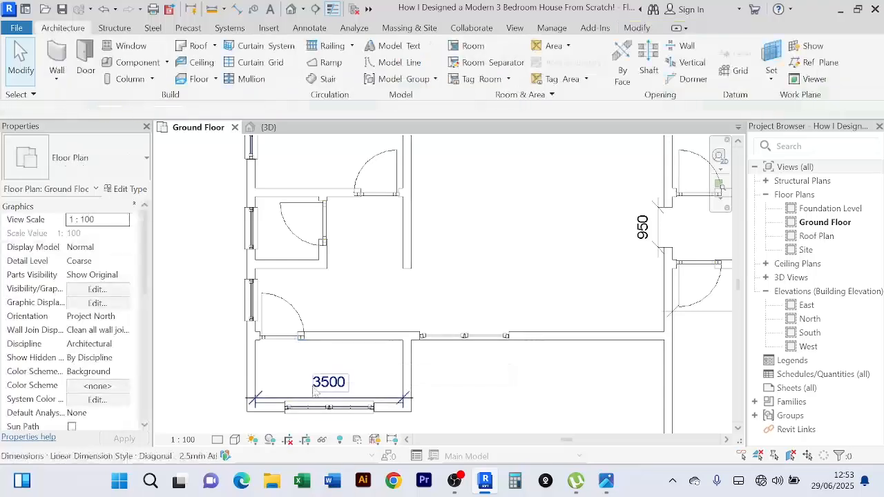
click(263, 398)
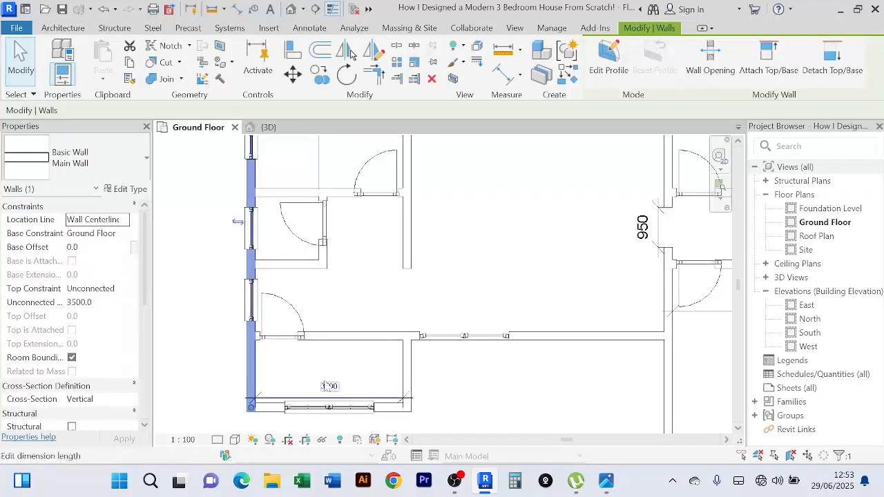
click(328, 387)
click(472, 408)
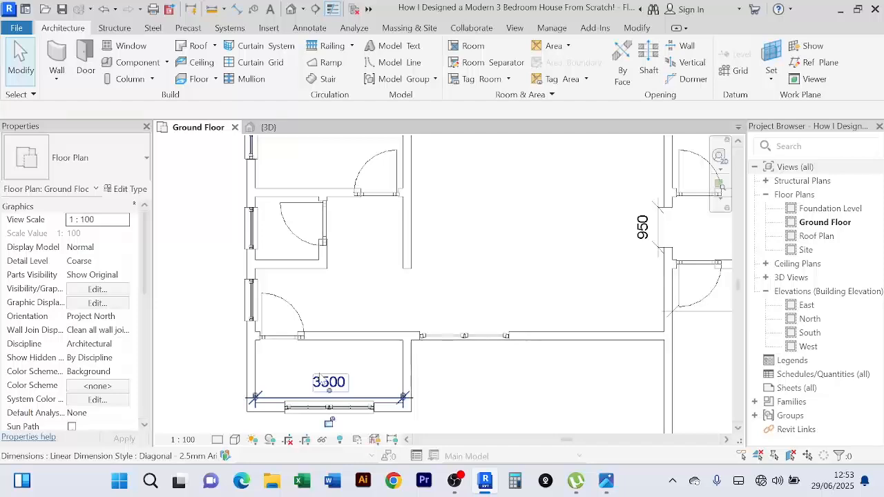
- Delete the 3500 and 5000 dimensions in the upper-right bedroom
scroll(322, 379, down, 5)
scroll(631, 237, up, 5)
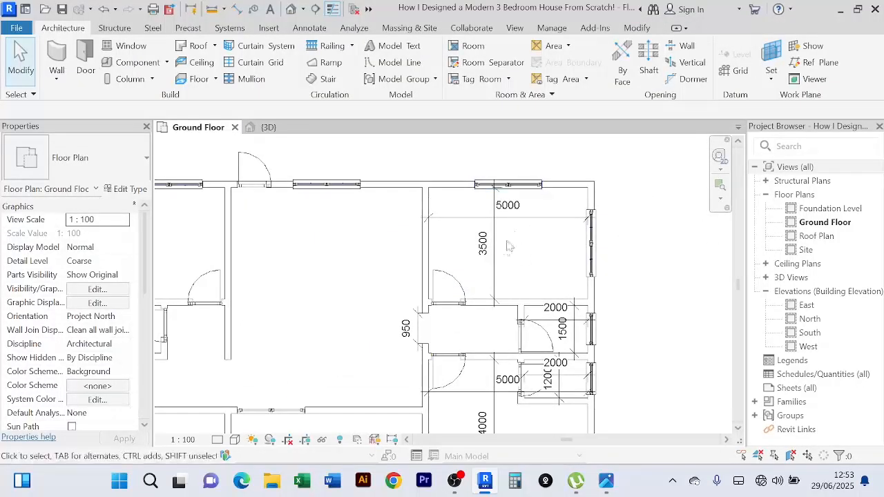
click(496, 253)
key(Delete)
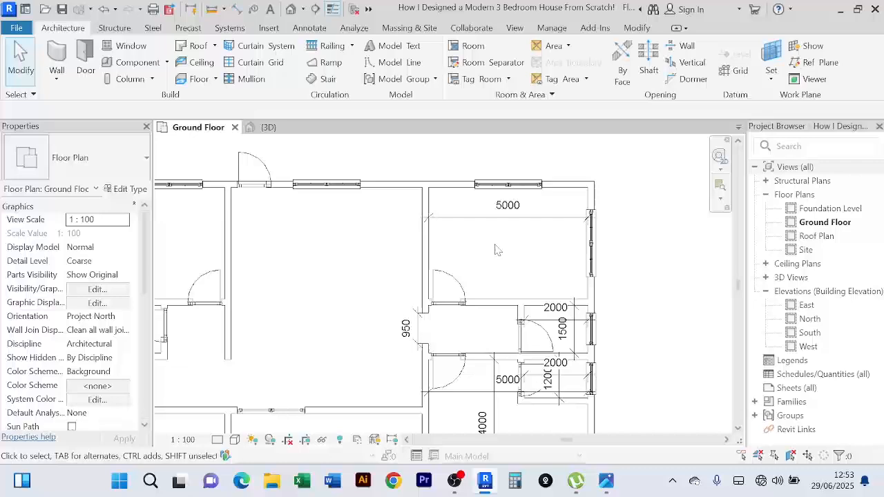
click(450, 228)
key(Delete)
- Delete the 2000 and 1500 dimensions in the larger of the two small rooms on the plan's right side
scroll(565, 324, down, 2)
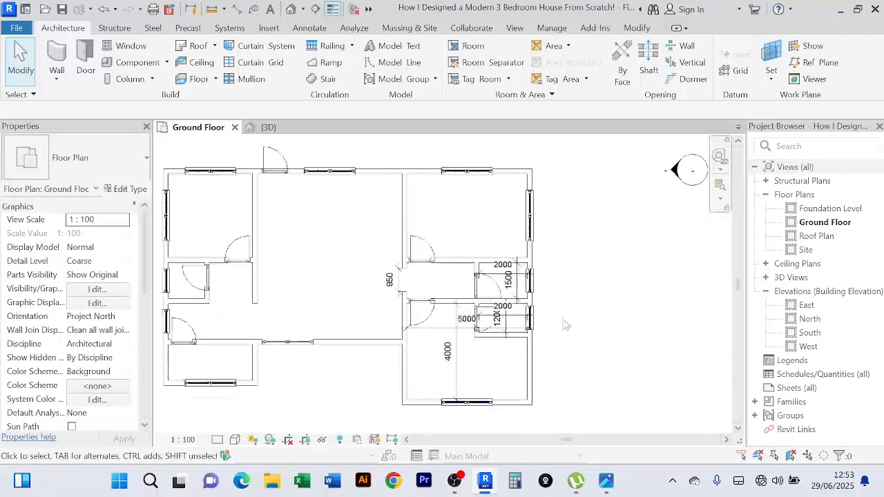
scroll(540, 299, up, 3)
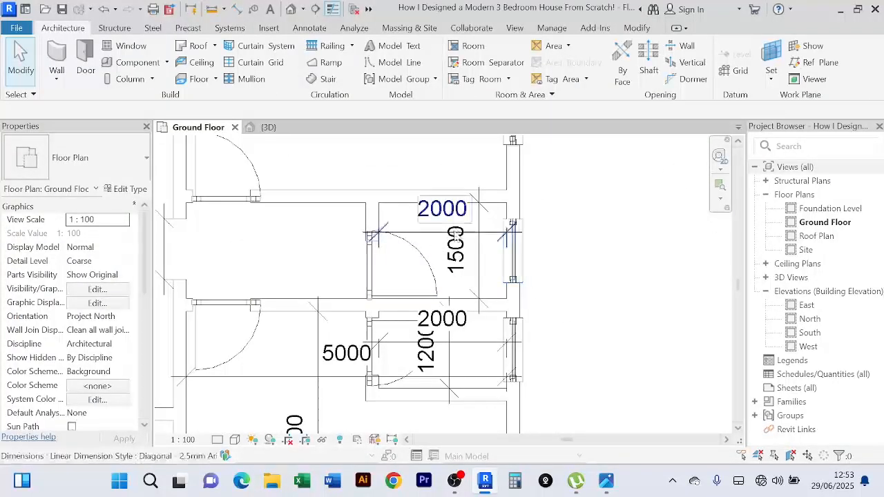
scroll(455, 236, up, 1)
click(462, 216)
key(Delete)
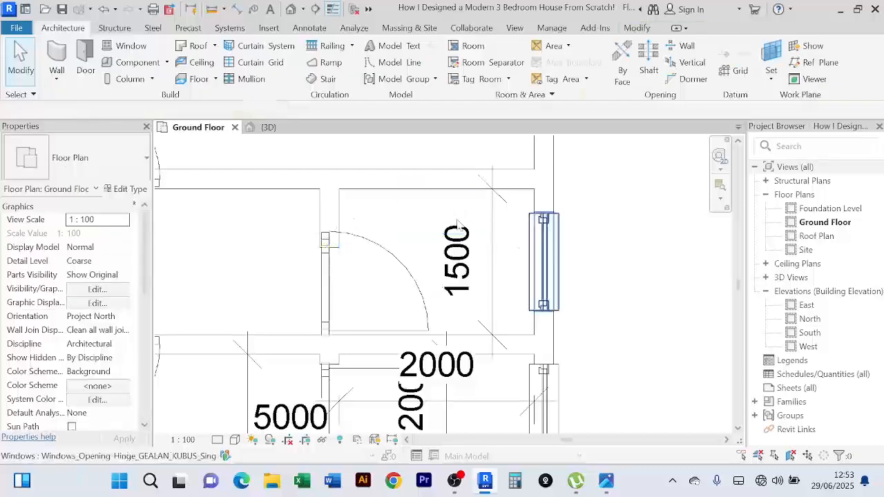
click(458, 256)
key(Delete)
- Delete the 2000 and 1200 dimensions in the smaller room beside the lower-right bedroom
scroll(459, 244, down, 2)
scroll(477, 304, up, 3)
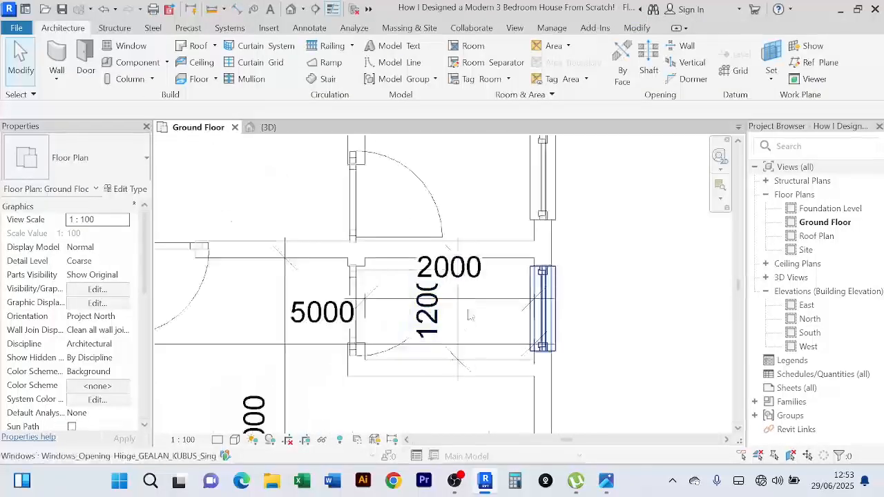
click(480, 304)
key(Delete)
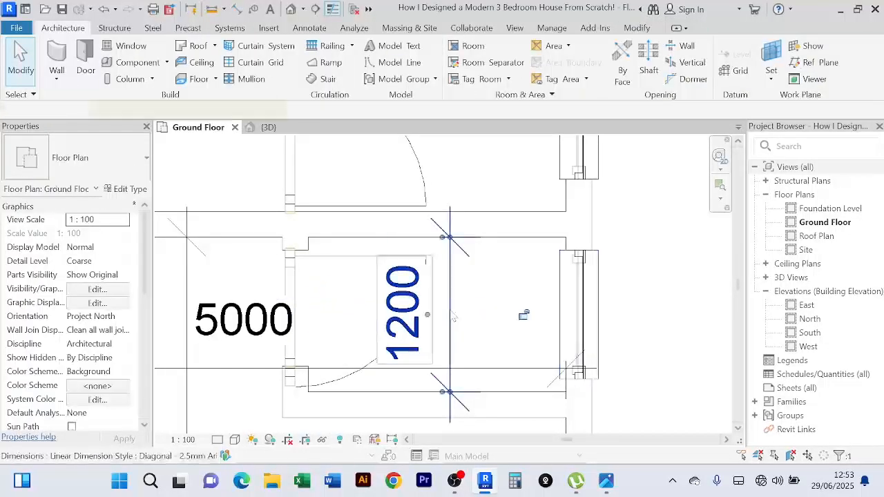
- Delete the 5000 dimension across the lower-right bedroom
scroll(464, 308, down, 2)
click(303, 349)
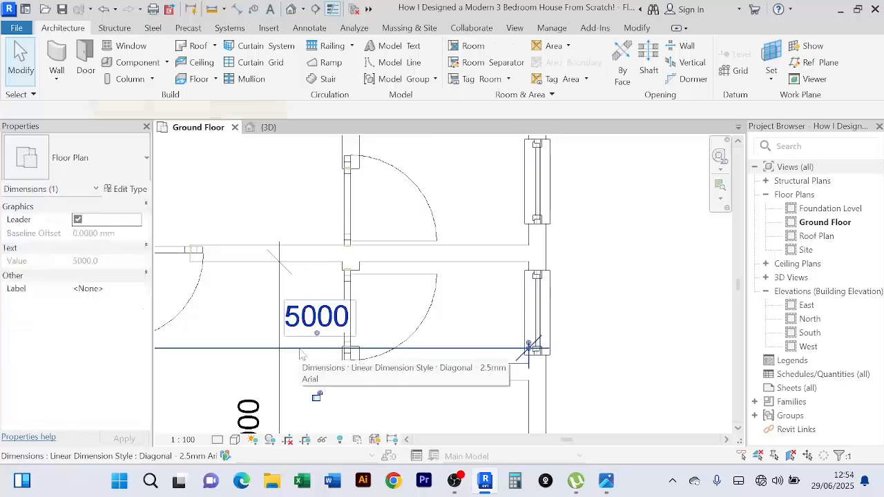
- Delete the horizontal 5000 dimension and the vertical dimension beside it from the Ground Floor plan
key(Delete)
click(280, 346)
scroll(288, 344, down, 2)
key(Delete)
scroll(387, 324, down, 3)
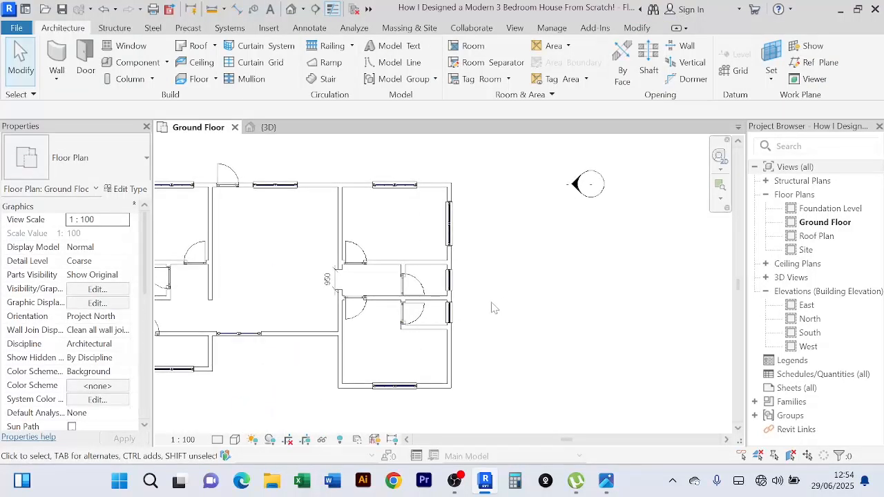
scroll(493, 308, down, 1)
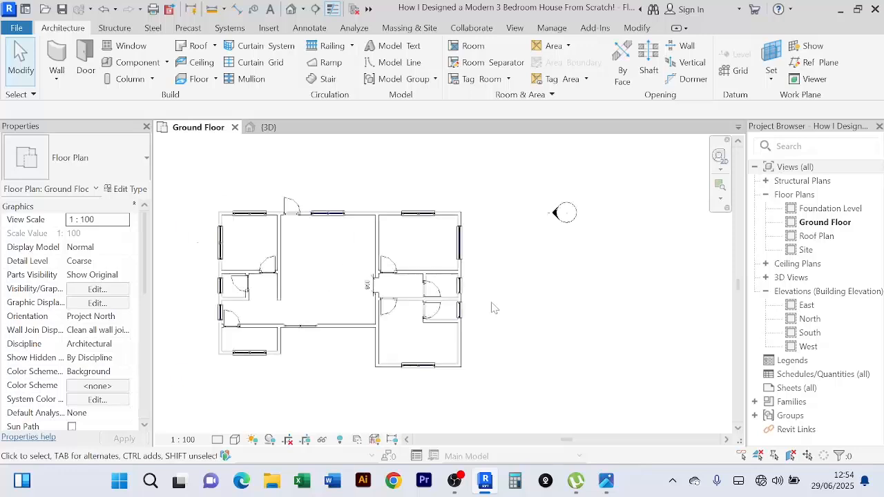
- Examine the Ground Floor plan, checking the room layout, doors, windows and the open living area
middle_drag(493, 308, 519, 279)
scroll(413, 310, up, 2)
scroll(565, 274, up, 1)
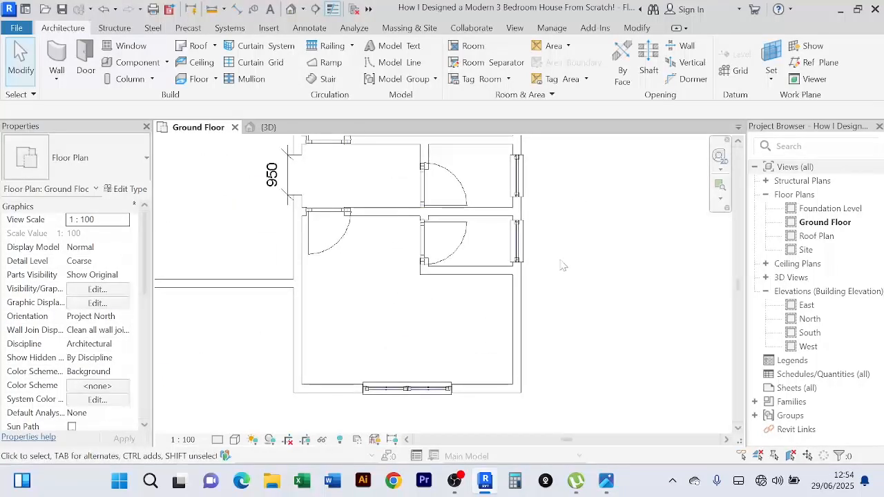
scroll(563, 265, down, 2)
scroll(599, 338, down, 2)
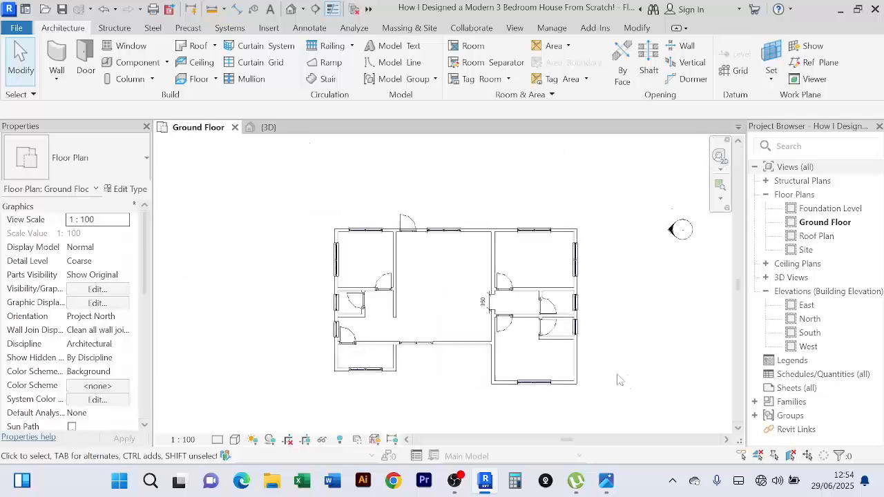
middle_drag(681, 229, 671, 184)
scroll(600, 354, up, 2)
scroll(596, 348, down, 3)
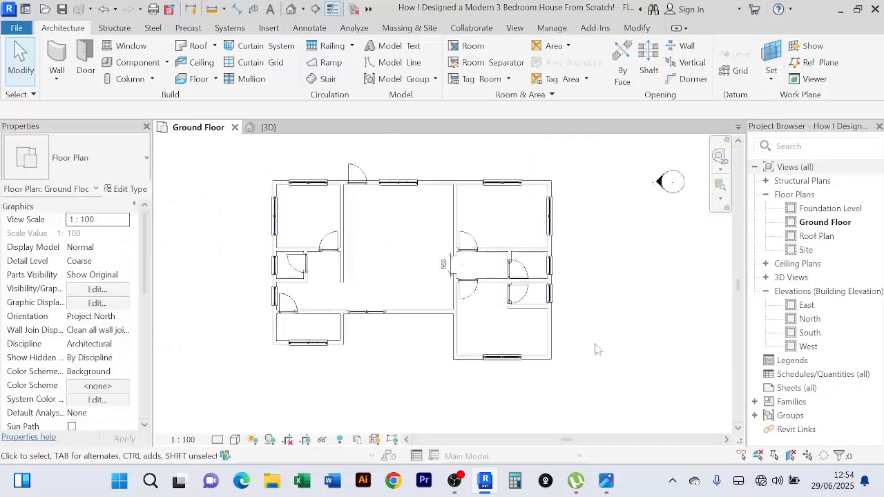
middle_drag(551, 333, 552, 344)
scroll(418, 304, up, 4)
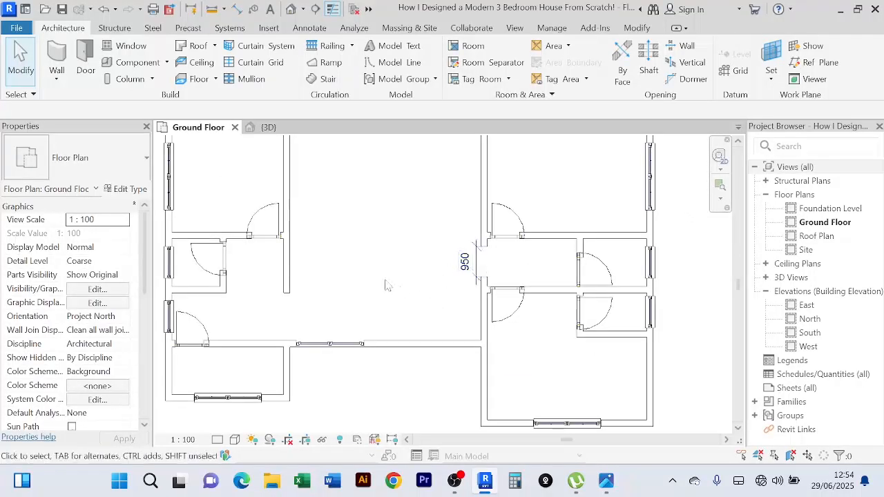
scroll(380, 276, down, 2)
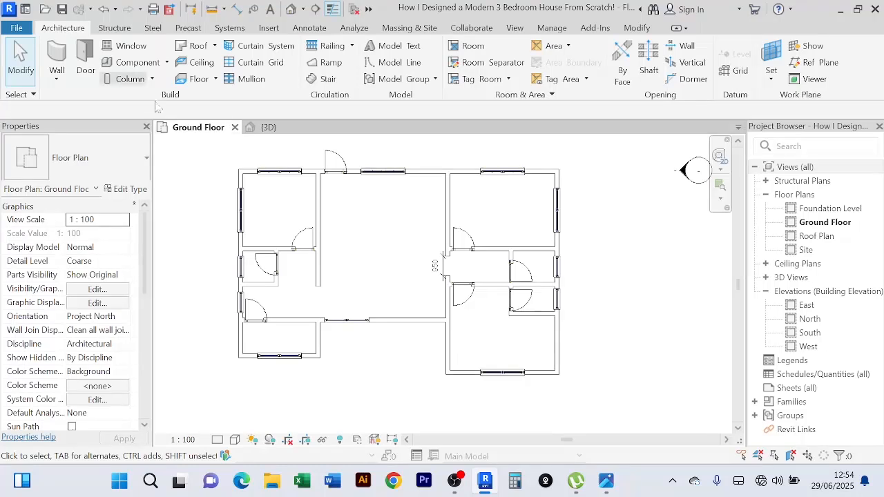
scroll(403, 279, up, 3)
scroll(400, 280, down, 3)
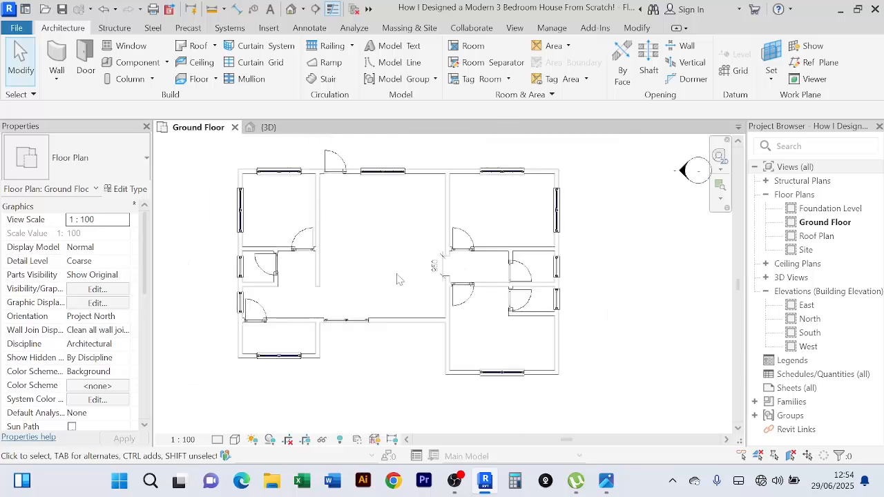
middle_drag(399, 280, 391, 278)
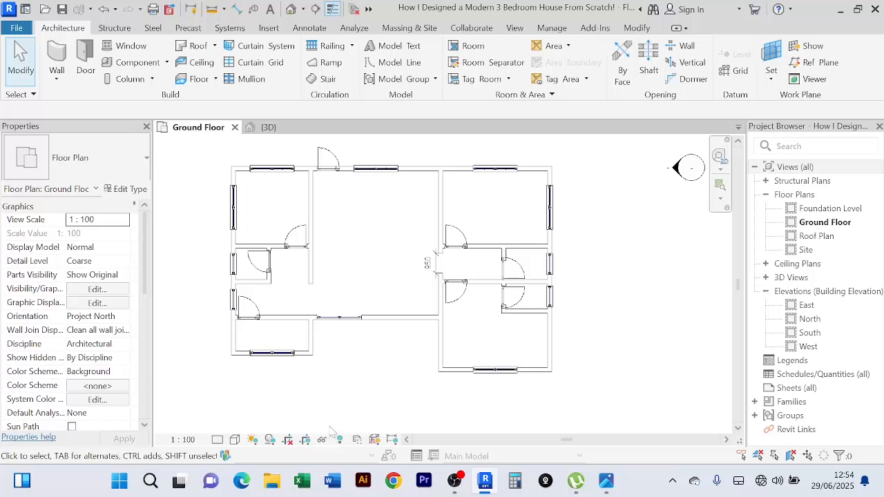
- Switch to File Explorer, open the REVIT LIBRARIES folder on New Volume (D:) and browse its family files
click(275, 484)
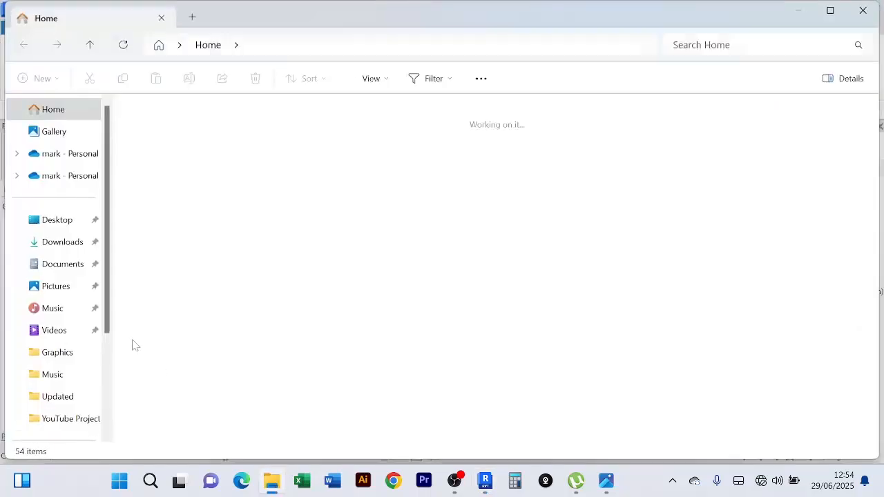
scroll(68, 392, down, 3)
click(70, 370)
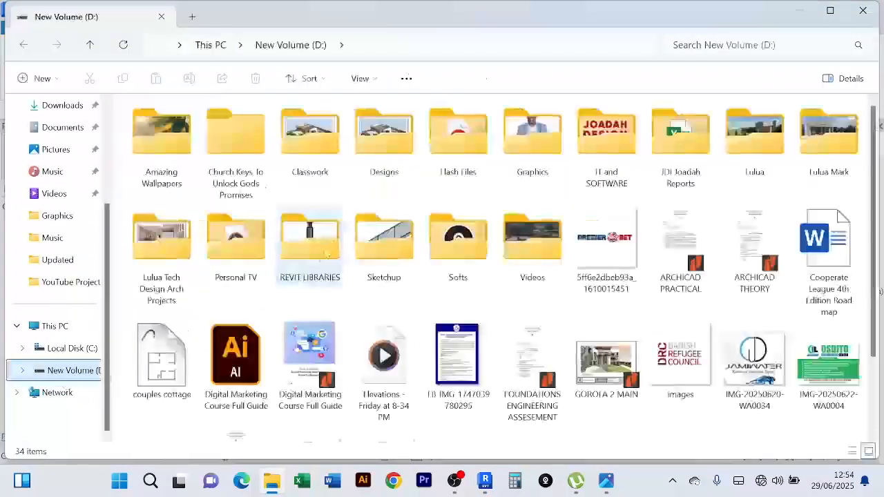
click(325, 247)
double_click(325, 247)
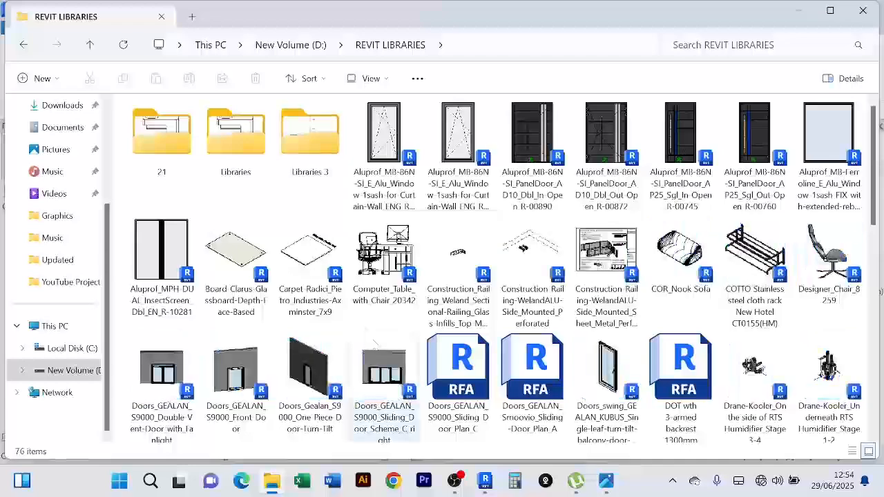
scroll(501, 328, down, 5)
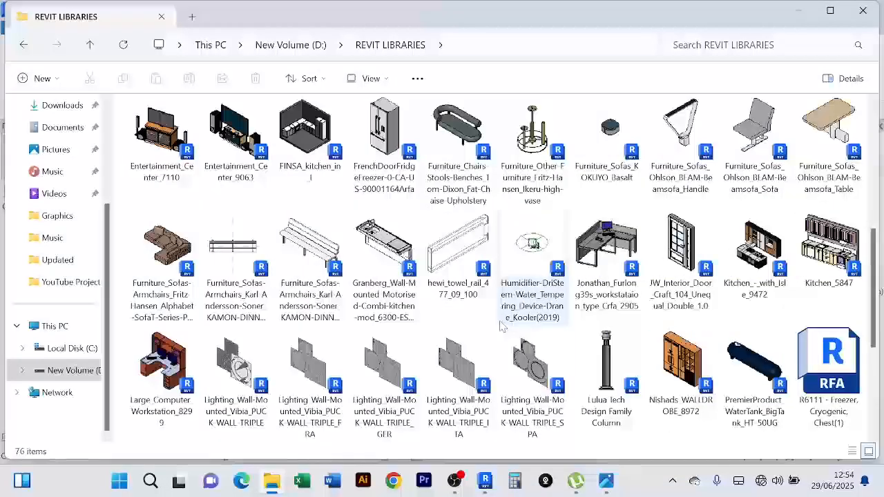
scroll(503, 327, down, 3)
scroll(502, 326, up, 10)
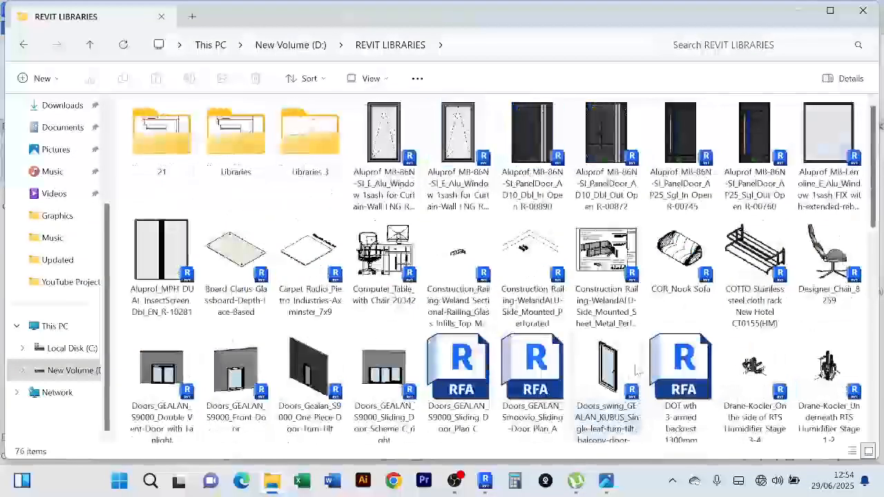
- Search REVIT LIBRARIES for "seat" and view the contents of the Seating folder under Libraries 3\UK\Furniture
click(739, 44)
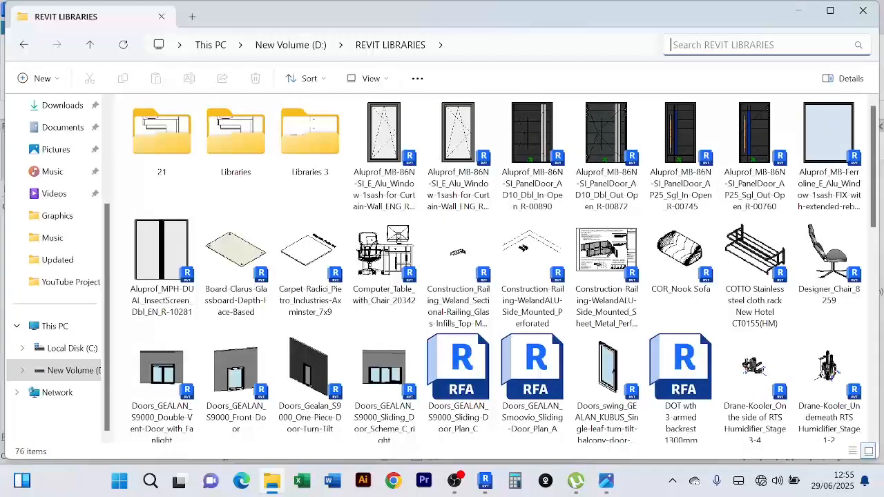
text(seat)
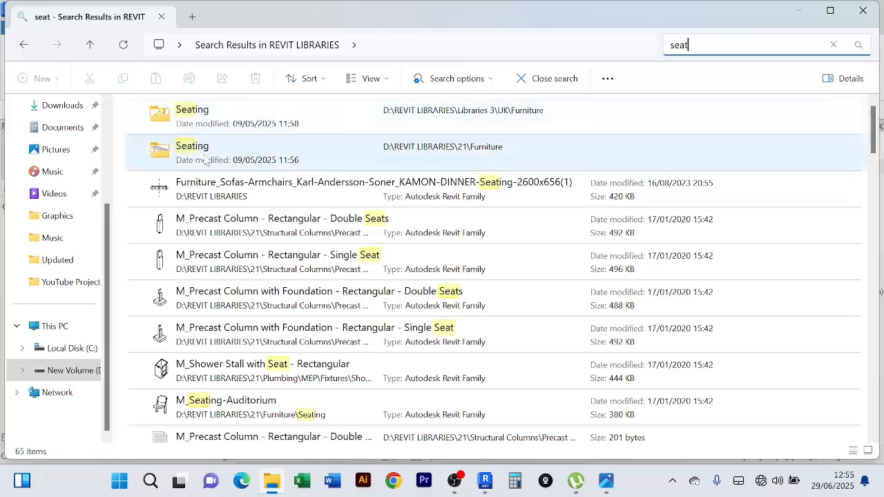
right_click(214, 121)
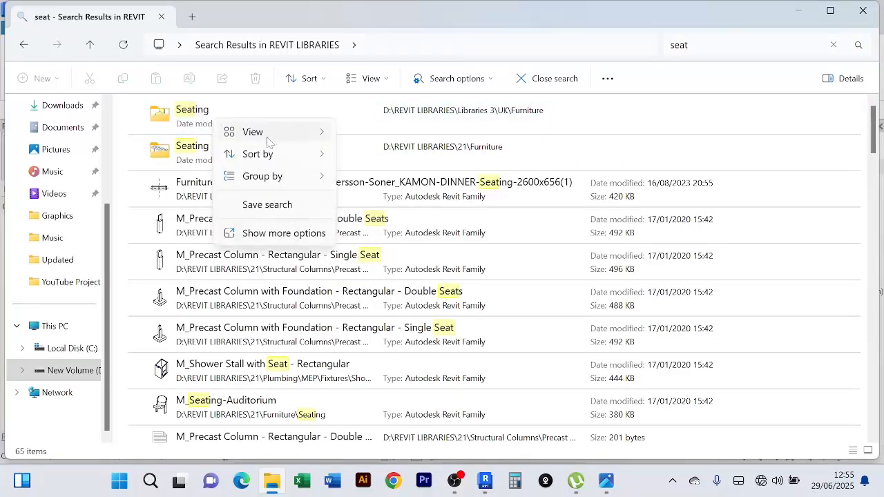
click(193, 118)
right_click(193, 118)
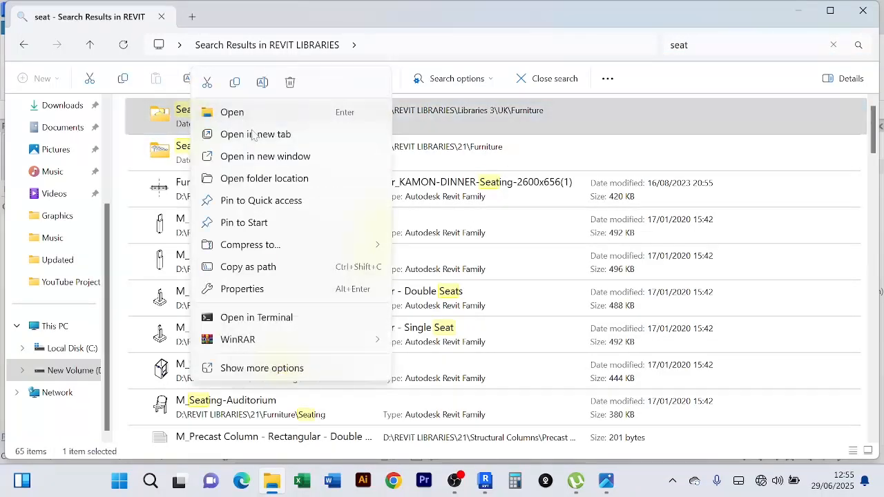
click(290, 183)
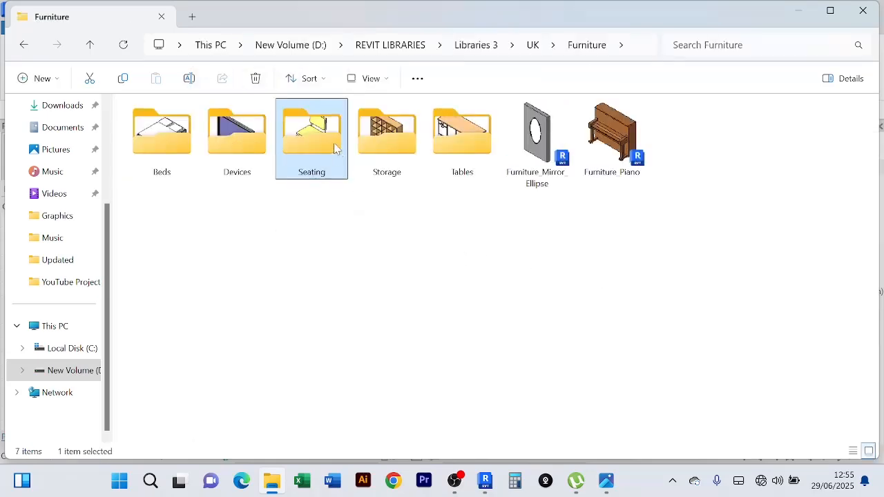
double_click(335, 148)
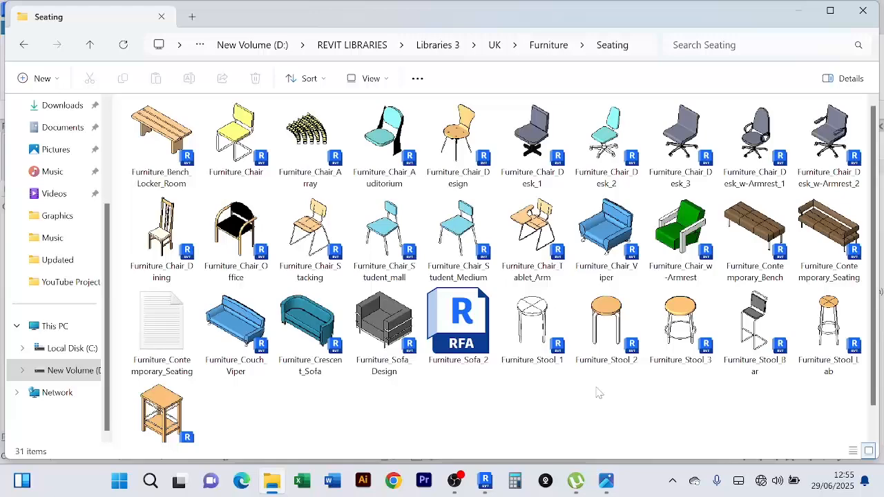
- Go back up from the Seating folder through Furniture and UK to the REVIT LIBRARIES folder
click(90, 45)
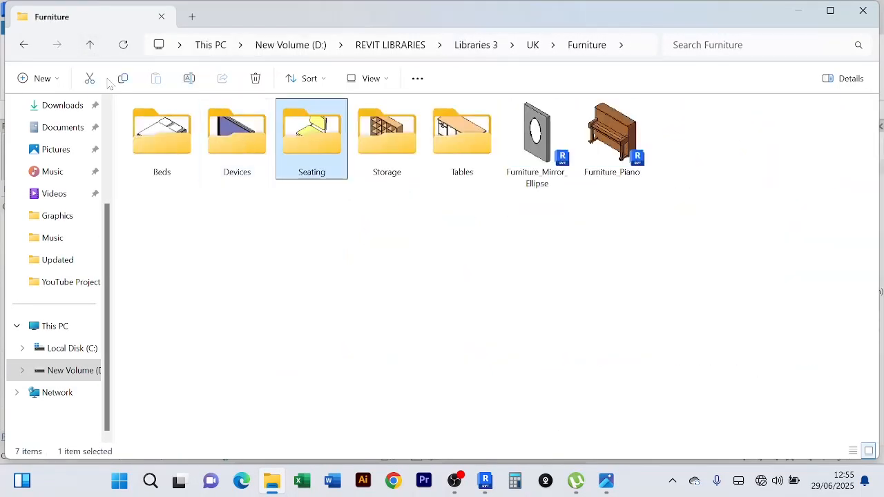
click(90, 45)
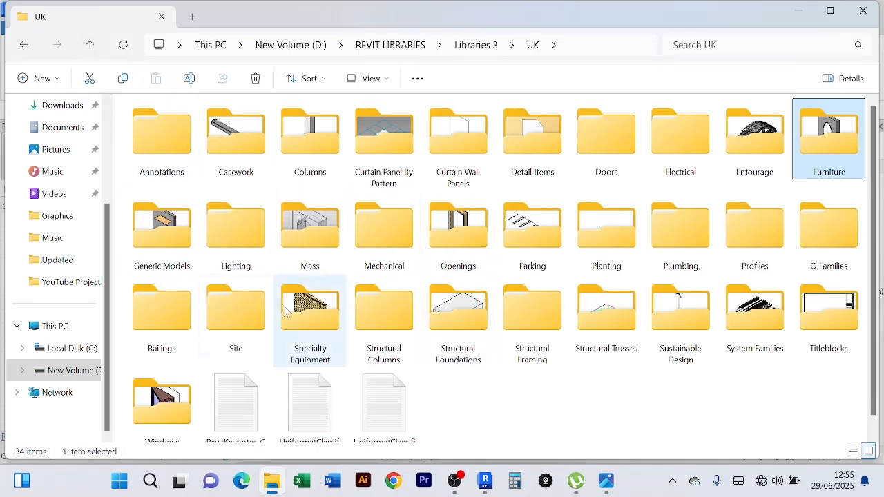
scroll(287, 311, down, 1)
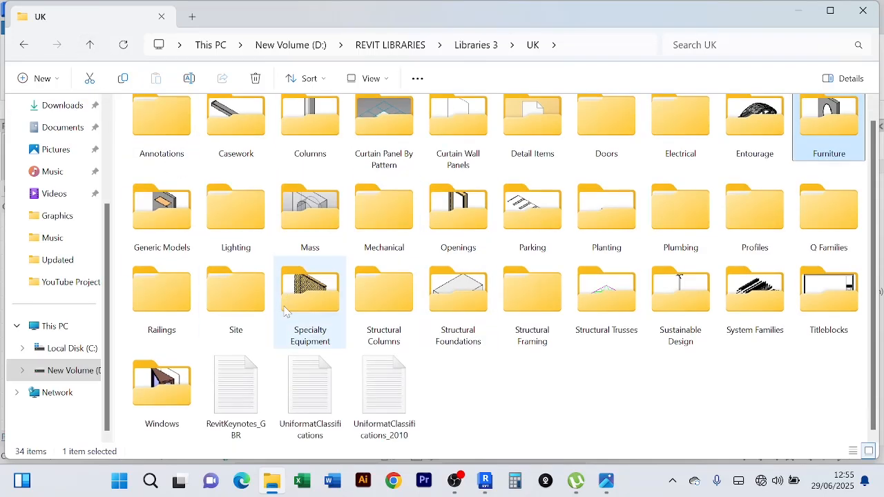
click(90, 46)
click(89, 45)
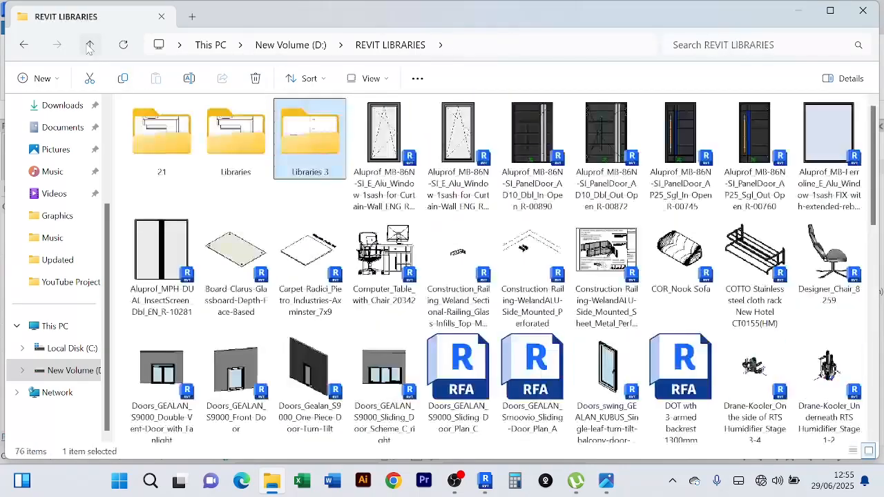
- Search REVIT LIBRARIES for "seat" again and open the Seating folder located under 21\Furniture
click(740, 45)
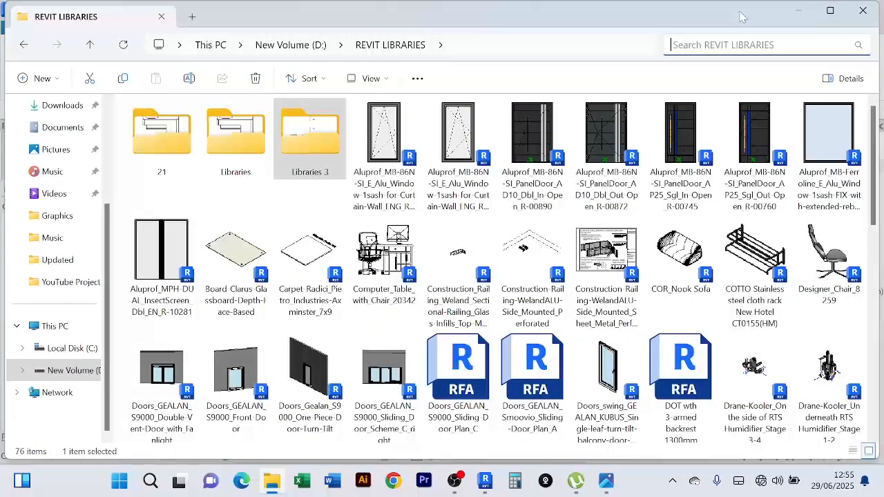
text(seA)
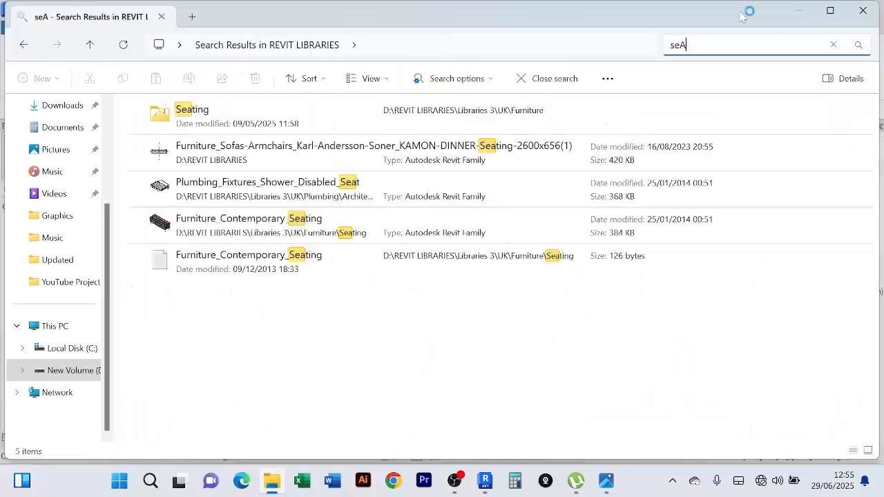
key(BackSpace)
text(at)
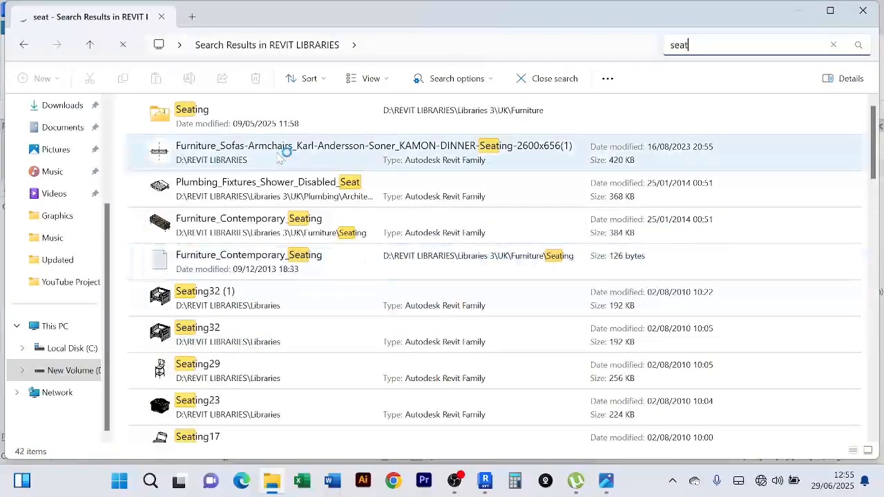
scroll(281, 208, down, 5)
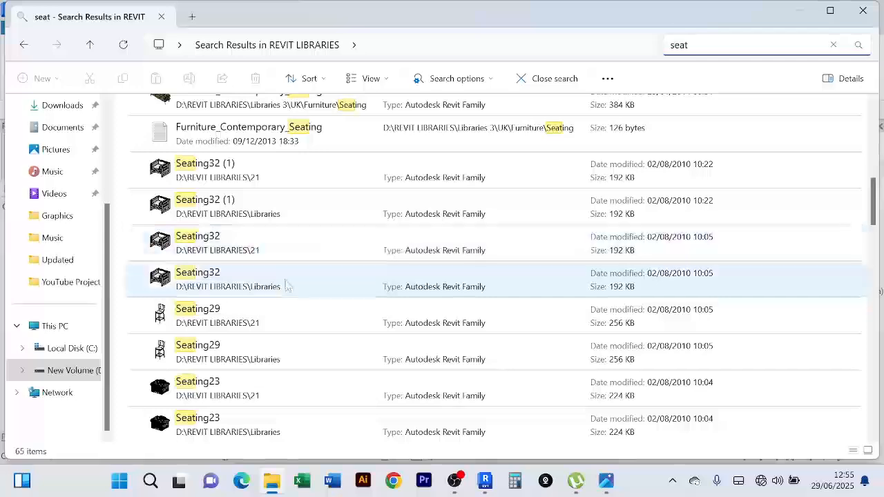
scroll(282, 288, down, 5)
scroll(283, 288, up, 10)
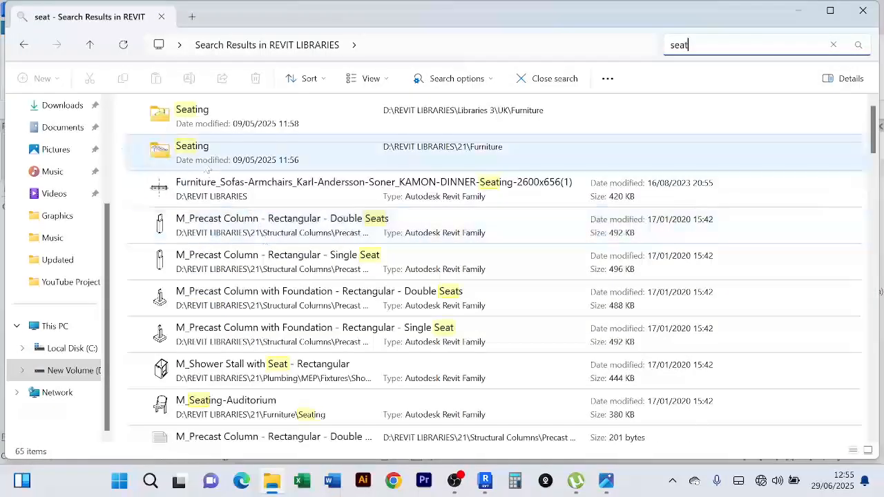
right_click(205, 168)
click(311, 178)
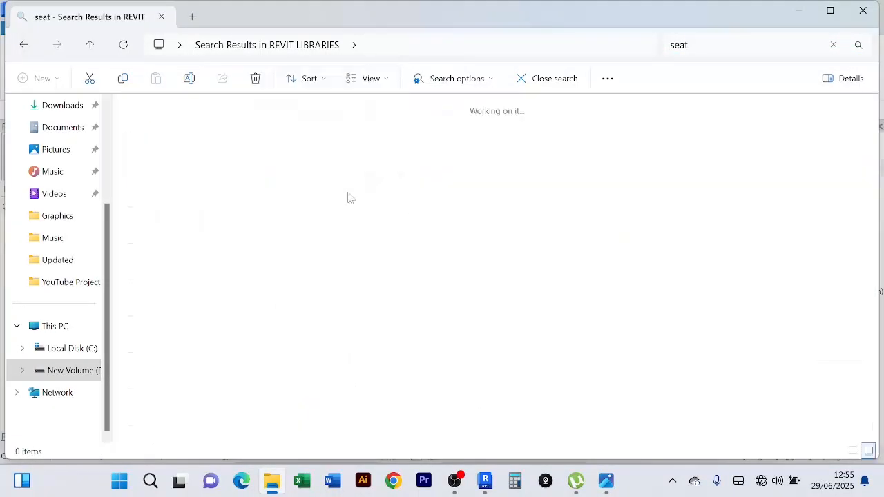
double_click(250, 143)
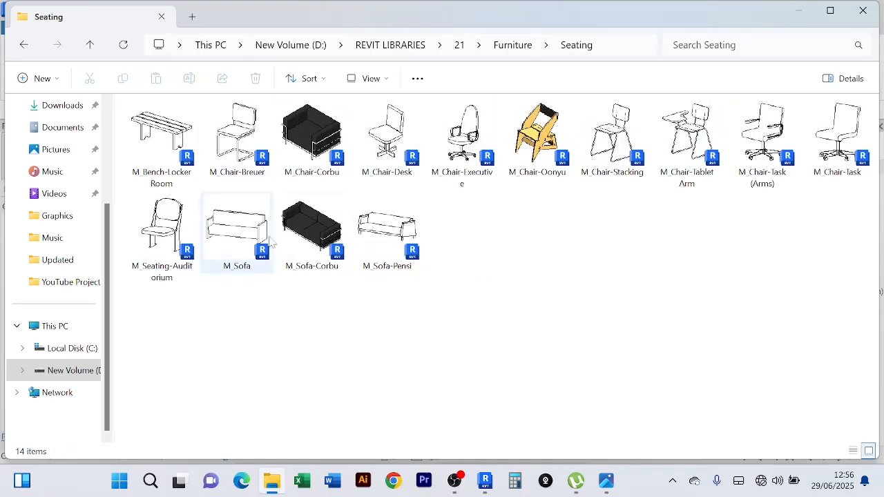
- Open the M_Sofa-Corbu family in Revit, upgrading it to Revit 2024, and load it into the house project
click(319, 223)
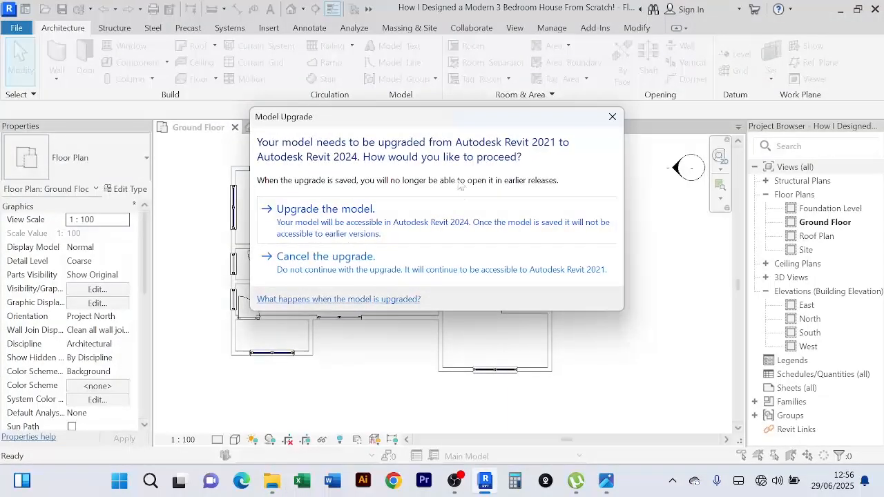
click(342, 223)
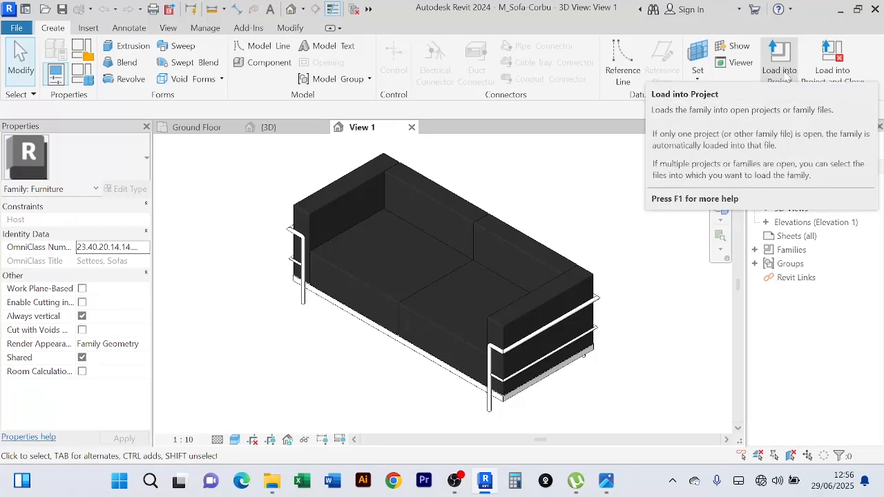
click(785, 72)
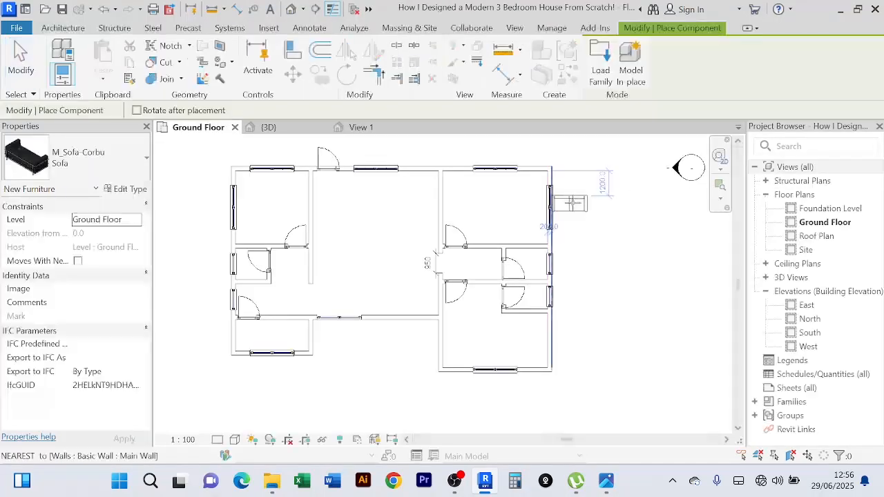
scroll(391, 290, up, 2)
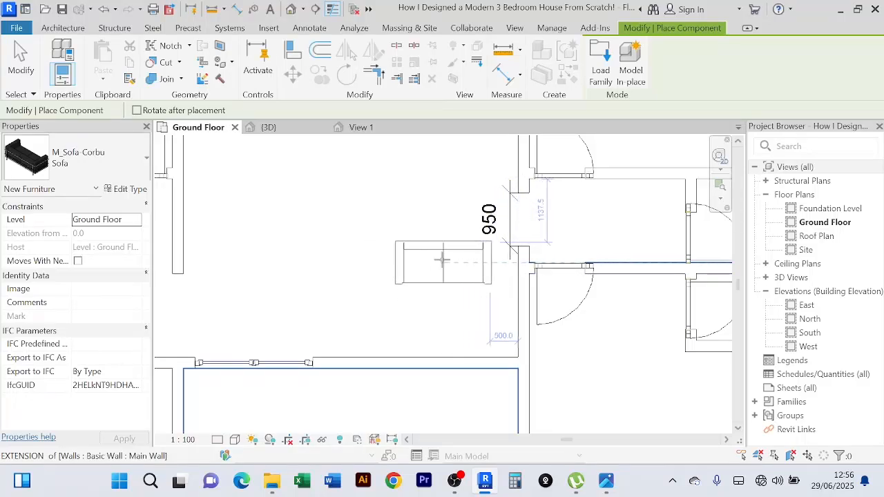
- Place an M_Sofa-Corbu about 600 mm from the living area's east wall and a second one, rotated 90 degrees, about 2500 mm from the west wall
click(437, 260)
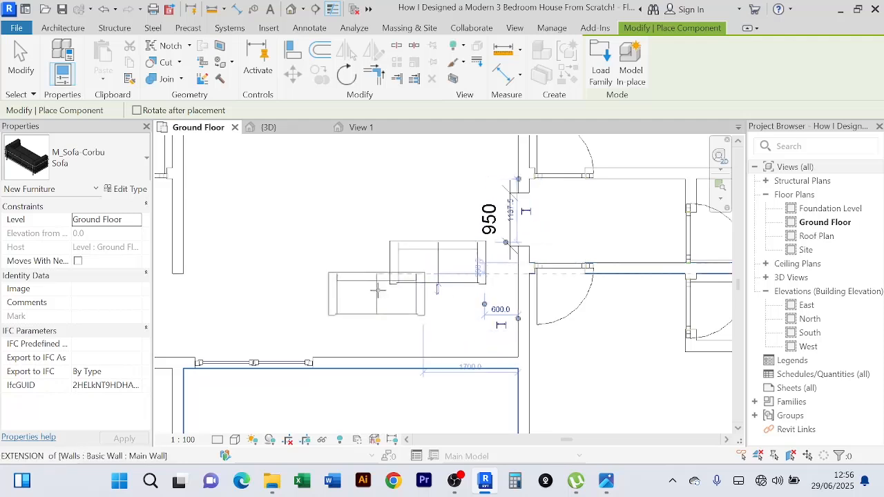
key(space)
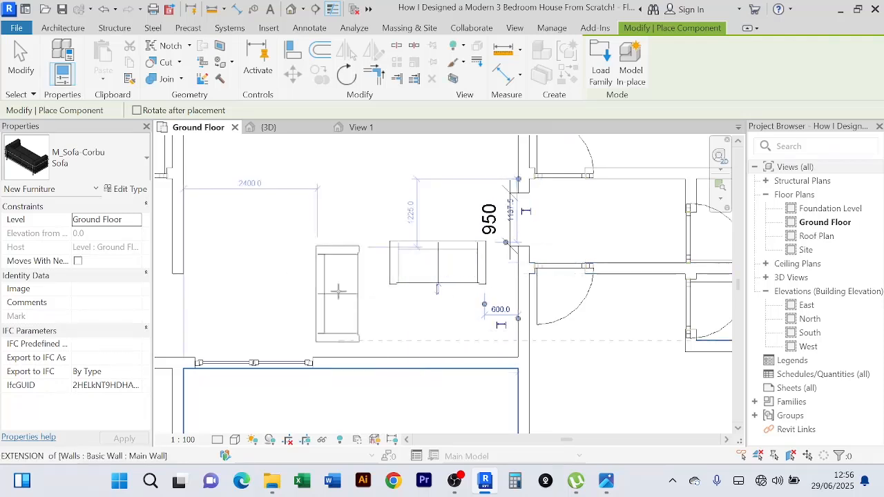
click(344, 289)
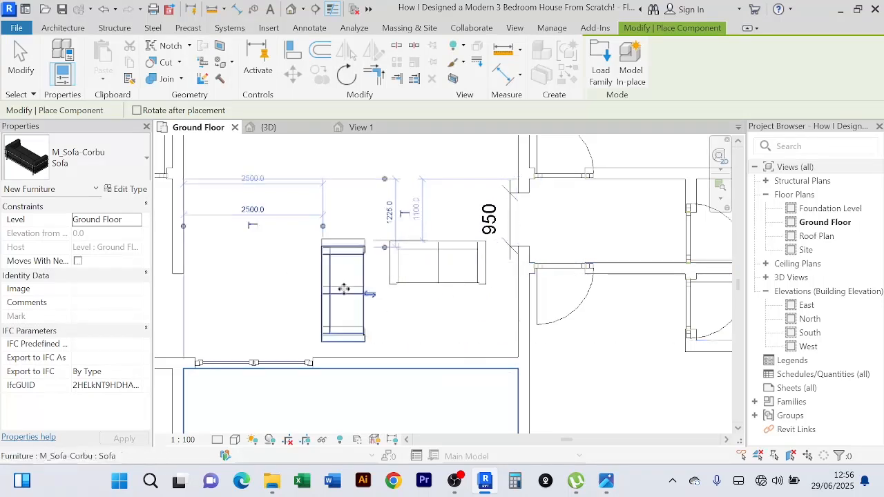
right_click(373, 202)
click(409, 208)
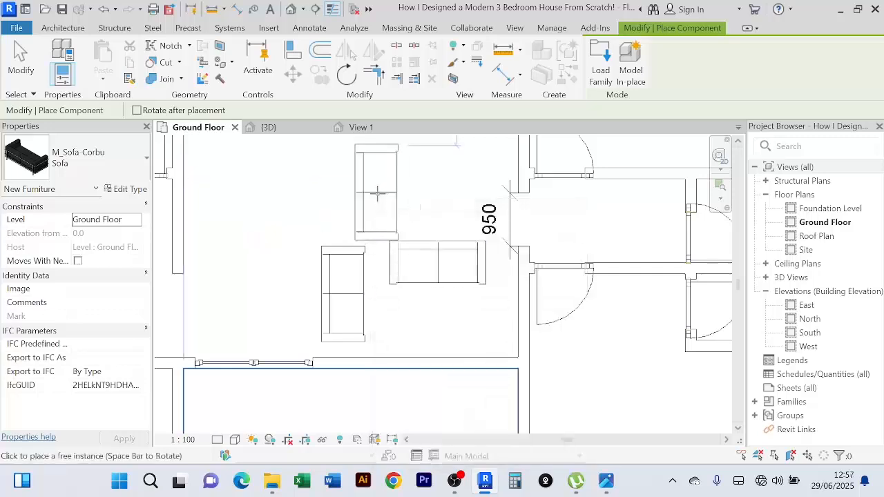
right_click(379, 199)
click(412, 205)
right_click(378, 198)
- Align the top edge of the rotated sofa with the top edge of the horizontal sofa on the ground floor plan
scroll(379, 200, up, 2)
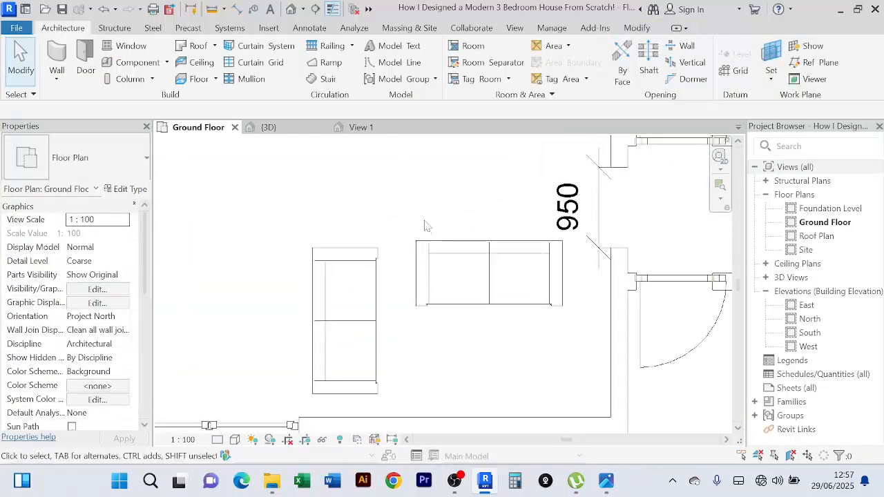
click(438, 247)
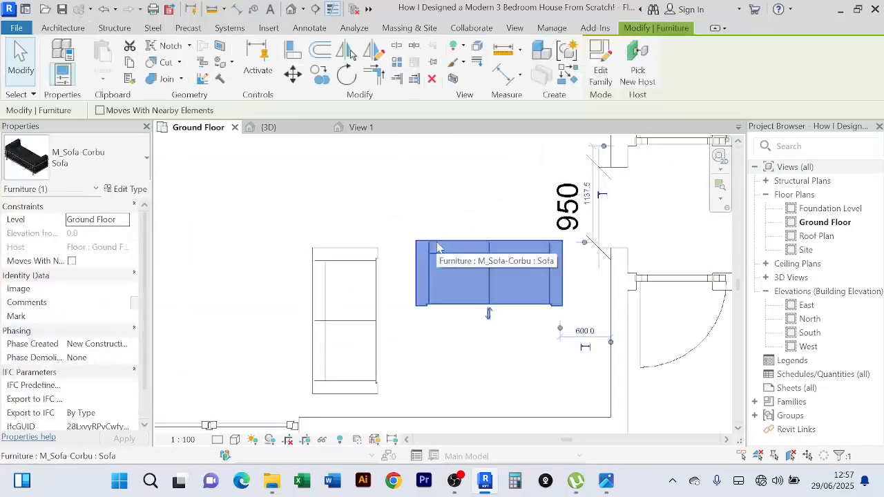
click(293, 52)
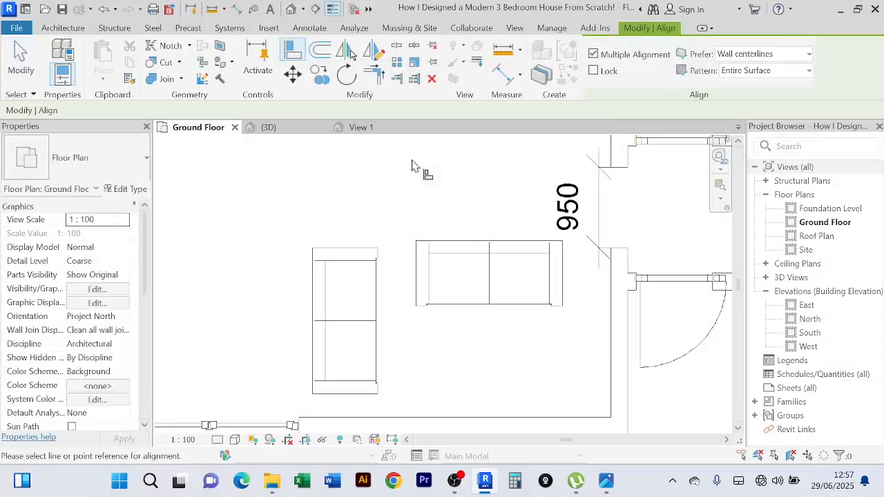
click(451, 242)
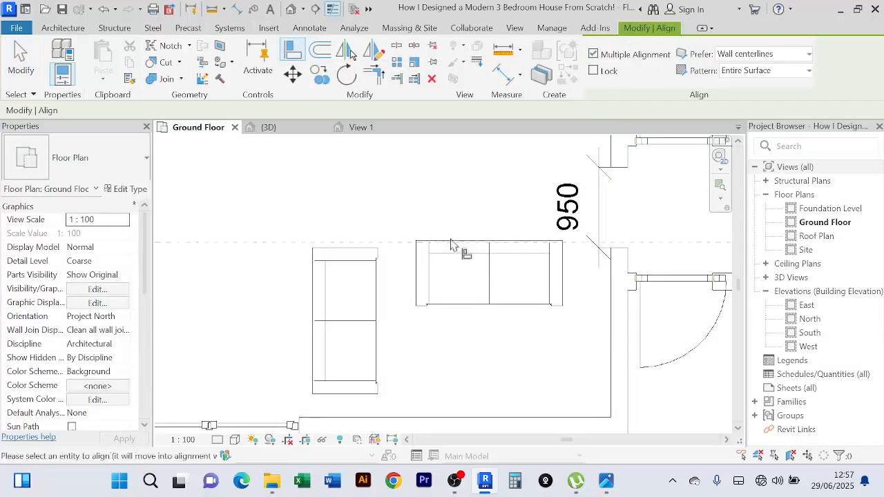
click(361, 250)
right_click(374, 196)
click(374, 195)
scroll(374, 196, down, 3)
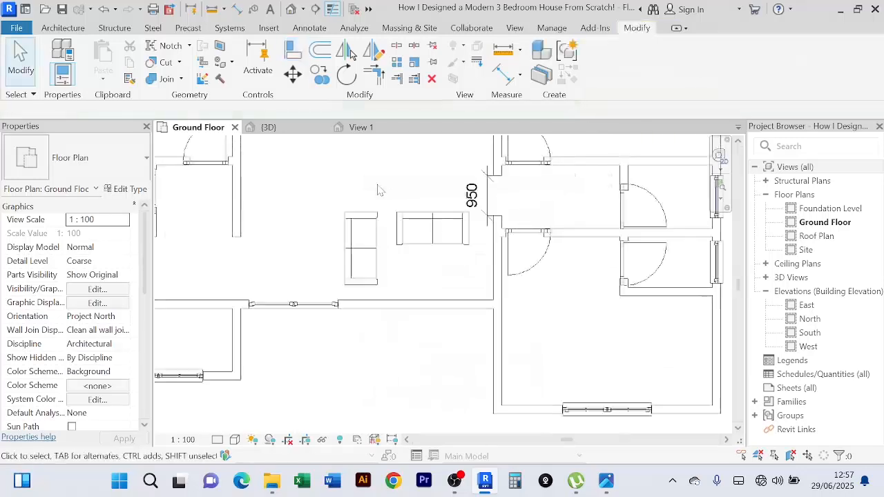
- Inspect the two placed sofas in the 3D view from above and from several angles
click(266, 127)
shift+middle_drag(499, 333, 539, 374)
scroll(528, 233, up, 5)
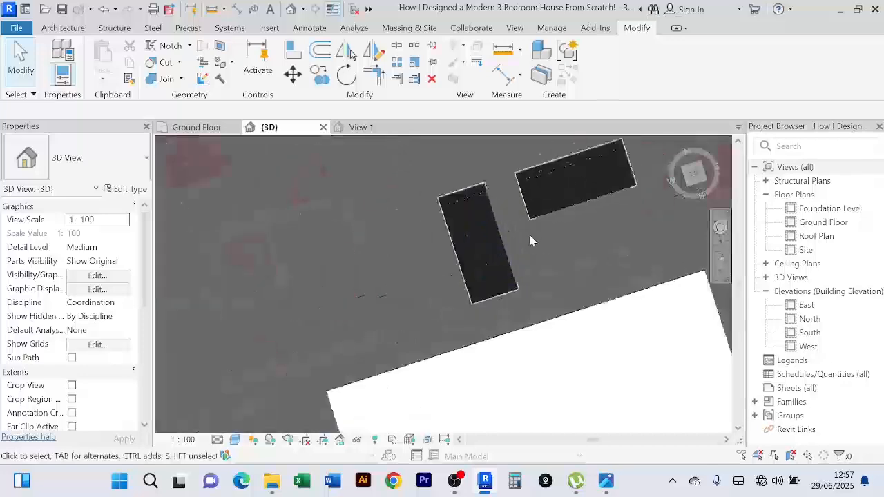
scroll(531, 240, down, 2)
shift+middle_drag(533, 240, 582, 159)
shift+middle_drag(311, 304, 361, 270)
shift+middle_drag(348, 377, 418, 371)
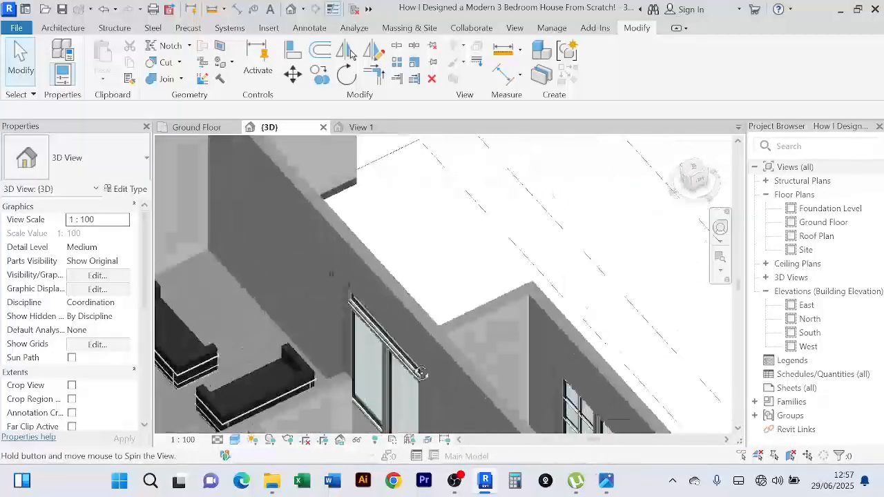
shift+middle_drag(254, 316, 318, 300)
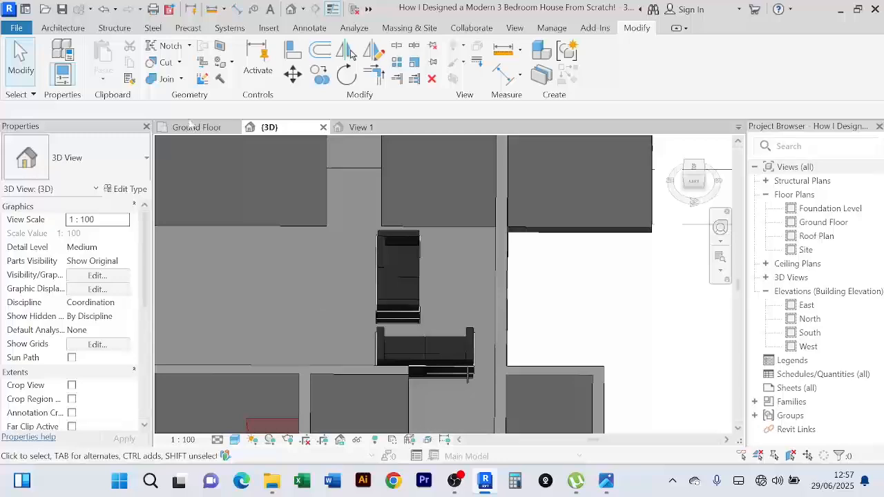
- Return to the Ground Floor plan and examine the sofa layout within the living area and surrounding rooms
key(ctrl+Tab)
scroll(449, 318, down, 3)
scroll(410, 364, up, 3)
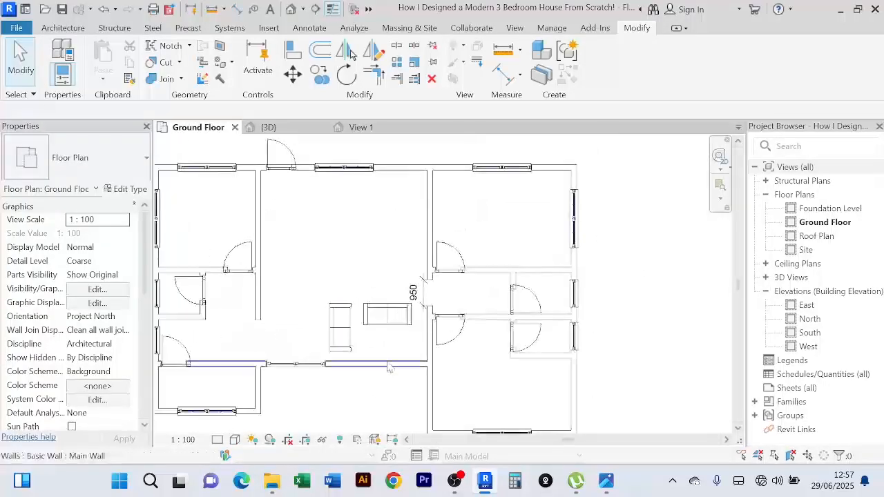
scroll(391, 349, down, 1)
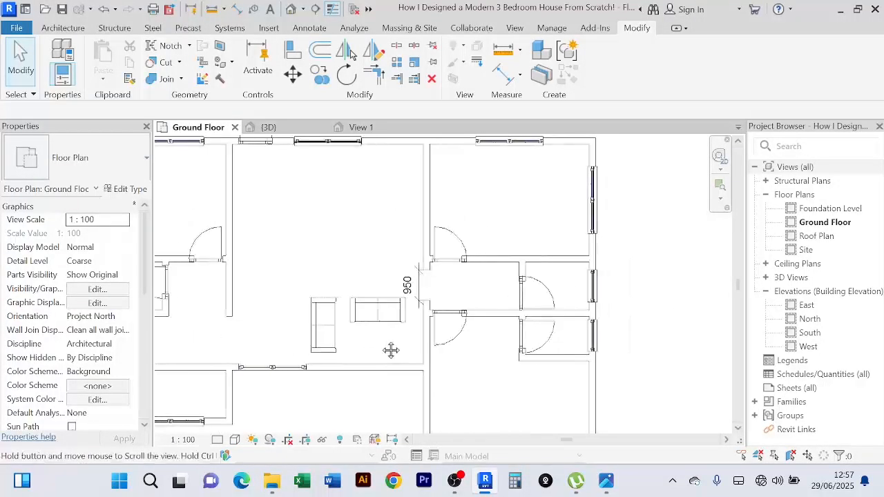
middle_drag(392, 349, 368, 277)
scroll(358, 281, up, 1)
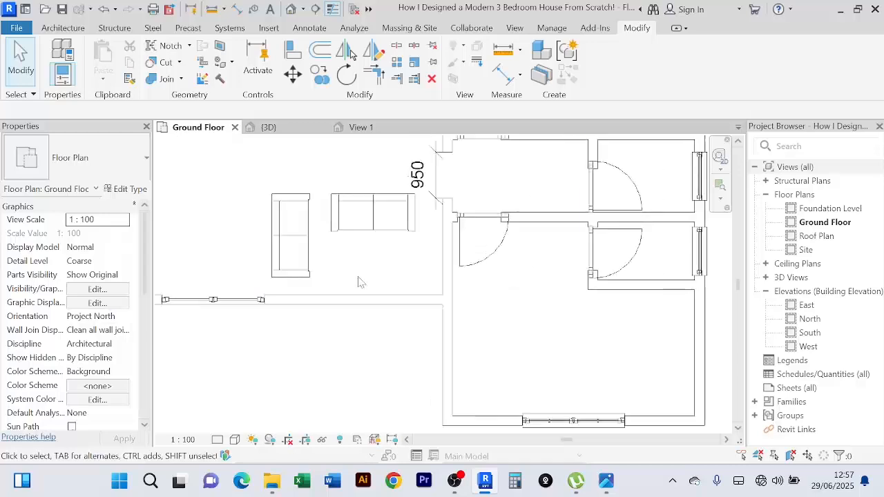
scroll(365, 285, down, 1)
middle_drag(365, 284, 371, 355)
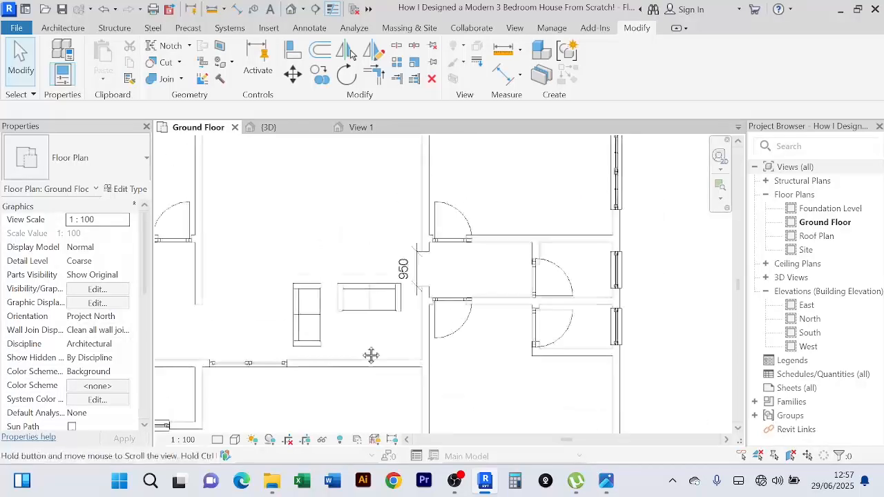
middle_drag(346, 228, 325, 231)
scroll(329, 326, down, 1)
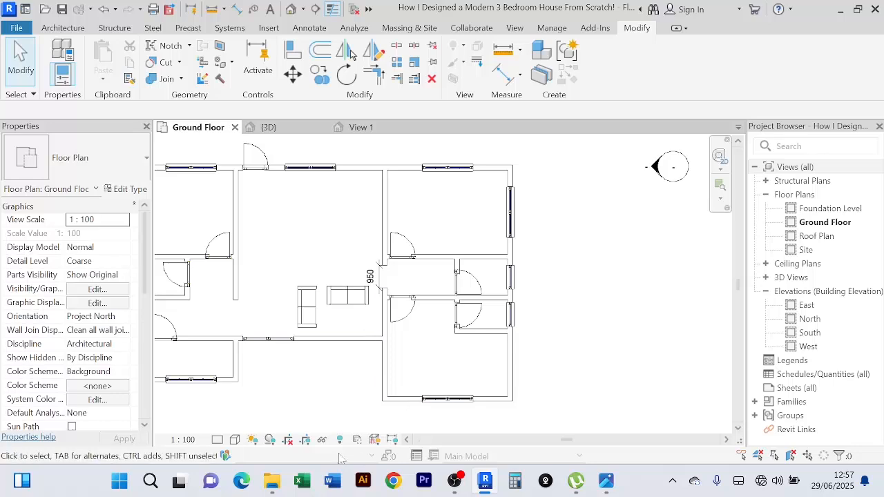
- Switch to File Explorer, go up from Seating to the REVIT LIBRARIES folder, and look through its furniture families
click(271, 481)
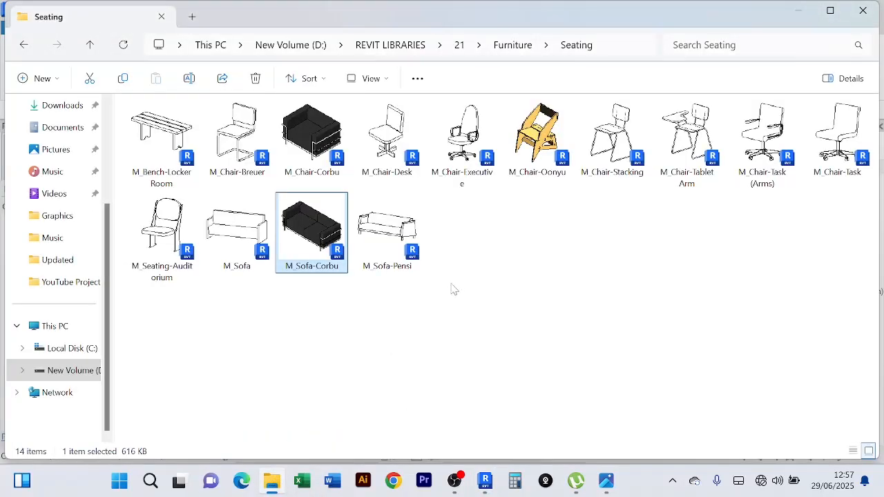
click(91, 46)
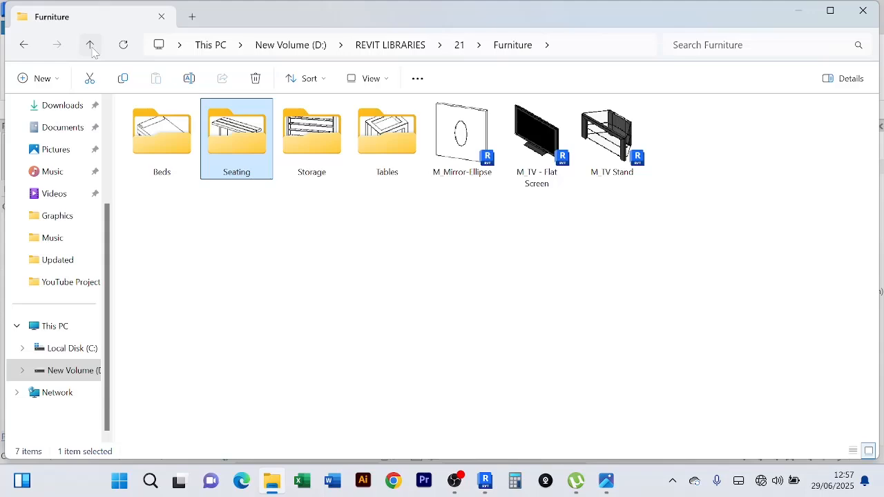
click(91, 46)
click(90, 46)
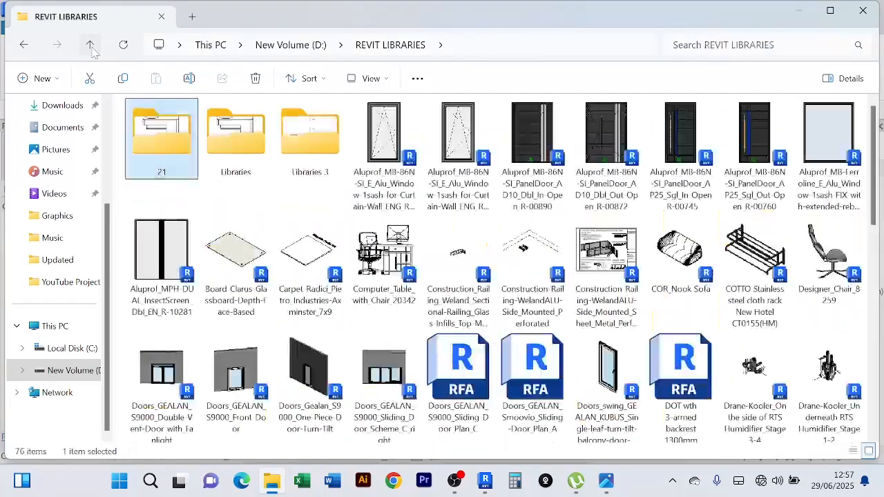
scroll(553, 313, down, 4)
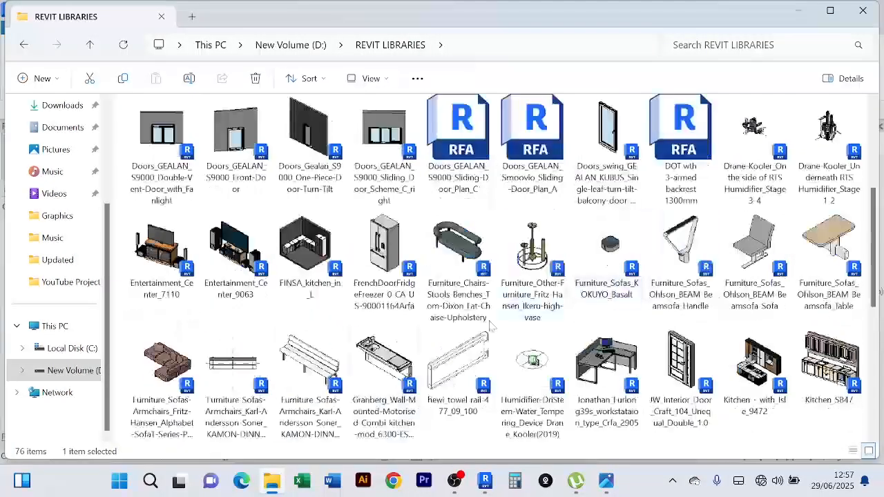
scroll(552, 312, down, 2)
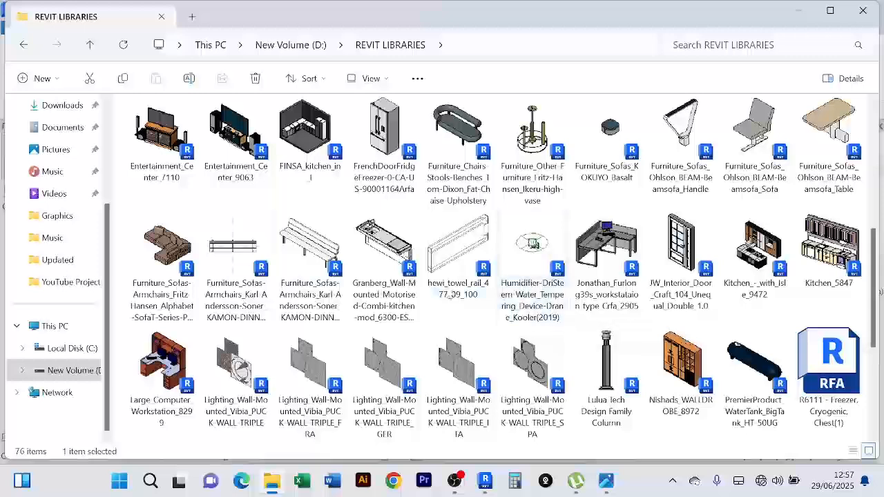
- Open the Fritz-Hansen Alphabet-SofaT family in Revit, upgrading it to Revit 2024, and load it into the house project
click(169, 280)
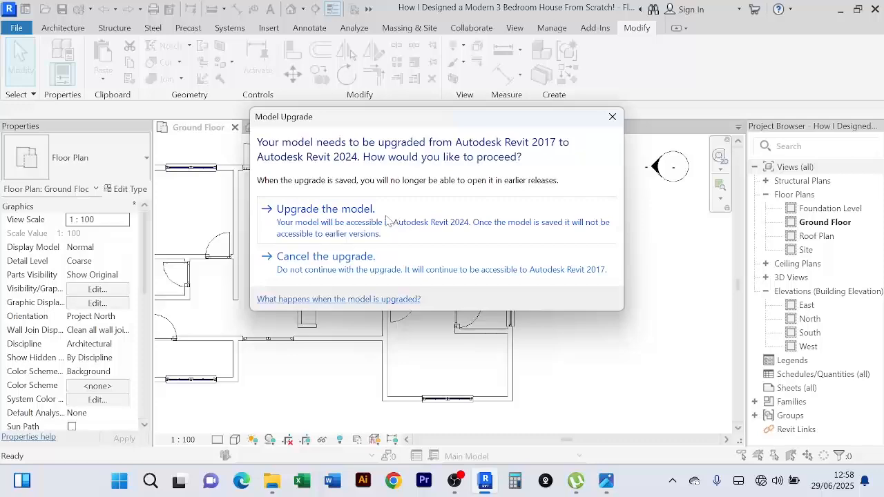
click(387, 221)
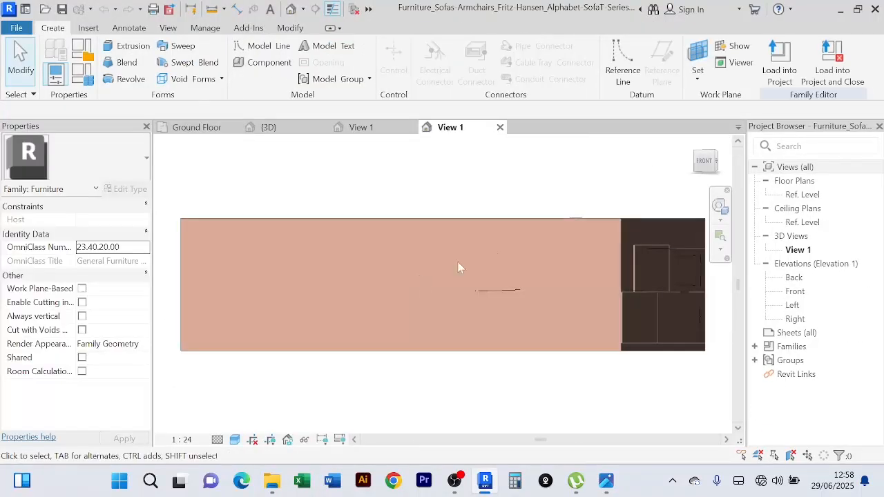
click(780, 65)
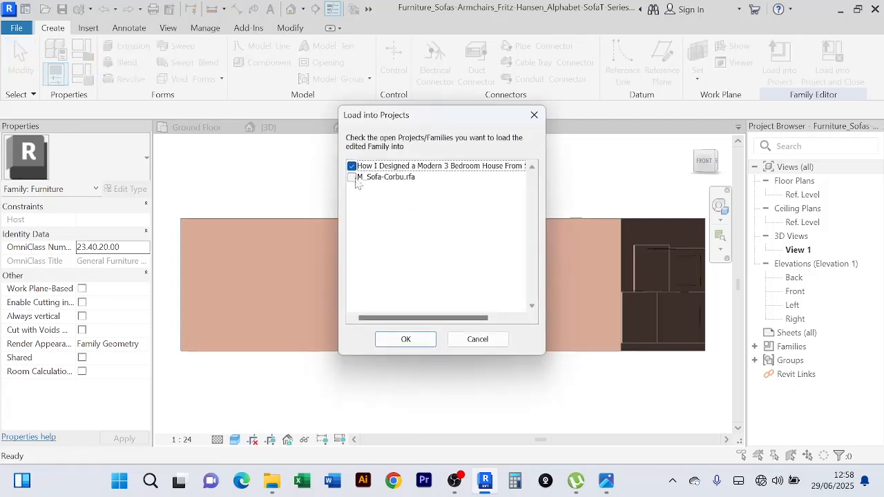
click(403, 339)
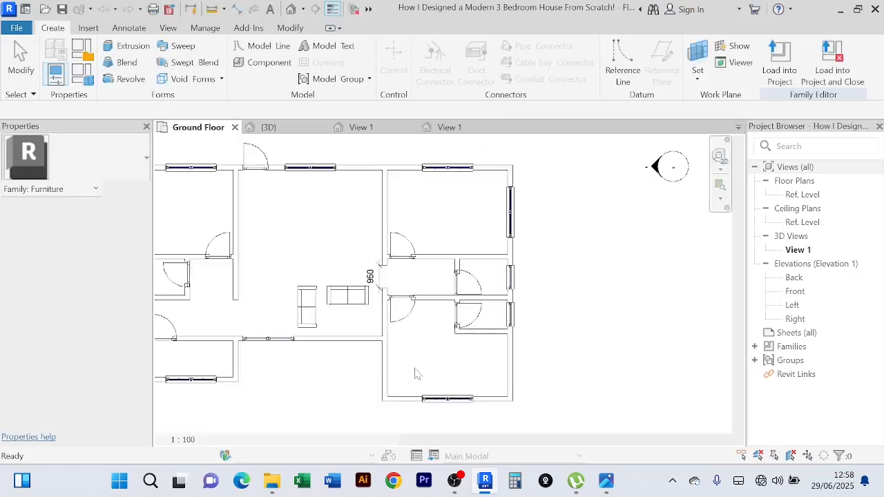
- Try placing the Fritz-Hansen corner sofa in the living area above the two Corbu sofas, and delete it
scroll(317, 253, up, 3)
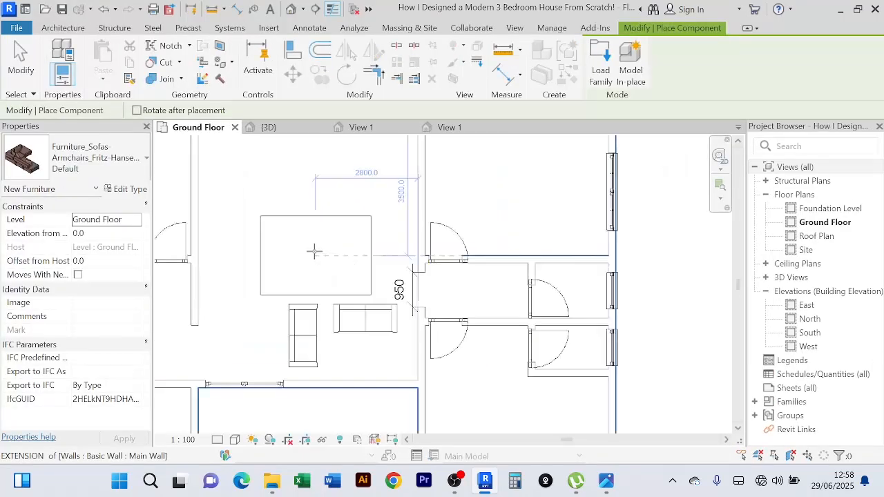
click(315, 253)
right_click(504, 197)
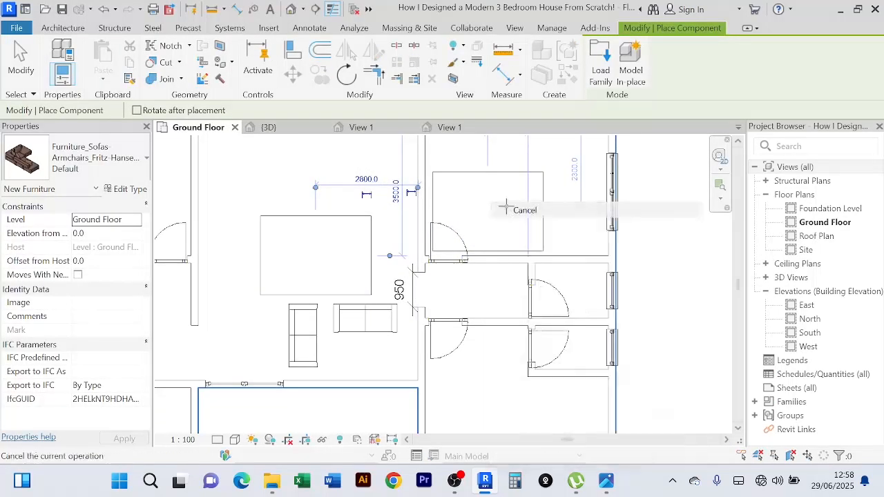
click(539, 205)
click(369, 250)
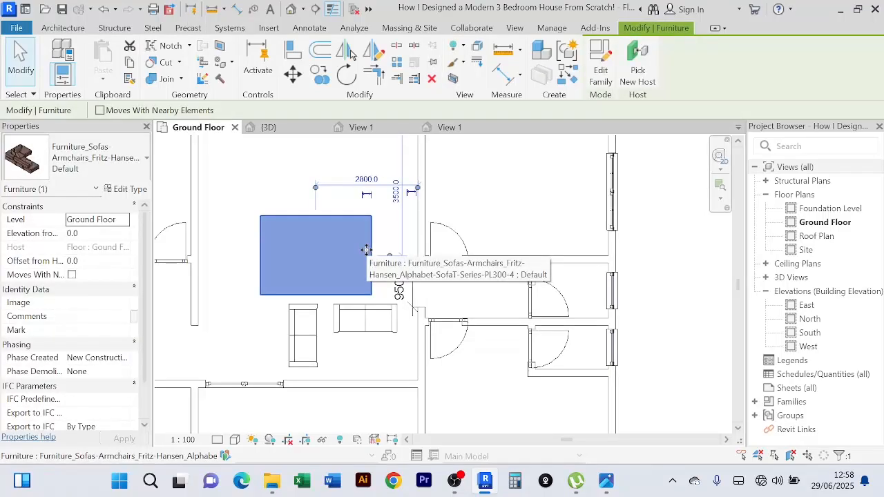
key(Delete)
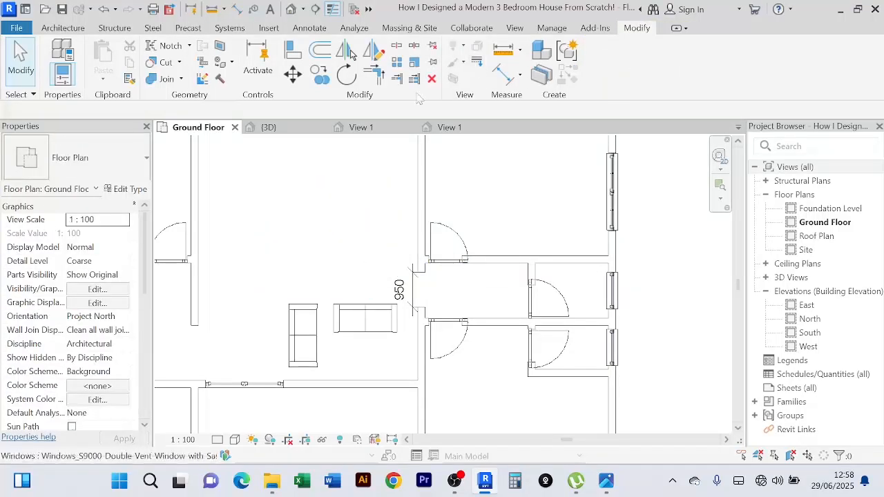
- Delete the free-form box enclosing the Fritz-Hansen sofa in the family's 3D view
click(449, 129)
scroll(460, 275, down, 2)
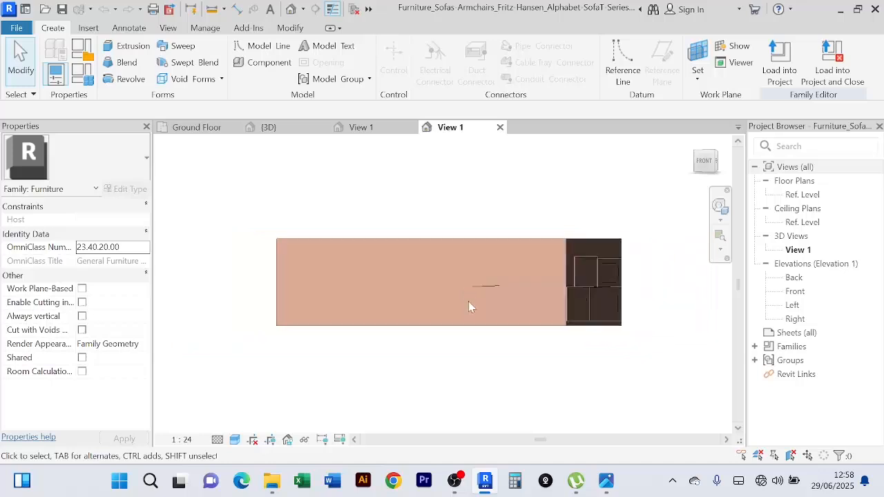
shift+middle_drag(469, 303, 500, 389)
click(529, 292)
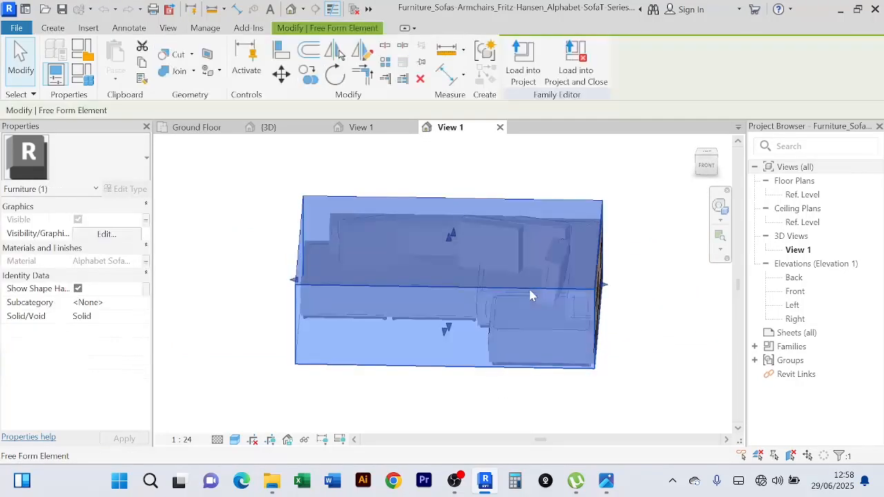
click(579, 387)
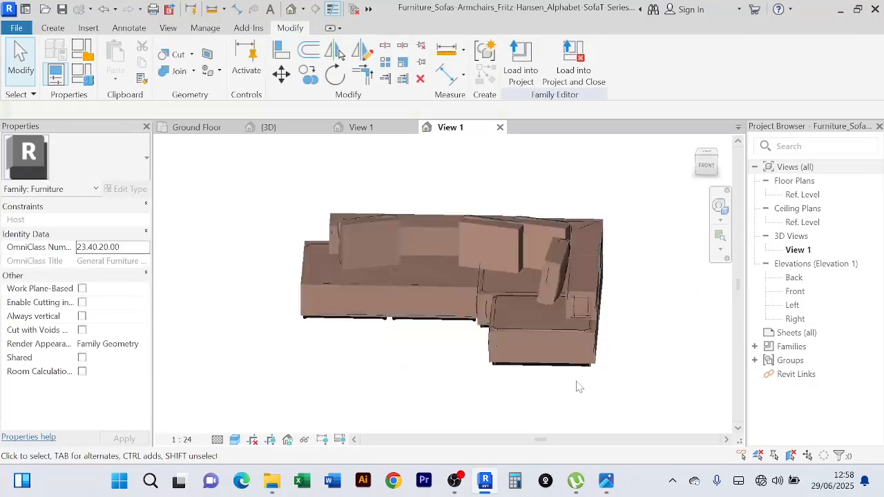
- Reload the edited Fritz-Hansen sofa family into the house project, overwriting the existing version and its parameter values
click(521, 65)
click(407, 341)
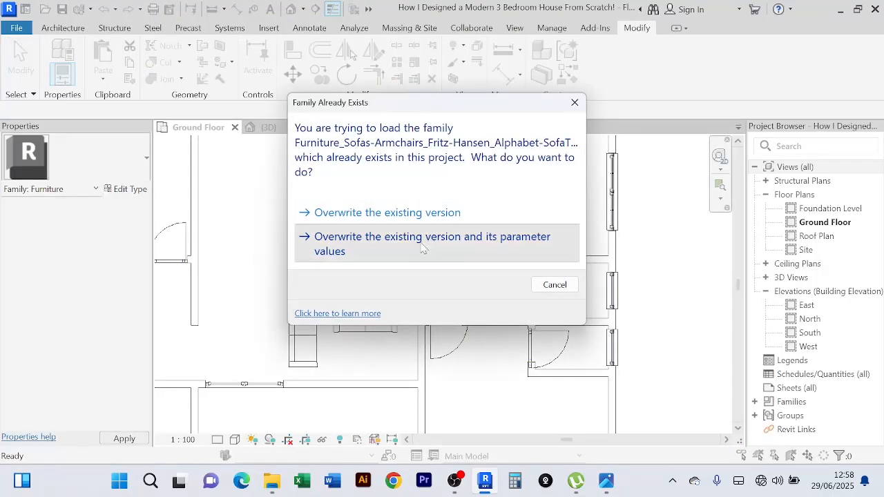
click(426, 244)
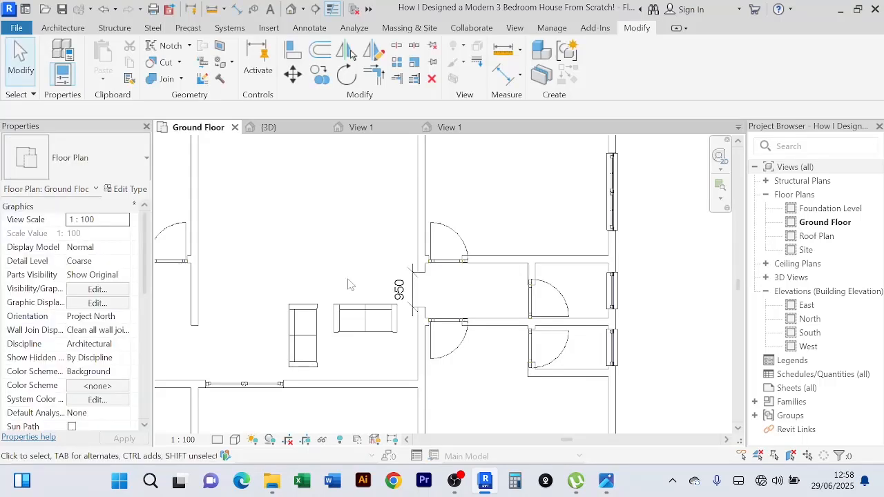
- Change the Corbu sofa nearest the bedroom corridor opening to the Fritz-Hansen Alphabet-SofaT Default type
scroll(349, 285, down, 2)
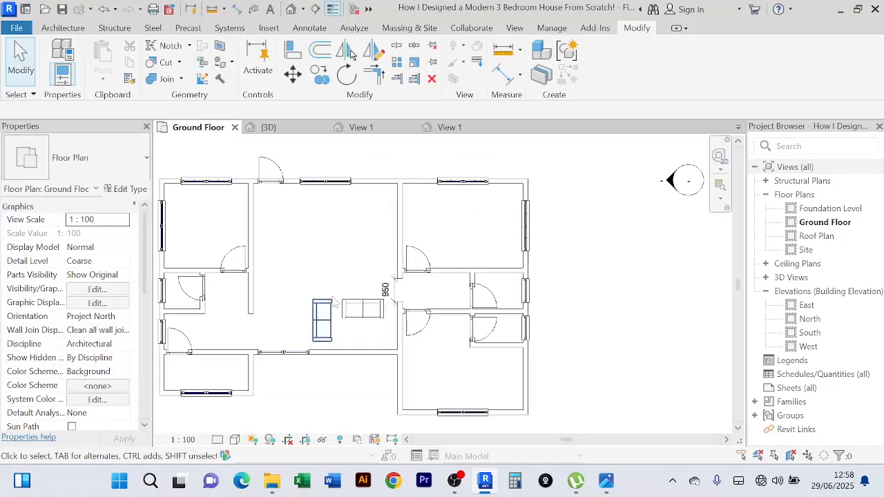
click(362, 309)
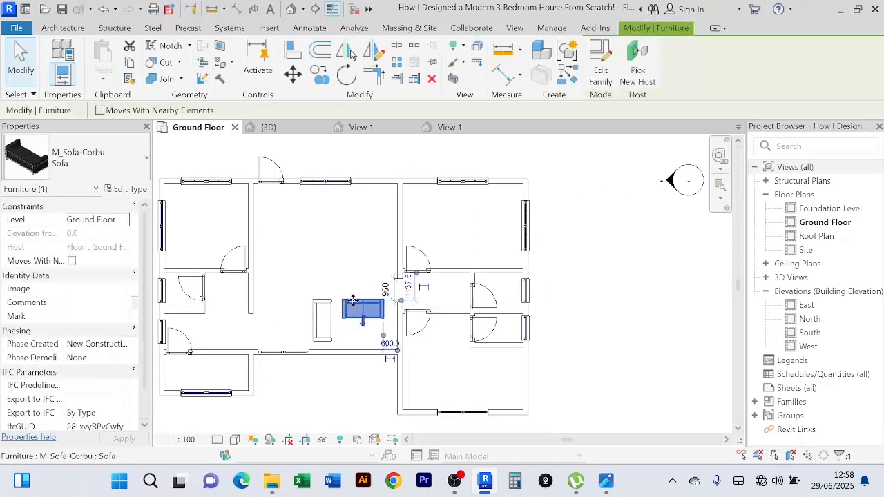
click(146, 160)
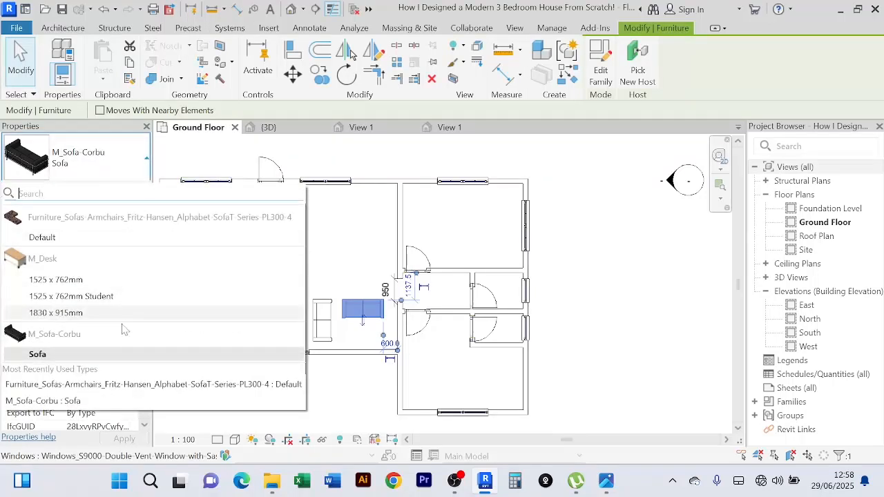
click(60, 242)
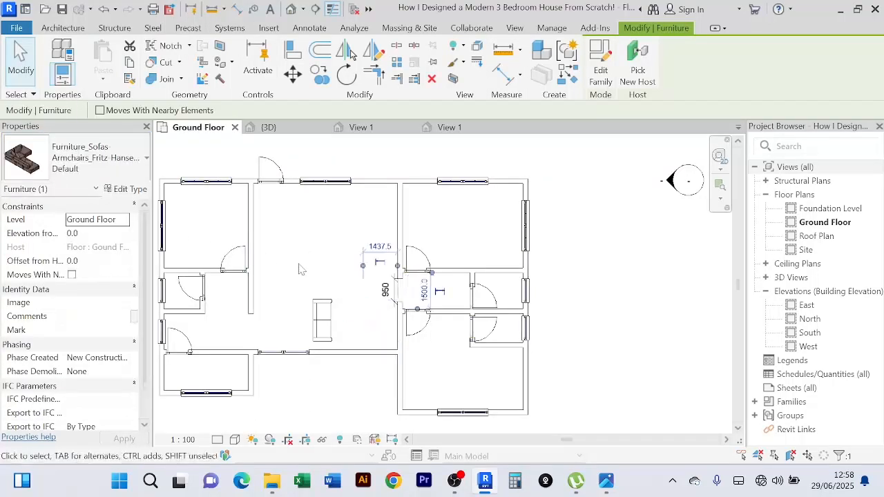
scroll(369, 293, up, 3)
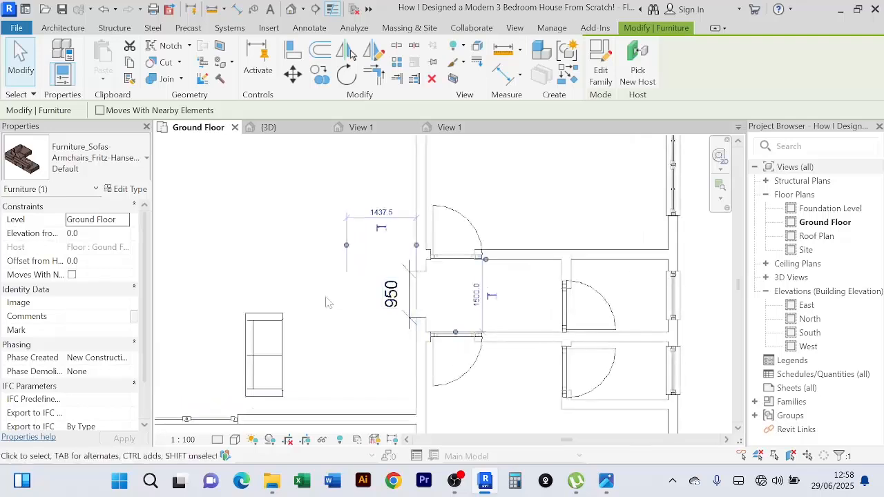
- Delete the remaining Corbu sofa in the house's 3D view and nudge the Fritz-Hansen corner sofa away from the nearby partition wall
click(268, 128)
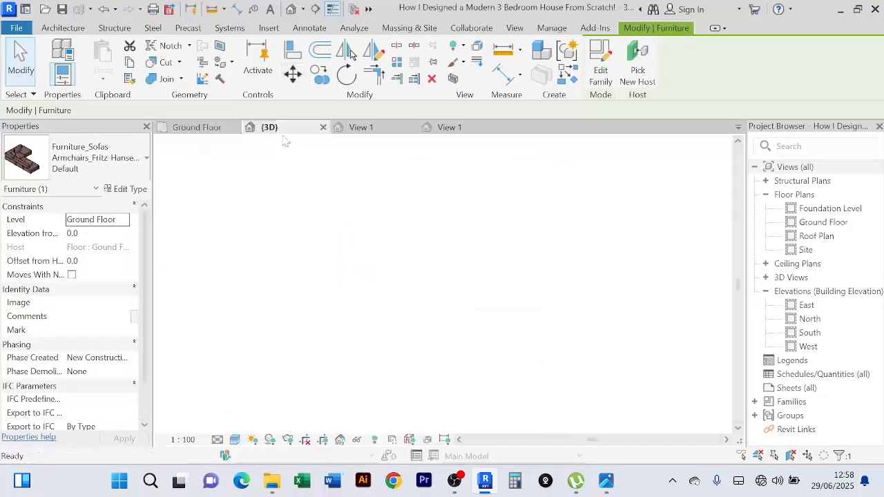
key(Escape)
shift+middle_drag(447, 293, 511, 304)
click(403, 385)
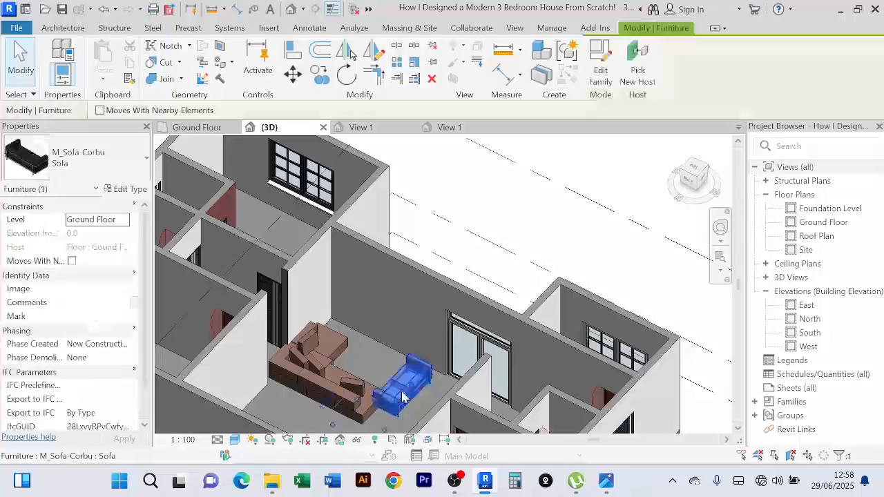
key(Delete)
click(402, 385)
shift+middle_drag(403, 385, 411, 408)
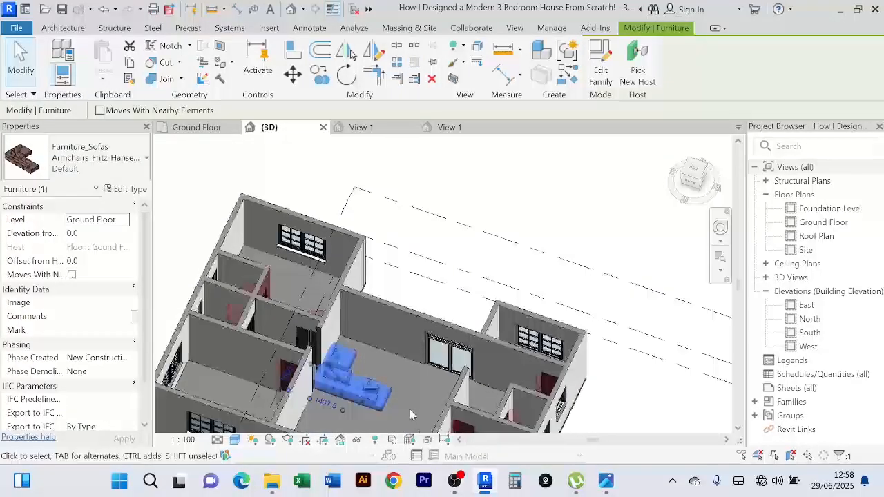
key(Right)
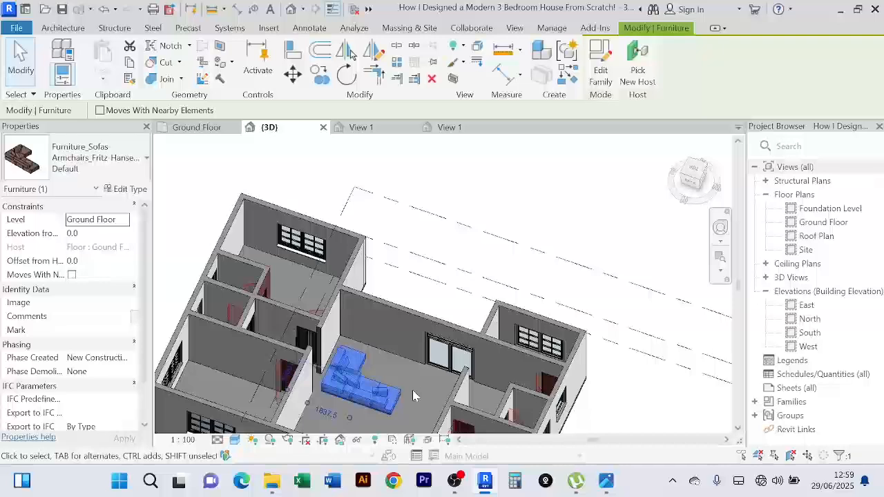
- Compare how the Fritz-Hansen corner sofa displays in the 3D view and on the Ground Floor plan
shift+middle_drag(413, 396, 376, 369)
scroll(366, 356, up, 5)
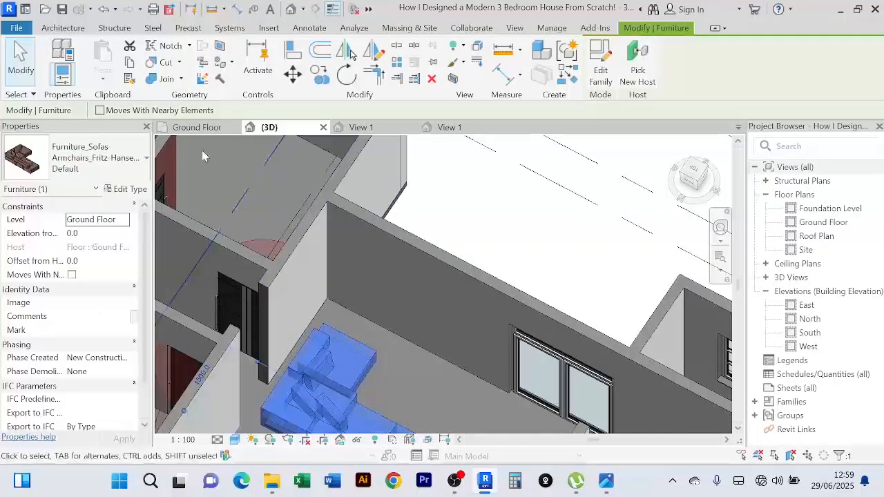
click(197, 127)
scroll(429, 304, up, 3)
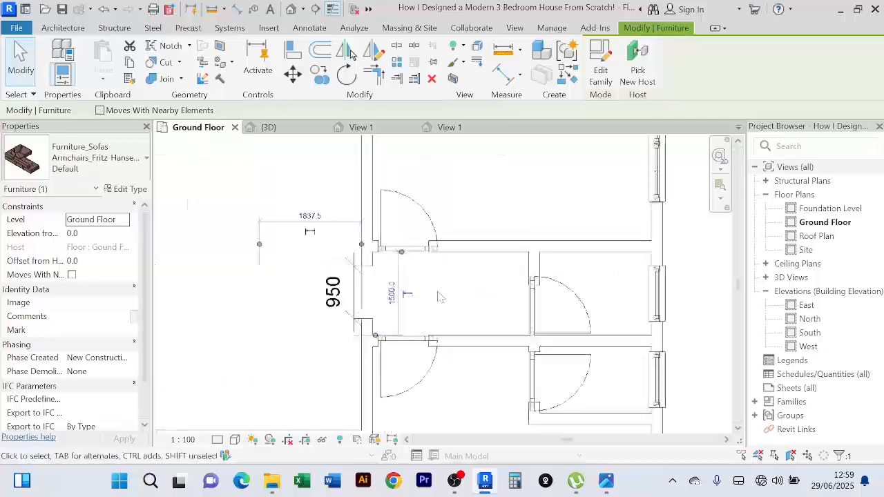
scroll(440, 297, down, 5)
middle_drag(572, 284, 570, 256)
click(562, 253)
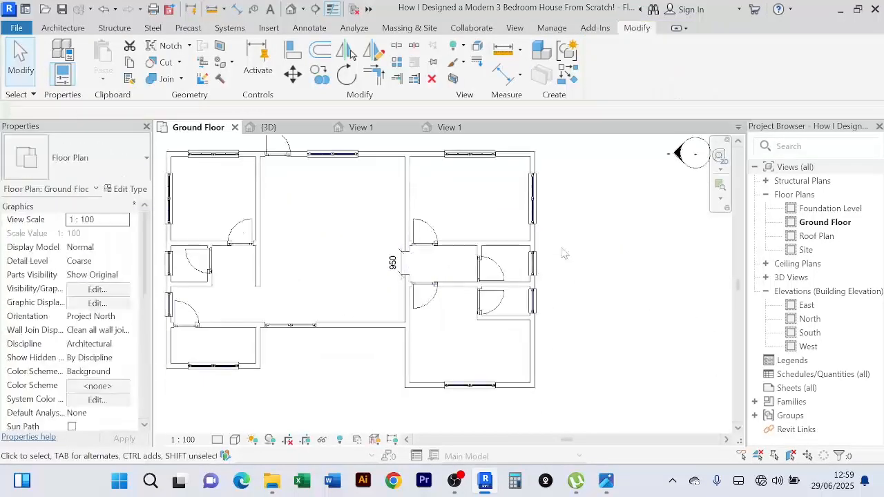
scroll(360, 297, down, 1)
middle_drag(360, 292, 358, 306)
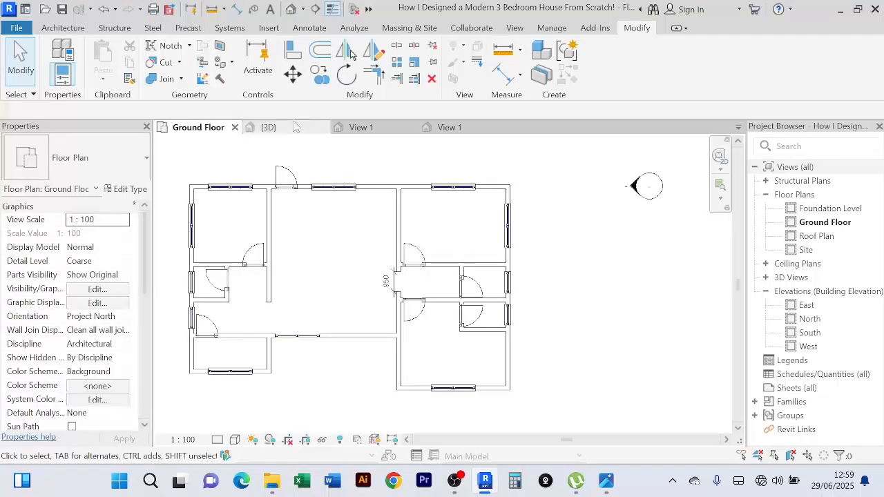
- Examine the Fritz-Hansen corner sofa's shape and cushions from several angles in the house's 3D view
click(268, 127)
middle_drag(501, 245, 494, 213)
scroll(387, 332, up, 3)
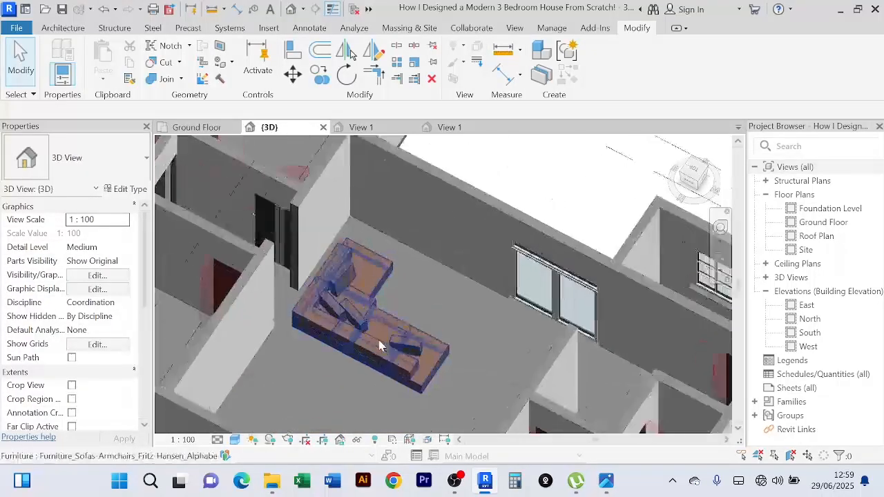
click(425, 321)
key(Escape)
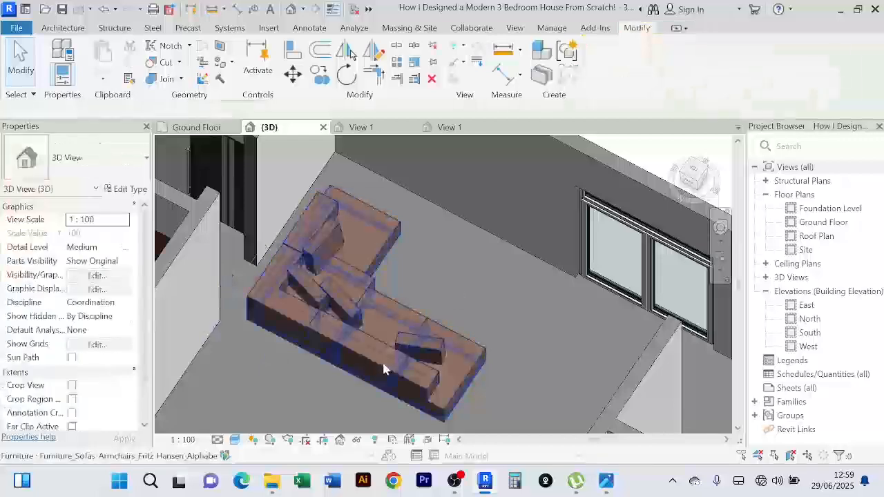
shift+middle_drag(379, 367, 336, 352)
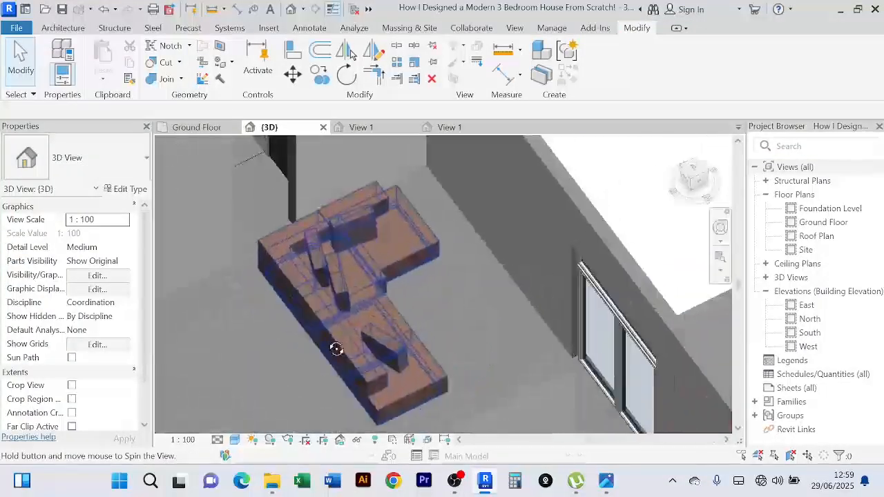
scroll(335, 316, up, 5)
scroll(456, 343, down, 3)
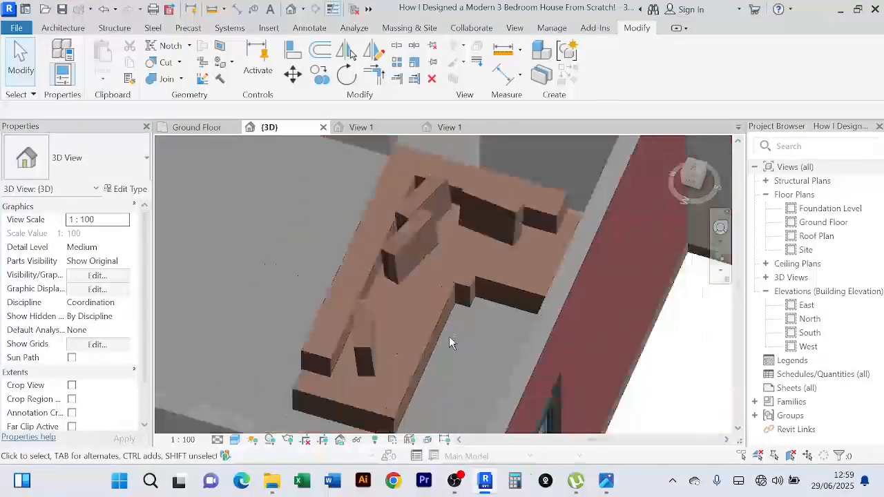
shift+middle_drag(452, 342, 412, 419)
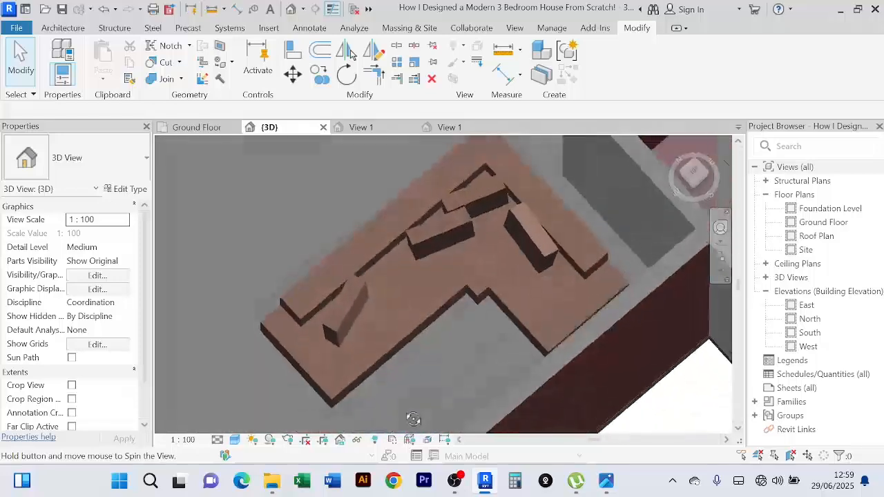
scroll(415, 336, up, 3)
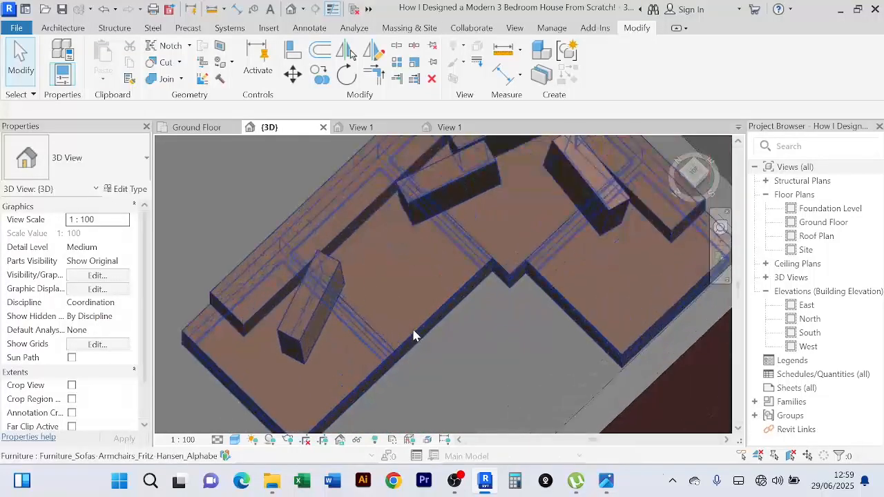
- Undo the sofa deletion, nudge and type change on the Ground Floor plan to bring back both Corbu sofas
click(197, 127)
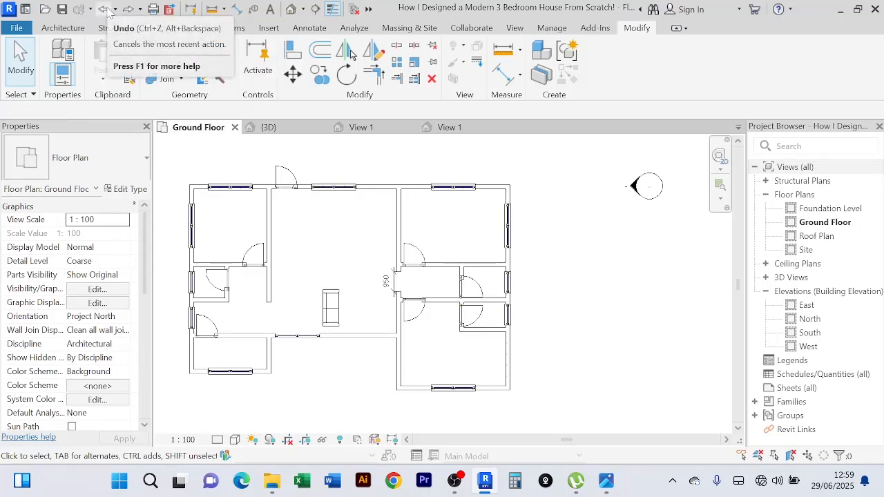
click(104, 9)
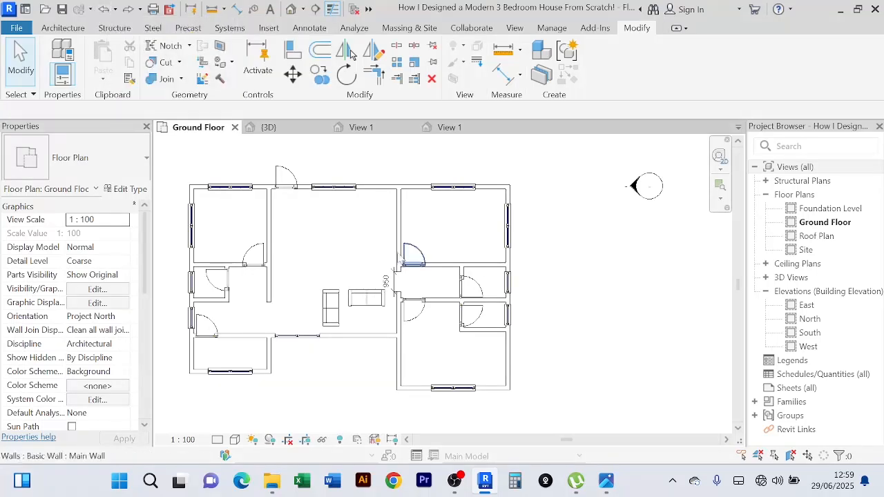
middle_drag(595, 290, 591, 265)
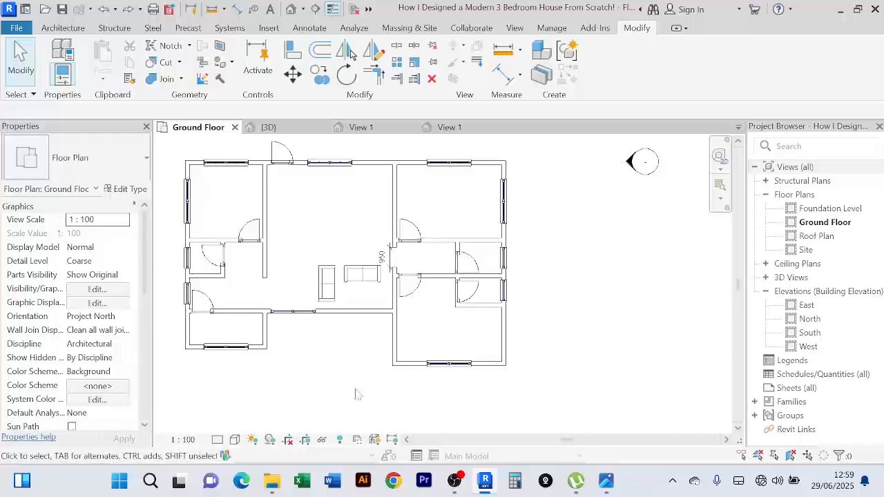
- Open the Kitchen_-_with_Isle_9472 family from the REVIT LIBRARIES folder, upgrade it to Revit 2024, and load it into the house project
mouse_move(283, 484)
click(279, 420)
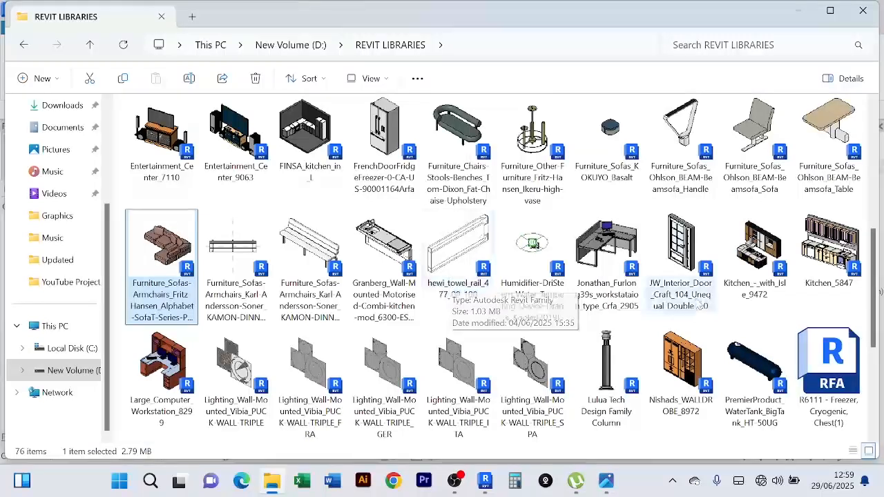
click(753, 279)
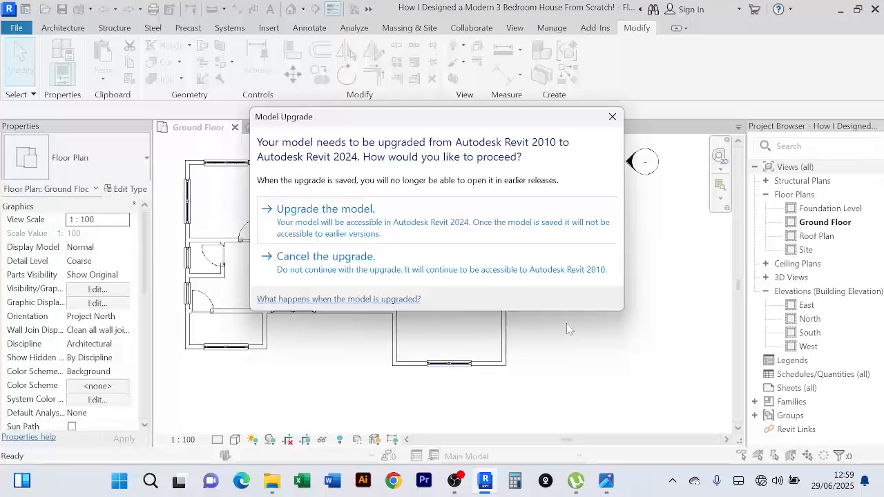
click(383, 223)
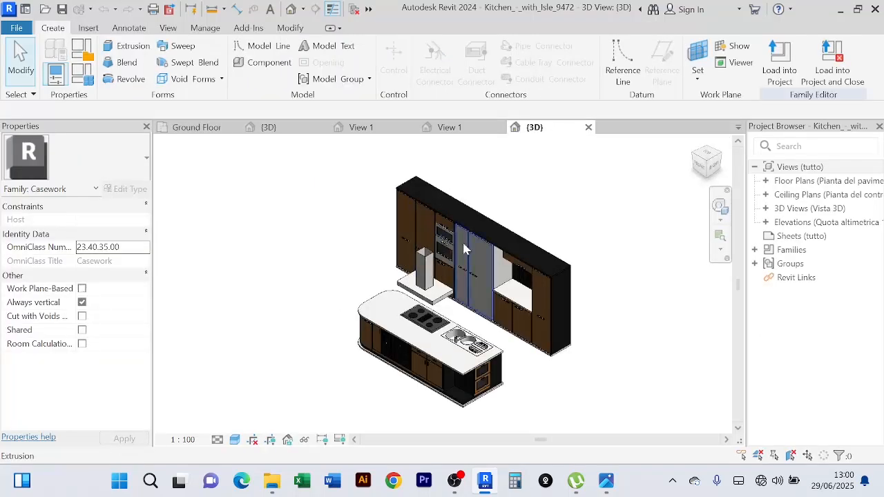
click(780, 69)
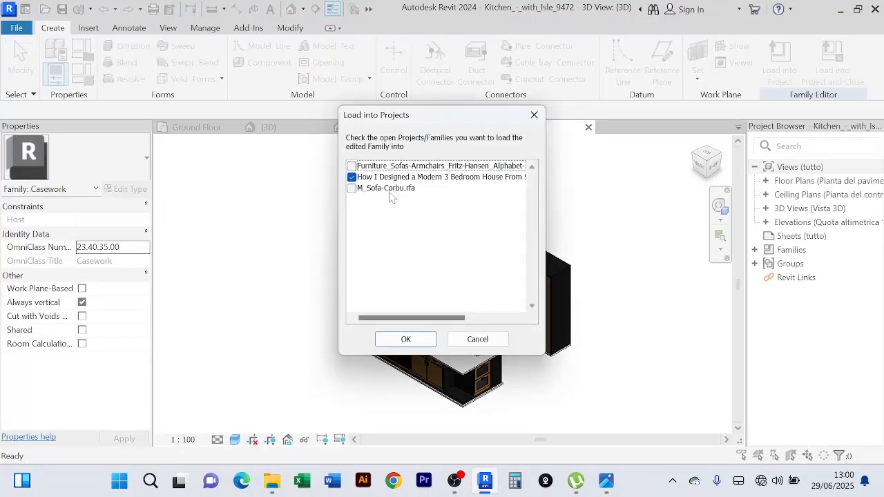
click(409, 340)
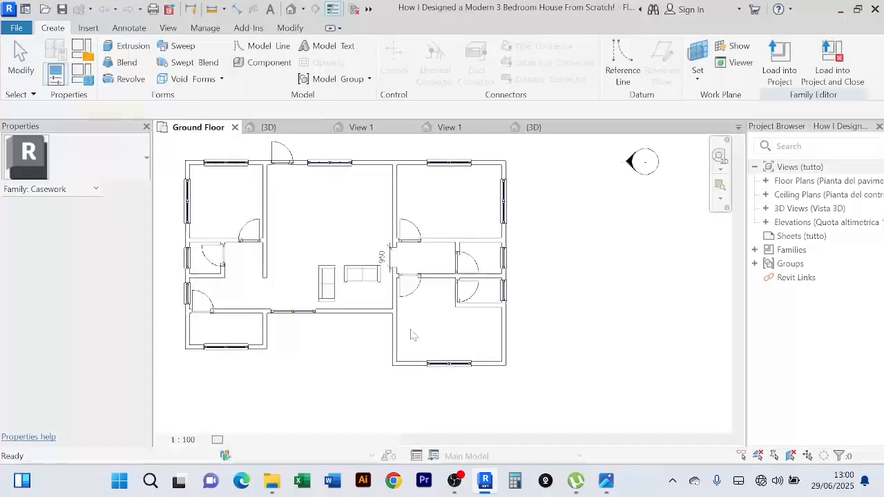
- Place the Kitchen_-_with_Isle_9472 casework in the central room, with its cabinets along the windowed exterior wall and its island against the bedroom partition
scroll(348, 228, up, 2)
scroll(348, 230, up, 1)
middle_drag(347, 229, 372, 353)
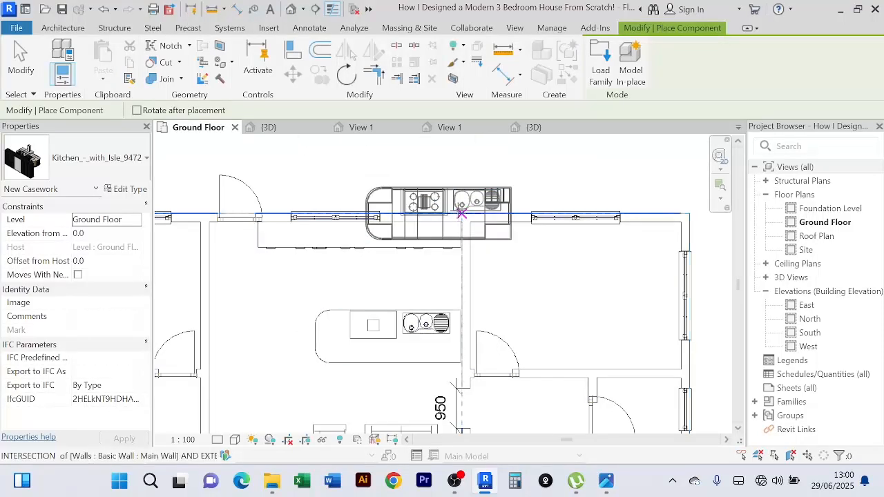
right_click(492, 197)
click(494, 200)
right_click(482, 182)
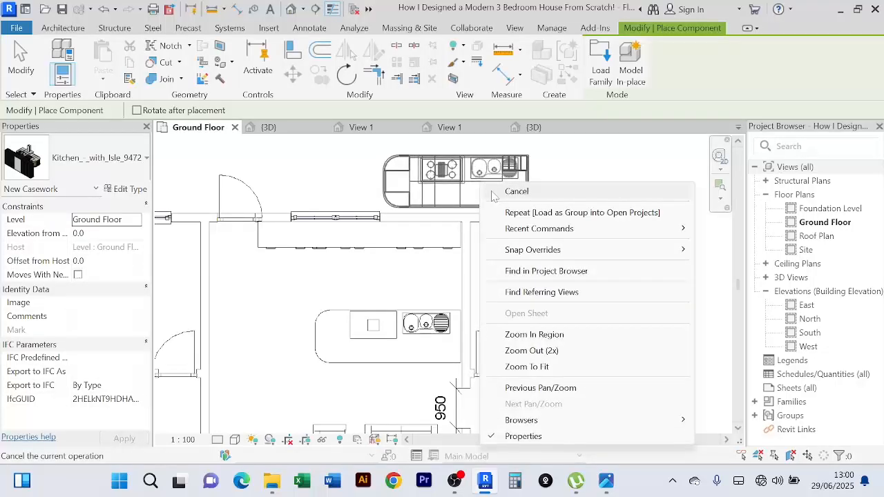
click(493, 193)
scroll(484, 184, down, 2)
middle_drag(392, 301, 356, 319)
scroll(431, 300, up, 2)
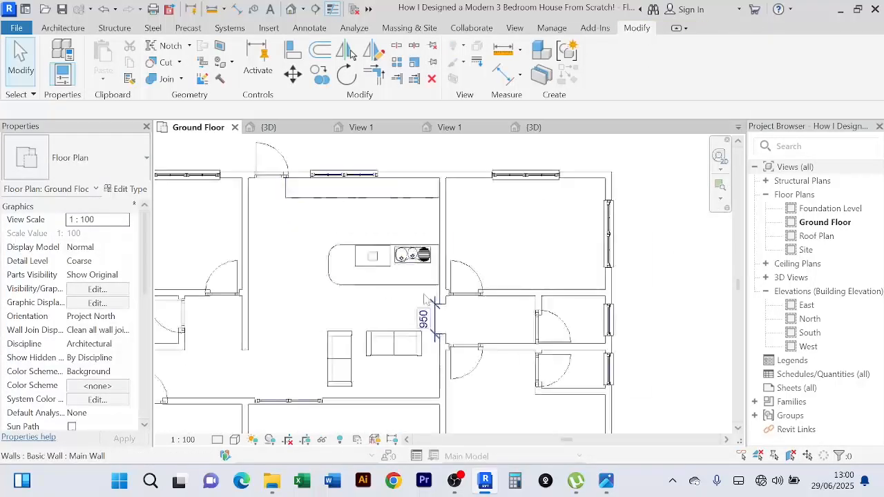
click(383, 283)
scroll(331, 308, down, 1)
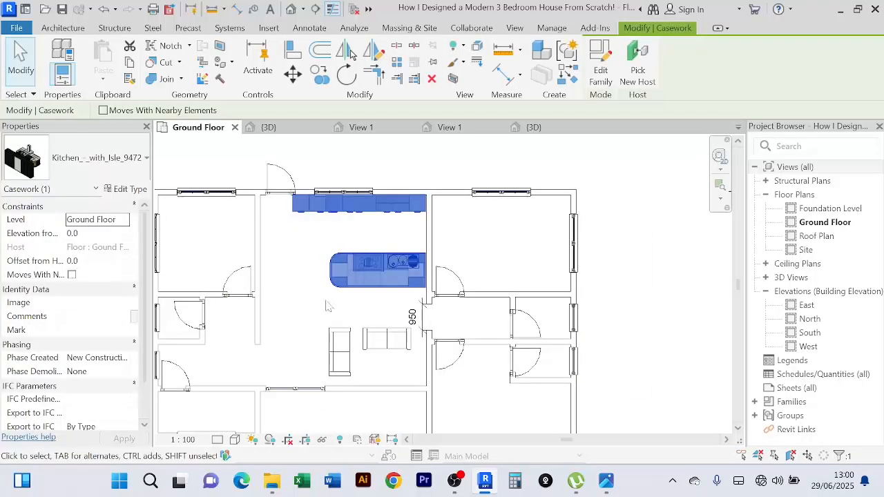
scroll(320, 299, down, 2)
middle_drag(319, 299, 325, 312)
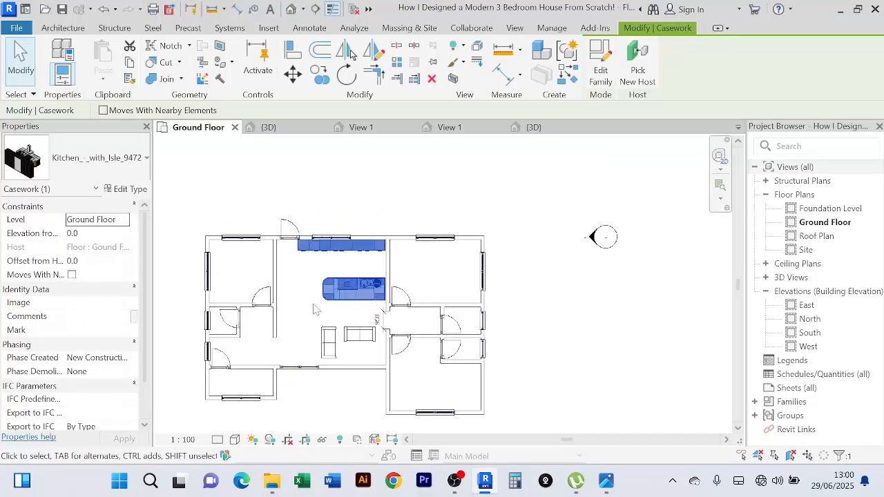
- Close the M_Sofa-Corbu and Fritz-Hansen sofa family views, discarding the changes to the Fritz-Hansen family
click(362, 128)
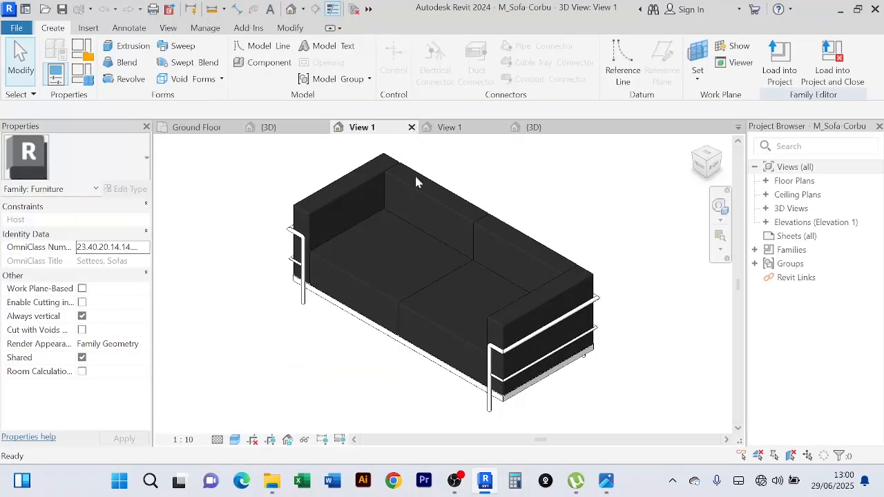
click(411, 127)
click(379, 131)
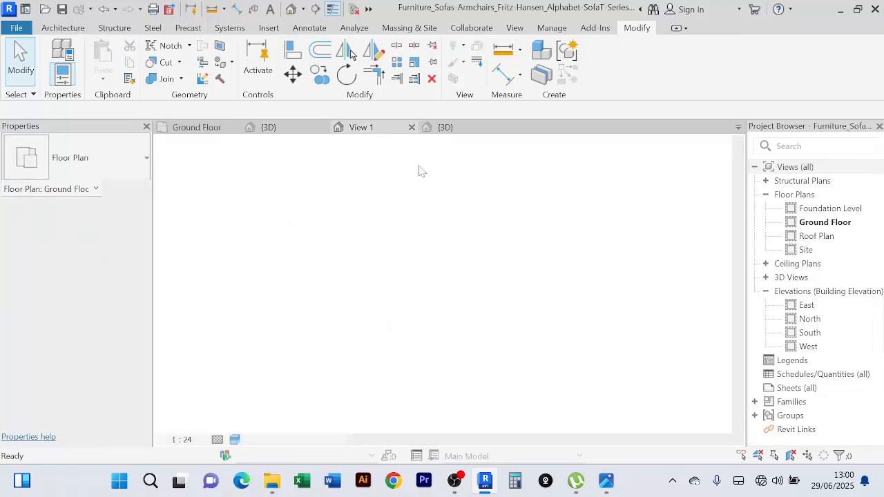
click(412, 128)
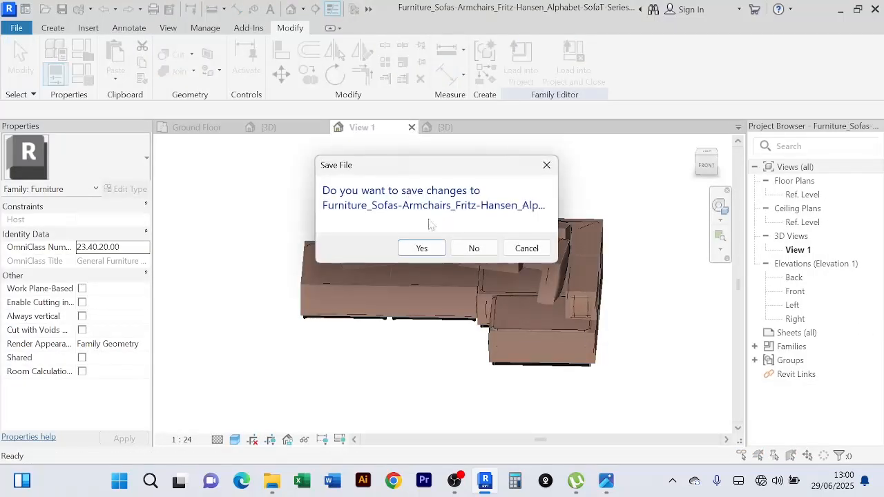
click(474, 247)
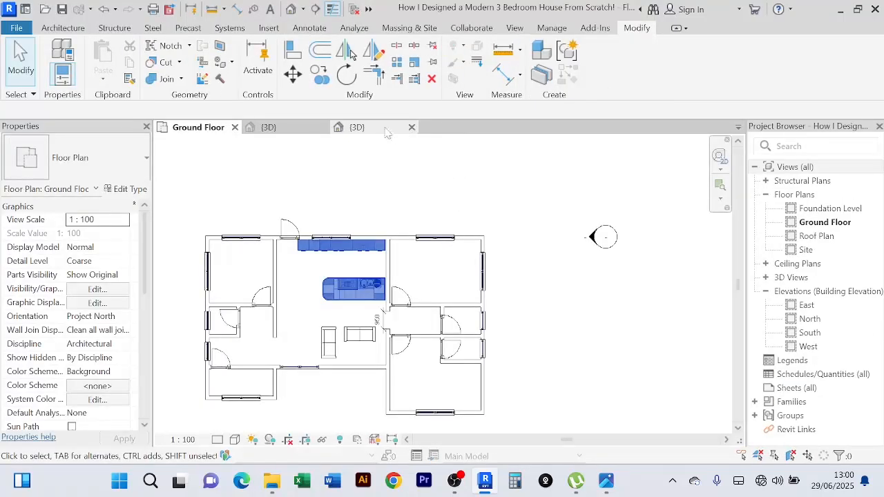
- Select the island and extractor hood in the Kitchen_-_with_Isle_9472 family's 3D view and examine them from several angles
click(384, 131)
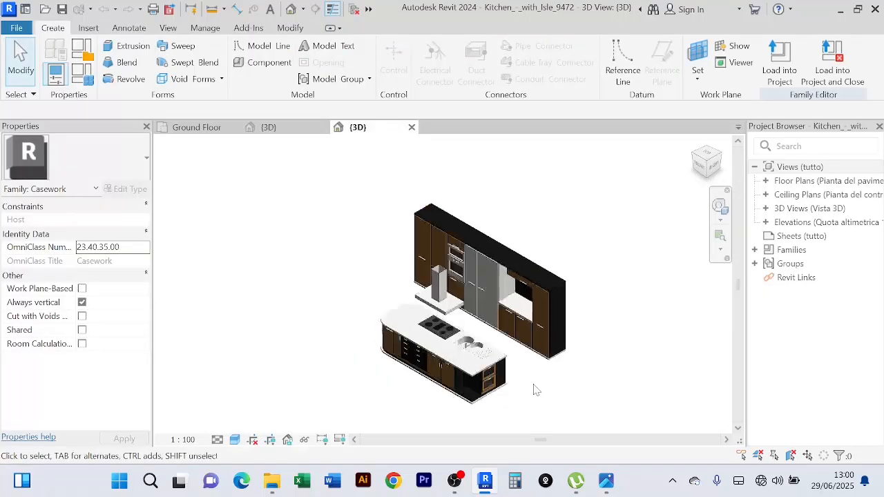
shift+middle_drag(529, 377, 443, 398)
drag(463, 391, 343, 231)
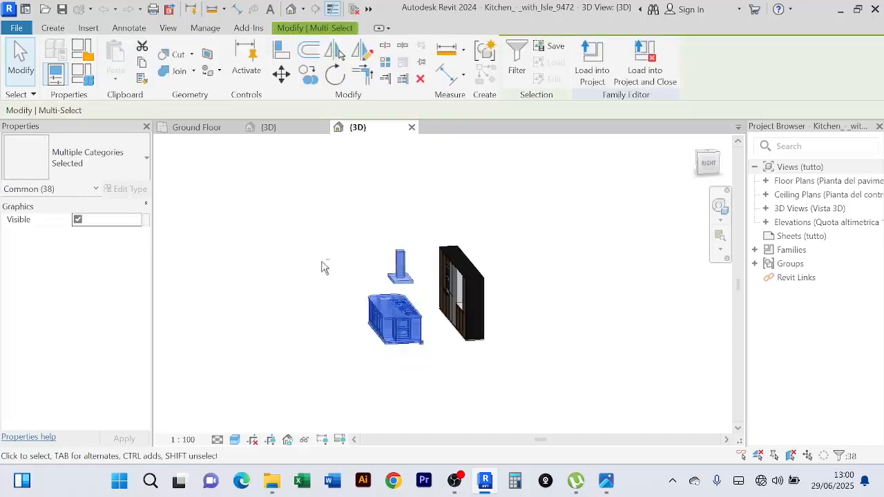
shift+middle_drag(324, 267, 477, 348)
scroll(488, 312, up, 2)
middle_drag(488, 312, 539, 344)
key(Left)
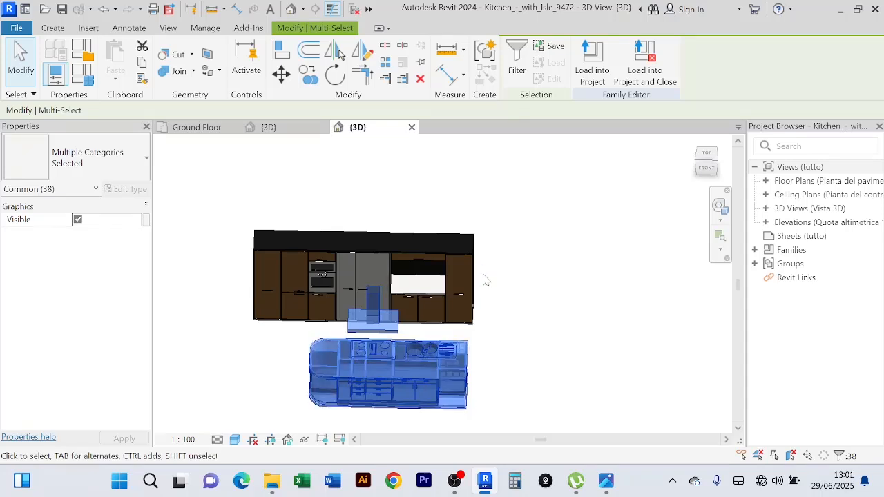
scroll(484, 280, down, 2)
shift+middle_drag(559, 310, 472, 328)
scroll(469, 346, up, 3)
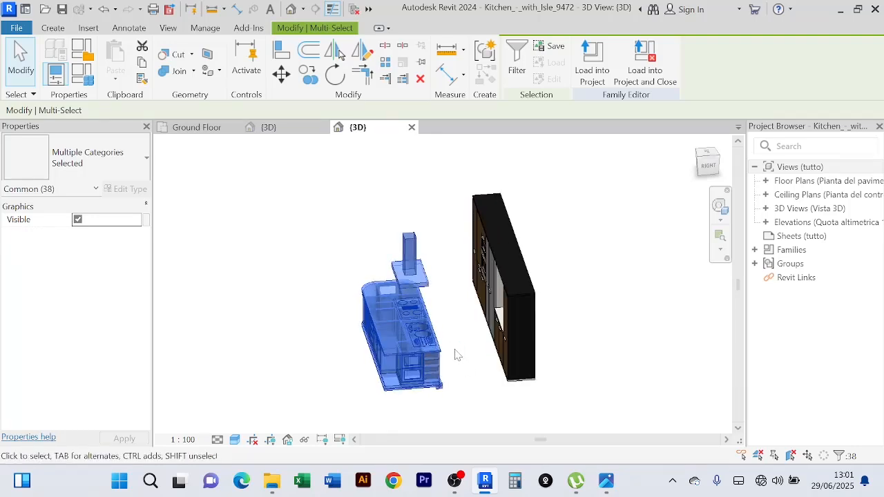
shift+middle_drag(455, 355, 444, 311)
scroll(444, 311, down, 2)
shift+middle_drag(519, 353, 637, 369)
scroll(450, 371, up, 3)
shift+middle_drag(495, 358, 298, 365)
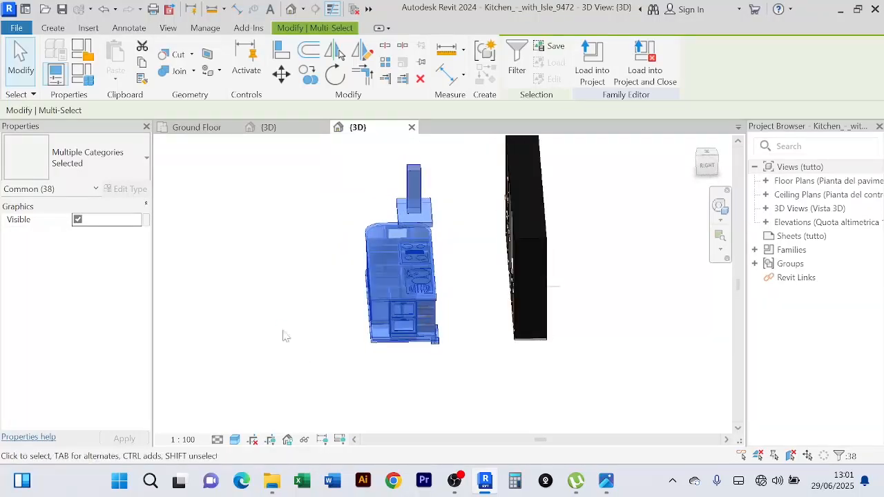
shift+middle_drag(284, 333, 359, 368)
- Select the tall wall cabinets in the kitchen family's 3D view and examine how they sit behind the island
click(547, 282)
middle_drag(532, 291, 411, 401)
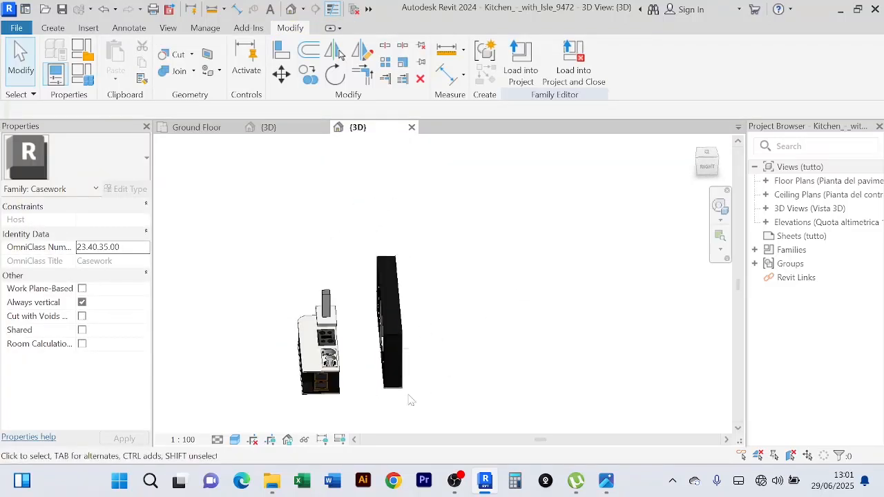
drag(402, 336, 395, 266)
click(394, 265)
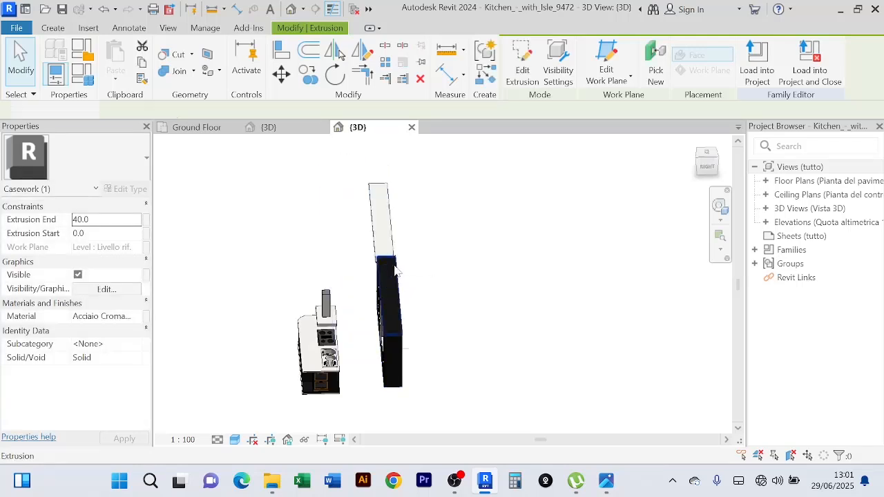
key(Escape)
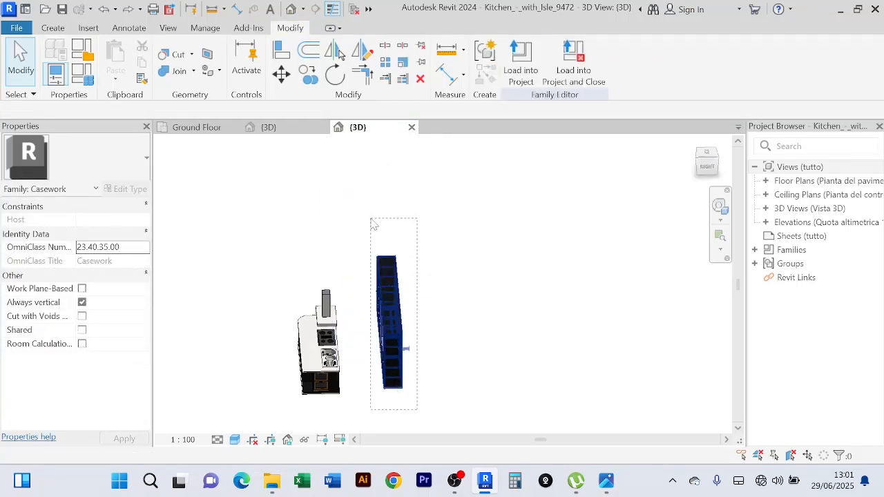
drag(372, 223, 372, 223)
shift+middle_drag(503, 294, 538, 340)
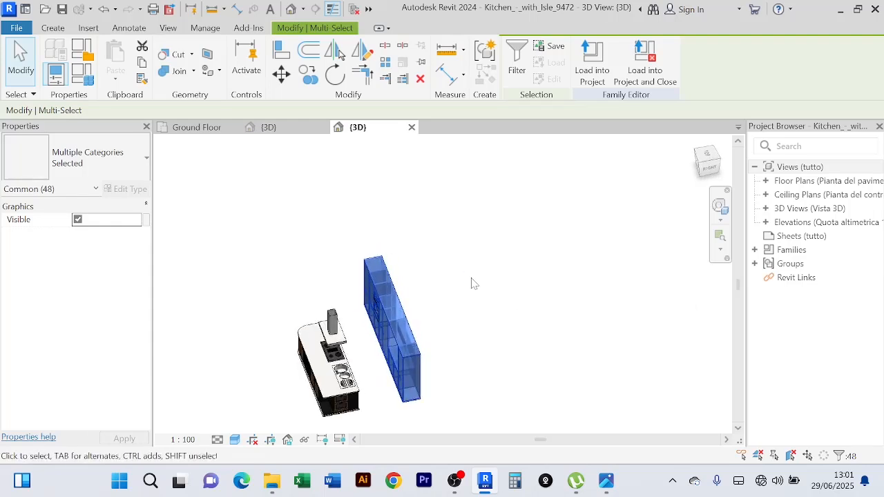
scroll(527, 264, down, 2)
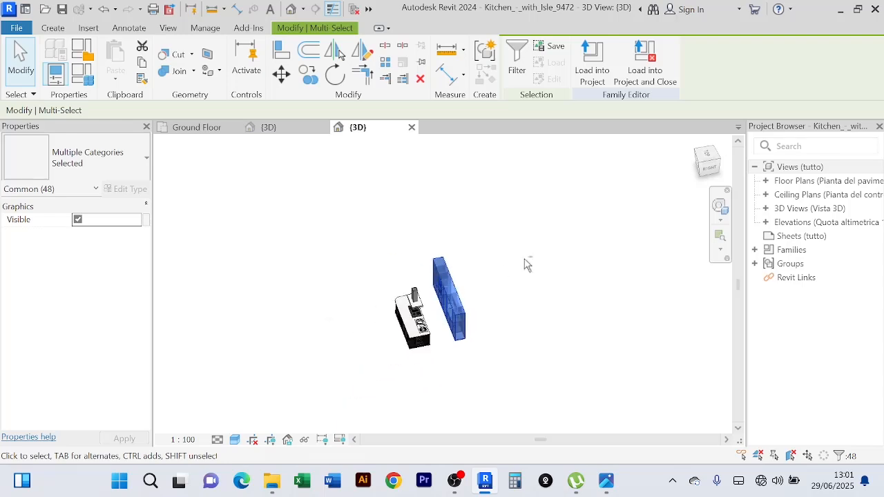
shift+middle_drag(527, 264, 517, 267)
shift+middle_drag(502, 225, 559, 286)
scroll(511, 310, up, 2)
scroll(511, 311, down, 2)
scroll(423, 304, up, 5)
shift+middle_drag(419, 304, 546, 284)
scroll(353, 299, down, 2)
shift+middle_drag(353, 304, 529, 376)
mouse_move(557, 350)
shift+middle_down()
mouse_move(416, 417)
mouse_move(435, 378)
mouse_move(542, 353)
shift+middle_up()
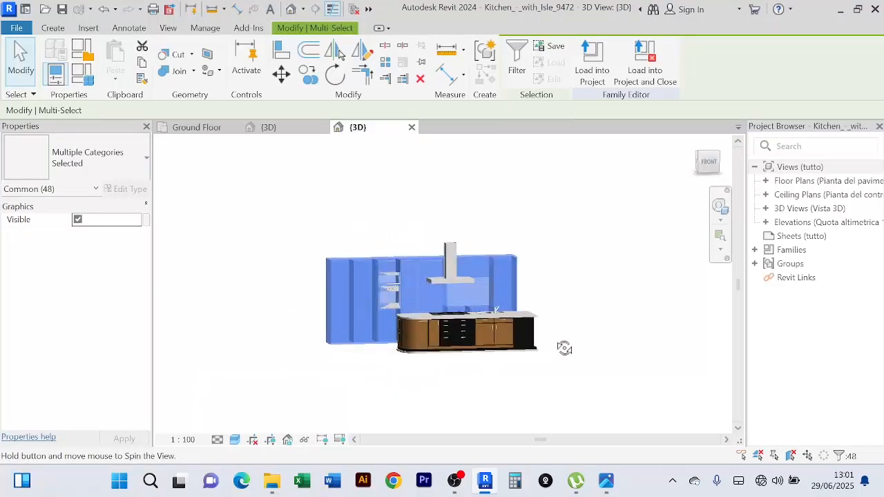
shift+middle_drag(529, 382, 542, 361)
scroll(533, 342, up, 3)
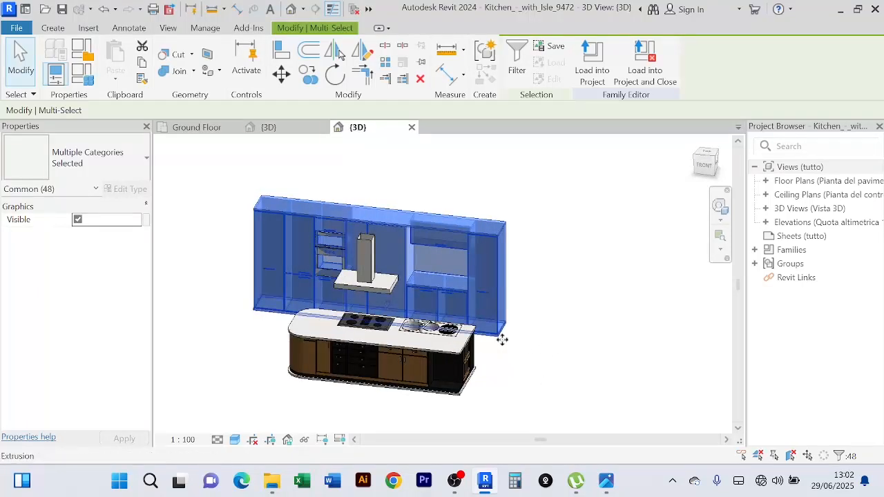
- Close the Kitchen_-_with_Isle_9472 family and delete its casework from the central room on the Ground Floor plan
click(202, 129)
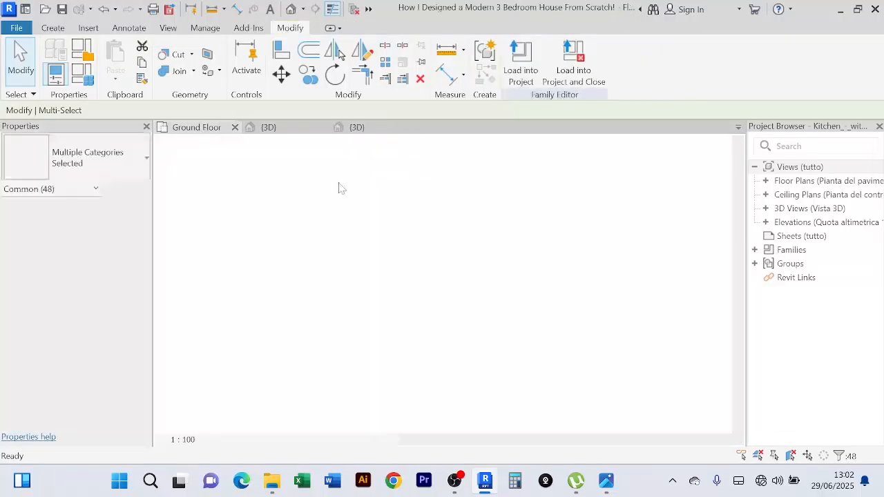
click(545, 293)
scroll(342, 331, up, 3)
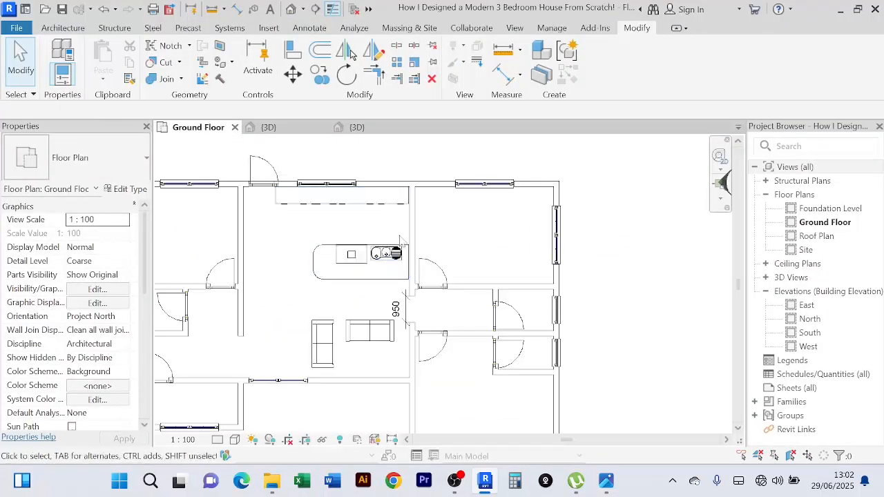
click(375, 127)
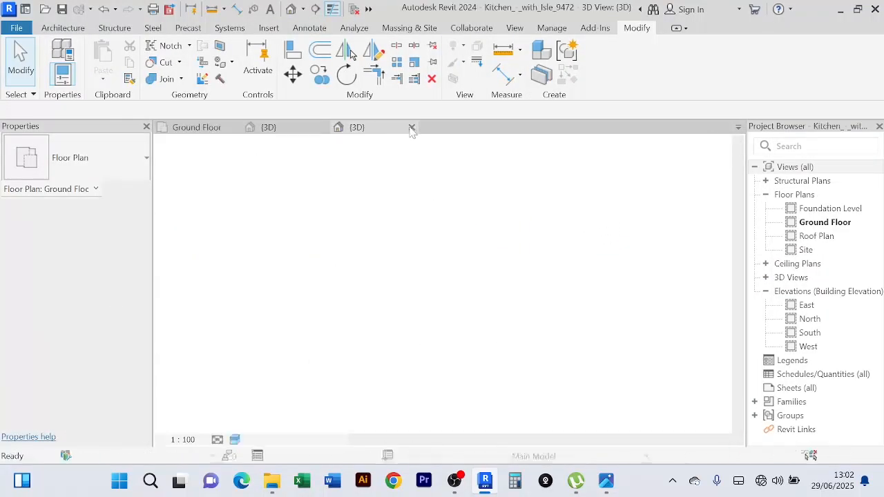
click(412, 127)
click(457, 250)
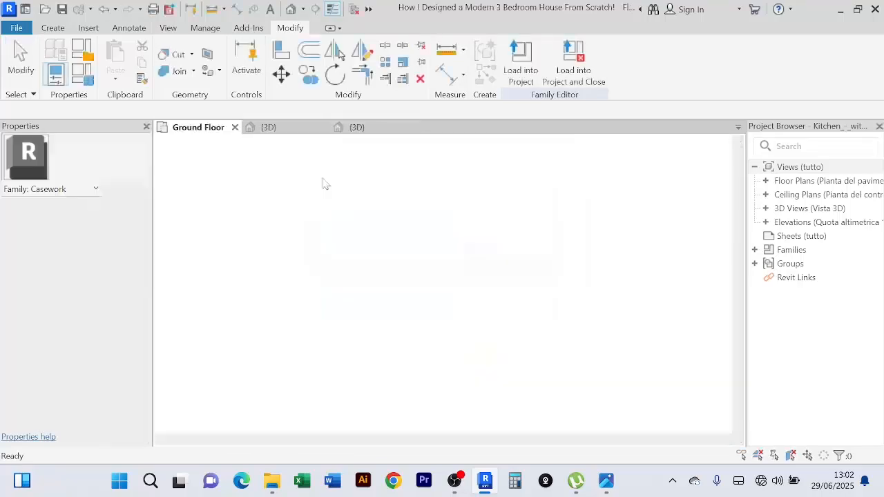
click(352, 263)
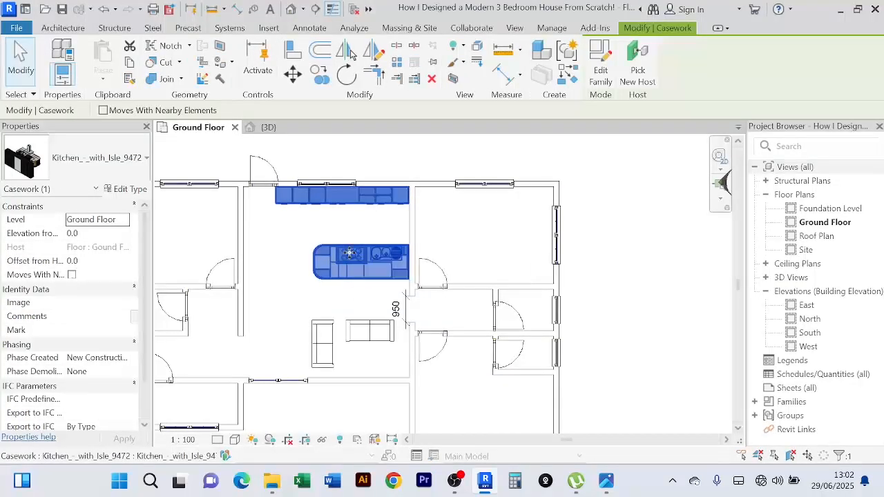
key(Delete)
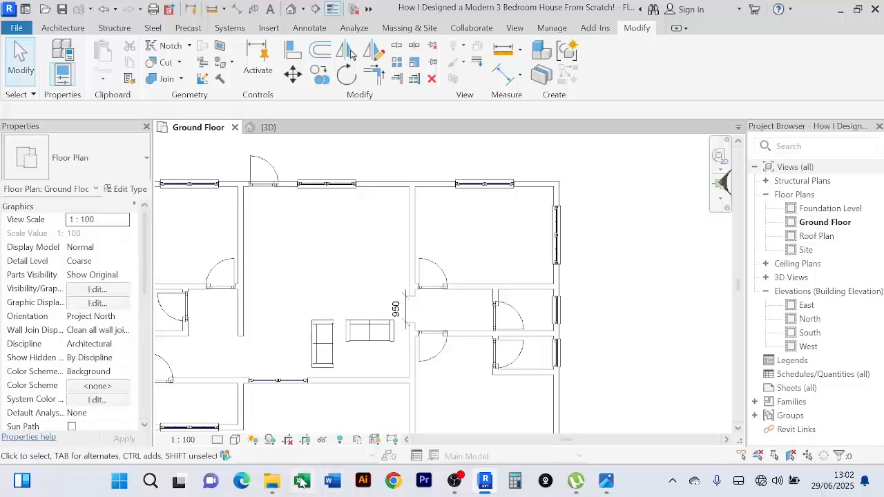
- Open the Kitchen_5847 family from the REVIT LIBRARIES folder, upgrade it to Revit 2024, and load it into the house project
click(272, 481)
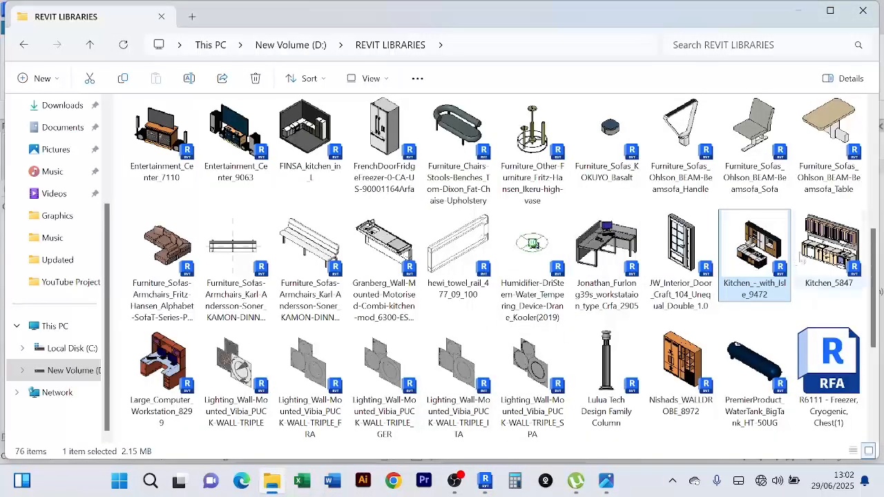
click(826, 256)
double_click(830, 256)
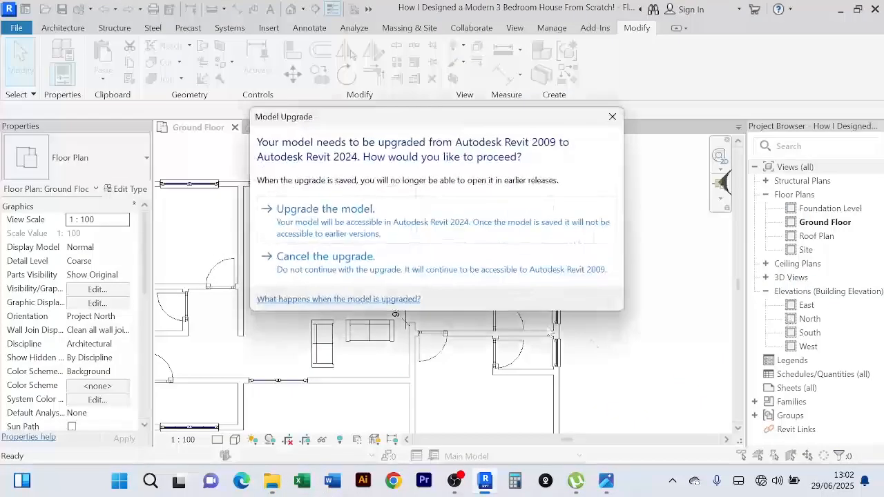
click(423, 234)
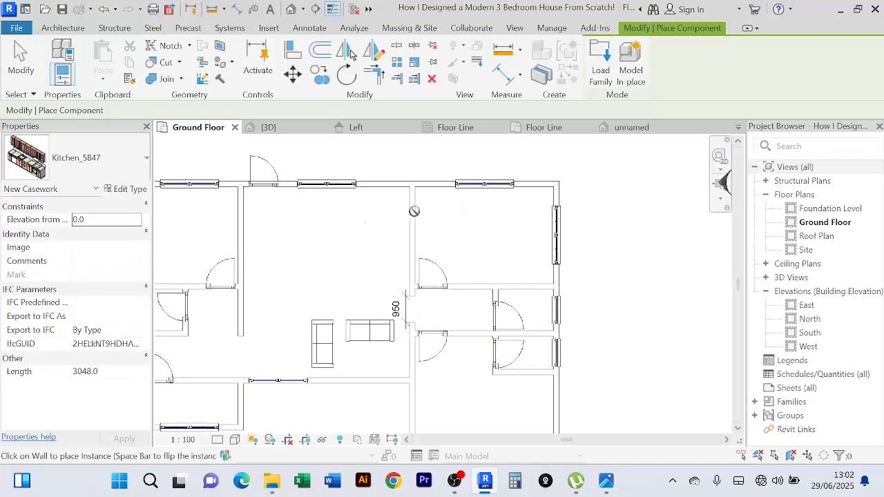
- Place the Kitchen_5847 casework against the windowed exterior wall of the central room and finish the placement
scroll(337, 231, up, 2)
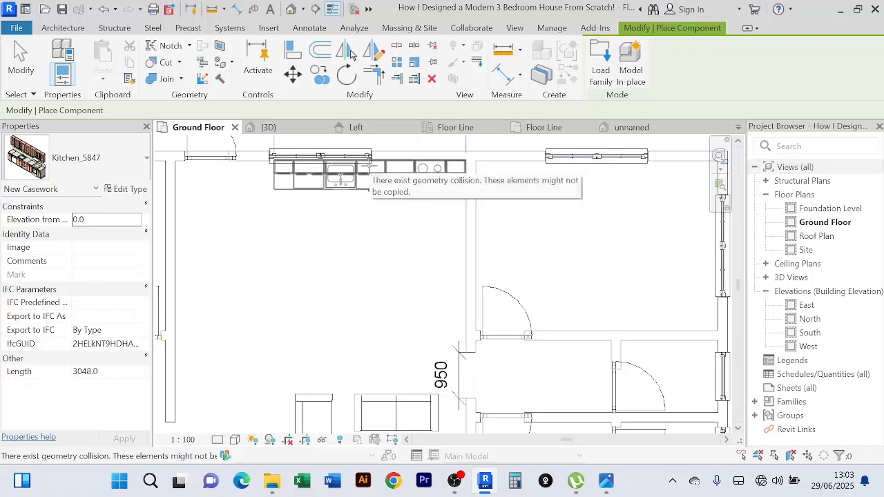
scroll(379, 205, down, 5)
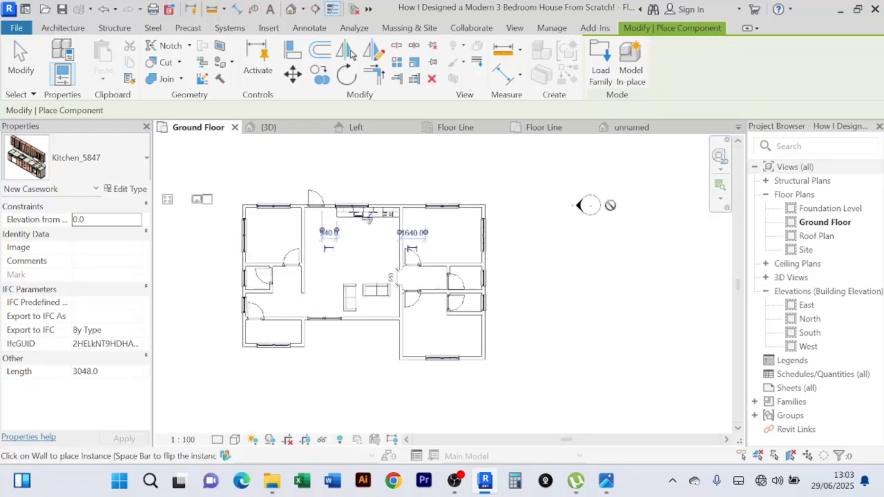
right_click(508, 173)
click(523, 184)
right_click(510, 169)
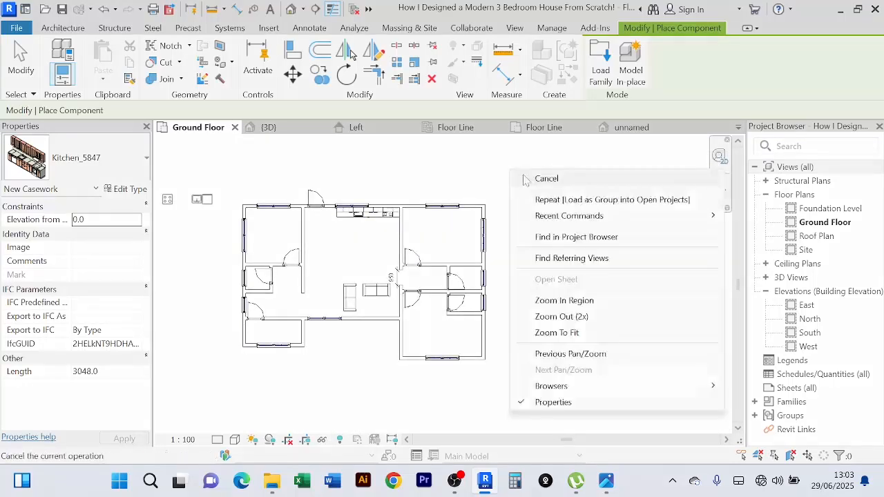
click(523, 179)
right_click(512, 173)
click(523, 179)
scroll(524, 179, down, 2)
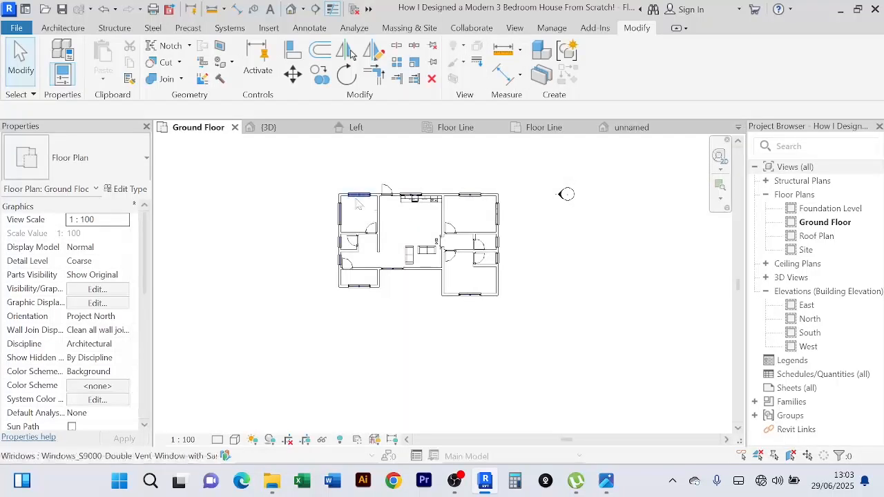
drag(295, 219, 322, 264)
scroll(314, 242, up, 2)
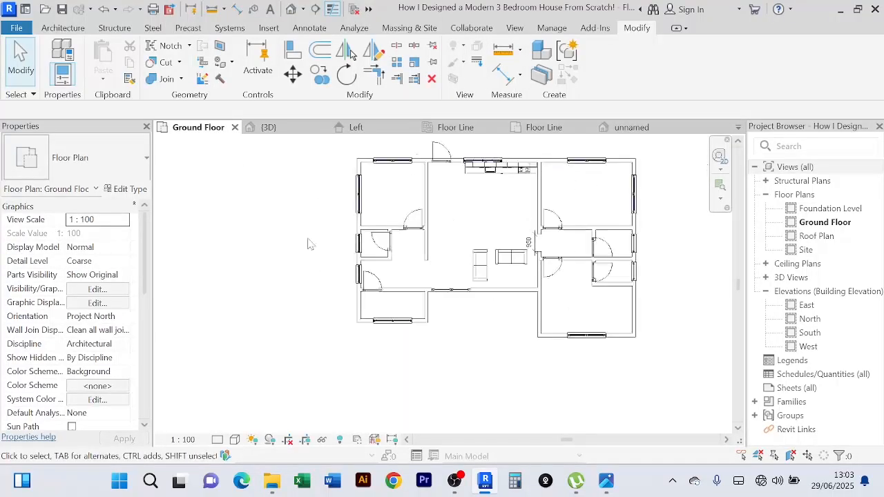
middle_drag(302, 253, 232, 307)
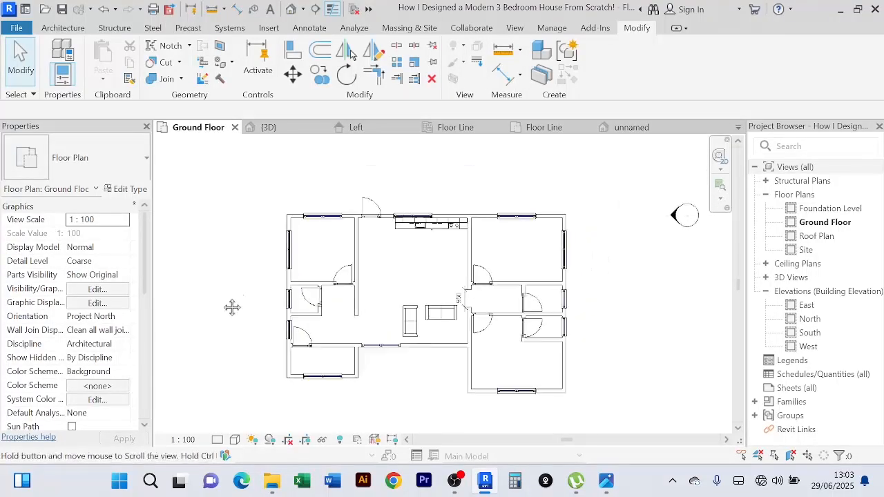
- Close all open views of the Kitchen_5847 family, leaving only the house project's views
click(387, 130)
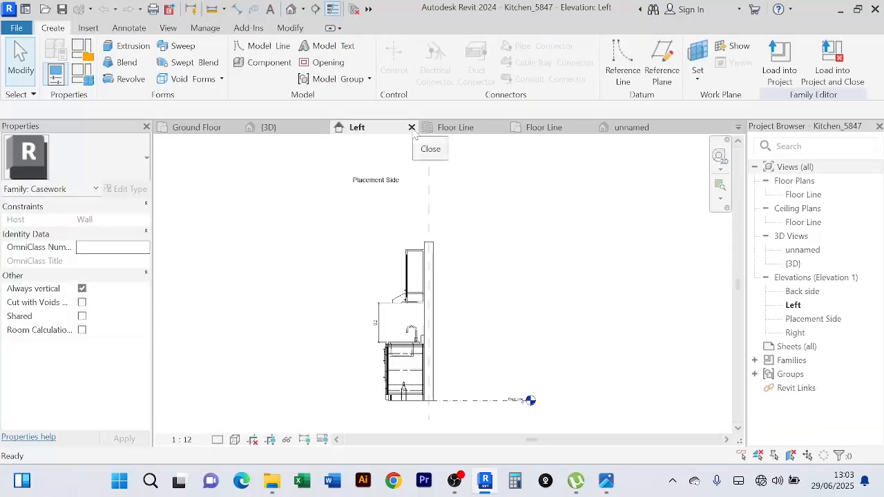
click(412, 128)
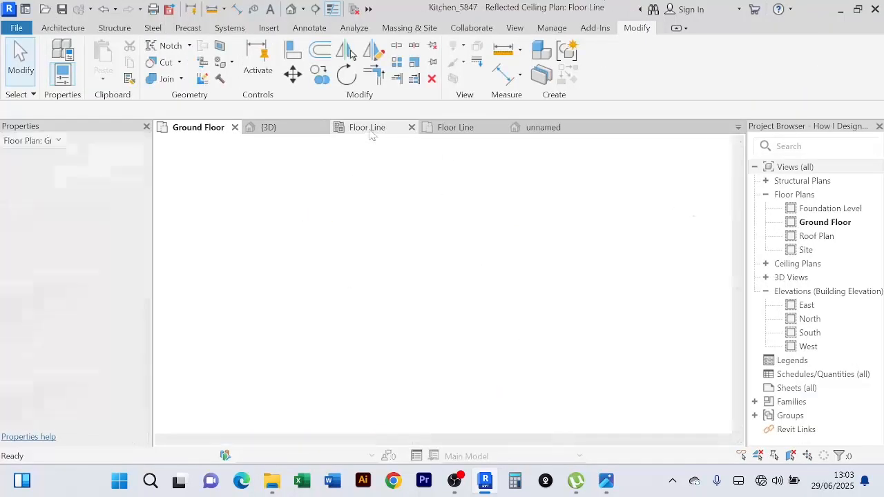
click(412, 127)
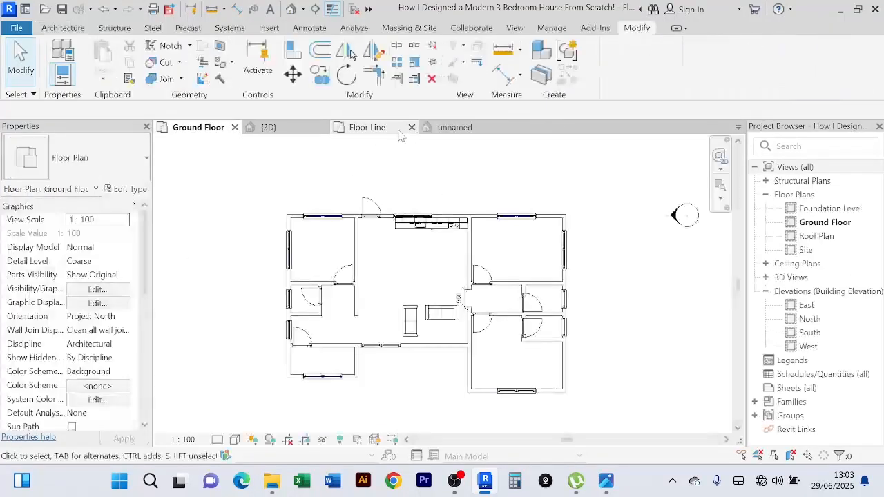
click(400, 130)
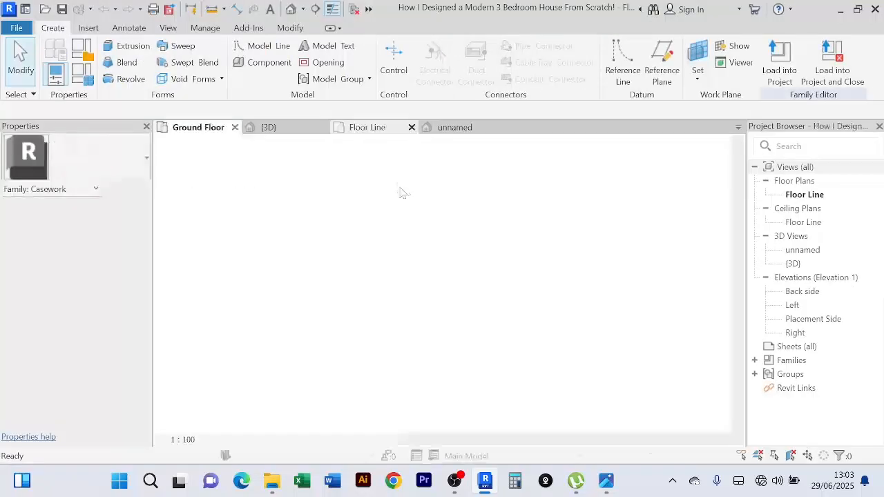
click(412, 127)
click(385, 129)
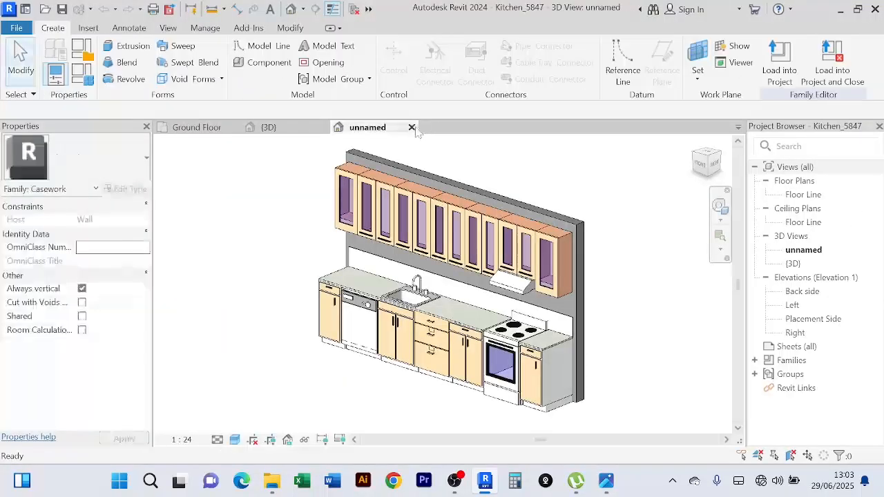
click(414, 127)
- Examine in the house's 3D view how the wall kitchen's upper cabinets overlap the double-vent window behind them
click(273, 130)
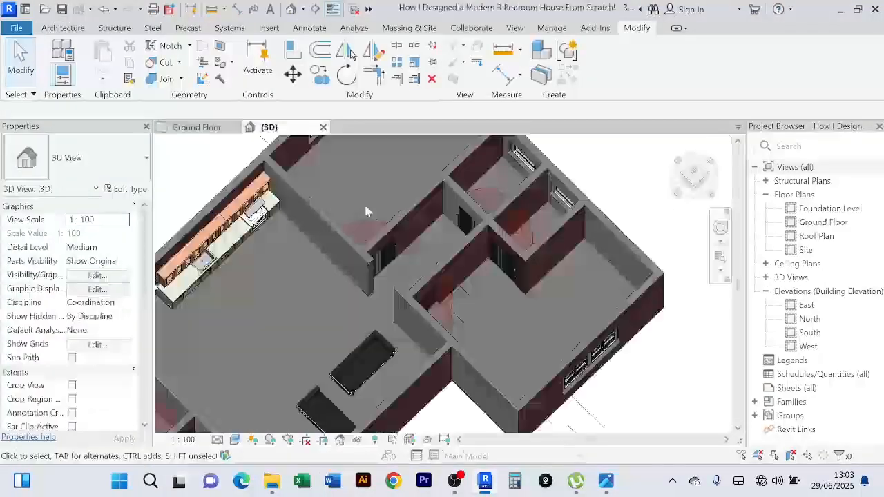
scroll(297, 274, down, 2)
shift+middle_drag(293, 271, 325, 259)
scroll(299, 263, up, 2)
scroll(339, 232, up, 2)
scroll(340, 249, down, 4)
scroll(326, 258, up, 3)
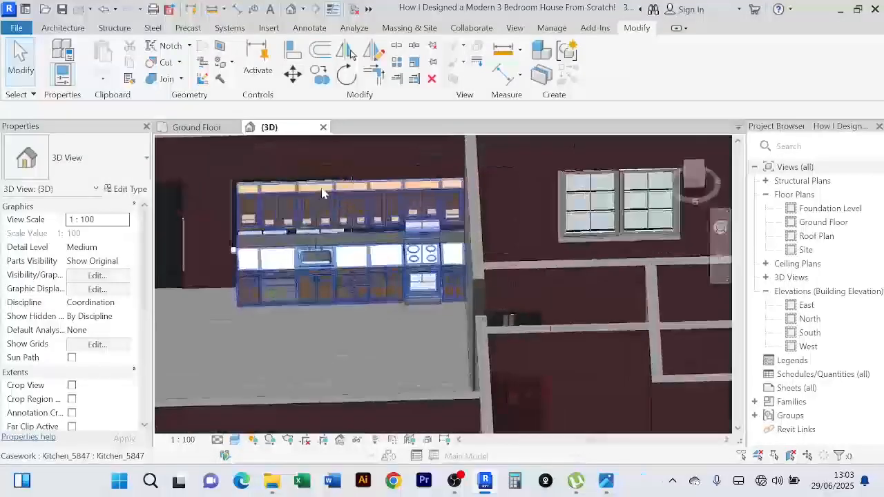
shift+middle_drag(336, 290, 331, 314)
scroll(311, 219, up, 2)
click(391, 290)
scroll(391, 291, down, 2)
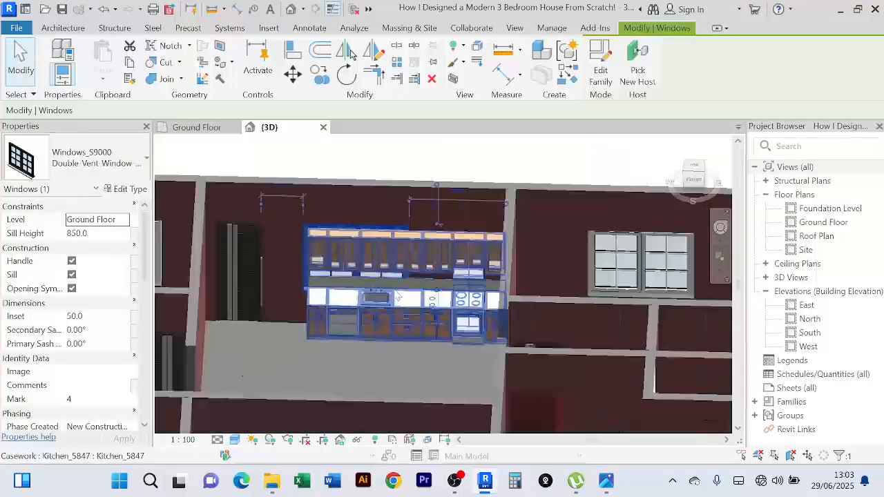
scroll(383, 347, up, 1)
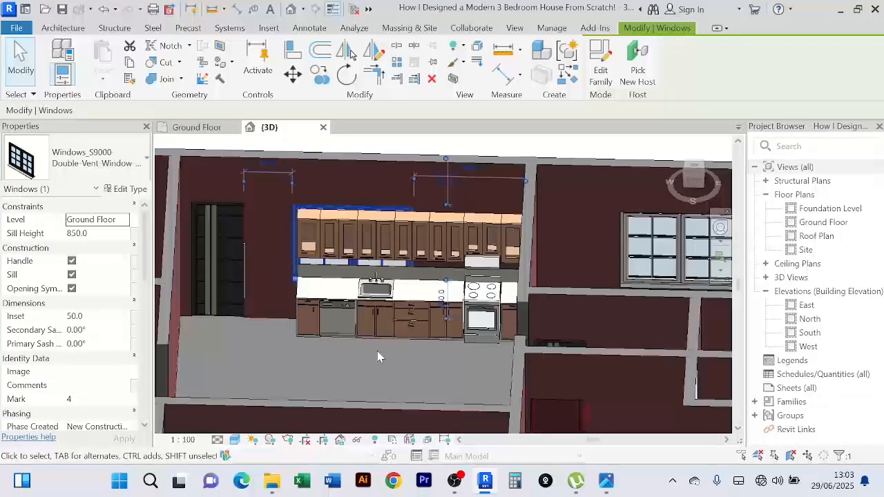
shift+middle_drag(377, 357, 414, 325)
scroll(357, 200, up, 3)
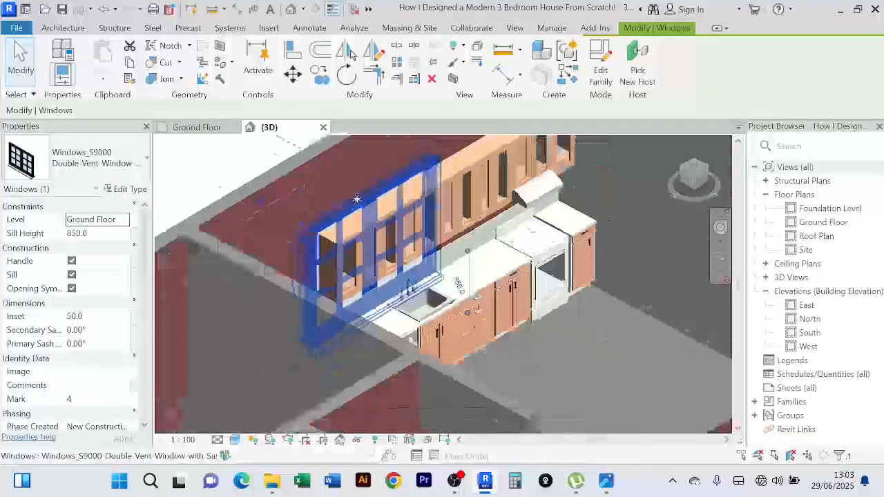
shift+middle_drag(357, 200, 337, 382)
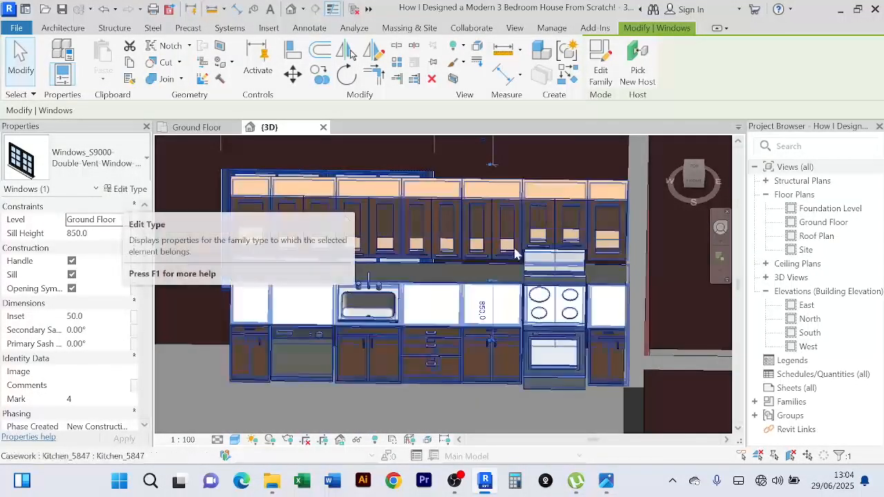
- Set the Kitchen_5847 casework type's Cab Ht. to 500 and apply the change
click(480, 206)
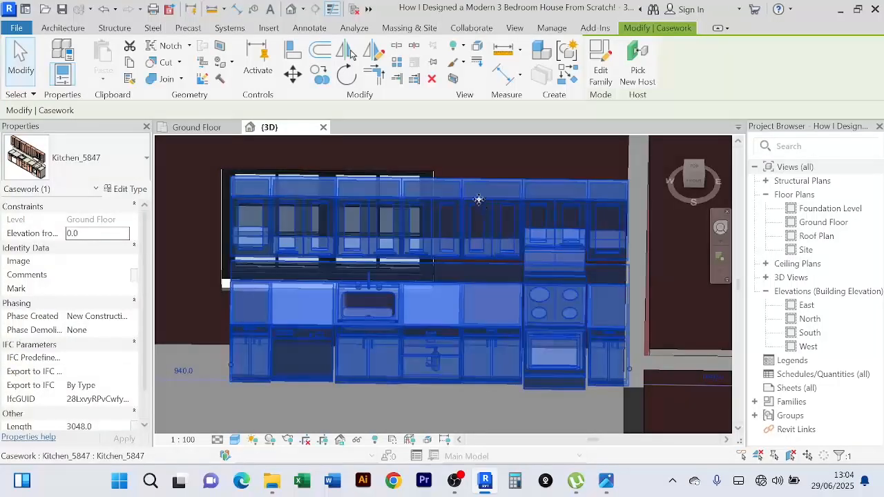
click(128, 189)
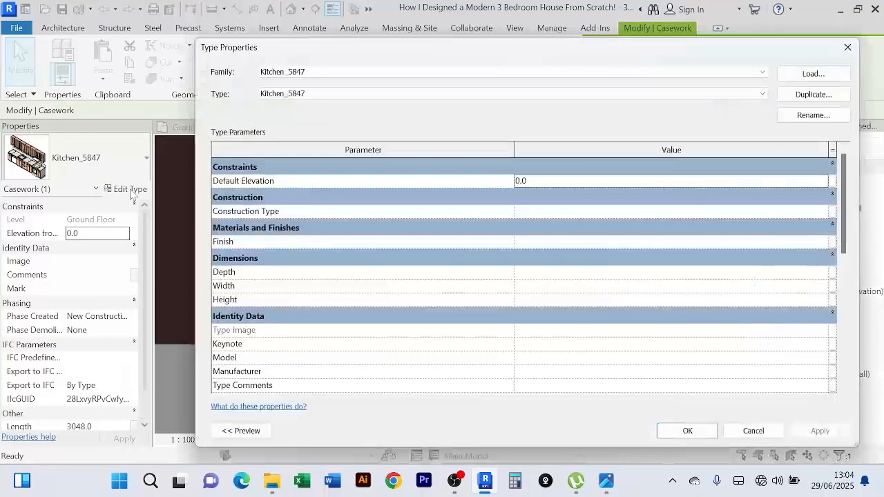
scroll(464, 326, down, 8)
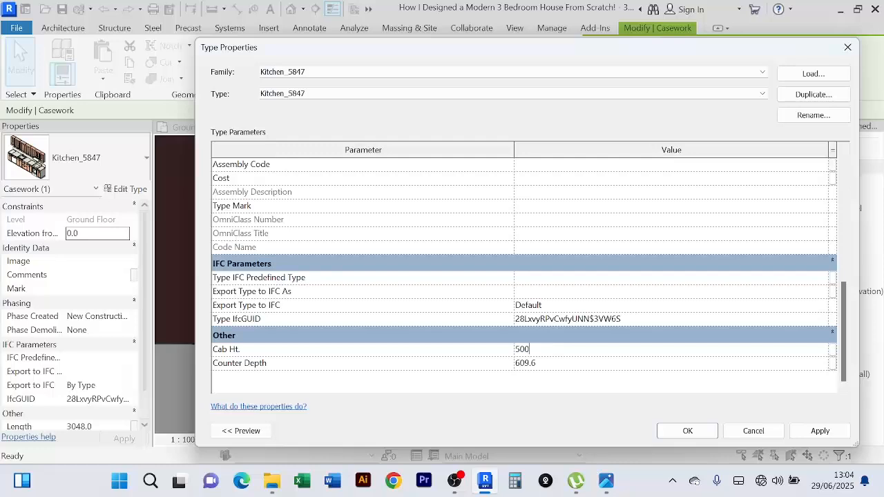
click(822, 431)
click(688, 431)
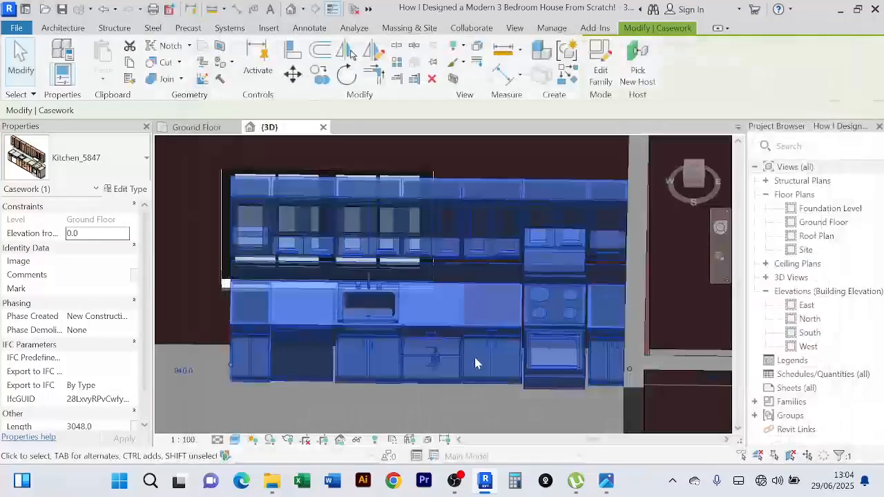
- Deselect the casework and examine the upper cabinets' height against the window in 3D
scroll(273, 322, down, 3)
shift+middle_drag(273, 323, 340, 251)
click(234, 227)
right_click(314, 216)
scroll(341, 251, up, 5)
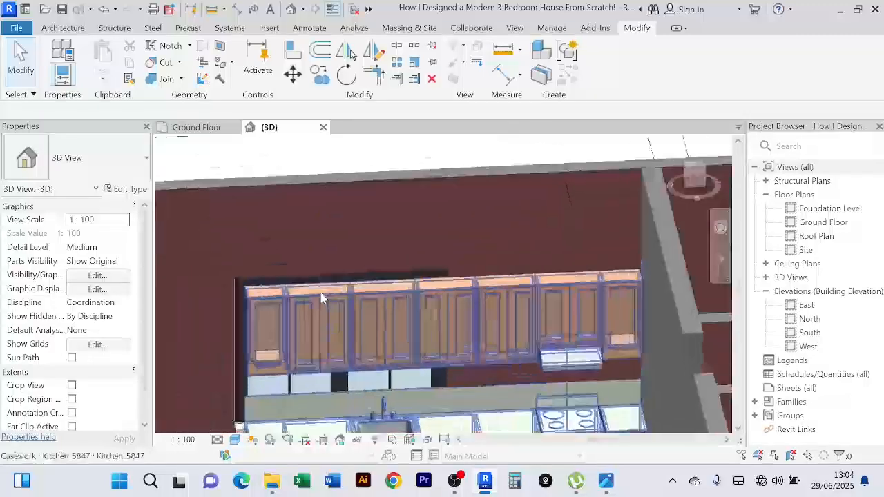
scroll(464, 257, down, 2)
shift+middle_drag(447, 245, 413, 254)
scroll(466, 228, down, 3)
- Compare the kitchen wall on the Ground Floor plan with the 3D model and examine the house's exterior windows
click(197, 127)
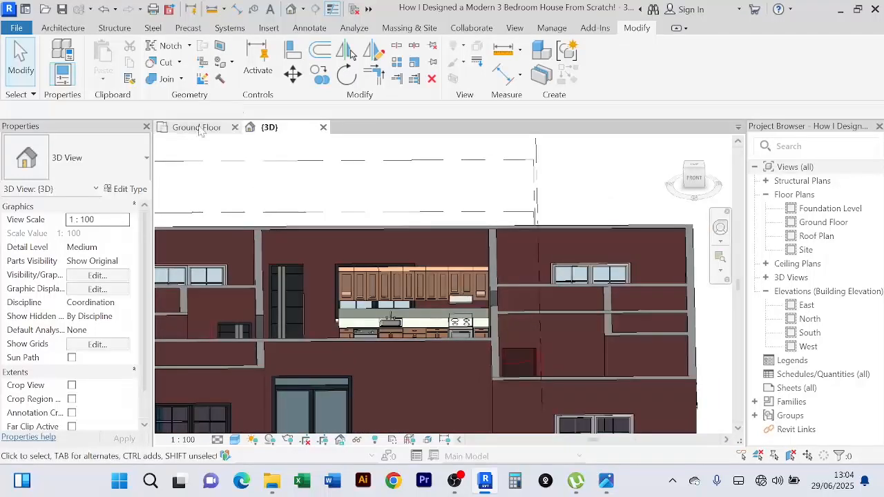
scroll(584, 293, up, 3)
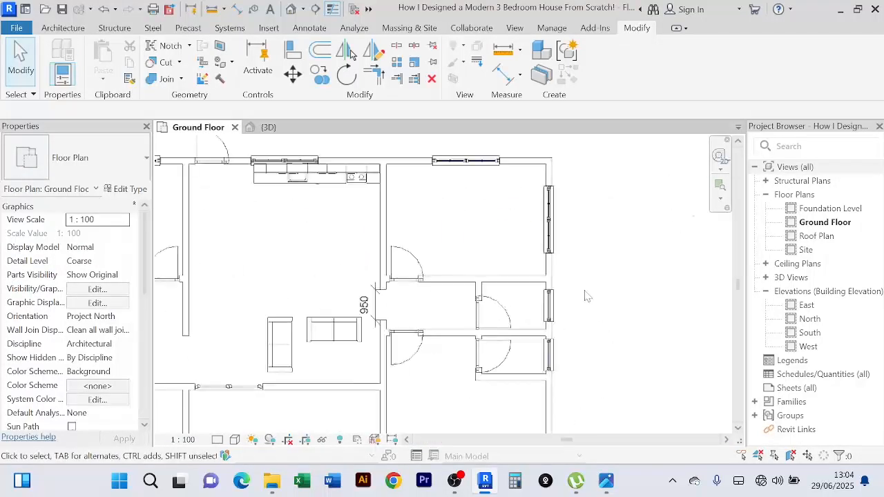
scroll(584, 294, down, 1)
middle_drag(587, 292, 594, 346)
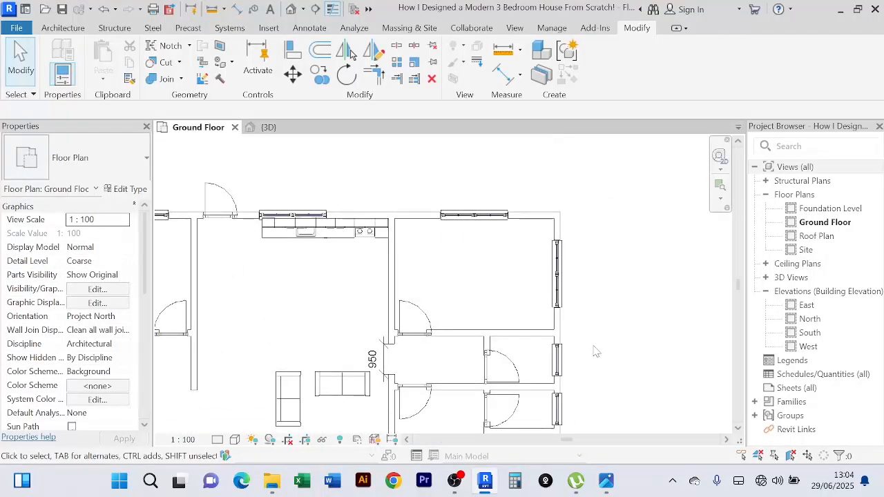
click(283, 129)
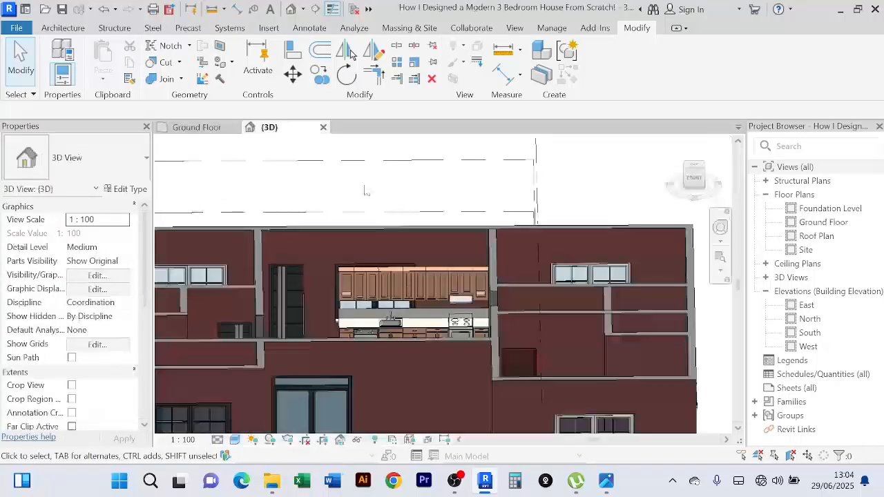
scroll(278, 180, down, 5)
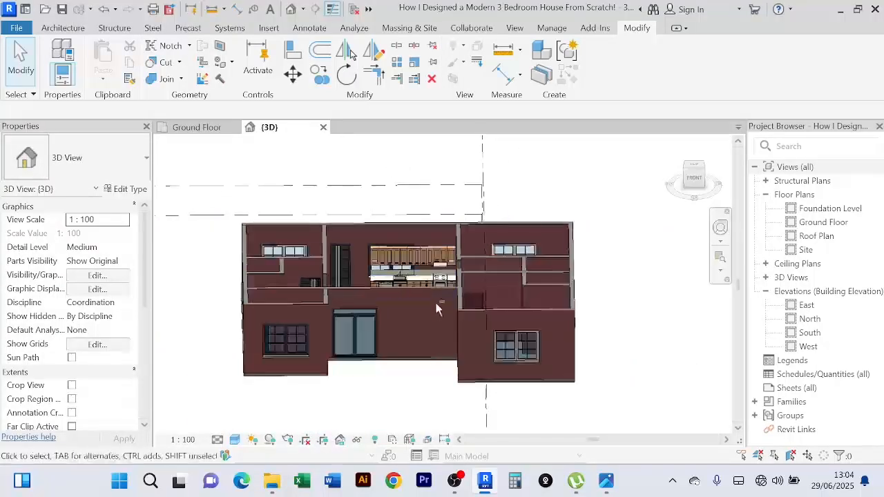
shift+middle_drag(439, 306, 542, 283)
scroll(542, 283, up, 2)
scroll(594, 290, down, 2)
shift+middle_drag(598, 344, 428, 335)
scroll(304, 243, up, 4)
scroll(324, 245, up, 1)
shift+middle_drag(301, 221, 338, 217)
scroll(408, 235, down, 4)
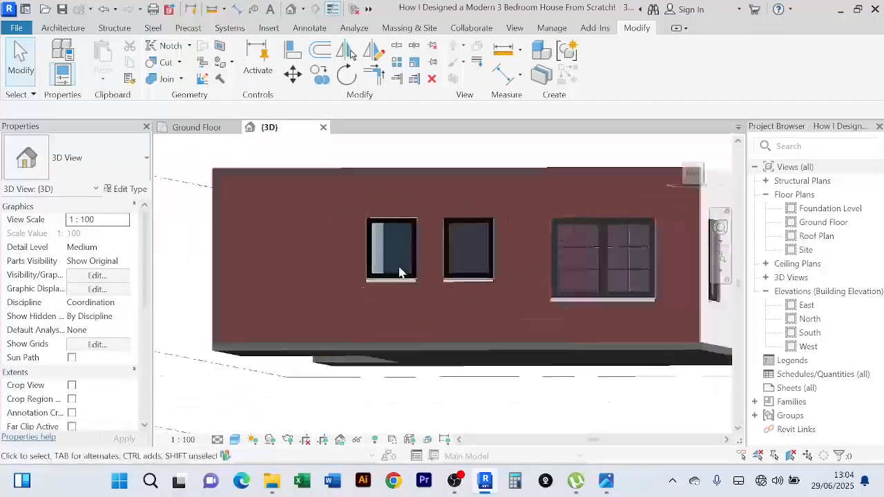
shift+middle_drag(399, 270, 595, 401)
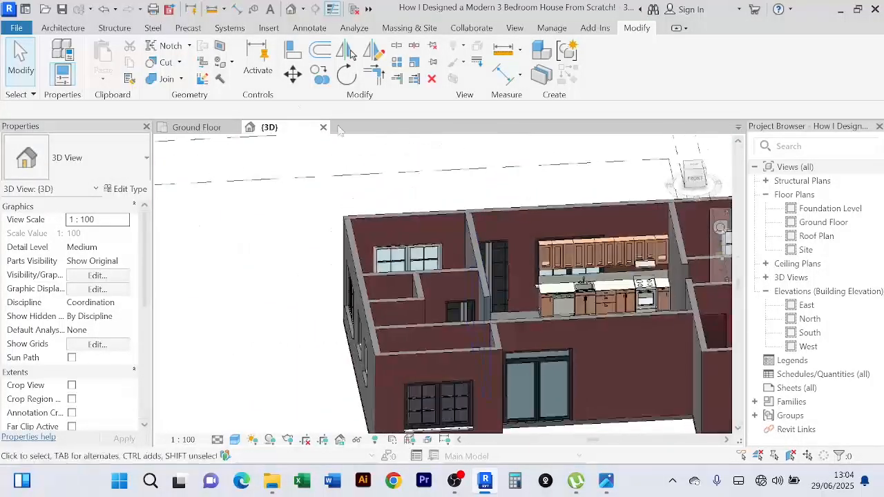
- Delete the double-vent window behind the kitchen casework on the Ground Floor plan
click(197, 128)
scroll(315, 220, up, 3)
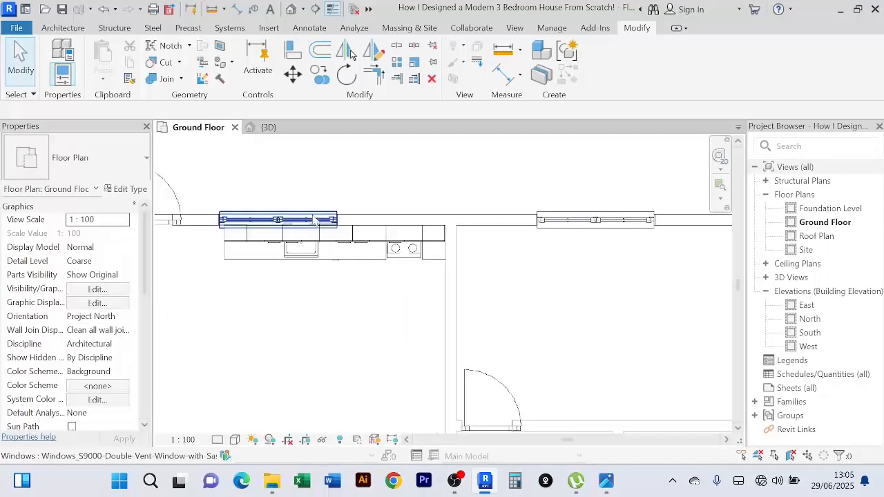
click(314, 220)
key(Escape)
scroll(314, 220, down, 4)
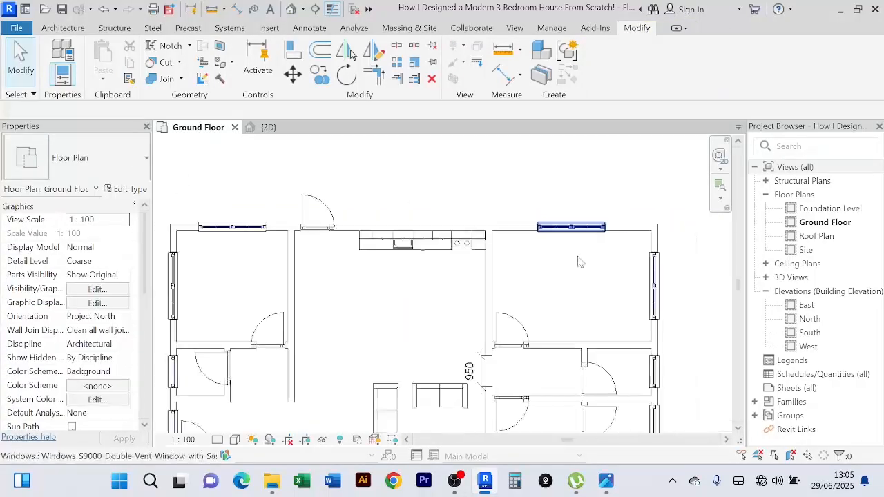
- Place a copy of the small single-leaf turn-tilt window in the wall behind the kitchen, about 2380 mm from the partition at the stove end
click(620, 366)
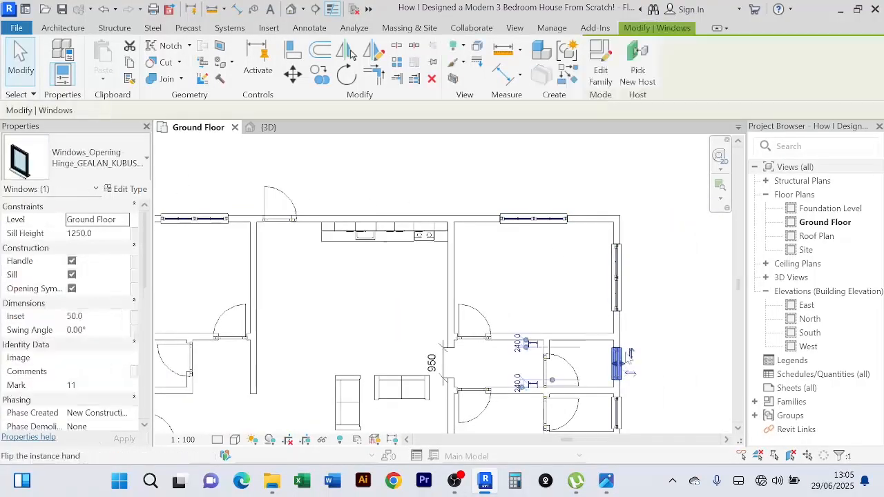
click(561, 83)
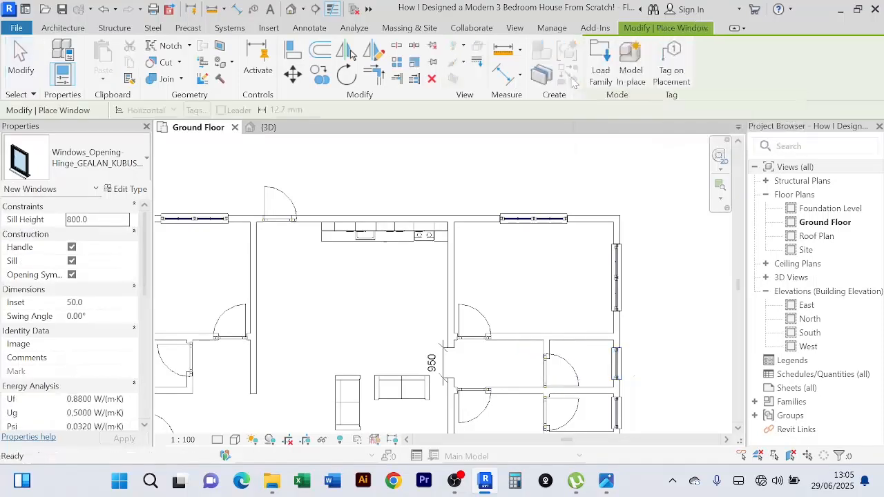
scroll(332, 219, up, 3)
scroll(337, 219, up, 1)
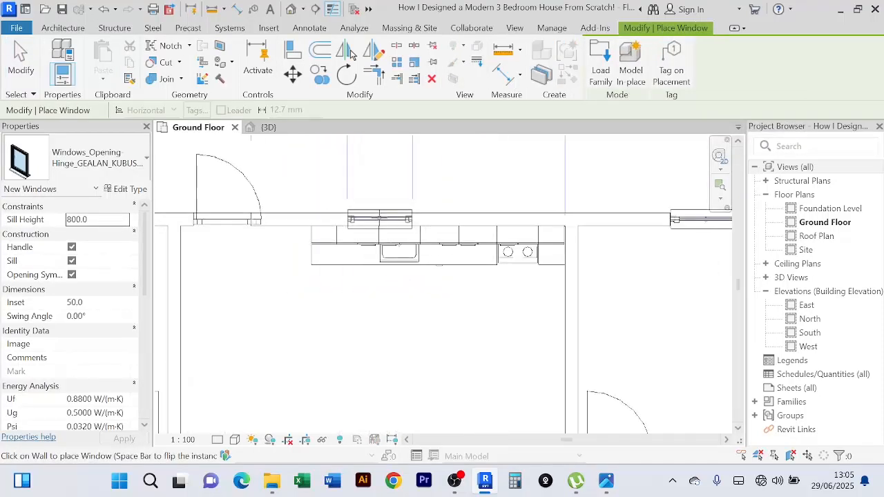
scroll(404, 201, down, 3)
right_click(483, 166)
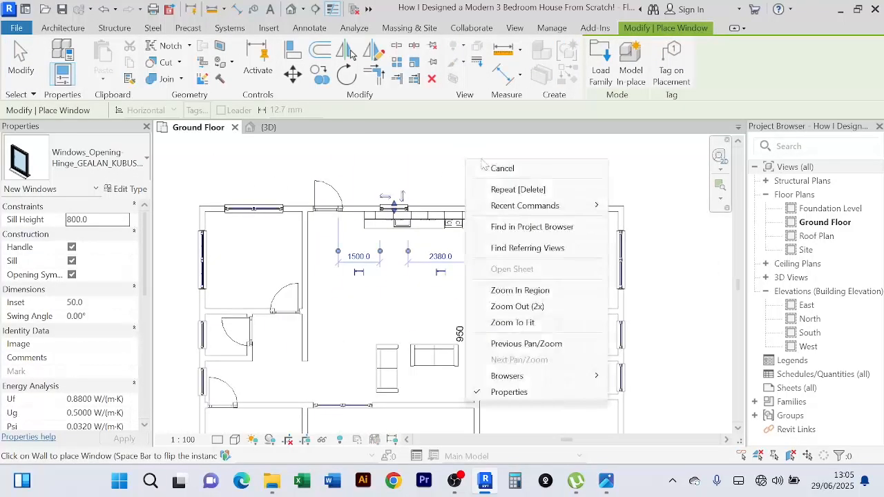
right_click(479, 152)
click(491, 168)
scroll(397, 231, up, 2)
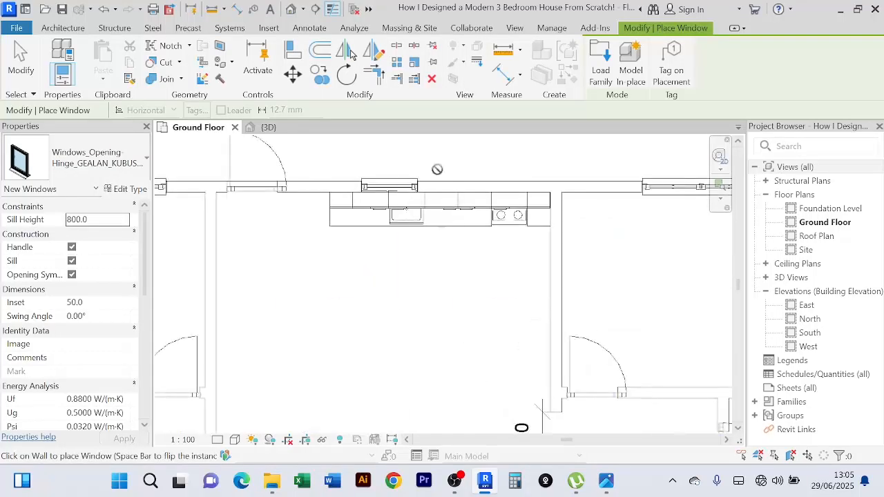
right_click(442, 171)
click(477, 179)
- Duplicate the type of the new single-leaf window behind the kitchen and name the duplicate "Kitchen window"
click(409, 188)
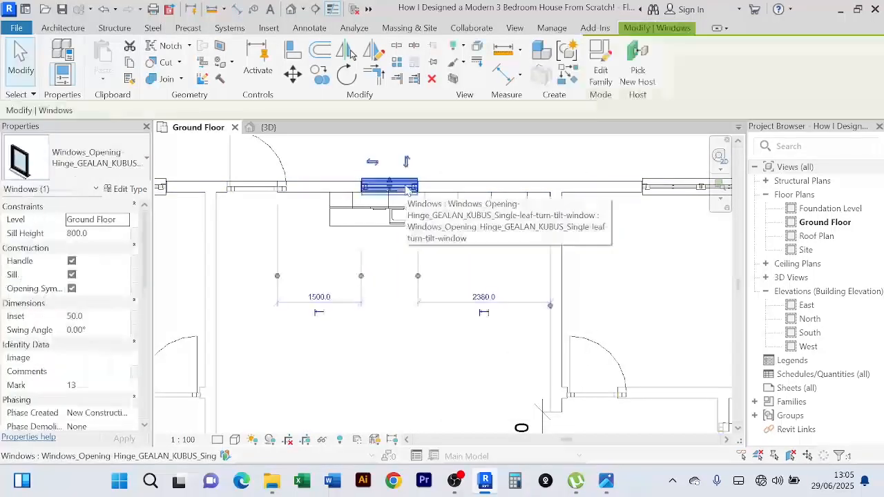
click(132, 190)
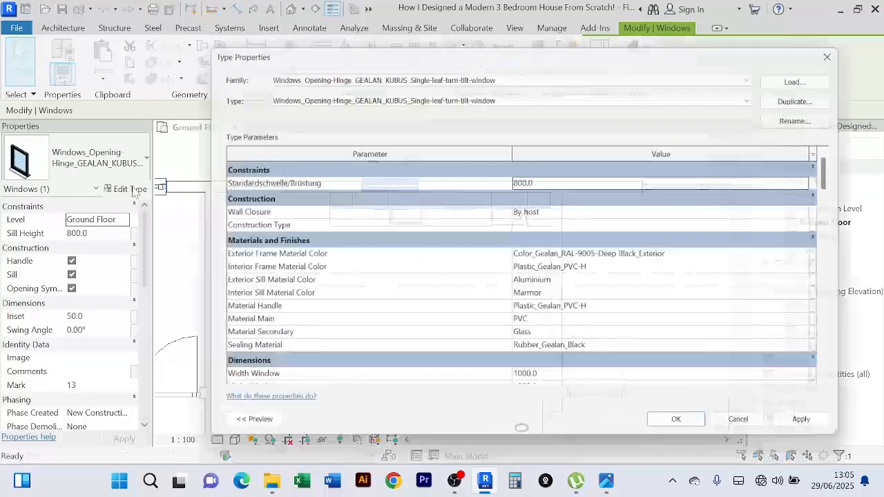
click(815, 94)
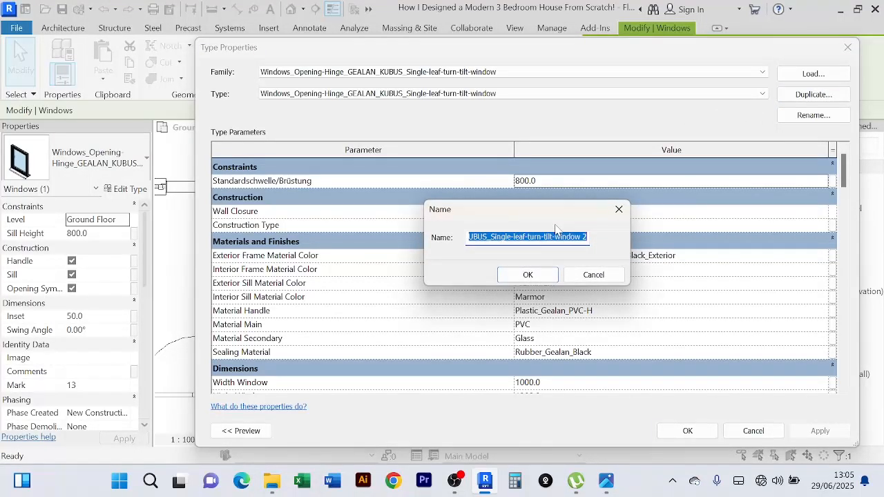
text(Kitchen window)
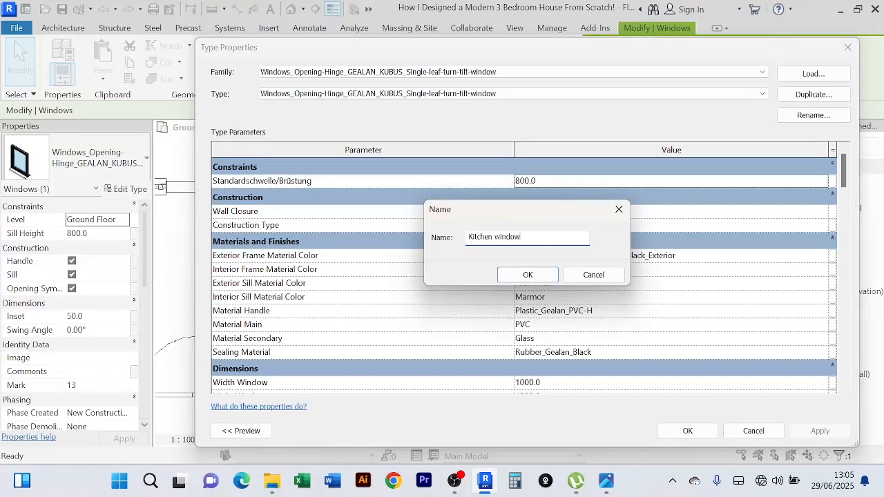
click(526, 275)
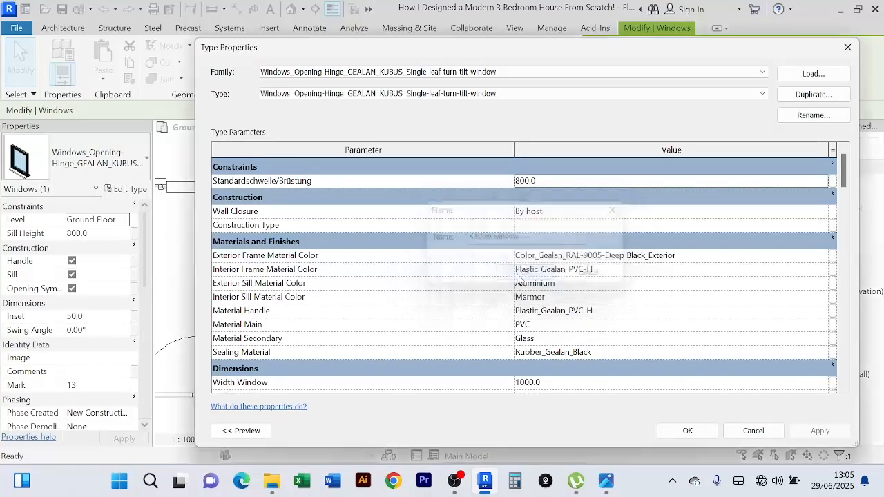
- Set the Kitchen window type's width to 2000 mm and its height to 400 mm
scroll(587, 256, down, 3)
scroll(582, 339, down, 1)
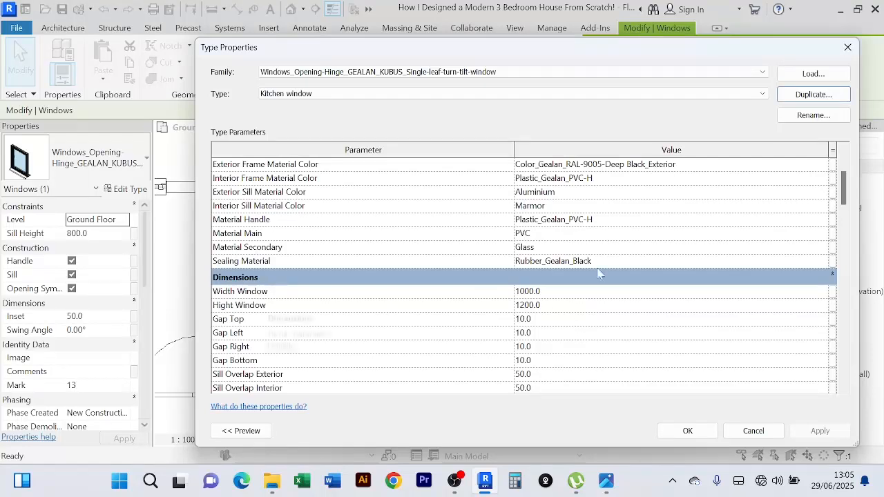
click(589, 296)
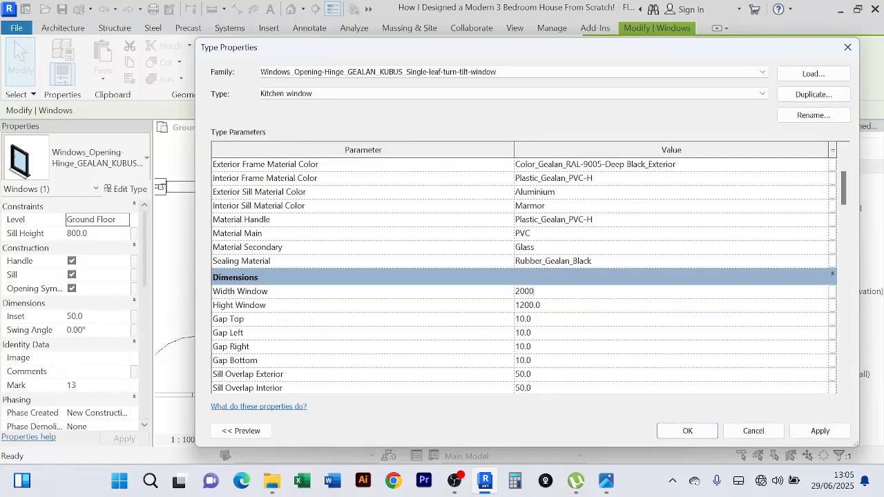
key(Tab)
click(817, 434)
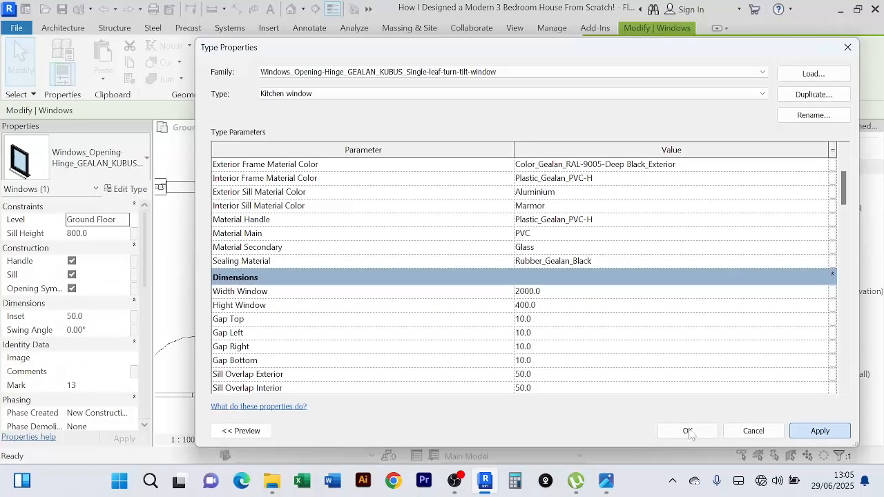
click(688, 431)
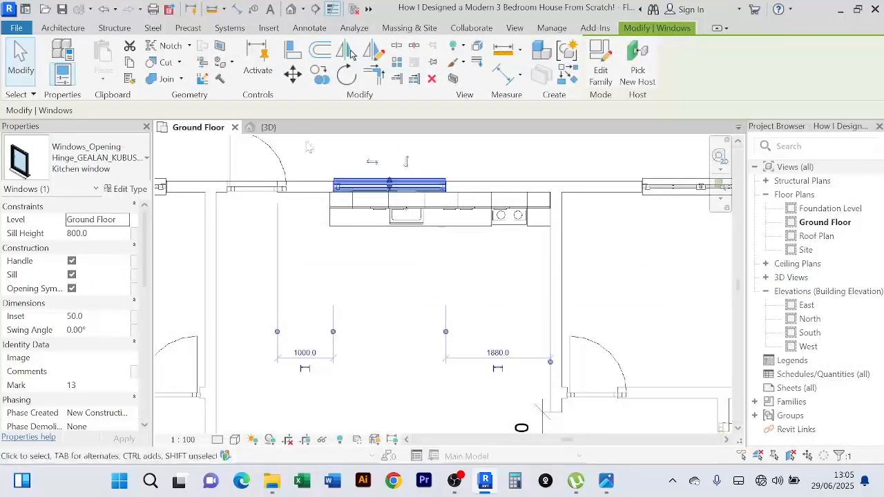
- Set the kitchen window's head height to 2500 mm in the 3D view of the back wall
click(266, 127)
scroll(300, 322, down, 1)
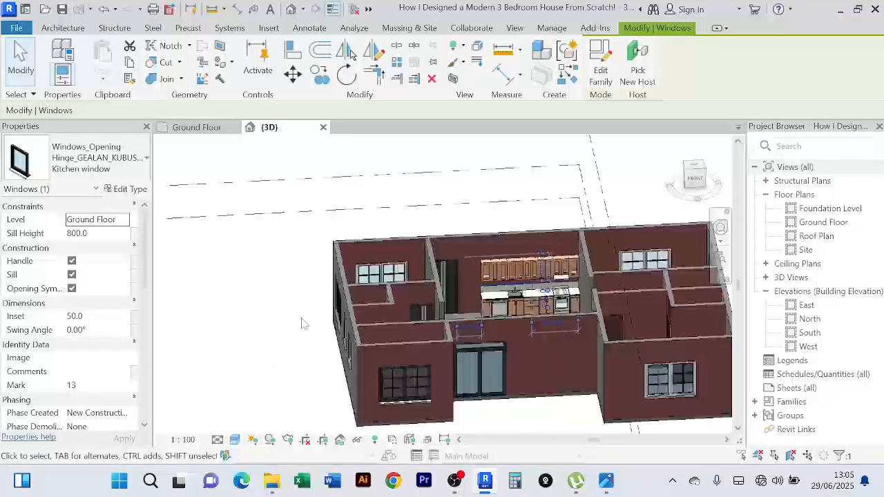
shift+middle_drag(300, 320, 611, 266)
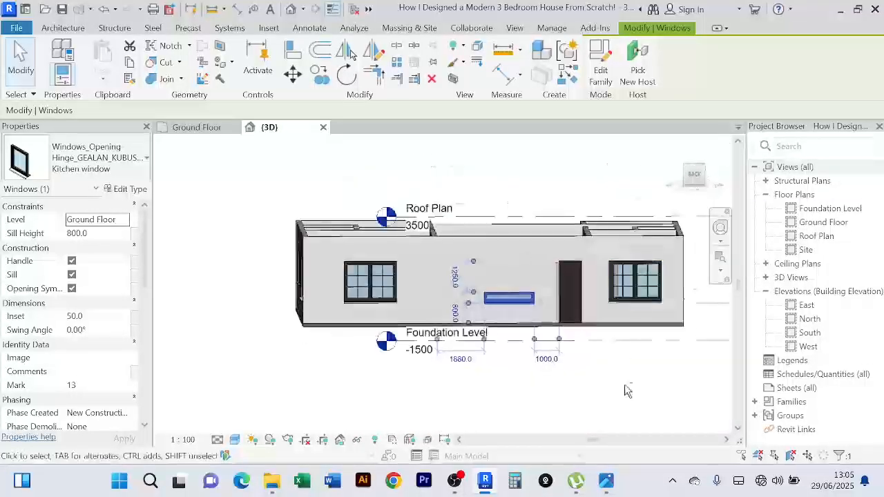
click(588, 367)
scroll(532, 318, up, 3)
scroll(532, 318, up, 1)
click(476, 273)
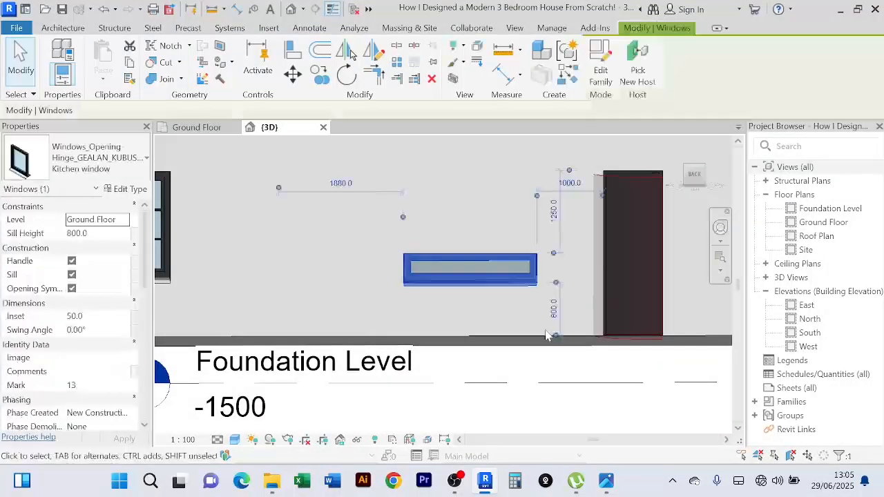
scroll(552, 332, down, 2)
scroll(79, 364, down, 10)
scroll(78, 364, down, 2)
click(97, 399)
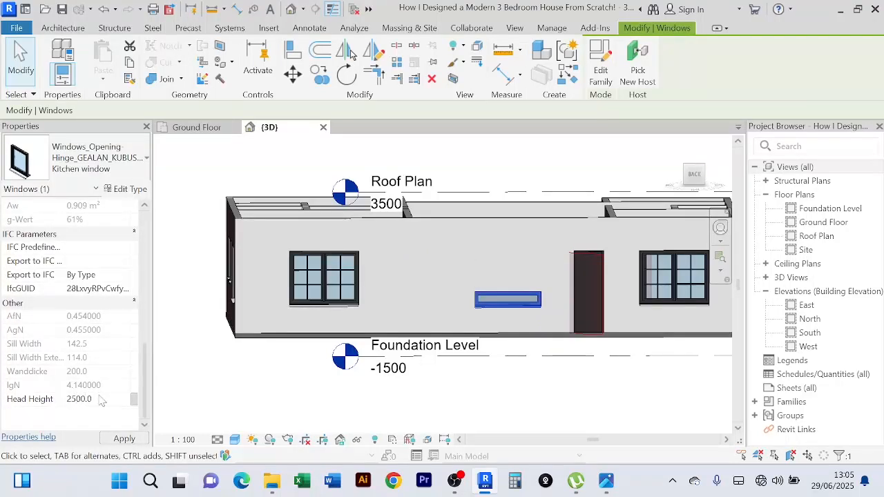
text(2500.0)
key(Return)
click(534, 403)
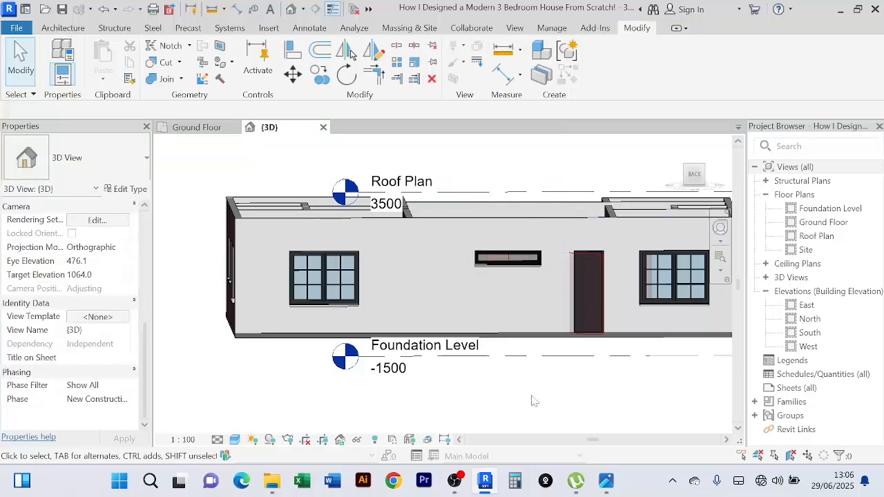
- Check the kitchen window against the wall cabinets in 3D, set its type height to 600 mm and increase the type width
shift+middle_drag(534, 403, 515, 421)
click(204, 128)
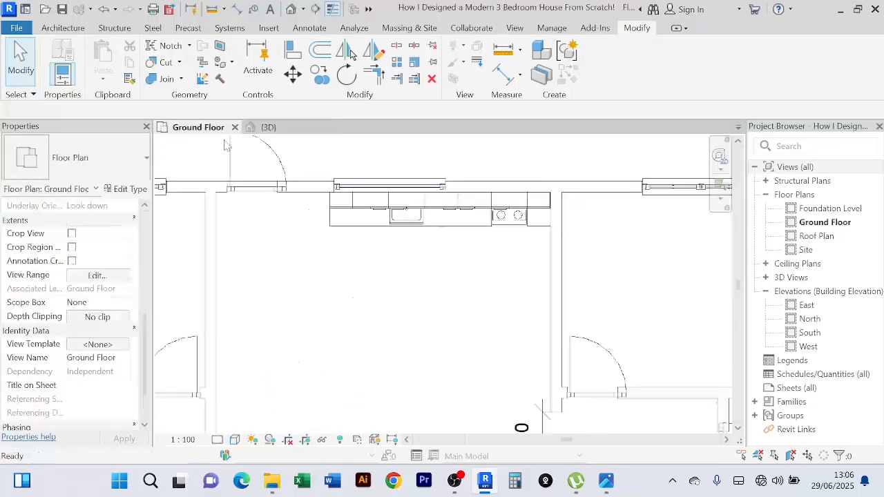
click(268, 127)
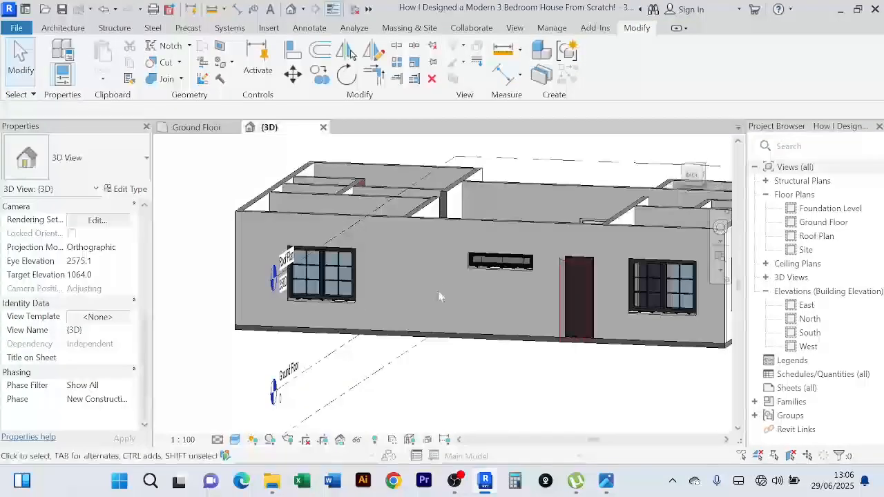
shift+middle_drag(283, 369, 279, 291)
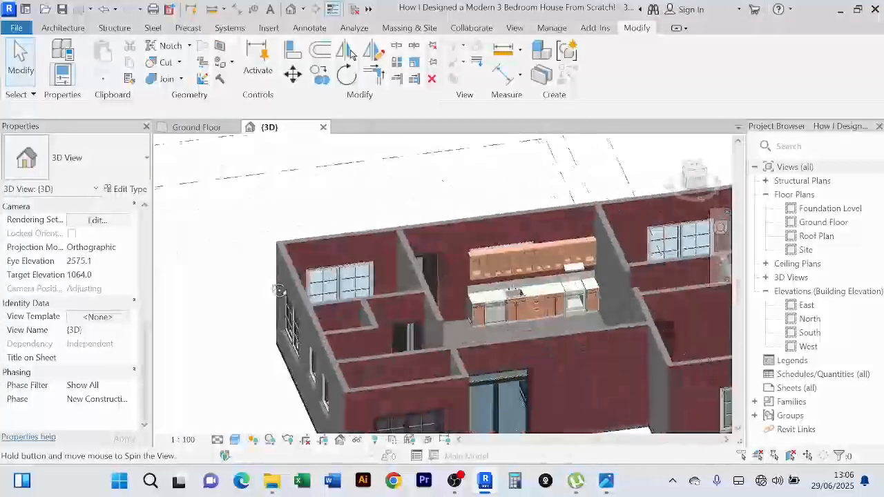
scroll(588, 233, up, 5)
shift+middle_drag(502, 246, 432, 194)
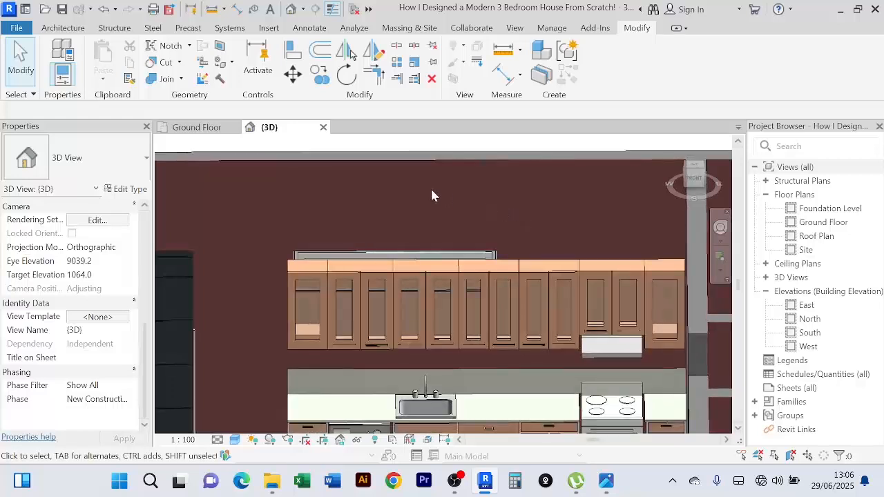
click(436, 262)
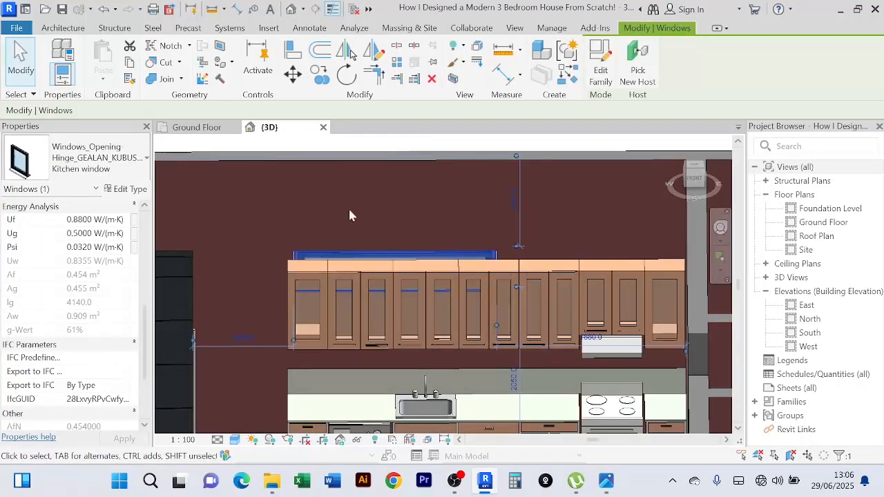
scroll(79, 373, down, 4)
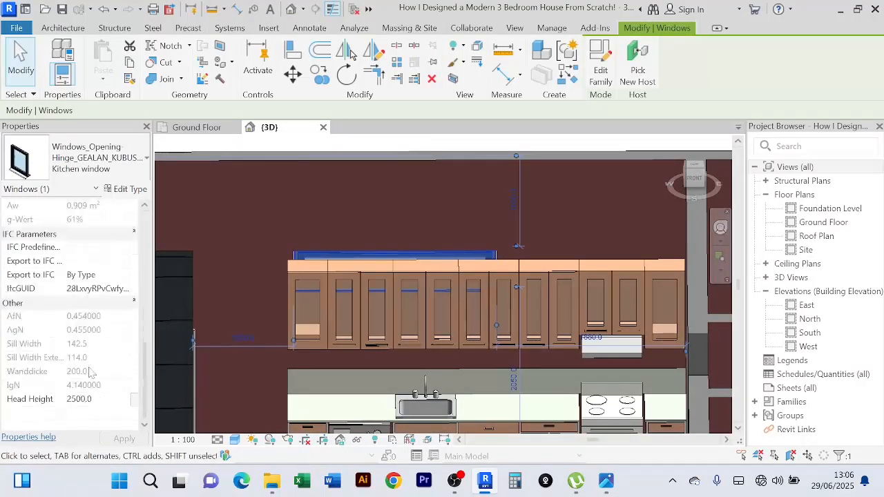
click(128, 190)
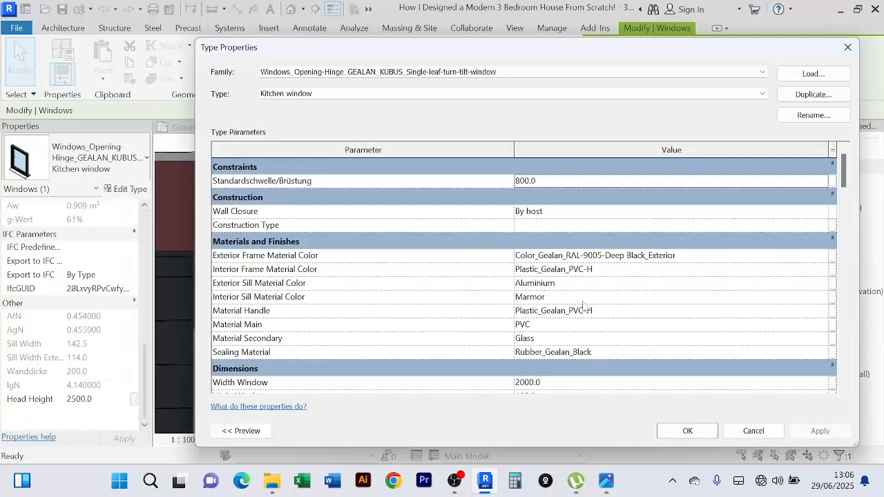
scroll(584, 320, down, 2)
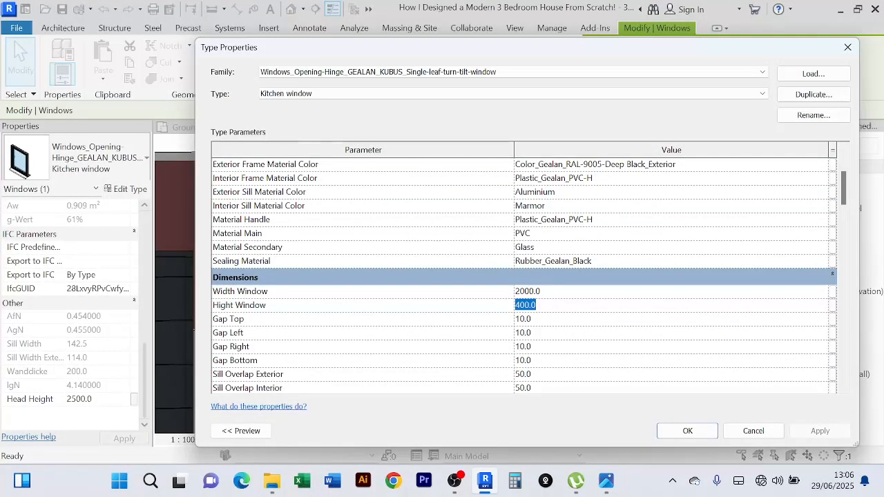
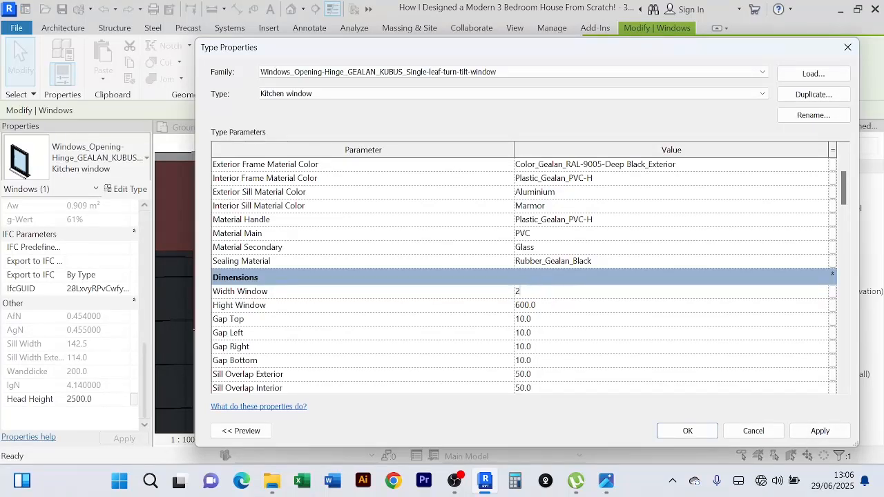
click(801, 436)
click(684, 431)
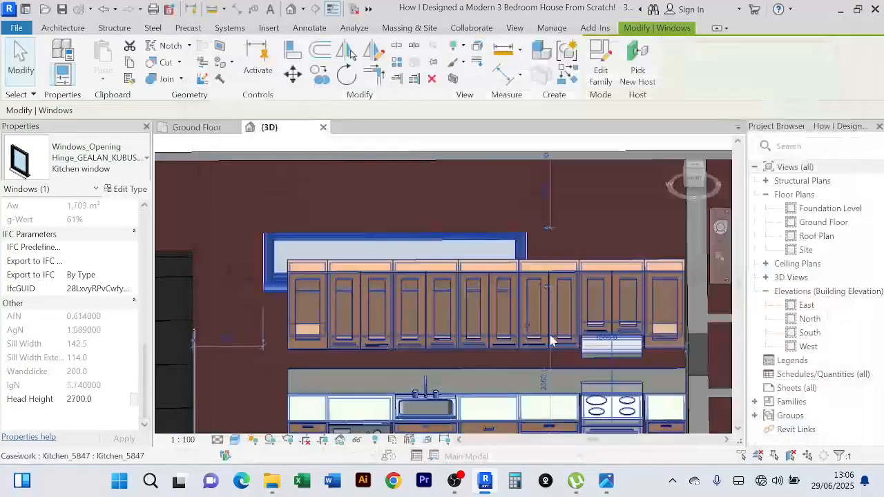
- Shift the kitchen window along its wall toward the stove on the Ground Floor plan until it lies within the casework's length
scroll(577, 203, down, 2)
mouse_move(577, 204)
shift+middle_down()
mouse_move(569, 211)
mouse_move(578, 210)
shift+middle_up()
click(197, 130)
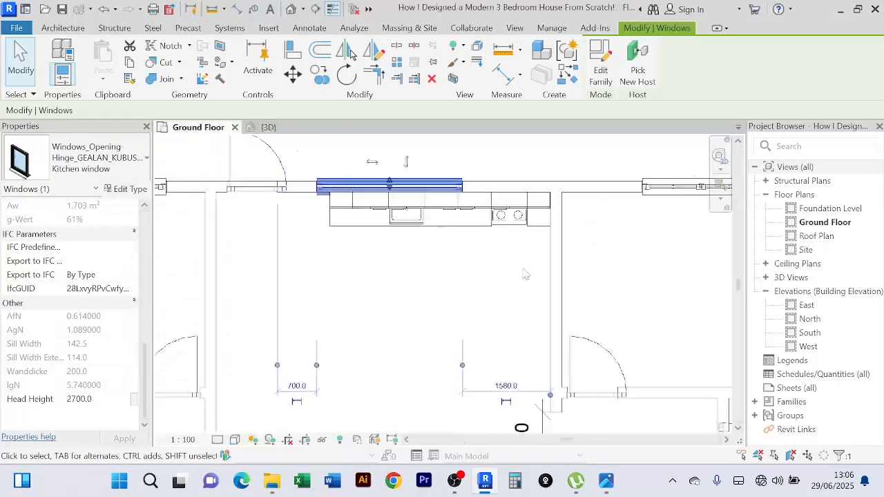
scroll(385, 306, down, 1)
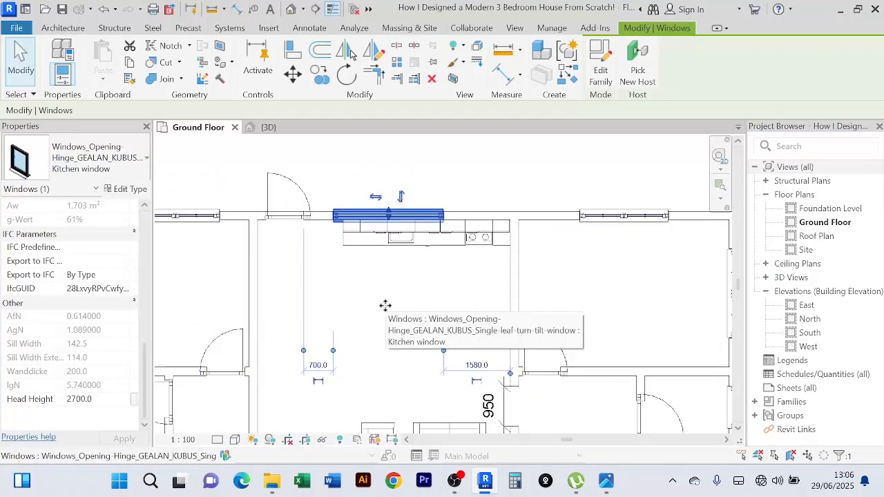
key(Right)
key(Right)
key(Right)
key(Right)
key(Right)
key(Right)
key(Right)
key(Right)
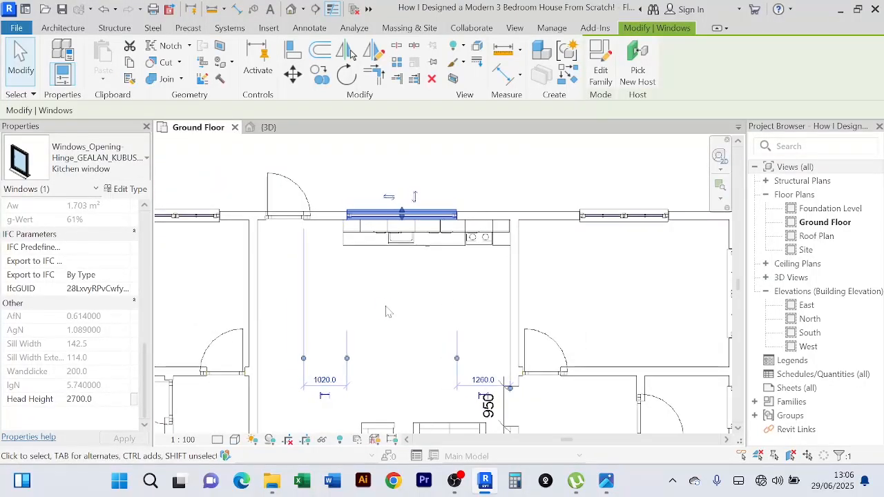
key(Right)
key(Right)
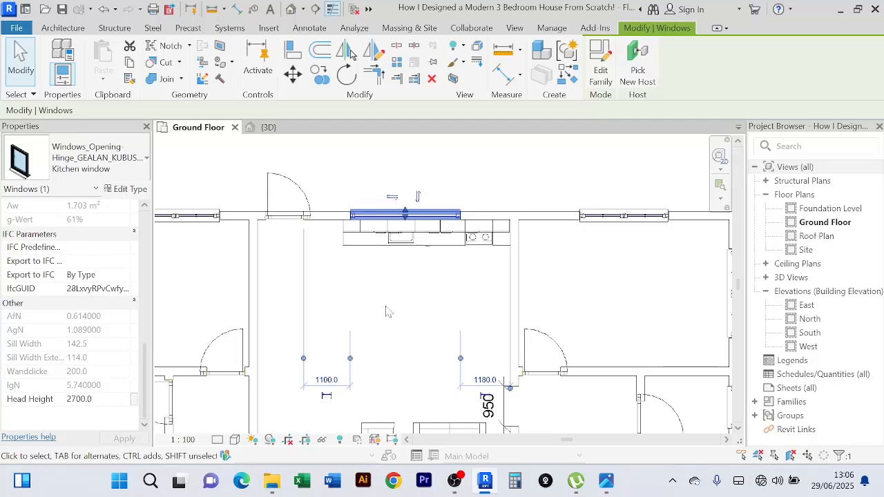
key(Right)
key(Right)
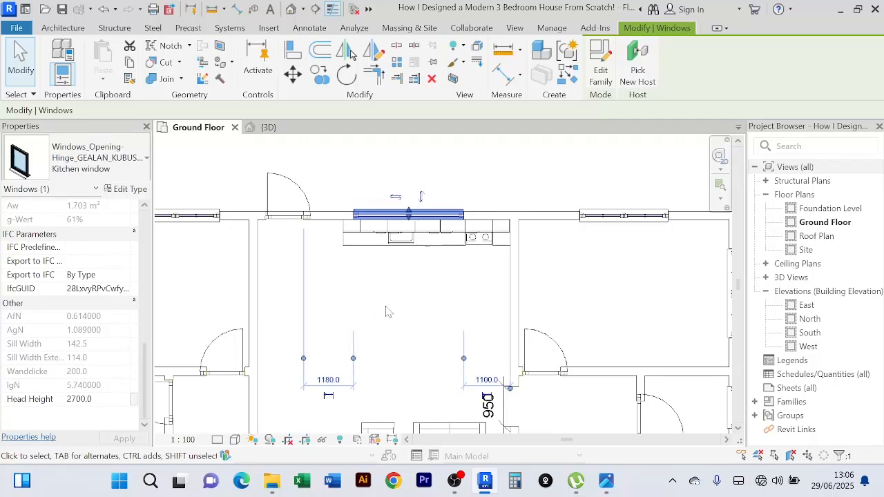
key(Right)
key(Right)
click(526, 154)
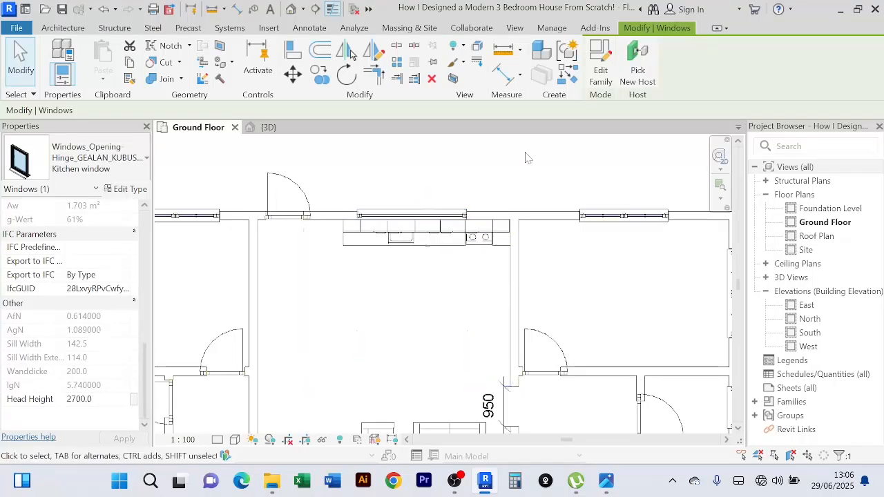
- Set the enlarged kitchen window's head height to 2500 mm in the 3D view
click(289, 128)
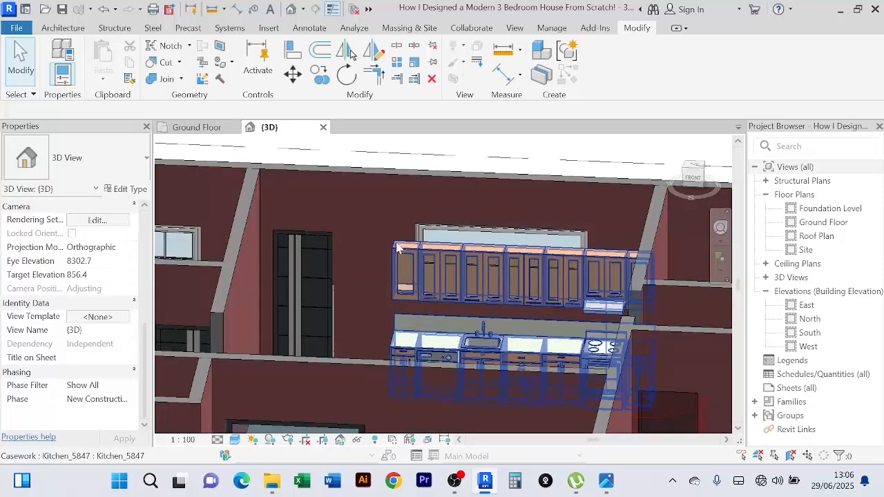
click(442, 235)
scroll(97, 387, down, 5)
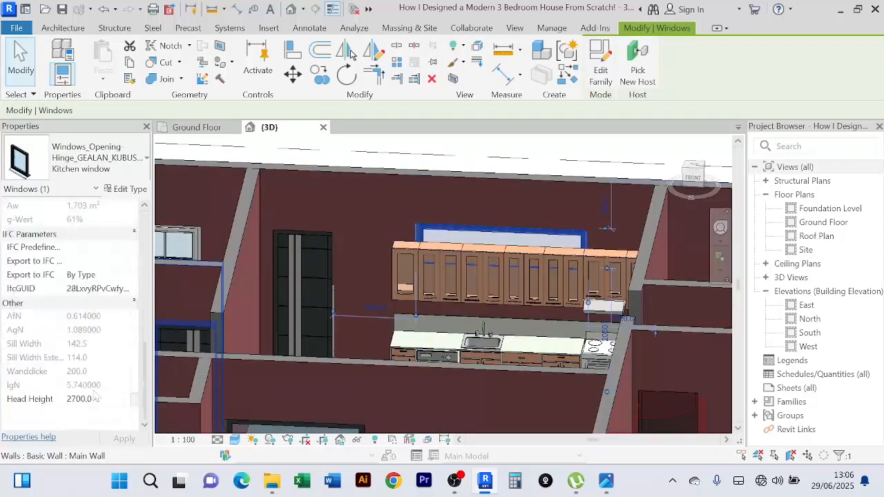
click(100, 401)
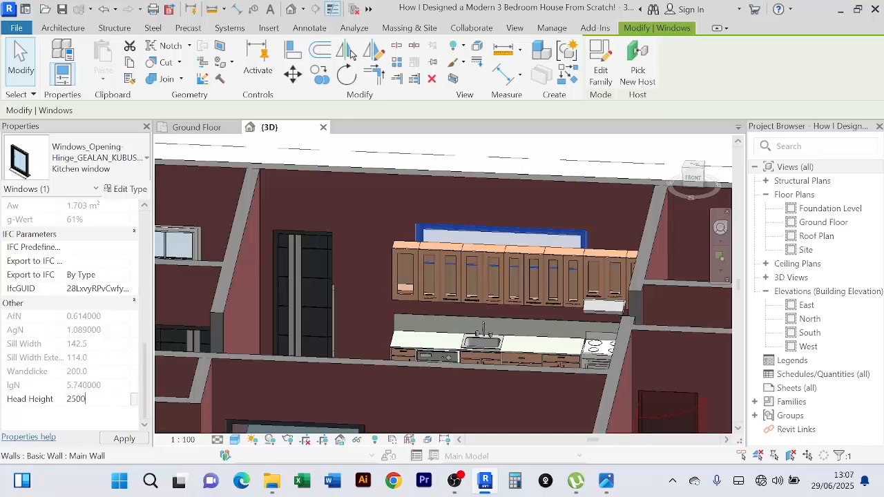
click(525, 158)
- Examine the kitchen window in the back facade and the front of the house in 3D, and return to the Ground Floor plan
scroll(525, 159, down, 6)
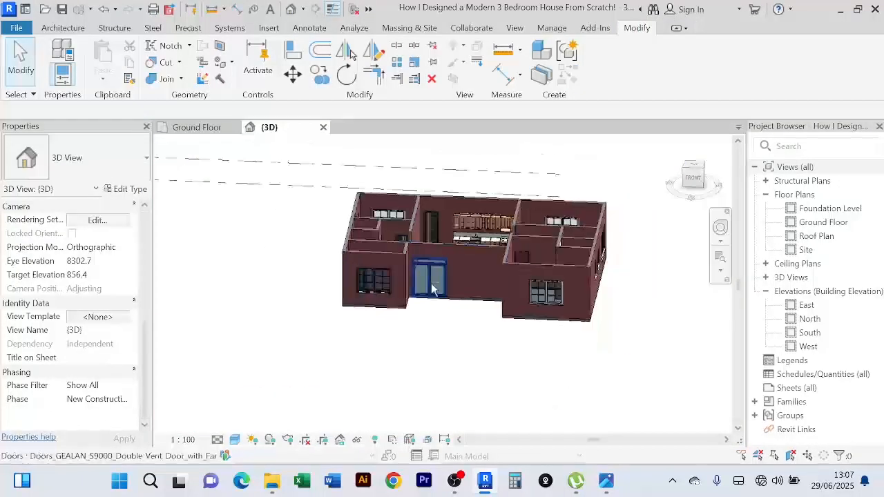
shift+middle_drag(431, 286, 698, 263)
shift+middle_drag(509, 344, 629, 314)
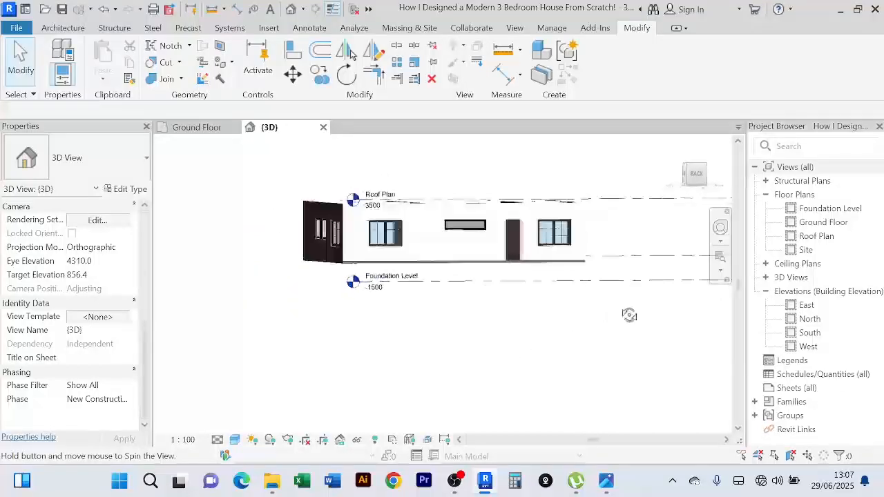
scroll(571, 318, up, 3)
middle_drag(572, 337, 574, 344)
scroll(503, 371, down, 3)
shift+middle_drag(503, 371, 449, 370)
scroll(464, 362, up, 4)
scroll(464, 363, down, 3)
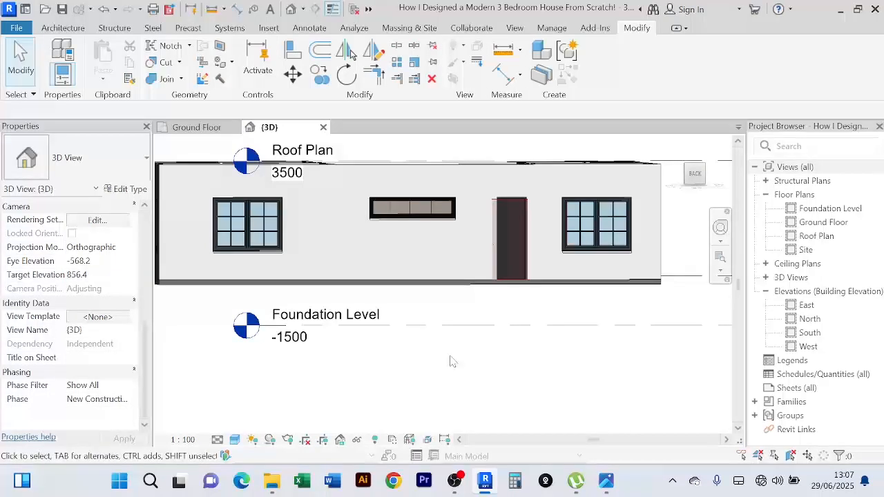
shift+middle_drag(431, 355, 361, 279)
scroll(339, 244, up, 2)
scroll(385, 267, up, 3)
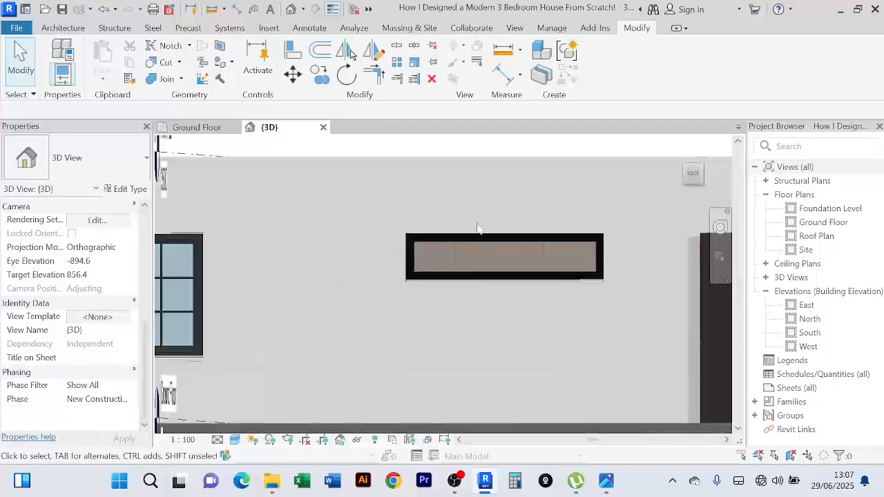
scroll(329, 284, up, 3)
scroll(328, 284, down, 3)
shift+middle_drag(327, 279, 263, 336)
scroll(316, 252, down, 5)
scroll(385, 276, up, 5)
shift+middle_drag(390, 285, 425, 295)
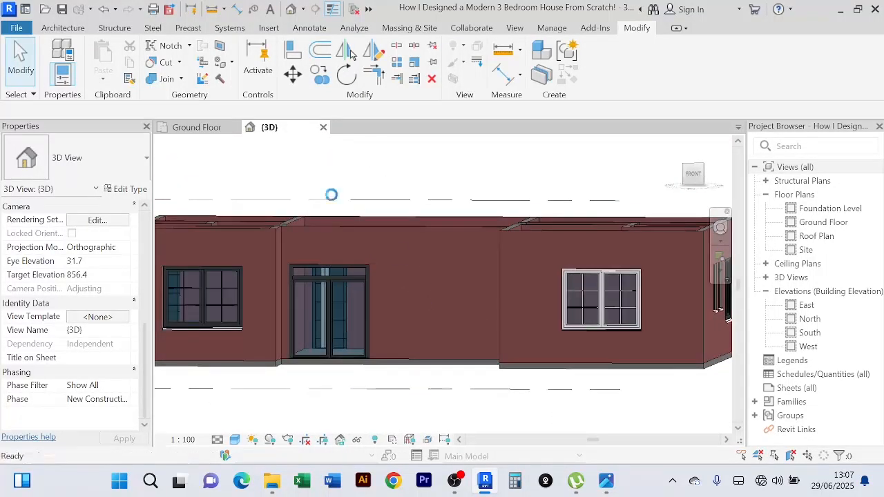
click(191, 129)
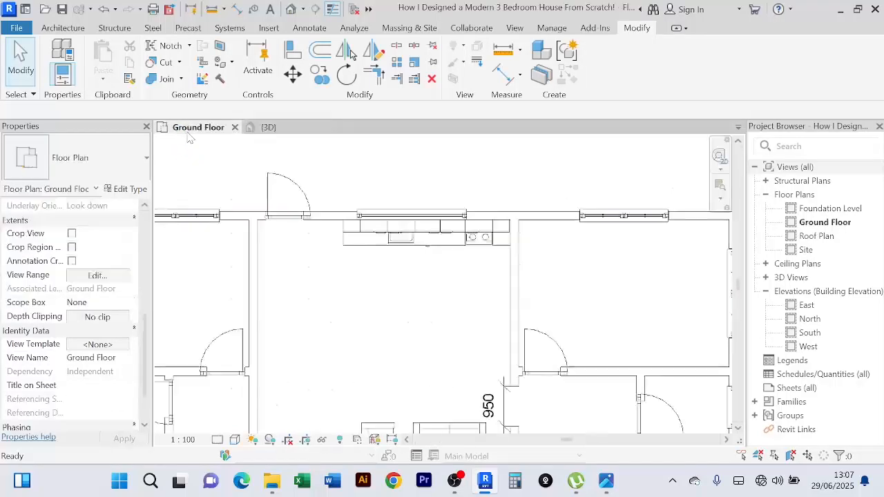
scroll(395, 286, down, 2)
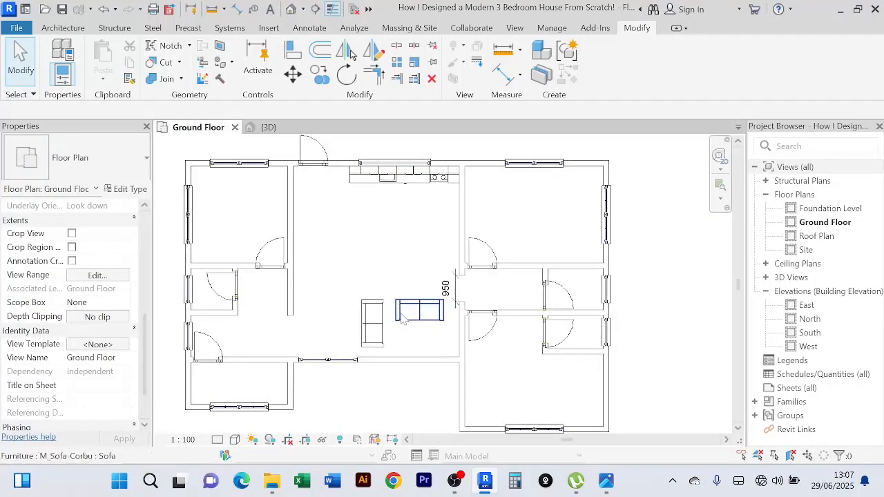
- Open the Entertainment_Center_9063 family from the REVIT LIBRARIES folder and upgrade the model to Revit 2024
scroll(404, 318, up, 3)
middle_drag(423, 357, 412, 330)
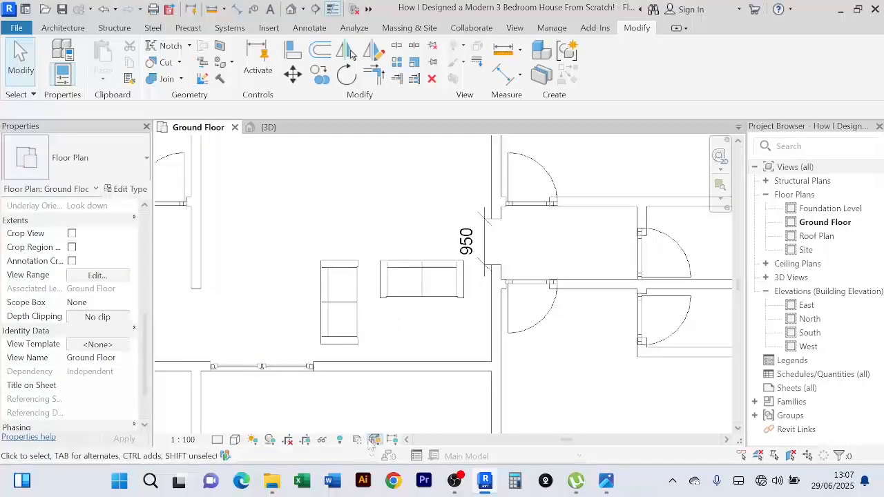
scroll(368, 363, down, 2)
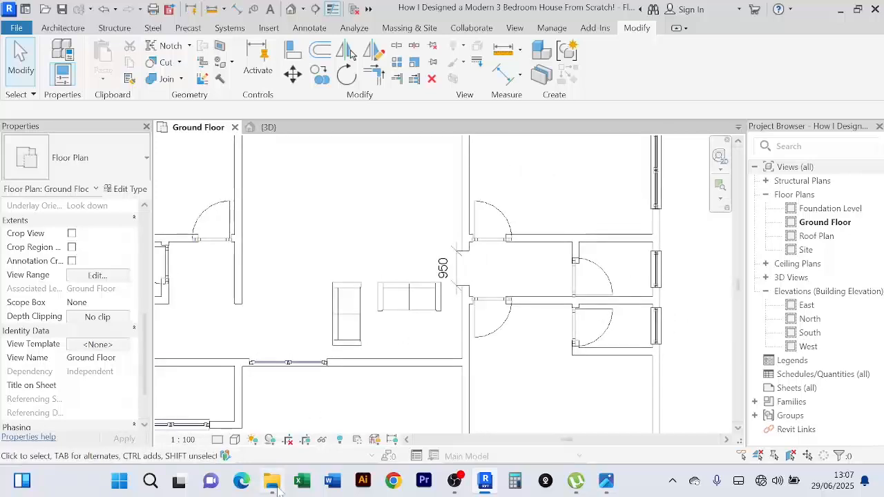
click(273, 481)
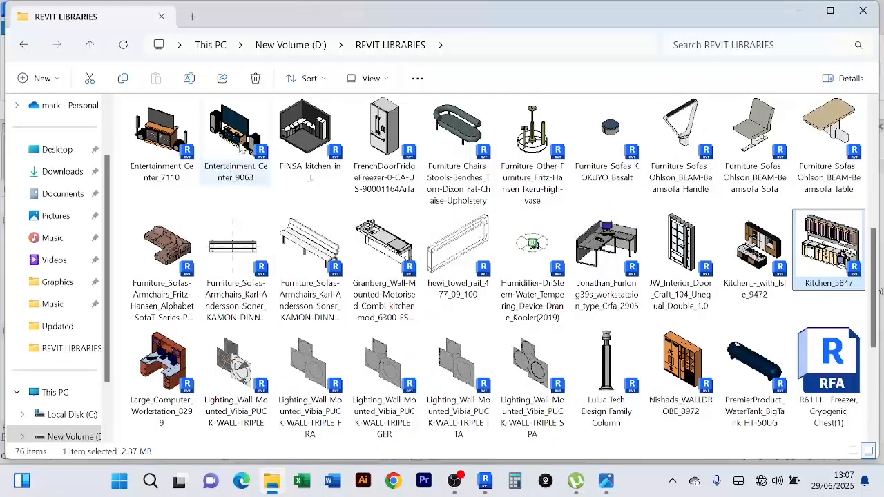
click(241, 145)
key(Left)
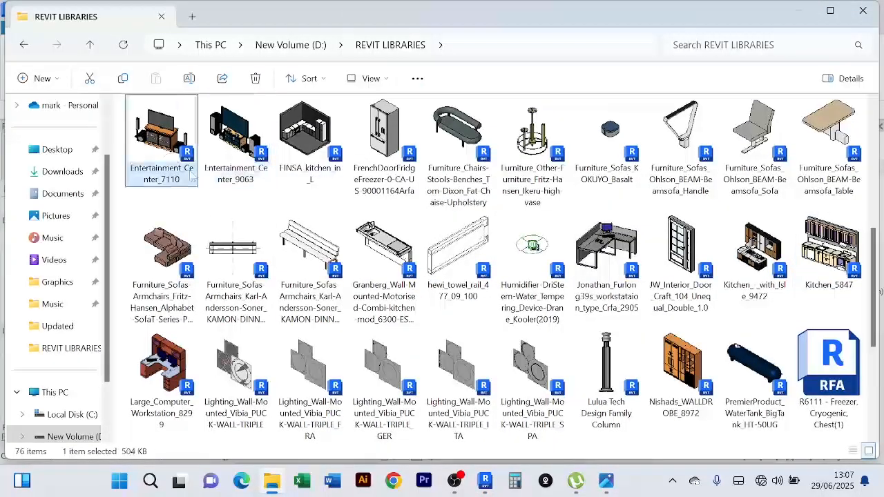
click(260, 164)
double_click(251, 138)
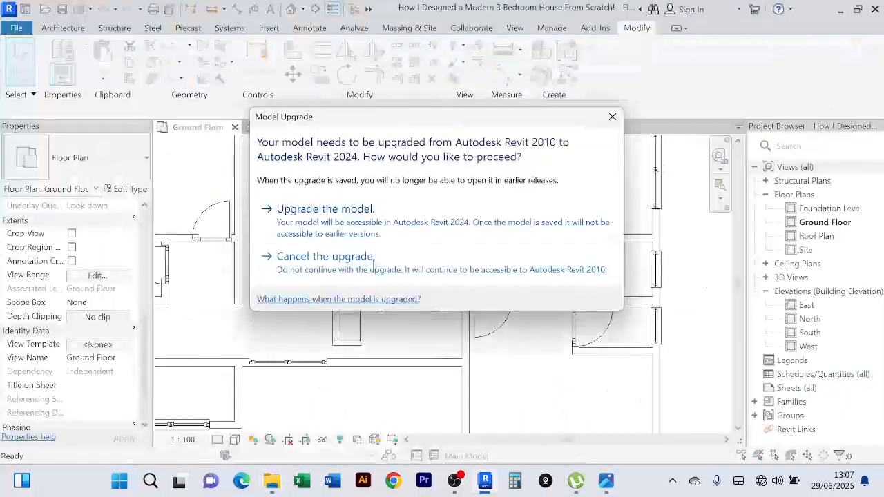
click(411, 220)
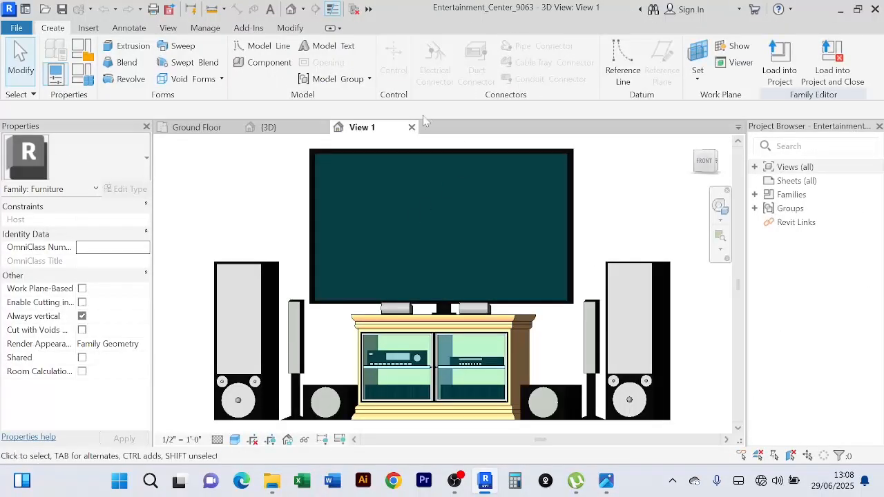
- Load the entertainment center into the house project and place one against the living room wall in front of the two-seat sofa
click(786, 67)
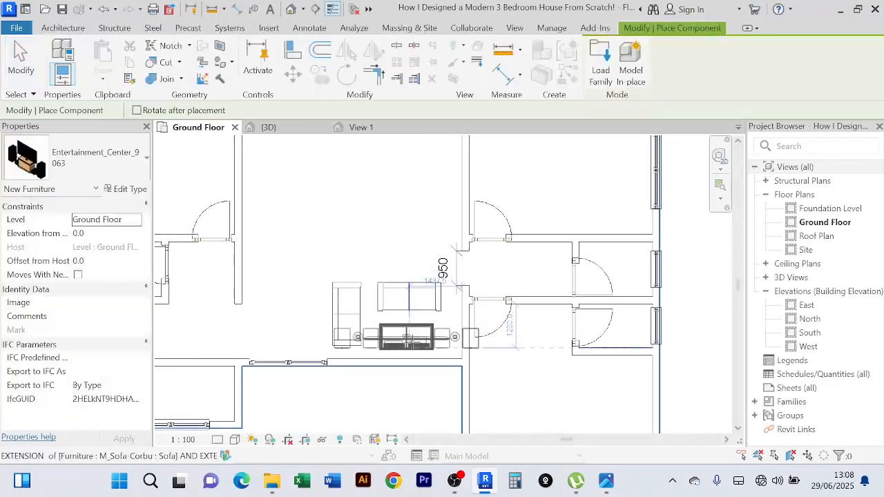
scroll(407, 342, up, 4)
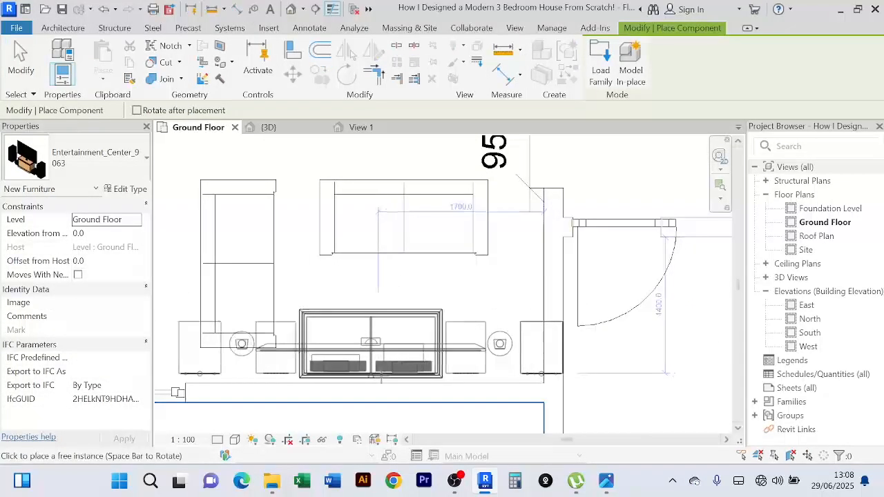
scroll(387, 376, down, 2)
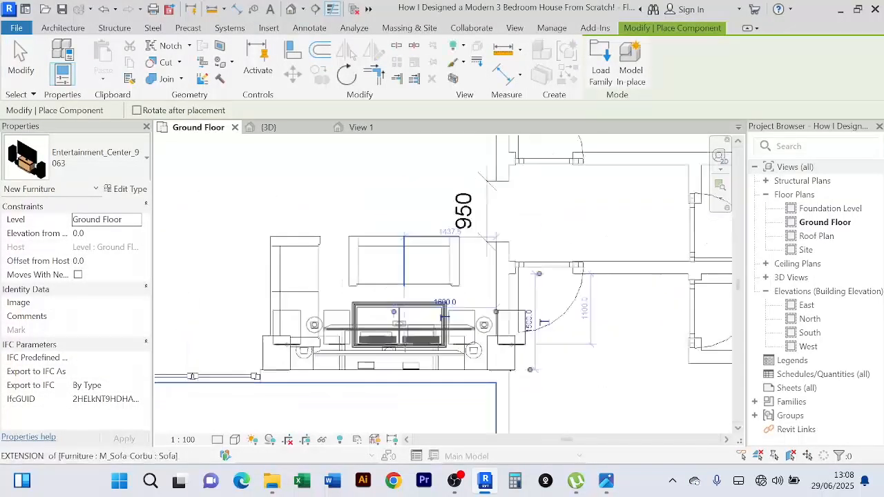
right_click(360, 202)
click(400, 212)
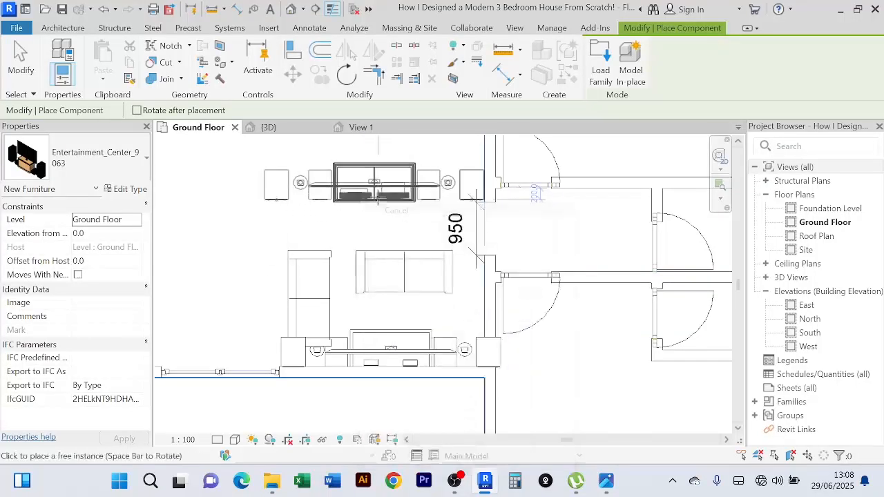
right_click(376, 200)
click(405, 209)
scroll(384, 220, up, 1)
scroll(374, 227, down, 2)
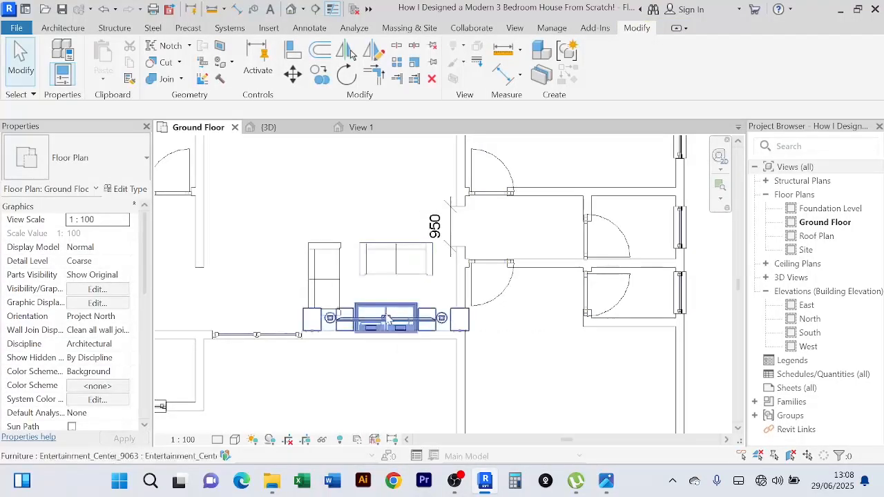
scroll(334, 326, up, 1)
scroll(481, 322, up, 3)
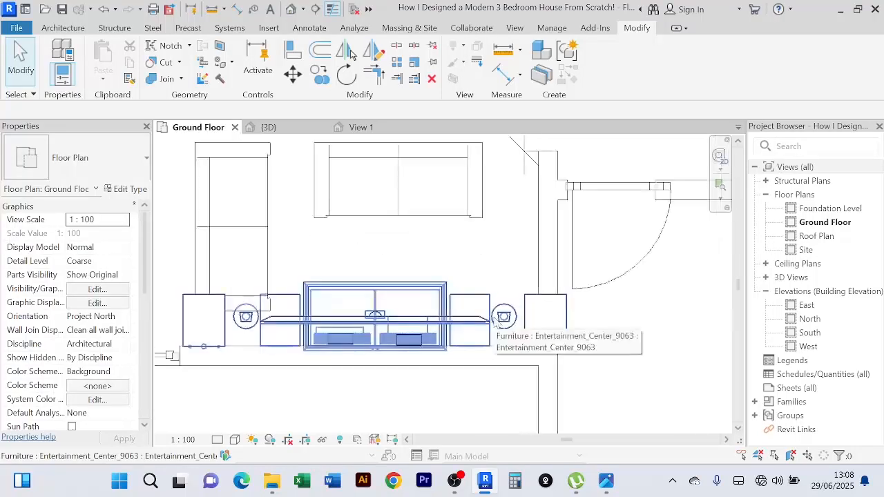
scroll(484, 318, down, 2)
- Return to the entertainment center family's 3D view and examine its TV, cabinet and speakers from the front
click(364, 129)
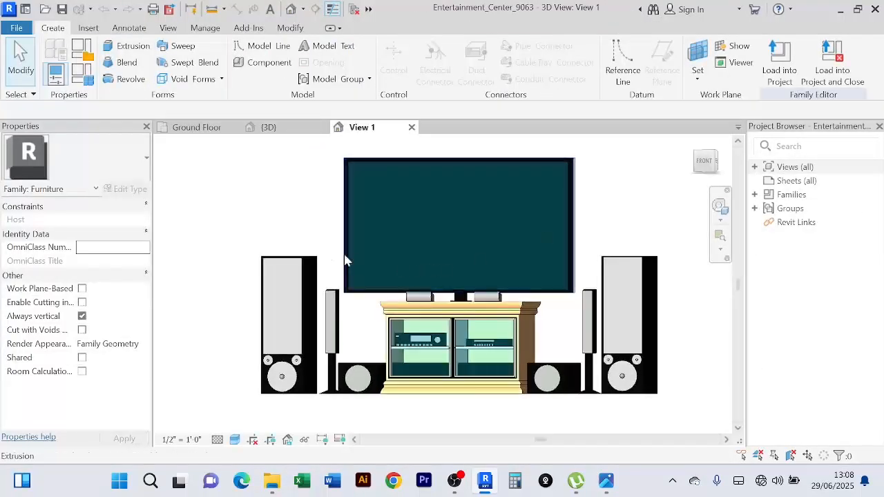
shift+middle_drag(346, 256, 360, 294)
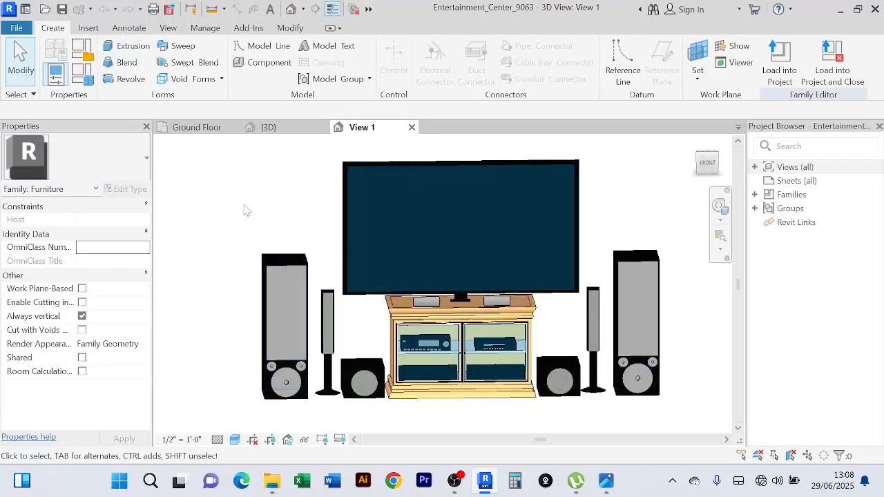
scroll(235, 197, down, 3)
drag(227, 183, 563, 360)
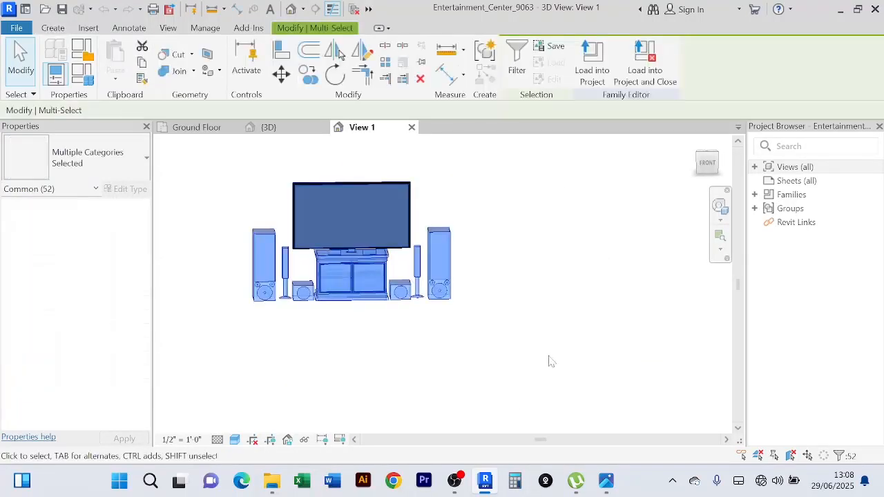
click(535, 308)
scroll(314, 318, up, 3)
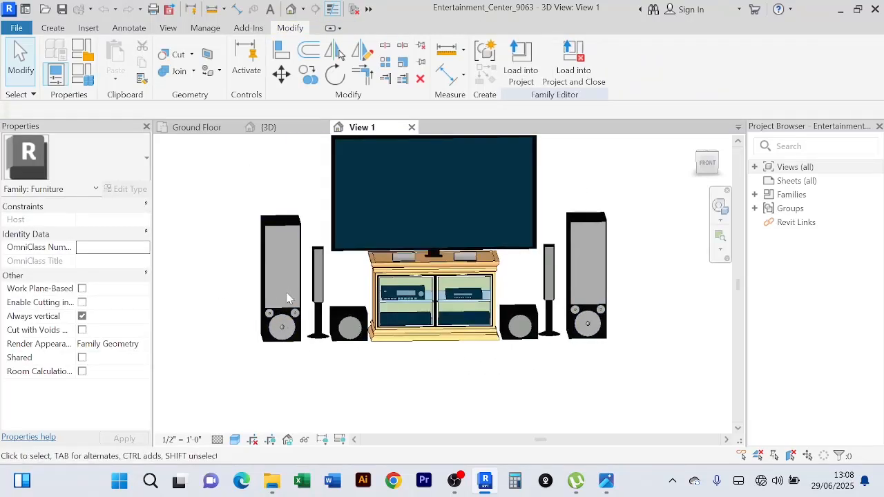
- Try to nudge one of the tall tower speakers inward toward the TV cabinet
drag(253, 212, 311, 377)
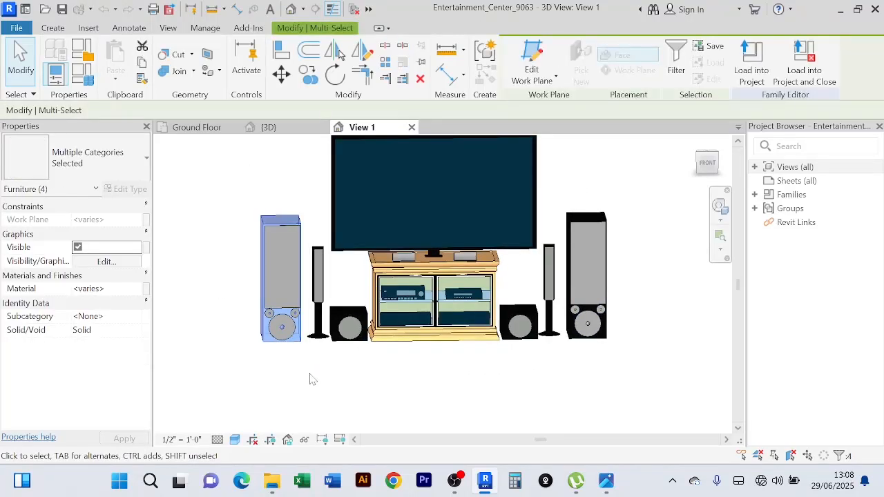
key(Right)
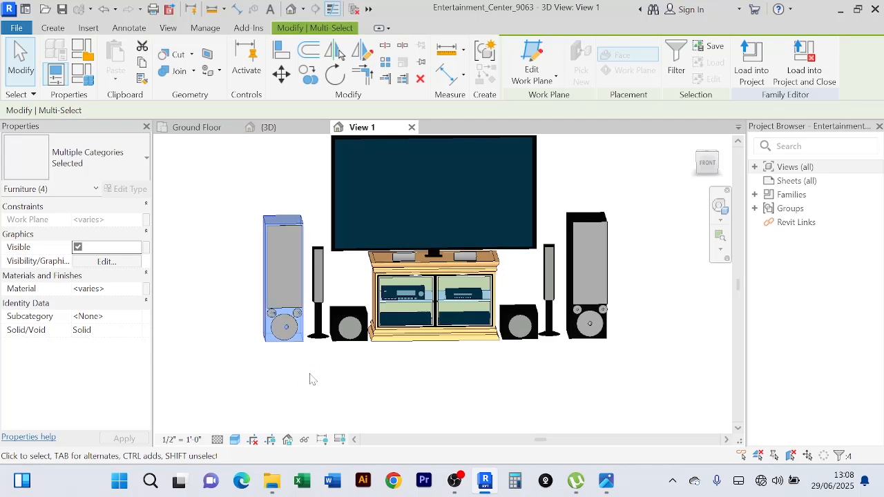
key(Right)
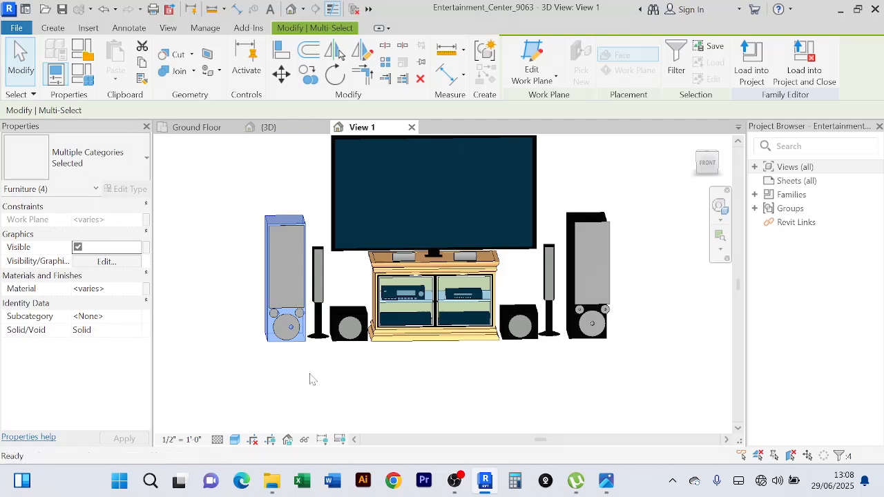
key(Escape)
- Delete the two tall outer tower speakers, including their front grilles, from the entertainment center family
drag(249, 223, 299, 350)
click(295, 345)
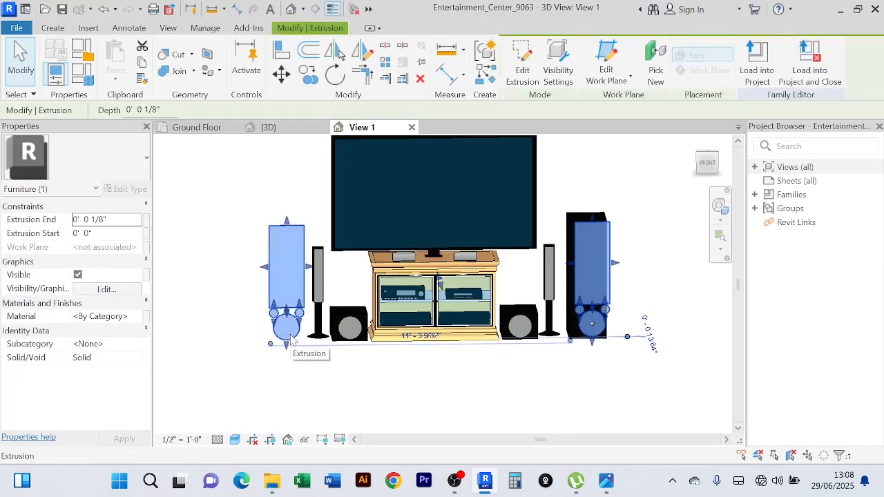
key(Delete)
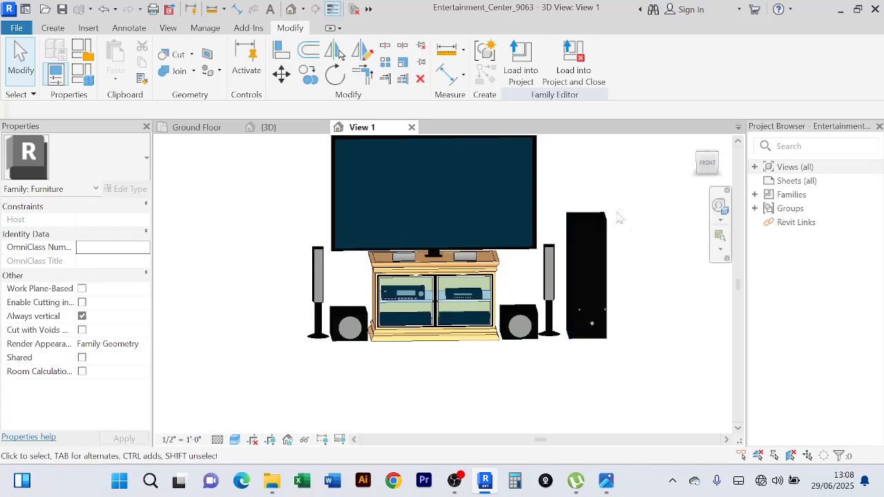
click(579, 335)
key(Delete)
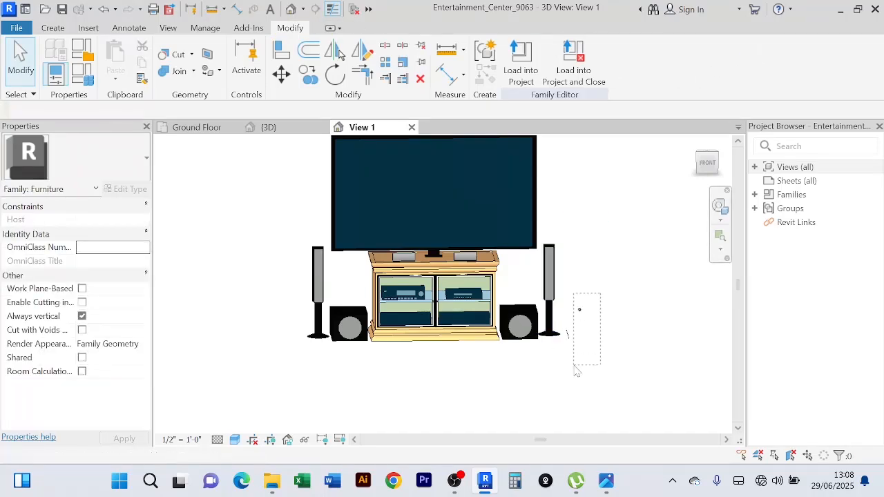
- Delete the small leftover speaker parts and the stray model line beside the slim speaker stand
drag(573, 371, 572, 371)
key(Delete)
scroll(587, 349, up, 2)
click(557, 336)
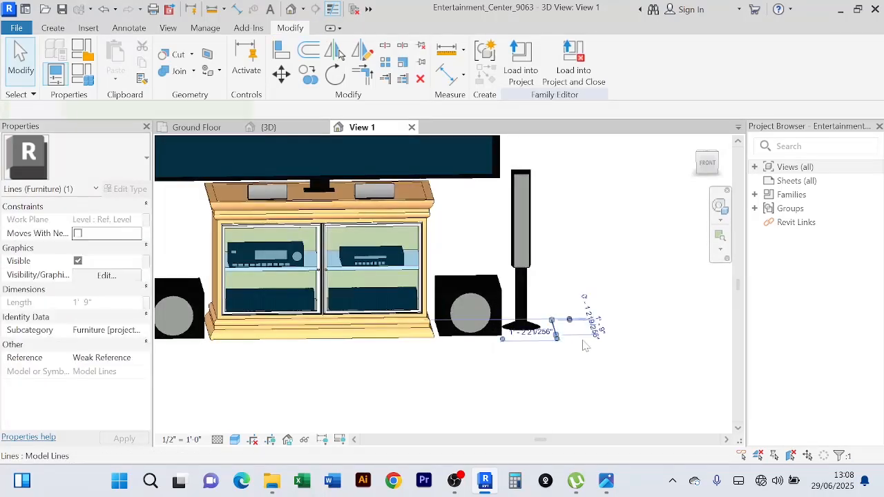
scroll(588, 344, down, 3)
key(Delete)
middle_drag(592, 347, 564, 355)
scroll(565, 356, up, 3)
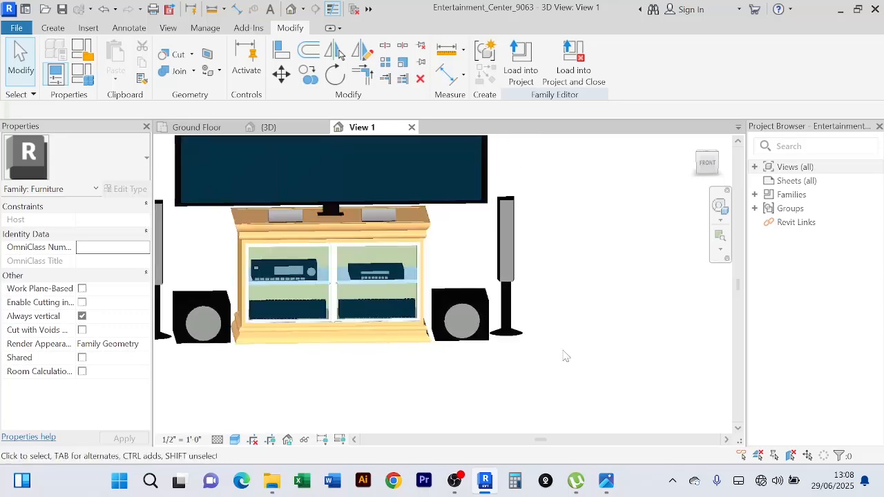
- Reload the edited entertainment center into the house project, overwriting the existing version and its parameter values
scroll(543, 314, down, 3)
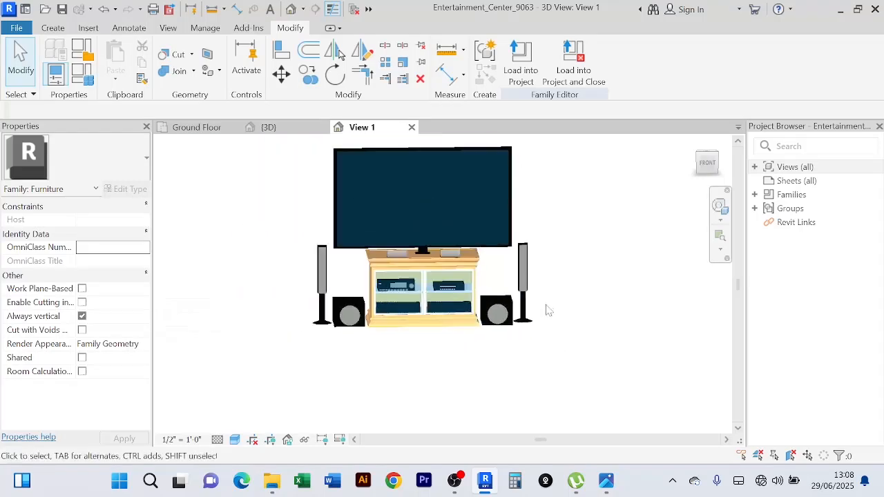
click(529, 71)
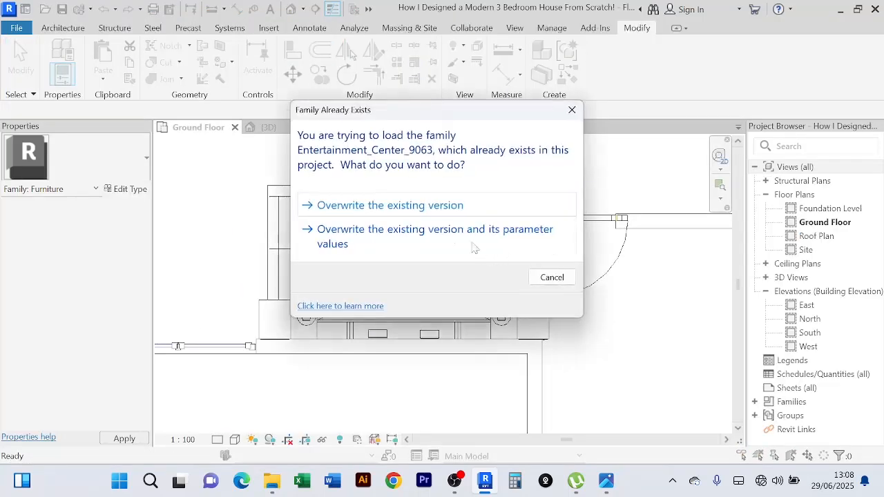
click(420, 239)
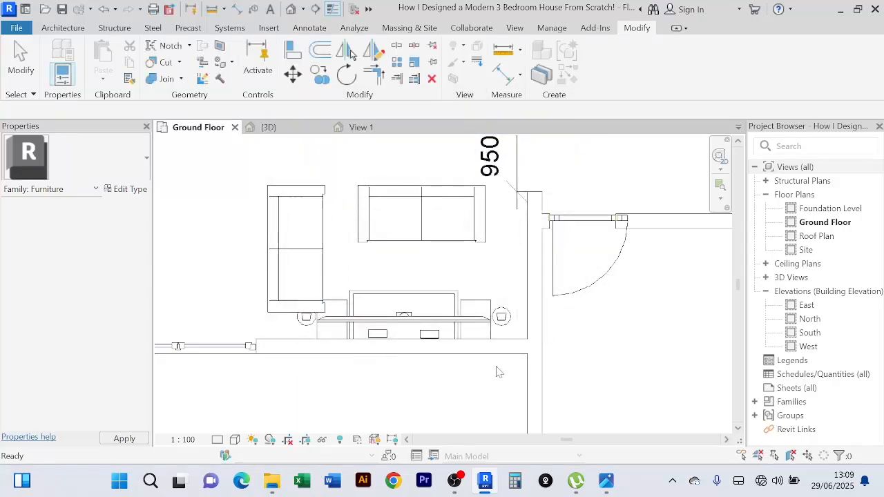
- Nudge the entertainment center along its wall toward the living room corner, away from the side sofa
click(477, 321)
key(Right)
key(Right)
key(Right)
key(Right)
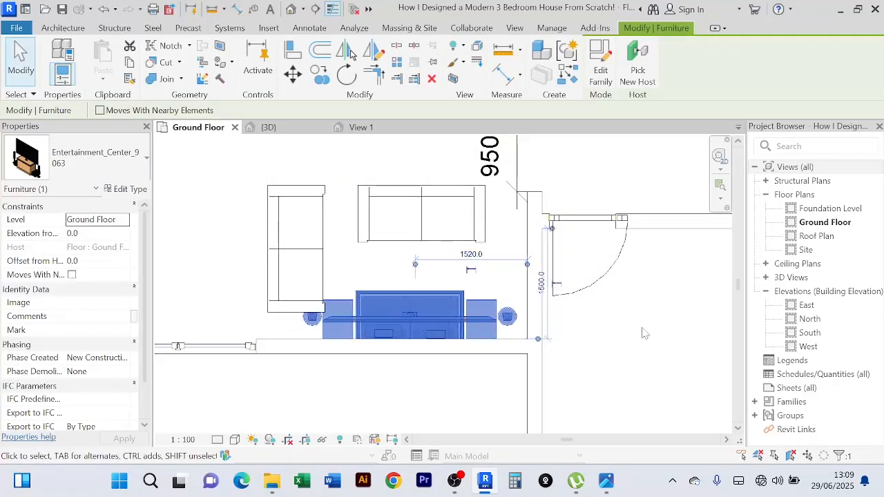
- Nudge the side sofa away from the entertainment center until it clears the slim speaker stand
click(319, 246)
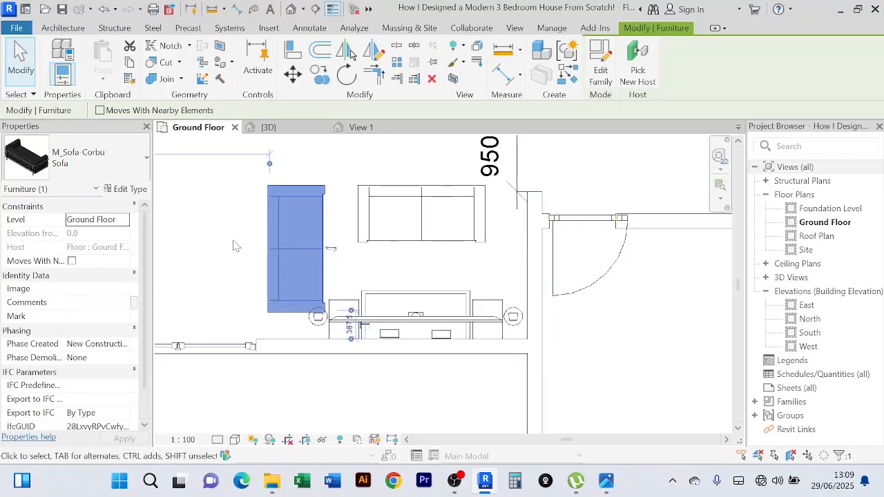
key(Left)
key(Left)
key(Left)
key(Left)
key(Left)
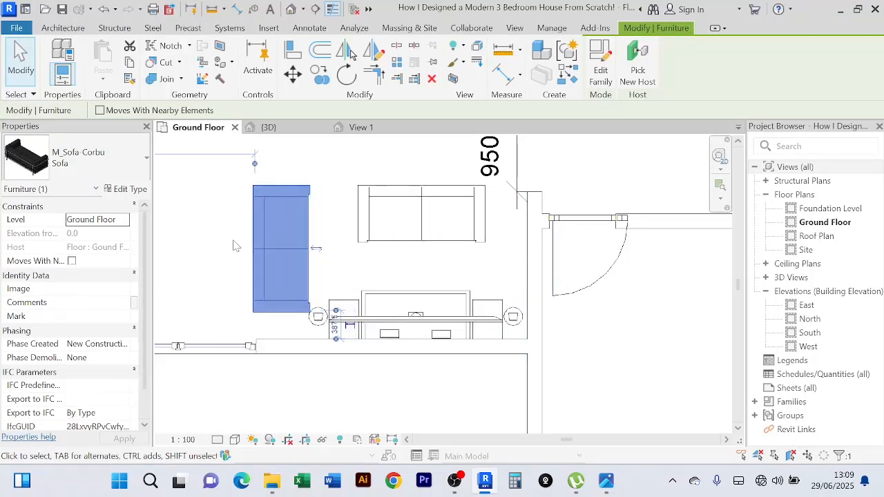
key(Left)
click(604, 383)
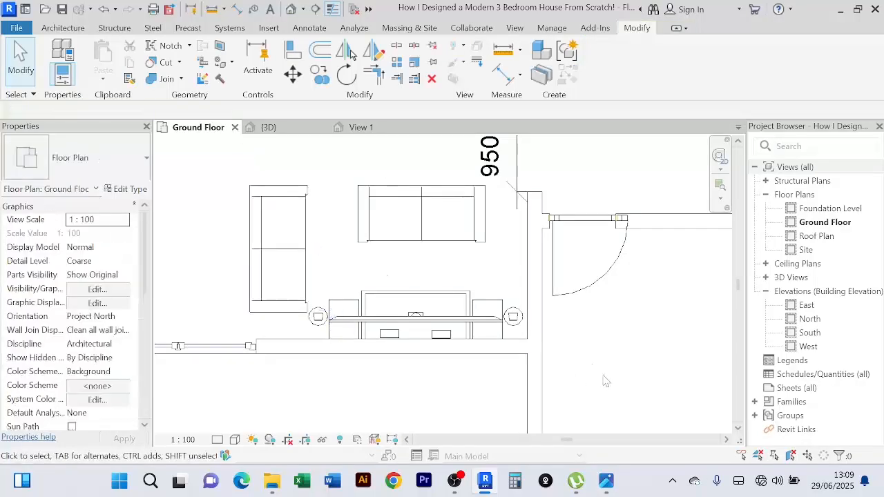
- Move both sofas together a few nudges farther back from the entertainment center
scroll(297, 194, down, 2)
middle_drag(315, 219, 300, 344)
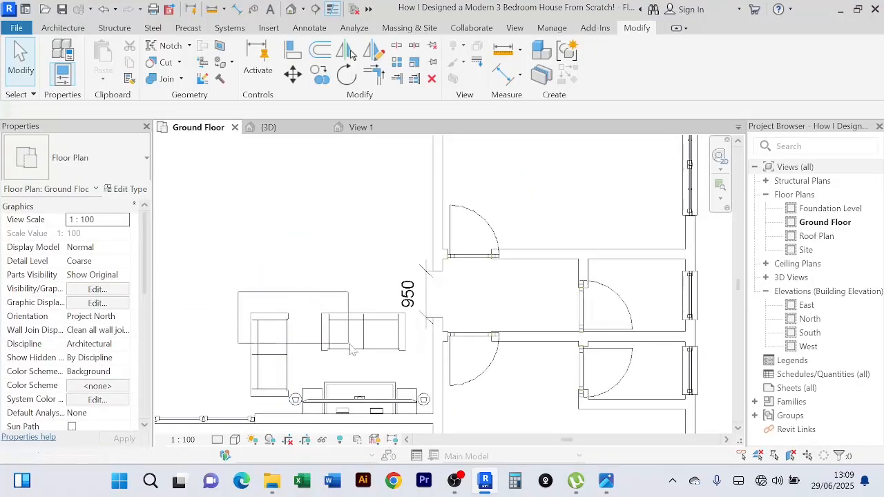
drag(369, 370, 262, 282)
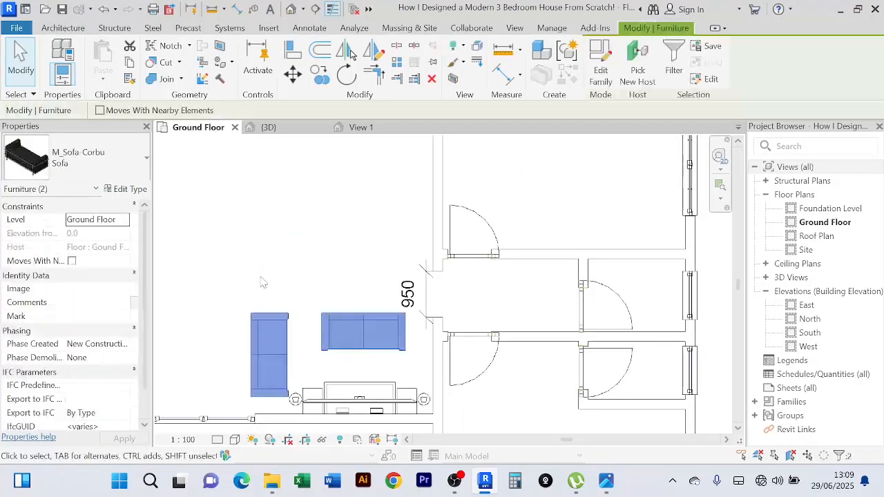
key(Up)
key(Up)
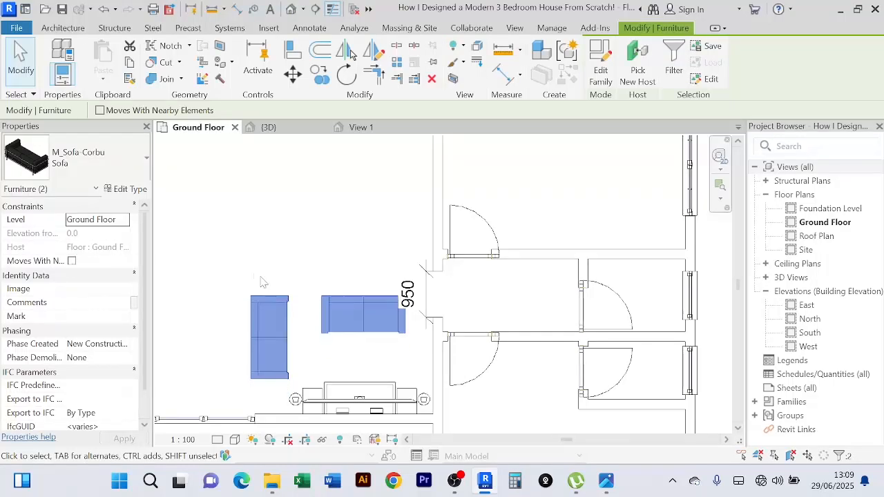
key(Up)
click(327, 253)
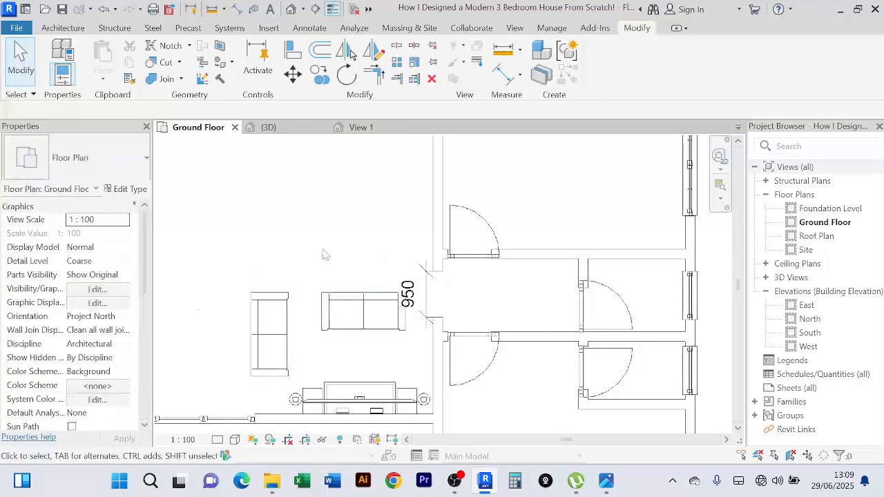
- Examine the spacing between the two sofas, the entertainment center and the corridor opening in the ground floor plan
scroll(322, 250, down, 3)
scroll(324, 304, up, 7)
scroll(301, 297, down, 4)
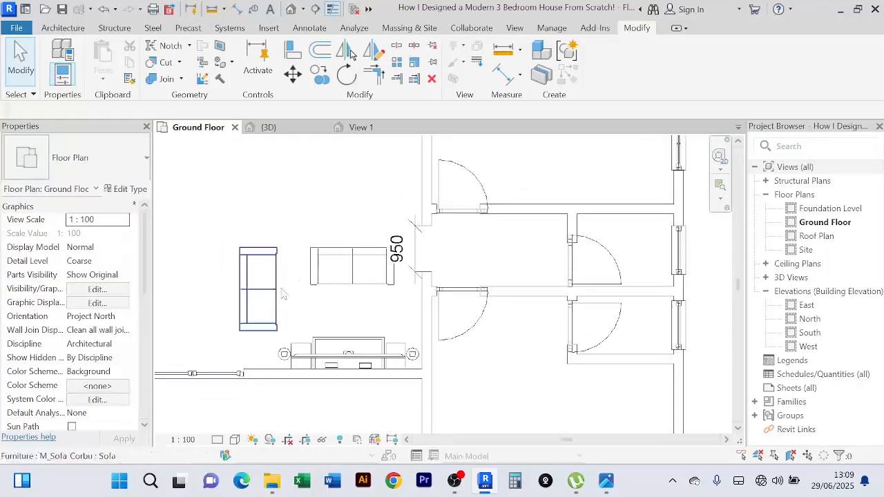
scroll(284, 252, up, 2)
scroll(283, 251, down, 2)
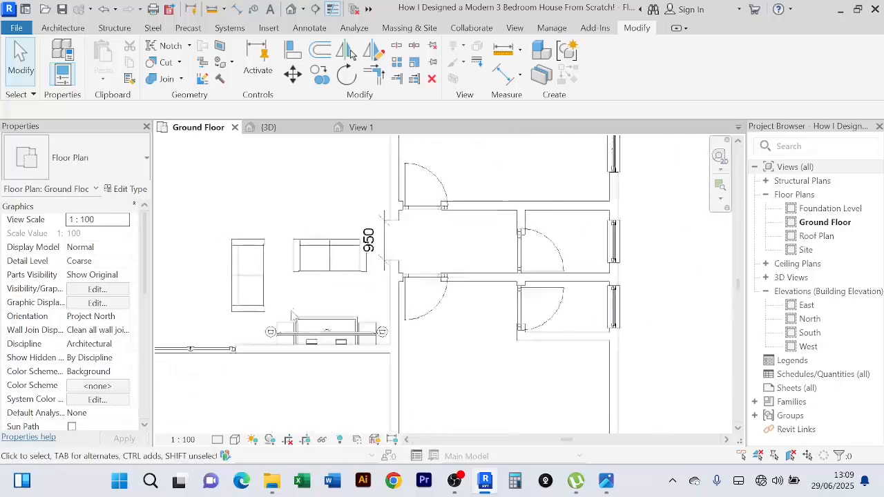
middle_drag(385, 308, 297, 284)
scroll(290, 264, up, 3)
scroll(290, 265, down, 2)
scroll(306, 242, up, 4)
scroll(308, 241, down, 4)
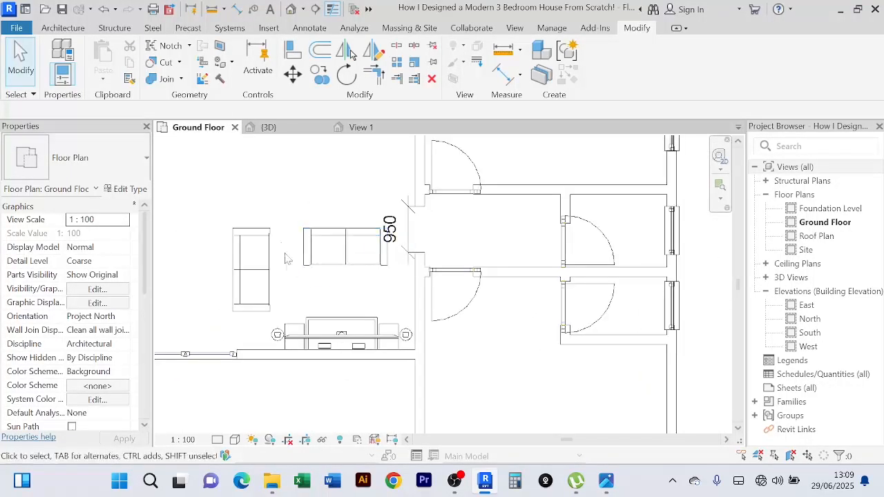
scroll(315, 294, up, 2)
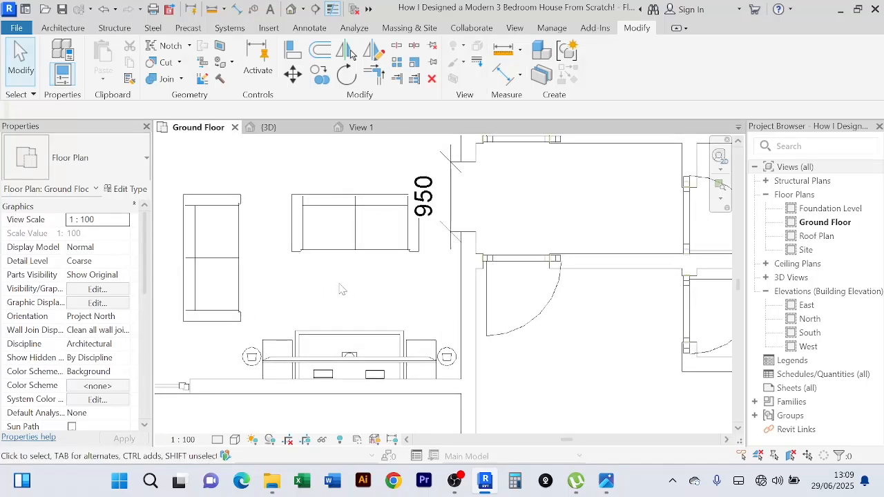
scroll(341, 289, down, 1)
scroll(283, 270, down, 2)
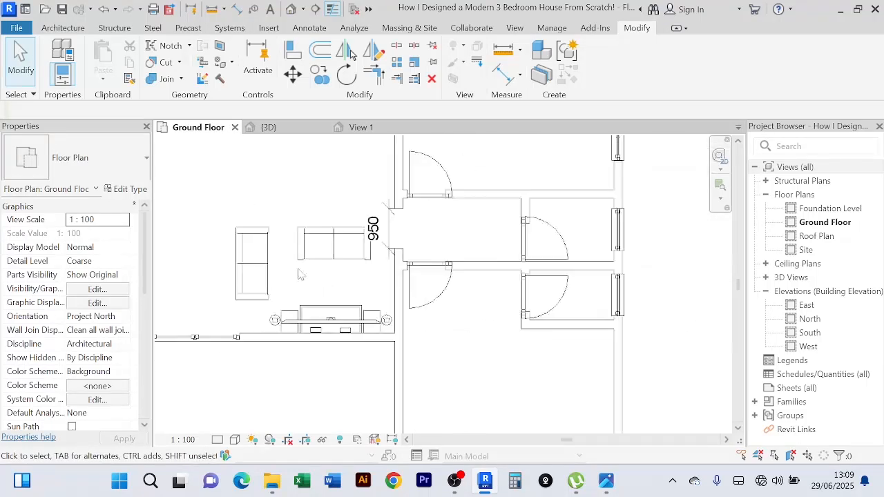
- Inspect the living room furniture arrangement from several angles in the 3D view, and return to the ground floor plan
click(268, 127)
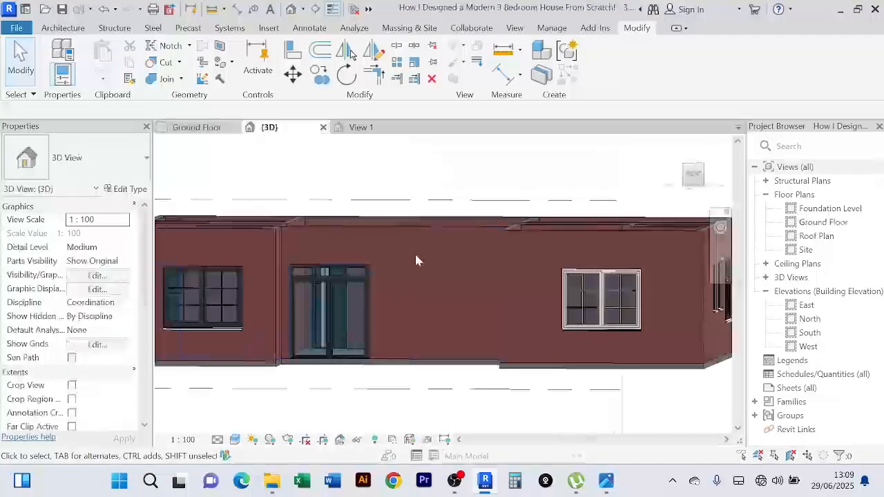
shift+middle_drag(434, 223, 160, 257)
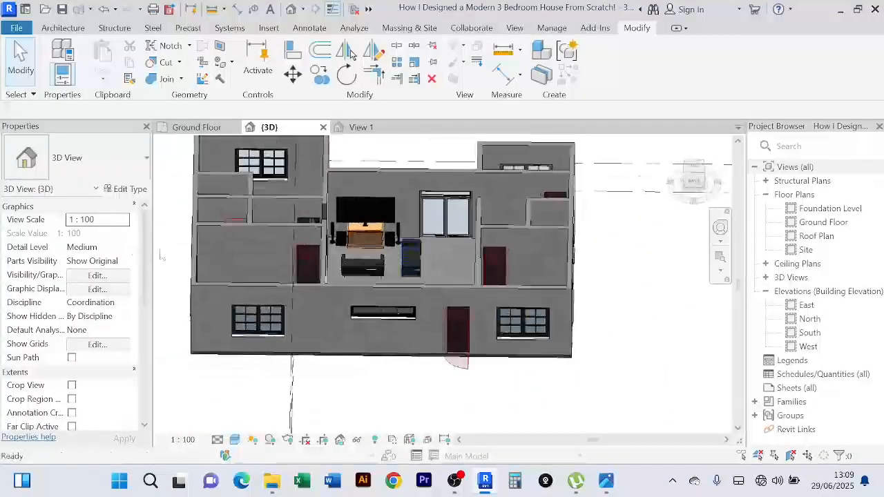
scroll(422, 249, up, 2)
shift+middle_drag(483, 280, 450, 265)
scroll(385, 268, up, 3)
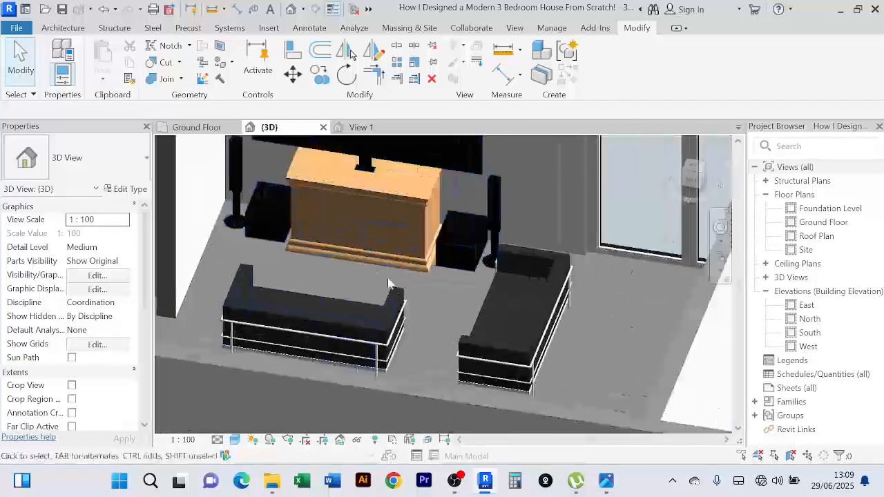
scroll(440, 314, down, 1)
shift+middle_drag(440, 314, 409, 366)
scroll(488, 289, up, 3)
scroll(488, 287, down, 3)
shift+middle_drag(489, 286, 392, 302)
scroll(519, 264, up, 3)
scroll(518, 264, down, 3)
click(197, 127)
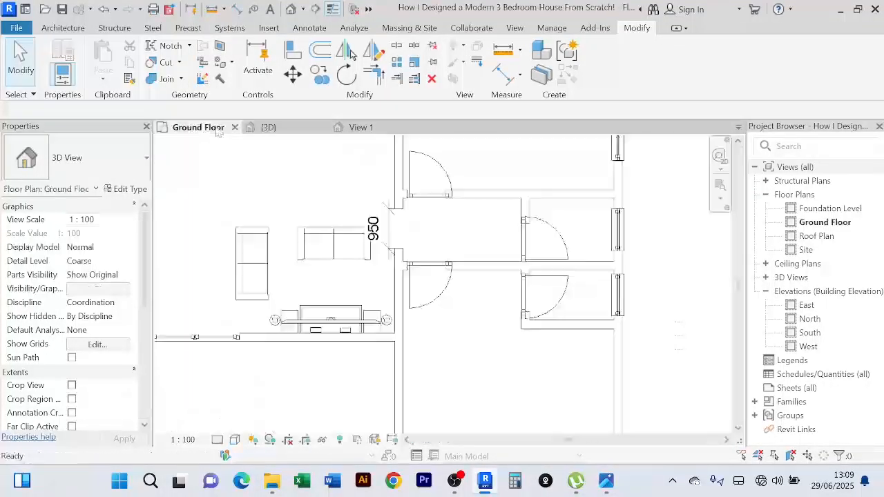
- Close the entertainment center family that is still open from editing
click(369, 130)
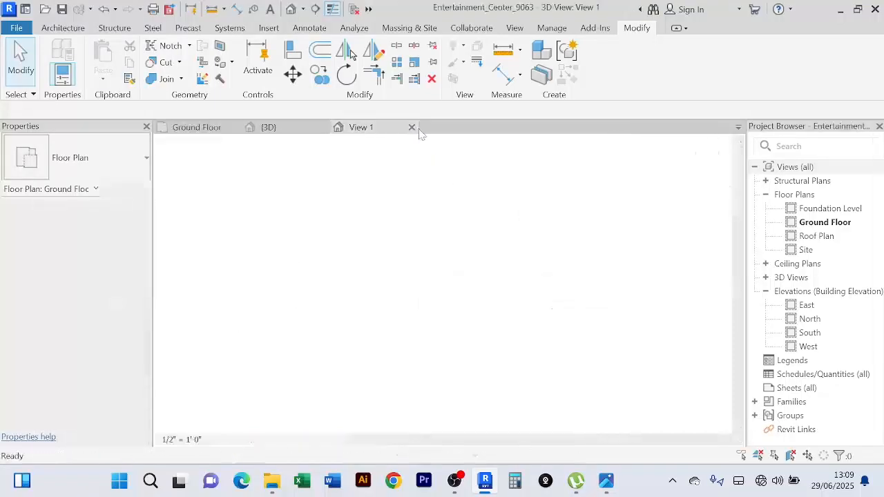
click(412, 128)
click(485, 251)
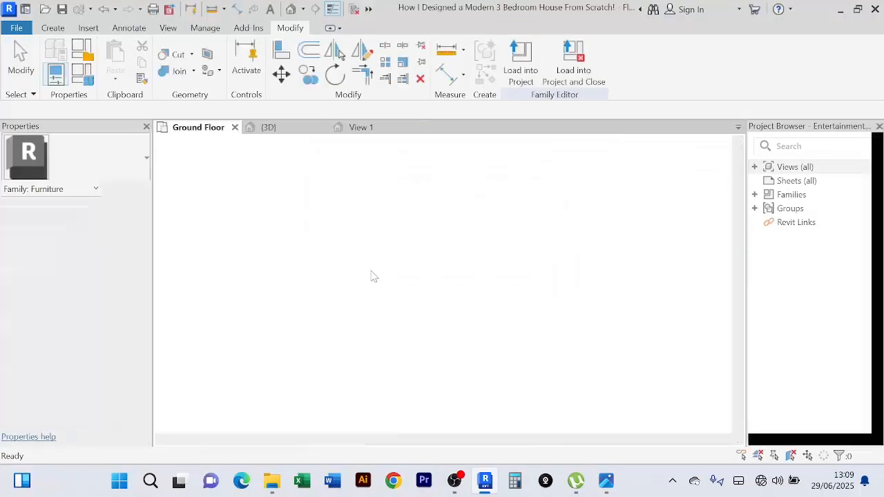
- Delete the 950 mm dimension at the corridor opening beside the living room
click(411, 236)
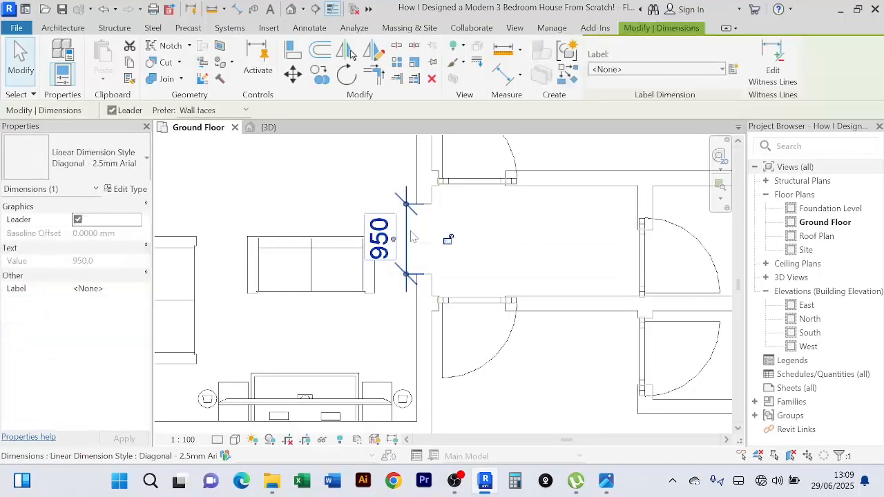
key(Delete)
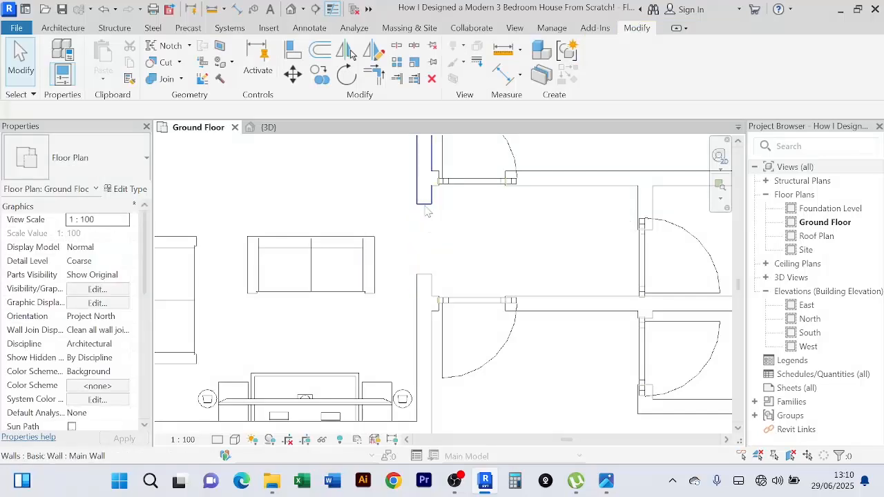
scroll(424, 216, down, 2)
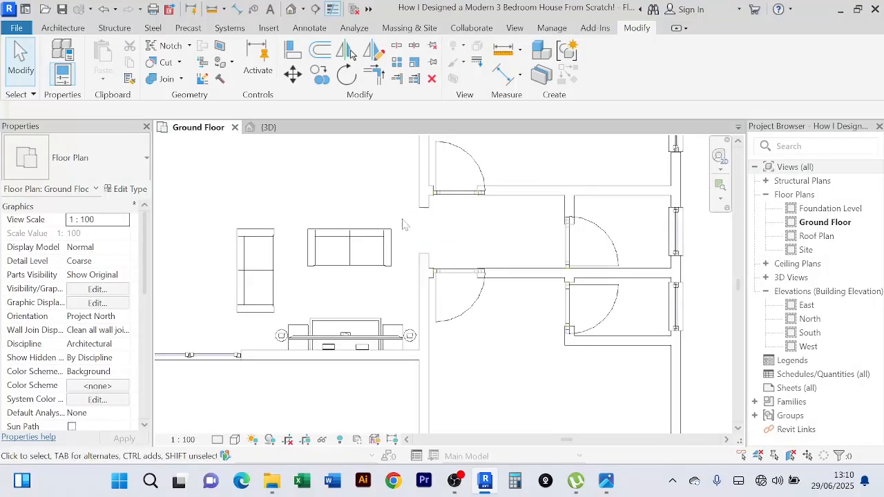
scroll(403, 224, up, 2)
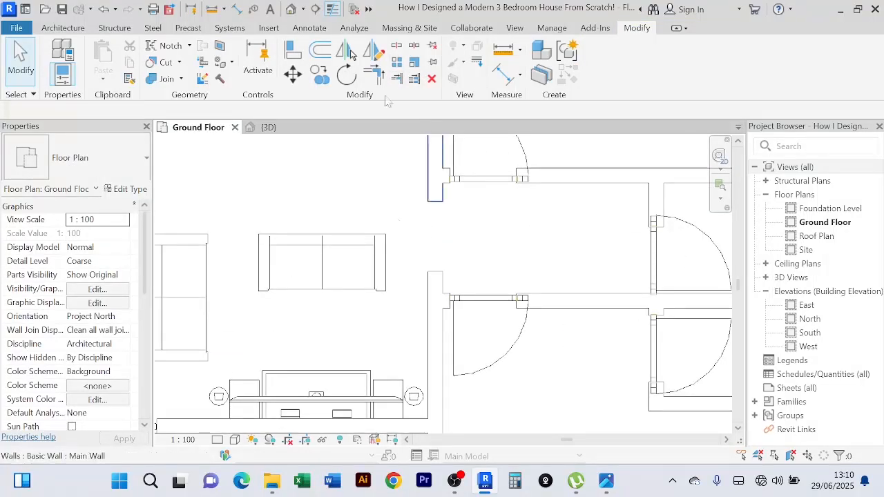
- Nudge the sofa facing the entertainment center toward the side sofa, away from the corridor opening
scroll(395, 227, down, 2)
click(390, 249)
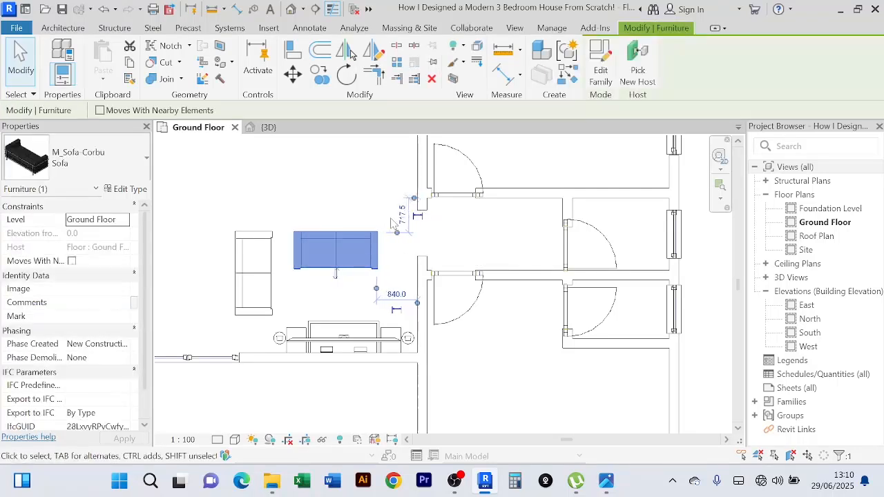
click(347, 201)
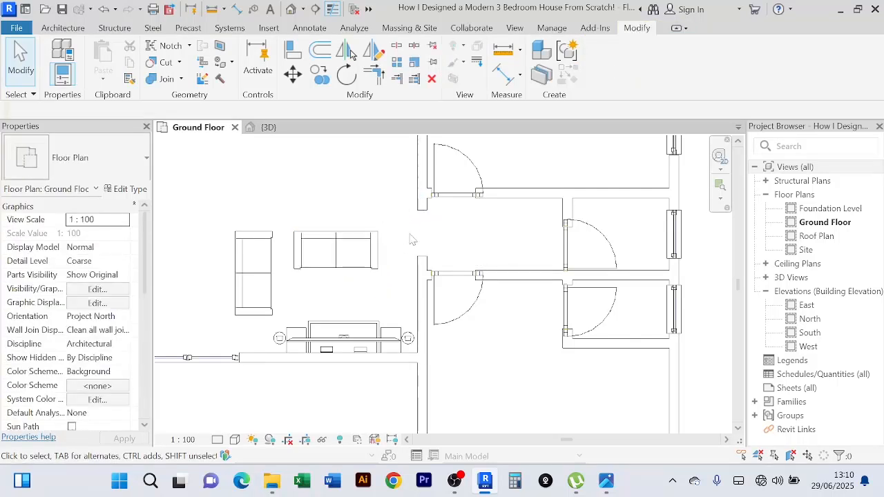
- Nudge the entertainment center along its wall, away from the corner, until its centre is 1740 mm from the corridor-side wall
click(352, 333)
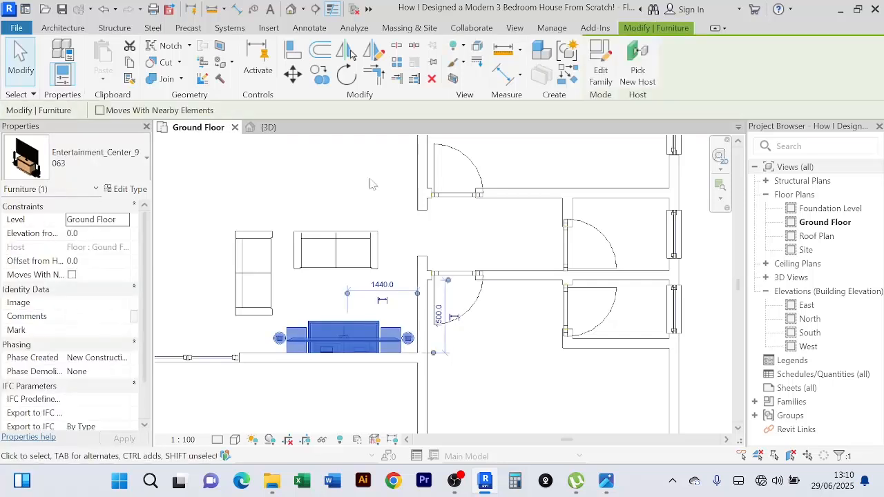
key(Left)
key(Left)
key(Left)
key(Left)
key(Left)
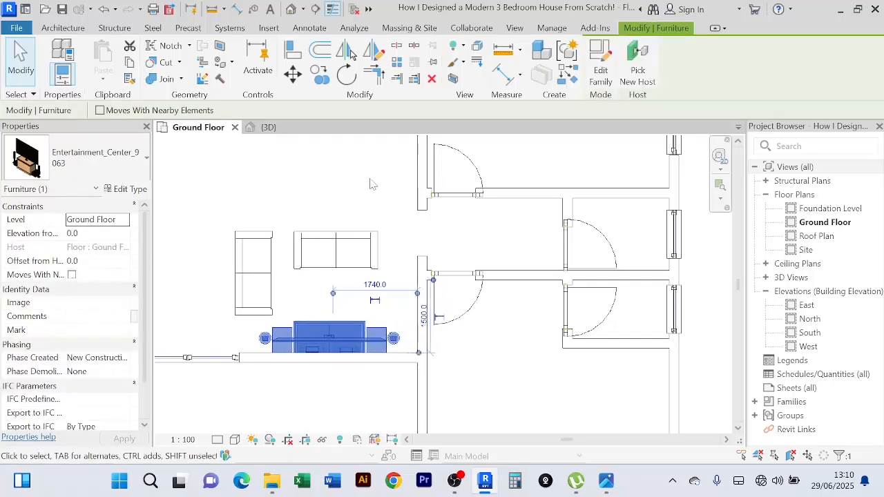
click(348, 205)
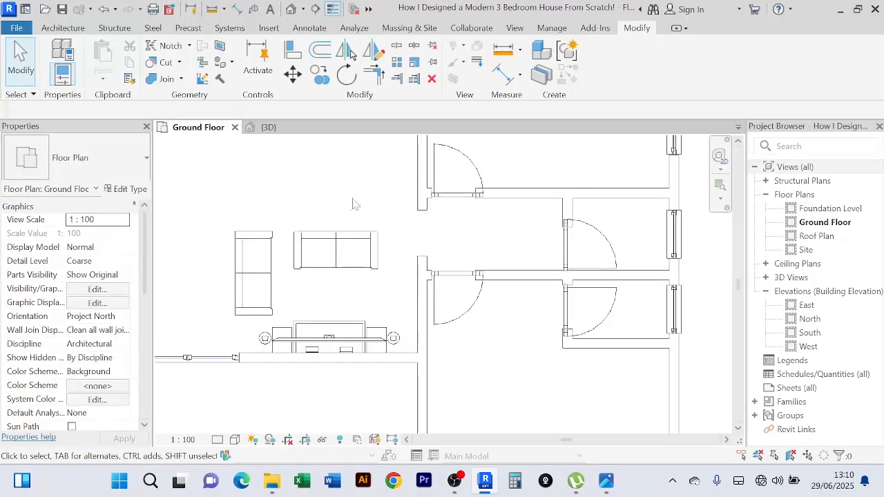
- Switch to File Explorer and search the REVIT LIBRARIES folder for "din" to find dining furniture
scroll(367, 208, down, 2)
middle_drag(367, 207, 394, 273)
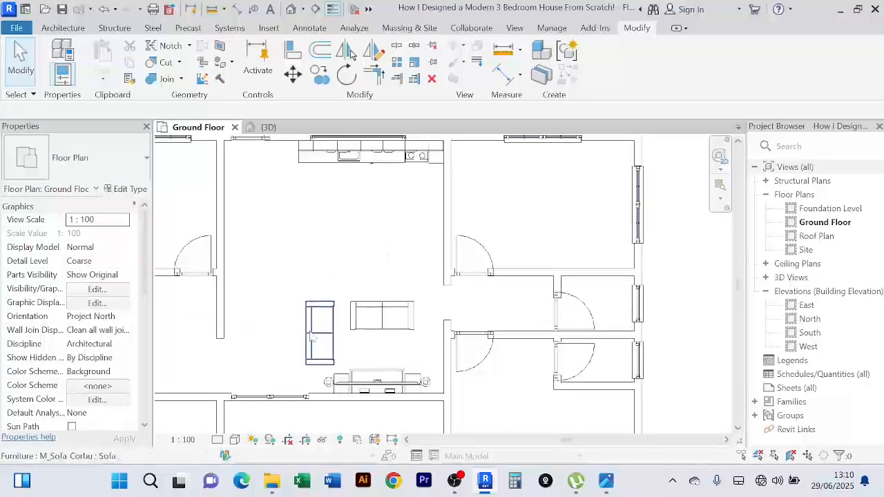
click(268, 483)
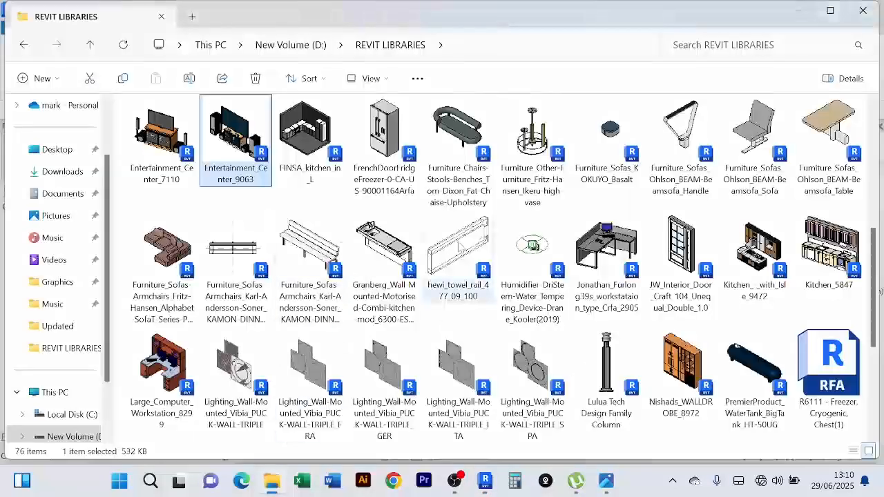
scroll(663, 356, down, 5)
scroll(663, 358, up, 10)
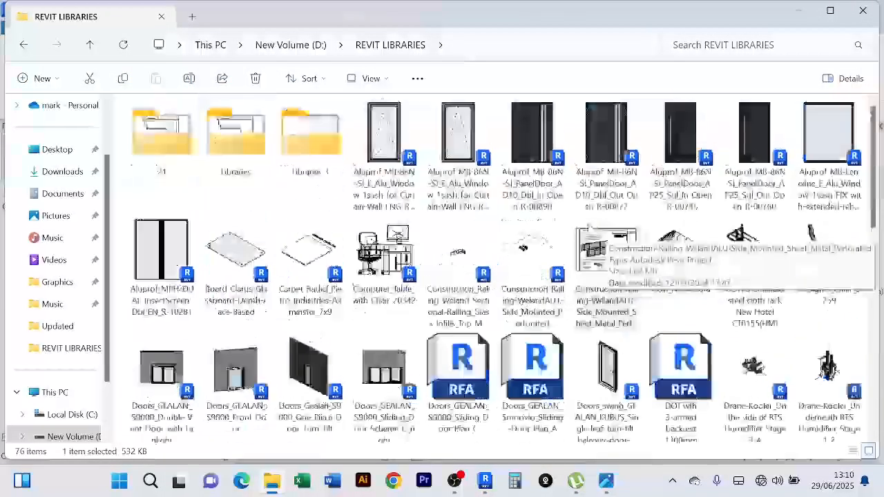
click(760, 45)
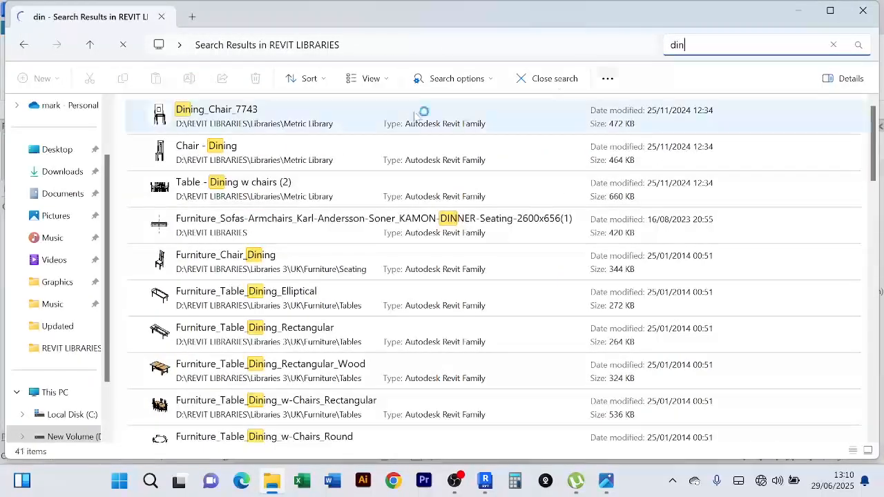
- Open the Furniture_Table_Dining_w-Chairs_Rectangular family in Revit, upgrading its model, and look over the dining set
click(228, 401)
scroll(228, 387, down, 5)
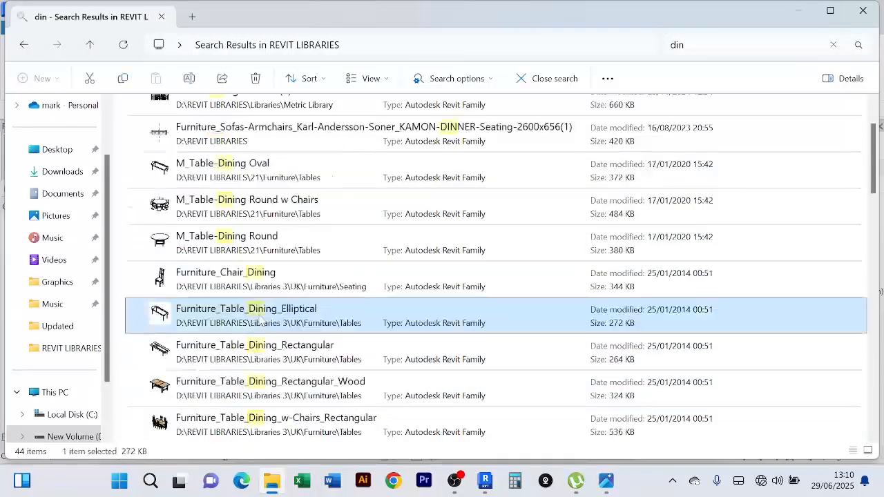
click(316, 313)
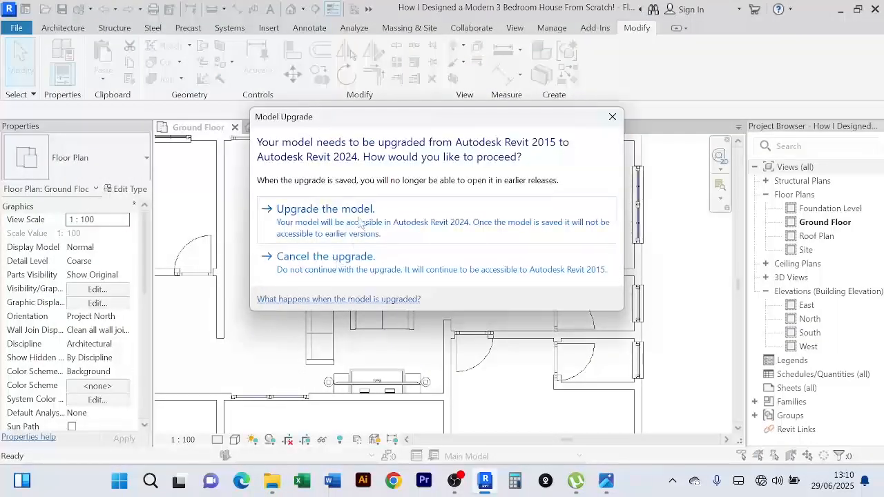
click(359, 222)
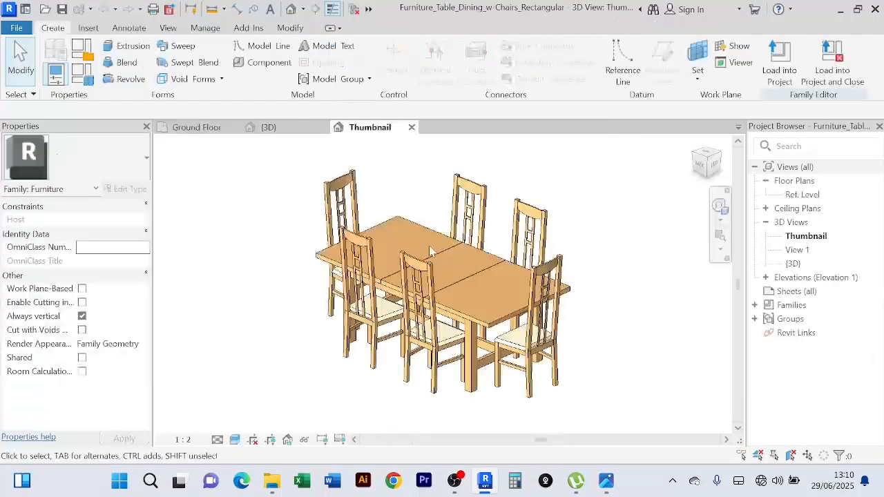
scroll(435, 255, up, 5)
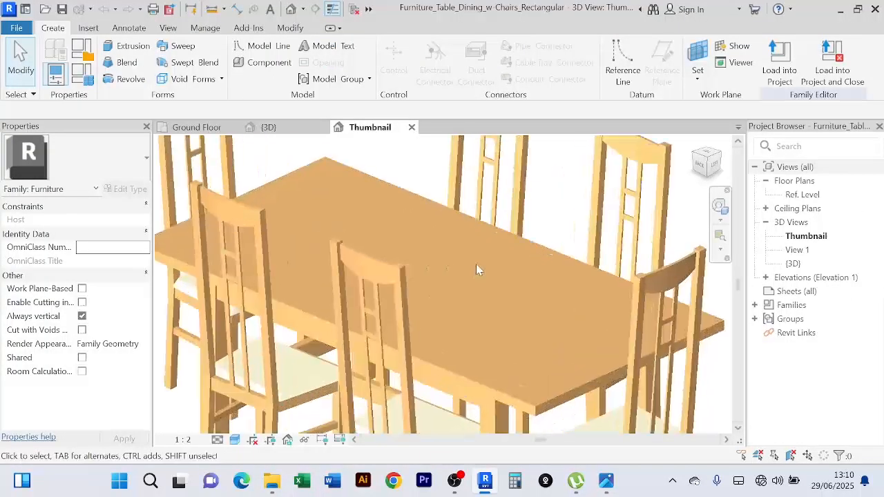
scroll(476, 264, down, 3)
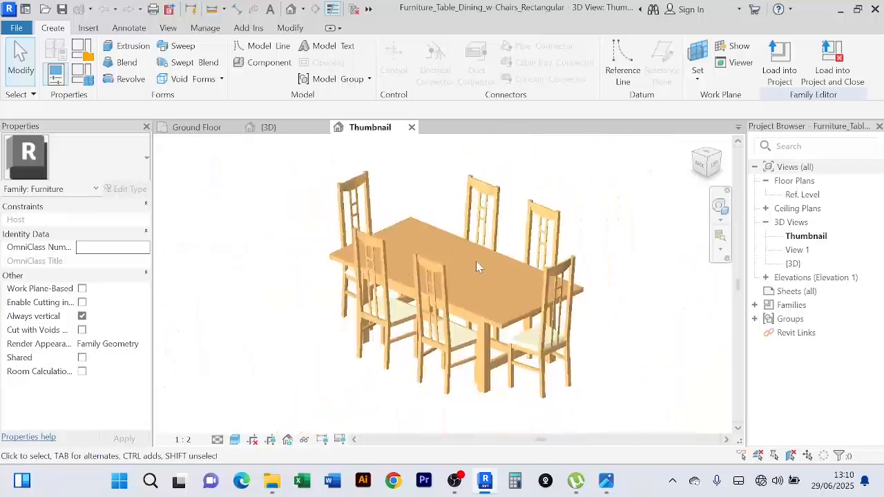
- Load the dining set into the house project and place one 2000x1000x750mm 4-seat table between the kitchen counter and the sofas
click(792, 72)
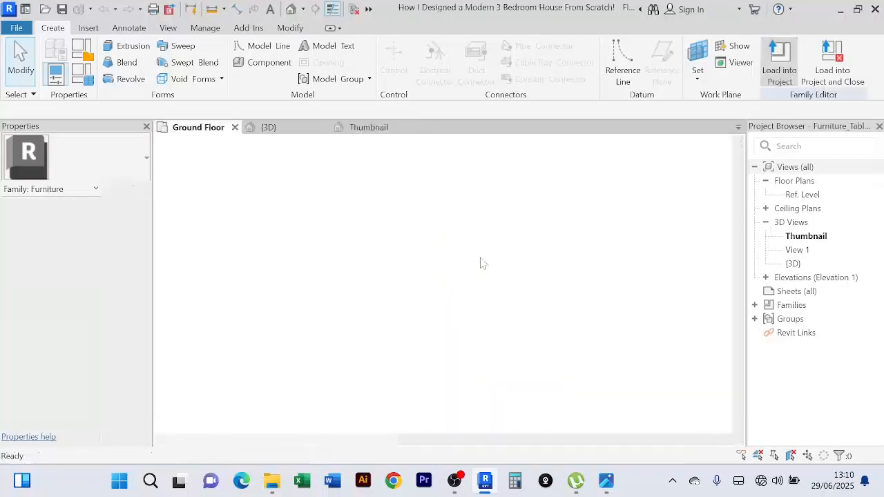
middle_drag(346, 237, 342, 297)
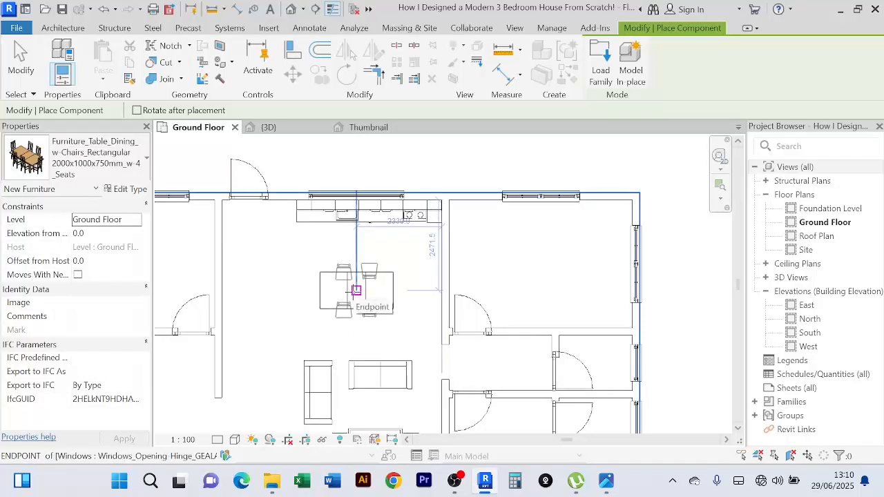
click(356, 290)
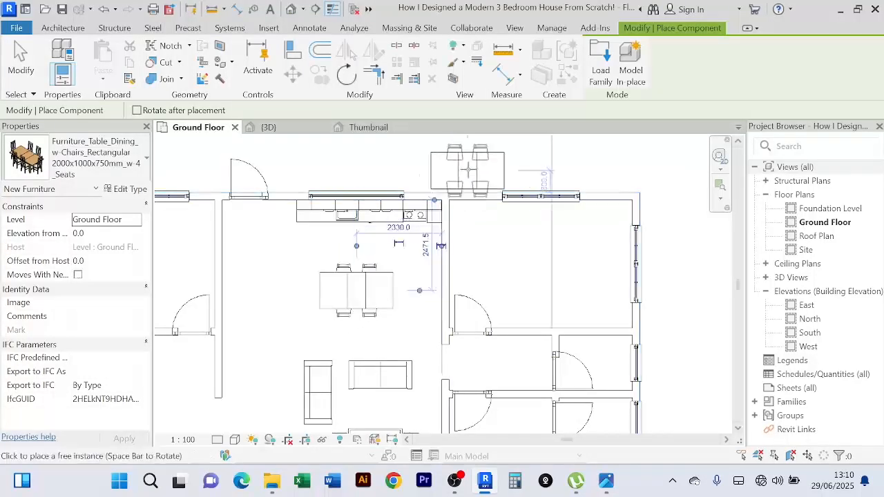
right_click(469, 169)
click(481, 176)
right_click(481, 172)
click(515, 174)
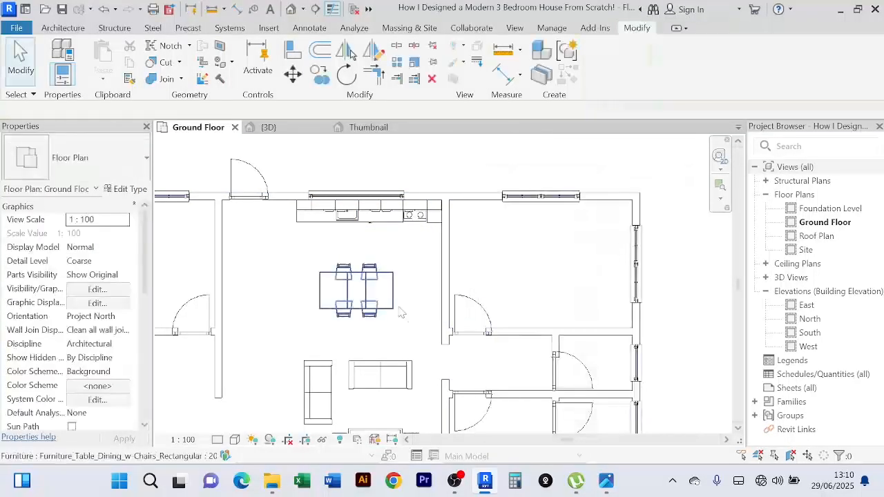
scroll(397, 311, down, 2)
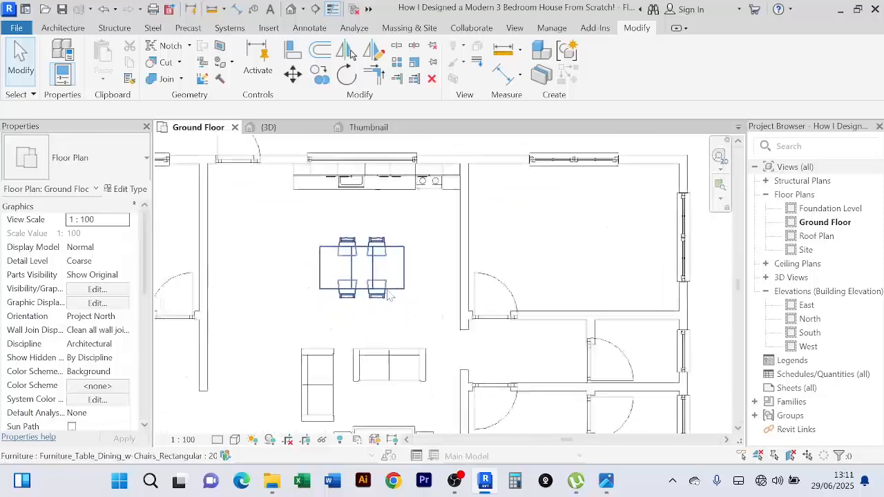
scroll(415, 295, down, 1)
middle_drag(421, 300, 409, 239)
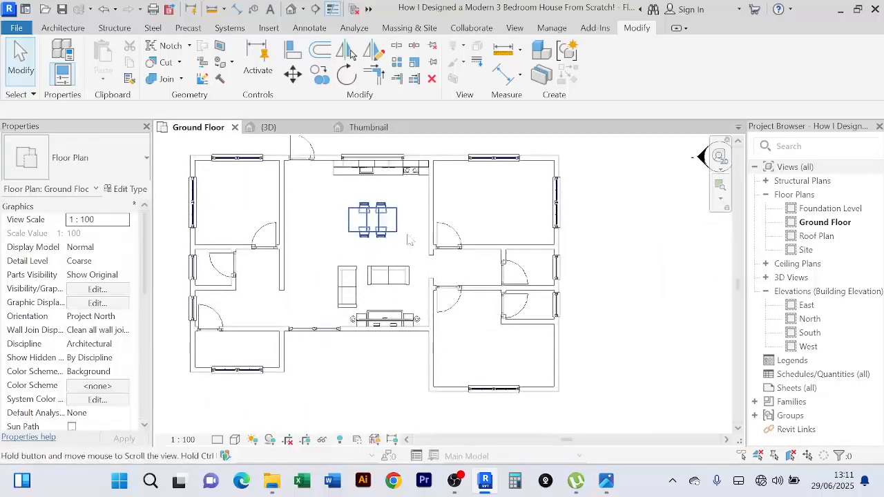
- Change the dining set between the kitchen counter and the sofas to the 2000x1000x750mm_w-6_Seats type
scroll(488, 329, up, 1)
middle_drag(488, 329, 474, 366)
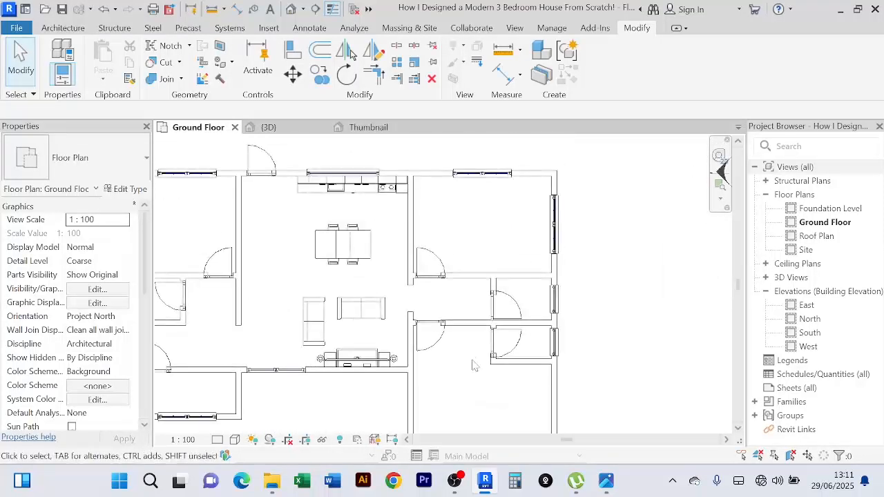
scroll(467, 373, down, 2)
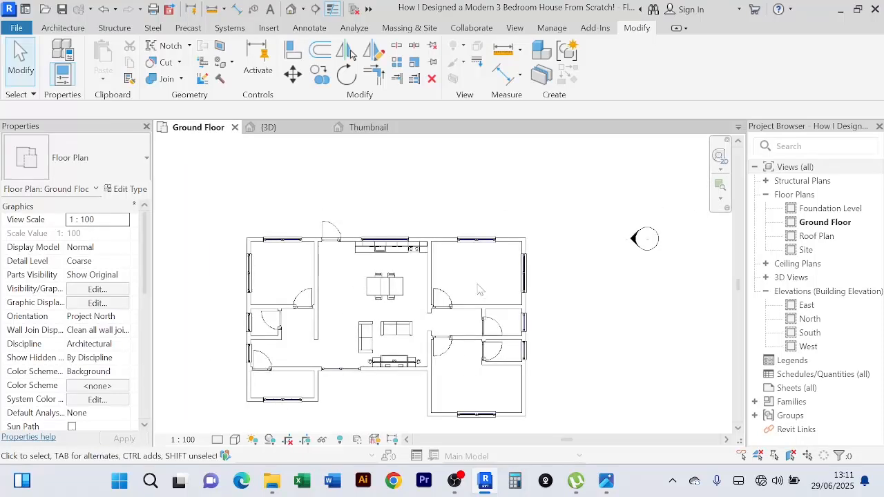
scroll(480, 289, up, 1)
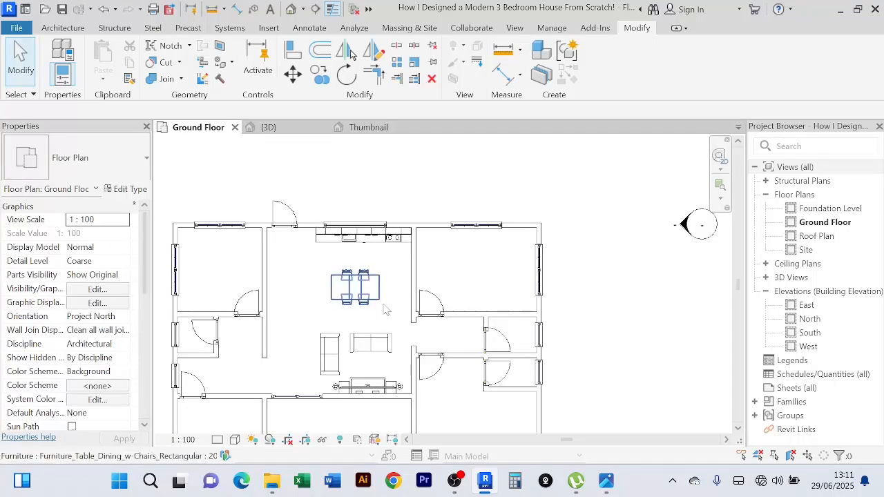
scroll(385, 309, up, 2)
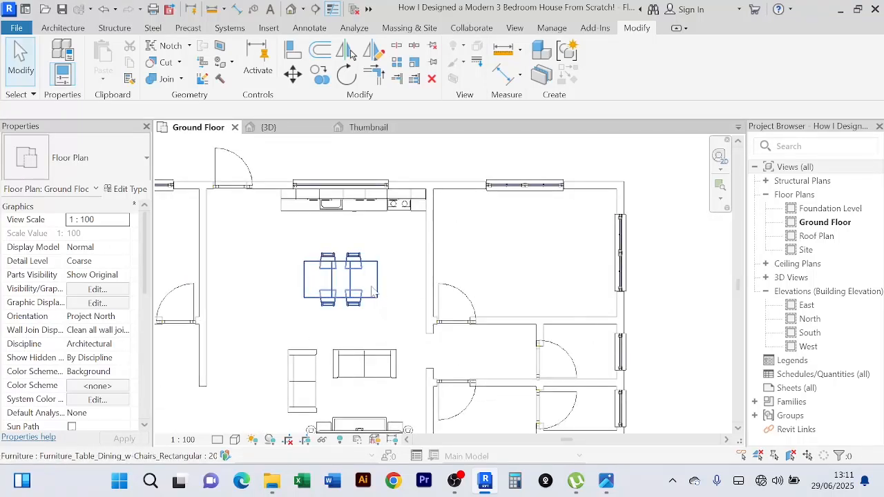
click(382, 294)
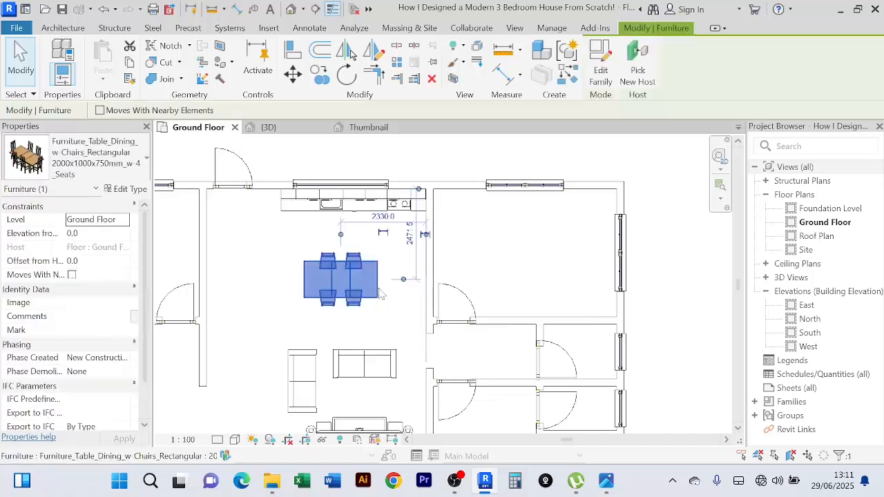
click(147, 160)
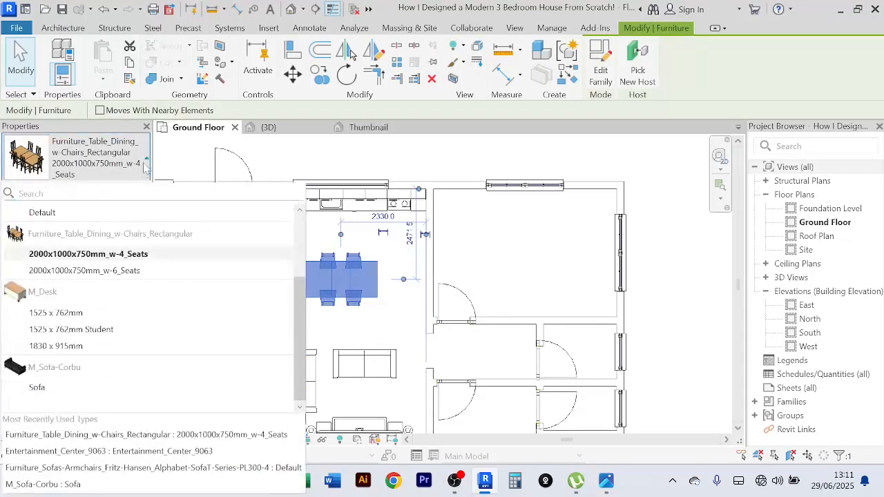
click(117, 275)
click(559, 267)
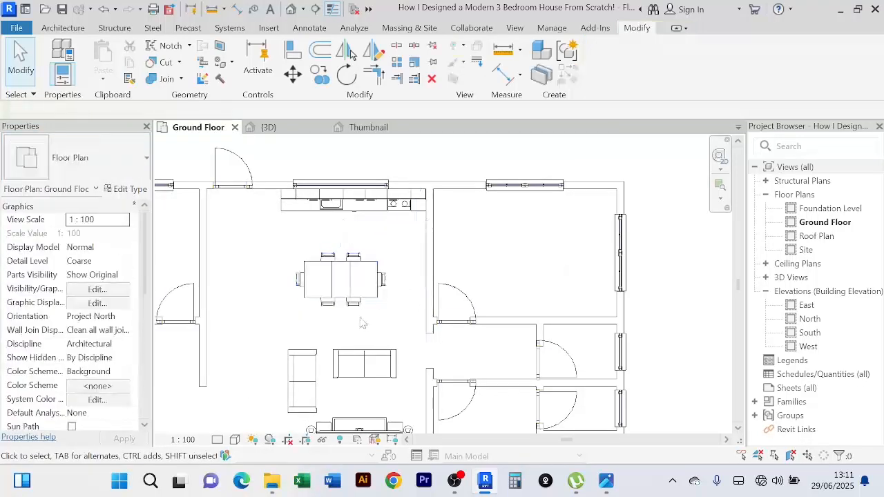
- Examine the dining set's position relative to the kitchen and sofas in the plan and from several angles in the 3D view
scroll(363, 323, down, 2)
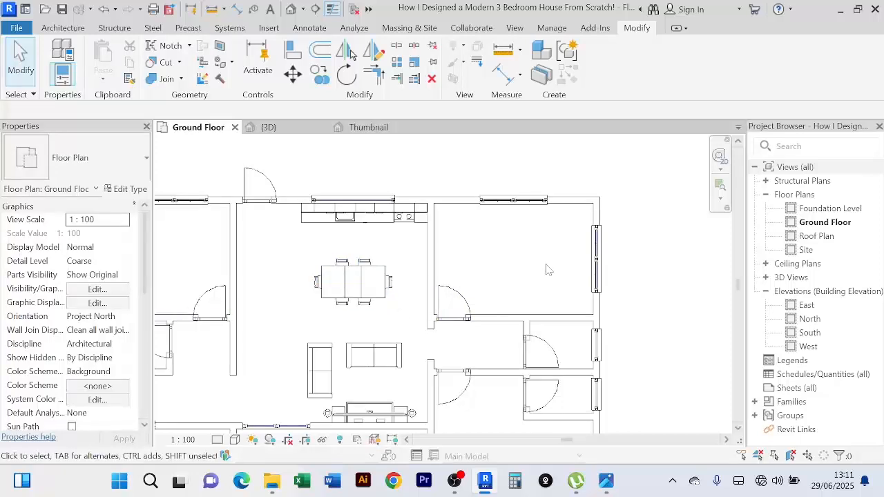
scroll(526, 266, down, 2)
scroll(387, 275, up, 3)
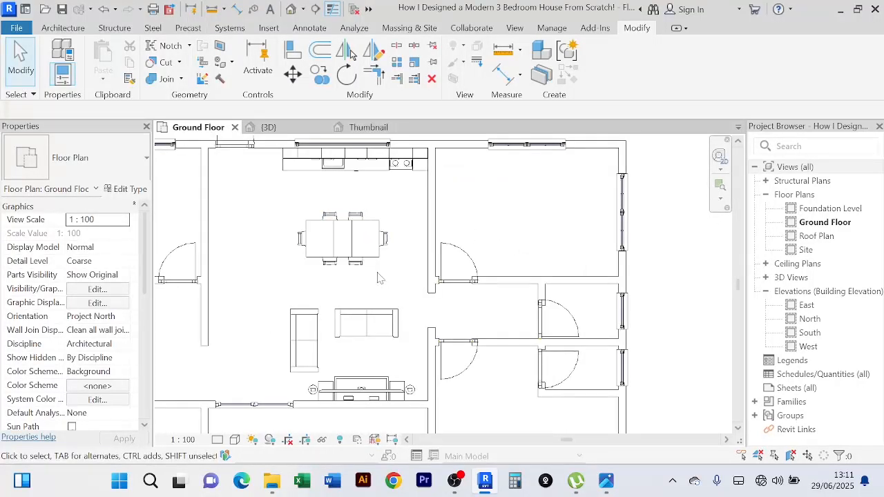
scroll(308, 221, down, 3)
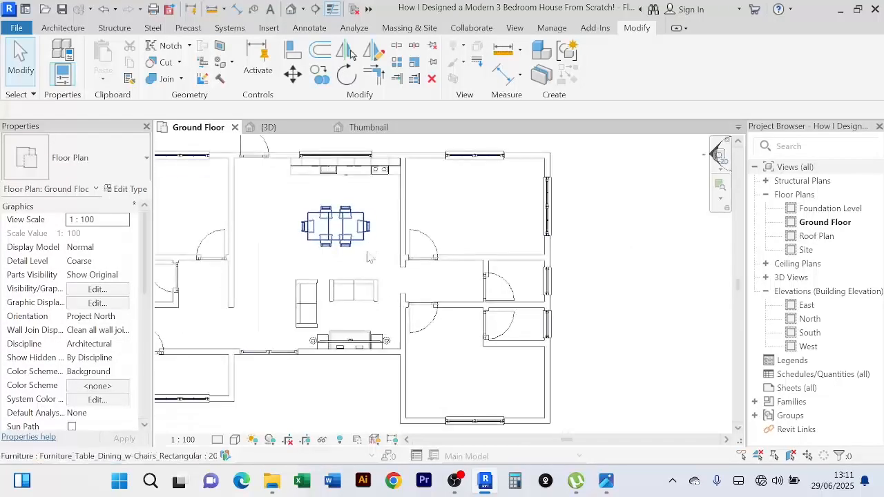
scroll(274, 250, up, 2)
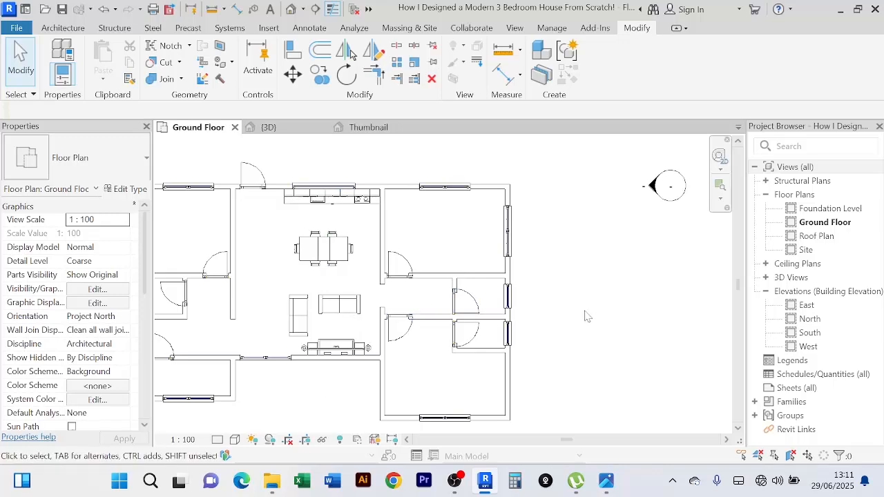
click(279, 129)
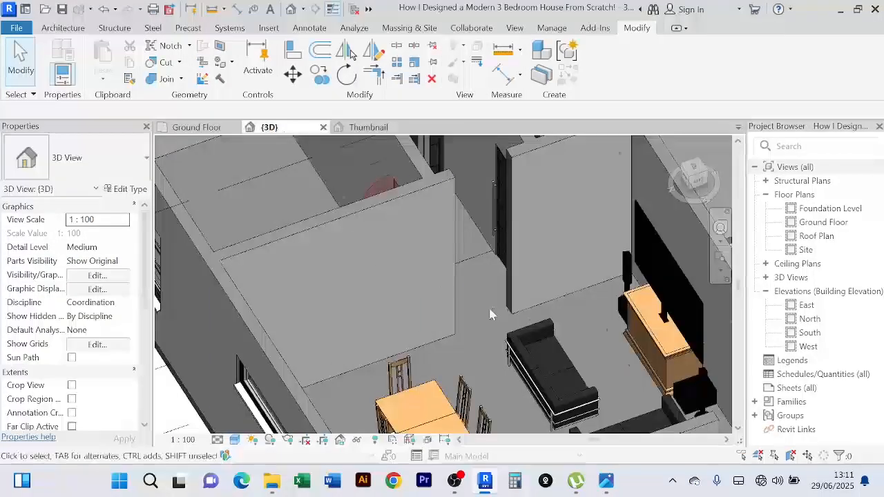
scroll(490, 314, down, 1)
shift+middle_drag(491, 315, 613, 297)
scroll(493, 310, up, 3)
scroll(493, 309, down, 4)
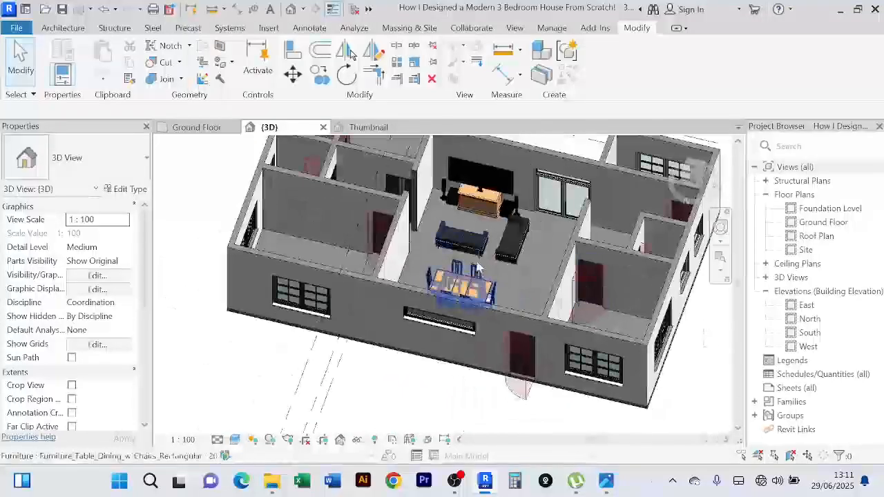
scroll(477, 268, up, 3)
scroll(477, 262, down, 2)
shift+middle_drag(477, 256, 341, 238)
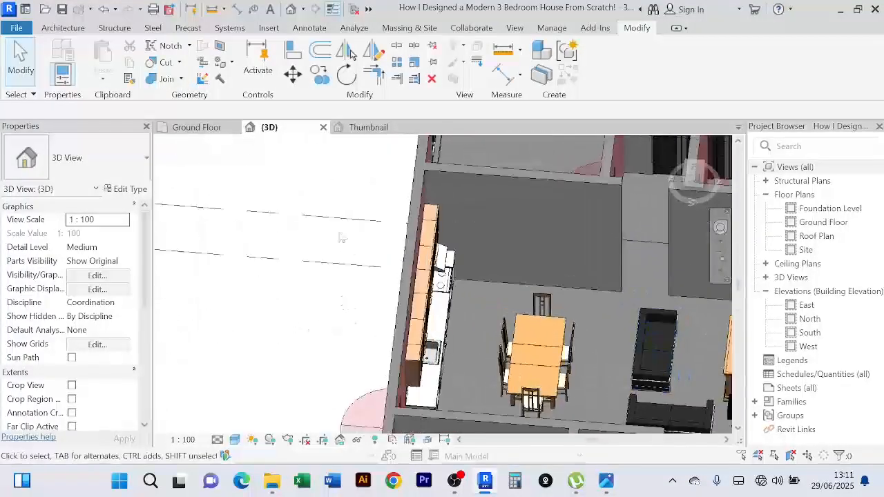
- Return to the Ground Floor plan and close the dining family's open Thumbnail view
click(198, 127)
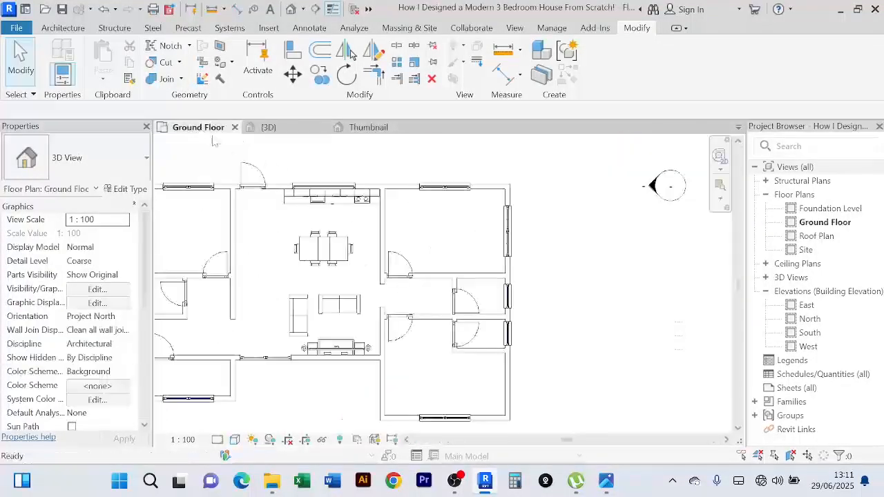
double_click(347, 268)
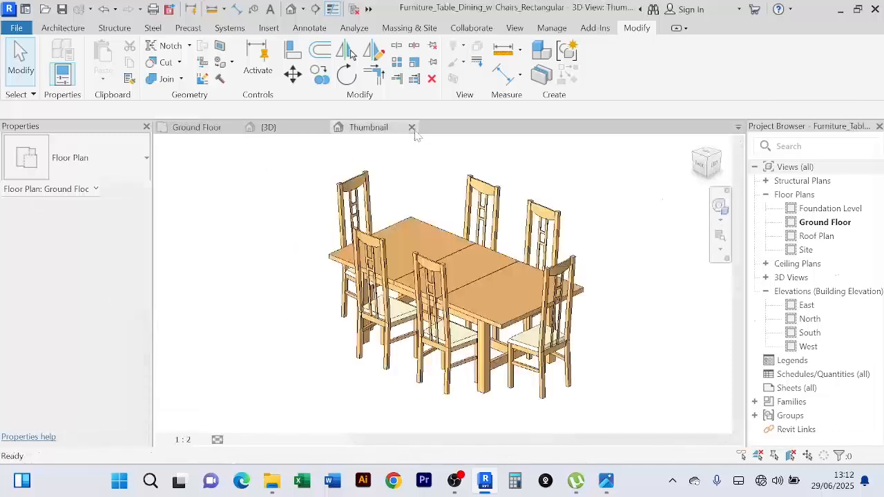
click(412, 128)
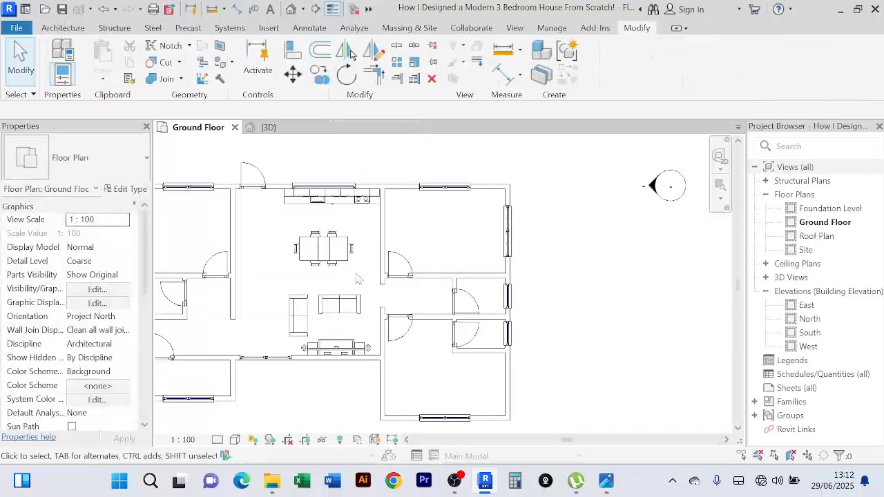
- Draw a freestanding Main Wall about 3700 mm long between the dining set and sofas, starting 600 mm from the corridor-side wall and in line with the corridor's upper wall
scroll(357, 278, up, 3)
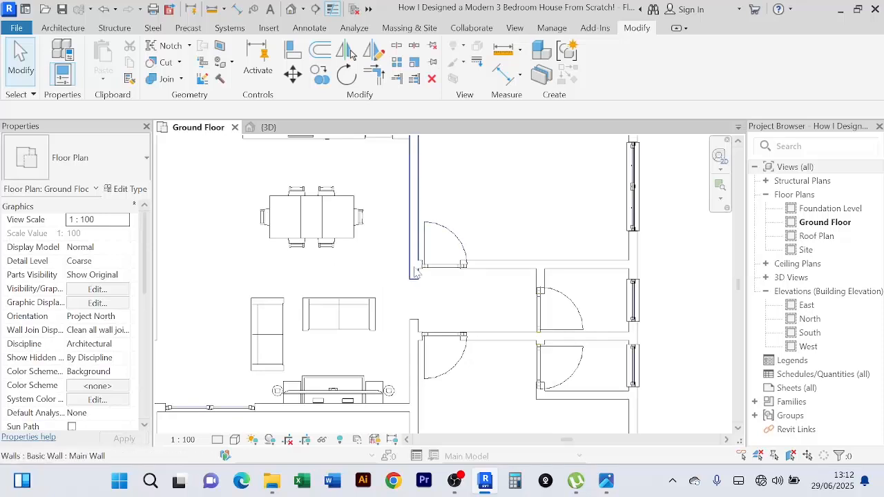
scroll(288, 271, down, 1)
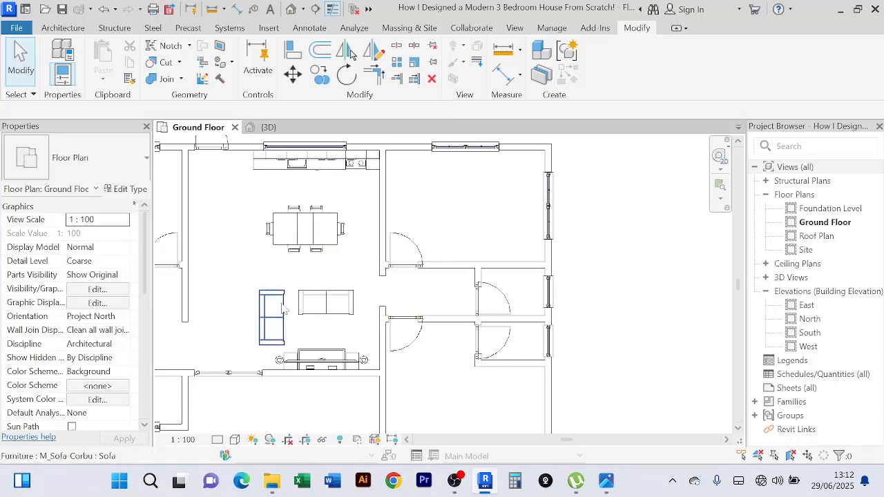
scroll(378, 280, up, 3)
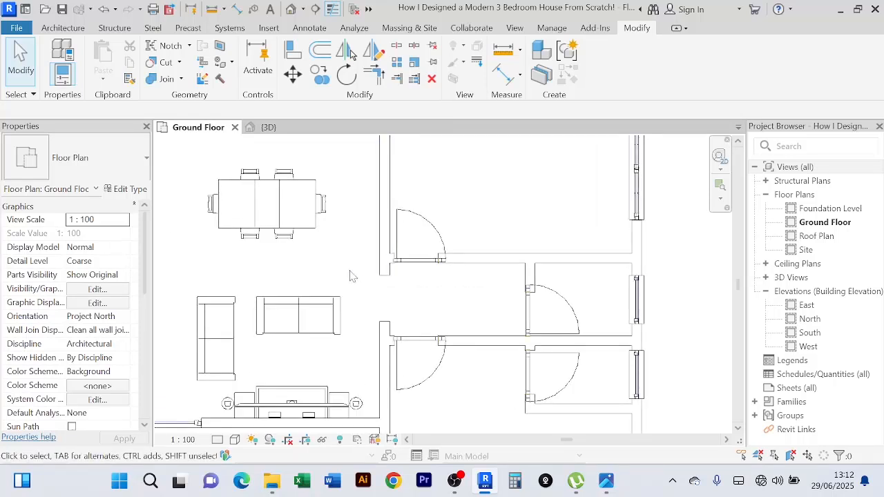
scroll(320, 272, down, 2)
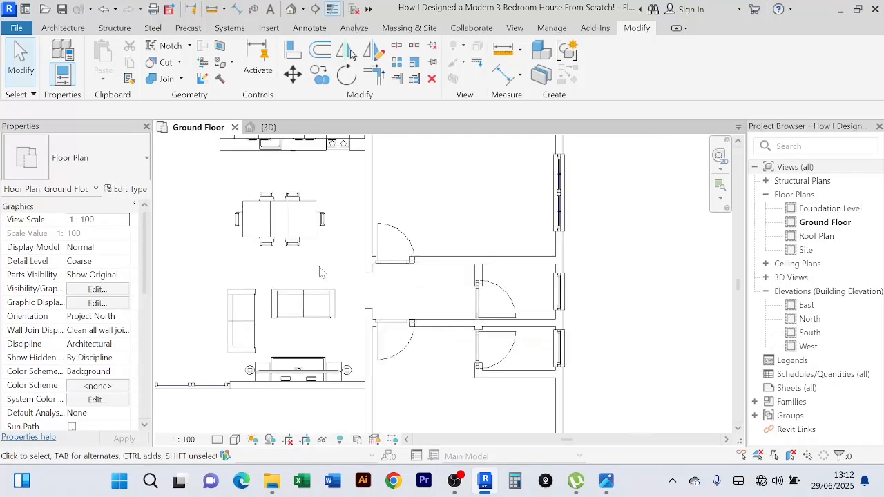
scroll(320, 273, down, 3)
scroll(333, 269, up, 2)
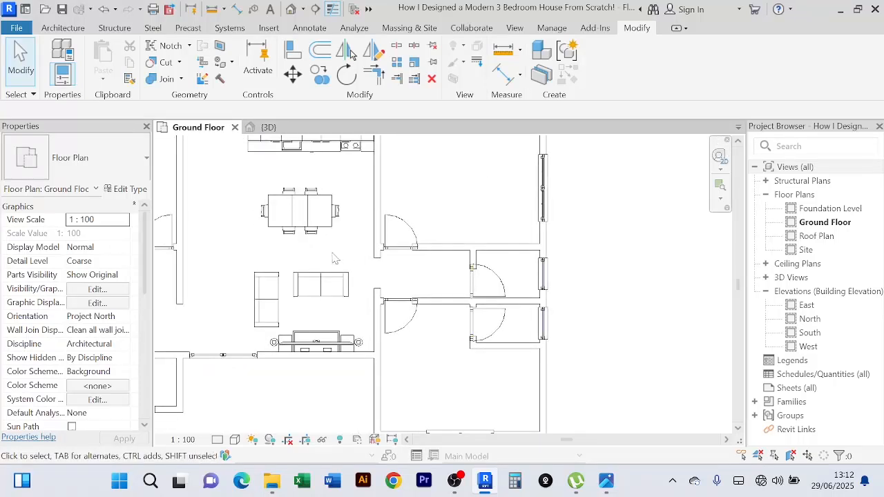
scroll(352, 268, down, 2)
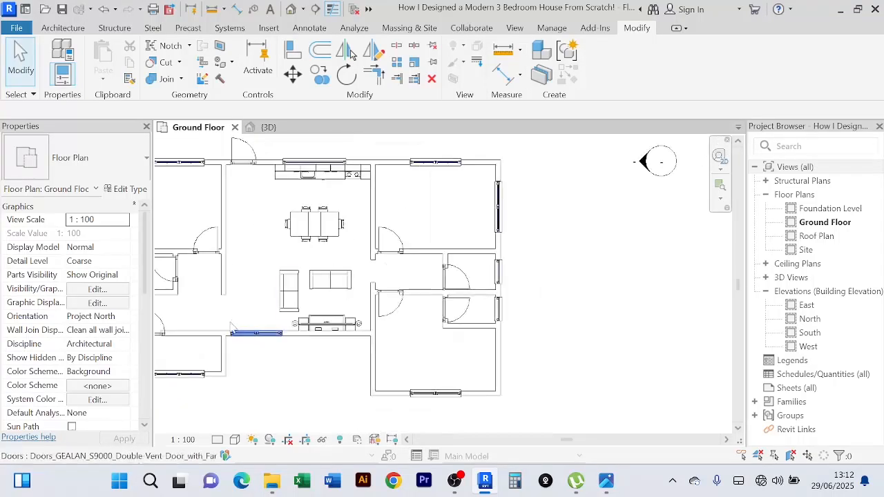
click(230, 283)
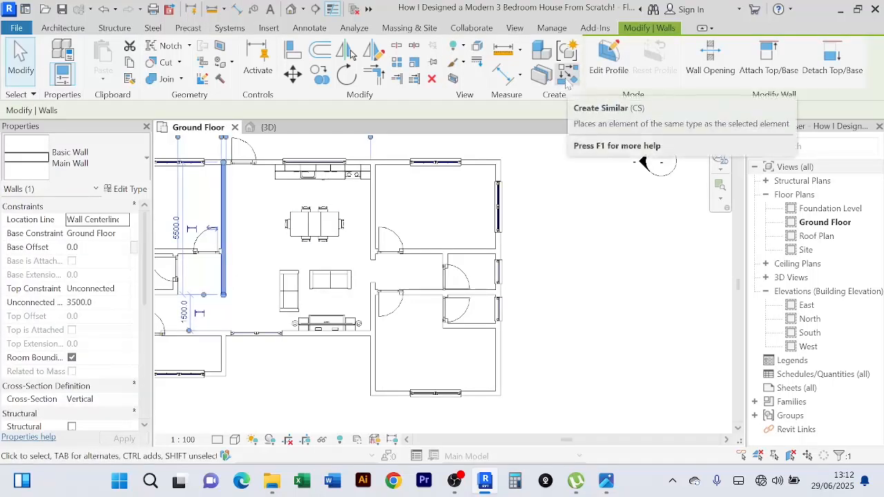
click(566, 80)
scroll(346, 259, up, 1)
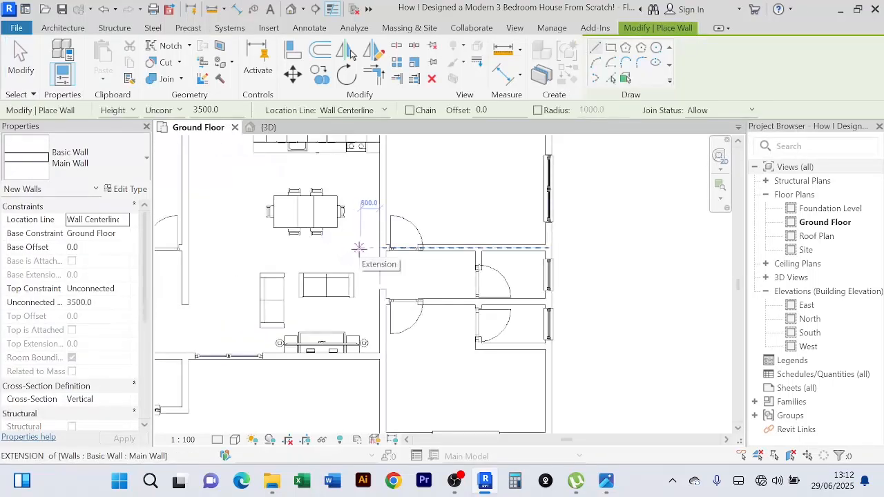
click(358, 247)
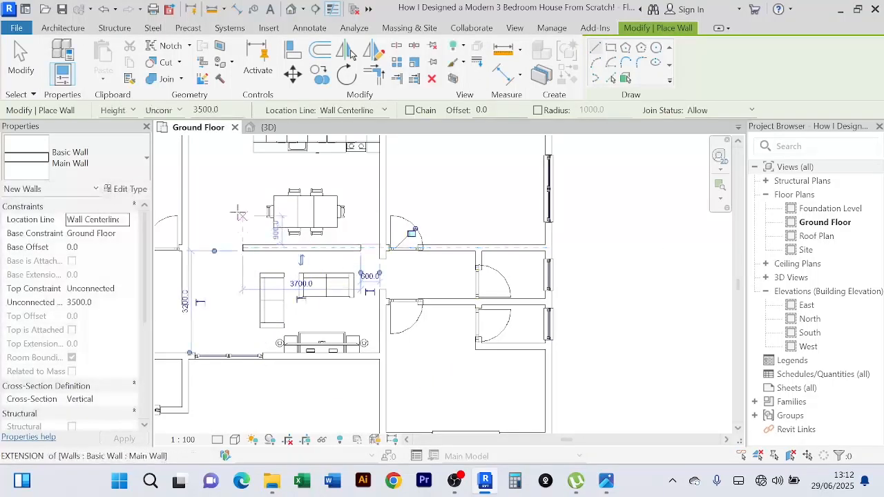
right_click(236, 188)
click(241, 194)
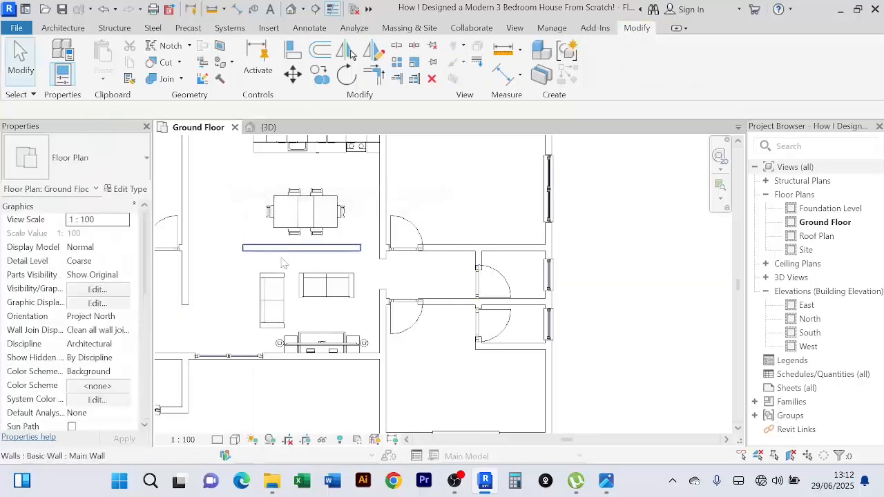
scroll(283, 255, up, 2)
middle_drag(361, 271, 286, 300)
click(316, 275)
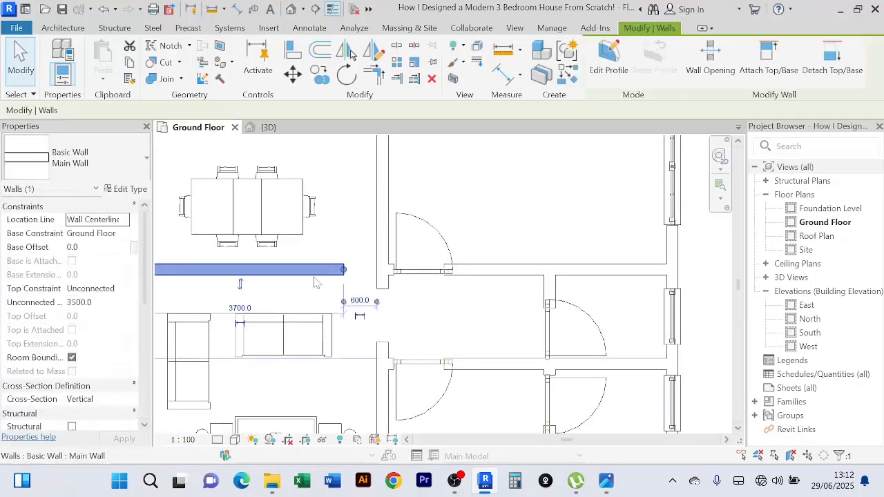
scroll(320, 278, up, 2)
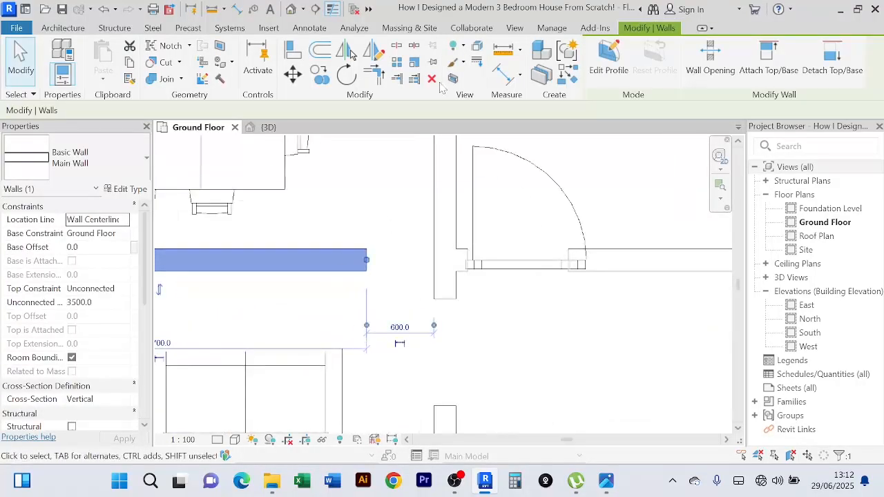
click(291, 54)
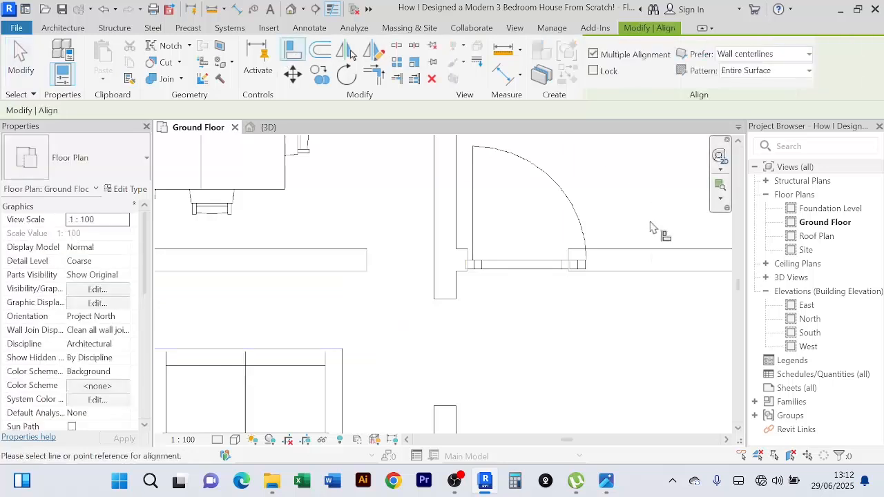
right_click(379, 197)
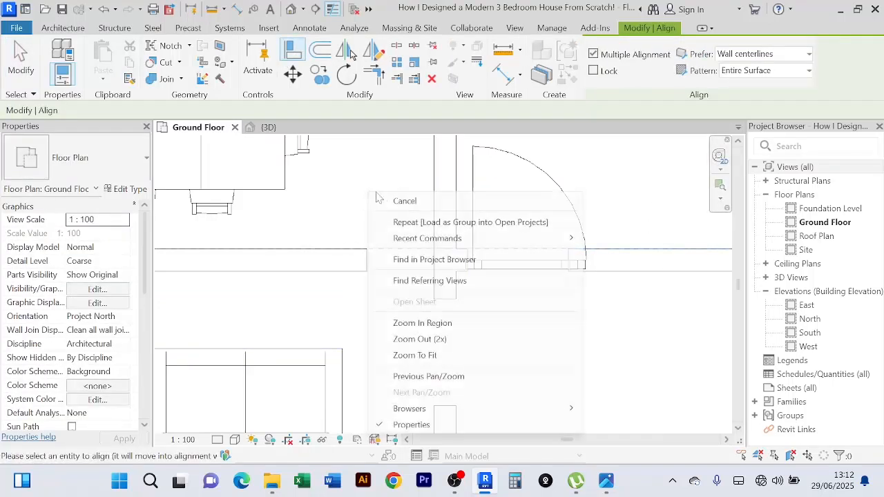
click(385, 198)
right_click(382, 194)
click(387, 197)
scroll(383, 223, down, 2)
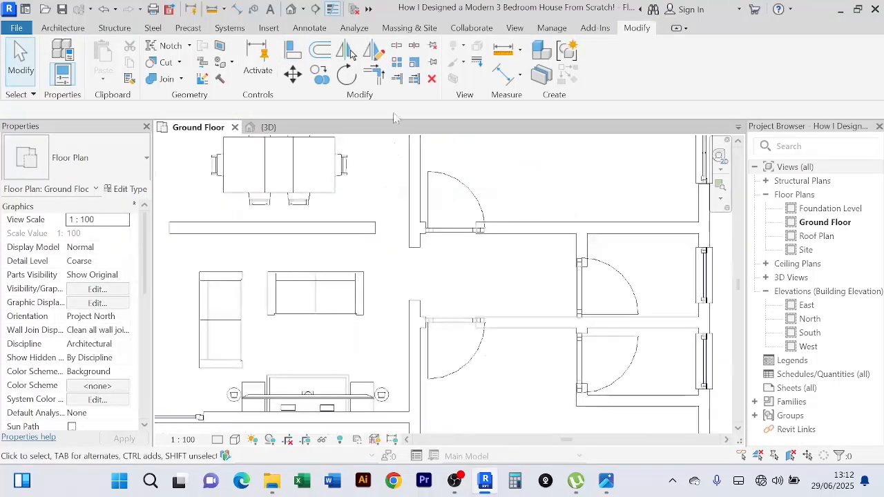
- Dimension the gap between the partition wall's end and the corridor-side wall, and set it to 900 mm by moving the partition
click(503, 81)
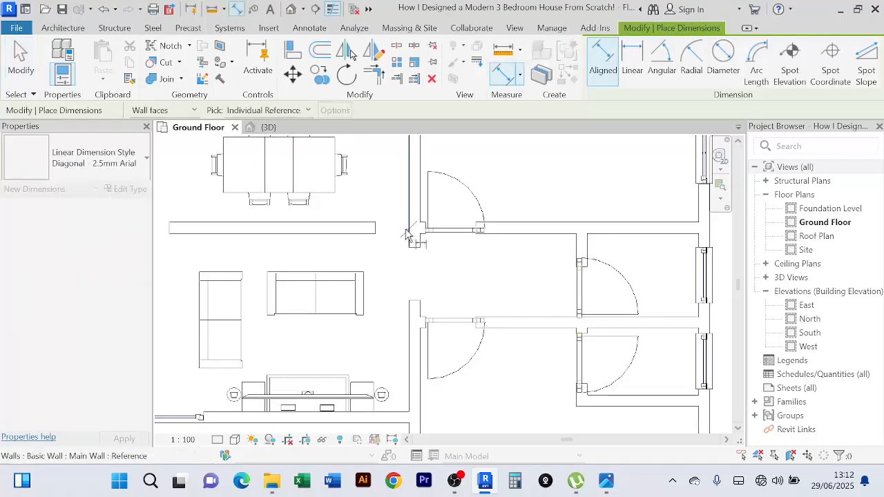
click(379, 233)
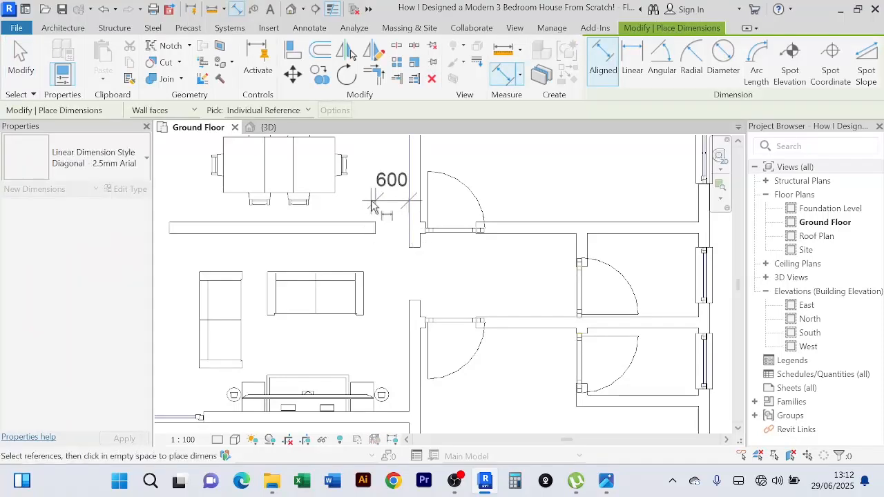
right_click(376, 175)
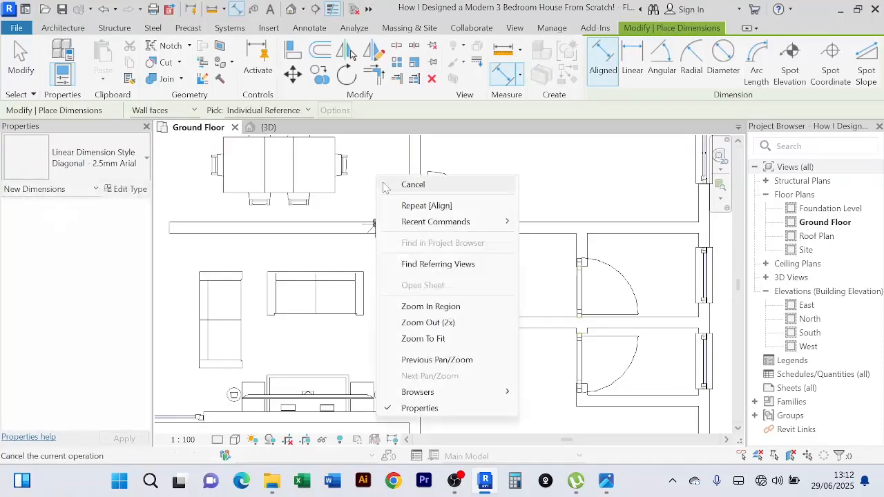
click(386, 182)
click(350, 230)
click(372, 203)
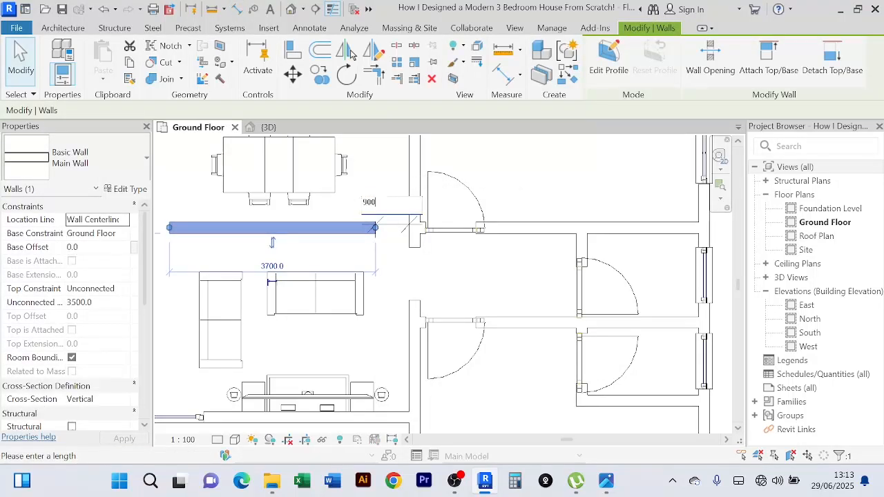
key(Return)
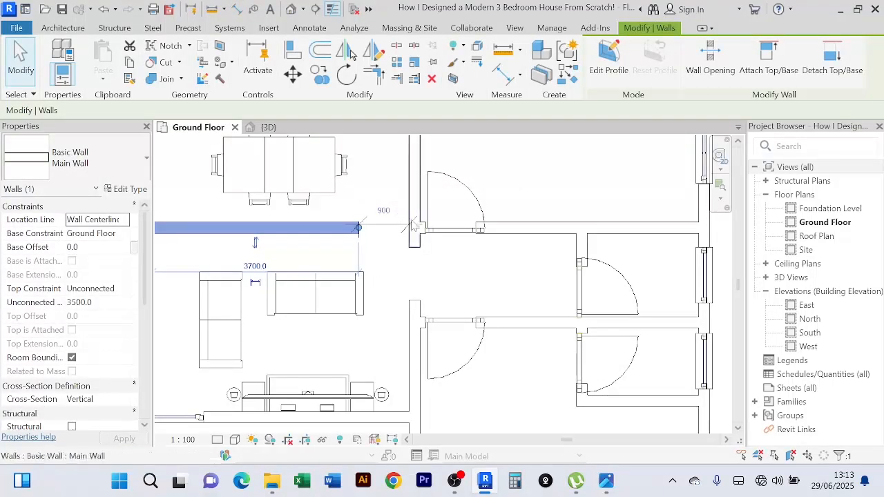
click(460, 291)
- Dimension the gap between the partition wall's other end and the opposite room wall
scroll(459, 289, down, 3)
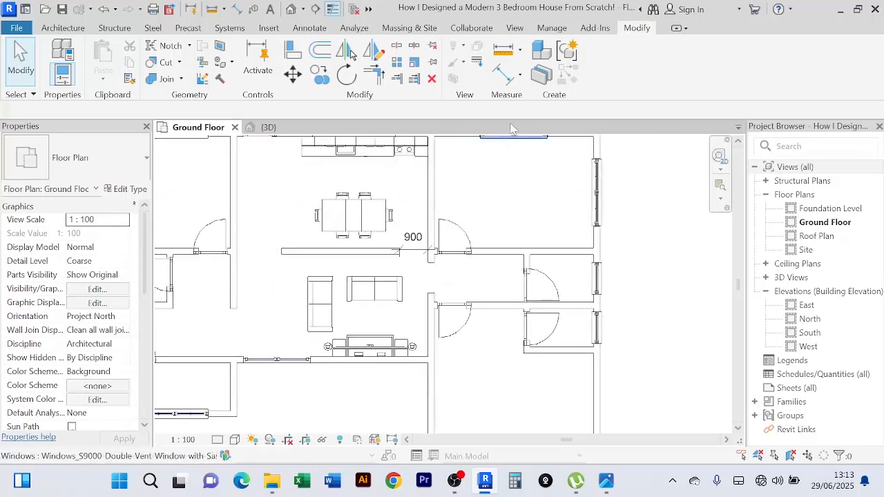
click(503, 76)
click(281, 258)
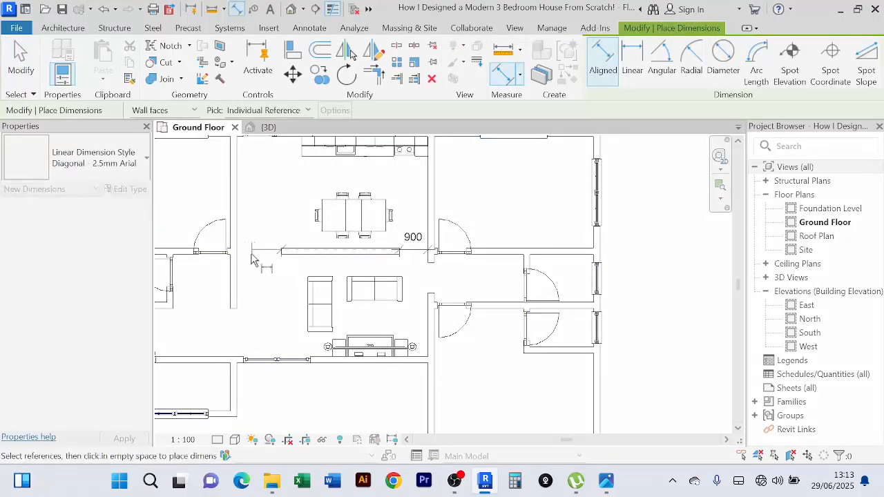
click(248, 256)
right_click(259, 201)
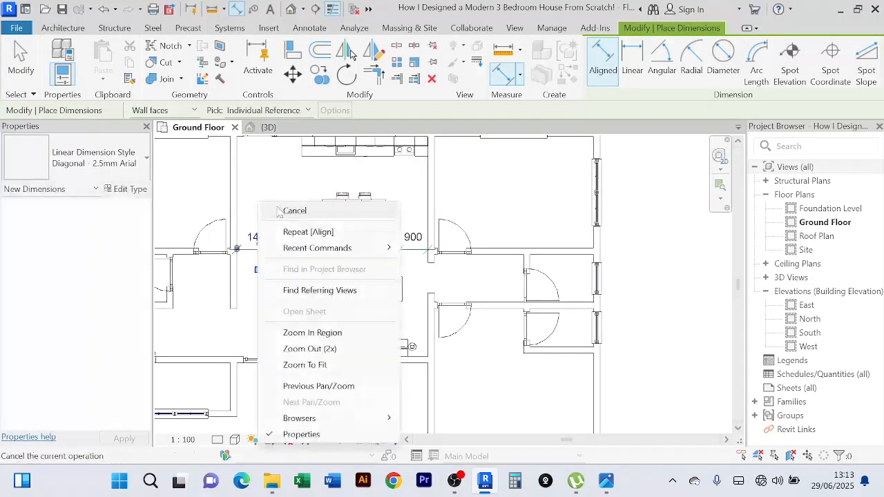
click(275, 208)
right_click(270, 189)
click(280, 198)
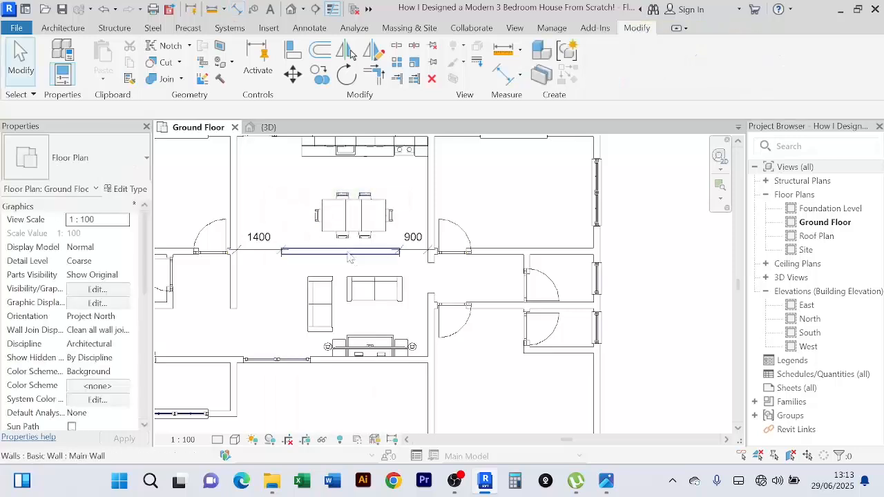
- Dimension the clearance between the partition wall's living-side face and the back of the horizontal sofa
click(508, 80)
scroll(311, 288, up, 2)
click(367, 231)
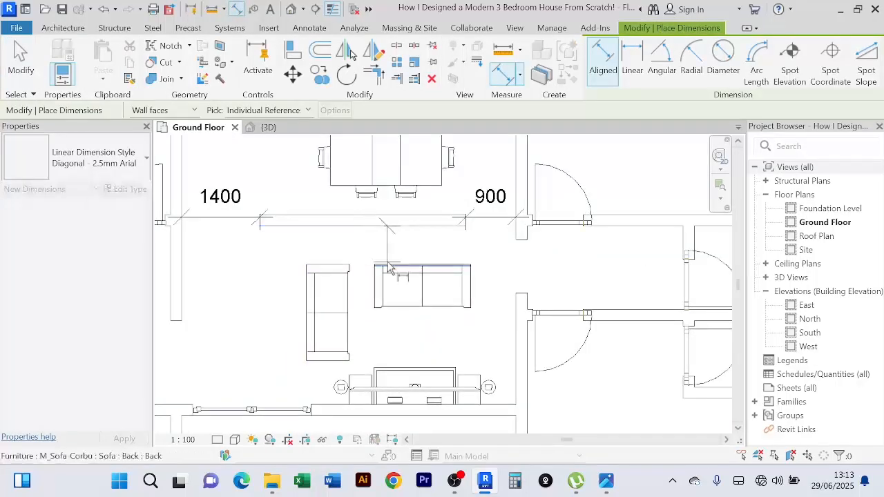
click(388, 264)
scroll(389, 261, up, 2)
click(389, 255)
scroll(424, 241, down, 5)
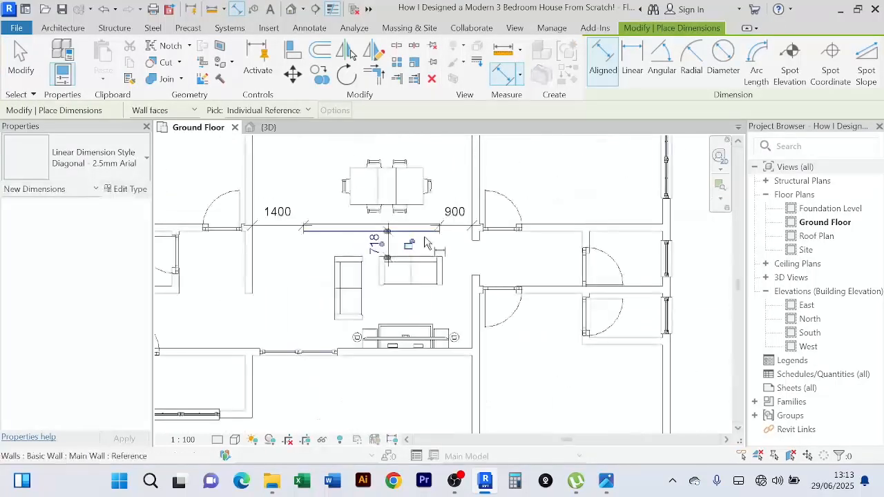
right_click(492, 185)
click(504, 195)
right_click(499, 174)
click(510, 182)
scroll(453, 211, up, 3)
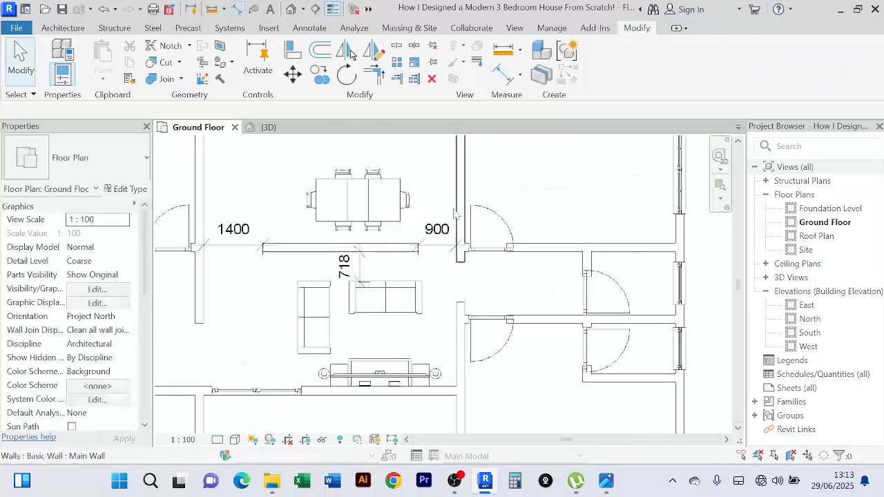
scroll(388, 246, down, 2)
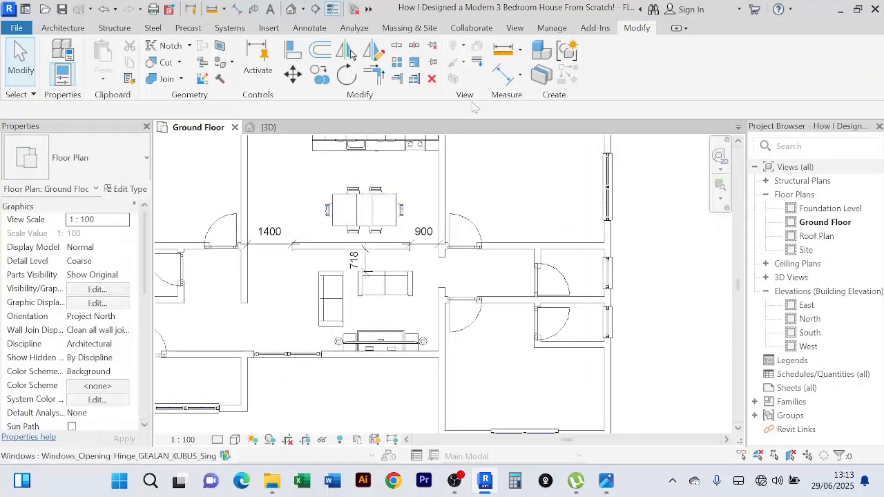
click(501, 76)
scroll(393, 252, up, 4)
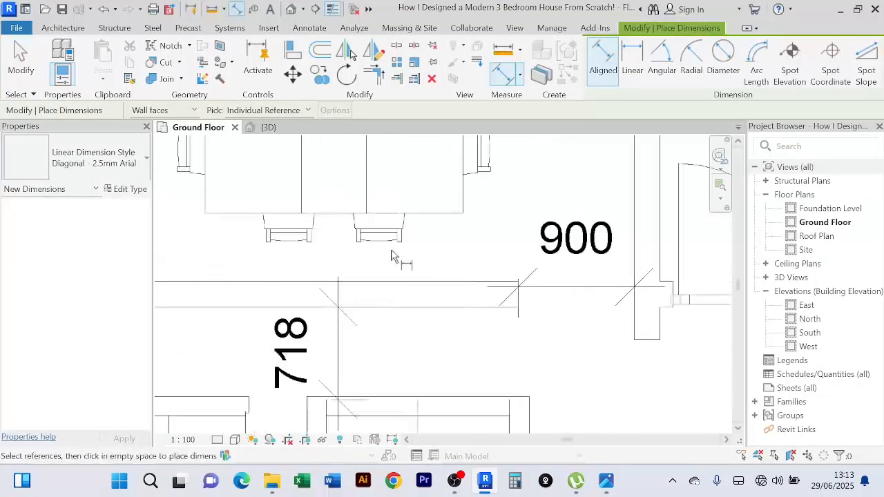
scroll(385, 245, down, 3)
middle_drag(392, 168, 389, 246)
scroll(386, 241, up, 2)
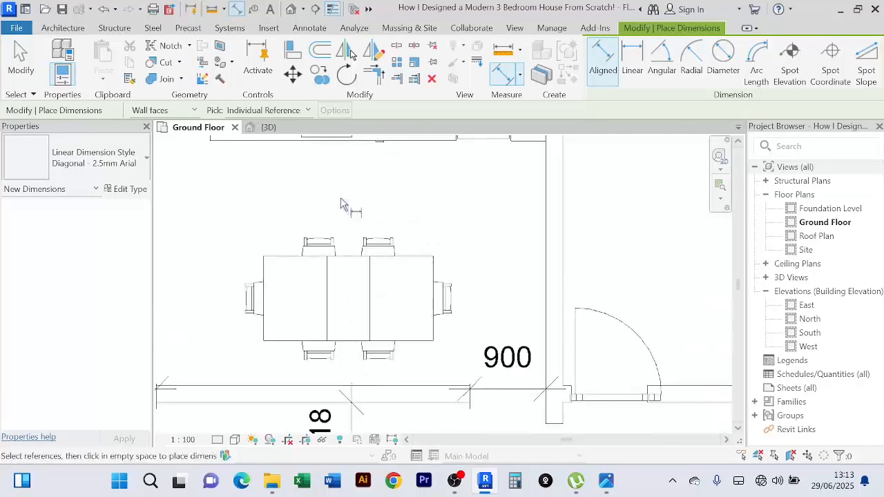
scroll(432, 220, down, 3)
right_click(553, 190)
click(577, 201)
right_click(579, 200)
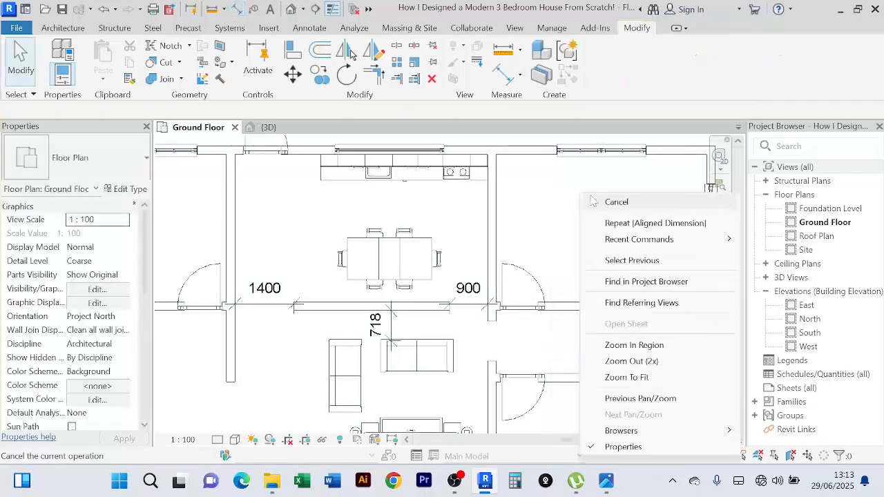
click(586, 201)
- Nudge the six-seat dining set slightly away from the partition wall towards the kitchen counter
click(429, 245)
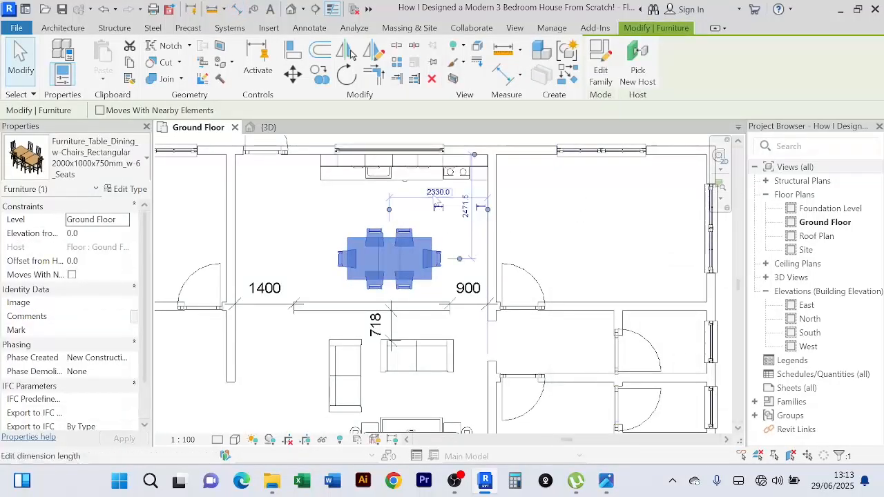
key(Up)
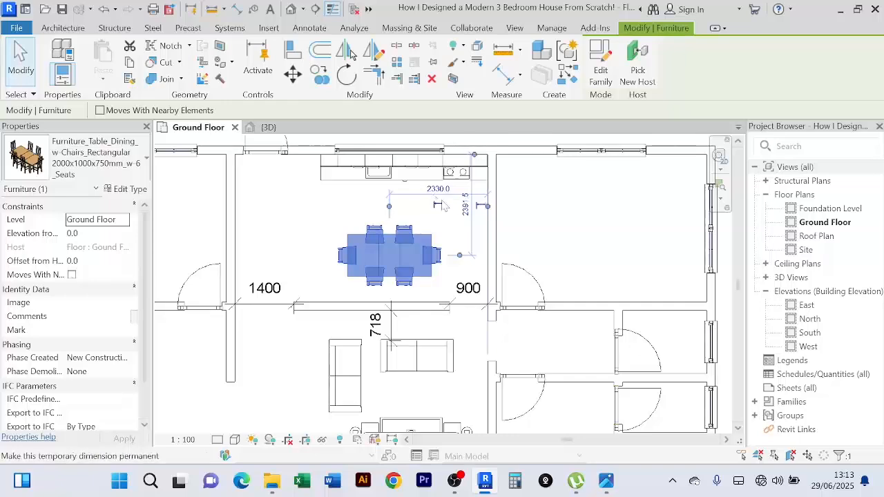
key(Escape)
scroll(443, 205, down, 4)
- Set the clearance between the partition wall and the back of the horizontal sofa to 800 mm by moving the sofa
scroll(529, 250, up, 5)
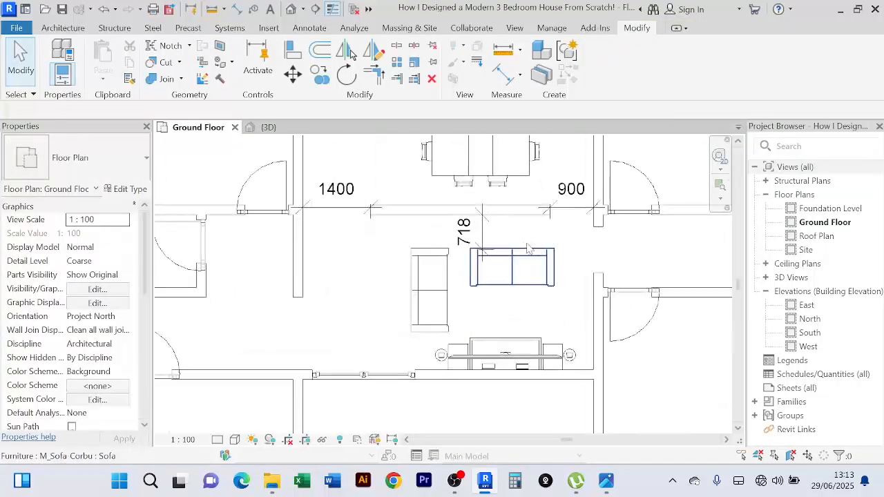
click(529, 250)
scroll(468, 242, up, 4)
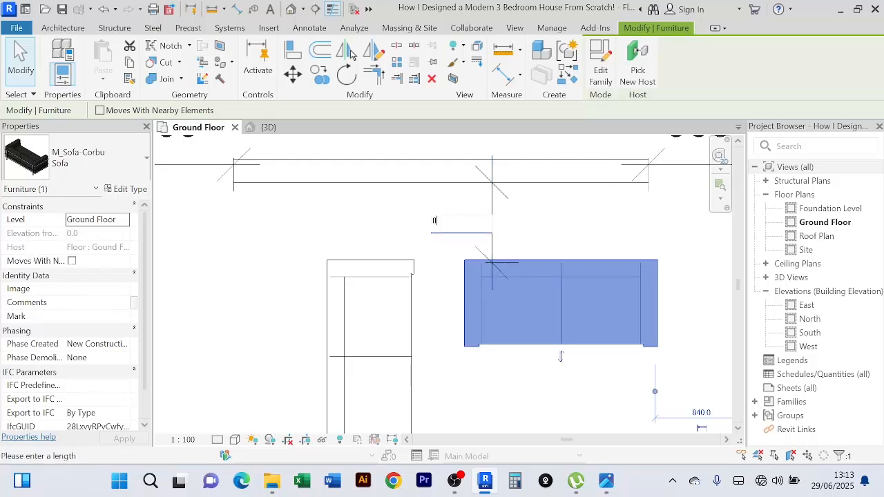
key(Return)
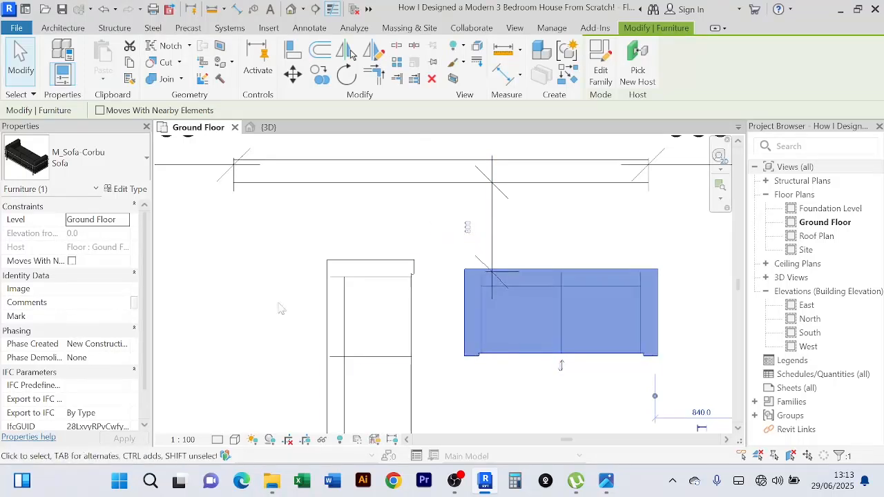
click(361, 245)
scroll(398, 283, down, 3)
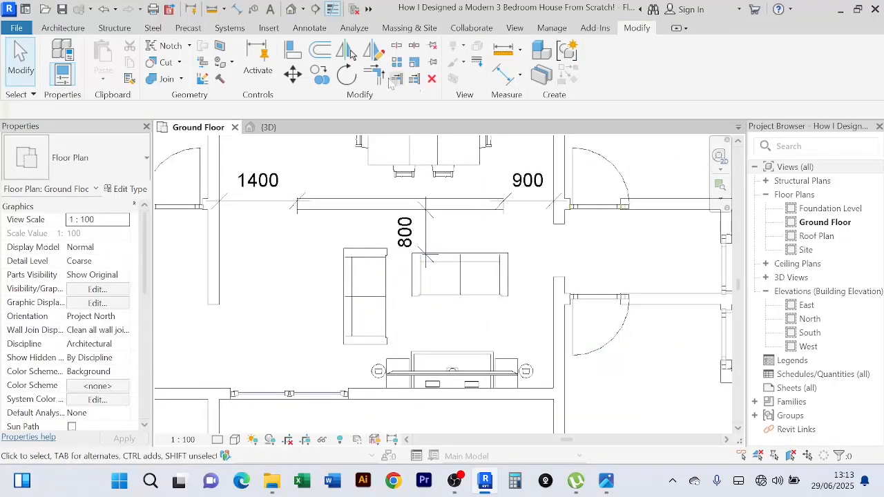
- Align the upper end of the vertical sofa with the back edge of the horizontal sofa
click(293, 51)
scroll(469, 271, up, 4)
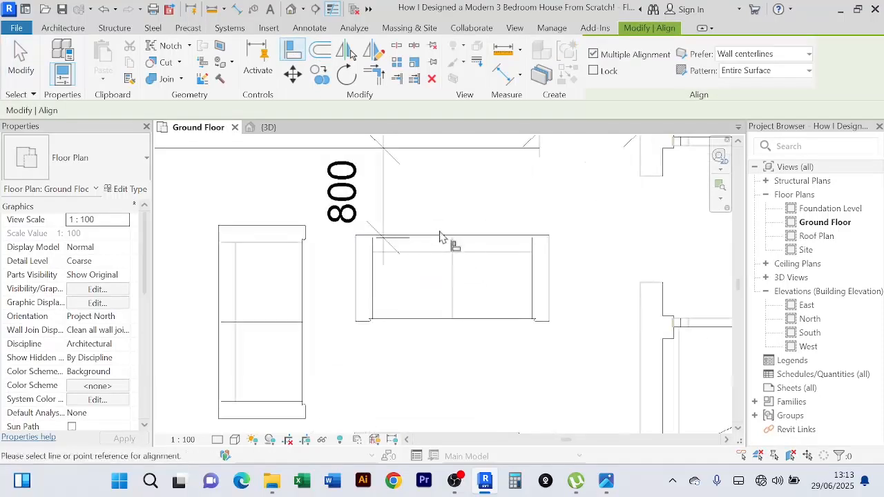
click(442, 239)
click(302, 231)
right_click(270, 195)
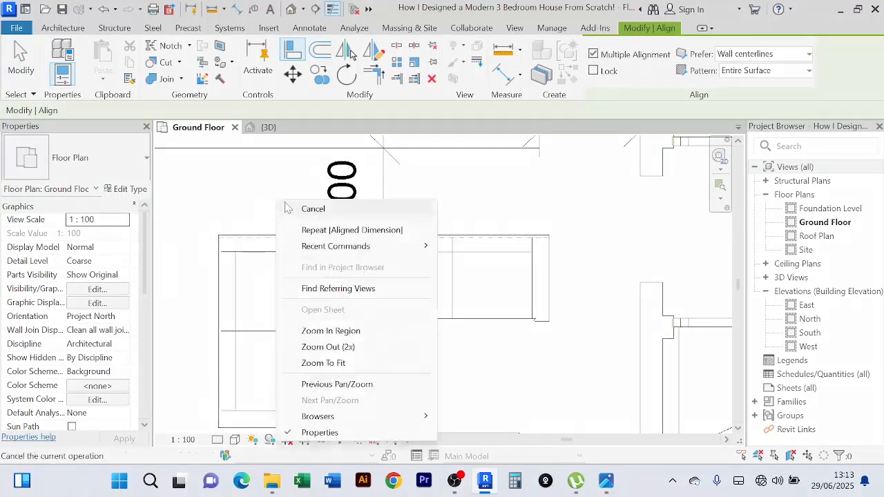
click(275, 201)
scroll(278, 204, down, 3)
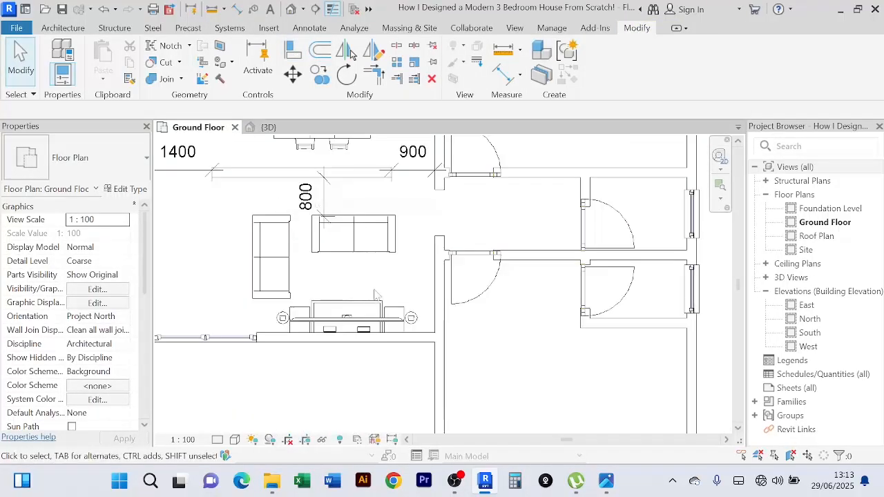
- Delete the 800, 900 and 1400 mm dimensions around the partition wall and sofa
scroll(375, 284, down, 2)
scroll(325, 211, up, 3)
click(334, 218)
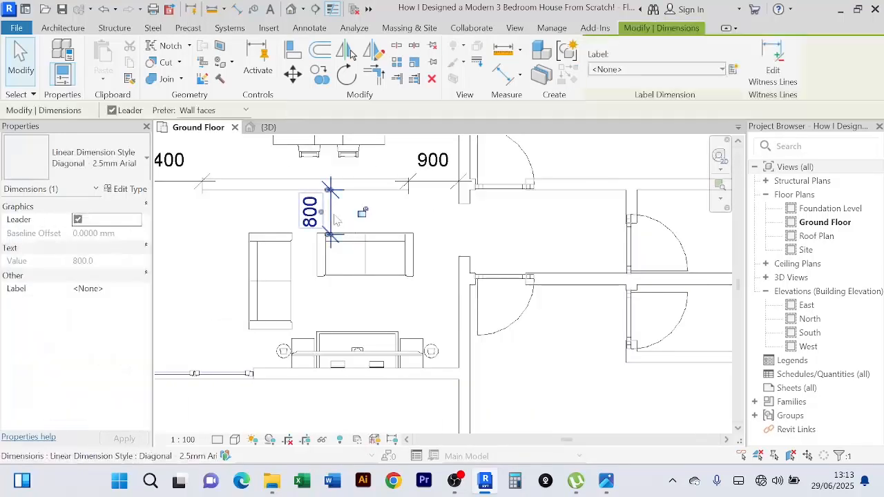
key(Delete)
click(430, 185)
key(Delete)
scroll(422, 194, down, 2)
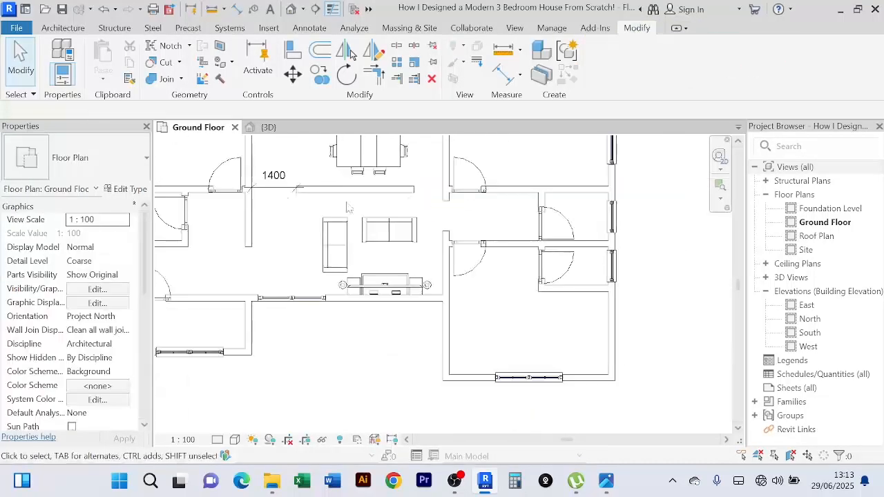
click(287, 193)
key(Delete)
- Examine the partition wall, dining set and living room furniture from several angles in the 3D view
scroll(338, 359, down, 3)
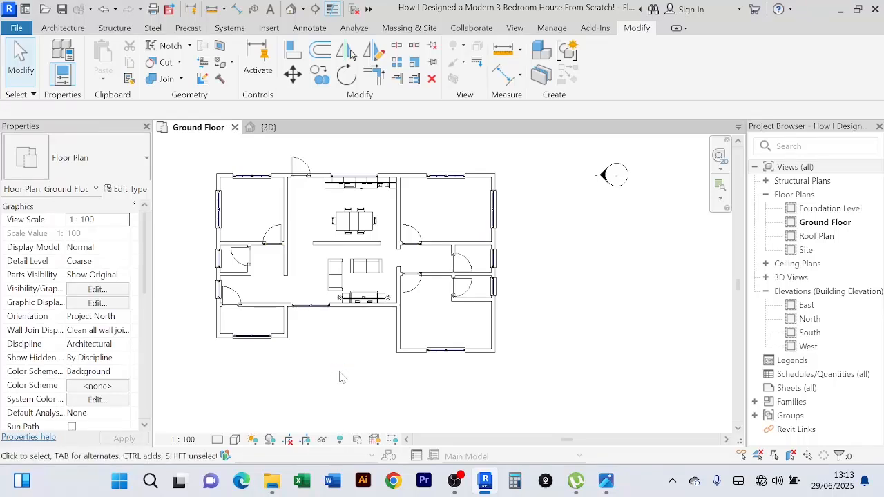
click(268, 127)
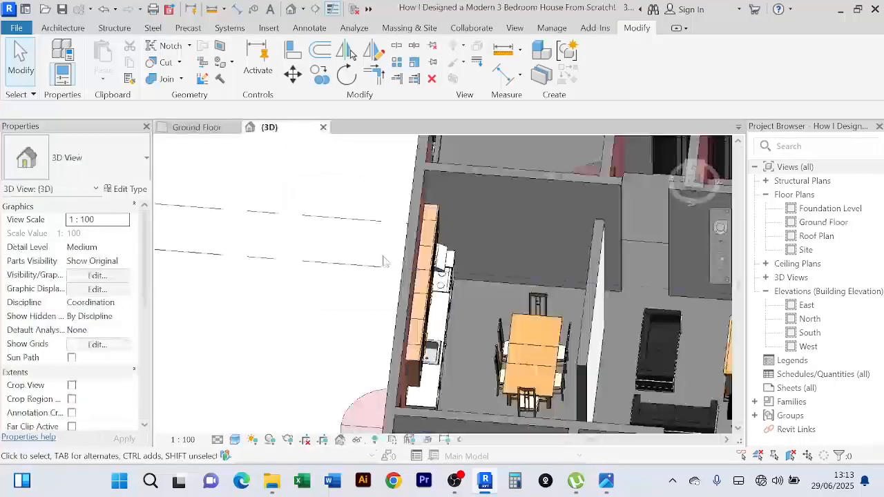
shift+middle_drag(269, 281, 126, 256)
scroll(375, 302, up, 2)
scroll(377, 297, down, 3)
shift+middle_drag(450, 246, 445, 290)
scroll(417, 382, up, 3)
scroll(444, 252, down, 2)
shift+middle_drag(444, 252, 550, 270)
scroll(426, 253, up, 2)
scroll(396, 259, down, 2)
shift+middle_drag(396, 259, 315, 308)
shift+middle_drag(293, 356, 557, 290)
middle_drag(499, 214, 431, 356)
shift+middle_drag(457, 301, 380, 218)
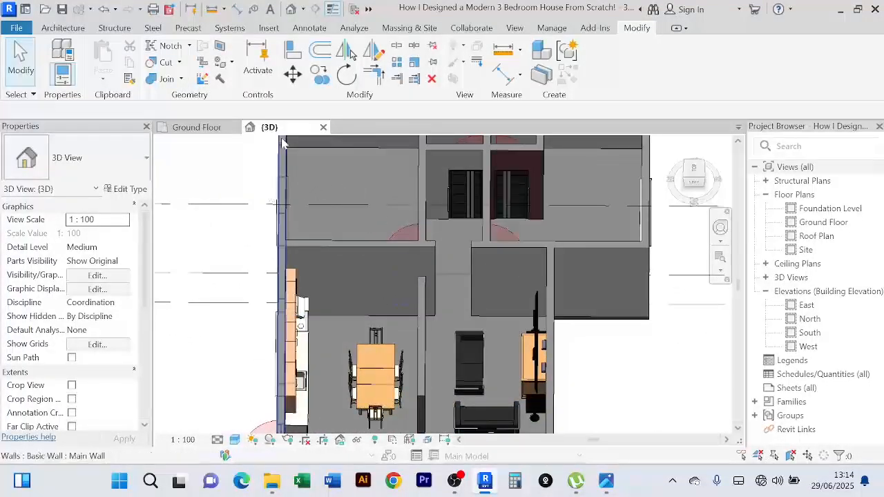
- Return to the Ground Floor plan, review the furnished layout and save the project
click(185, 132)
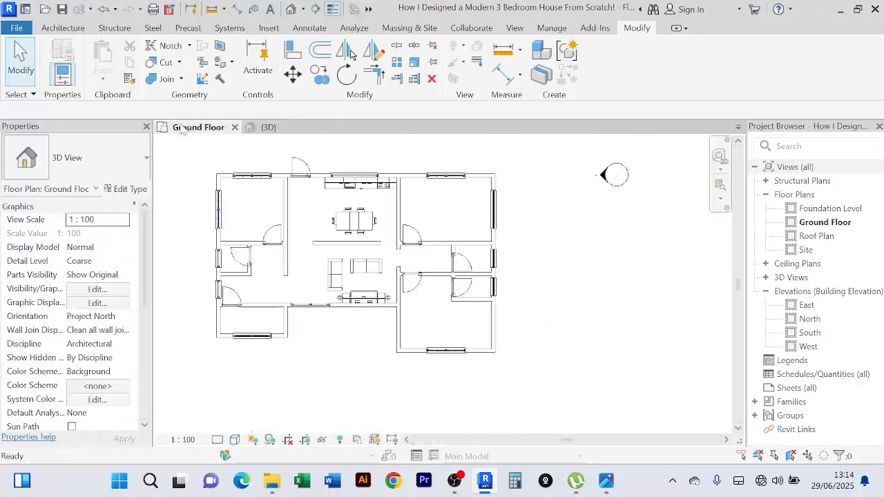
scroll(446, 240, up, 2)
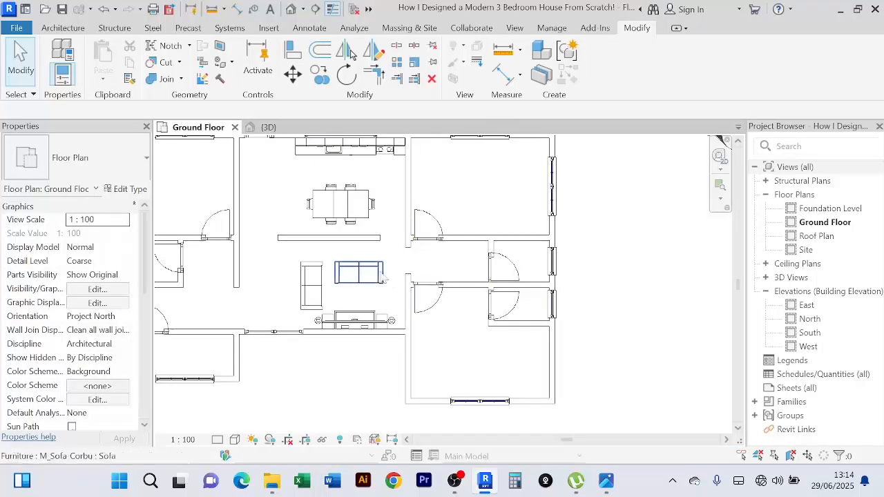
middle_drag(431, 263, 474, 277)
middle_drag(411, 269, 485, 274)
scroll(361, 250, down, 2)
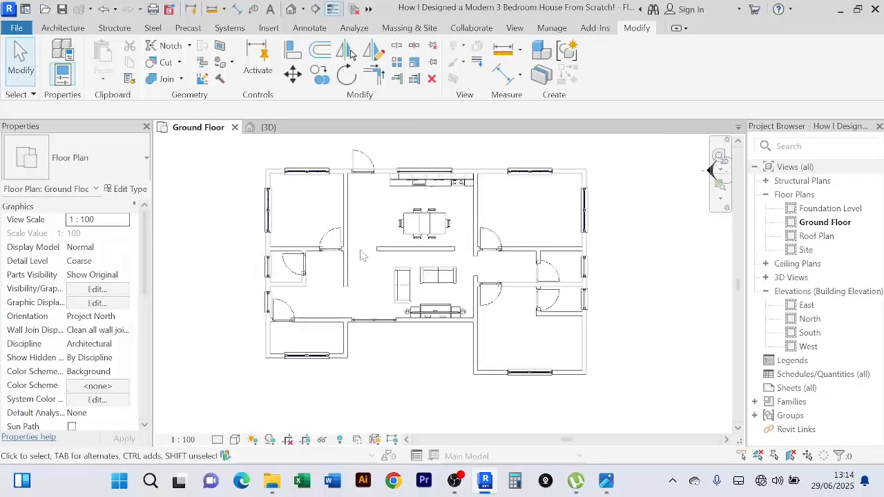
middle_drag(362, 250, 338, 270)
scroll(348, 270, up, 3)
scroll(348, 271, down, 3)
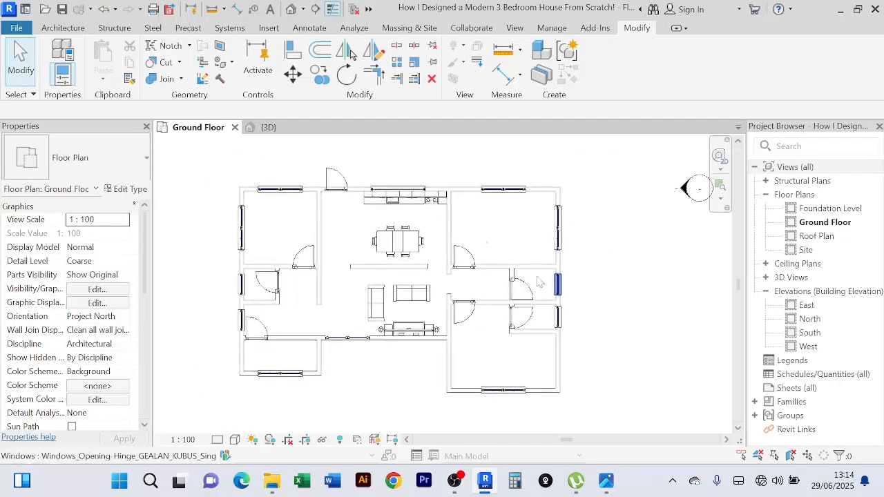
key(ctrl+s)
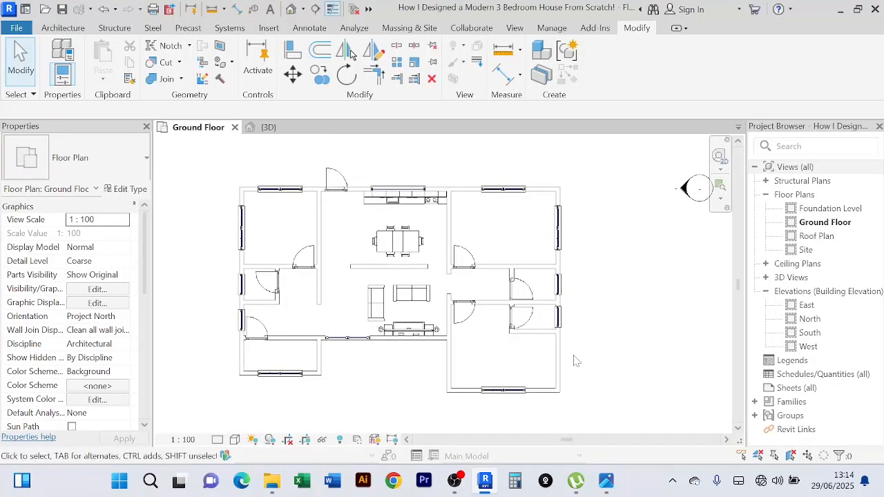
- Switch to File Explorer, search REVIT LIBRARIES for "bed" and open the file location of the Bimbandit.com-340_bed_-_case_study family
mouse_move(271, 482)
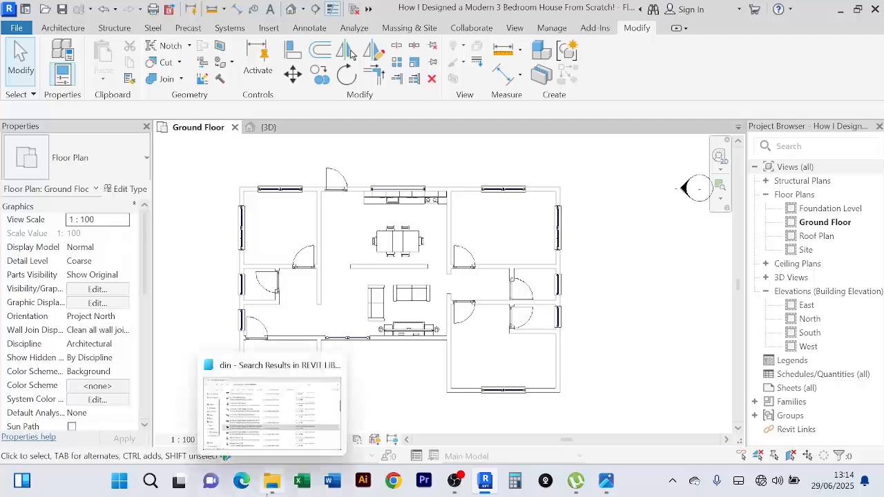
click(313, 366)
scroll(483, 199, up, 5)
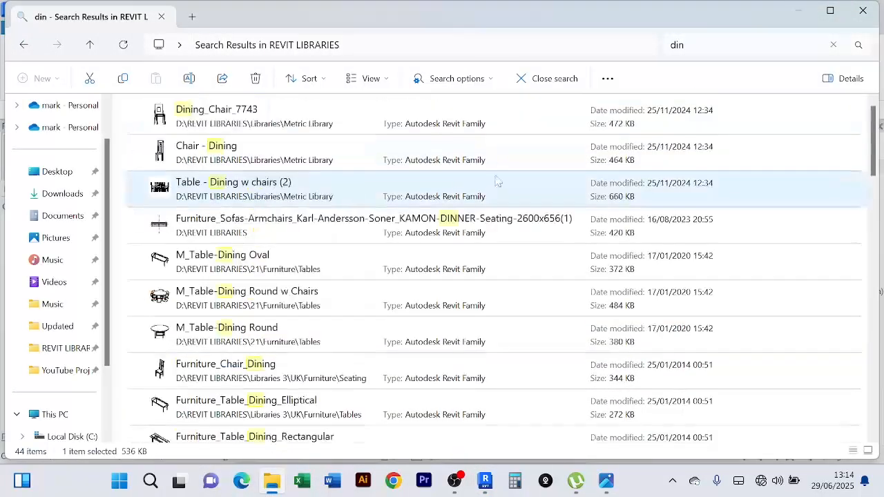
drag(691, 44, 613, 49)
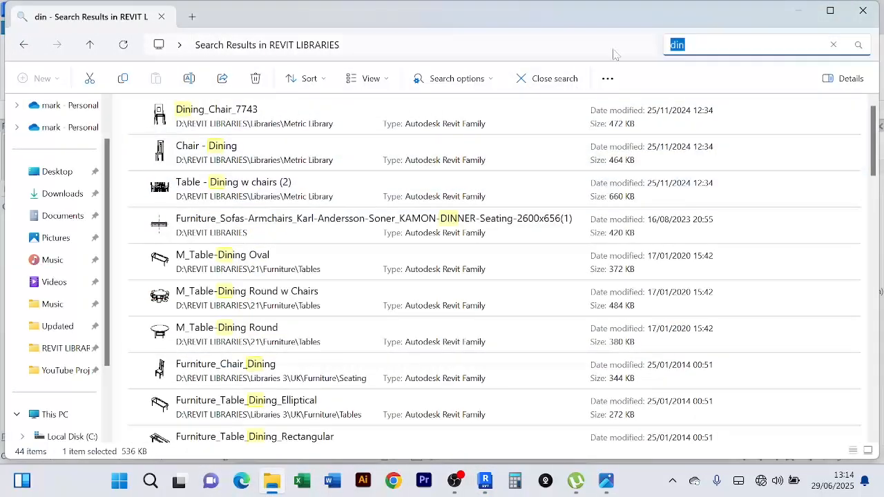
text(bed)
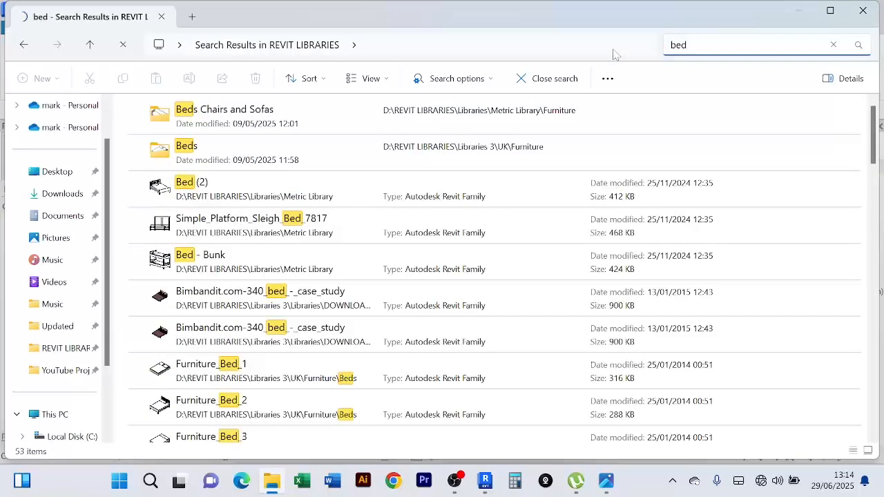
scroll(312, 332, down, 2)
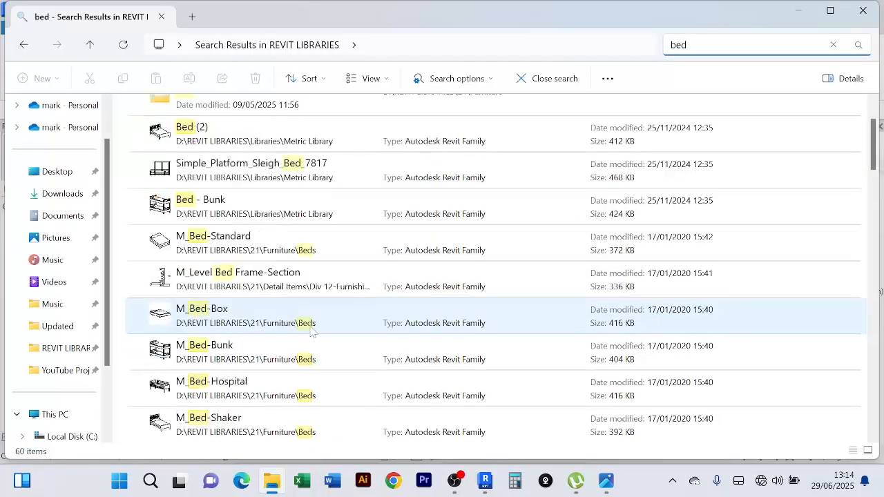
scroll(312, 332, down, 3)
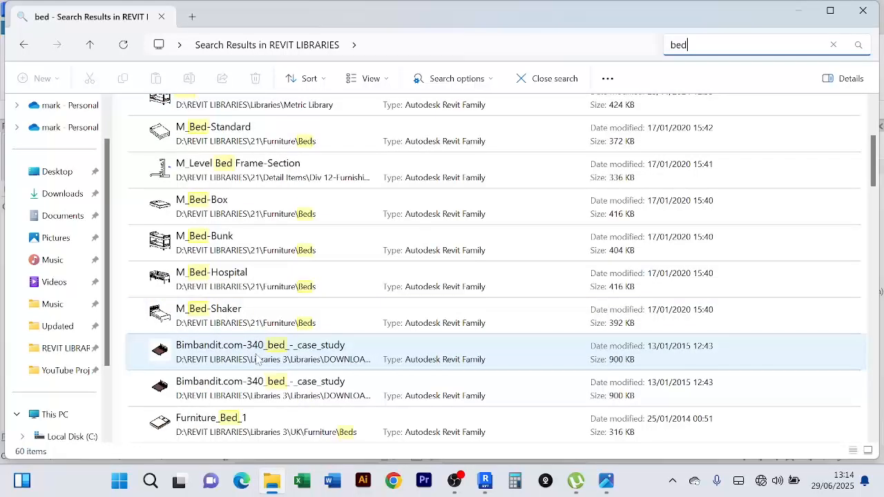
right_click(257, 359)
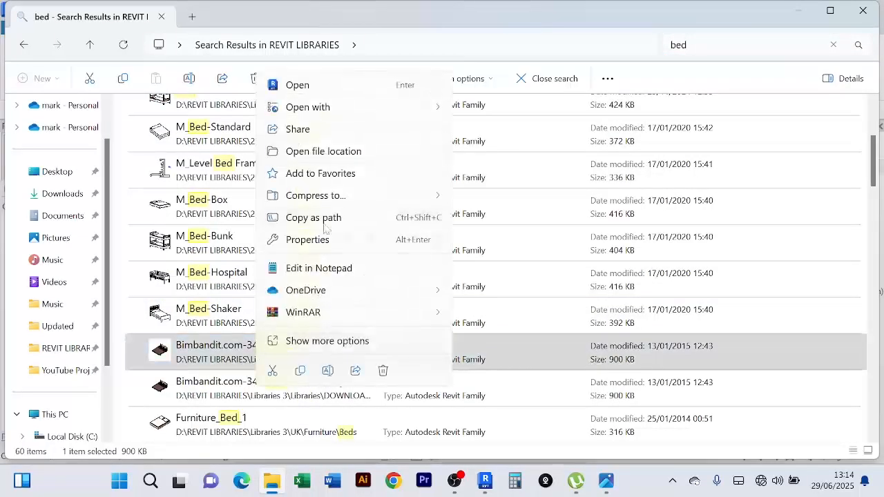
click(373, 151)
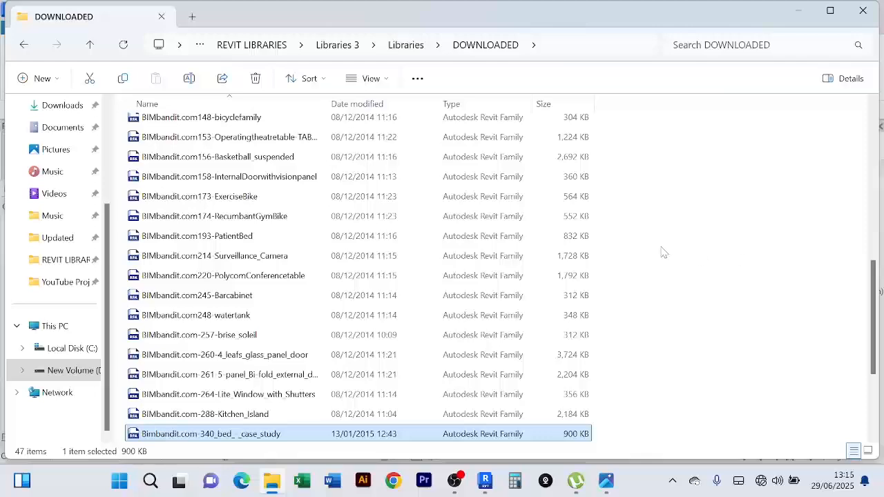
- Show the DOWNLOADED folder as thumbnails and open the Bimbandit.com-340_bed_-_case_study family in Revit, upgrading it to Revit 2024
key(ctrl+shift+2)
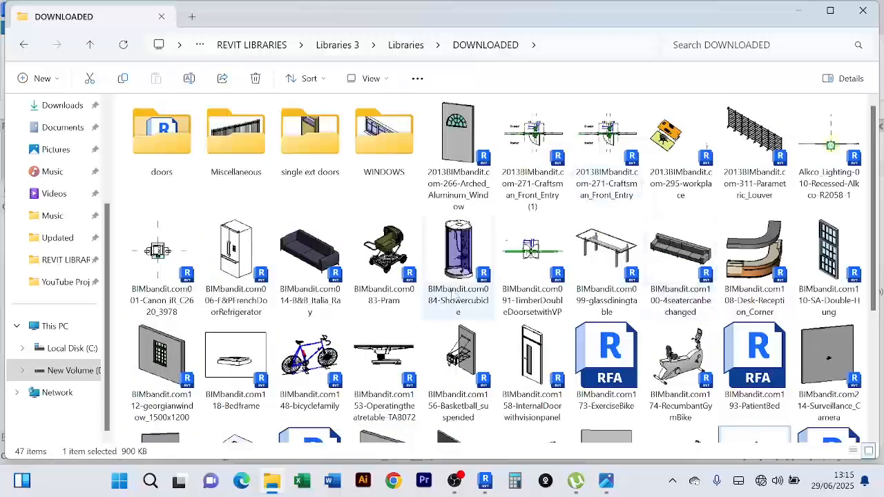
click(314, 297)
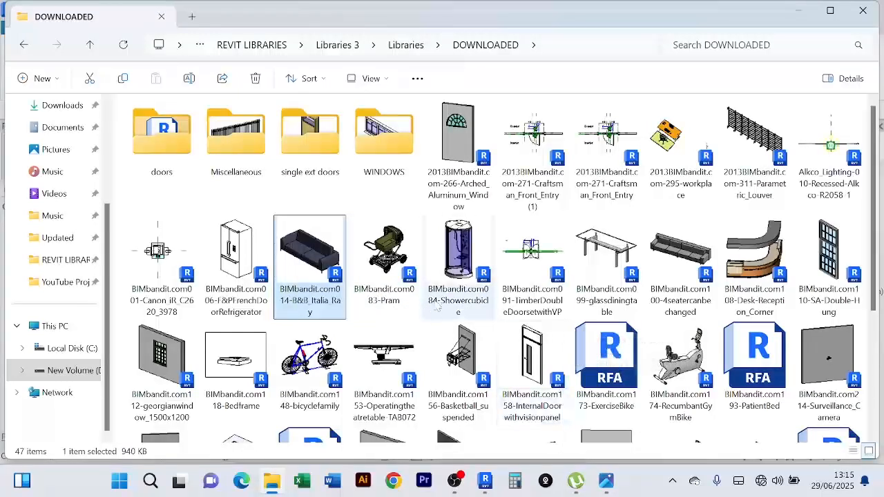
scroll(608, 332, down, 3)
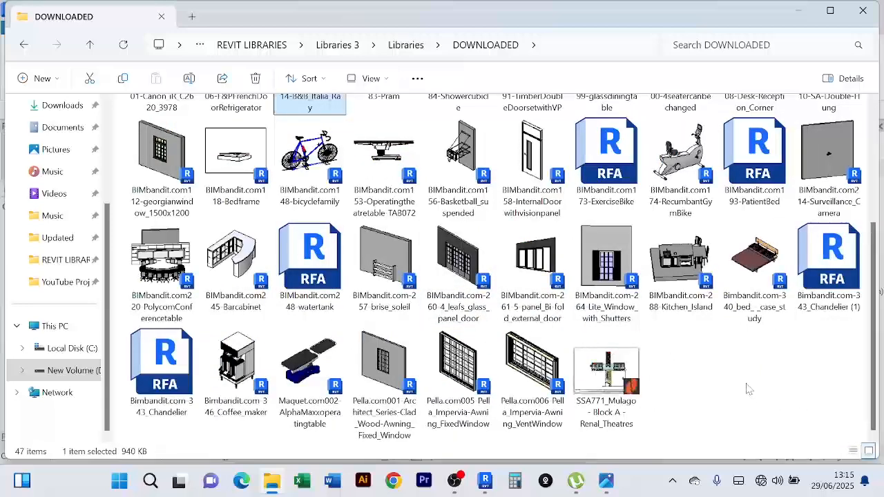
click(748, 321)
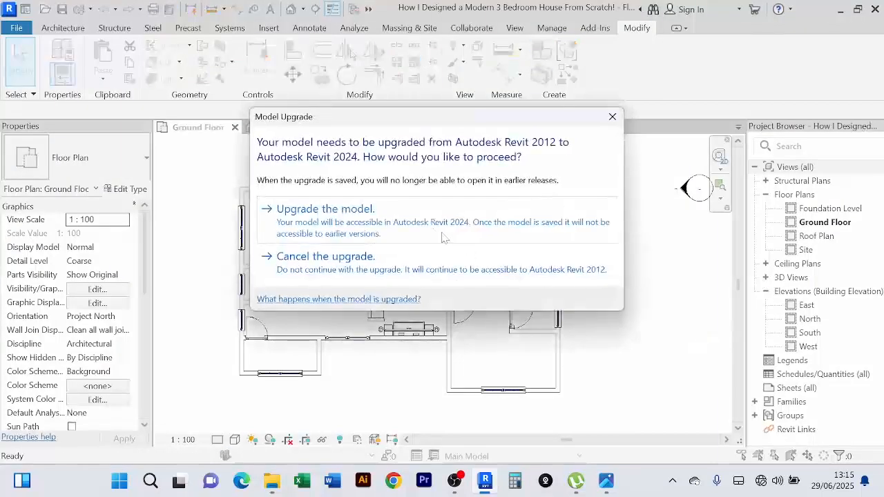
click(500, 285)
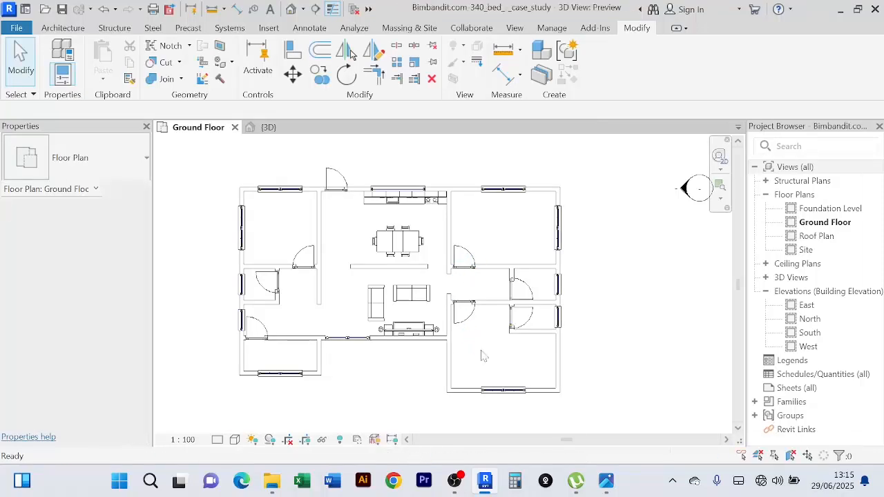
- Inspect the bed family in its 3D preview and load it into the house project
scroll(579, 285, up, 3)
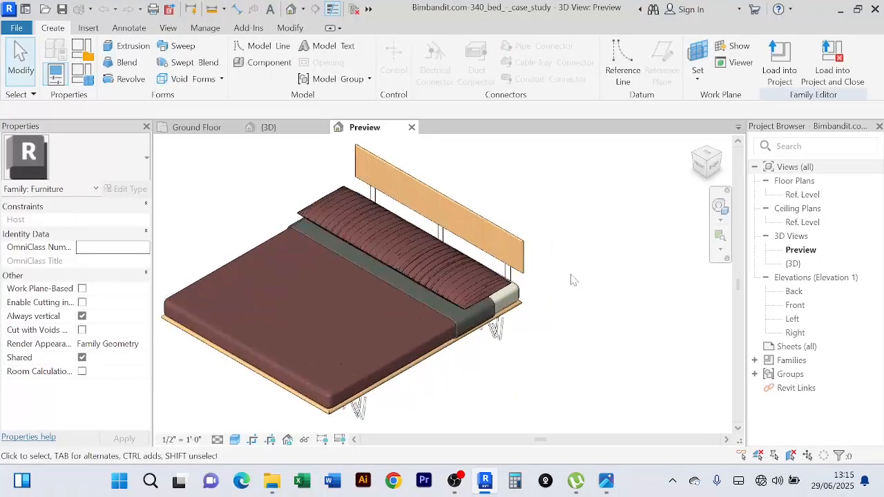
scroll(571, 278, down, 3)
scroll(571, 278, up, 2)
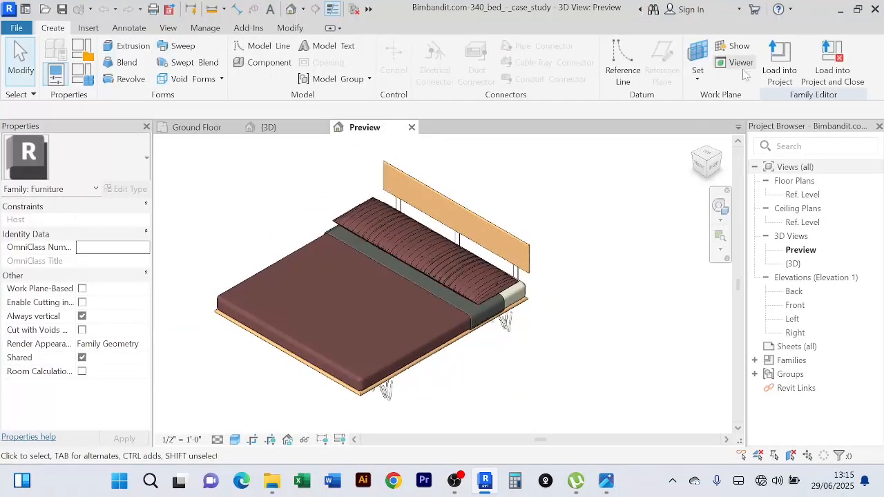
click(781, 66)
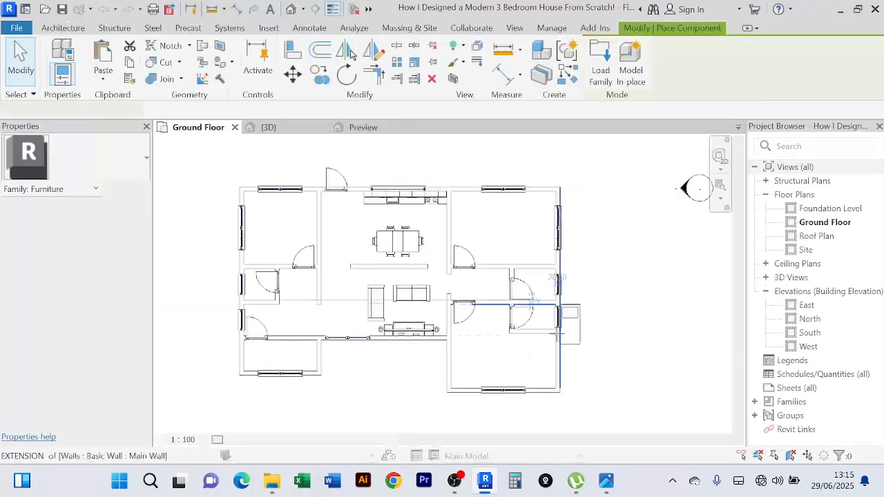
- Place one Twin Size bed in the lower-right bedroom, its head about 300 mm below the bathroom wall, and end placement
scroll(506, 367, up, 2)
scroll(506, 366, up, 2)
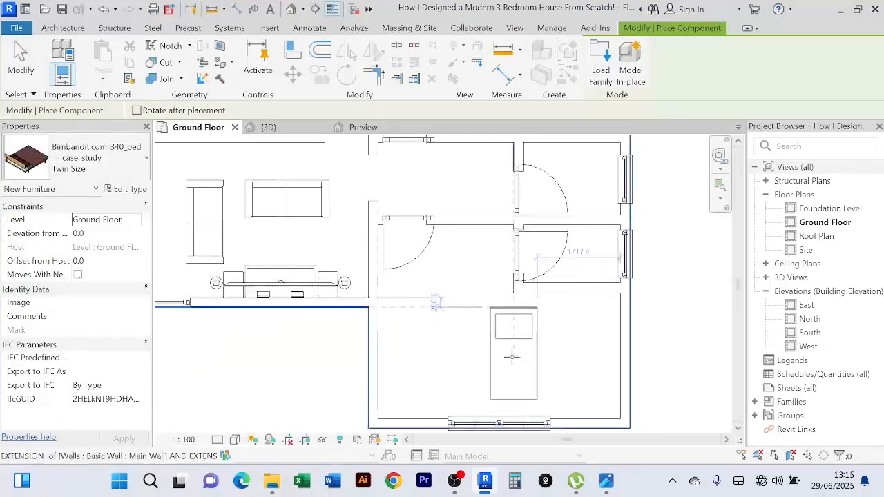
click(512, 356)
middle_drag(620, 342, 417, 394)
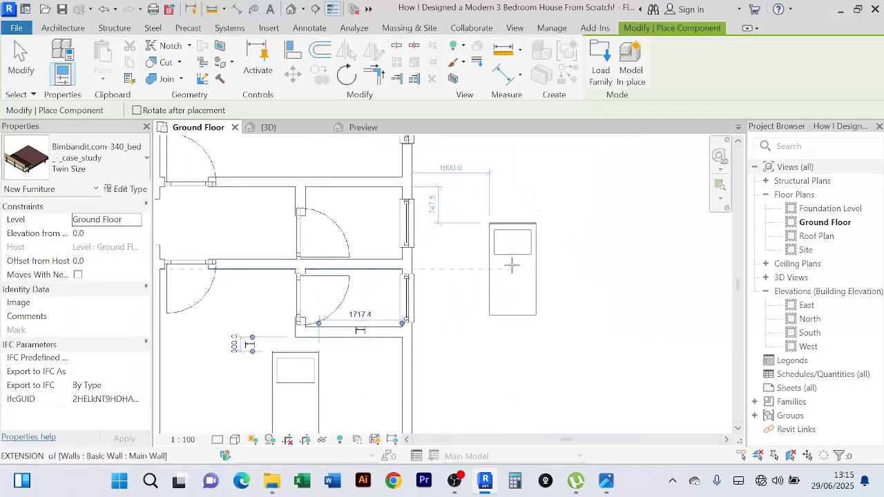
right_click(515, 264)
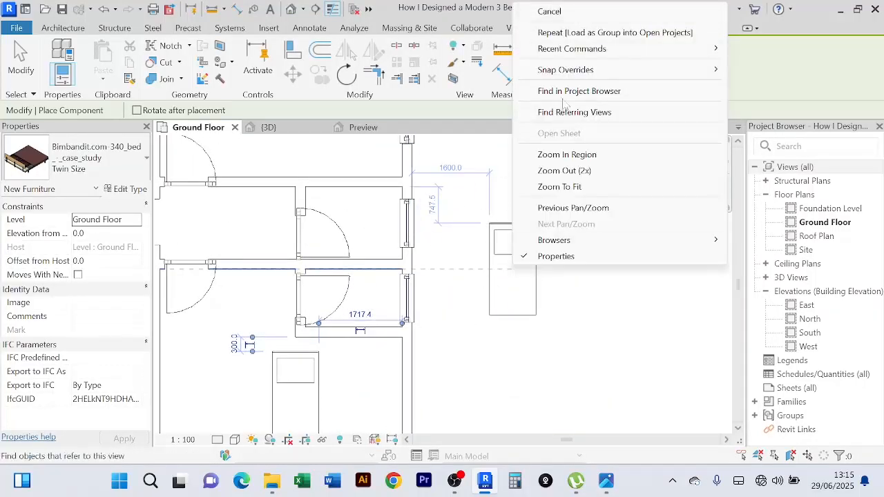
click(551, 12)
right_click(527, 228)
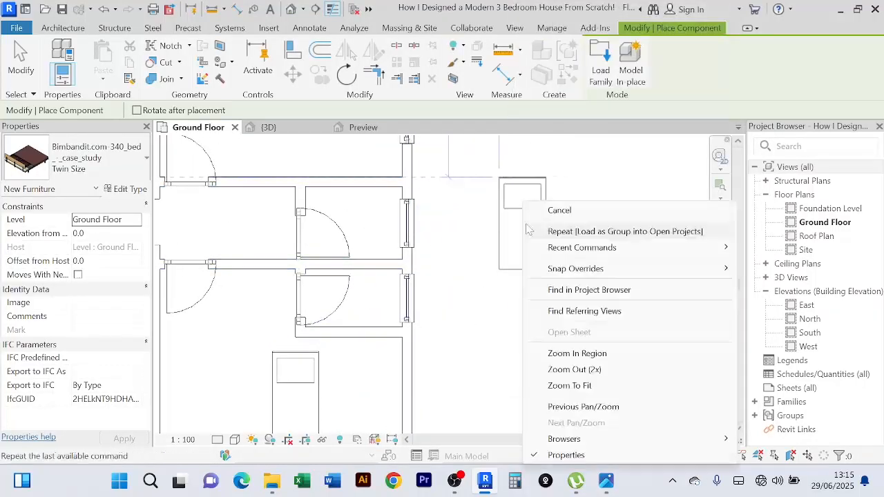
click(565, 210)
right_click(553, 177)
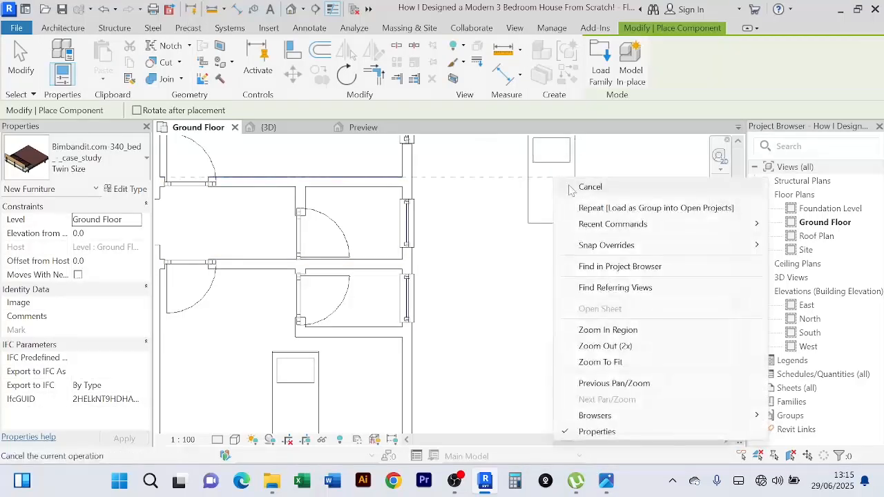
click(571, 190)
- Select the Twin Size bed in the lower-right bedroom and start picking a new host for it
scroll(533, 211, down, 3)
click(428, 320)
scroll(610, 313, down, 2)
middle_drag(612, 315, 584, 346)
click(638, 69)
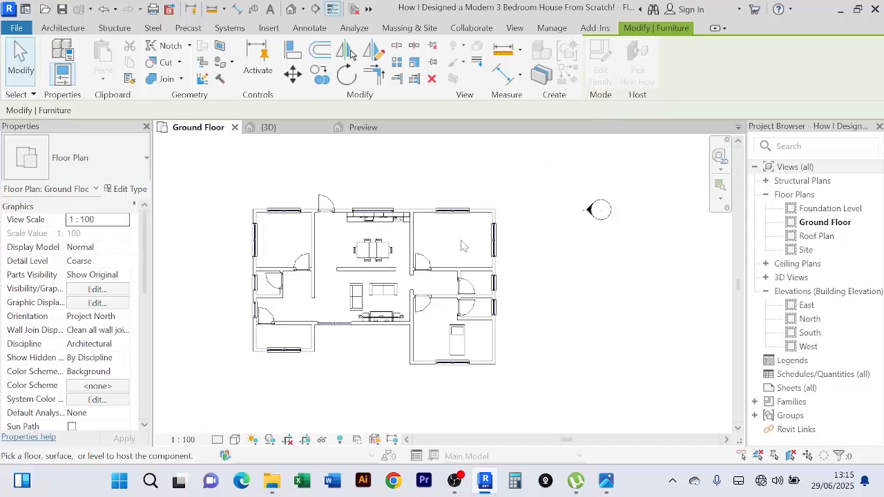
scroll(463, 247, up, 1)
click(464, 354)
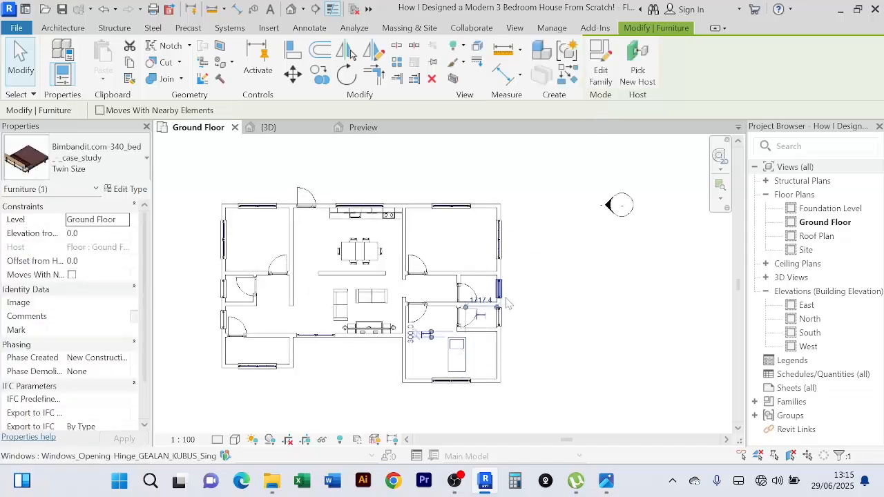
click(631, 88)
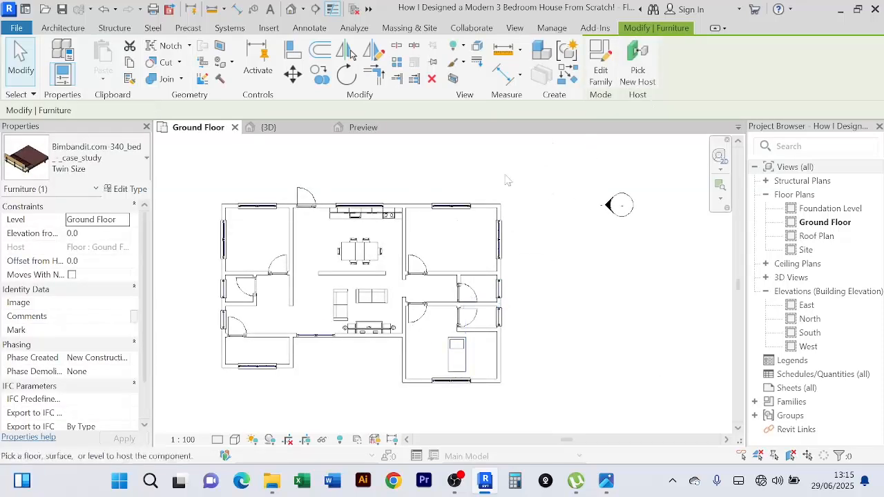
- Place copies of the lower-right bedroom's Twin Size bed in the upper-right and upper-left bedrooms with Create Similar
click(470, 354)
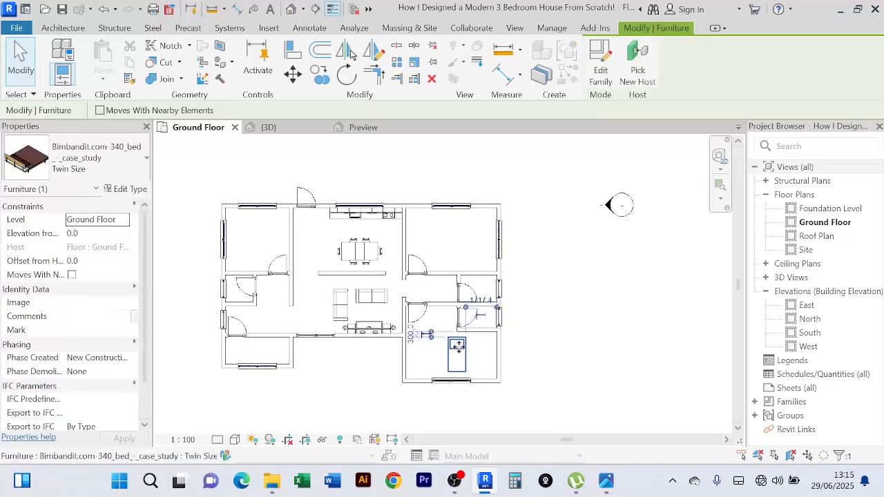
click(570, 76)
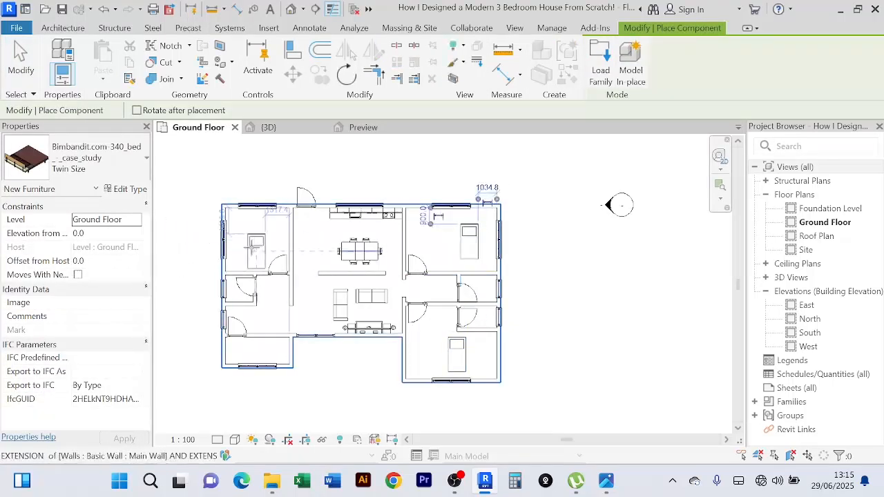
right_click(312, 171)
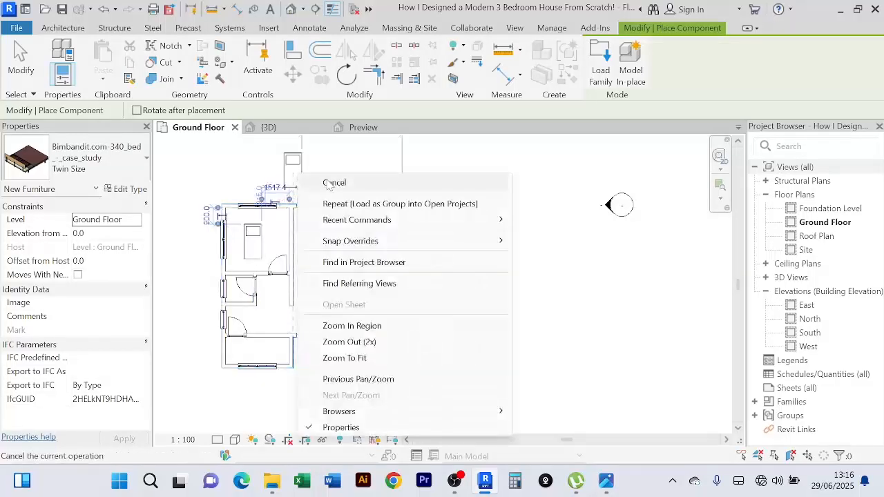
click(356, 173)
- Rotate the upper-left bedroom's bed to lie horizontally with its pillow end toward the kitchen-side wall
scroll(288, 212, up, 3)
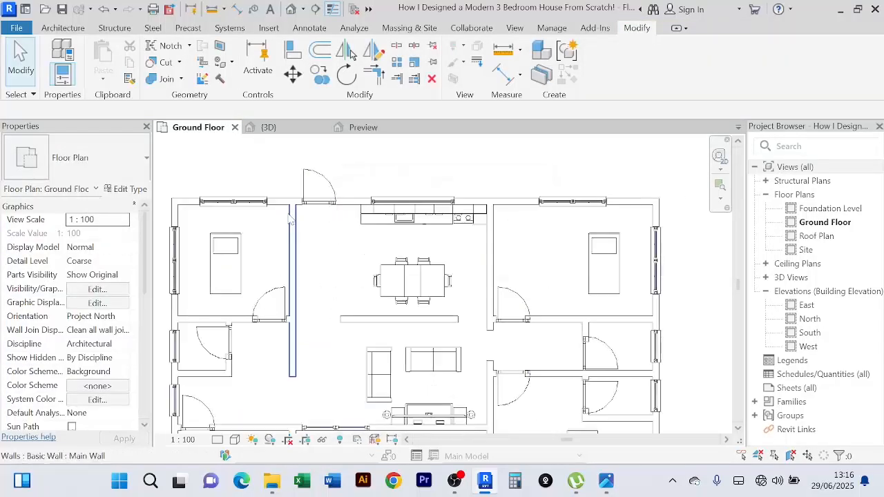
click(246, 256)
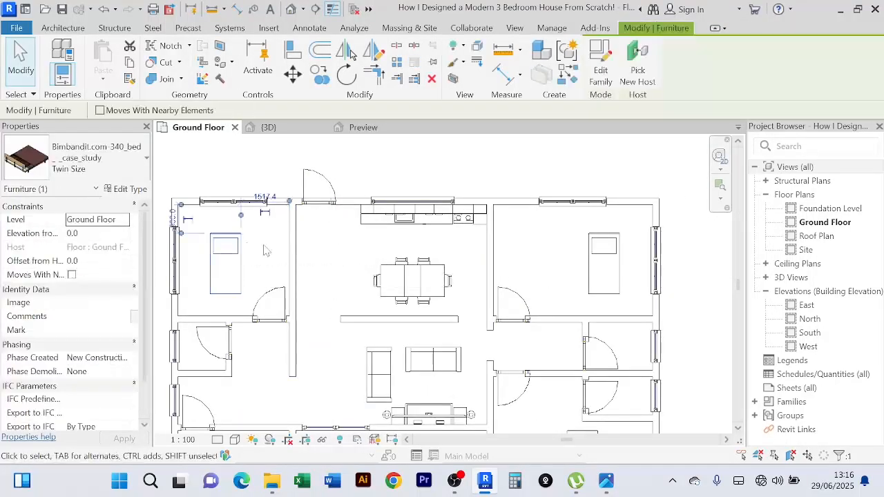
key(space)
key(space)
key(space)
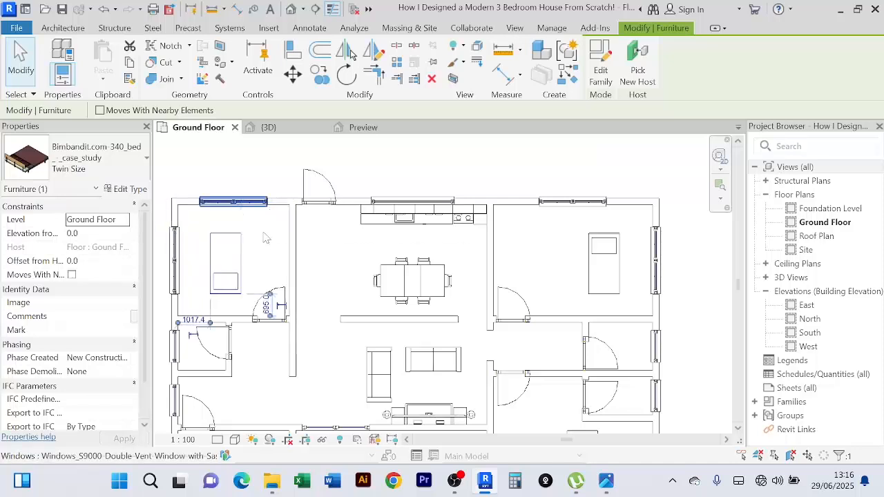
key(shift+Up)
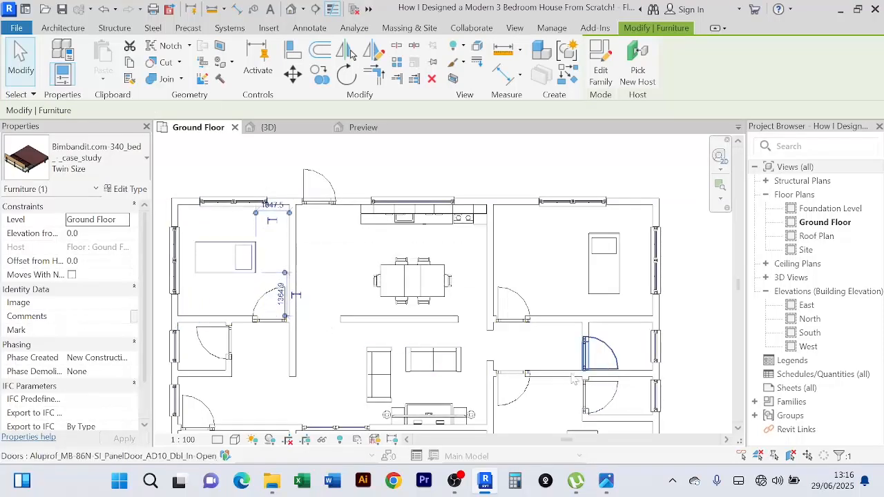
- Nudge the upper-left bedroom's bed up toward the exterior wall and right toward the kitchen-side wall
key(Up)
key(Up)
key(Right)
key(Right)
key(Right)
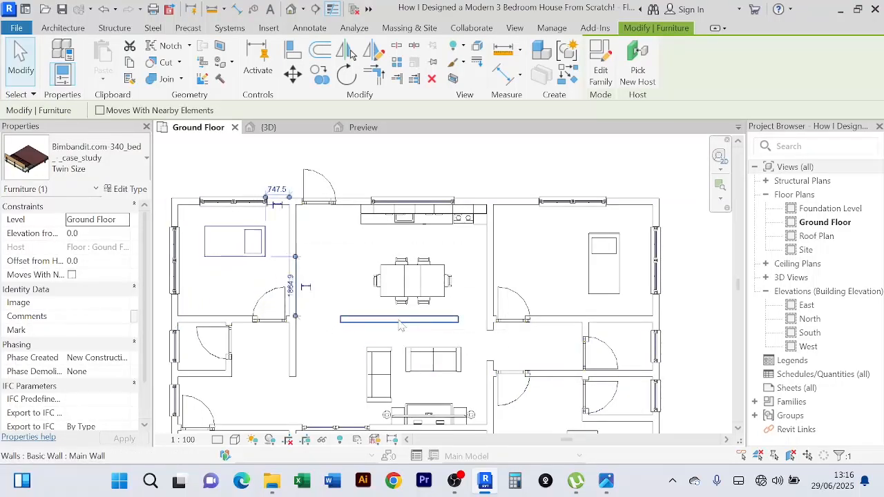
key(Up)
key(Up)
key(Right)
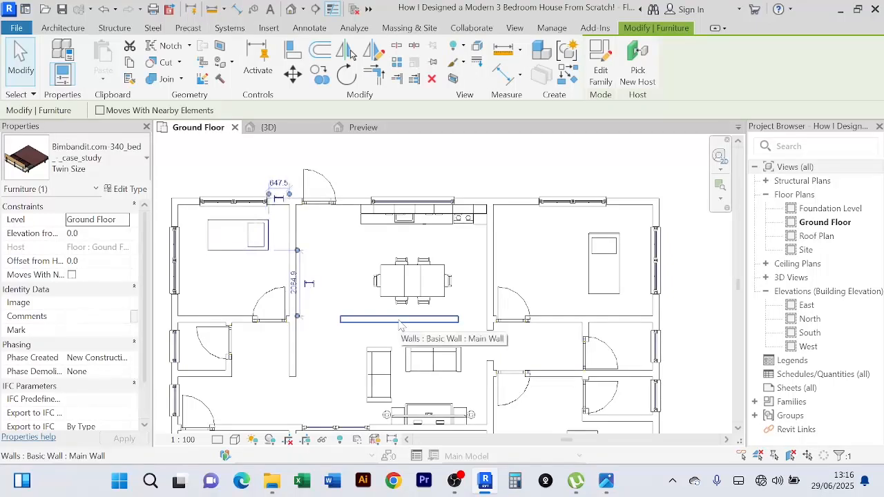
key(Escape)
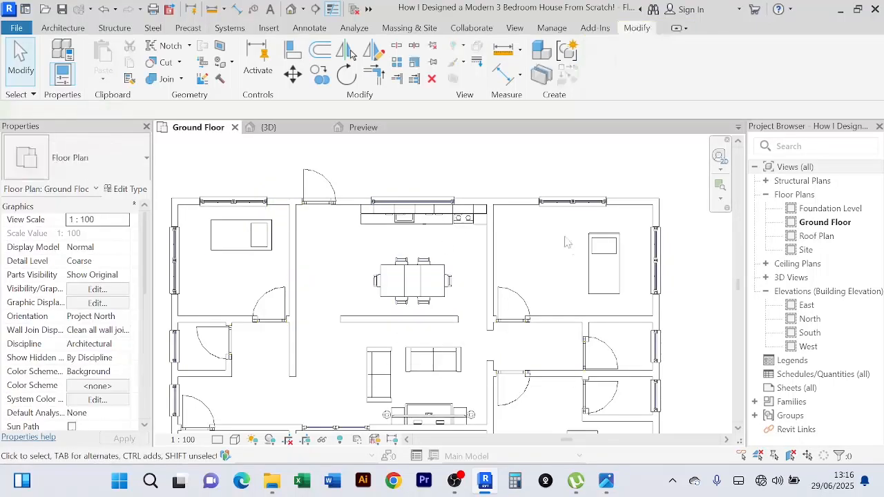
- Rotate the upper-right bedroom's bed to face its pillow toward the kitchen, placing it about 370 mm from the upper wall and 1730 mm from the kitchen-side wall
click(605, 262)
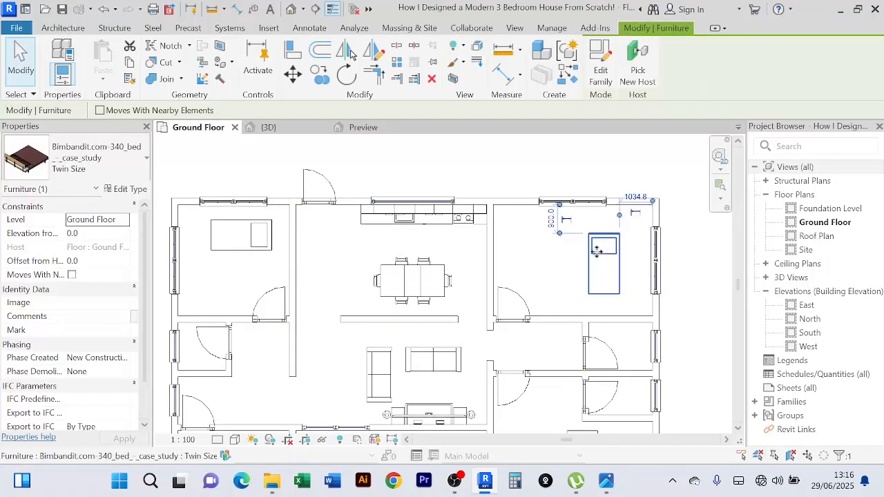
key(space)
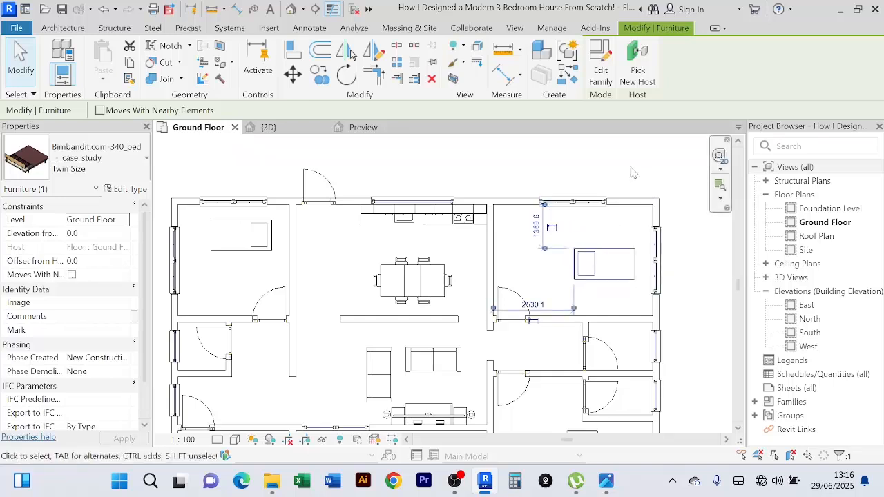
key(Up)
key(Up)
key(Up)
key(Up)
key(Up)
key(Up)
key(Up)
key(Up)
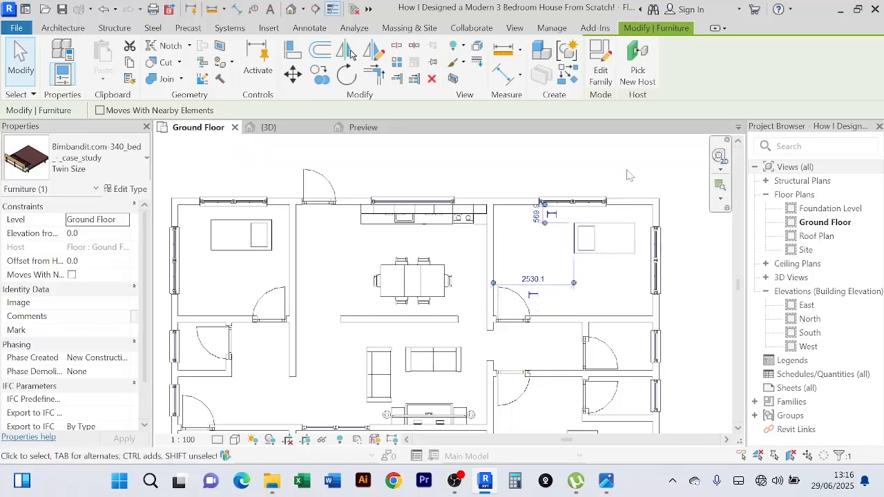
key(Left)
key(Left)
key(Left)
key(Left)
key(Left)
key(Left)
key(Left)
key(Left)
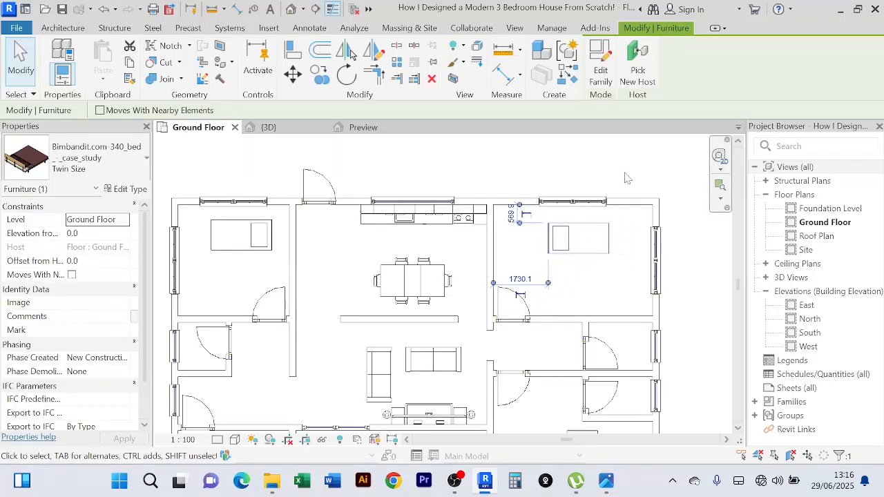
key(Up)
key(Up)
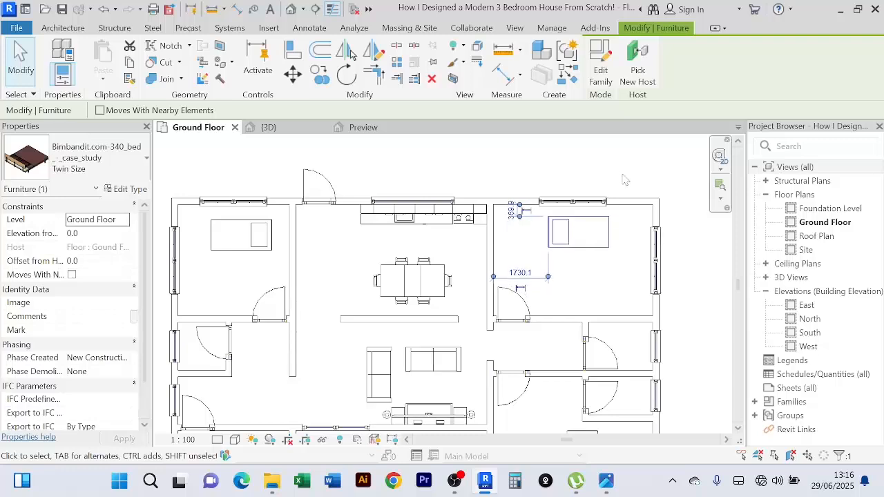
click(526, 181)
- Set the Twin Size bed type's width to 1500 and length to 2000
middle_drag(588, 288, 545, 301)
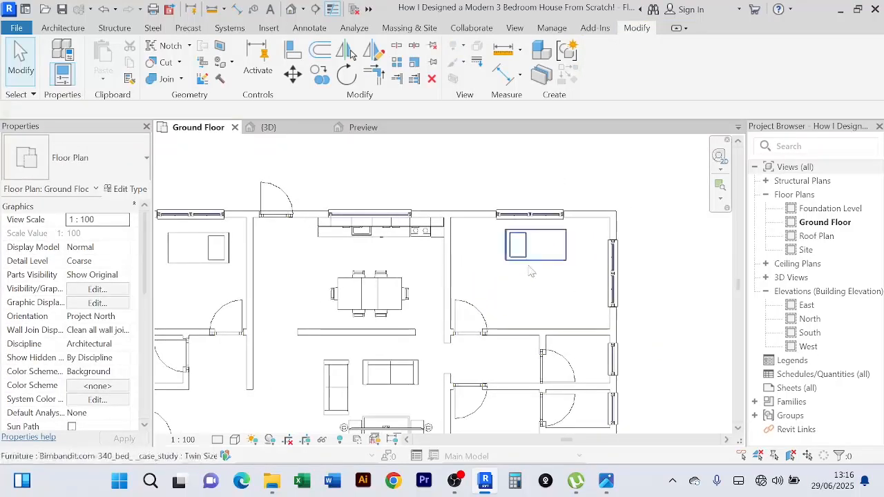
click(530, 270)
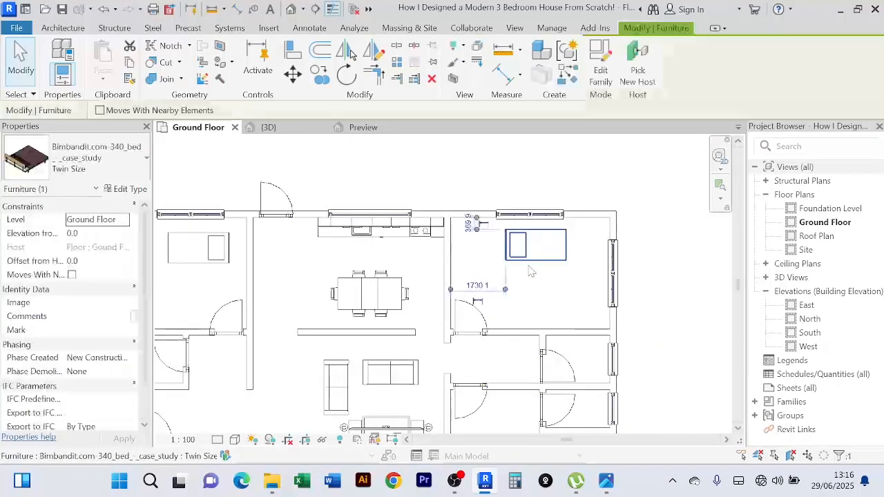
click(130, 190)
scroll(505, 286, down, 1)
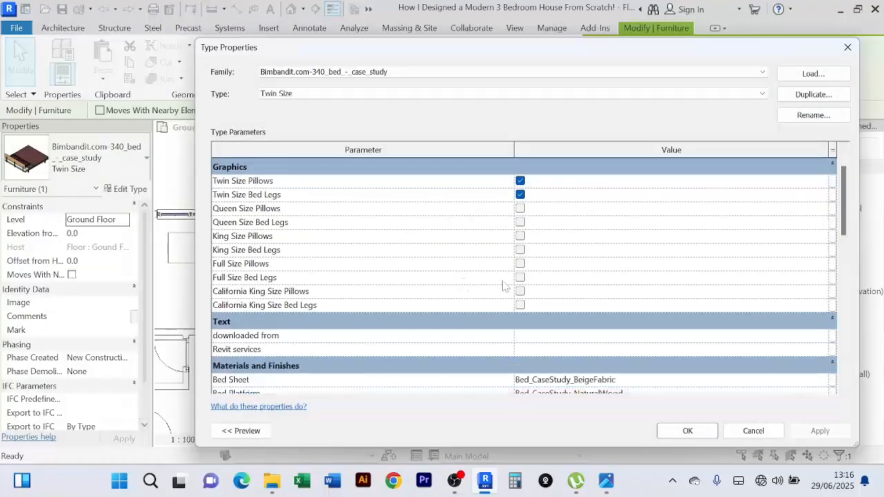
scroll(504, 285, down, 6)
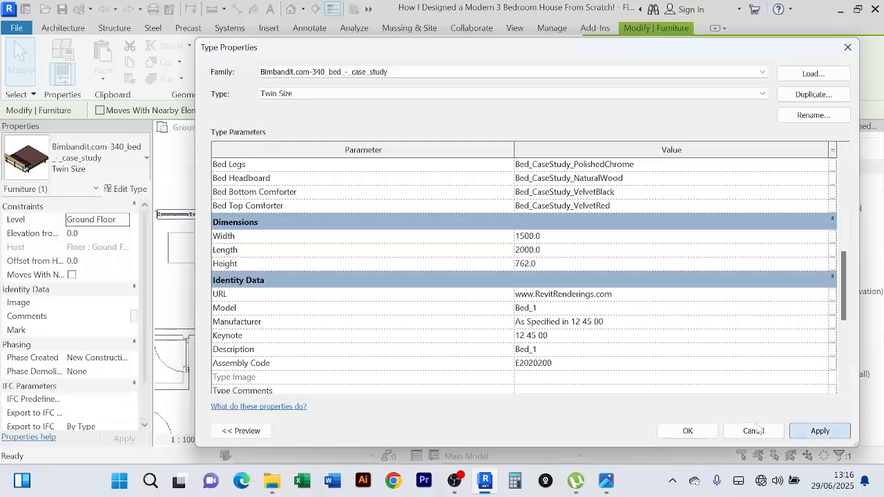
click(687, 431)
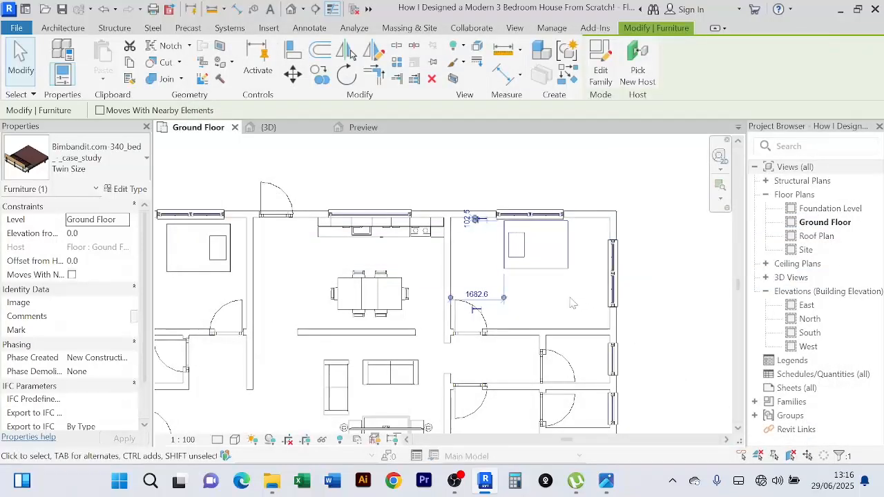
- Nudge the upper-right bedroom's bed down to about 400 mm from the upper exterior wall
scroll(570, 302, down, 2)
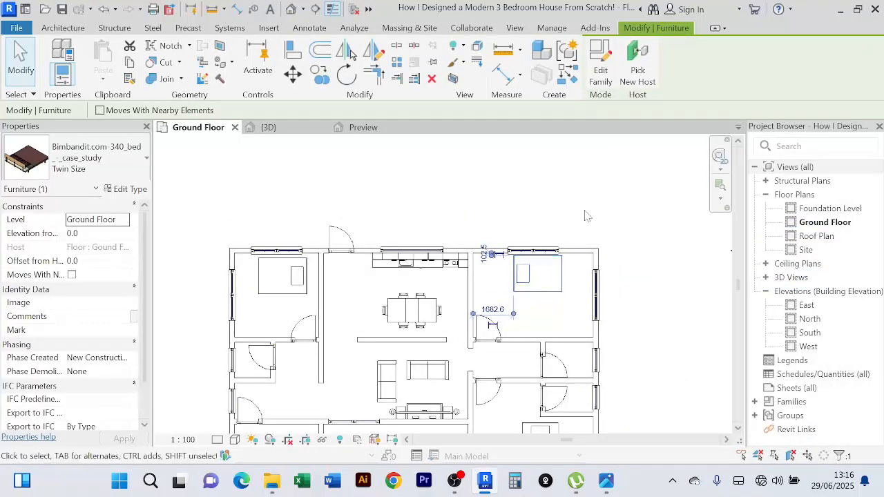
key(Down)
key(Down)
key(Down)
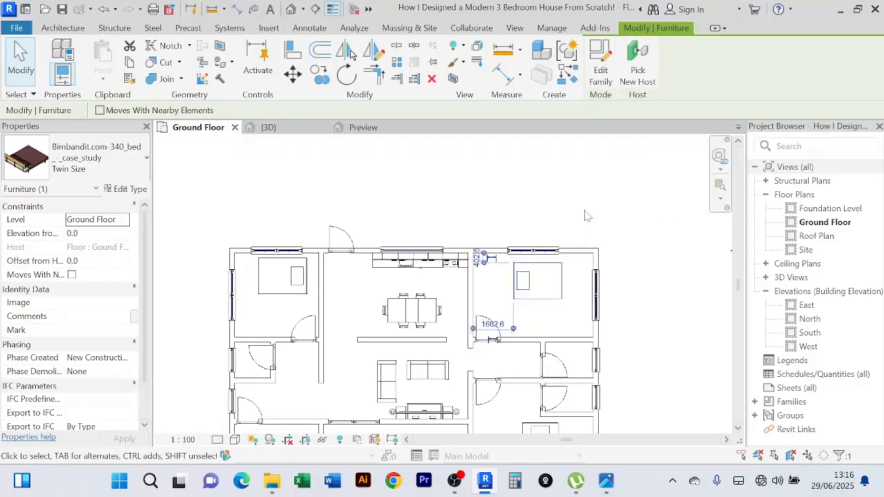
click(584, 228)
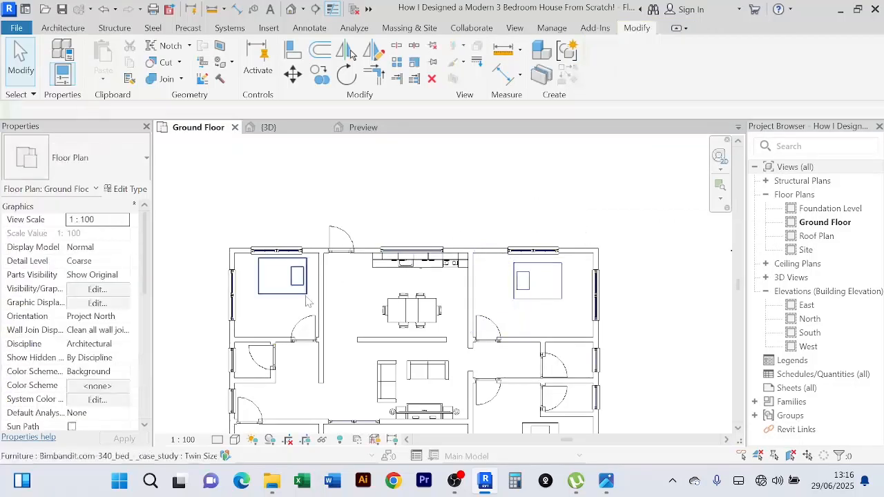
- Align the upper-left bedroom's bed with the upper edge of the upper-right bedroom's bed
click(292, 50)
scroll(525, 264, up, 3)
scroll(373, 238, down, 4)
middle_drag(373, 239, 474, 255)
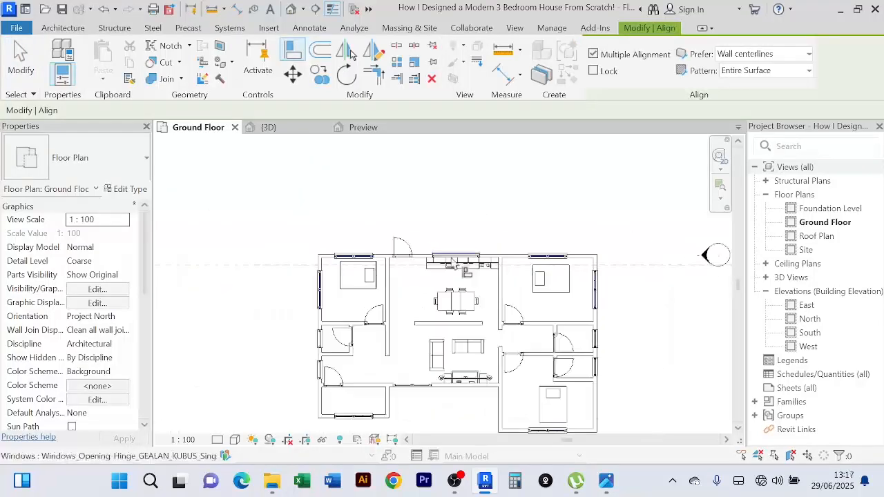
scroll(356, 262, up, 4)
click(368, 255)
right_click(383, 187)
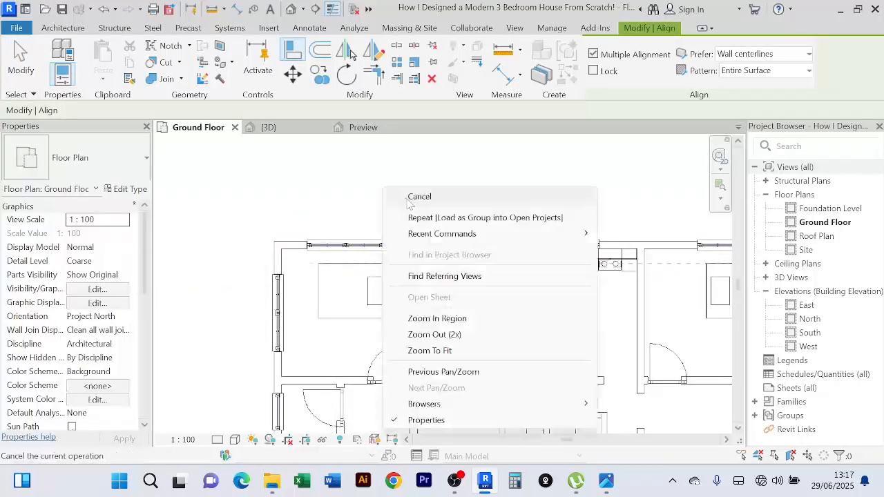
click(404, 197)
right_click(396, 179)
click(431, 187)
scroll(474, 173, down, 5)
middle_drag(474, 172, 342, 173)
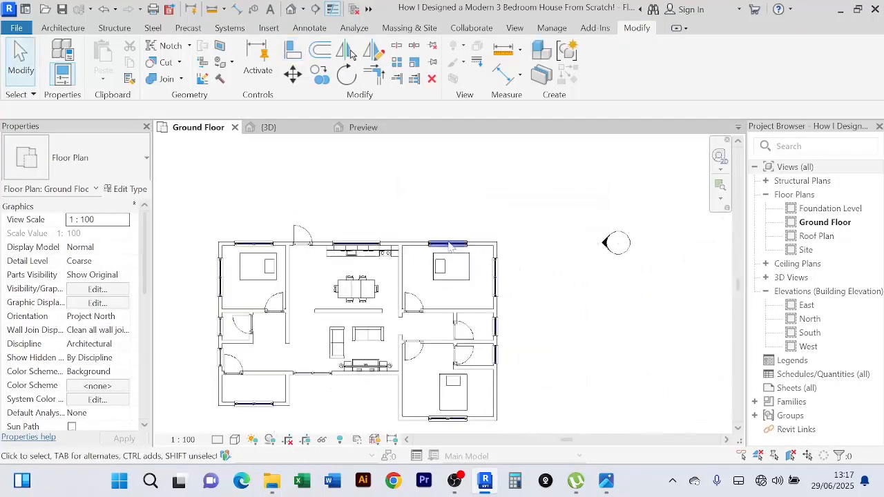
- Save the project and nudge the upper-left bedroom's bed left, away from the kitchen-side wall
key(ctrl+s)
click(253, 284)
scroll(278, 208, up, 2)
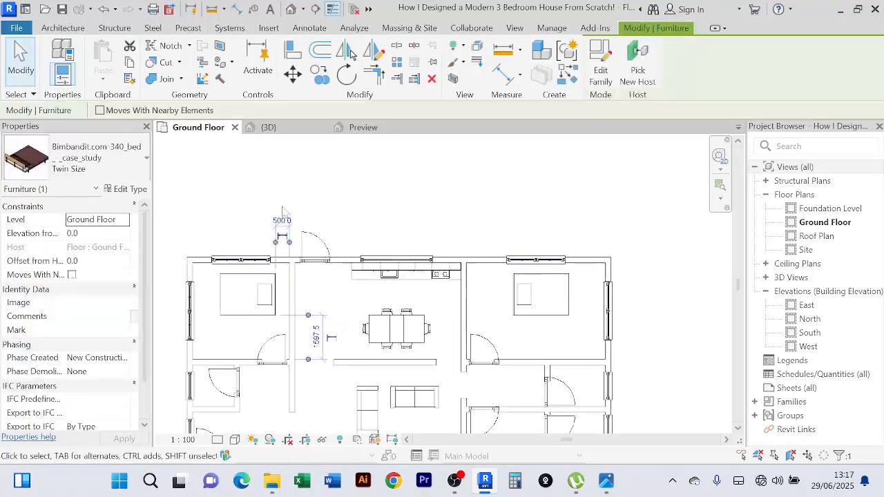
key(Left)
key(Left)
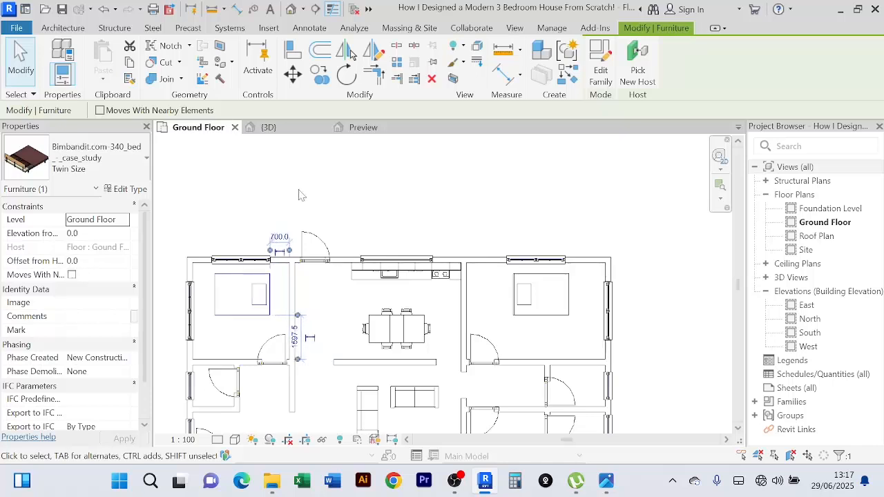
key(Left)
click(441, 168)
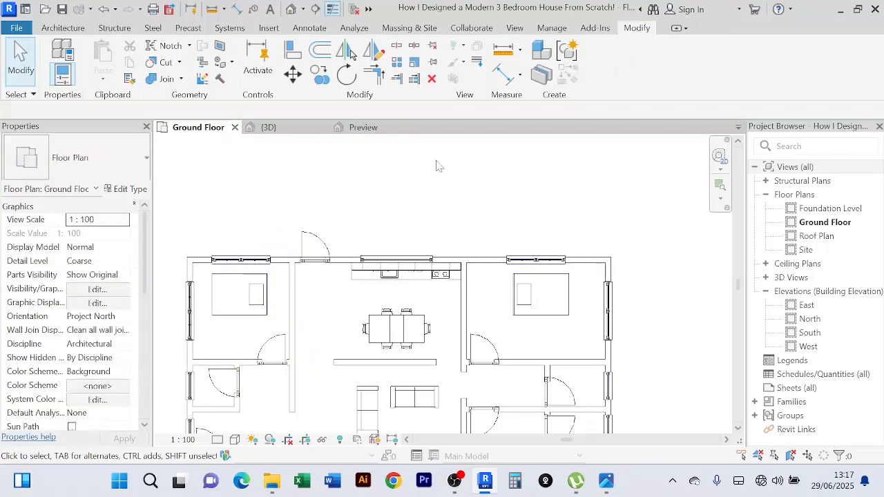
- Delete the bed from the lower-right bedroom
scroll(449, 166, down, 2)
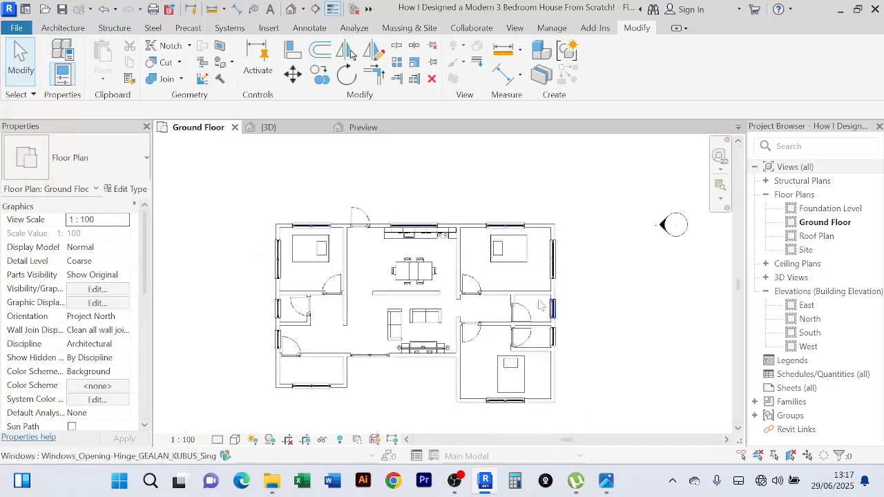
click(530, 379)
key(Delete)
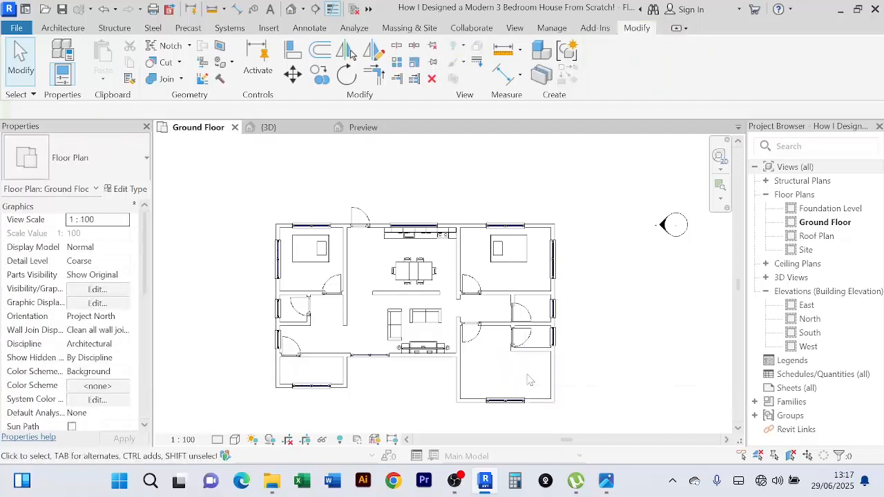
scroll(530, 379, up, 1)
scroll(615, 349, down, 1)
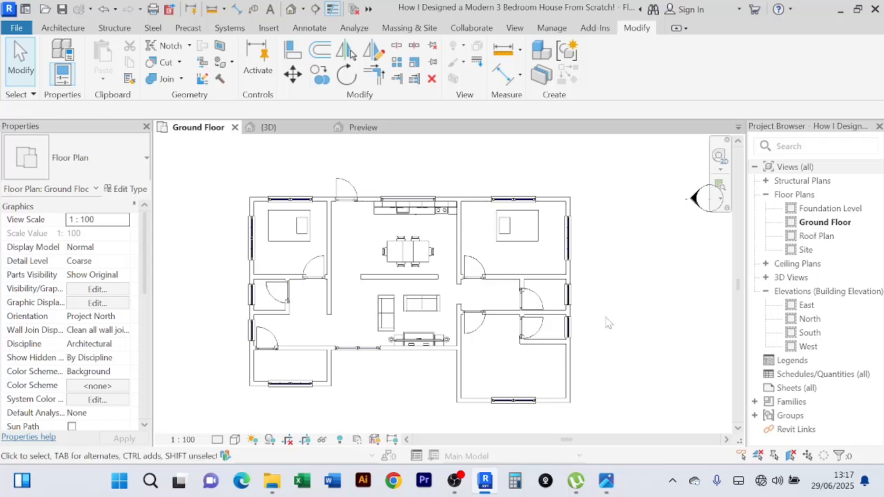
click(62, 28)
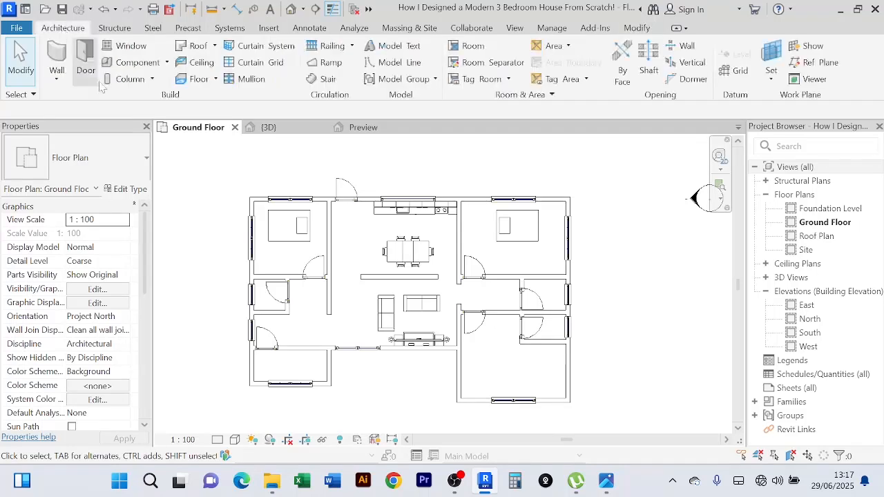
click(166, 62)
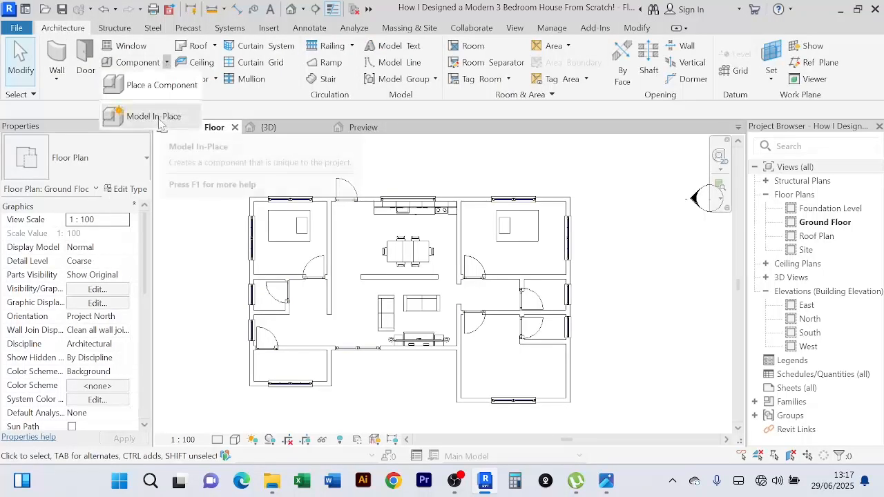
click(138, 62)
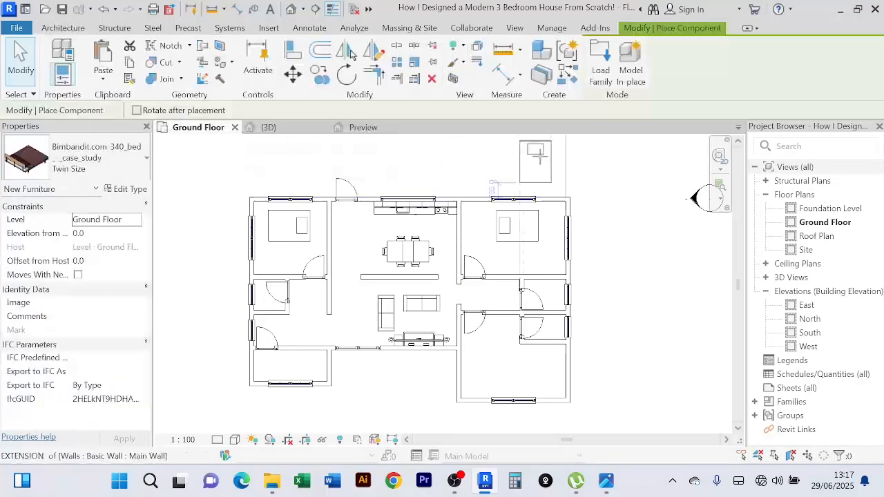
click(598, 62)
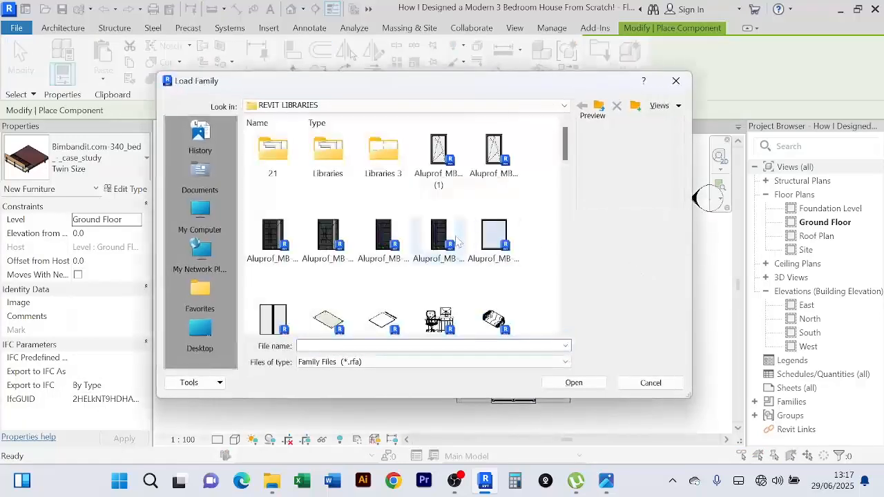
scroll(603, 258, down, 5)
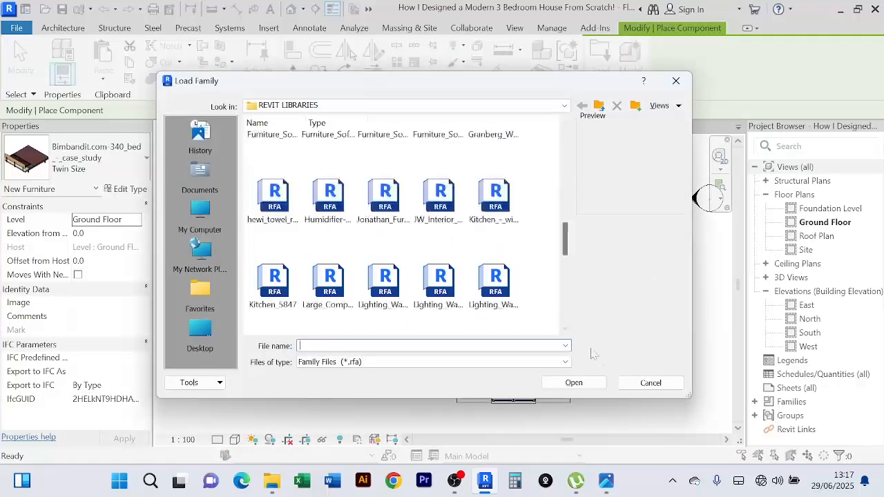
click(670, 385)
right_click(608, 173)
click(630, 181)
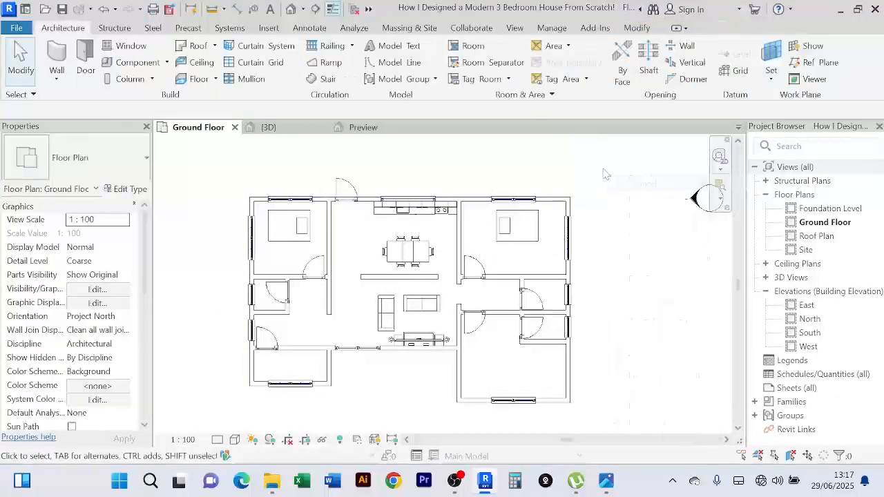
- Switch to File Explorer and go from the DOWNLOADED folder up to the REVIT LIBRARIES folder
mouse_move(270, 488)
click(280, 423)
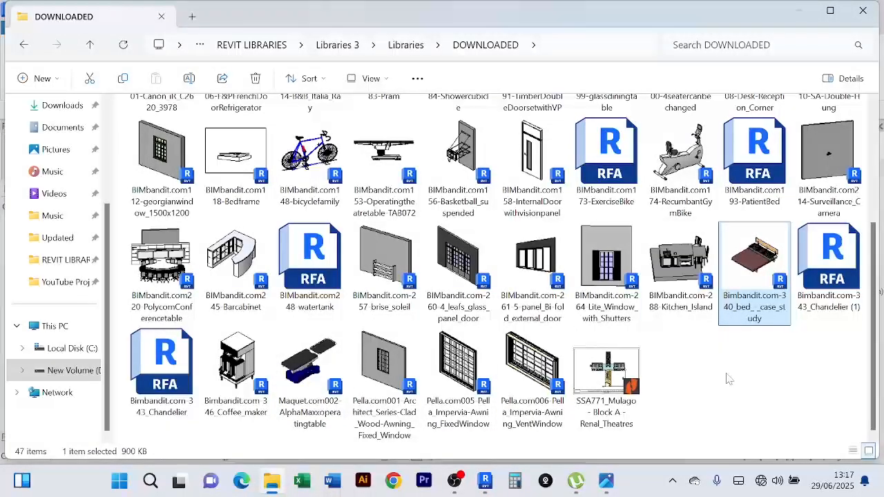
scroll(728, 379, up, 3)
scroll(728, 379, down, 3)
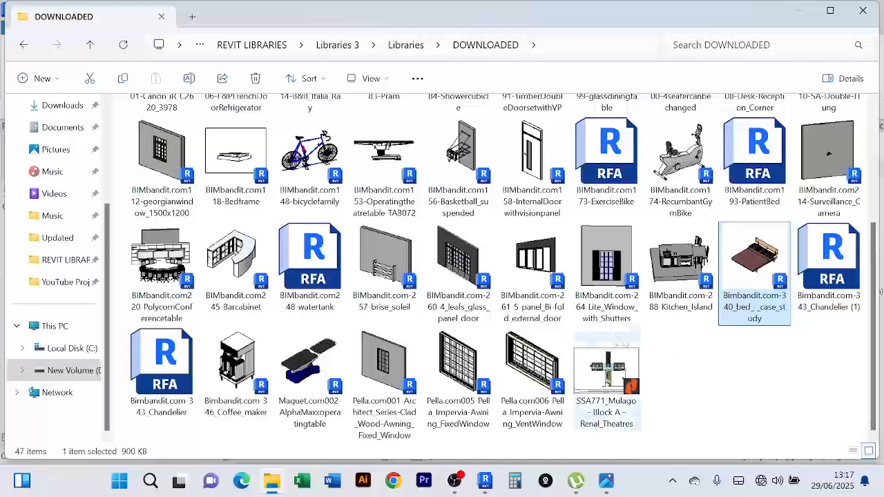
scroll(617, 346, up, 3)
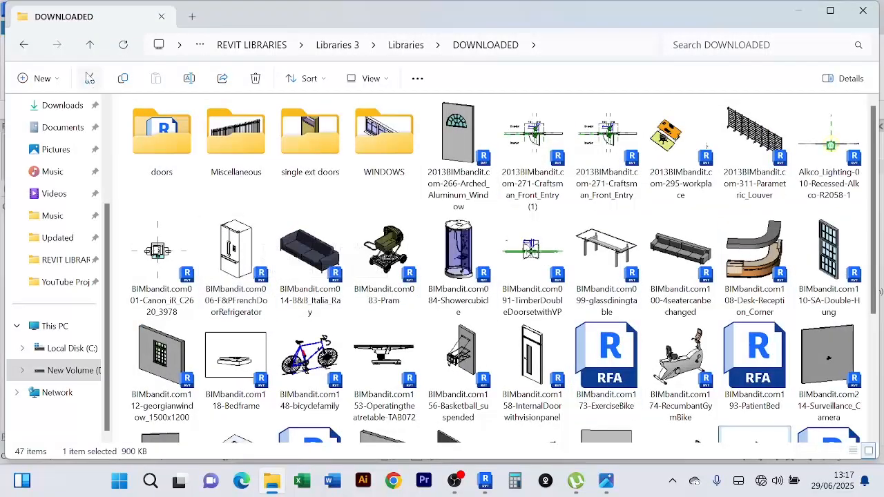
click(88, 45)
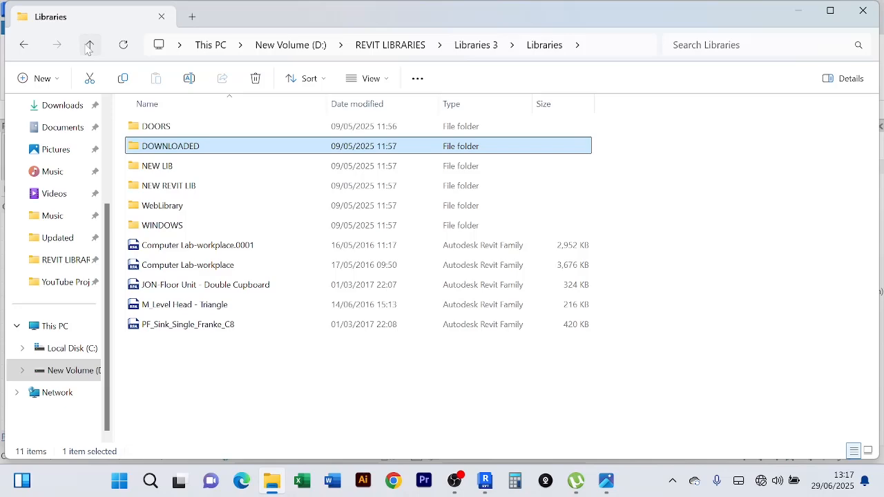
click(89, 45)
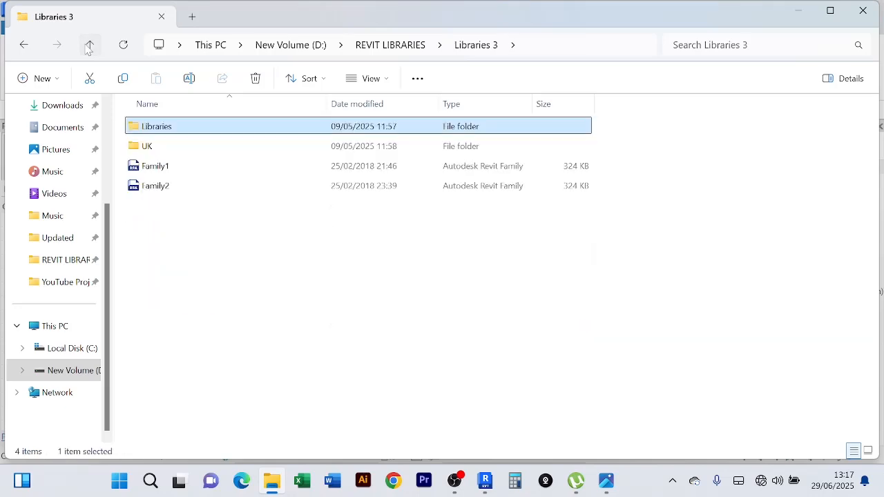
click(88, 45)
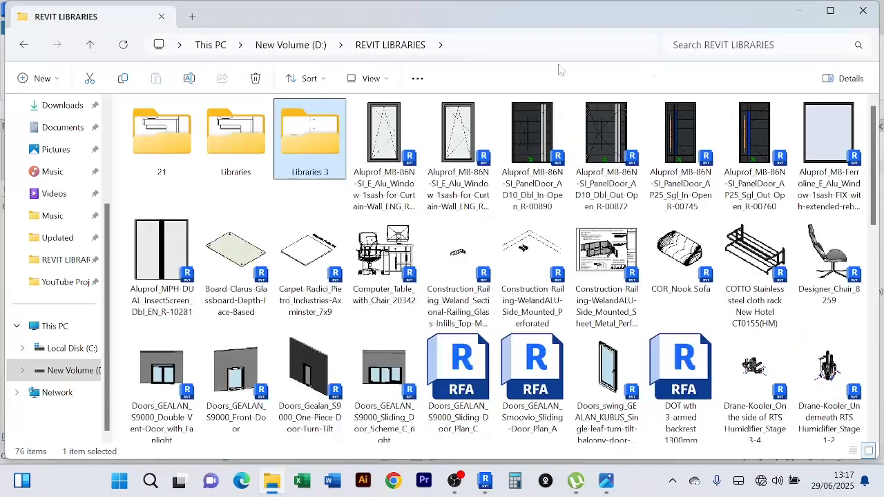
- Search REVIT LIBRARIES for "bed" and open the file location of Simple_Platform_Sleigh_Bed_7817 in the Libraries 3 WebLibrary
click(671, 45)
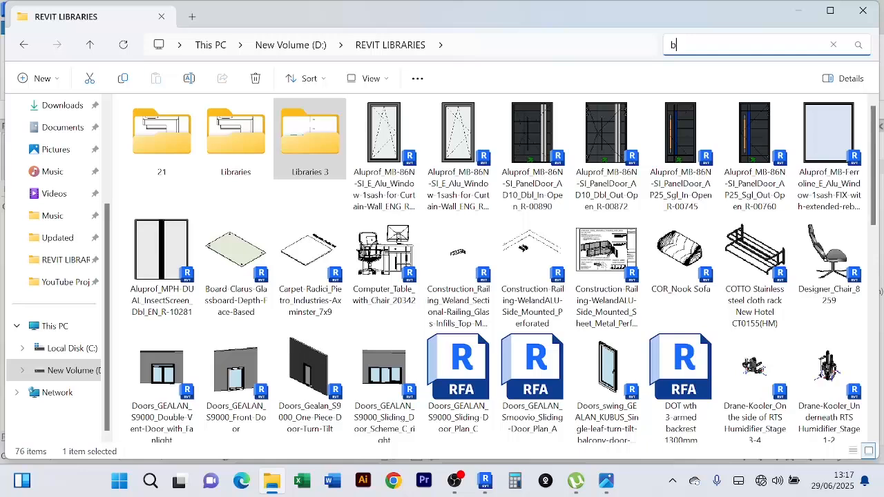
text(bw)
key(BackSpace)
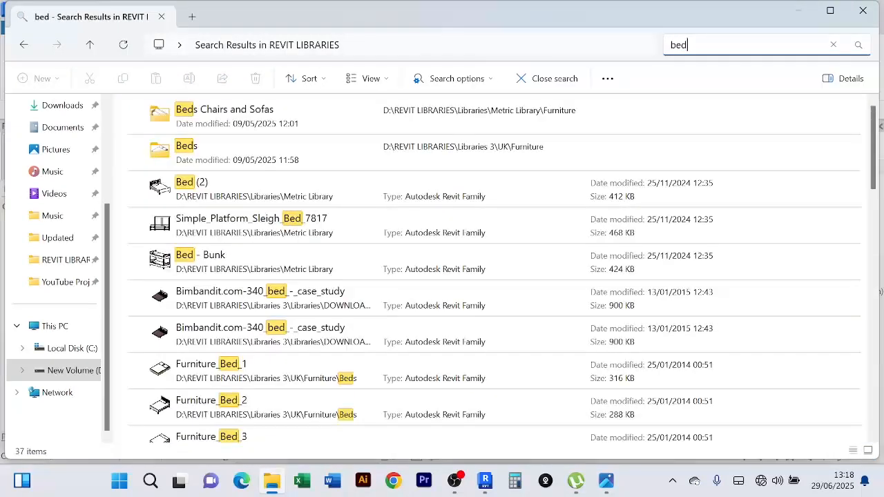
scroll(333, 289, down, 3)
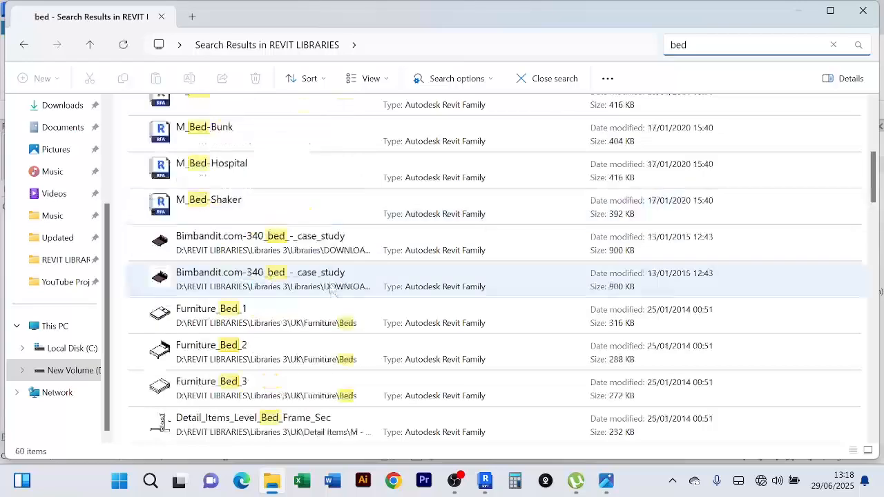
scroll(344, 366, down, 3)
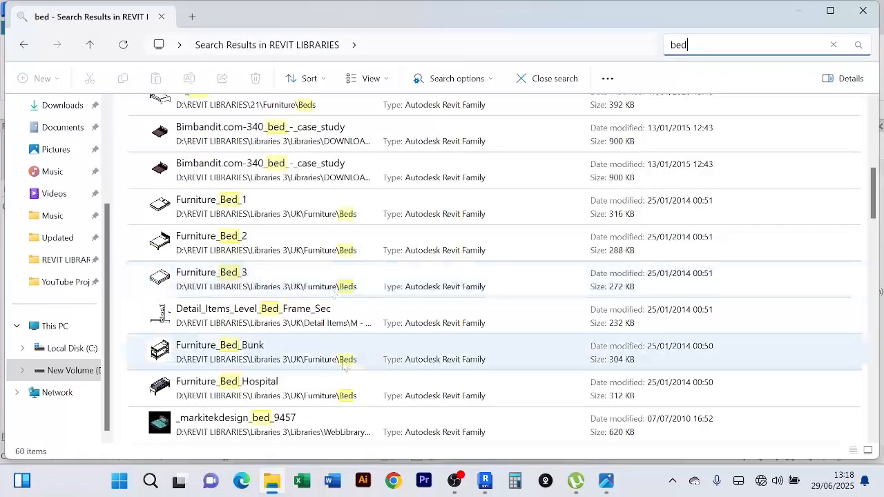
scroll(346, 370, down, 2)
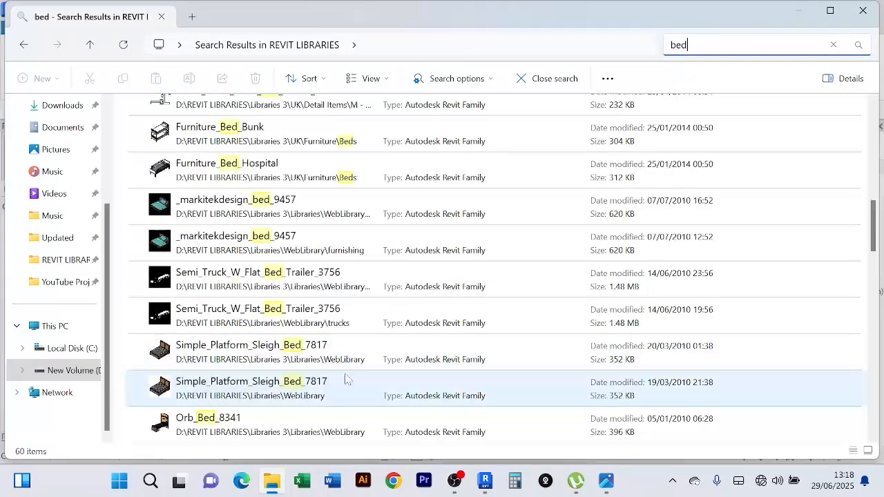
right_click(258, 352)
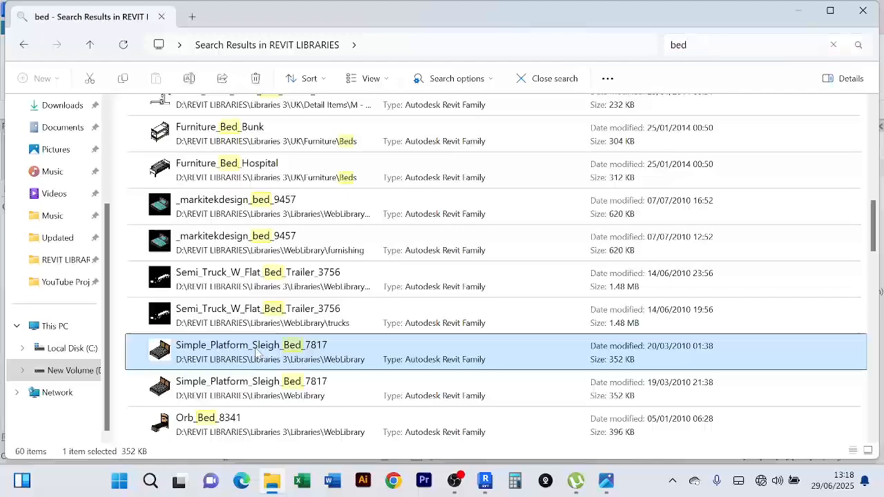
click(349, 145)
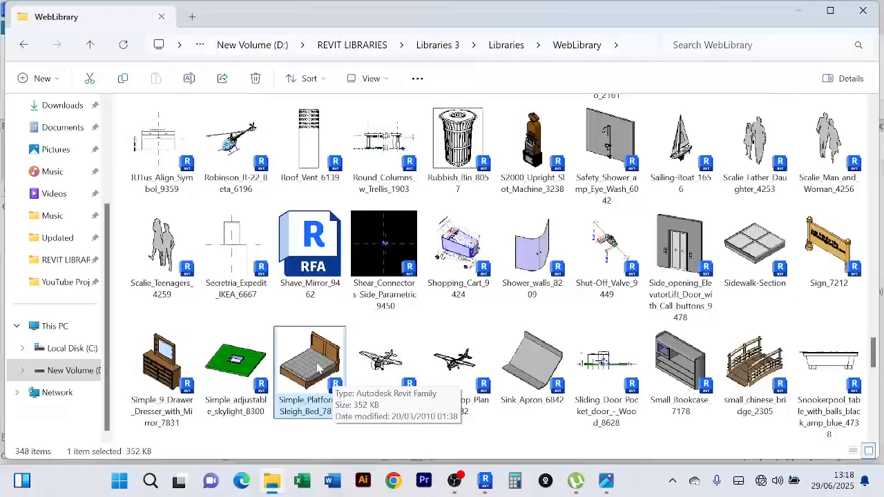
- Open the Simple_Platform_Sleigh_Bed_7817 family in Revit, upgrade its model to Revit 2024, and inspect it in 3D
double_click(318, 369)
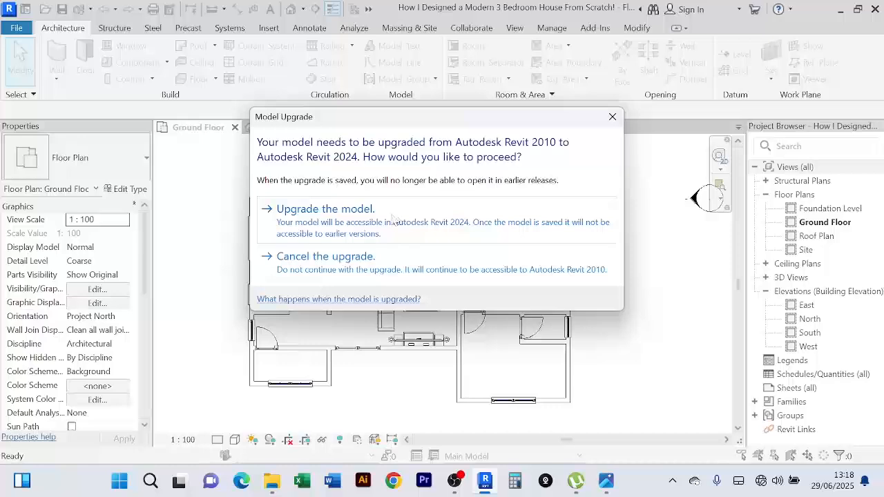
click(477, 270)
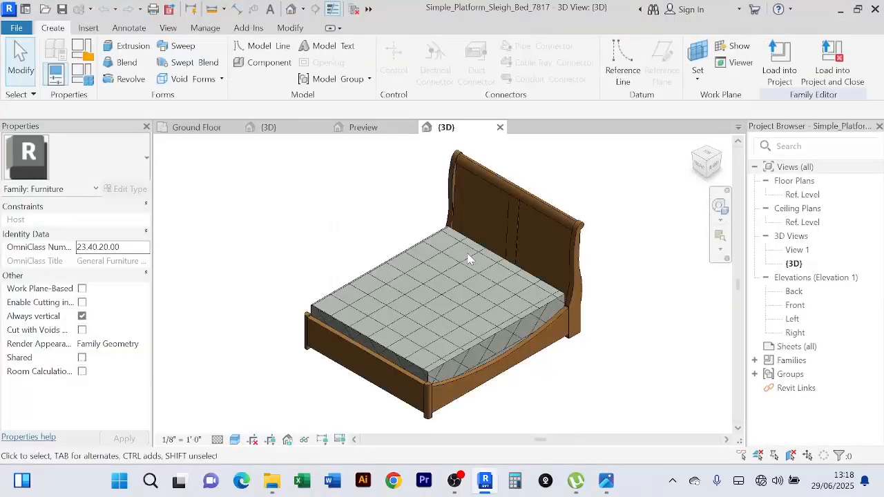
scroll(472, 249, up, 5)
scroll(471, 249, down, 4)
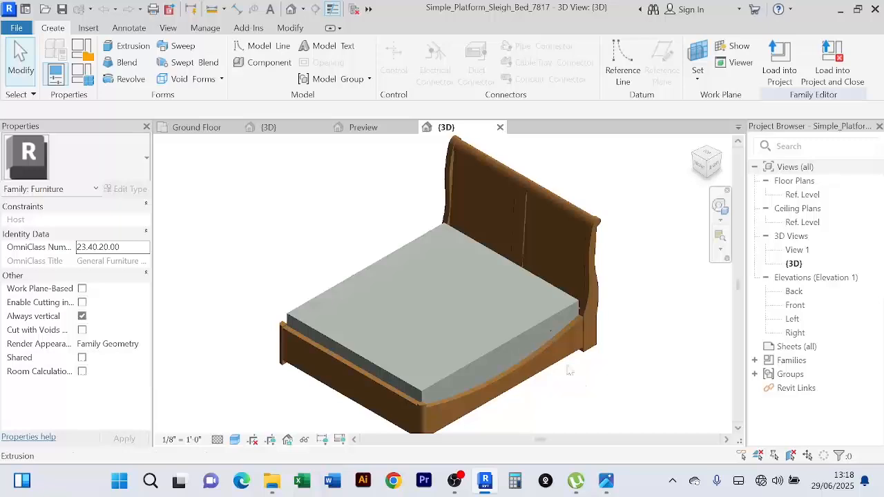
shift+middle_drag(611, 405, 620, 357)
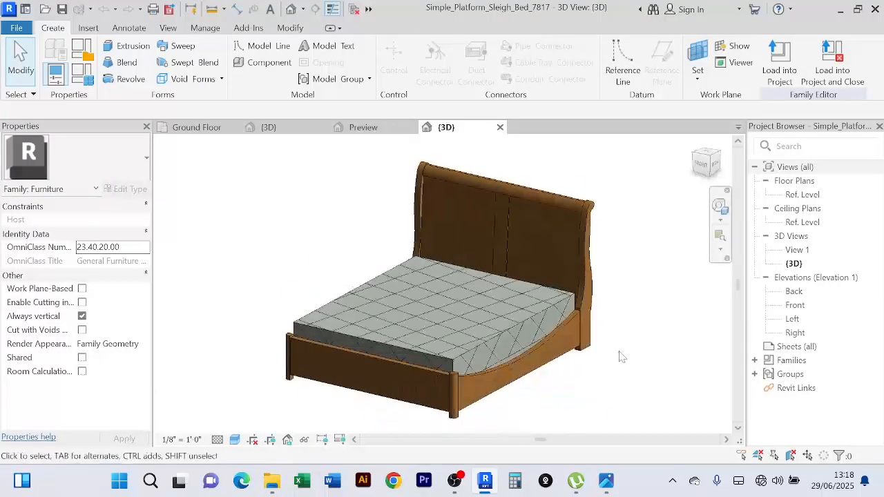
- Load the sleigh bed family into the house project and place one Queen bed in the lower-right bedroom
click(779, 65)
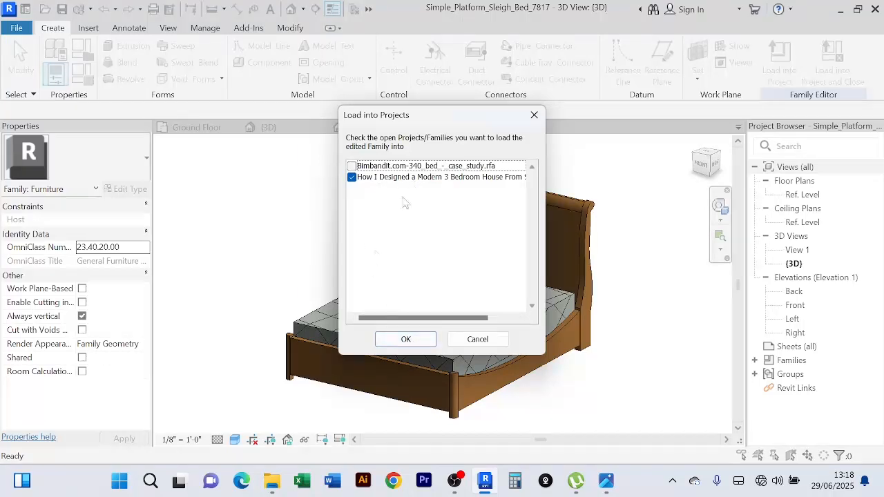
click(399, 341)
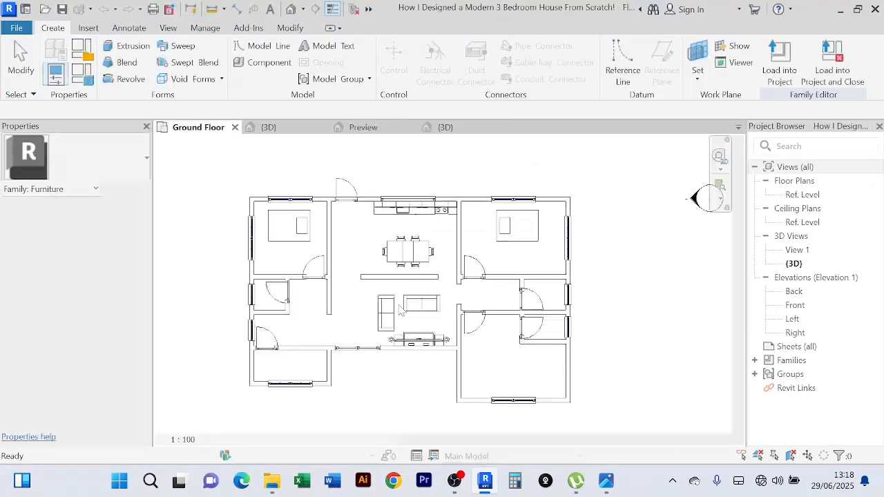
scroll(499, 349, up, 2)
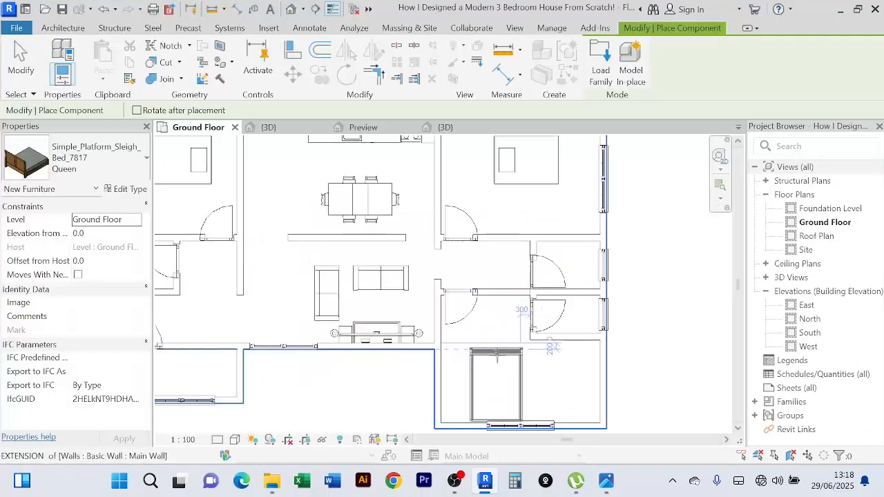
click(499, 349)
right_click(655, 217)
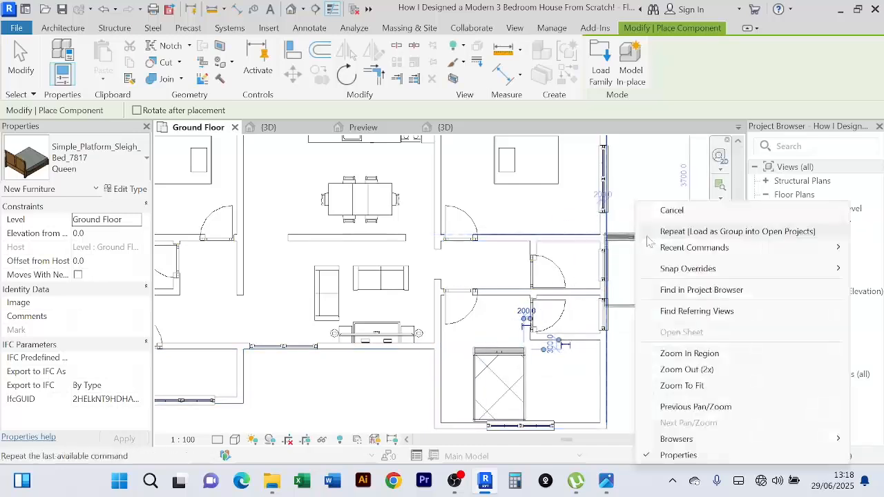
right_click(660, 213)
click(662, 211)
- Rotate the sleigh bed a quarter turn so its headboard faces the living-room side, and nudge it down
scroll(550, 383, up, 2)
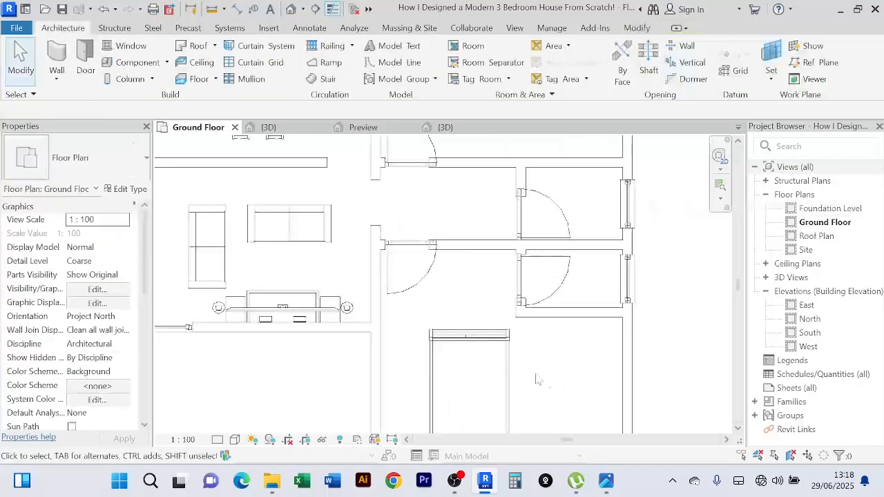
click(503, 369)
scroll(550, 350, down, 3)
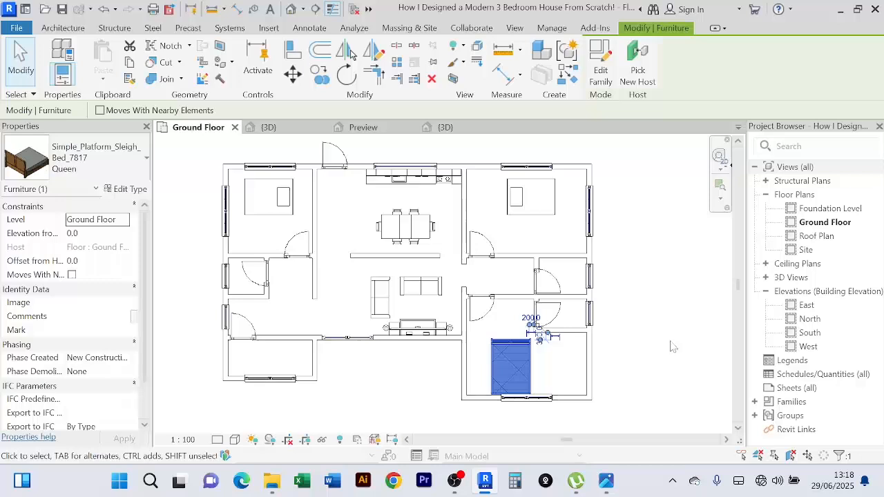
key(space)
key(Down)
key(Down)
key(Down)
key(Down)
key(Down)
key(Down)
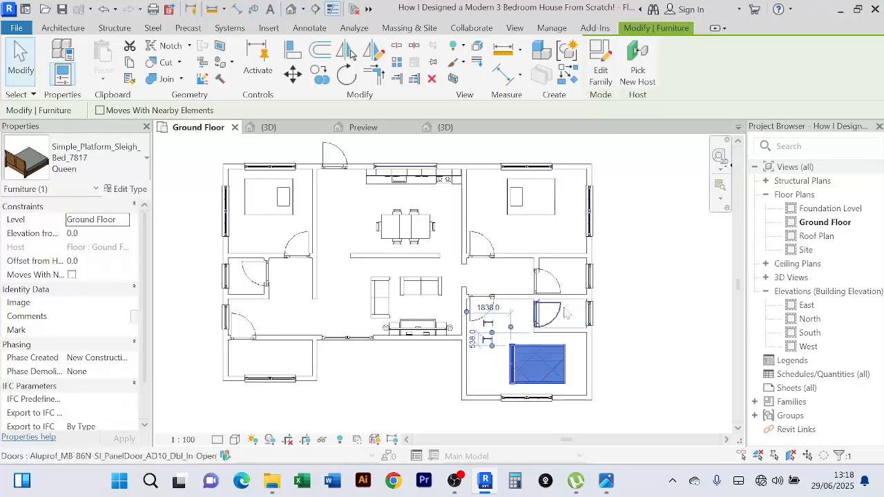
key(Escape)
- Rotate the sleigh bed a half turn so its headboard faces the right exterior wall
scroll(571, 379, up, 2)
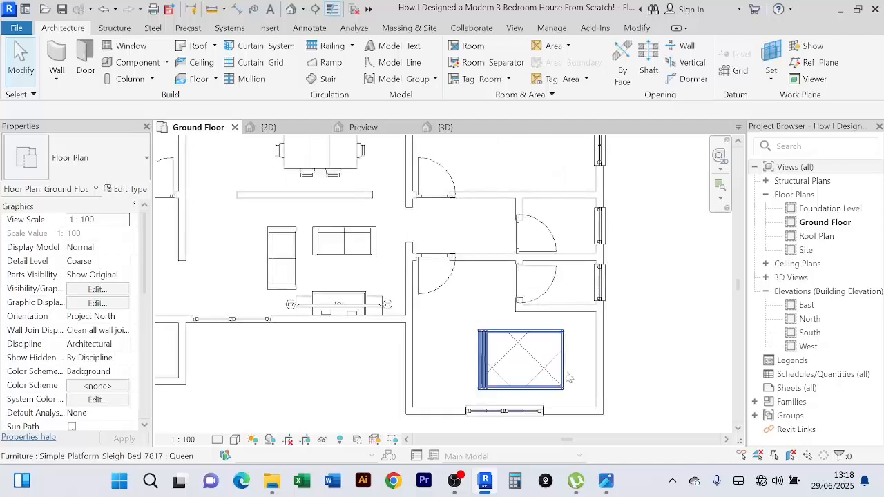
click(556, 369)
key(space)
key(space)
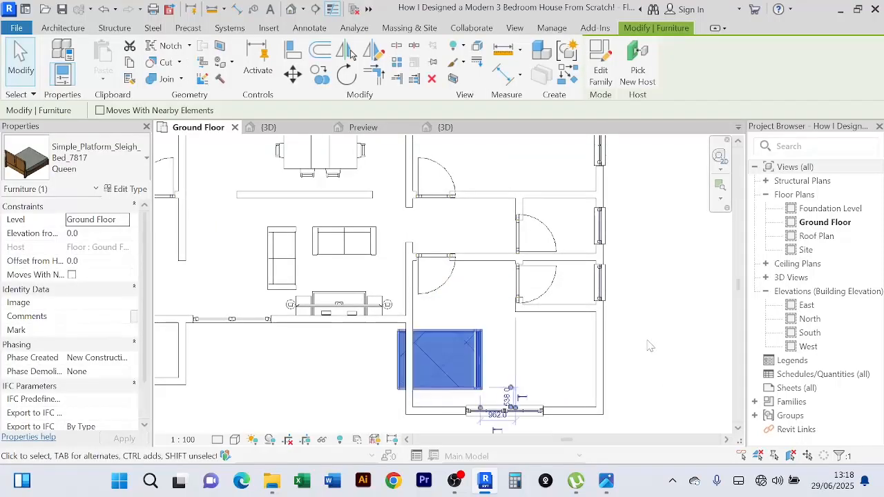
- Nudge the sleigh bed right toward the exterior wall and down to about 460 mm from the lower exterior wall
key(Right)
key(Right)
key(Right)
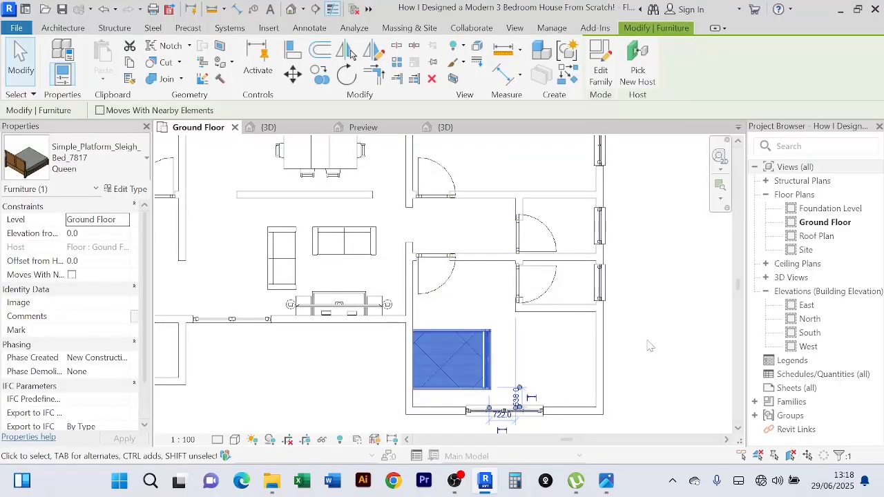
key(Right)
key(Right)
key(Right)
key(Right)
key(Right)
key(Right)
key(Right)
key(Right)
key(Right)
key(Right)
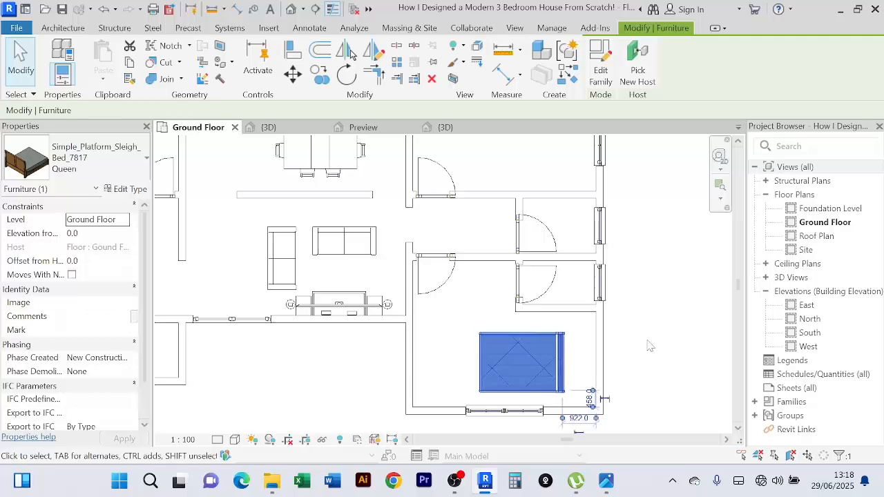
click(648, 345)
scroll(656, 332, up, 2)
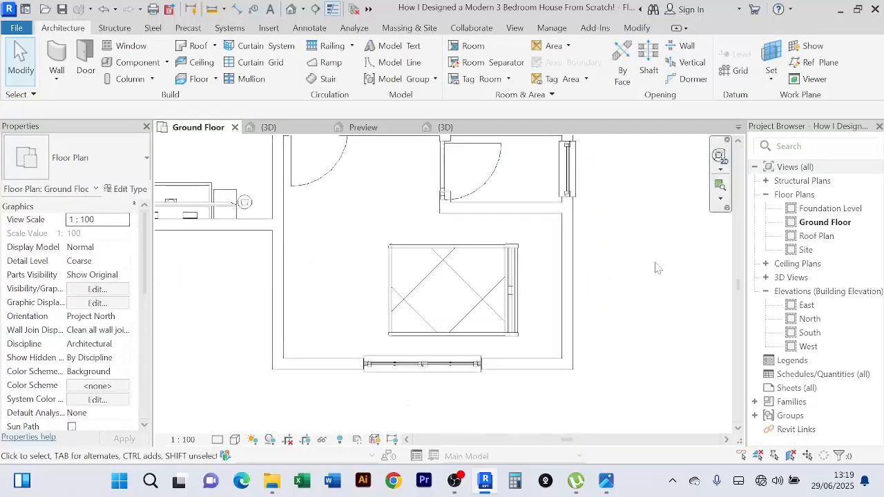
- Nudge the sleigh bed slightly up and right, and set its Queen type's width and length to 2000 mm
click(513, 284)
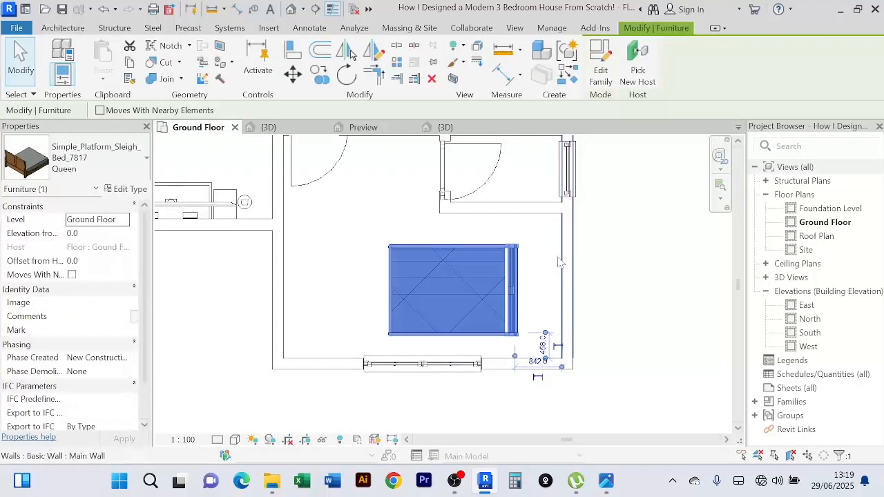
key(Up)
key(Right)
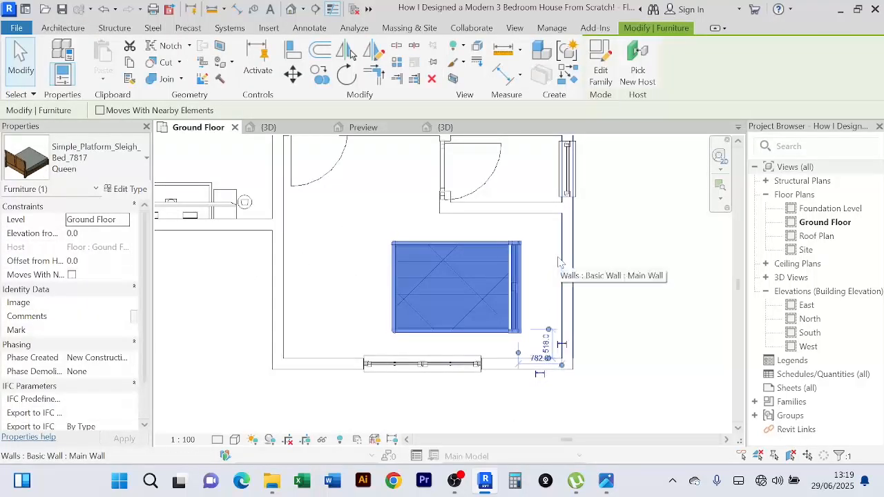
click(126, 190)
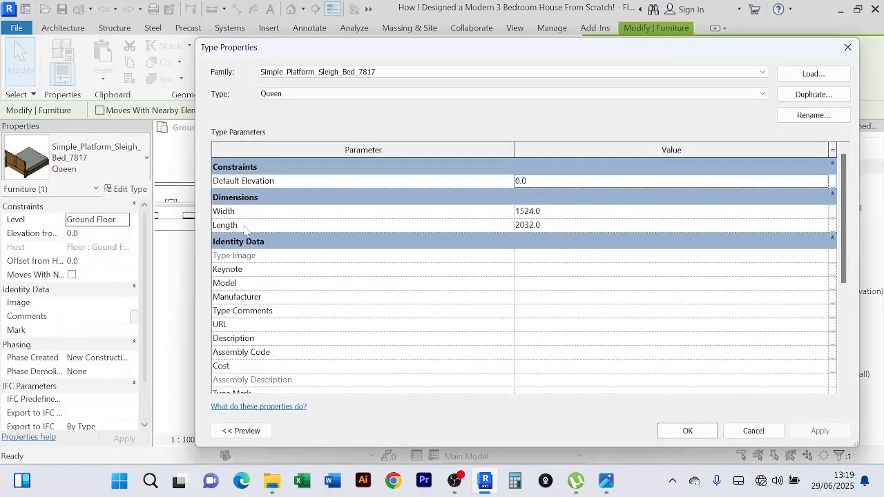
click(541, 213)
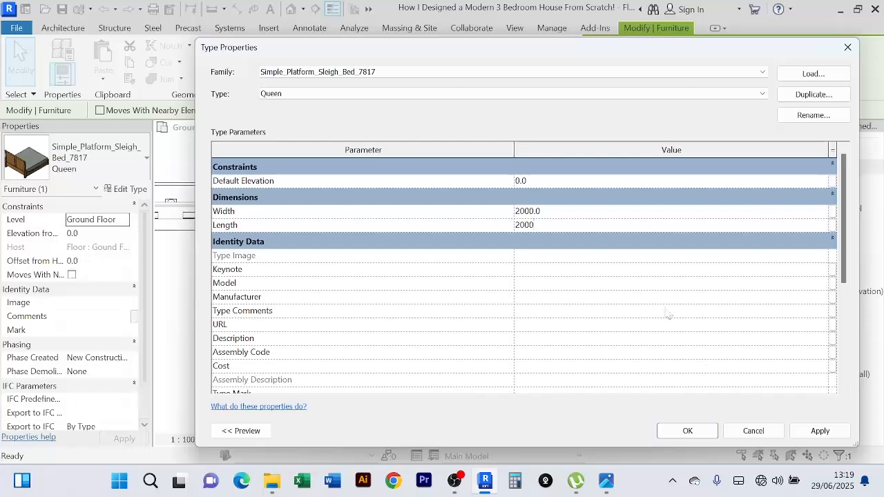
click(821, 431)
click(689, 431)
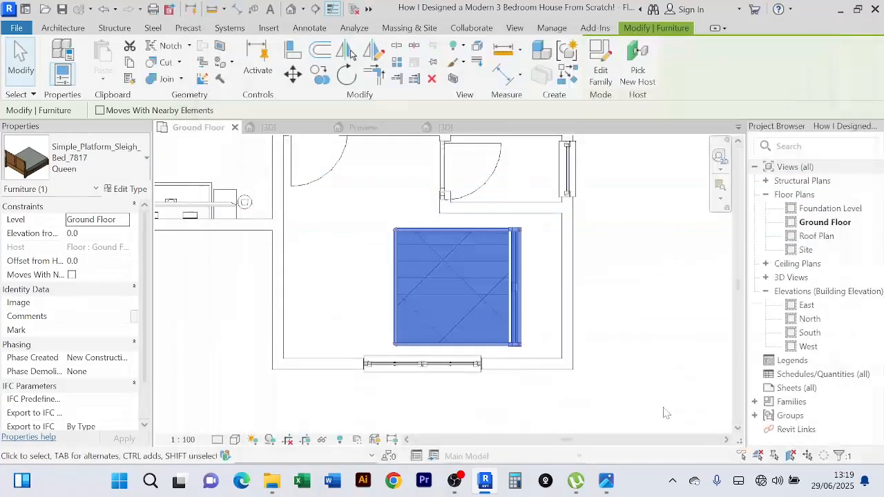
- Nudge the resized sleigh bed up to 340 mm from the lower exterior wall and right to about 120 mm from the right exterior wall
click(602, 301)
click(512, 296)
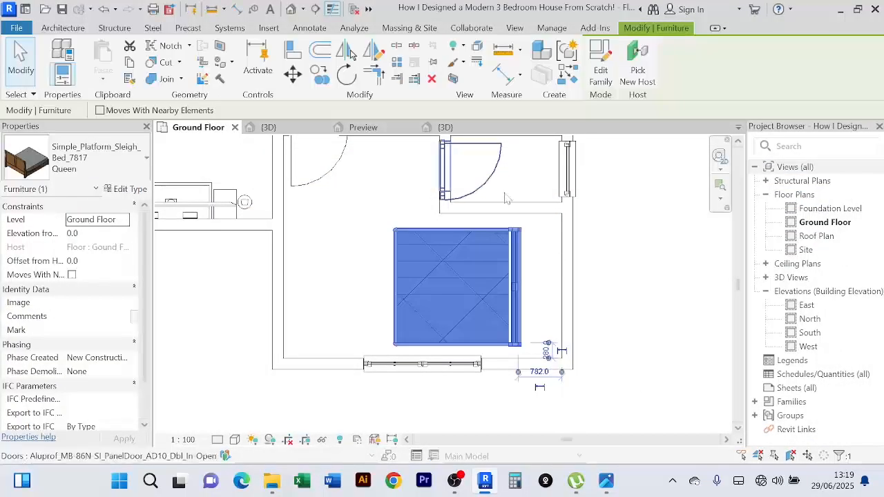
key(Up)
key(Right)
key(Right)
key(Right)
key(Right)
key(Right)
key(Right)
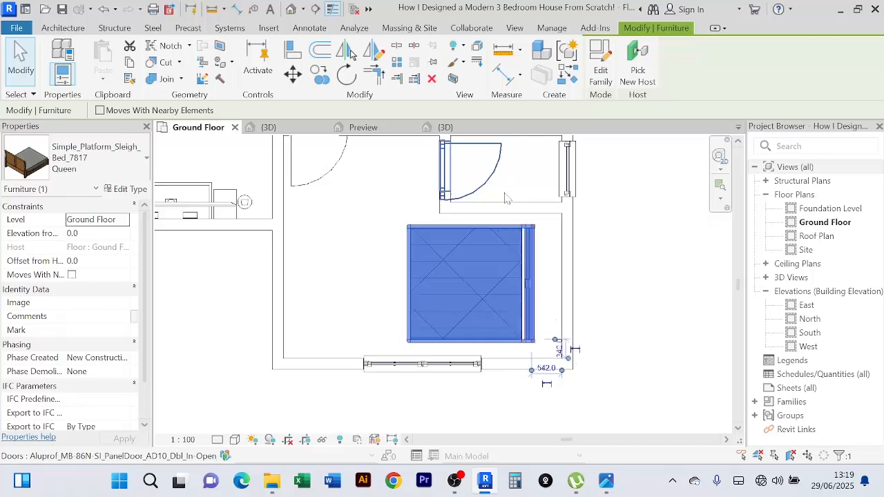
key(Right)
key(Right)
key(Right)
key(Right)
key(Right)
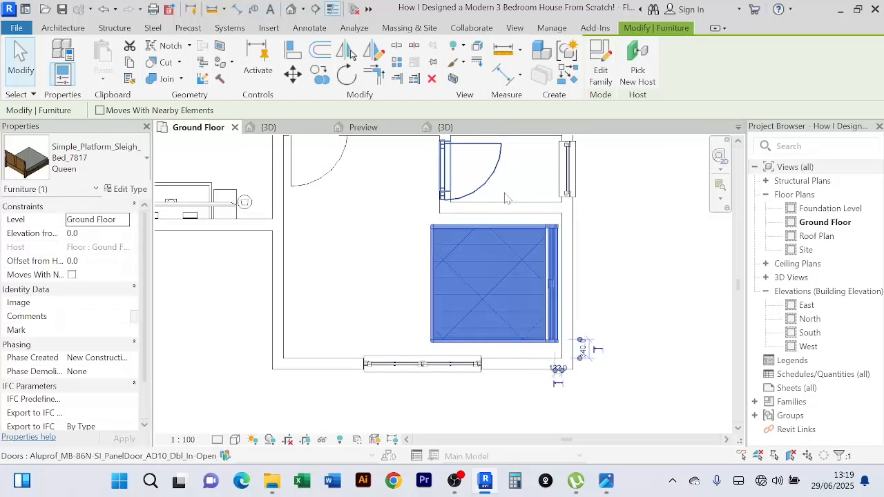
click(602, 250)
- Examine the ground floor plan's furniture layout, comparing the beds and free space in the bedrooms
scroll(607, 246, down, 2)
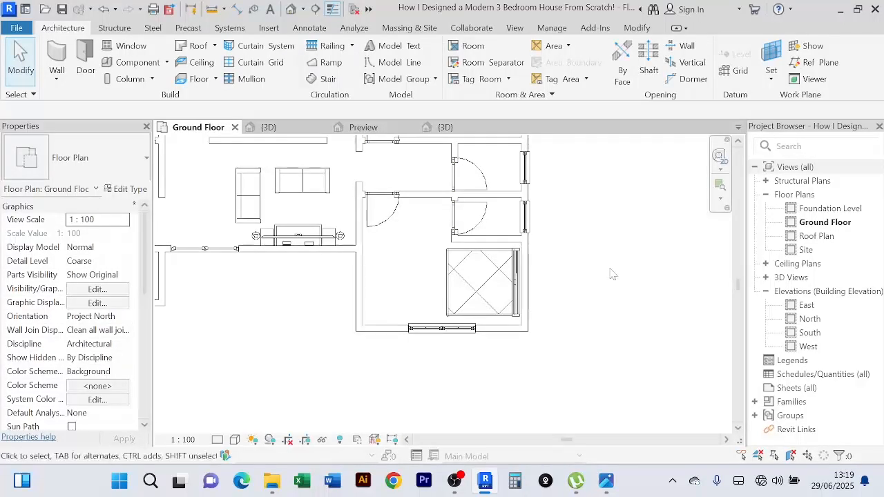
scroll(624, 310, down, 3)
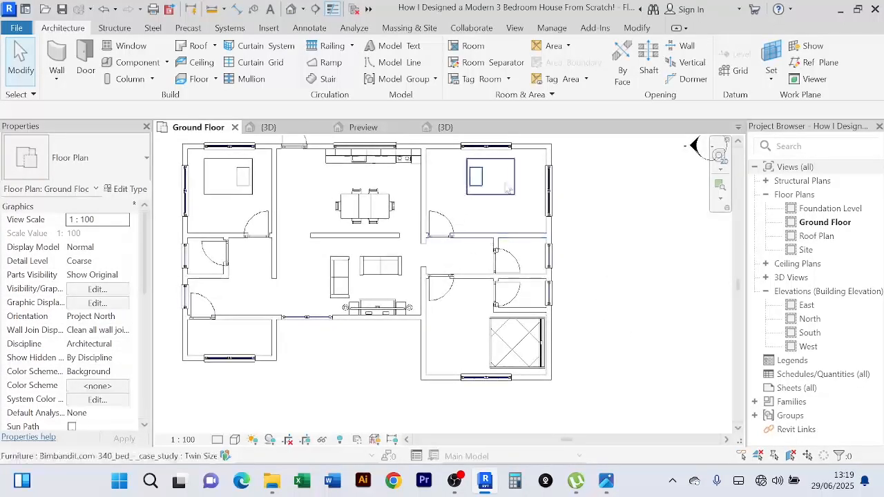
middle_drag(601, 327, 582, 302)
scroll(579, 316, up, 2)
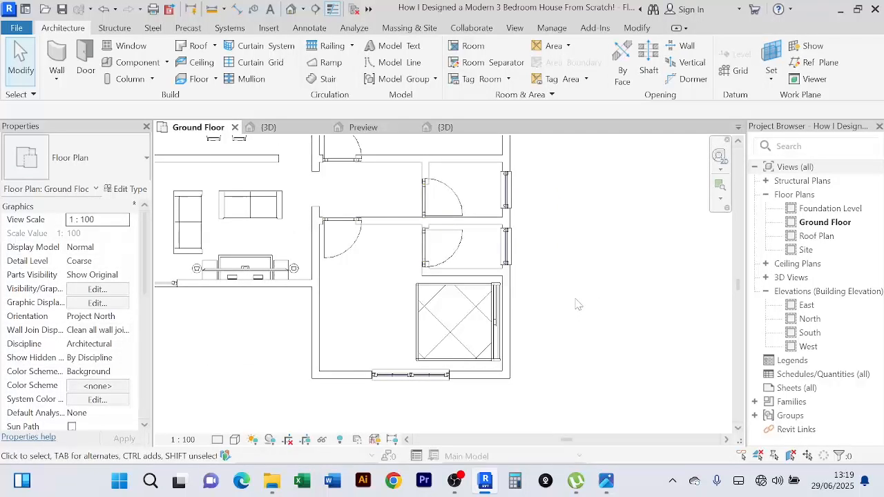
scroll(579, 304, down, 4)
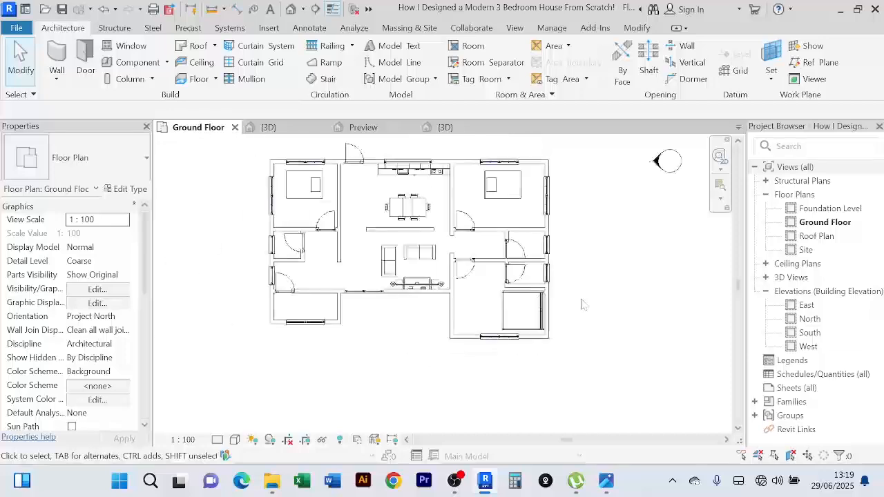
scroll(311, 270, up, 2)
middle_drag(320, 270, 272, 267)
scroll(306, 315, down, 1)
scroll(463, 318, up, 2)
scroll(428, 312, down, 1)
middle_drag(427, 310, 442, 327)
scroll(428, 328, down, 2)
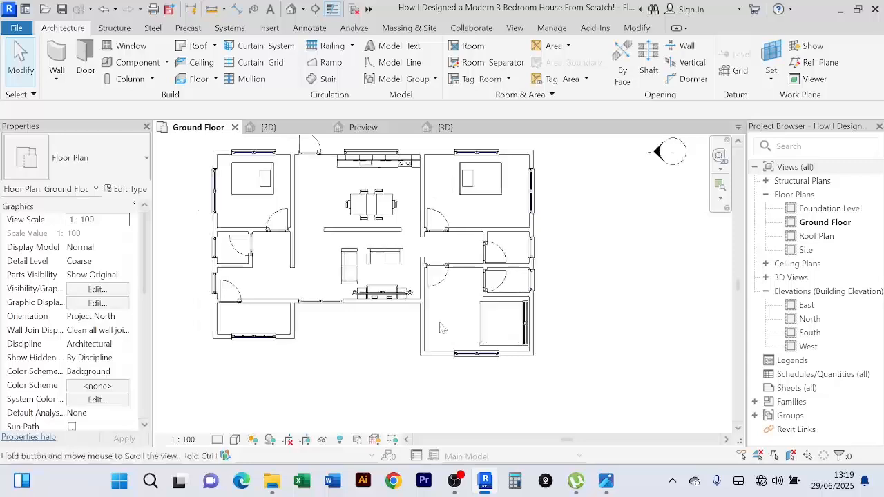
- Close the open sleigh bed family and the Preview view of the other family, leaving only the house project's views
click(492, 128)
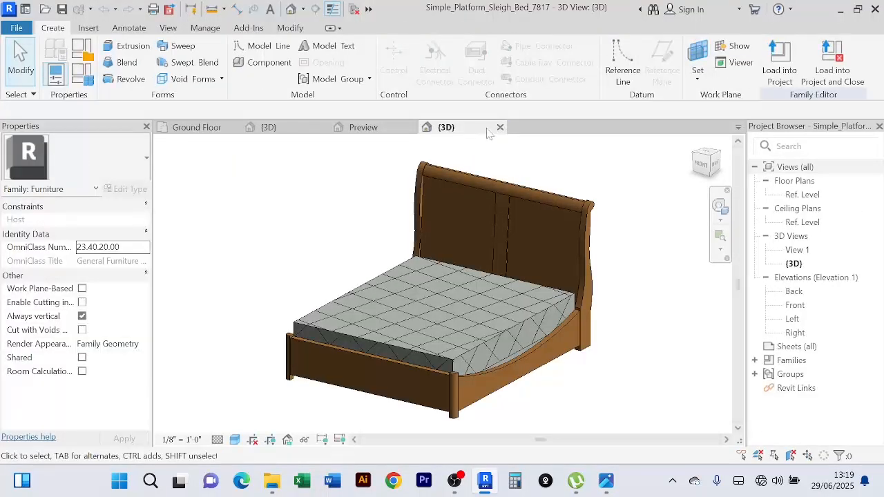
click(500, 127)
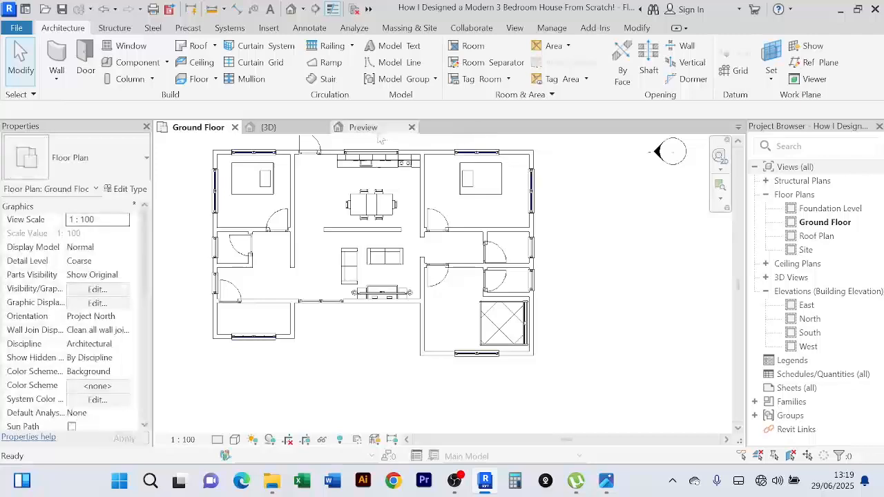
click(370, 131)
click(419, 128)
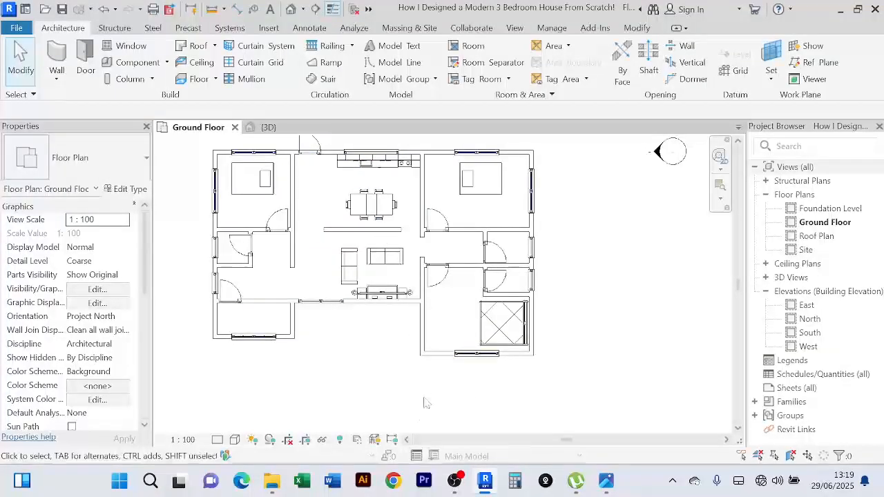
- Switch to File Explorer and look through the WebLibrary folder's furniture families
click(271, 480)
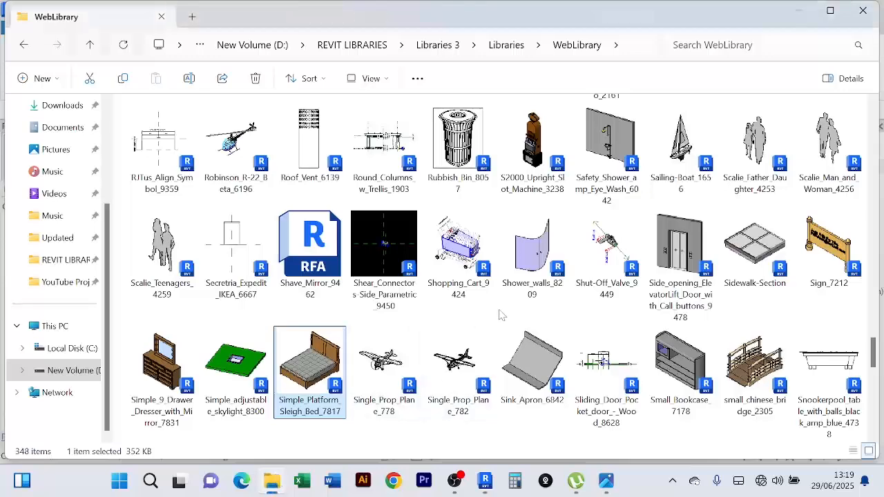
scroll(505, 316, down, 3)
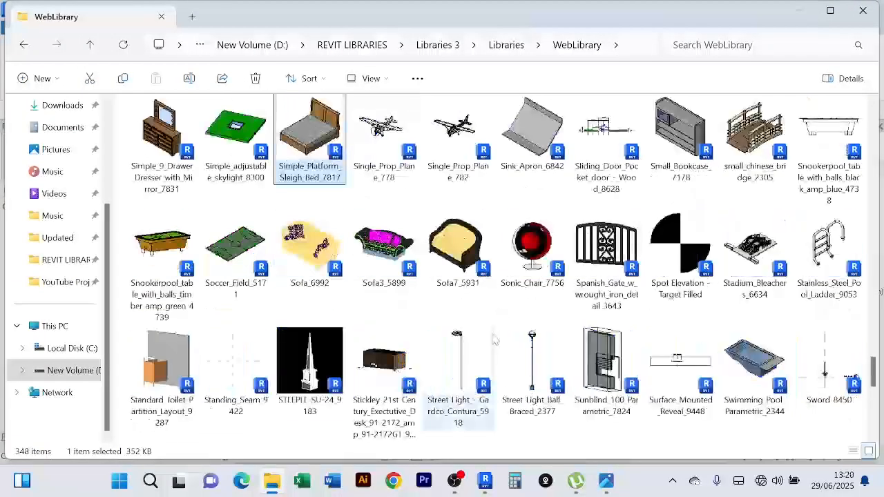
scroll(494, 324, down, 5)
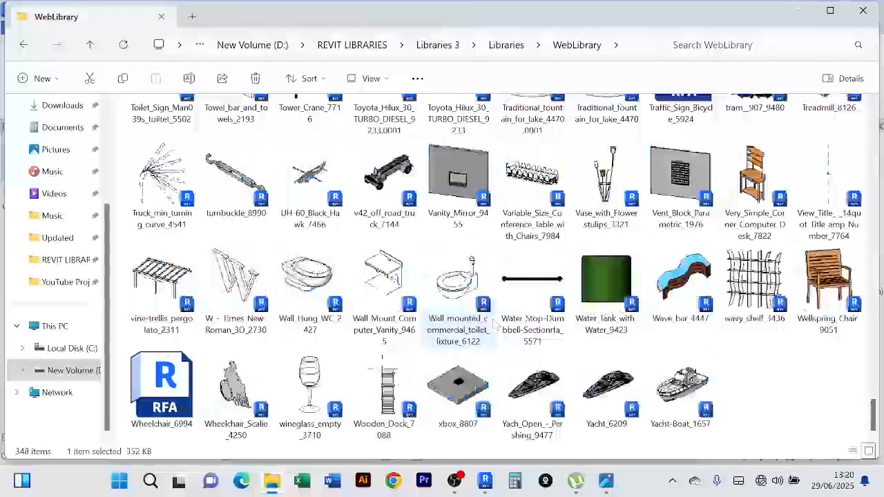
scroll(505, 330, up, 15)
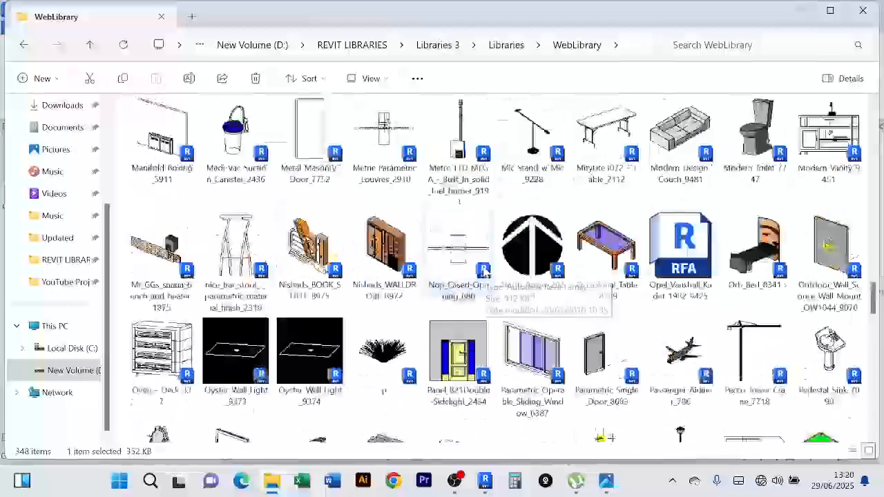
scroll(484, 273, up, 8)
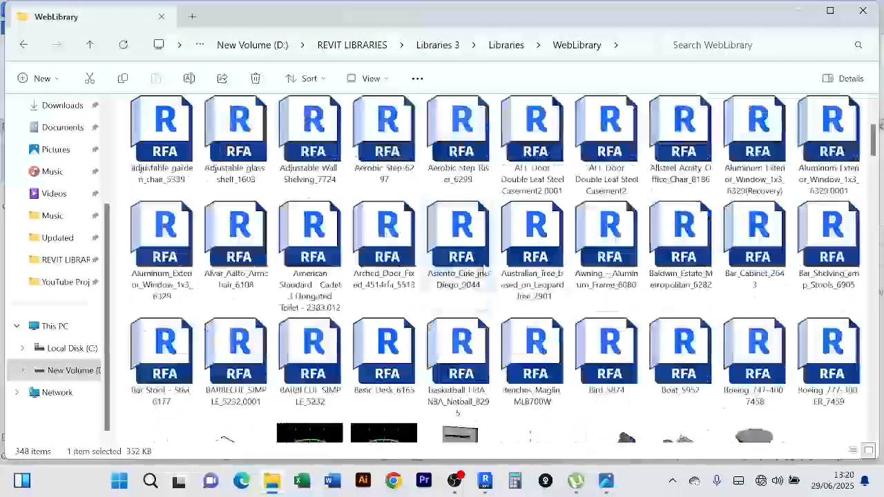
scroll(483, 273, down, 8)
scroll(510, 286, up, 8)
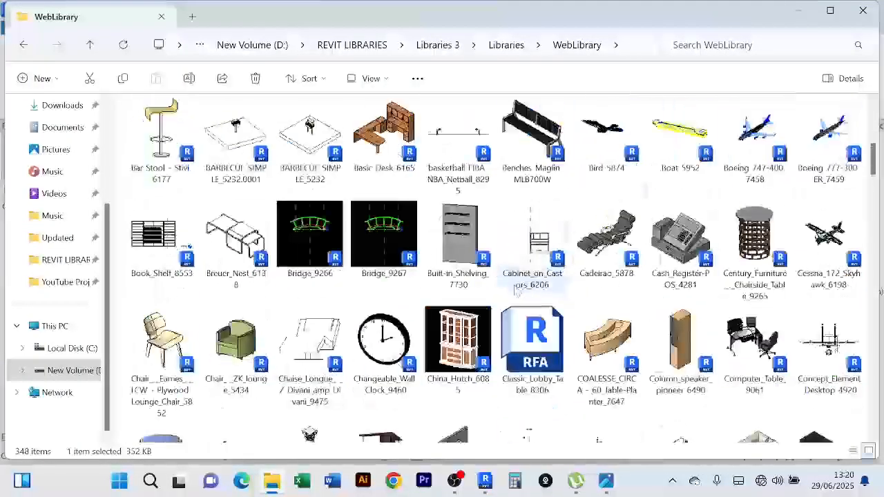
scroll(510, 287, down, 5)
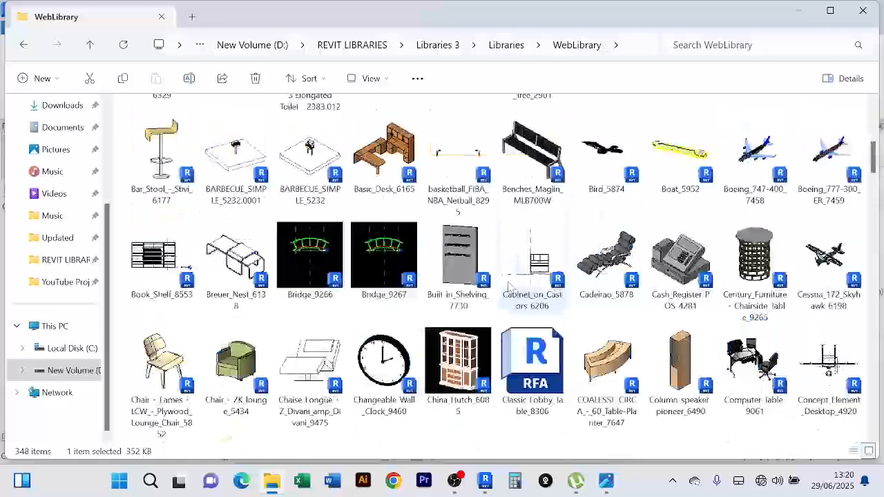
scroll(510, 287, up, 5)
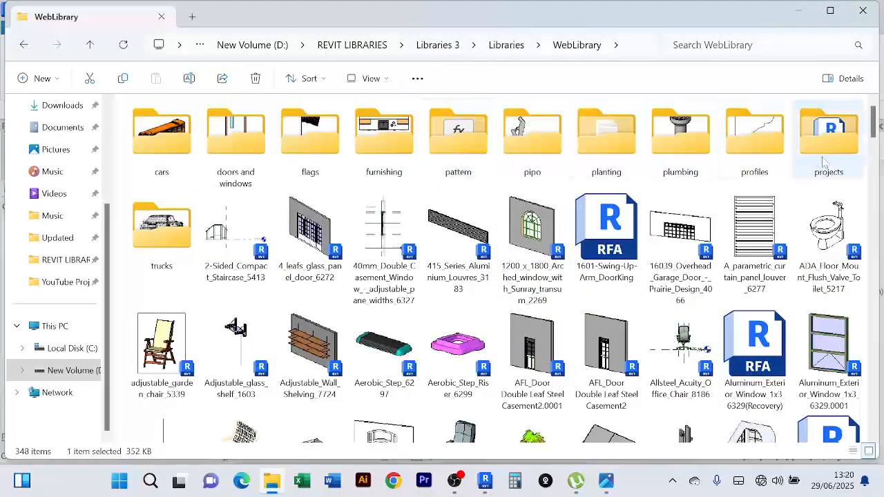
- Search the REVIT LIBRARIES folder for "stor" and open the Storage folder under Libraries 3, UK, Furniture
click(89, 45)
click(90, 44)
click(89, 45)
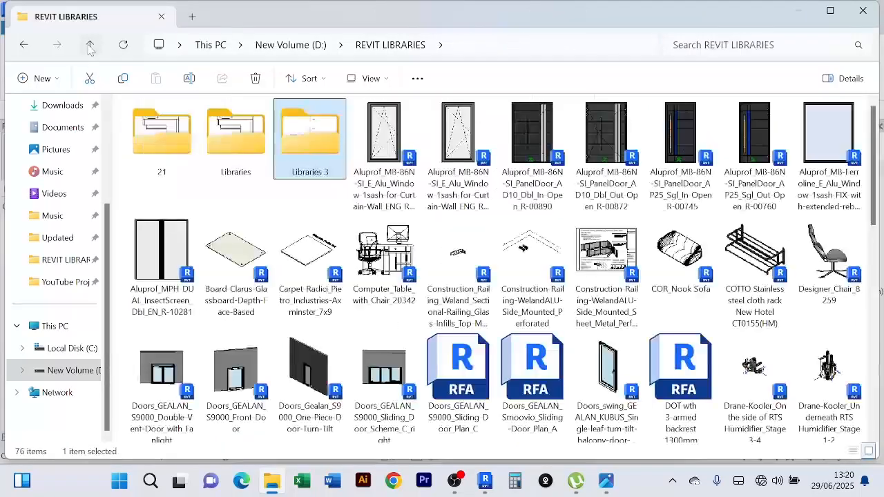
click(723, 45)
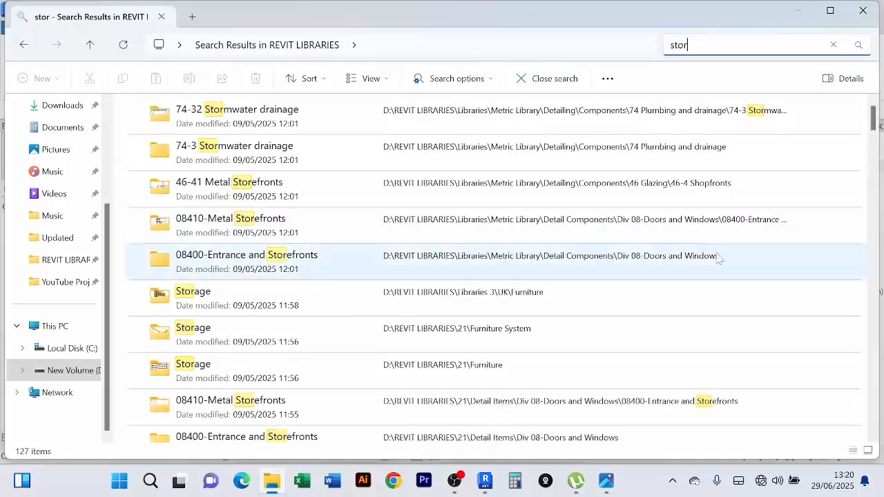
click(200, 294)
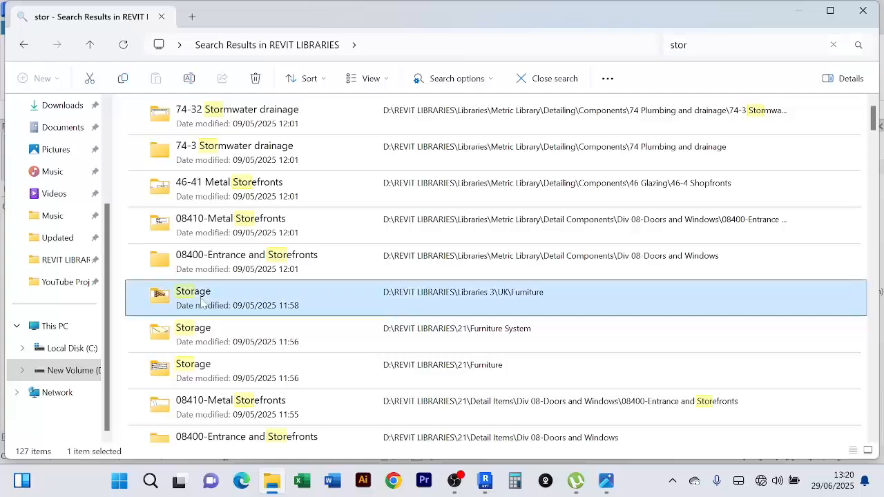
right_click(200, 294)
click(300, 178)
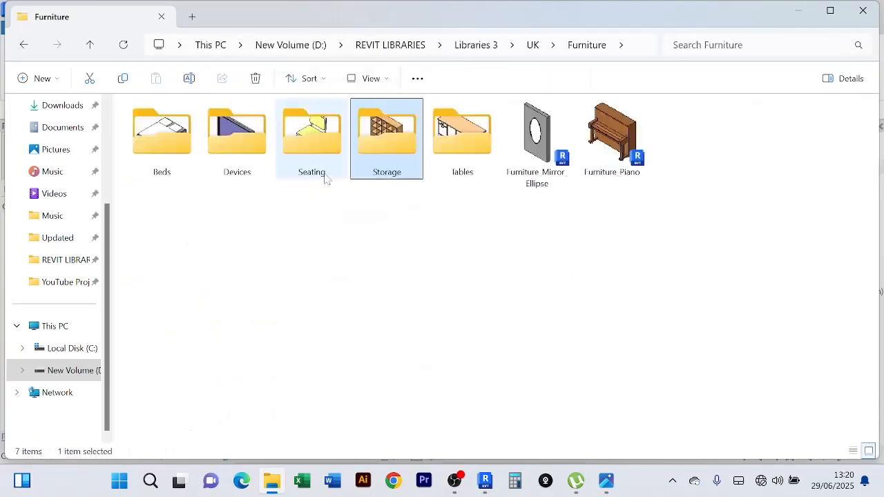
double_click(369, 151)
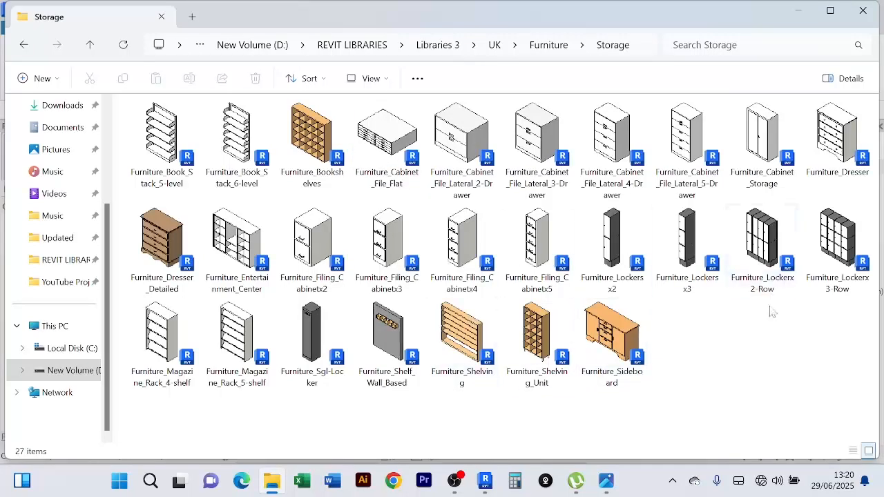
- Open the Furniture_Lockerx3-Row family from the Storage folder in Revit, upgrading its model to Revit 2024
click(767, 263)
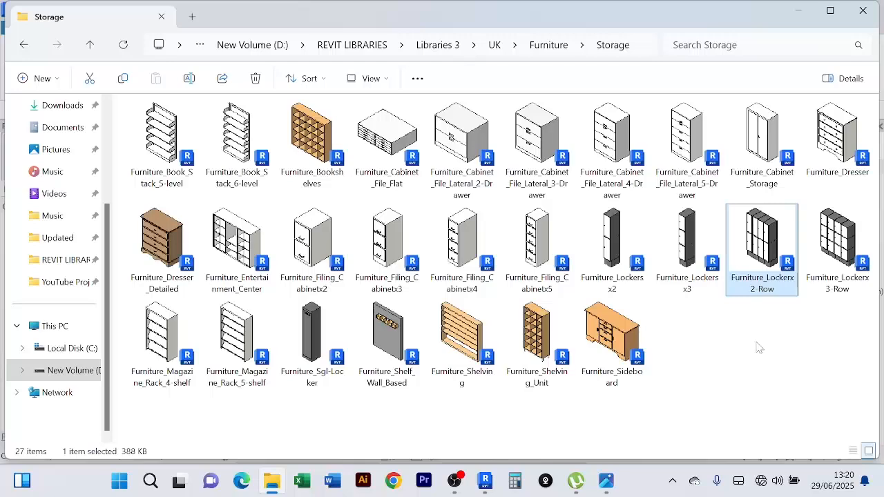
click(833, 276)
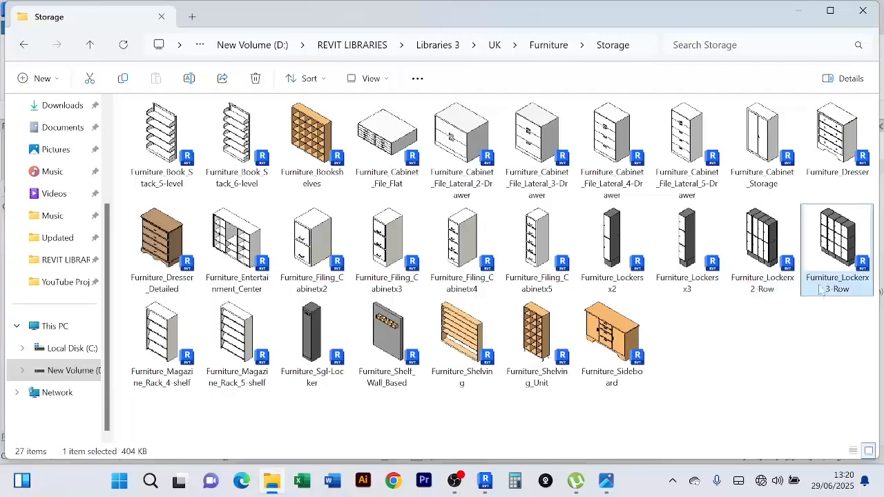
double_click(838, 266)
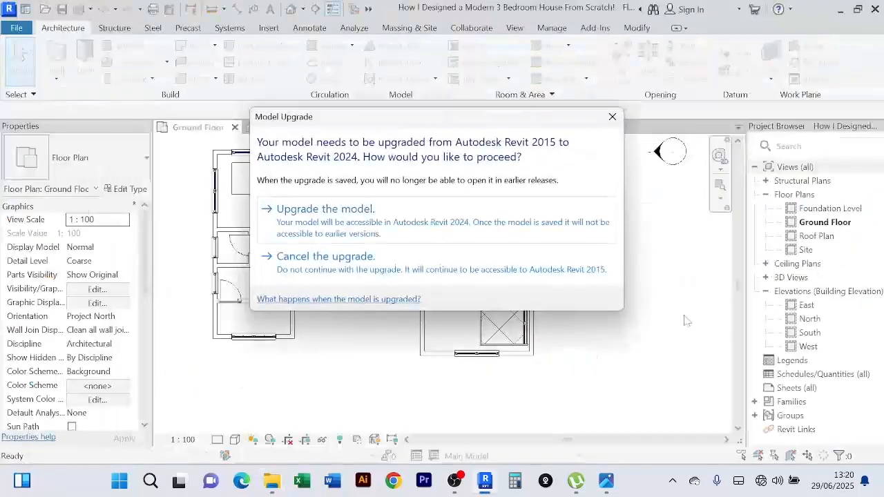
click(391, 228)
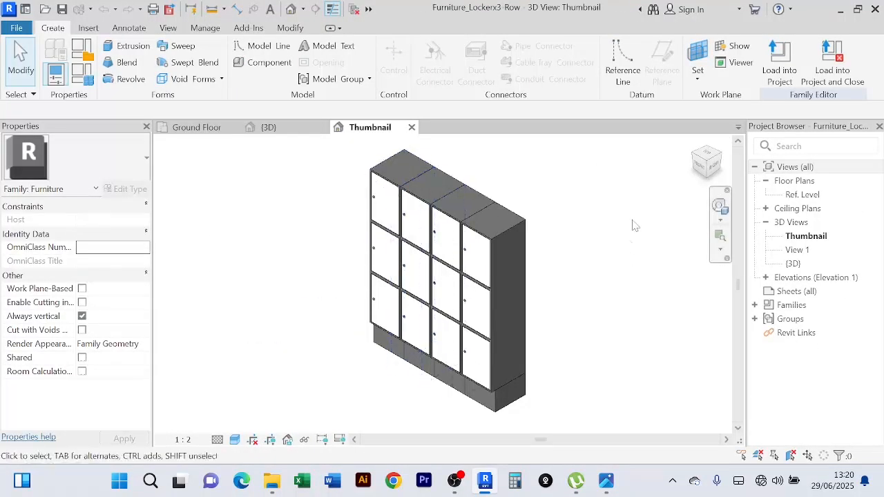
- Load the three-row locker family into the house project and cancel its placement
click(780, 66)
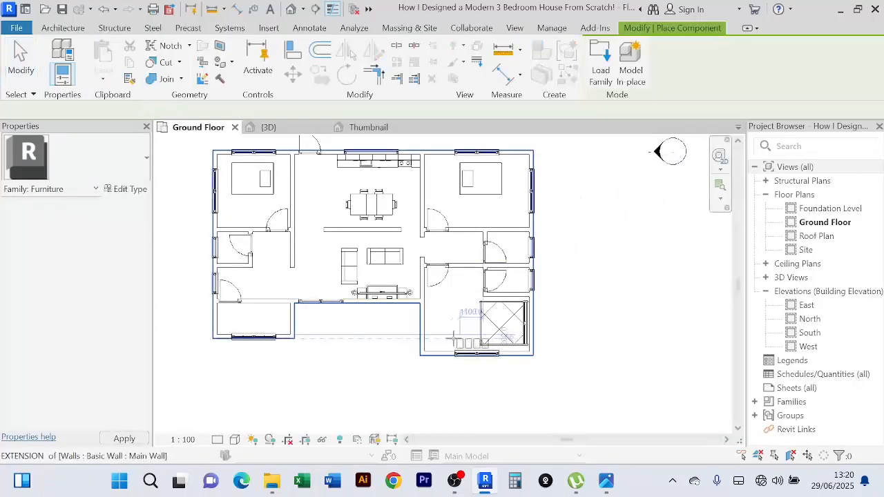
scroll(437, 321, up, 3)
right_click(438, 320)
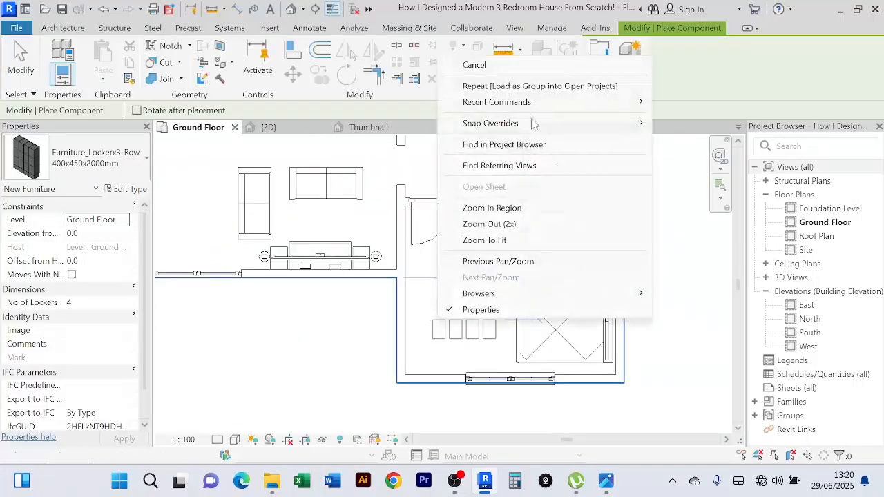
click(517, 66)
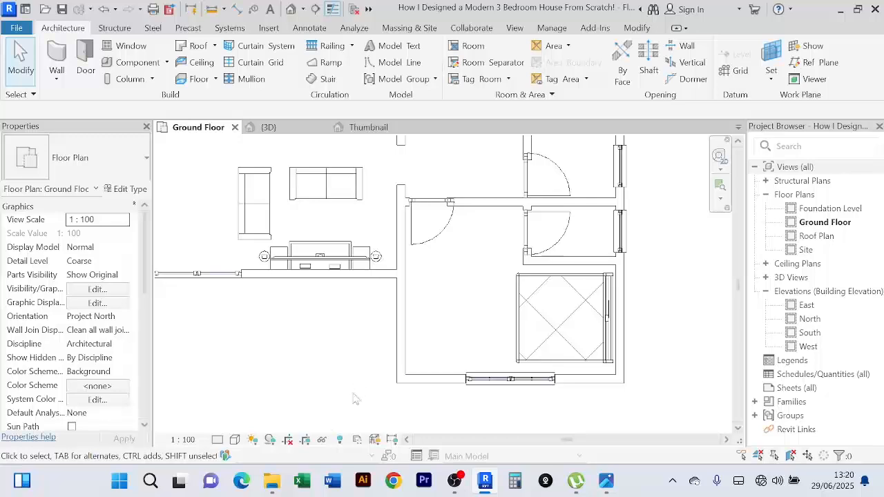
- Open the Furniture_Cabinet_Storage family from the Storage folder in File Explorer, upgrading its model to Revit 2024
click(271, 481)
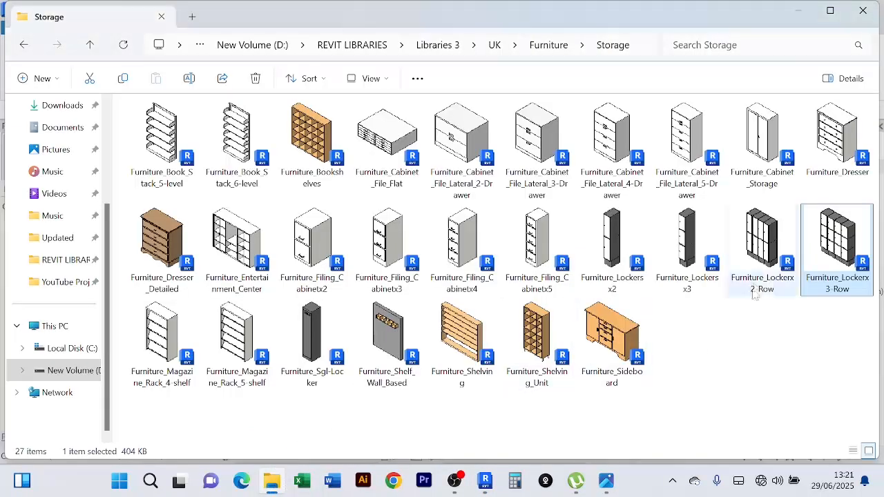
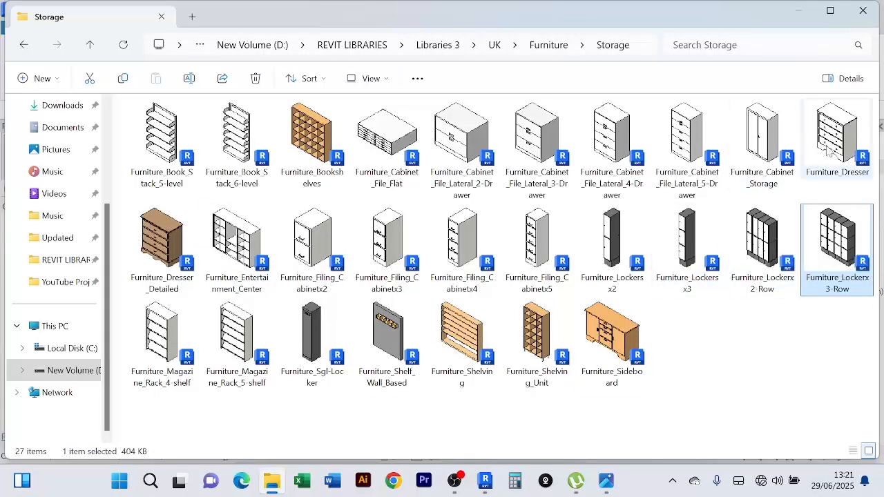
click(781, 136)
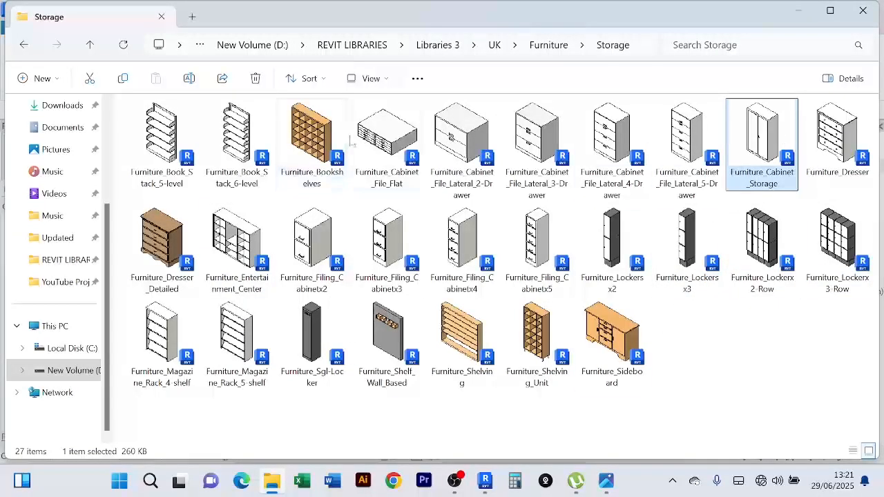
double_click(763, 131)
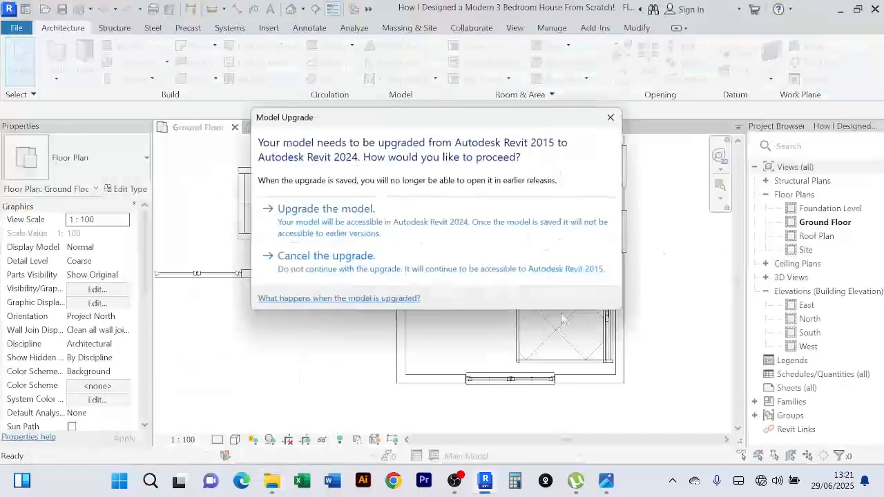
click(353, 235)
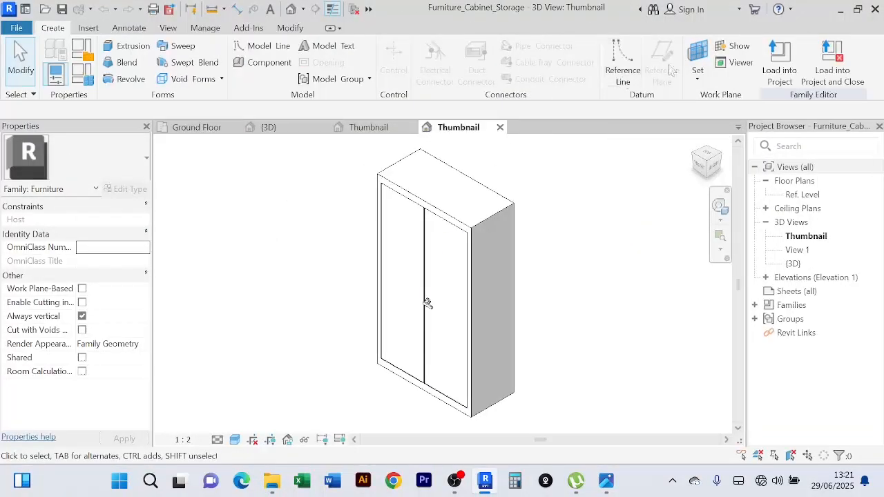
- Load the storage cabinet into the house project and place it, rotated upright in plan, along the lower-right bedroom's left wall
click(779, 61)
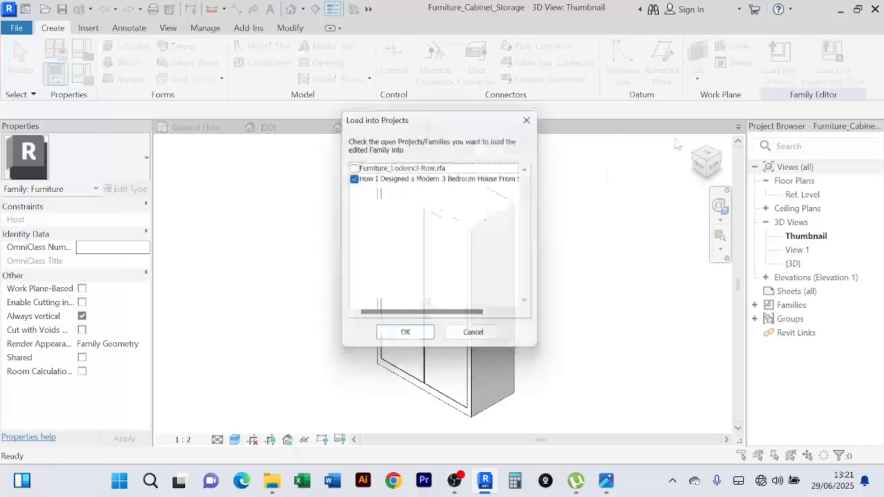
click(406, 340)
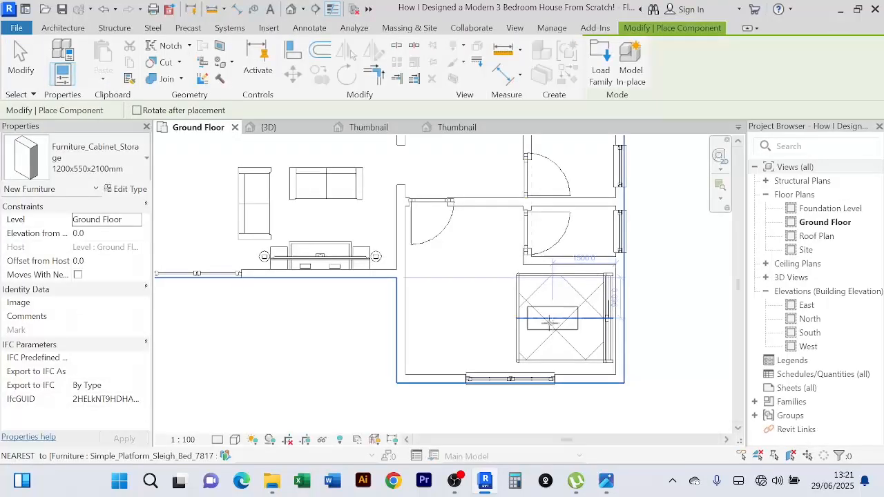
scroll(445, 348, up, 2)
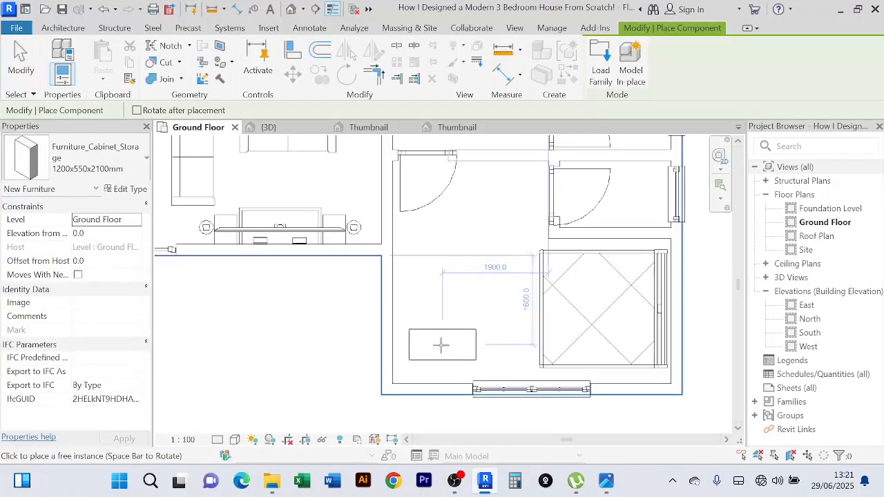
key(space)
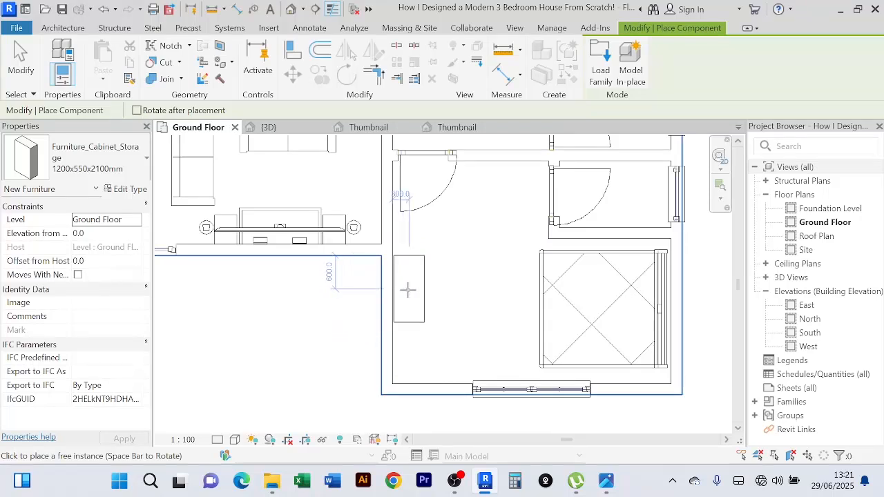
right_click(470, 239)
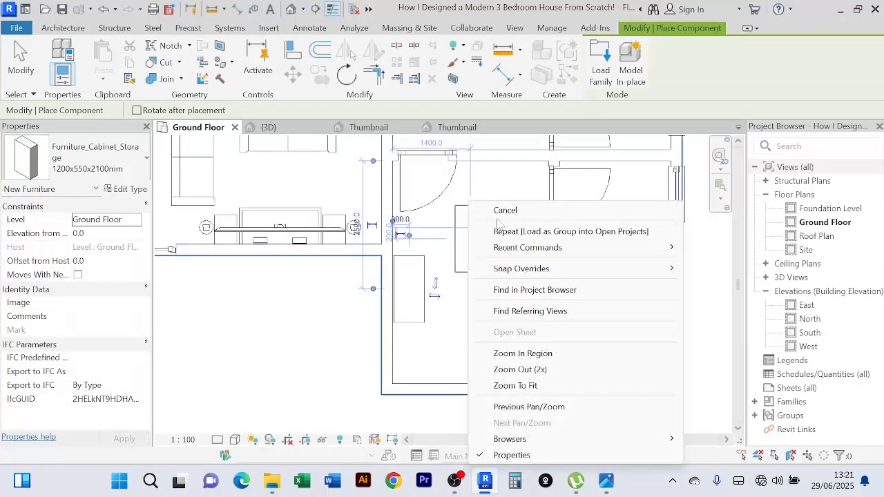
click(495, 209)
right_click(494, 207)
click(525, 152)
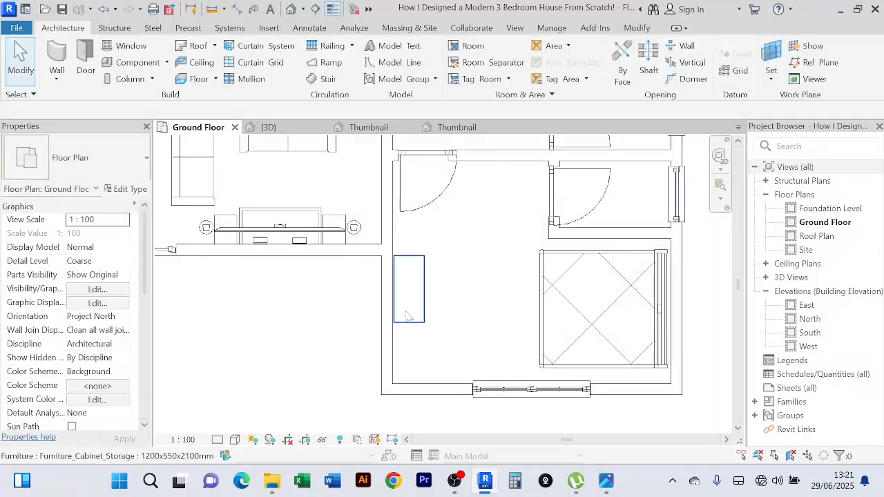
- Move the storage cabinet slightly down along the bedroom's left wall
click(411, 316)
scroll(419, 334, up, 2)
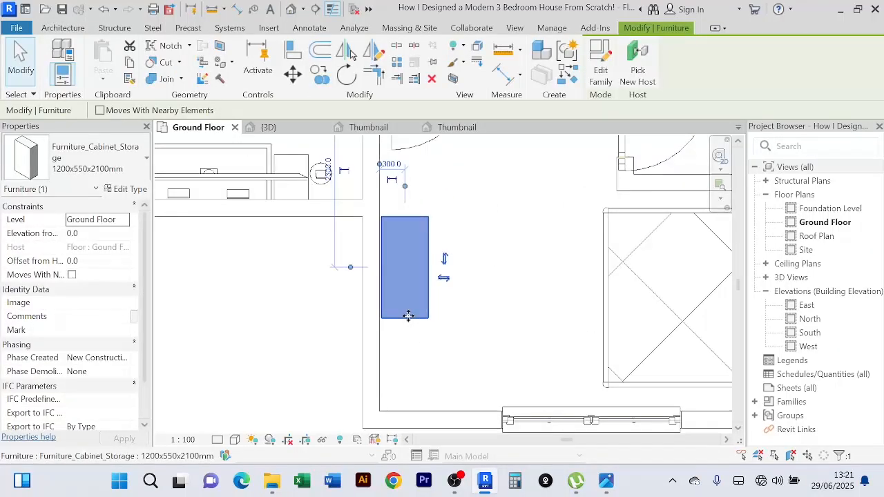
drag(408, 320, 409, 337)
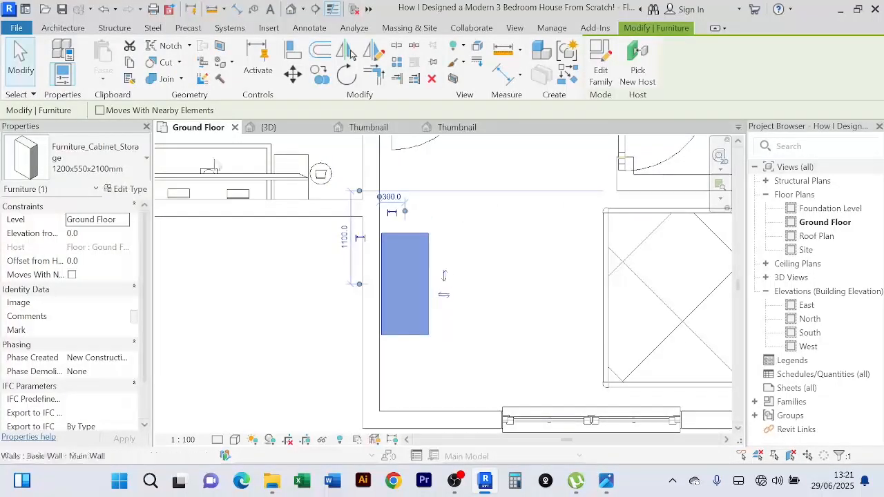
- Set the storage cabinet type's width to 2000 mm
click(128, 189)
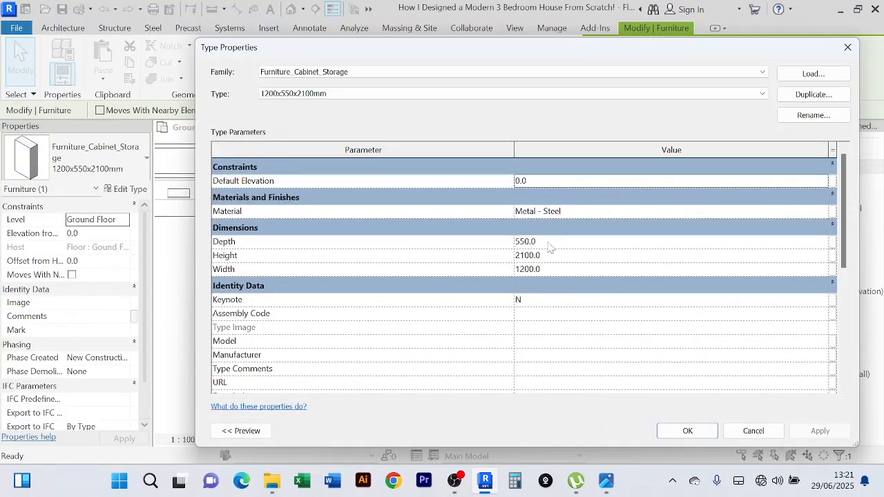
click(572, 271)
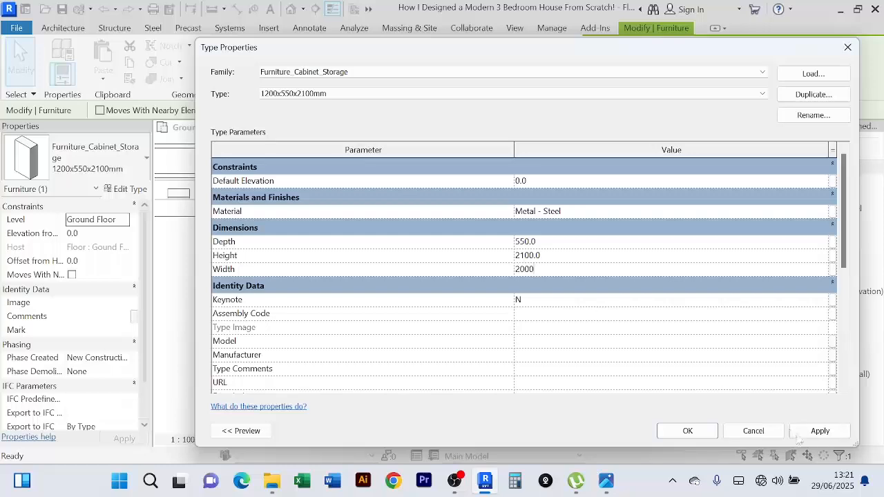
click(819, 431)
click(687, 431)
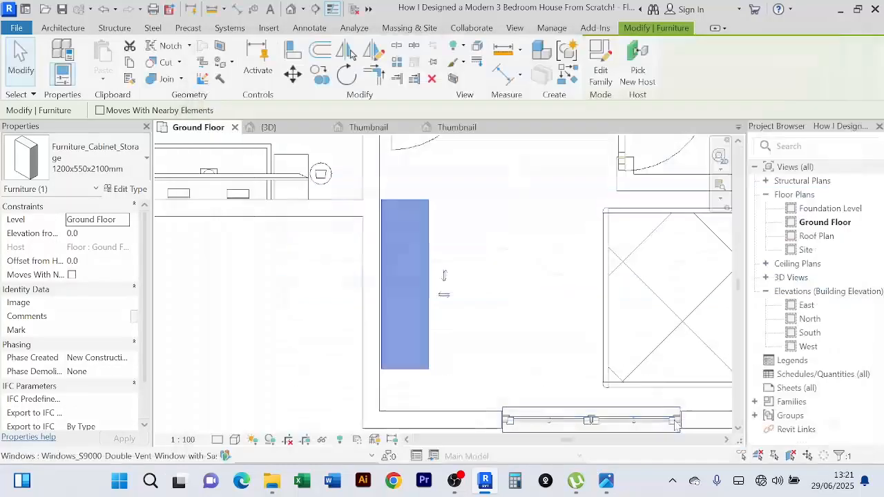
- Align the storage cabinet's lower end with the inner face of the bedroom's bottom wall
scroll(542, 339, down, 2)
click(521, 329)
click(459, 351)
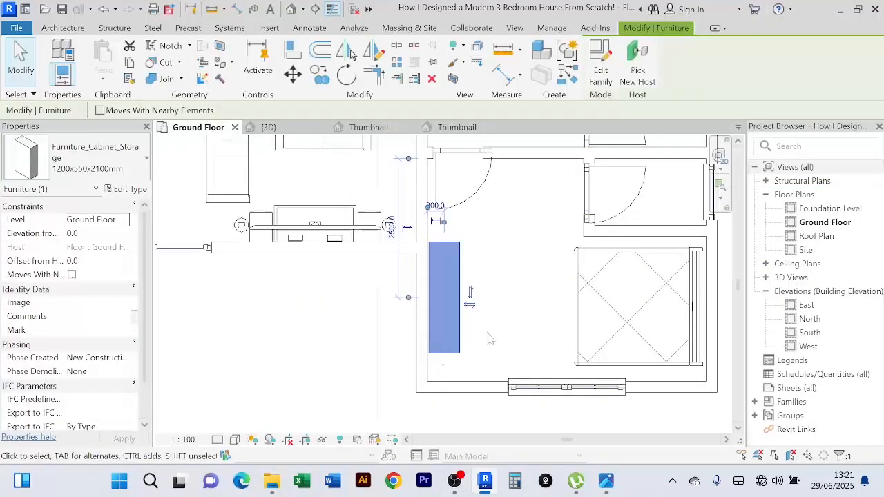
scroll(488, 339, up, 2)
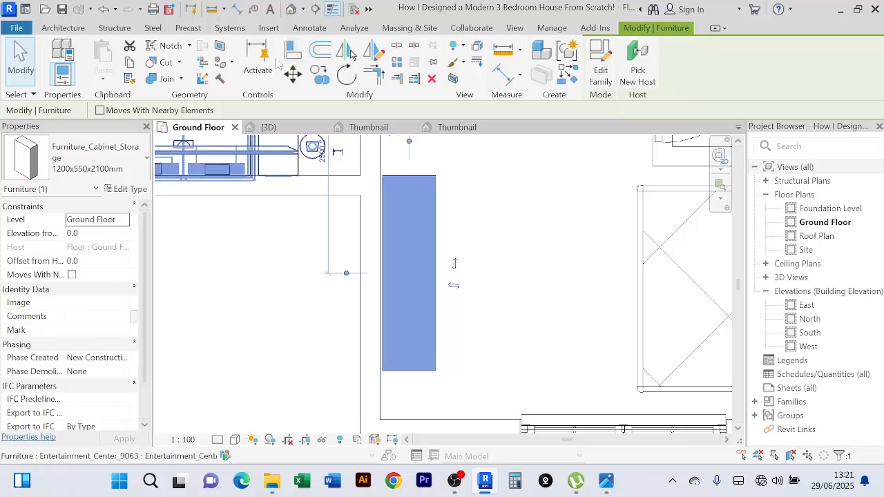
click(293, 51)
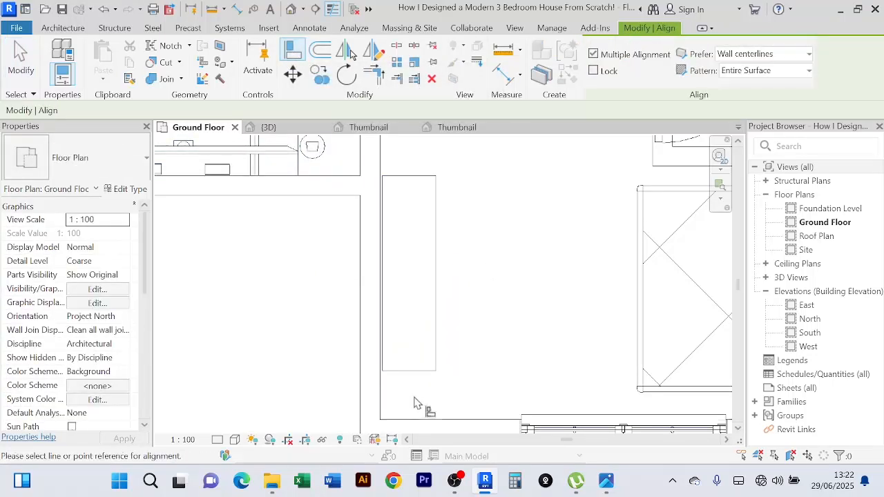
click(421, 419)
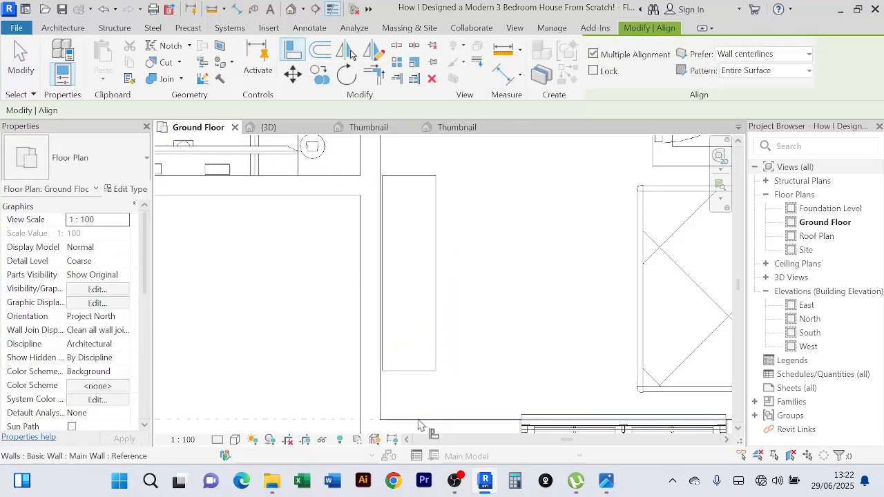
click(405, 379)
right_click(481, 199)
click(508, 206)
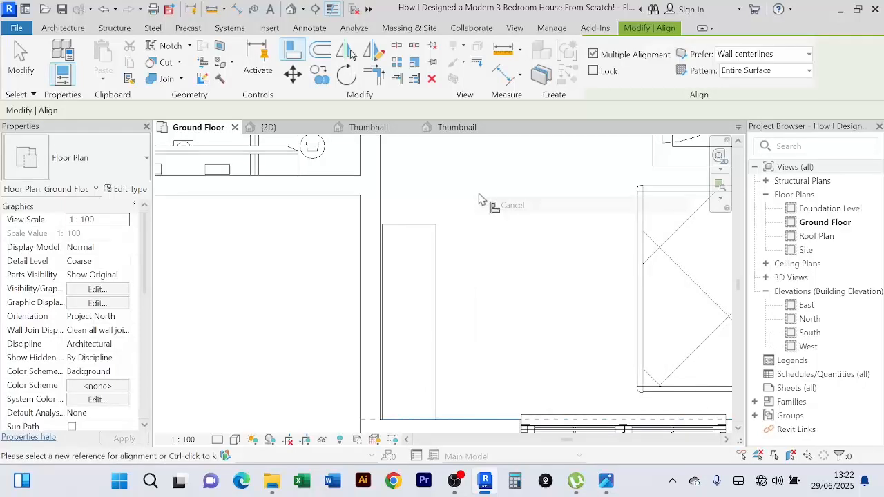
right_click(479, 194)
click(490, 203)
- Nudge the storage cabinet one increment left, against the bedroom's left wall
scroll(487, 197, down, 1)
middle_drag(478, 270, 451, 287)
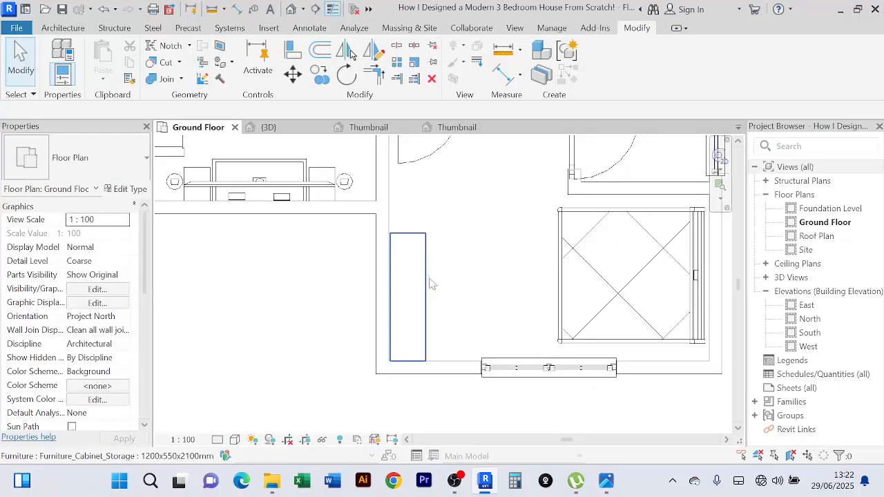
click(425, 284)
key(Left)
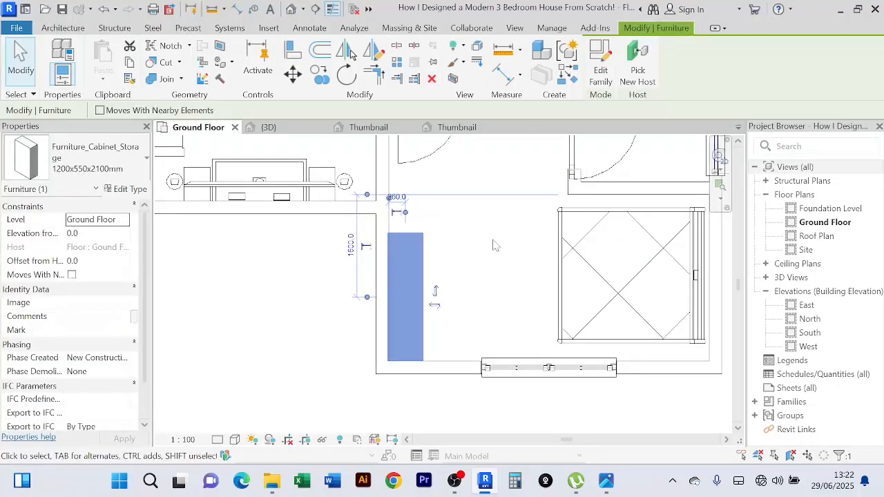
click(493, 245)
scroll(398, 210, up, 1)
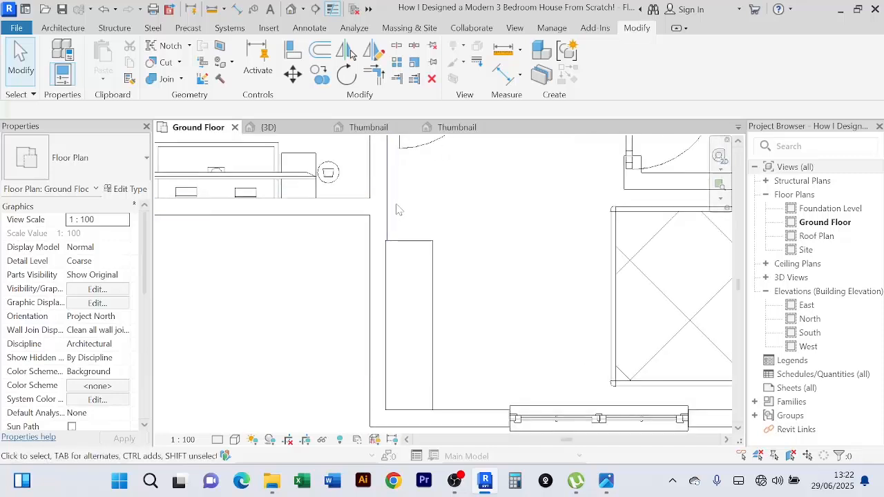
click(361, 207)
key(Escape)
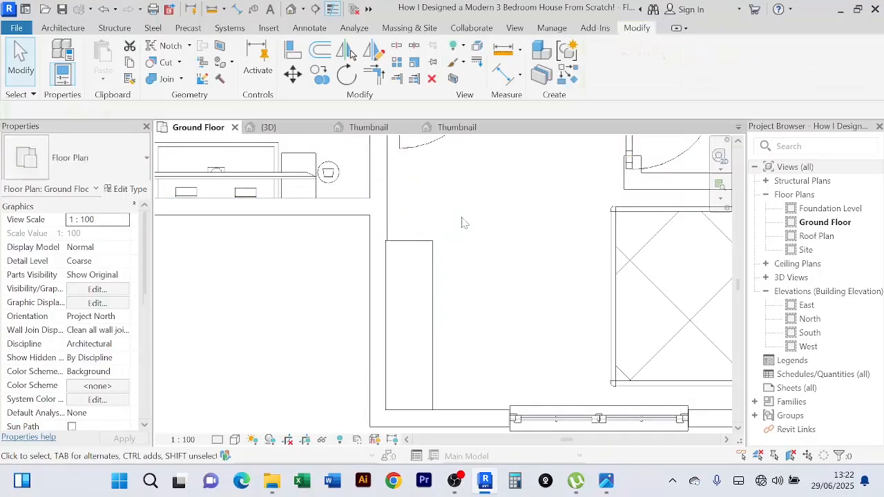
- Nudge the storage cabinet right and back left to compare its fit against the left wall
click(430, 247)
key(Right)
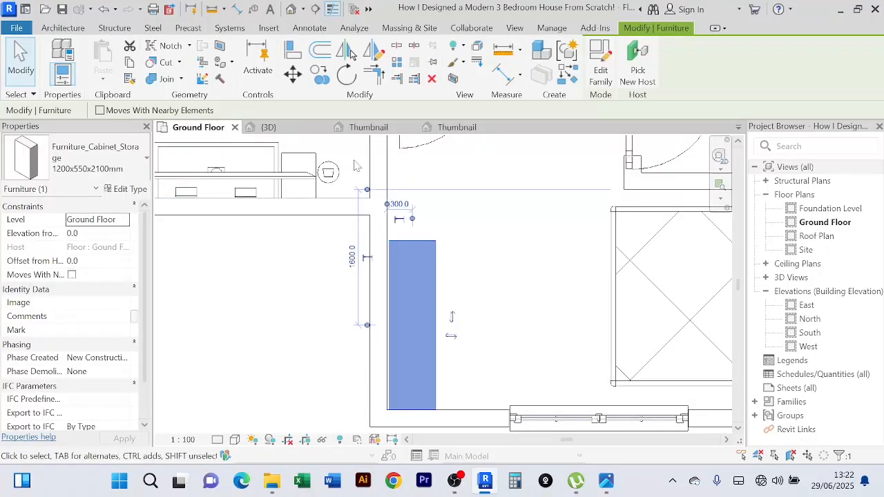
key(Left)
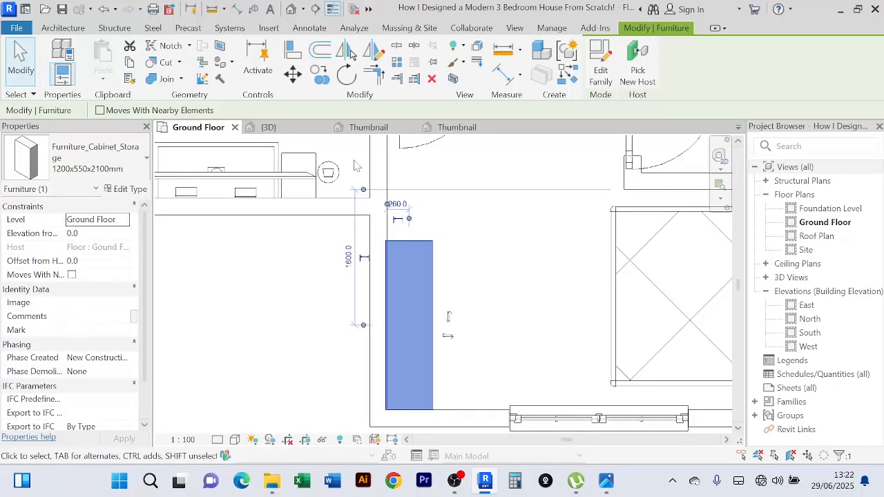
key(Escape)
- Measure the gap between the storage cabinet's upper-left corner and the lower face line of the living room wall
scroll(457, 272, down, 3)
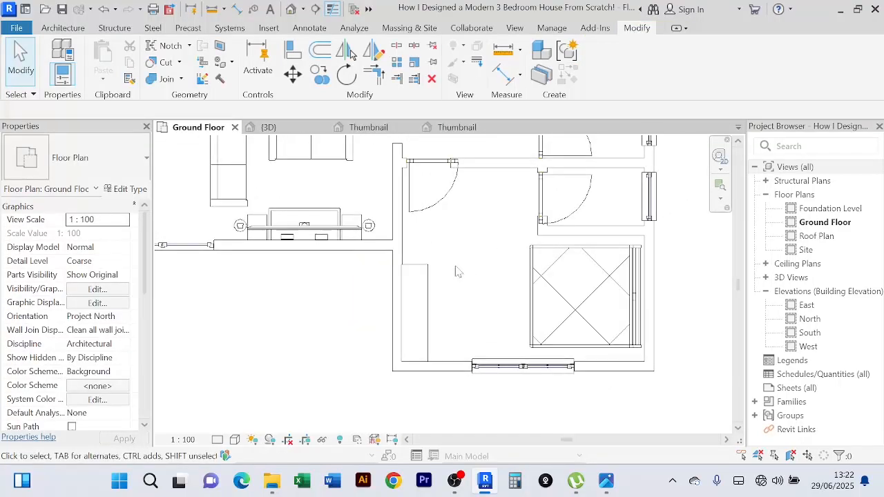
click(427, 280)
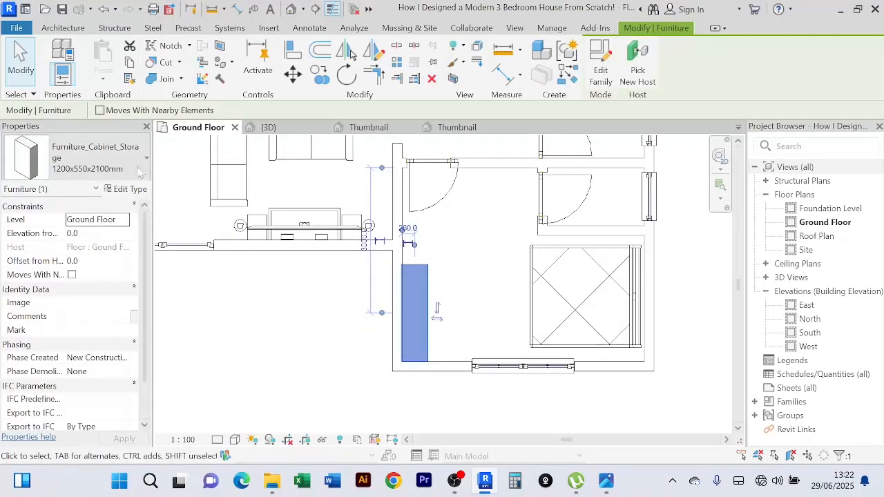
key(Escape)
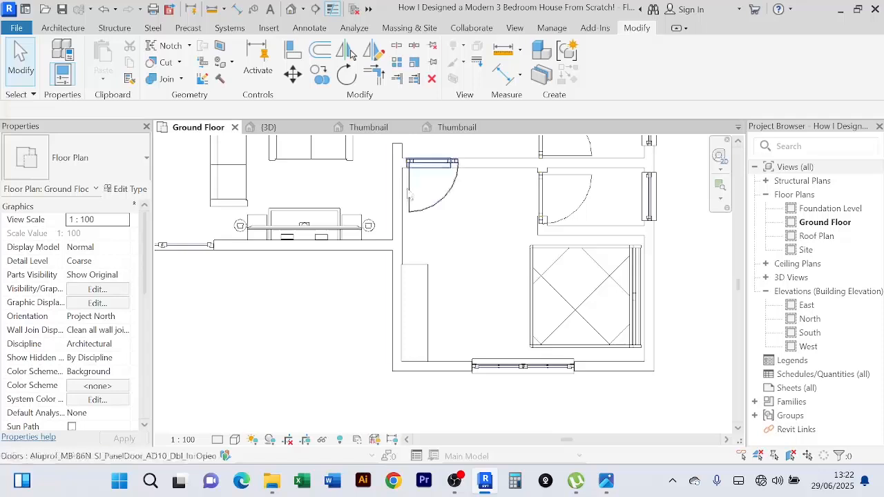
click(503, 50)
scroll(440, 177, up, 3)
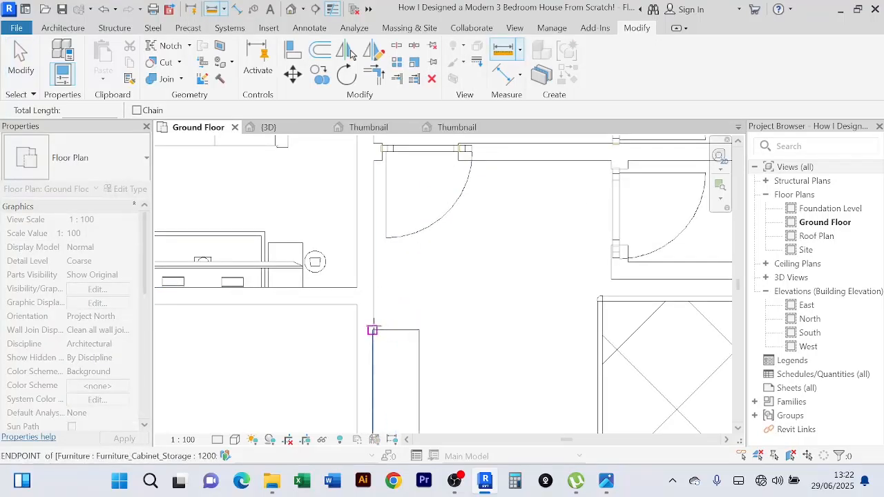
click(372, 329)
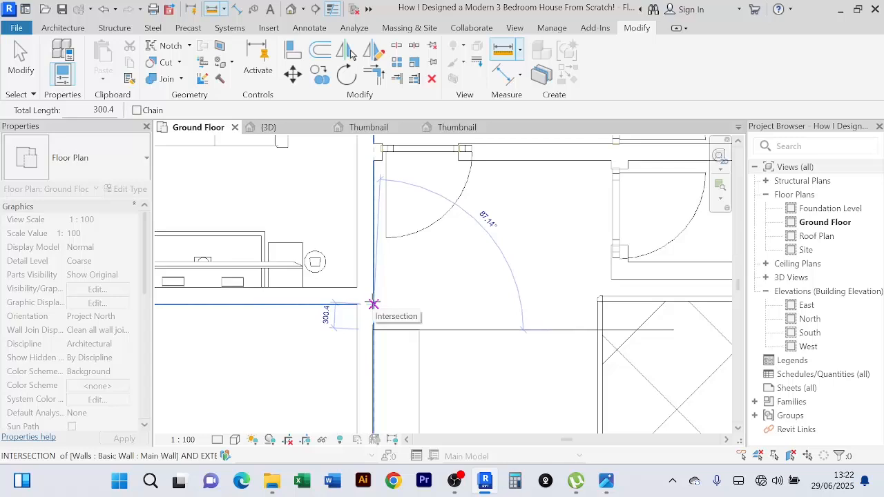
right_click(435, 202)
click(470, 210)
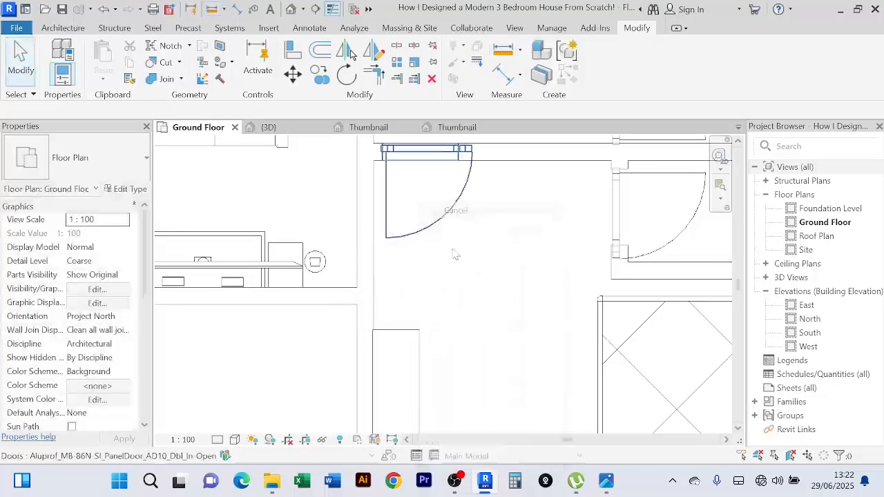
- Set the storage cabinet type's width to 2300 mm
click(409, 327)
click(126, 189)
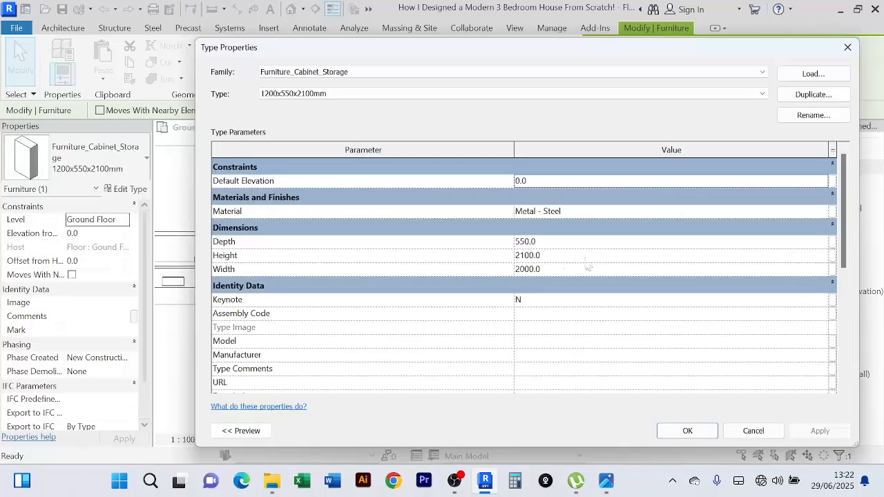
click(560, 271)
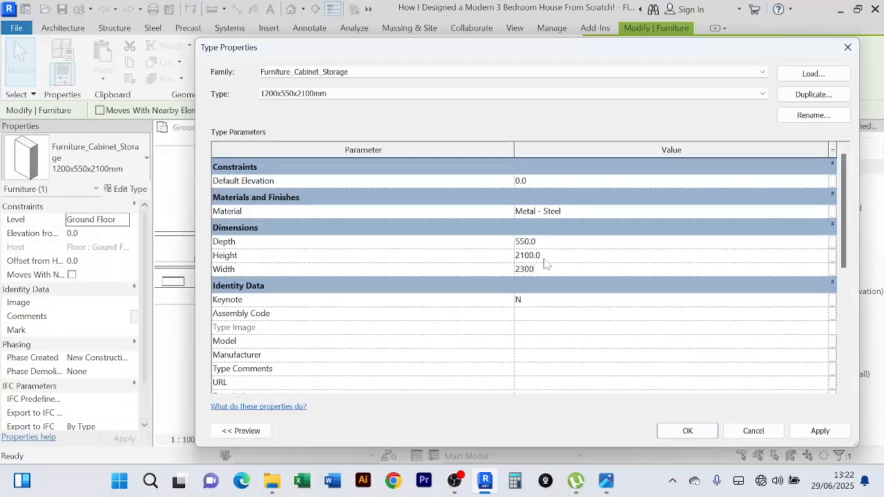
click(687, 431)
click(450, 297)
- Realign the widened storage cabinet's lower end with the inner face of the bedroom's bottom wall
scroll(449, 296, down, 2)
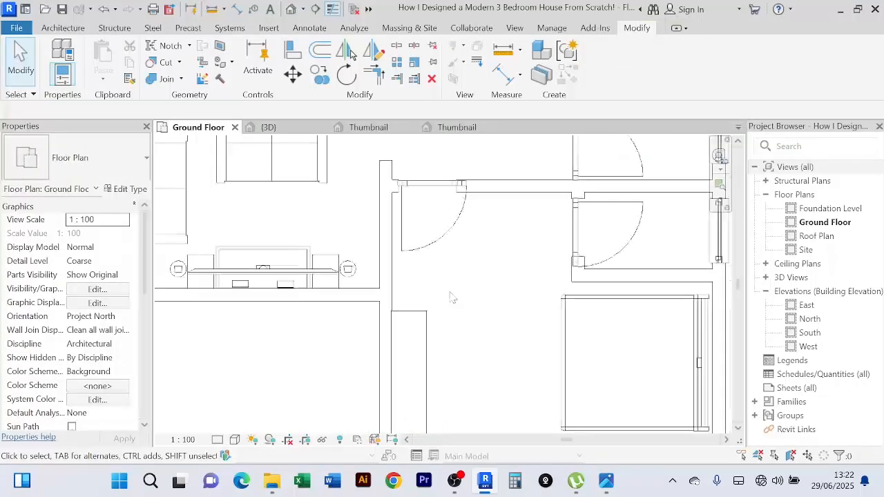
middle_drag(480, 286, 441, 273)
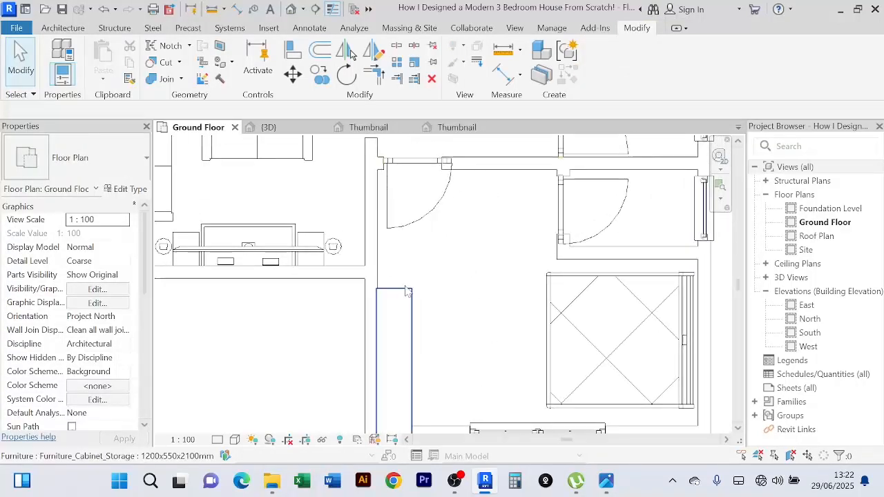
click(408, 304)
middle_drag(426, 356, 425, 241)
click(293, 51)
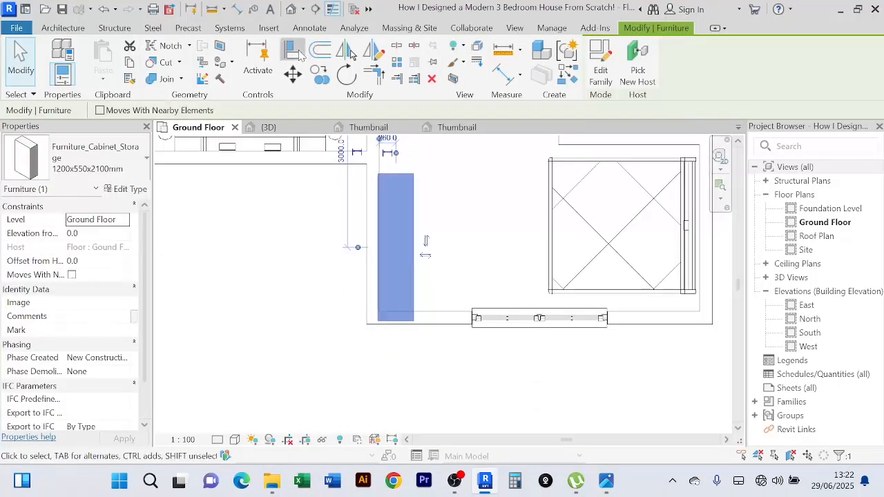
scroll(455, 277, up, 2)
click(436, 336)
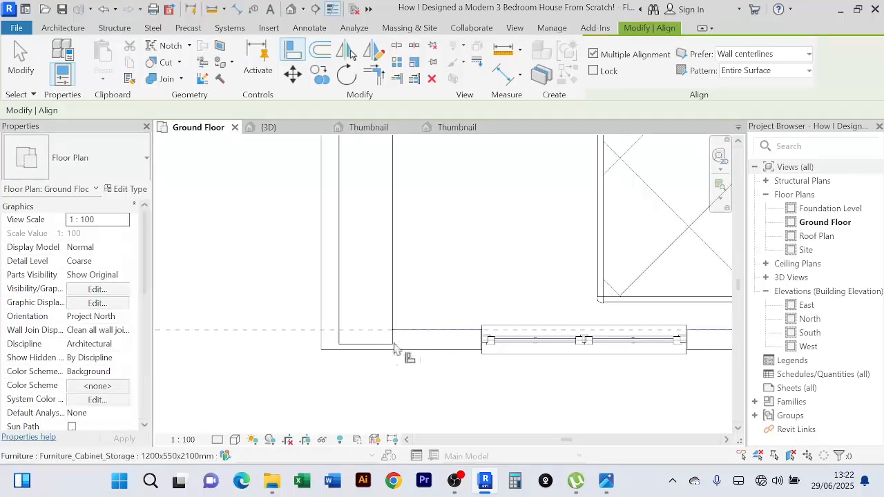
click(395, 354)
scroll(442, 269, down, 3)
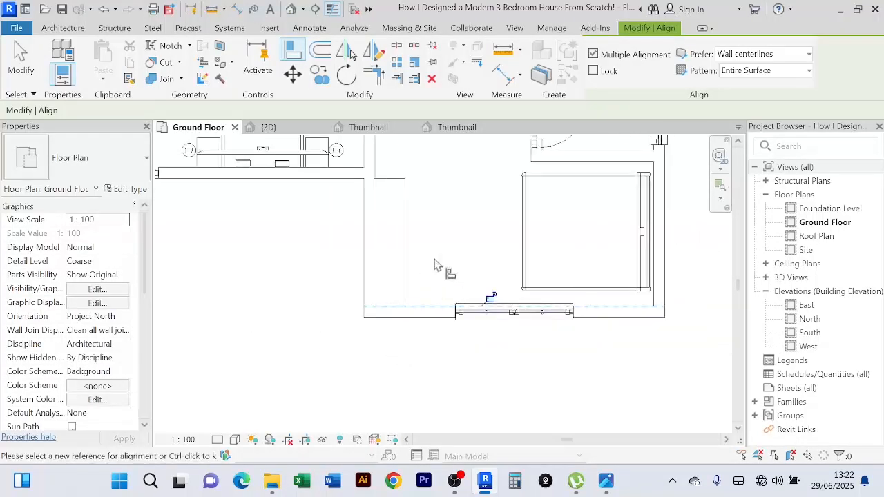
right_click(431, 263)
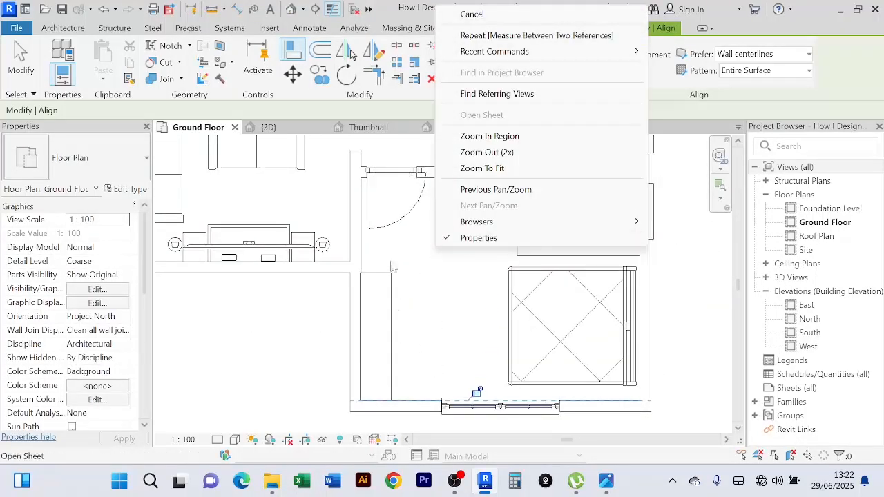
click(514, 15)
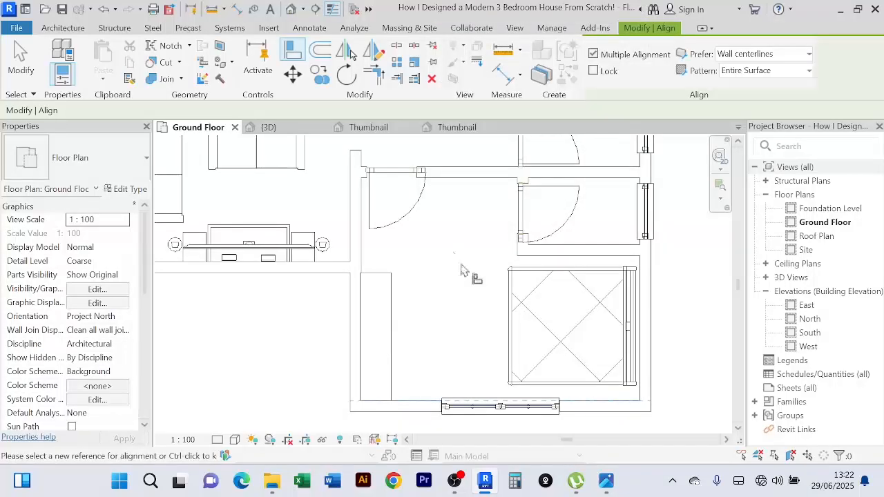
right_click(449, 253)
click(485, 13)
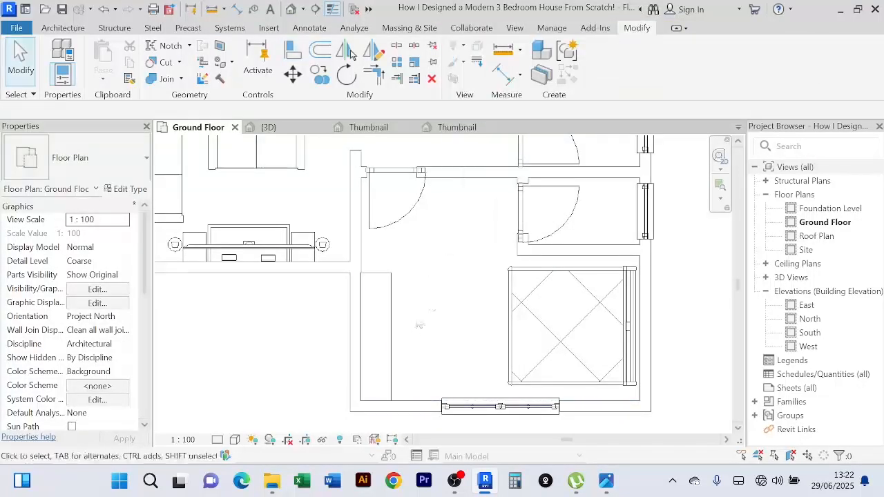
middle_drag(428, 297, 403, 281)
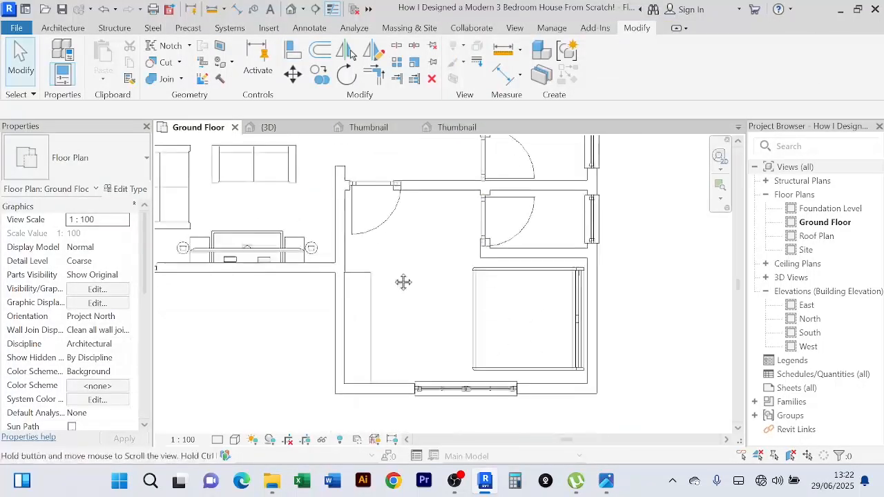
click(369, 331)
scroll(395, 308, up, 2)
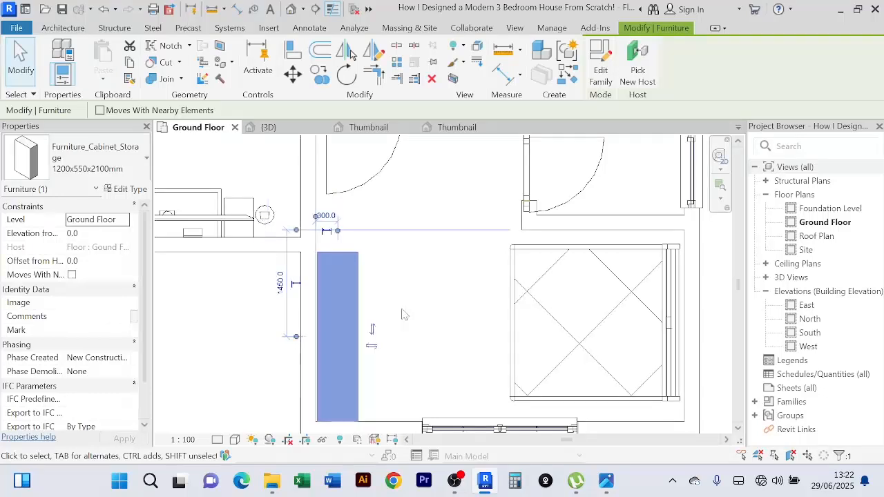
click(404, 313)
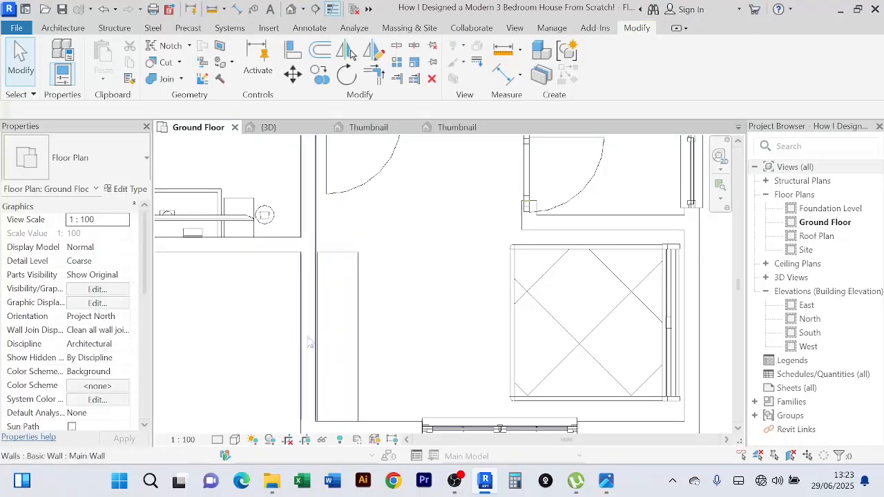
scroll(415, 302, down, 2)
middle_drag(414, 302, 413, 322)
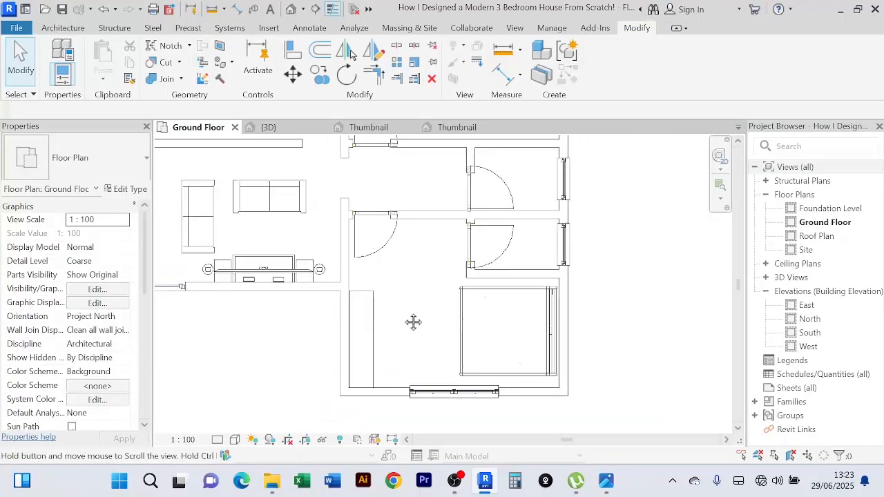
- Draw a 500 mm long Main Wall stub across the storage cabinet's upper end, in line with the living room wall
click(341, 336)
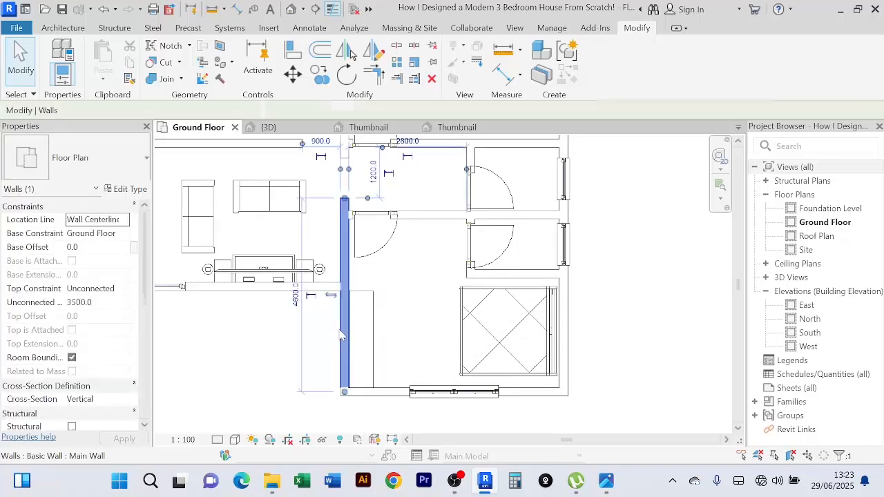
click(566, 73)
scroll(358, 276, up, 5)
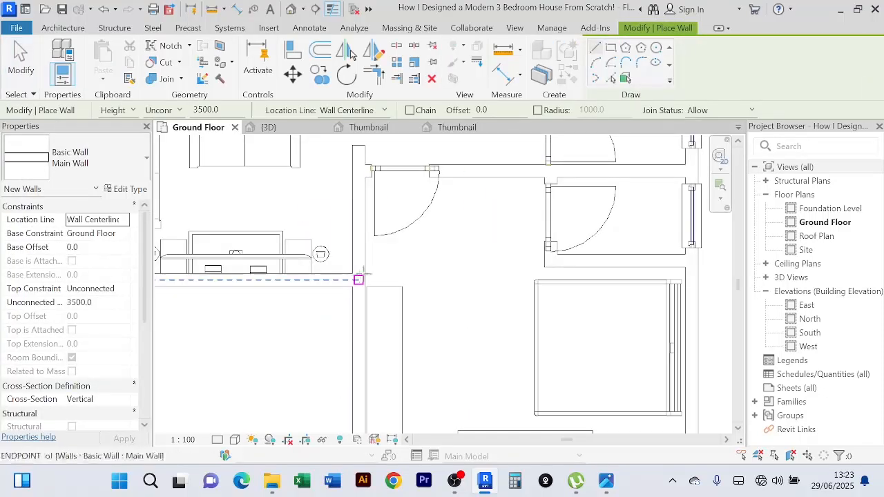
click(367, 289)
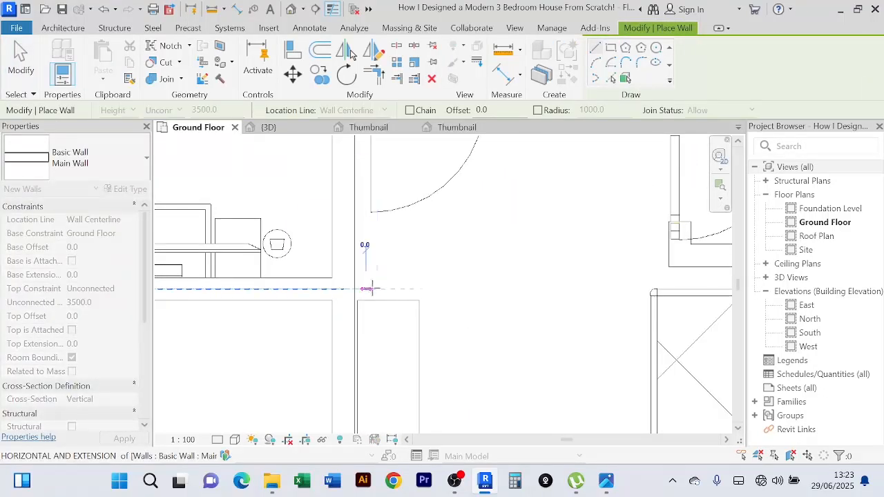
right_click(515, 195)
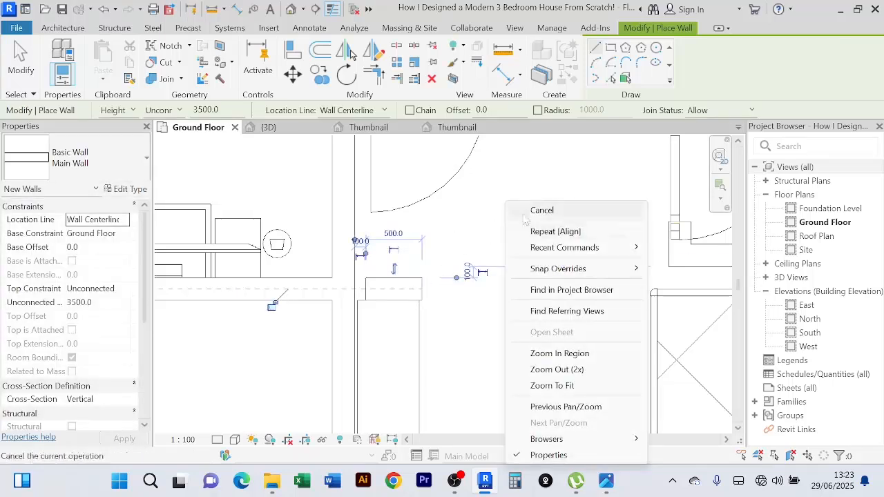
click(539, 200)
right_click(524, 194)
click(546, 199)
- Set the new wall stub's unconnected height to 1500 mm
click(421, 283)
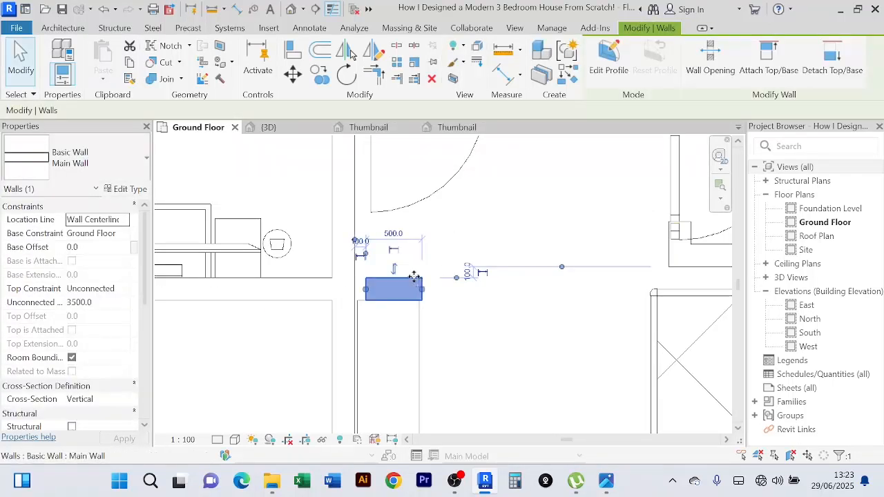
click(97, 302)
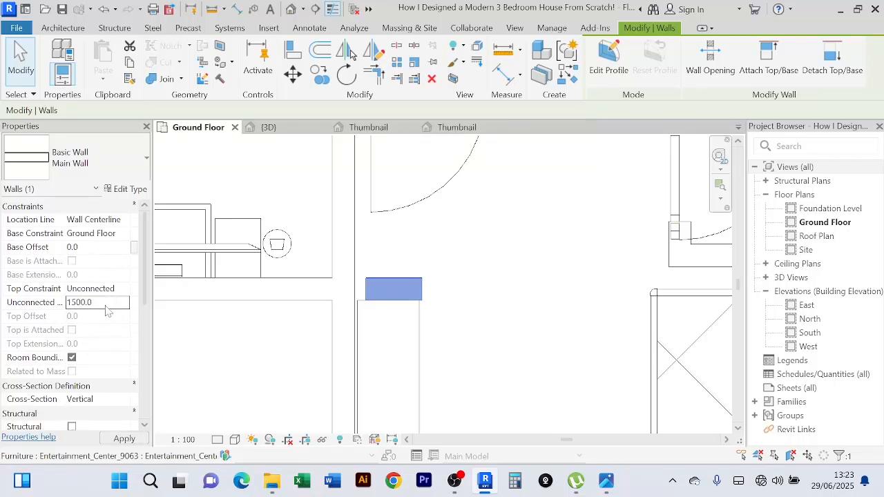
click(473, 326)
- Align the wall stub's left end with the inner face of the bedroom's left wall
scroll(374, 281, up, 1)
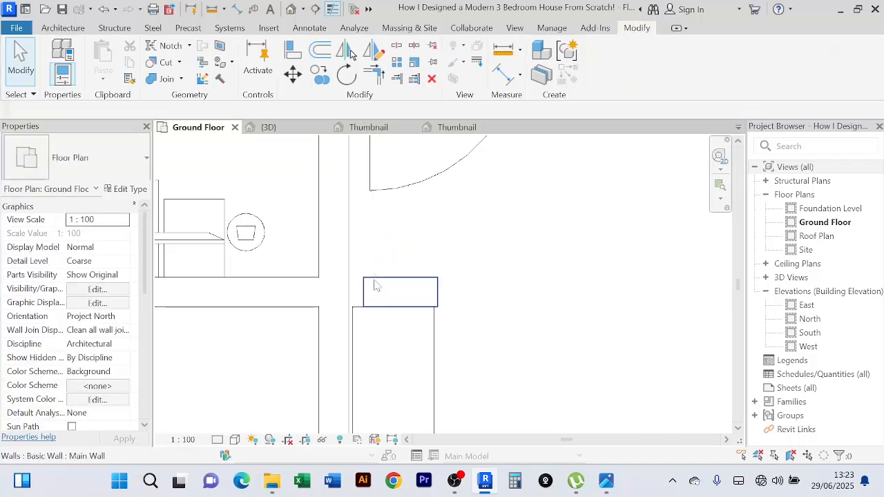
click(295, 51)
scroll(363, 290, up, 2)
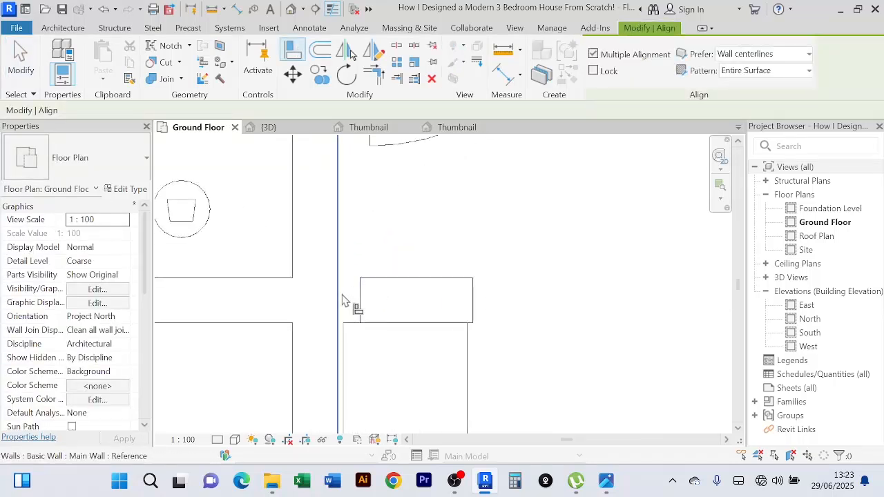
right_click(435, 225)
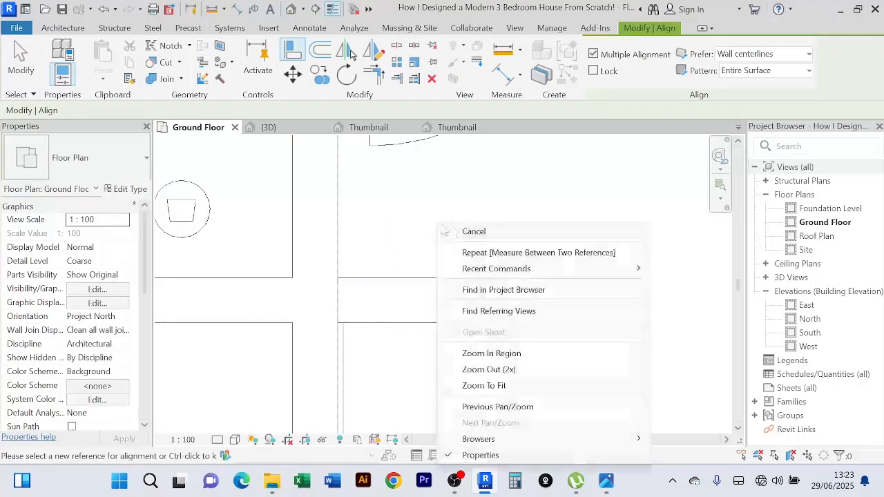
click(470, 234)
- Open the 3D view and check the type dimensions of the storage cabinet beside the new wall stub
scroll(491, 235, down, 2)
middle_drag(512, 253, 476, 202)
scroll(483, 215, down, 4)
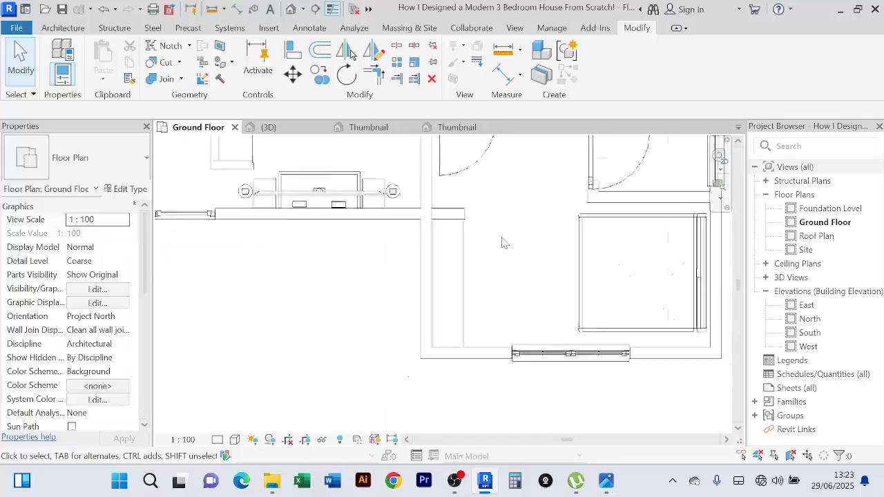
middle_drag(511, 248, 495, 293)
click(269, 127)
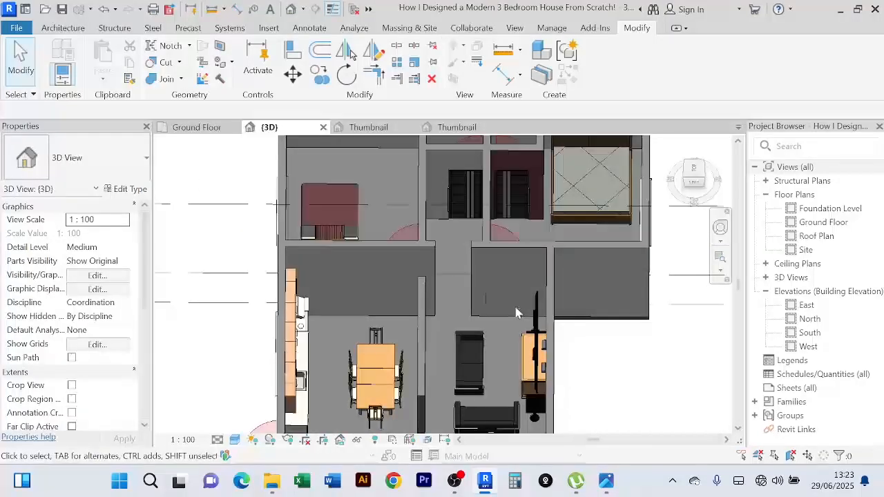
shift+middle_drag(452, 249, 373, 318)
scroll(242, 244, up, 3)
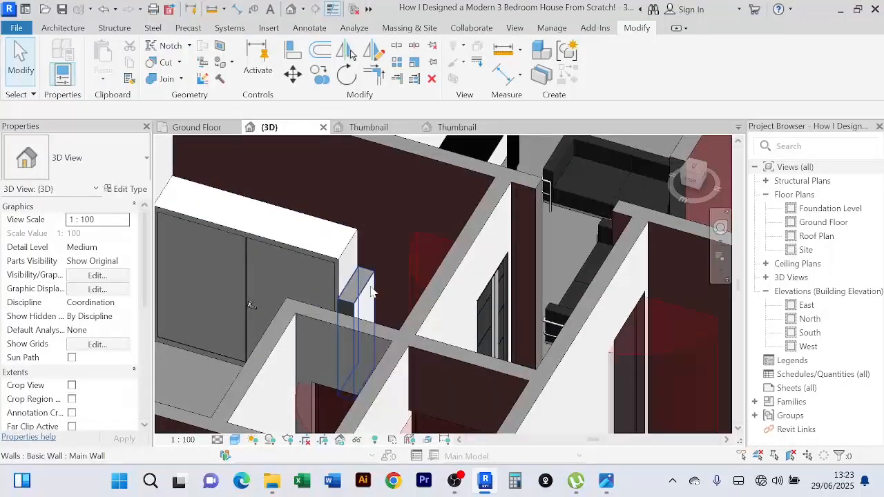
click(178, 276)
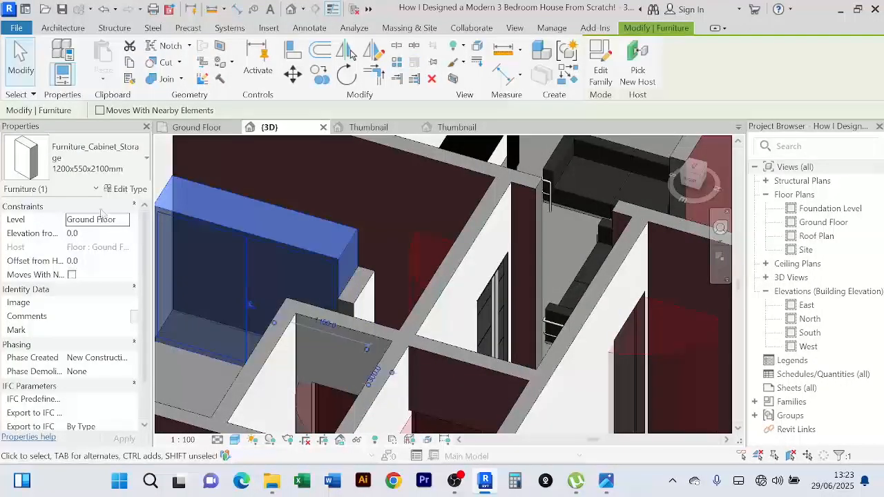
click(122, 189)
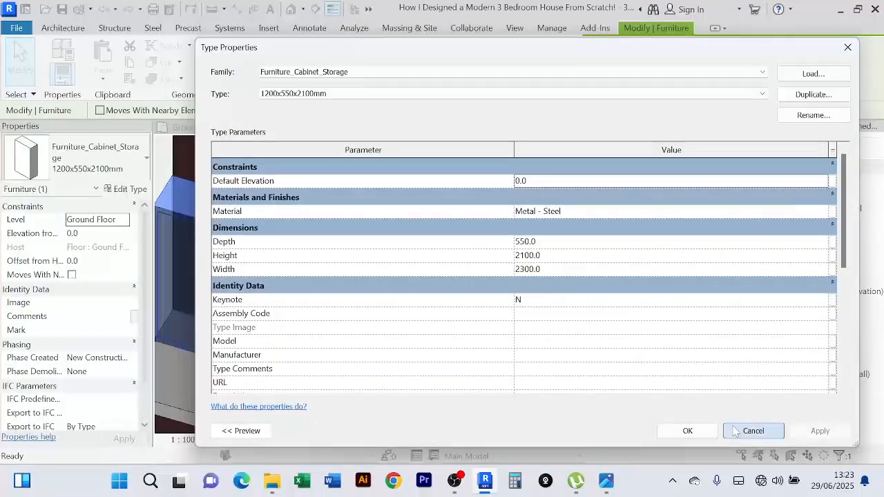
click(752, 431)
- Set the unconnected height of the wall stub beside the storage cabinet to 2200 mm
click(371, 287)
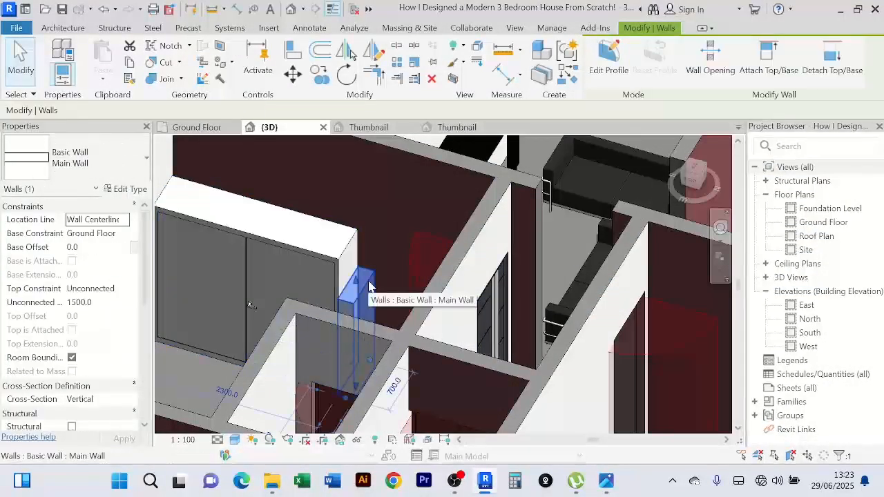
click(112, 306)
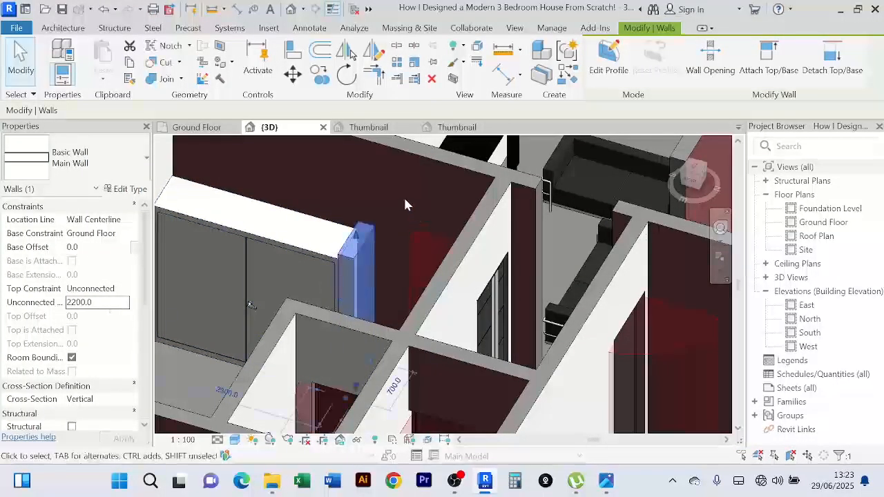
key(Escape)
- Examine the wall stub and cabinet in the 3D view, and review the bedroom layouts in the Ground Floor plan
shift+middle_drag(403, 193, 484, 300)
scroll(498, 290, up, 1)
shift+middle_drag(516, 272, 238, 254)
scroll(238, 254, down, 1)
scroll(314, 290, up, 3)
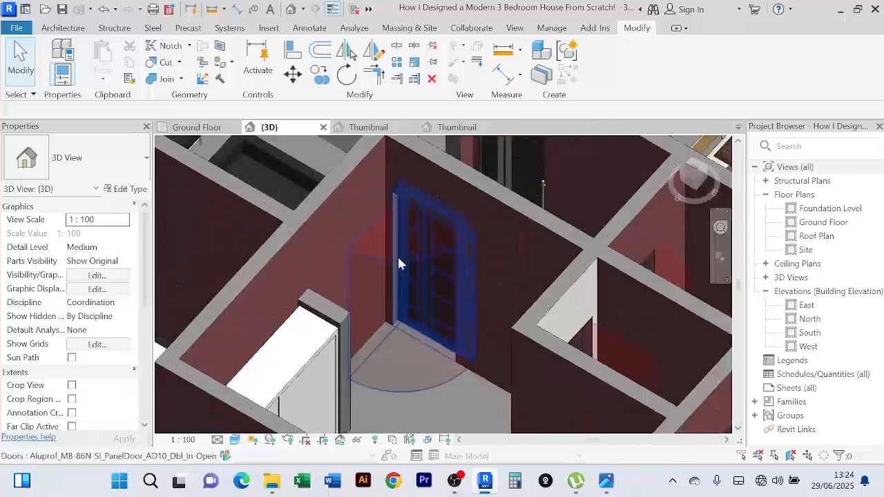
click(197, 128)
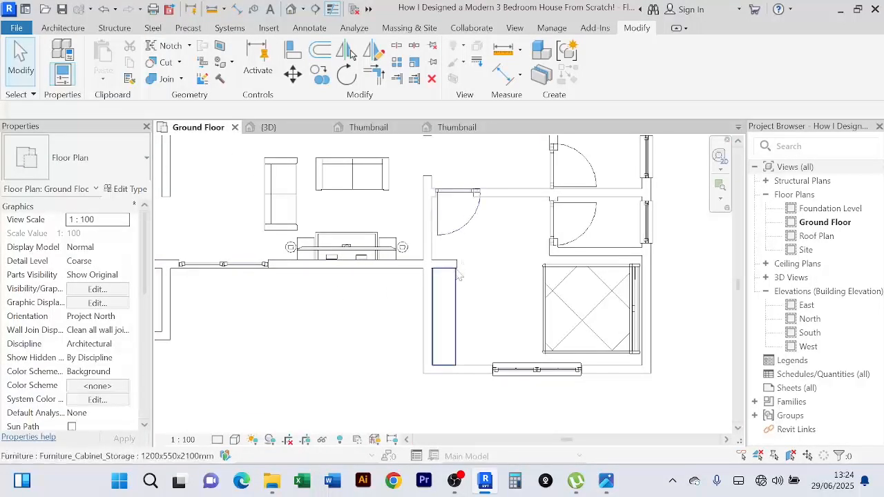
scroll(481, 279, up, 2)
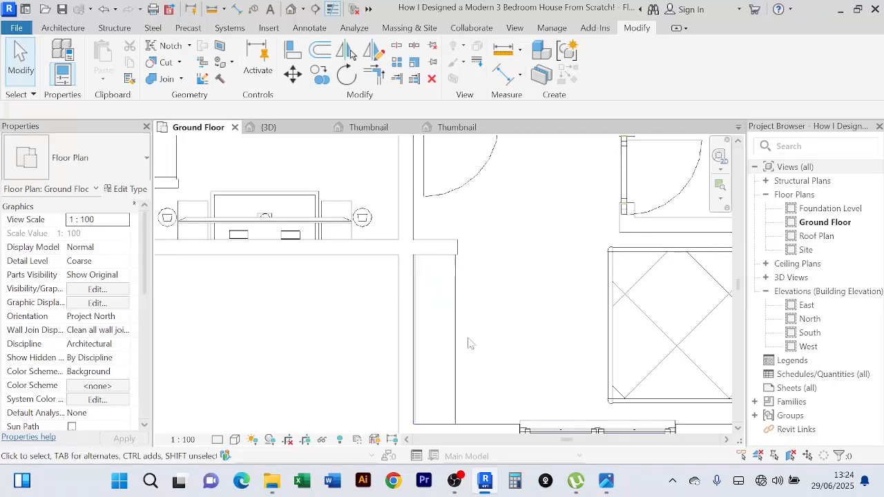
scroll(469, 301, down, 3)
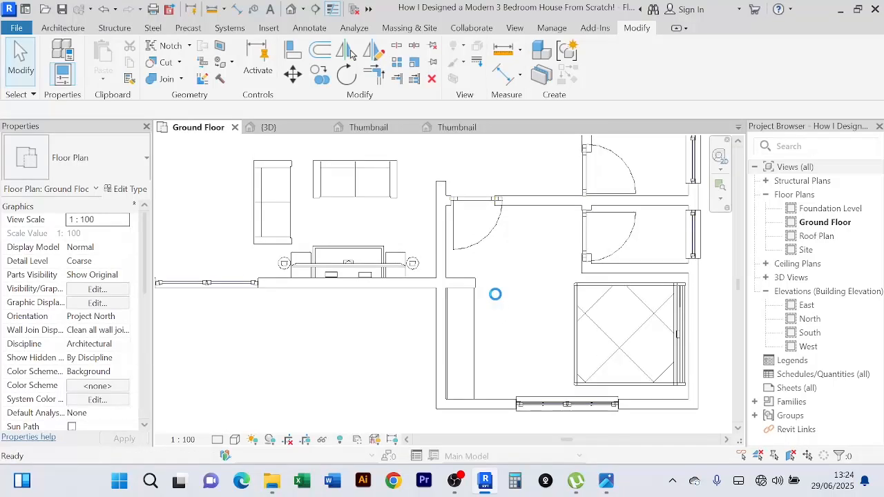
scroll(512, 316, down, 5)
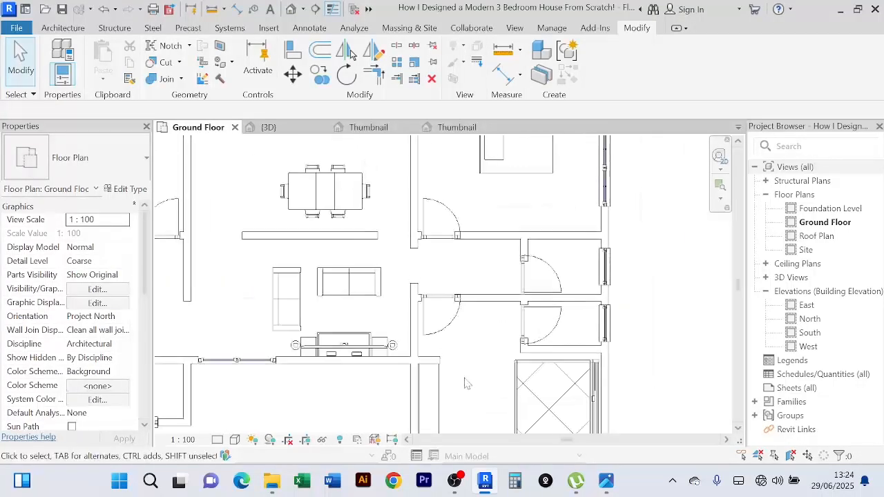
scroll(474, 411, down, 2)
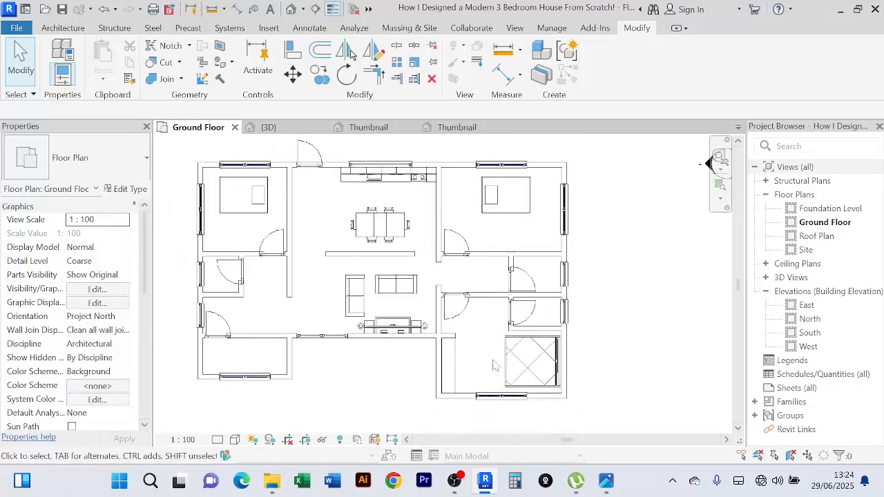
- Place two matching storage cabinets in the upper-right bedroom, one along its bottom wall and one rotated against its left wall
click(453, 379)
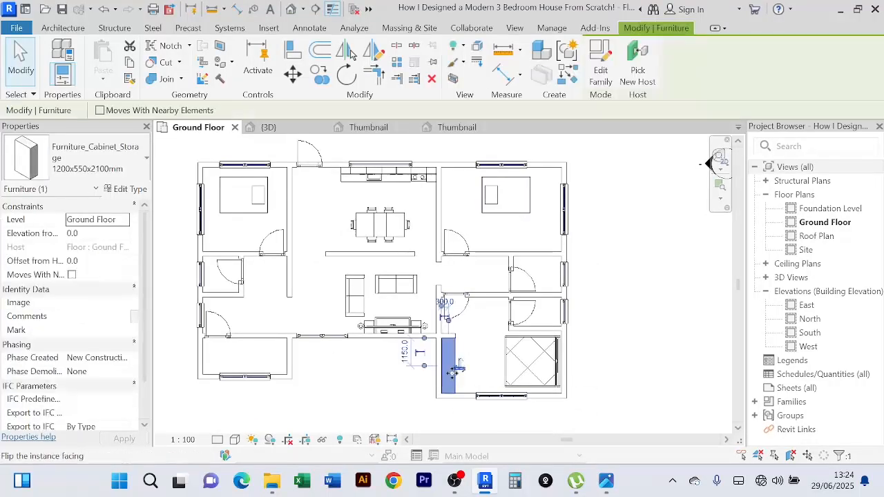
click(570, 76)
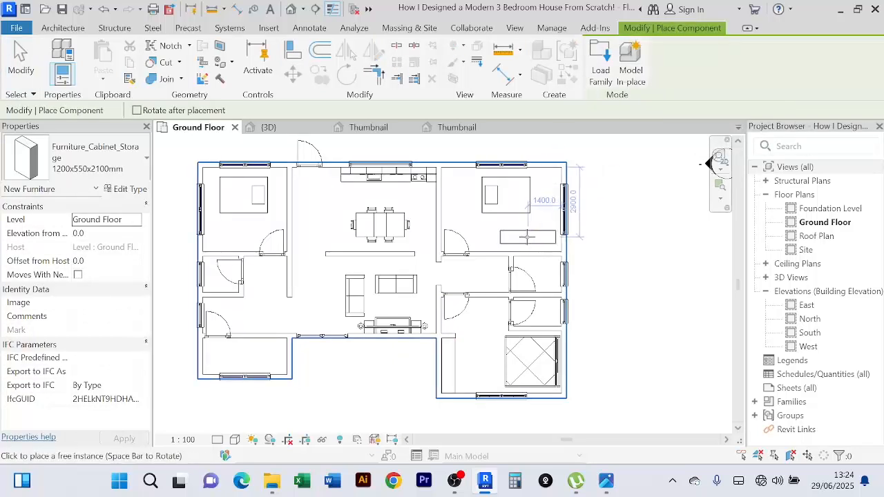
scroll(527, 236, up, 2)
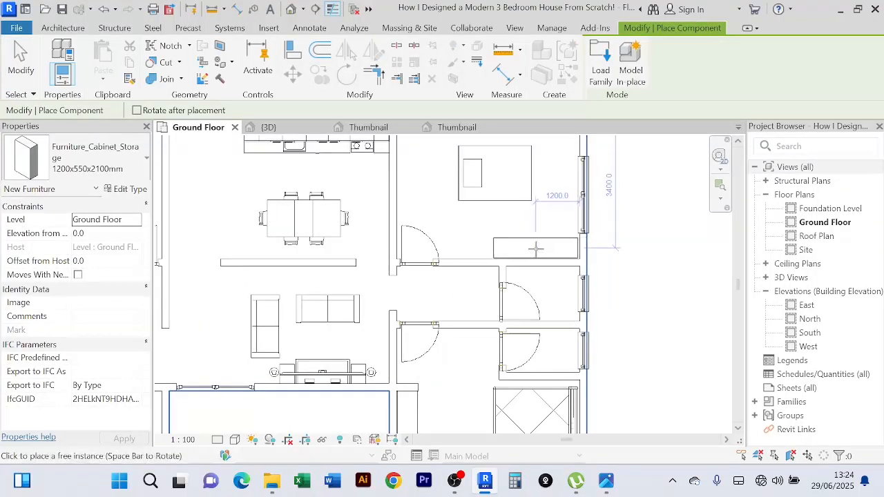
scroll(537, 249, up, 2)
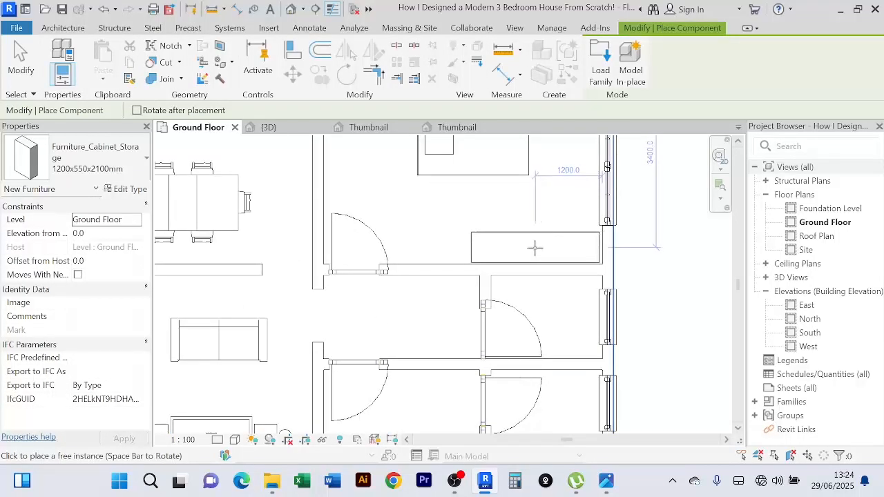
click(535, 247)
scroll(534, 248, down, 3)
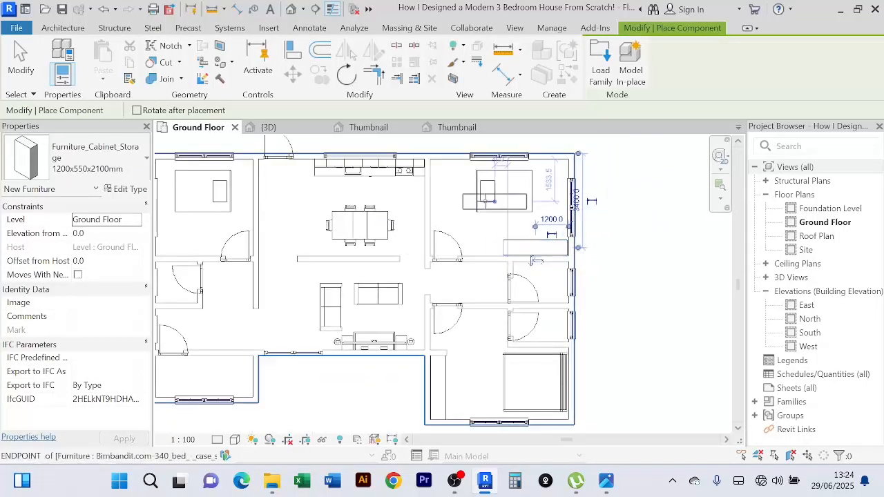
key(space)
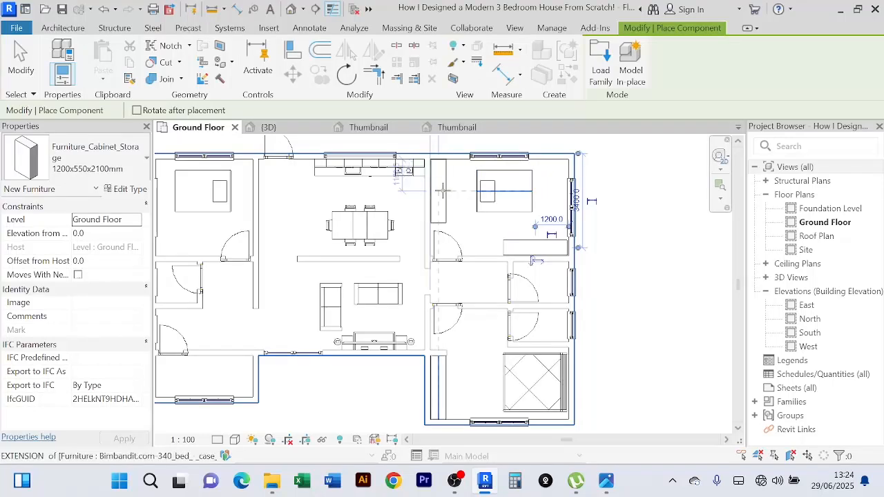
right_click(653, 176)
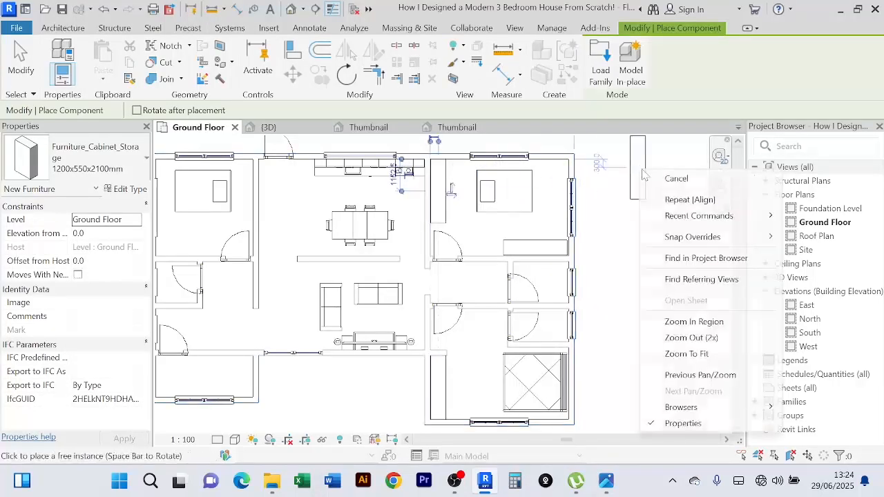
click(673, 179)
- Delete the storage cabinet along the upper-right bedroom's bottom wall
scroll(542, 243, up, 2)
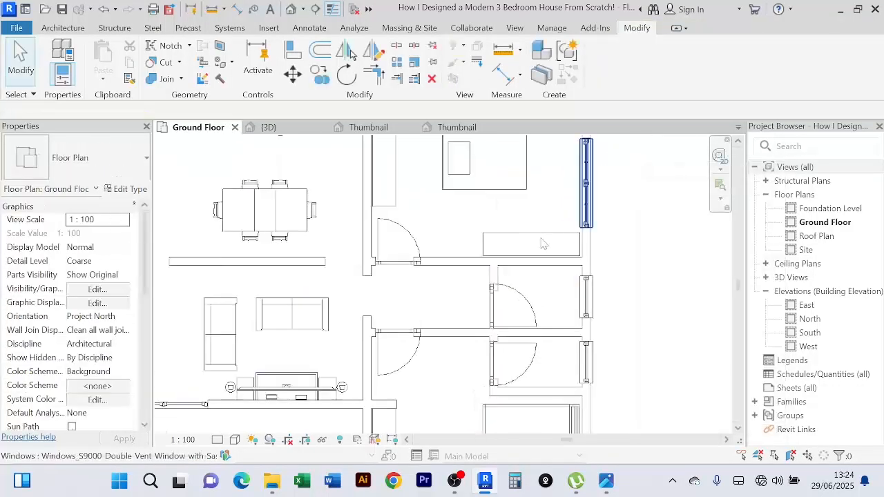
click(527, 240)
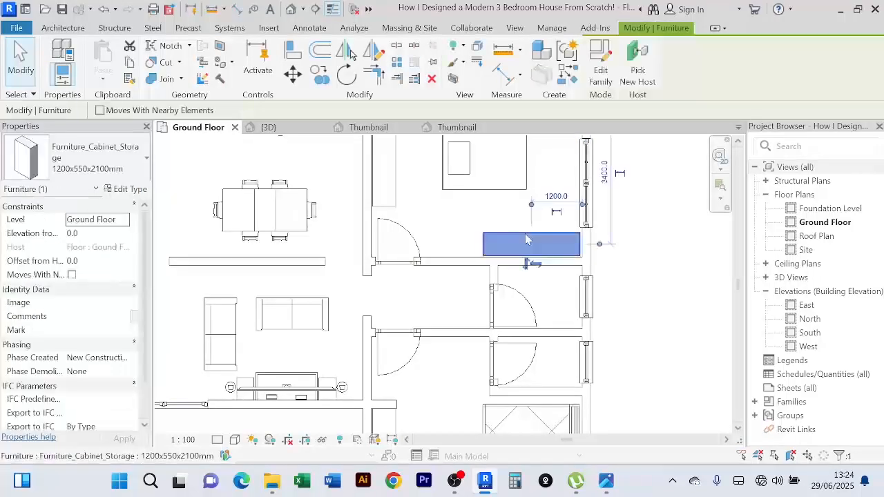
key(Delete)
- Duplicate the type of the cabinet on the upper-right bedroom's left wall as "Small Closet"
scroll(523, 271, down, 2)
middle_drag(523, 271, 487, 351)
scroll(414, 299, up, 2)
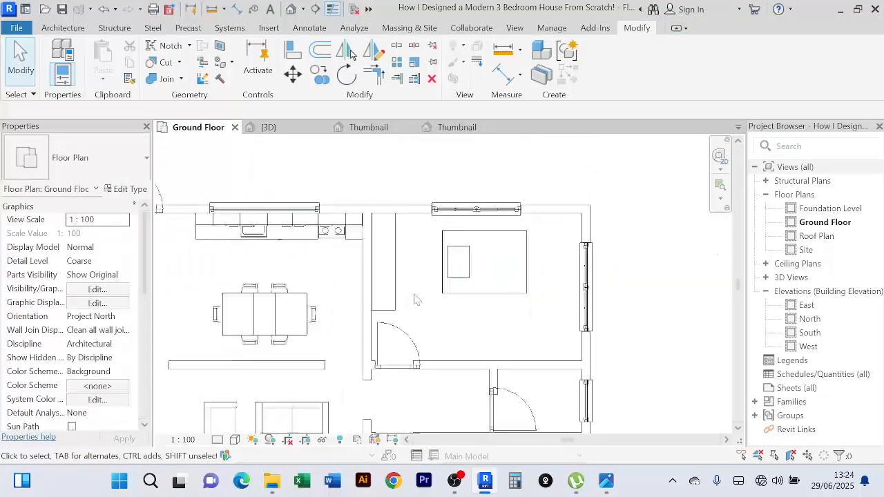
click(403, 299)
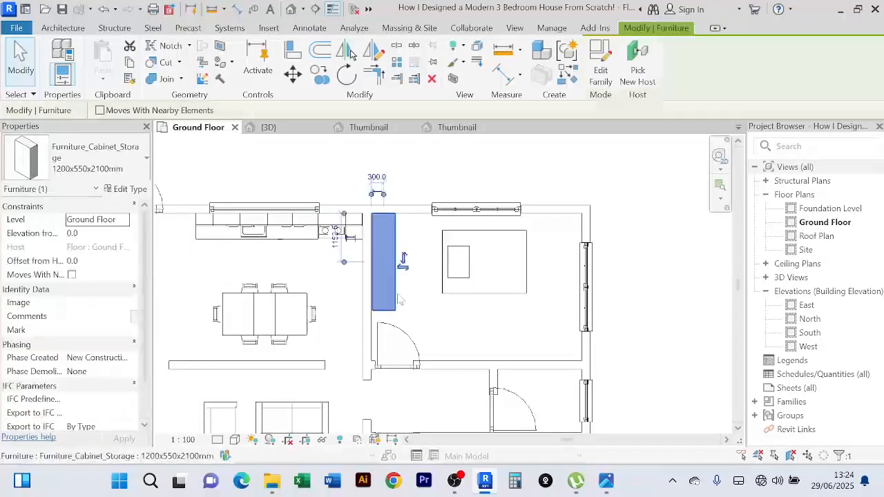
click(129, 190)
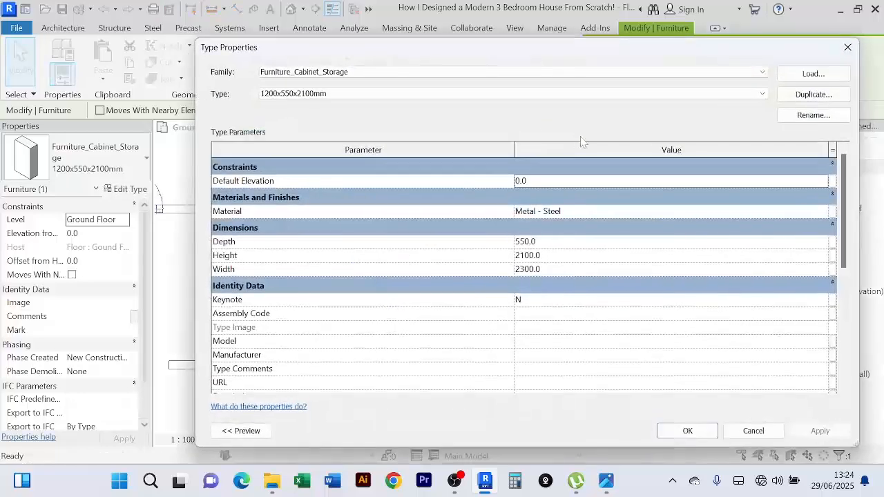
click(826, 97)
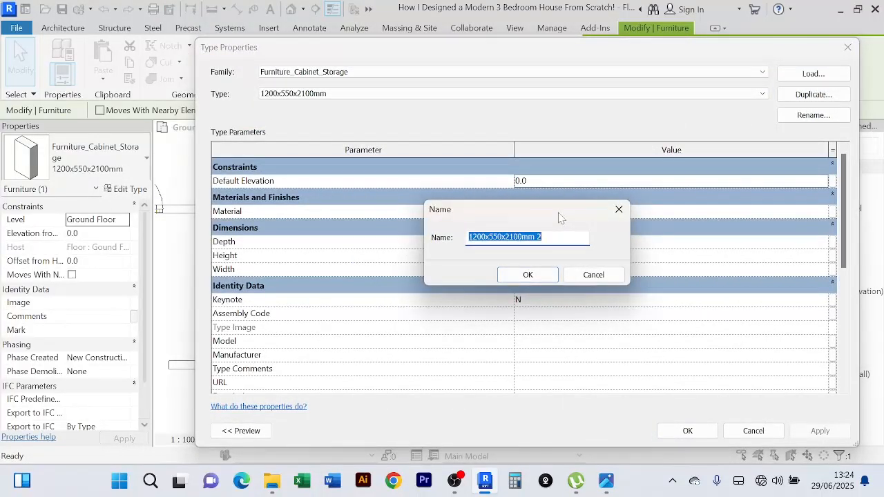
text(Small Closet)
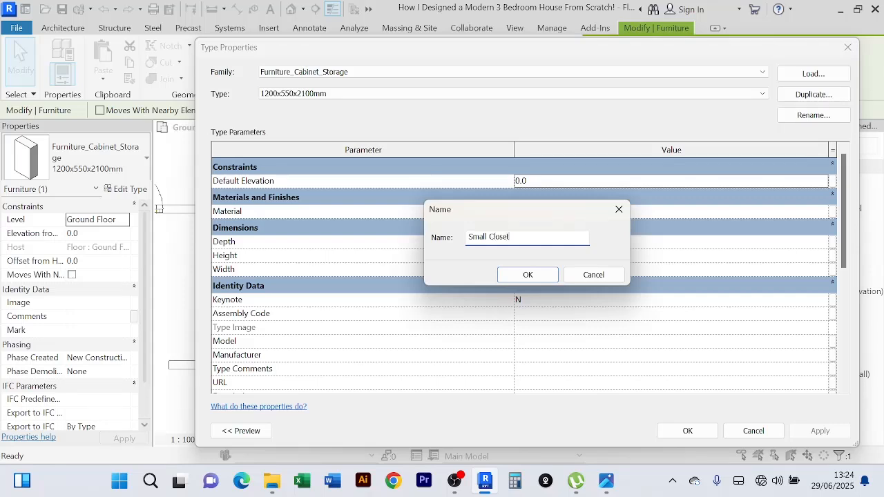
click(537, 277)
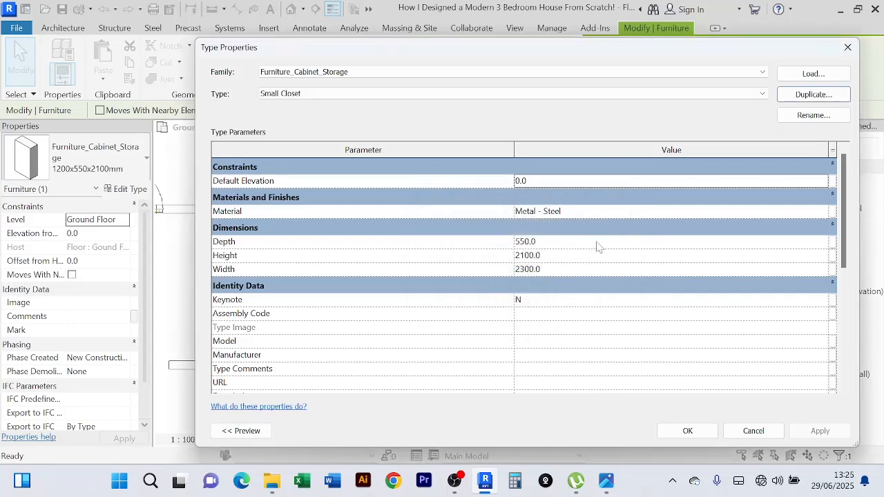
- Set the Small Closet type's width to 1800 mm and apply it
click(567, 273)
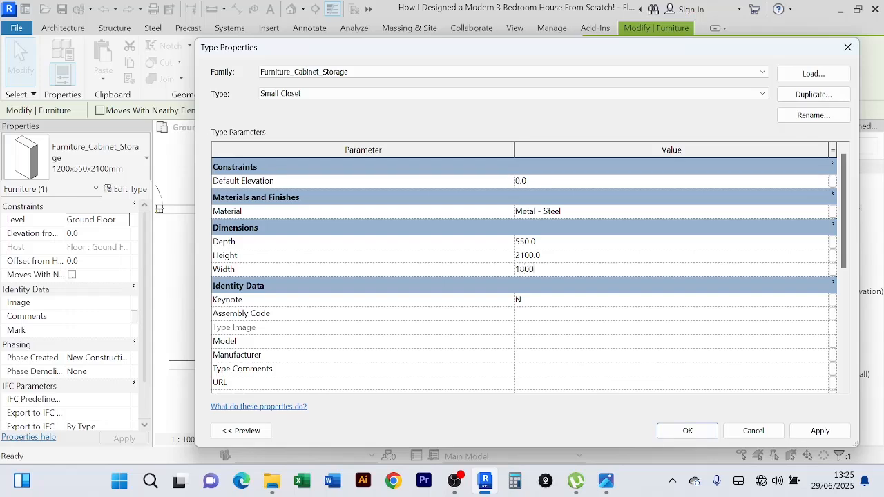
click(810, 430)
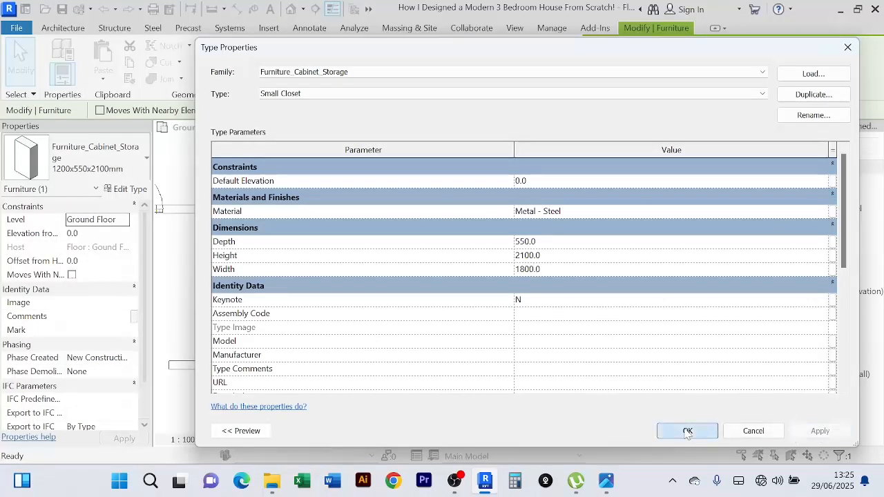
click(685, 430)
click(427, 311)
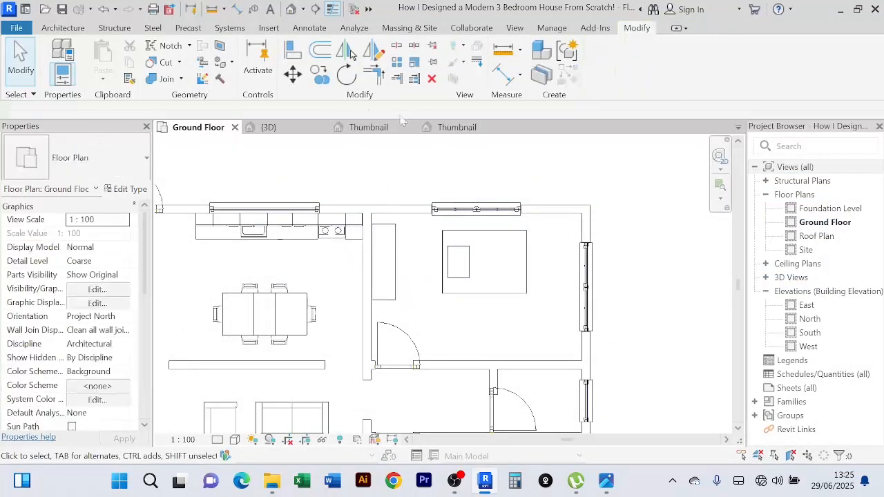
- Align the Small Closet's upper end with the inner face of the upper-right bedroom's top wall
click(290, 52)
scroll(373, 225, up, 2)
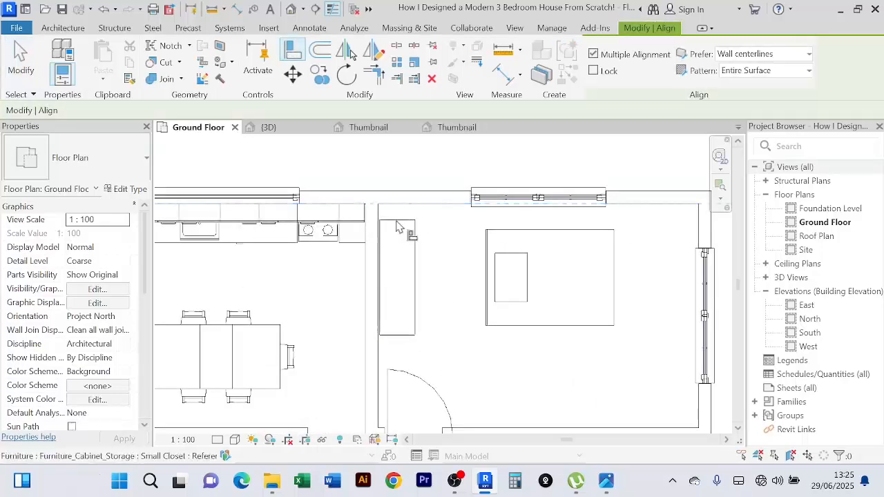
scroll(400, 184, down, 2)
right_click(405, 172)
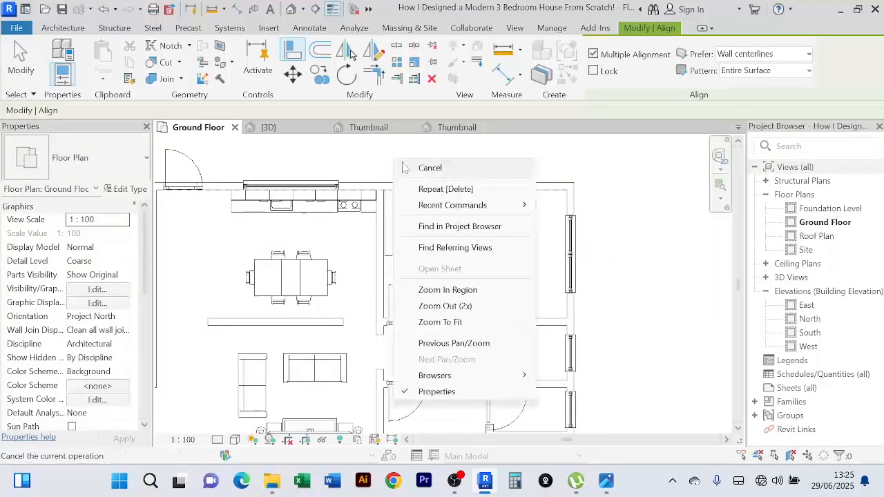
click(406, 173)
- Draw a 600 mm long Main Wall stub just below the Small Closet, extending from the upper-right bedroom's left wall
scroll(432, 262, down, 2)
middle_drag(432, 262, 419, 219)
scroll(414, 342, up, 3)
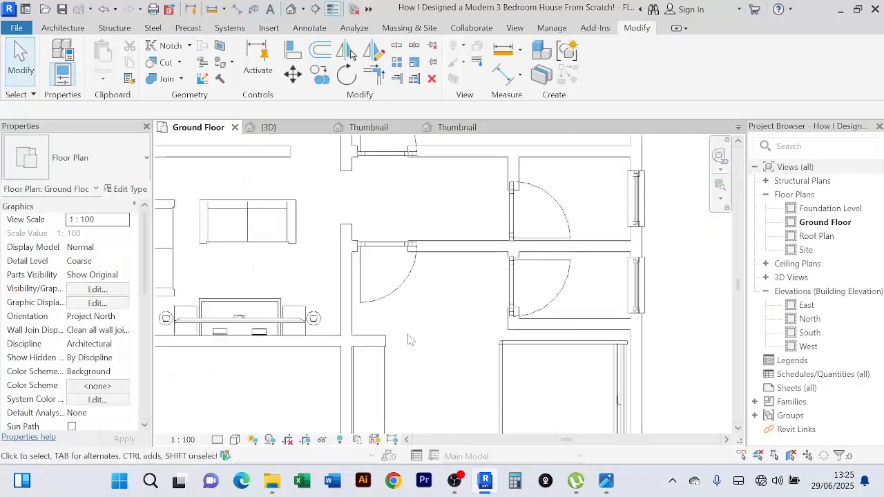
click(369, 340)
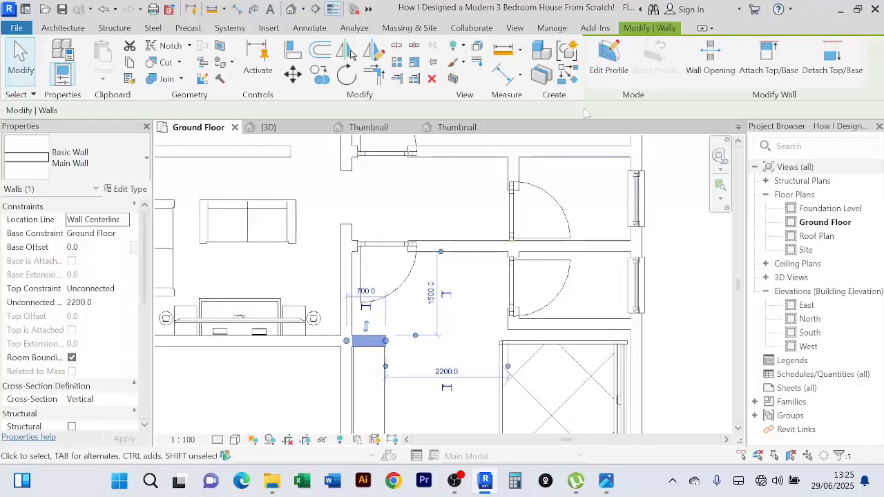
click(566, 54)
middle_drag(395, 218, 375, 432)
scroll(355, 286, up, 2)
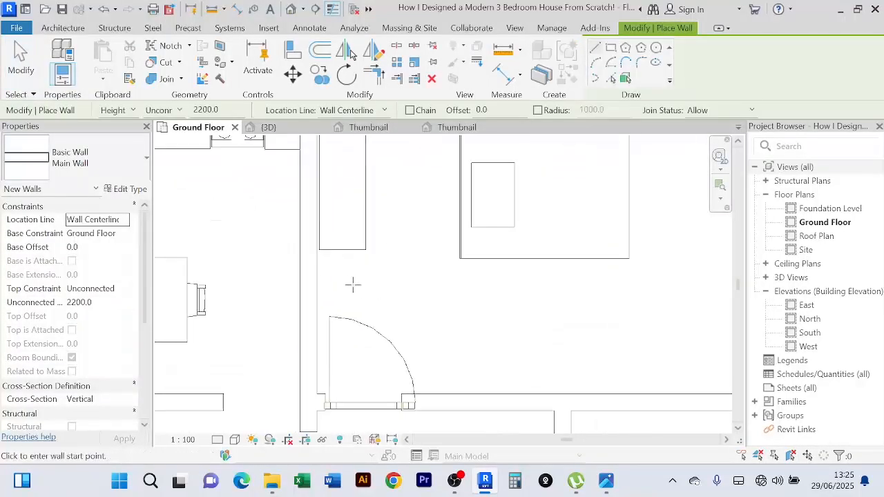
click(320, 264)
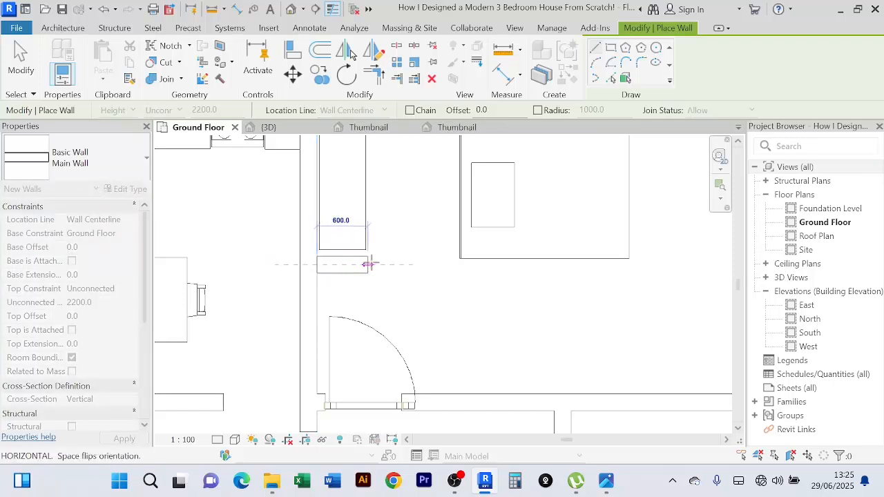
click(368, 265)
right_click(413, 199)
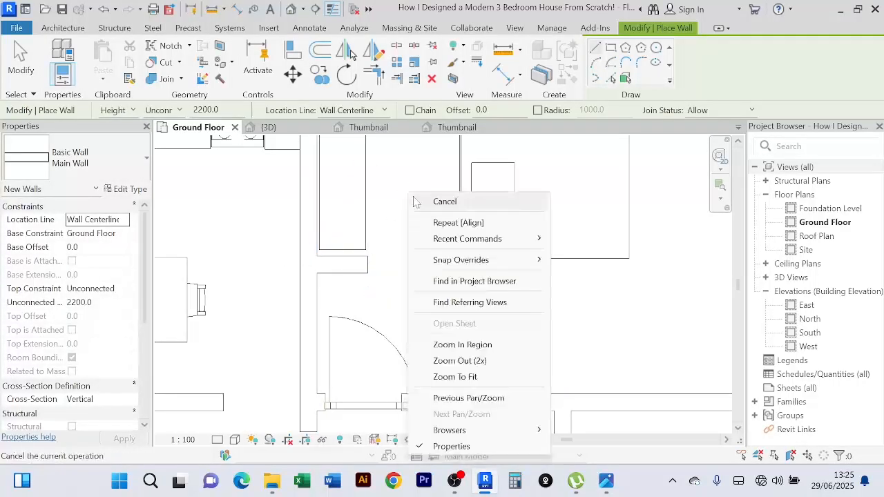
click(416, 201)
scroll(367, 331, down, 2)
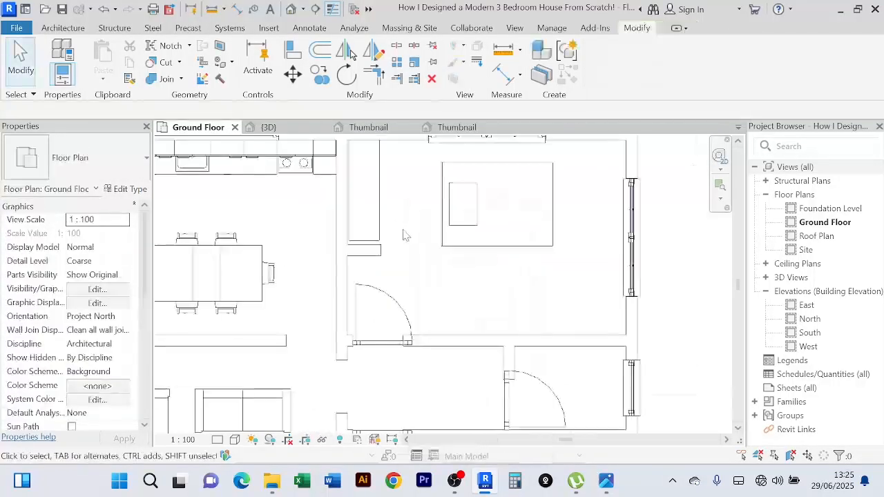
- Align the upper face of the upper-right bedroom's wall stub with the Small Closet's lower end
click(294, 53)
scroll(390, 324, up, 2)
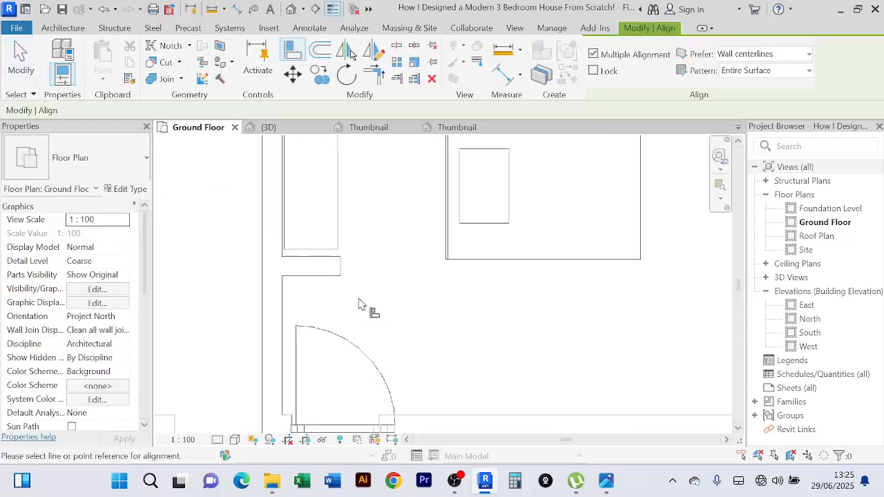
click(333, 251)
scroll(333, 253, up, 2)
click(336, 265)
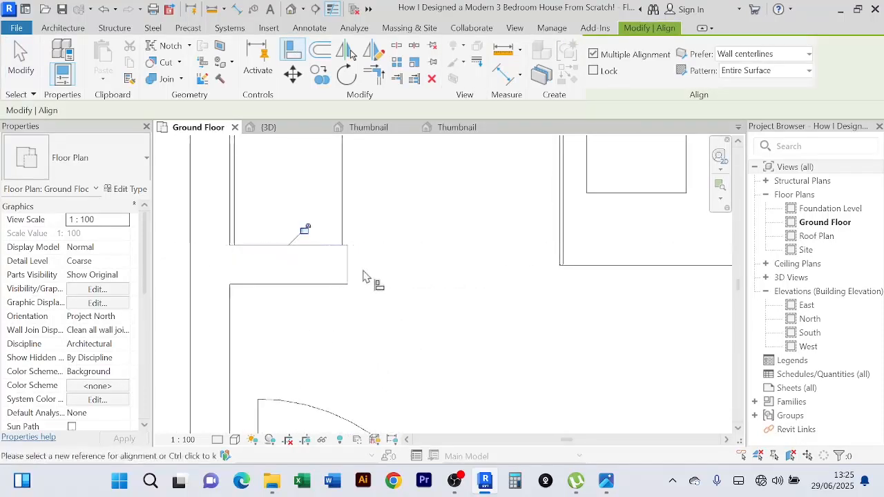
scroll(370, 275, down, 2)
right_click(420, 186)
click(434, 192)
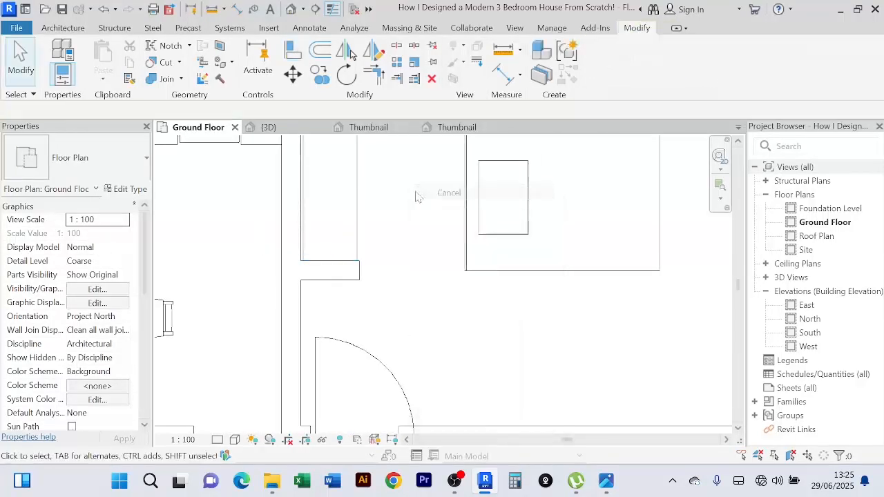
scroll(442, 276, down, 2)
scroll(511, 290, down, 2)
scroll(593, 282, up, 1)
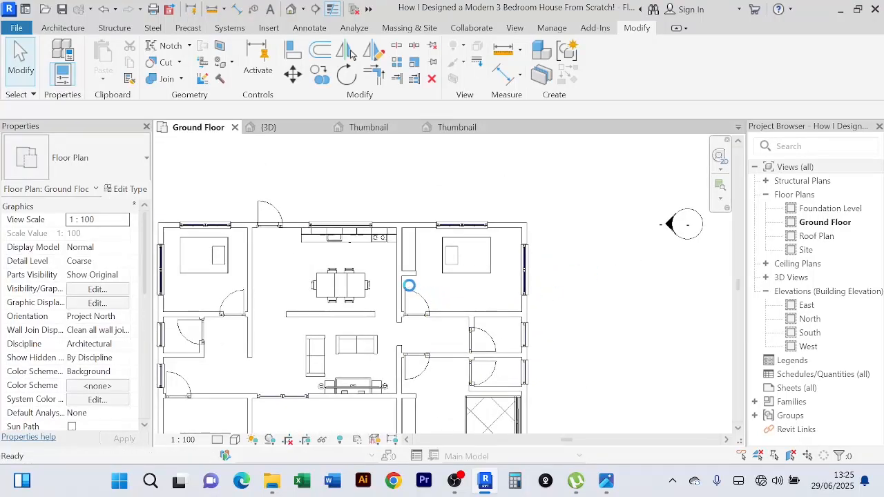
scroll(412, 291, up, 2)
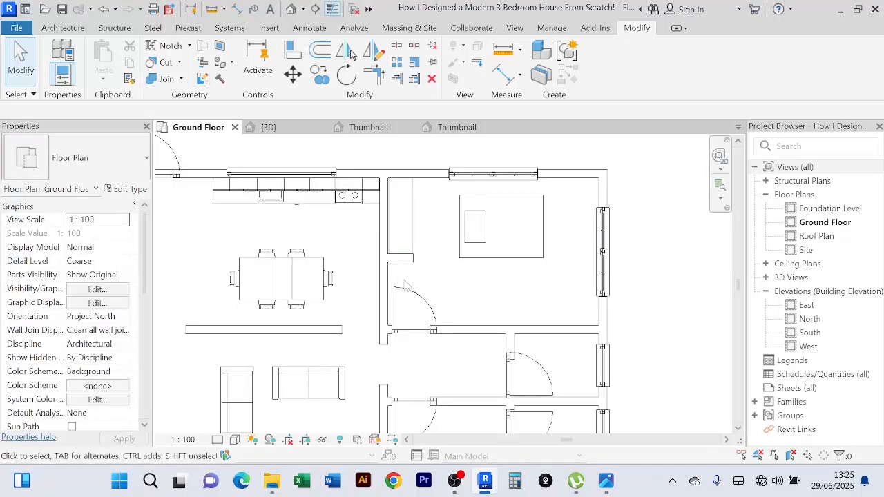
scroll(456, 292, down, 2)
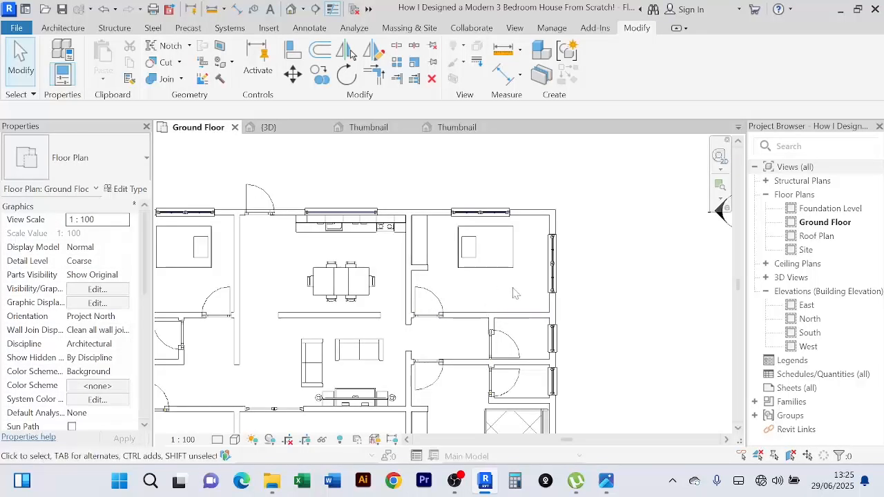
- Place a rotated Small Closet beside the upper-left bedroom's right wall, with its upper end against the top wall
scroll(506, 294, down, 2)
middle_drag(506, 294, 527, 276)
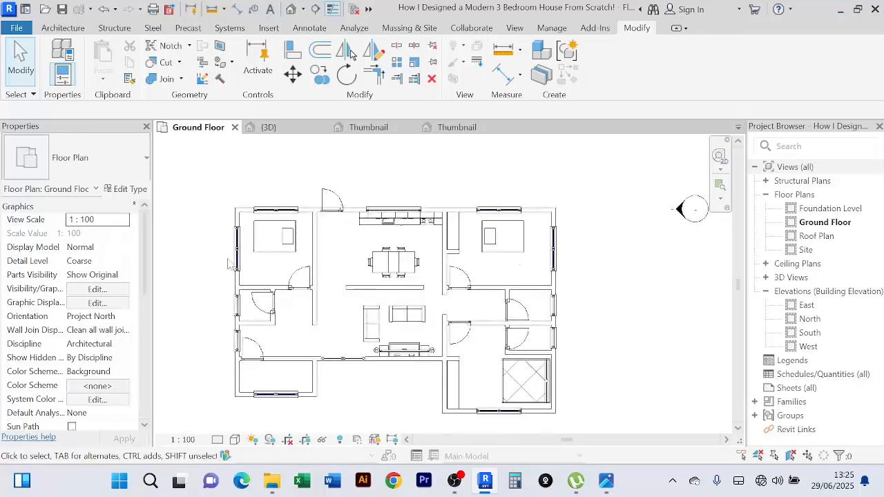
scroll(303, 262, up, 2)
scroll(305, 252, up, 1)
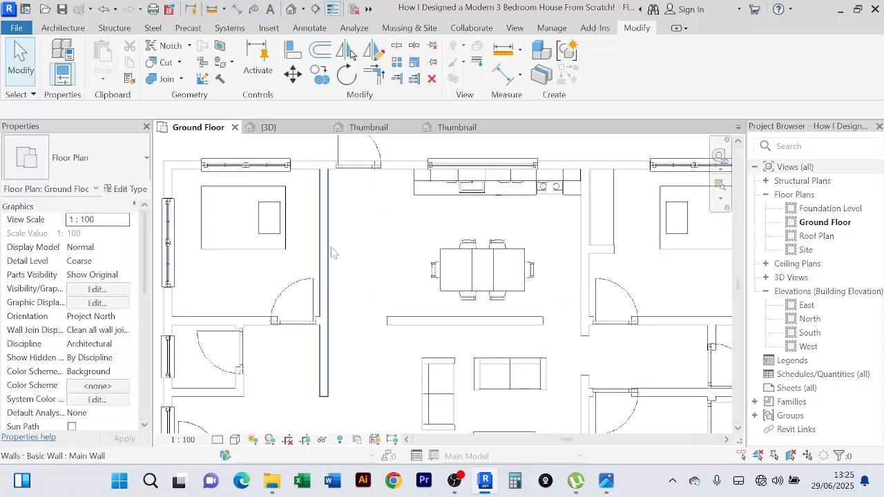
click(617, 219)
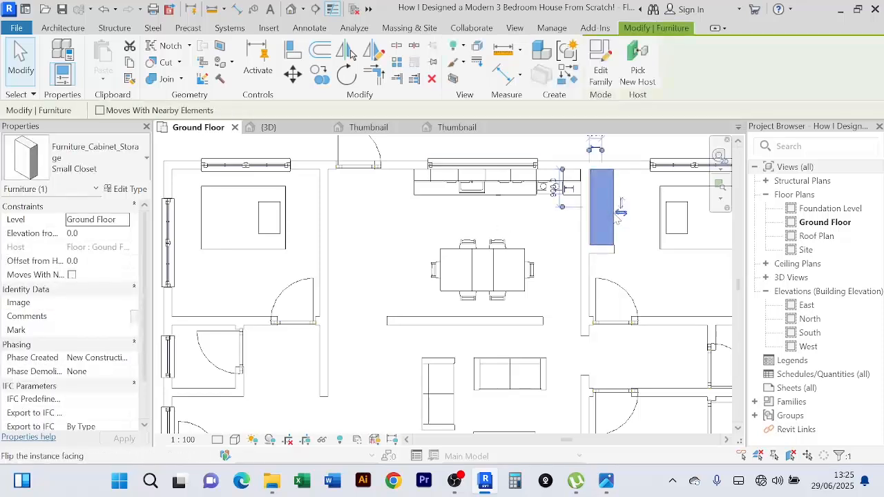
click(566, 74)
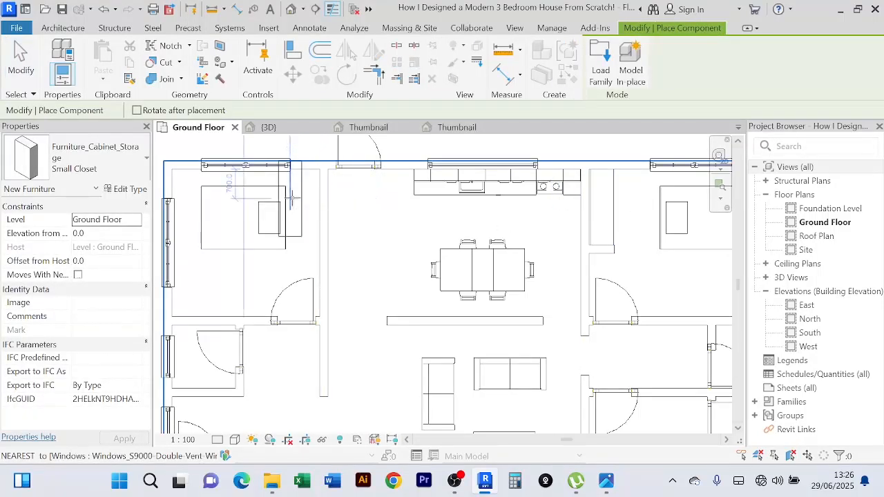
key(space)
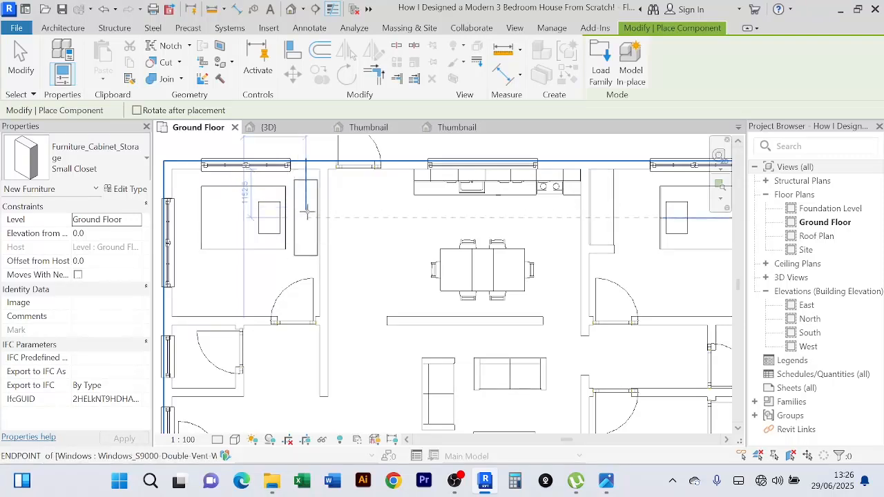
click(306, 207)
right_click(390, 206)
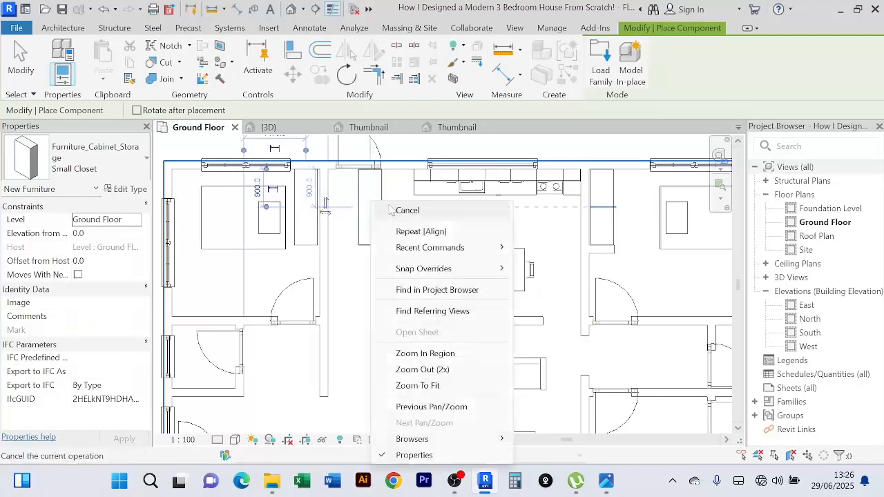
click(408, 211)
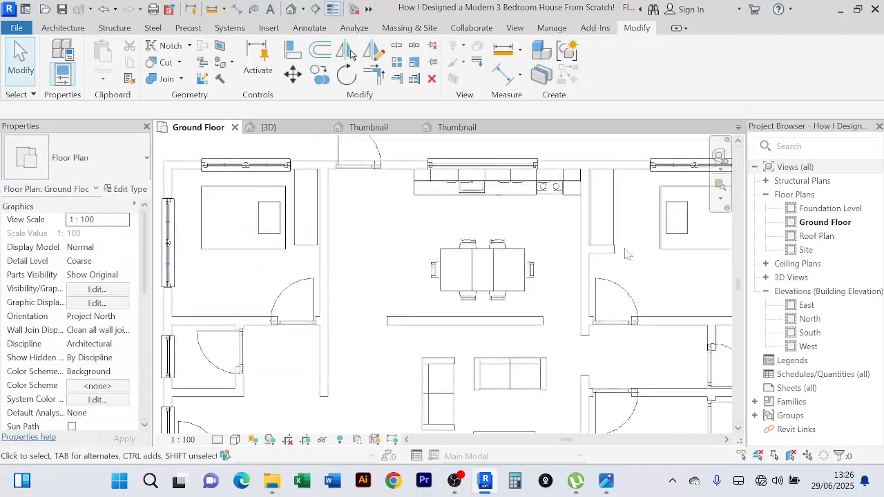
- Draw a 600 mm long horizontal Main Wall stub at the lower end of the upper-left bedroom's closet
click(600, 250)
click(572, 82)
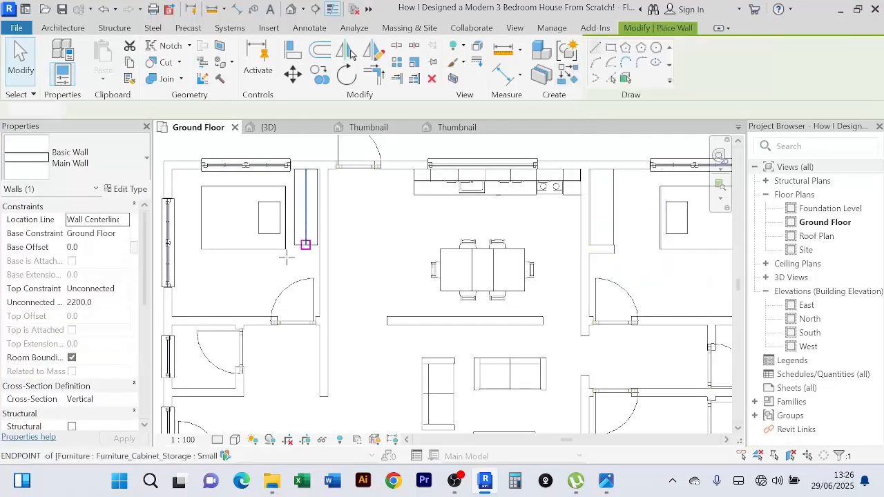
scroll(263, 279, up, 1)
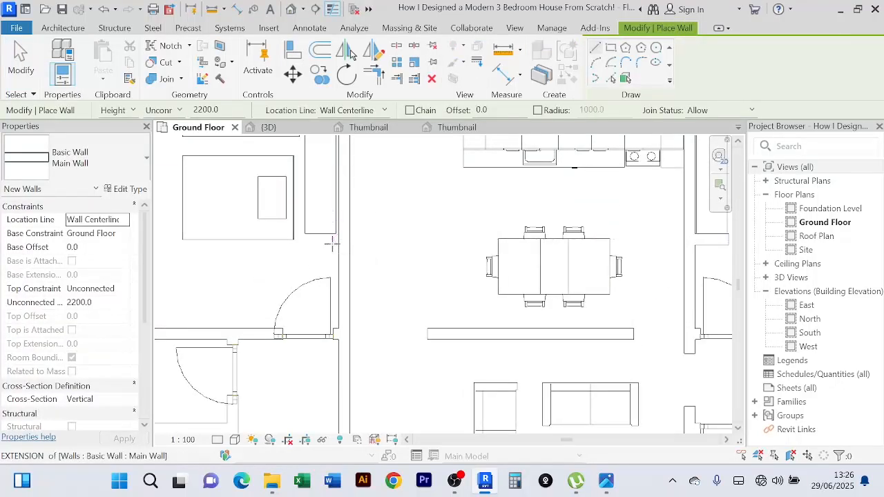
click(332, 241)
click(300, 239)
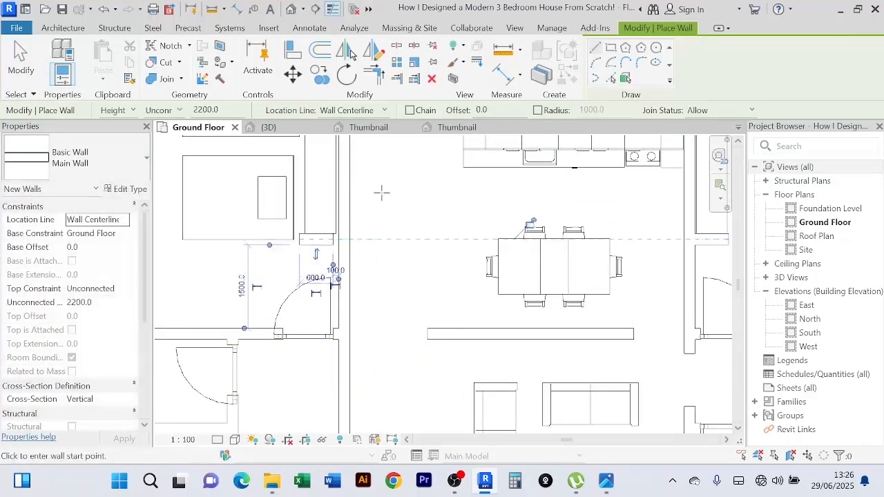
right_click(406, 192)
click(415, 197)
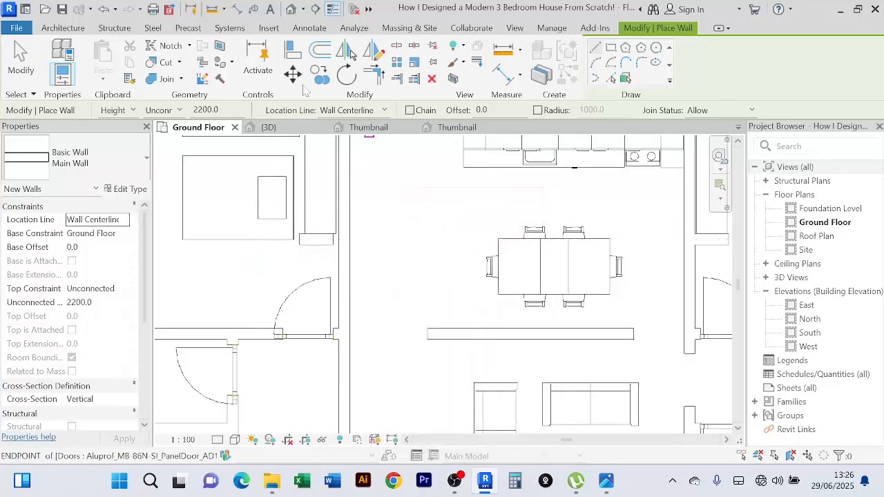
- Align the right end of the upper-left bedroom's wall stub with the inner face of the bedroom's right wall
click(293, 54)
scroll(333, 201, up, 2)
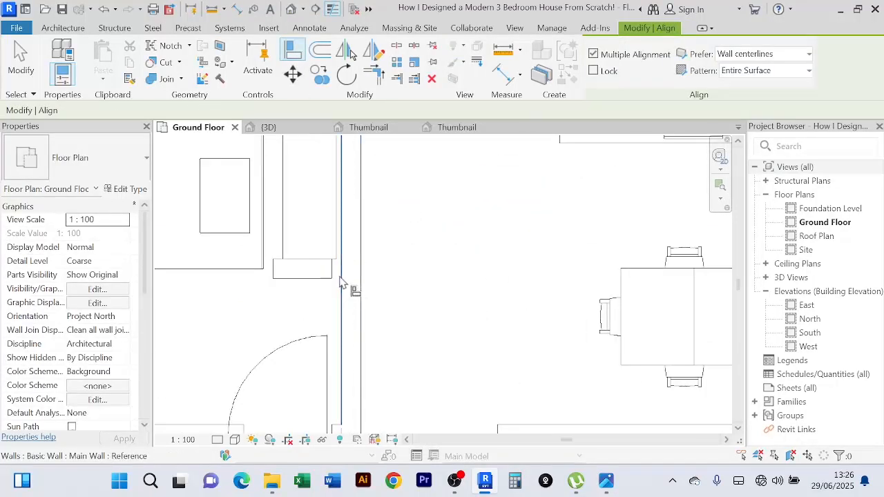
right_click(432, 197)
click(442, 202)
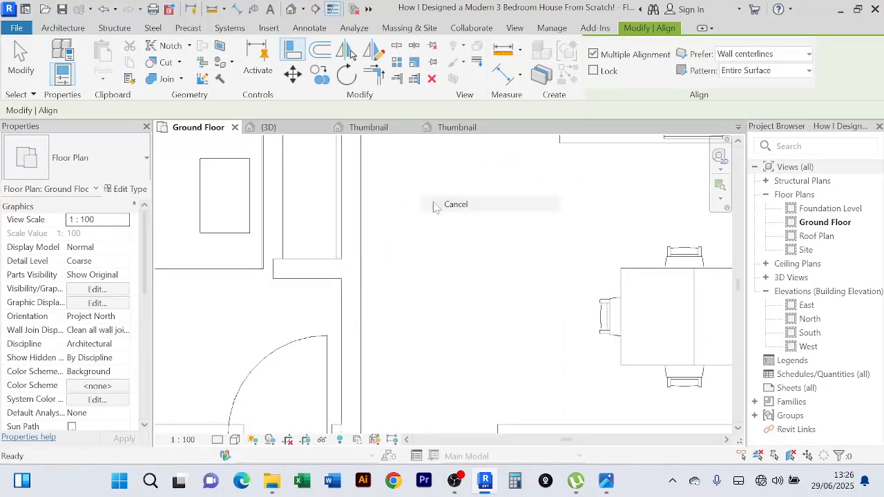
- Align the back of the upper-left bedroom's closet with the inner face of the bedroom's right wall
key(a)
key(l)
scroll(340, 205, up, 2)
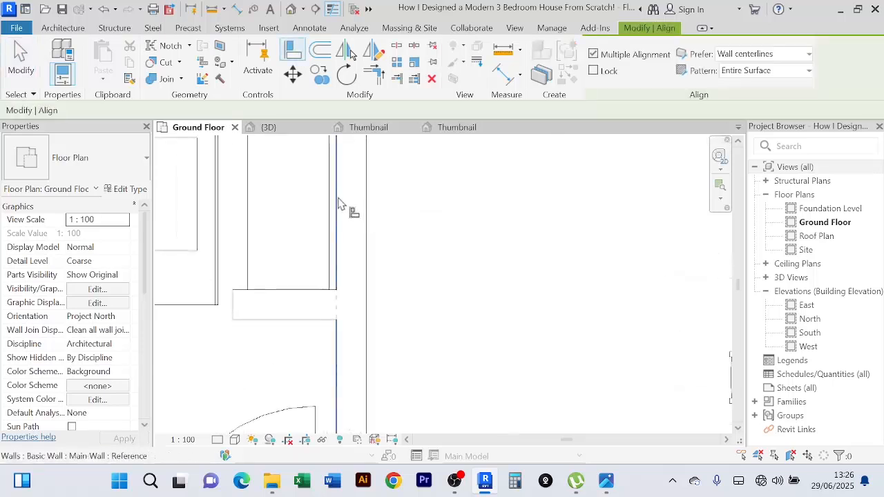
scroll(456, 200, down, 2)
right_click(488, 201)
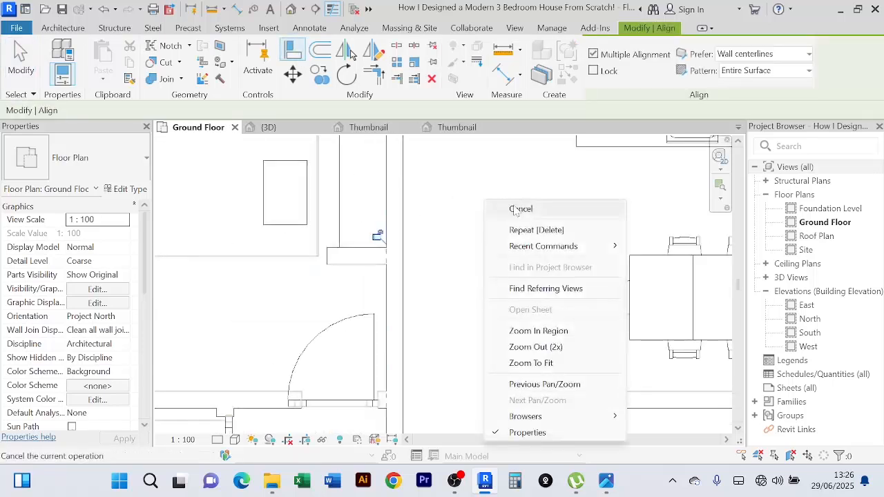
click(520, 209)
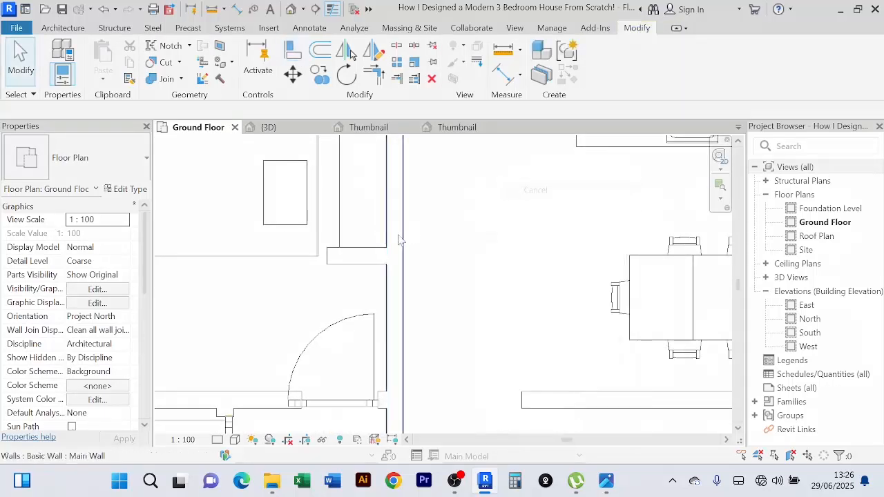
- Align the free left end of the upper-left bedroom's wall stub with the closet's front face
click(292, 51)
scroll(347, 235, up, 1)
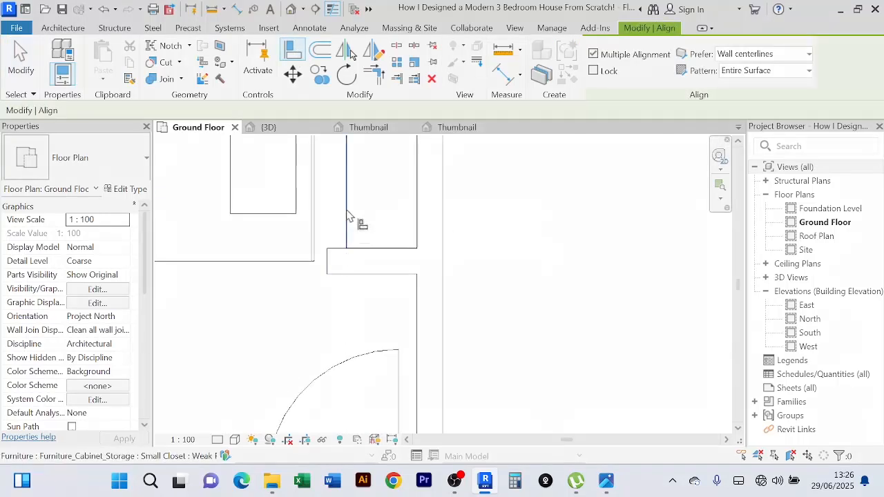
scroll(501, 225, down, 2)
right_click(503, 226)
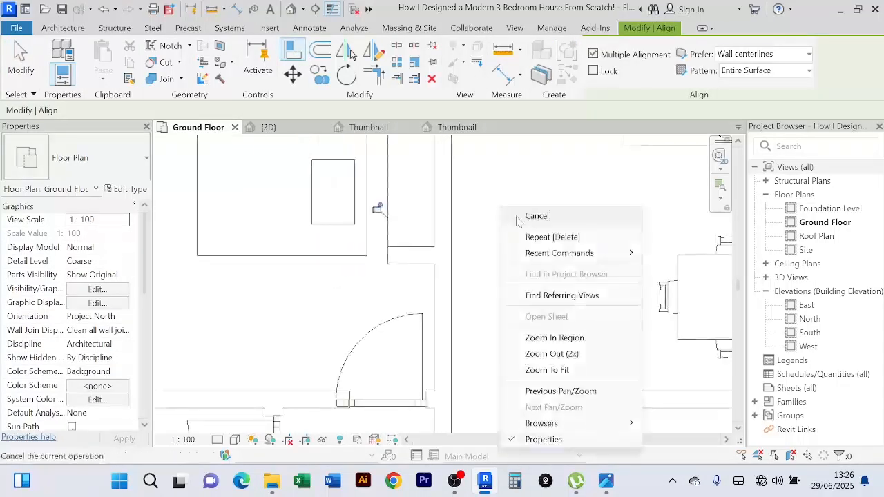
click(523, 197)
- Align the back of the upper-right bedroom's Small Closet with the inner face of the bedroom's left wall
scroll(525, 207, down, 2)
scroll(454, 276, up, 6)
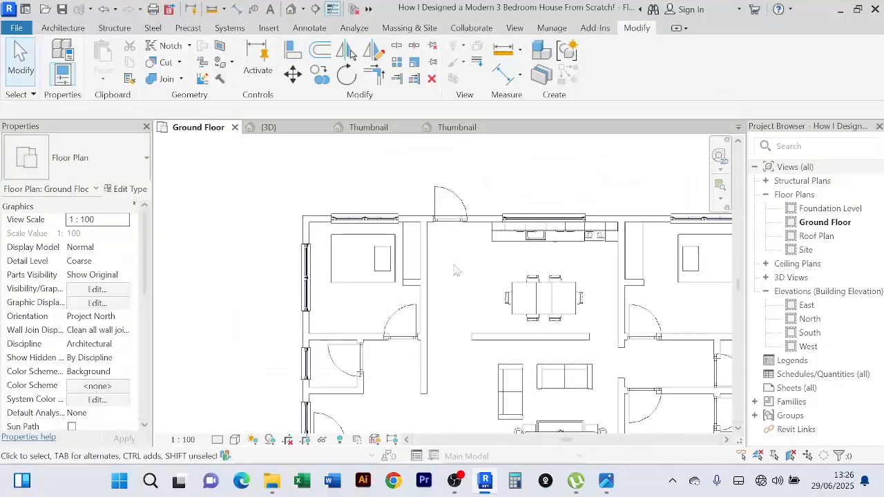
scroll(454, 276, up, 1)
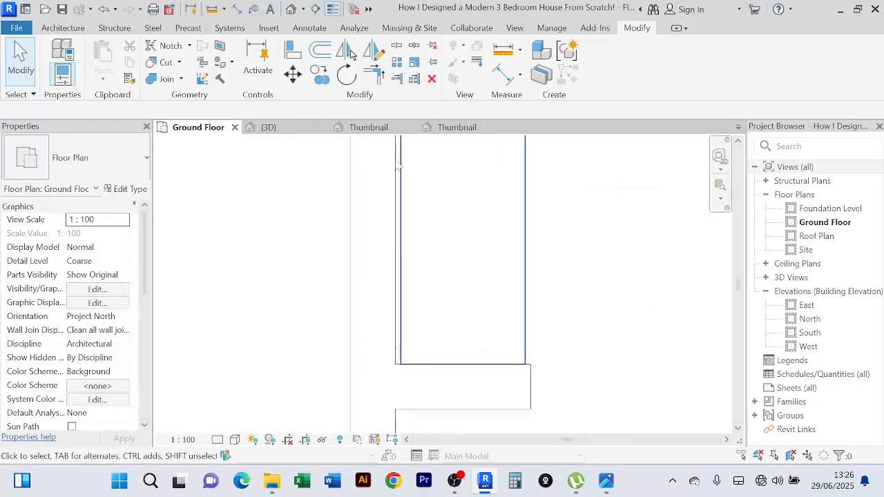
scroll(417, 312, up, 2)
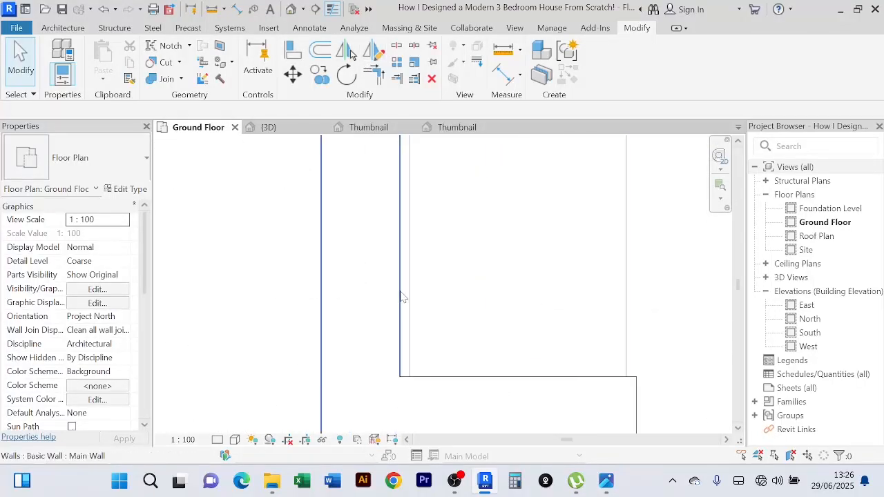
click(292, 50)
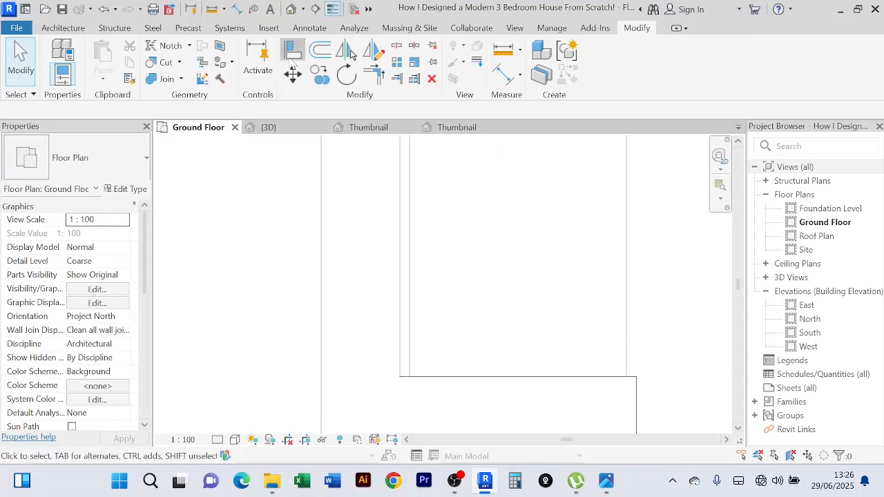
click(414, 271)
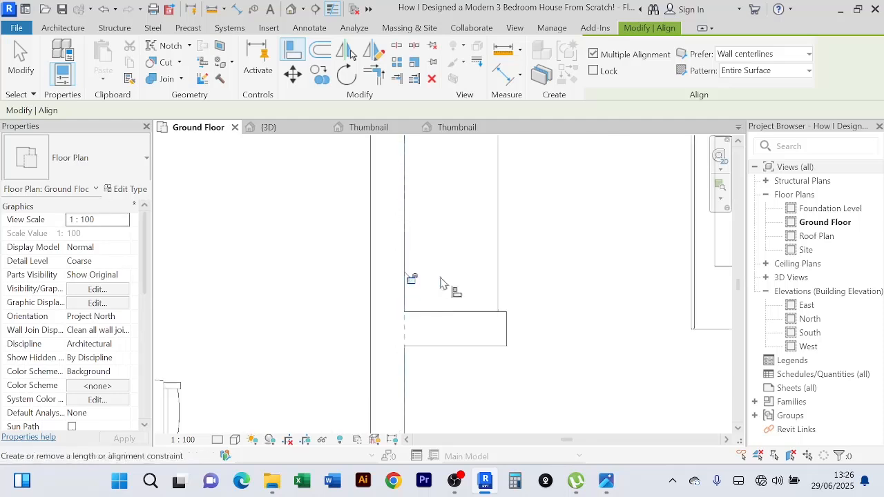
- Align the free right end of the upper-right bedroom's wall stub with the closet's front face
right_click(526, 279)
click(546, 231)
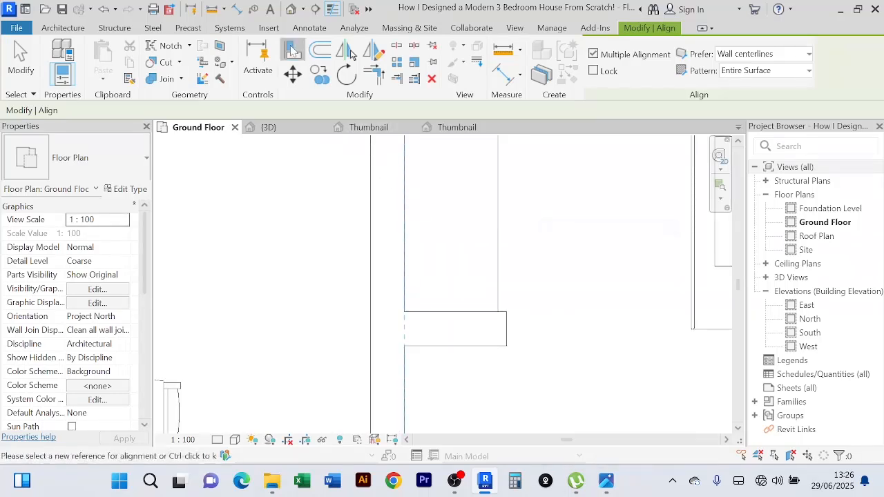
click(508, 276)
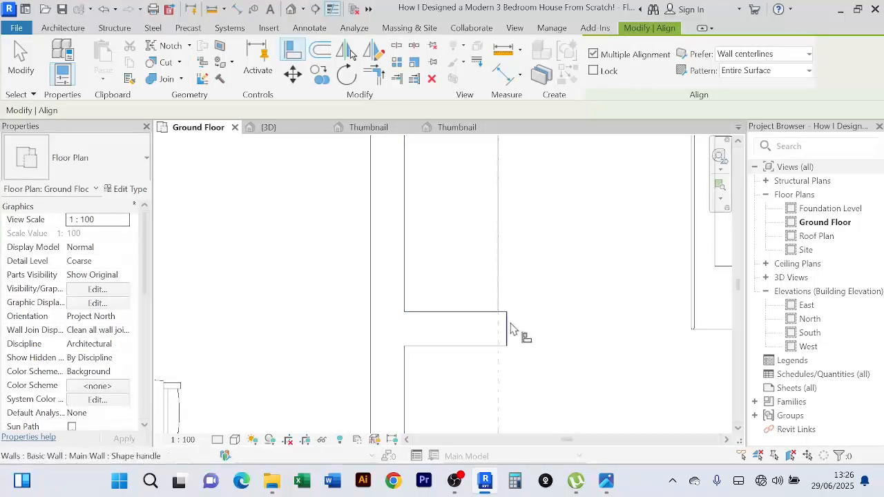
click(512, 330)
scroll(525, 318, down, 5)
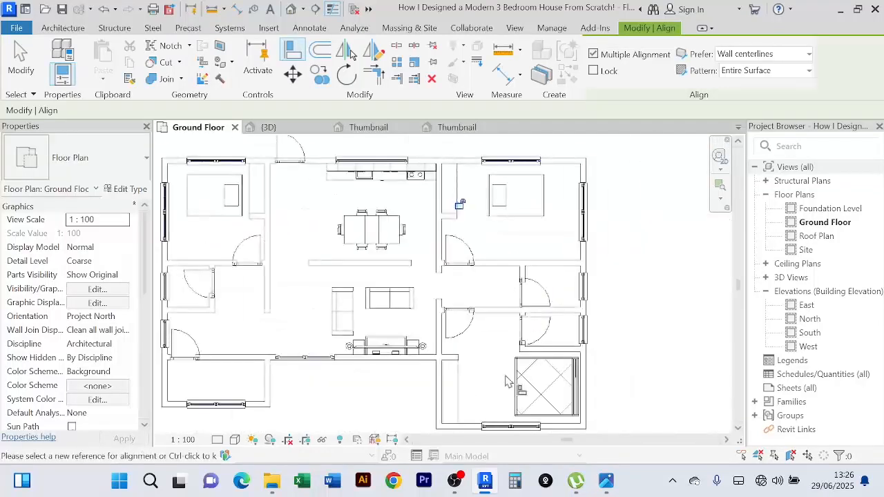
- Align the back of the lower-right bedroom's closet with the inner face of the bedroom's left wall
right_click(498, 355)
click(524, 110)
scroll(474, 361, up, 6)
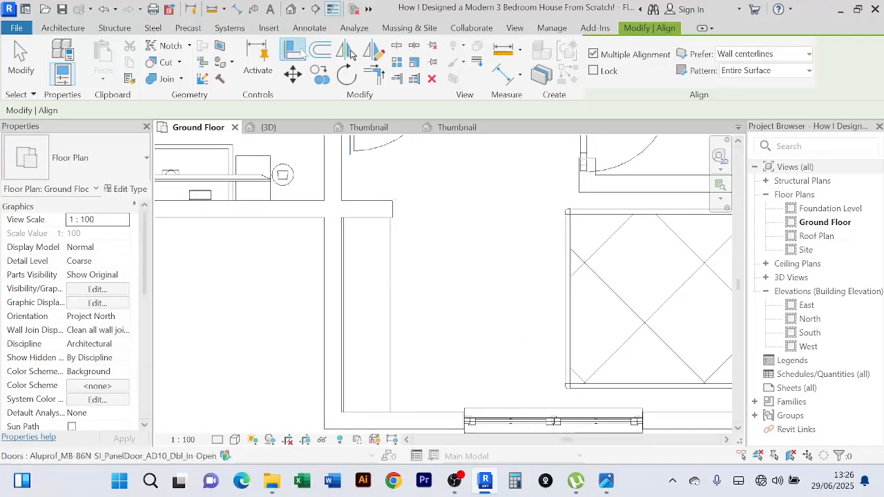
scroll(339, 277, up, 5)
click(345, 266)
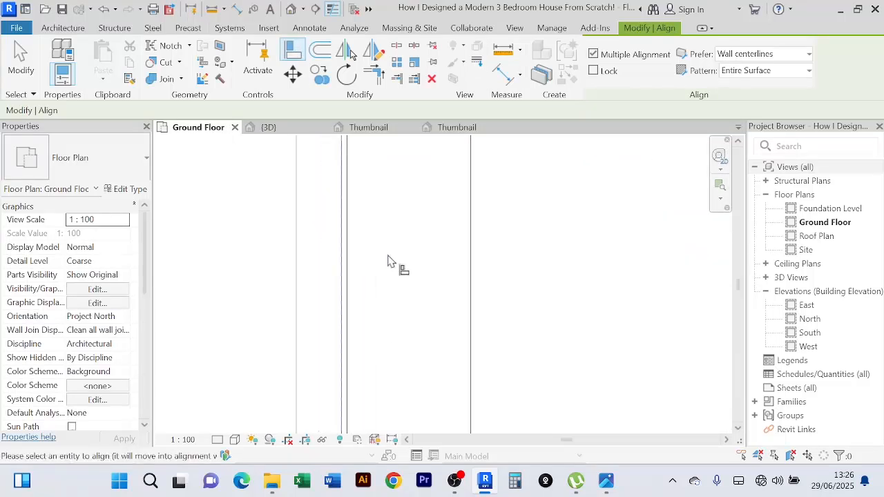
click(350, 258)
scroll(371, 253, down, 5)
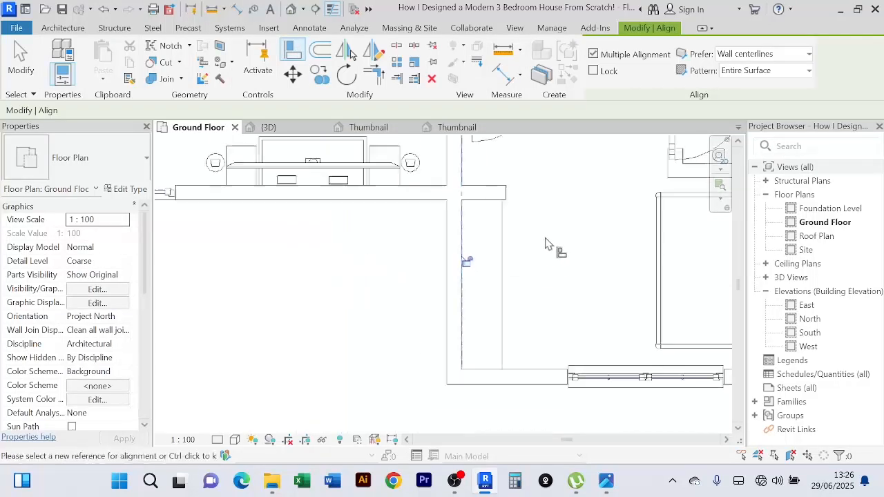
- Align the free end of the lower-right bedroom's wall stub with the closet's front face and end the Align command
scroll(466, 278, up, 5)
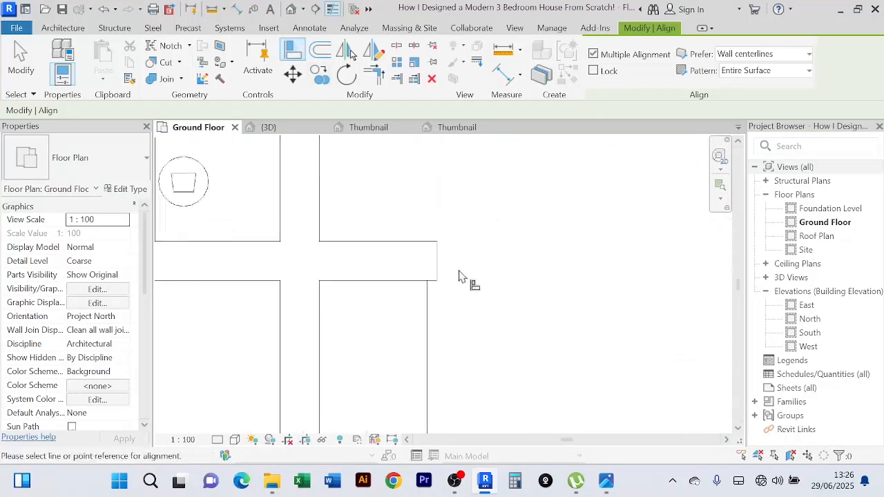
scroll(442, 297, down, 5)
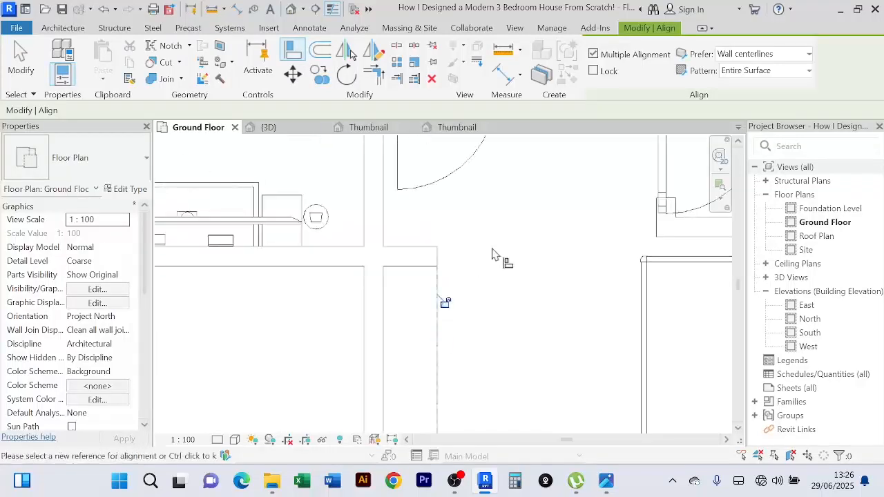
right_click(611, 185)
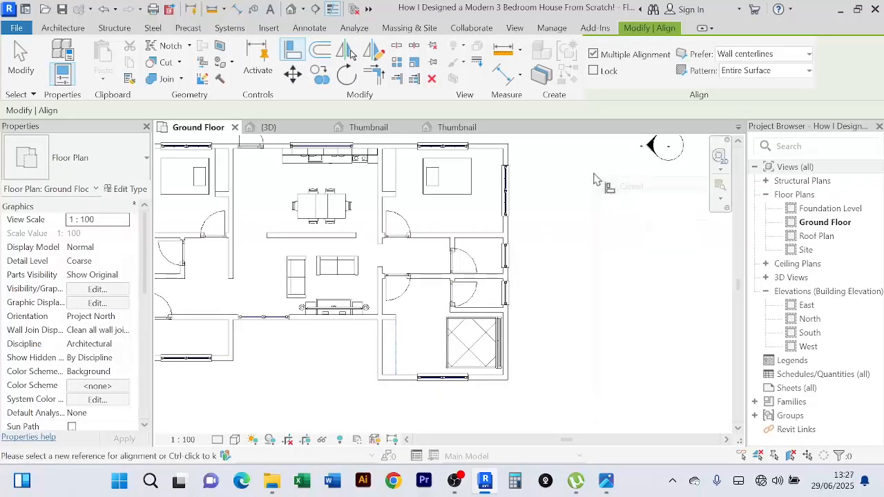
click(615, 186)
scroll(592, 262, down, 2)
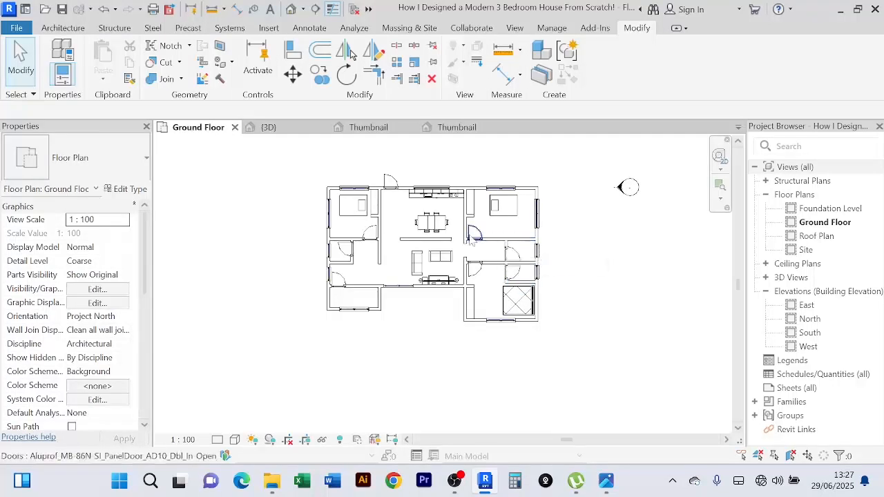
- Nudge the upper-left bedroom's Twin Size bed left, away from the closet, to 1100 mm from the bedroom's right wall
scroll(565, 239, up, 1)
scroll(546, 335, up, 2)
middle_drag(586, 301, 612, 347)
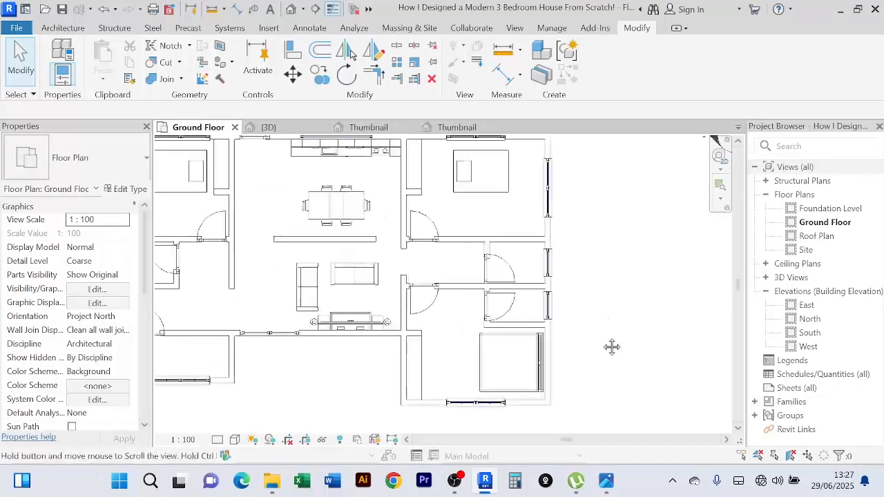
middle_drag(485, 231, 495, 271)
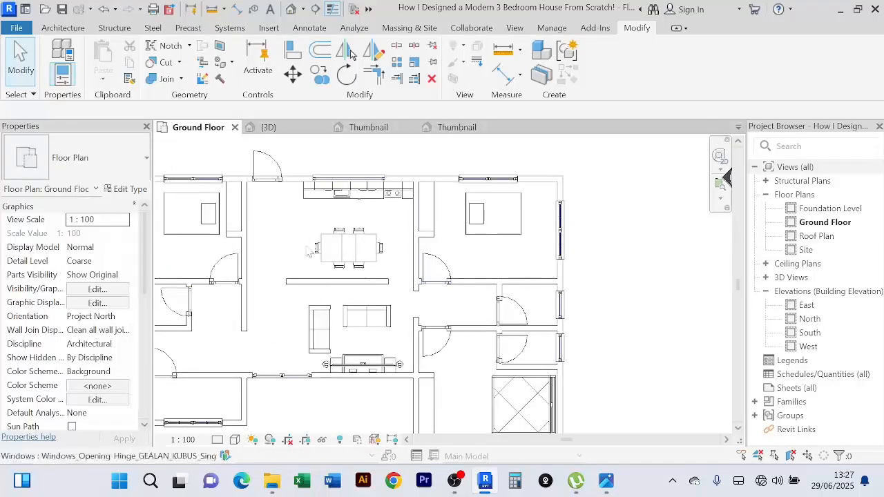
scroll(461, 271, down, 2)
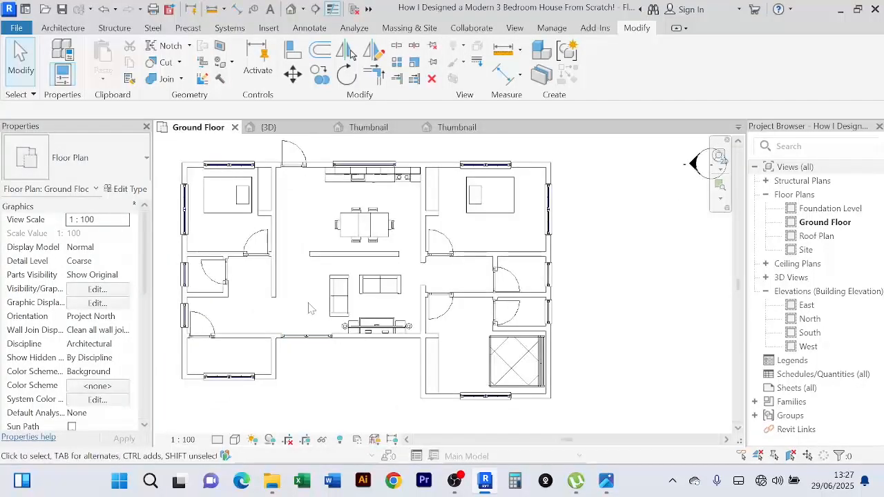
scroll(310, 309, up, 1)
middle_drag(311, 308, 346, 355)
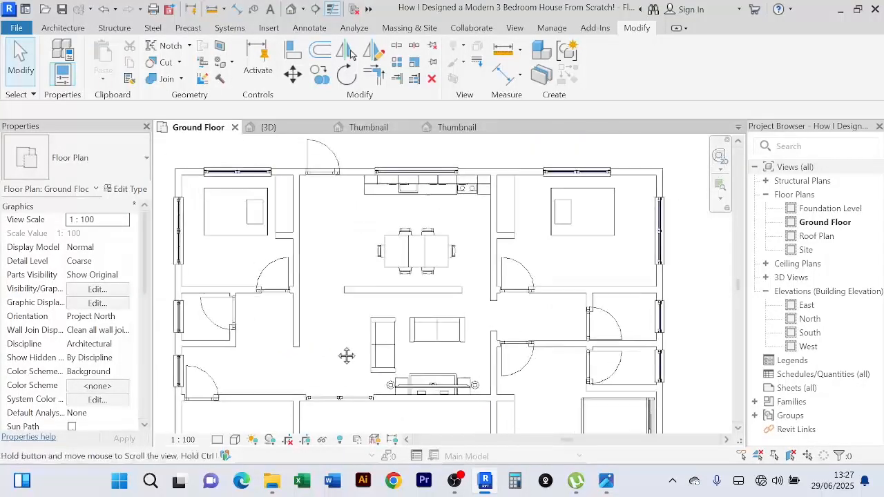
click(241, 234)
click(350, 218)
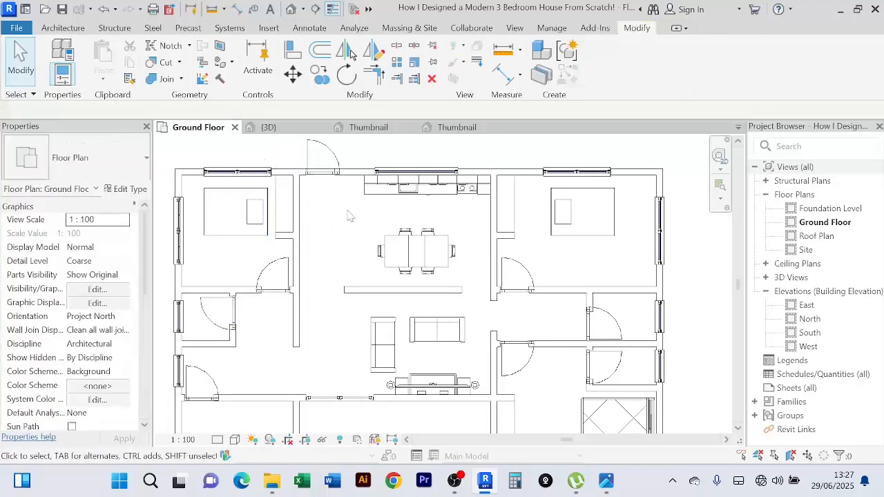
click(235, 172)
click(355, 212)
click(215, 236)
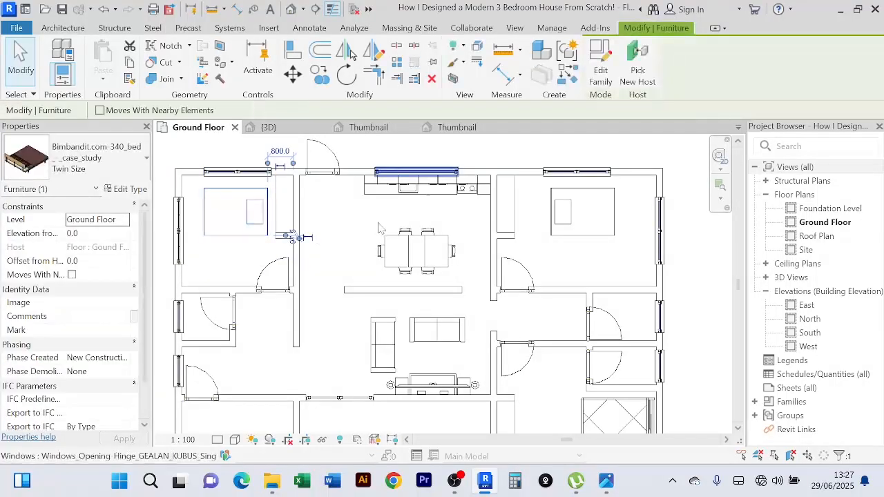
key(Left)
key(Left)
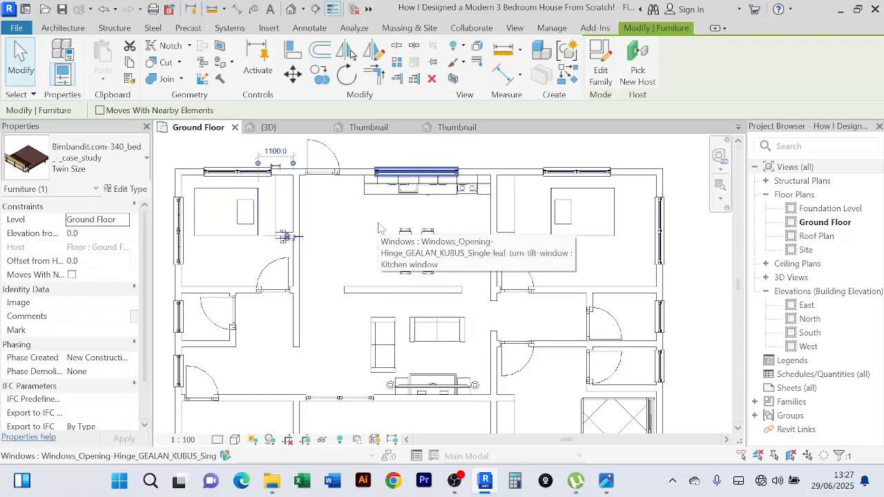
click(345, 240)
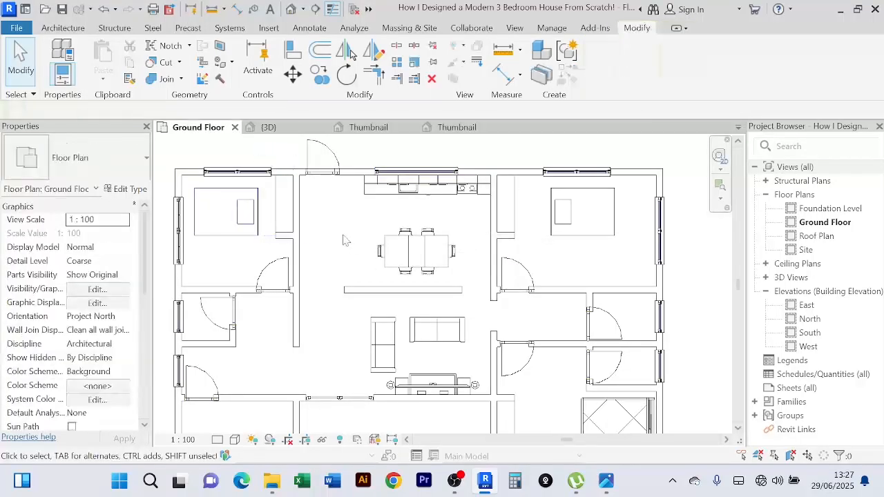
scroll(344, 239, down, 1)
middle_drag(352, 243, 340, 229)
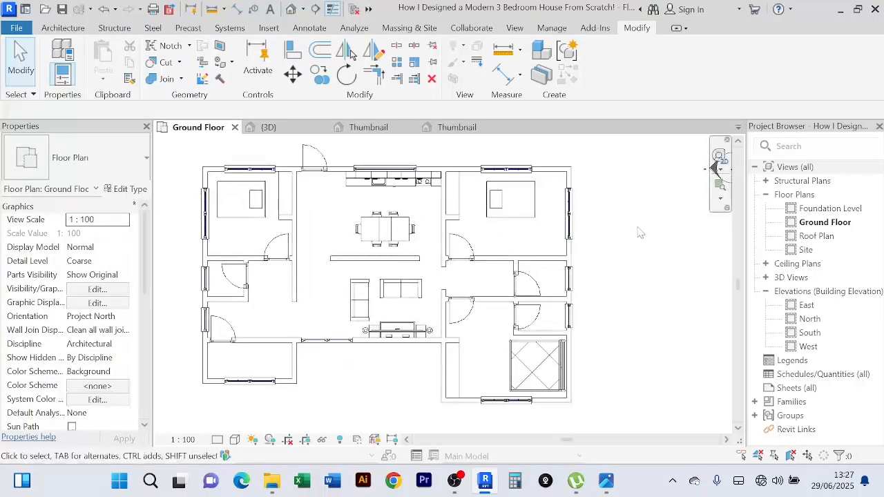
middle_drag(644, 235, 620, 266)
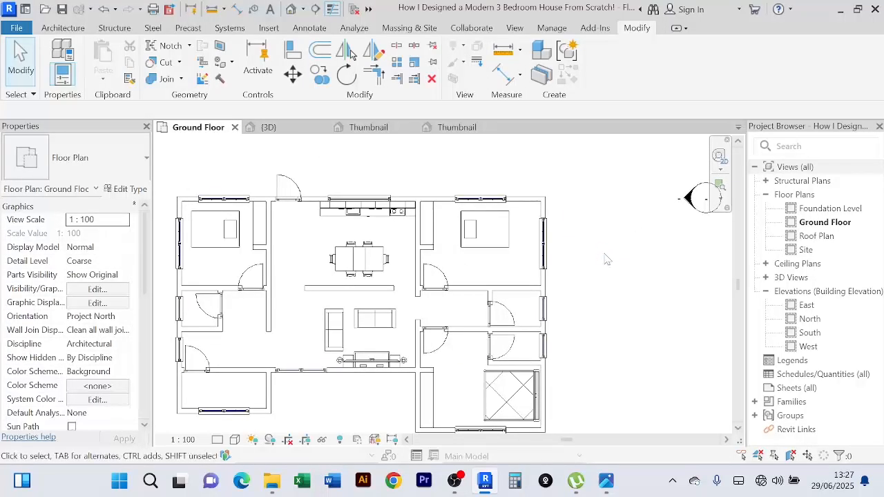
scroll(604, 254, down, 1)
middle_drag(591, 261, 554, 220)
scroll(281, 284, up, 1)
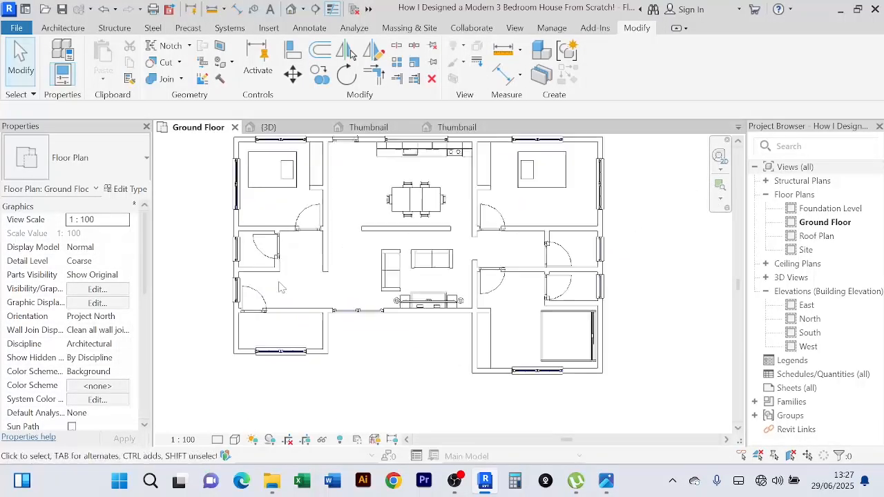
middle_drag(304, 280, 306, 285)
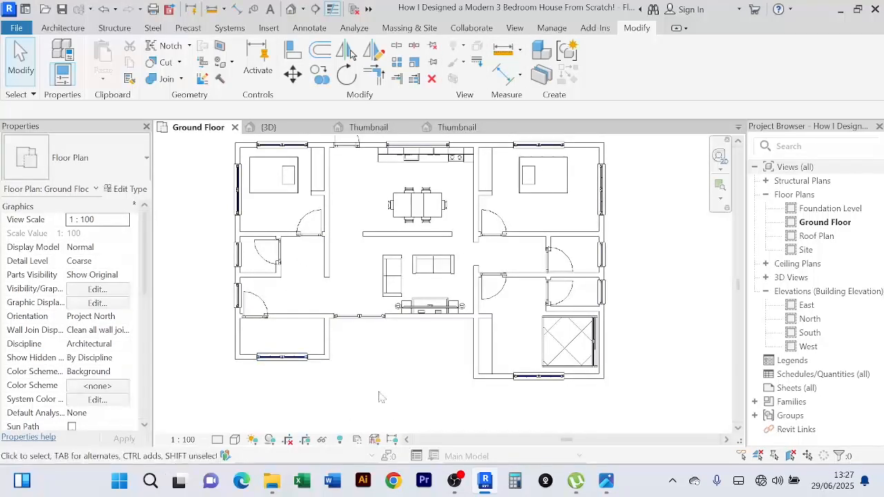
- Switch to File Explorer, go up to the REVIT LIBRARIES folder and search it for "toil"
click(271, 482)
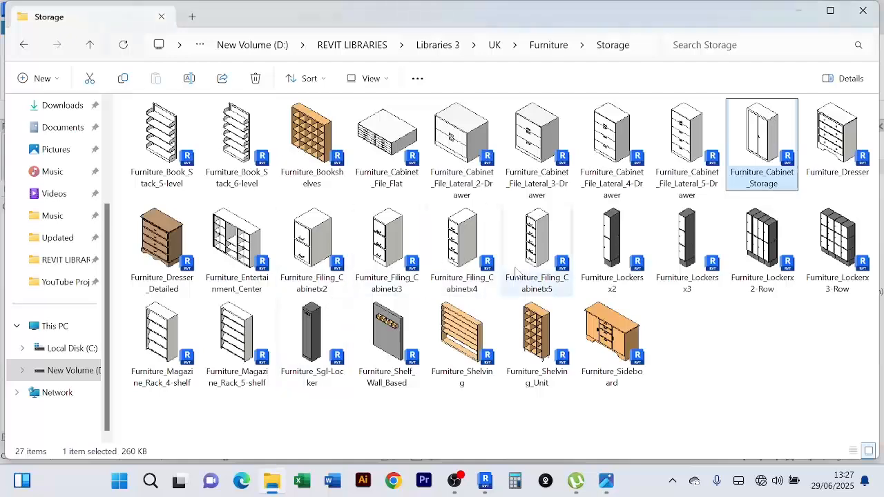
click(91, 45)
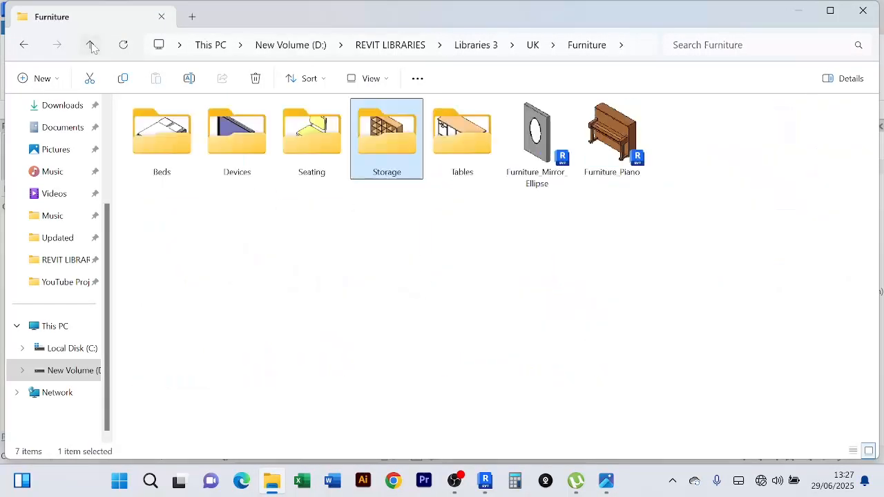
click(90, 45)
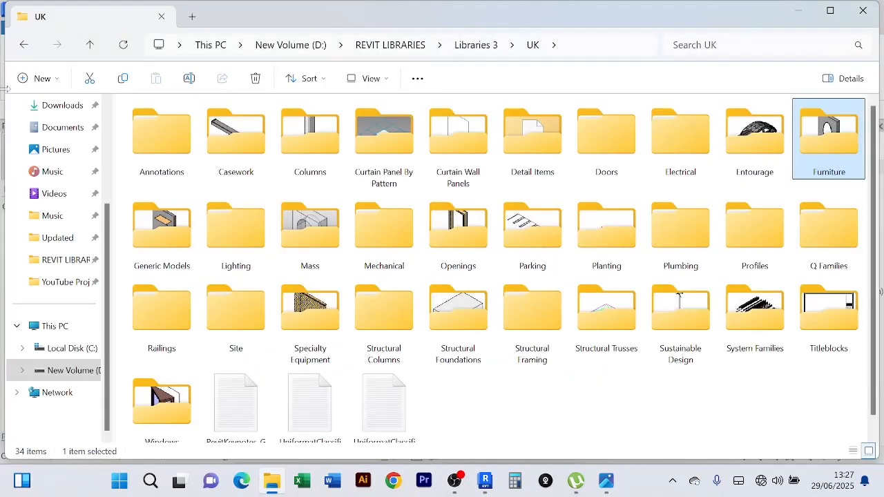
click(91, 46)
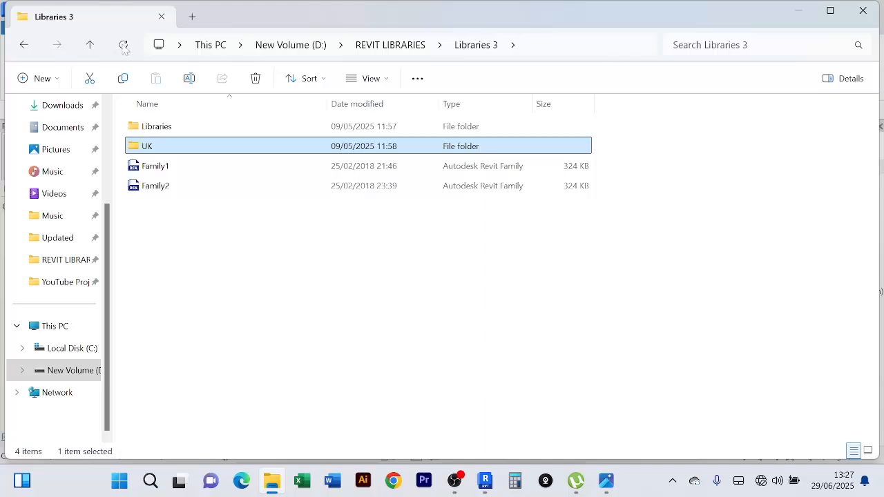
click(89, 45)
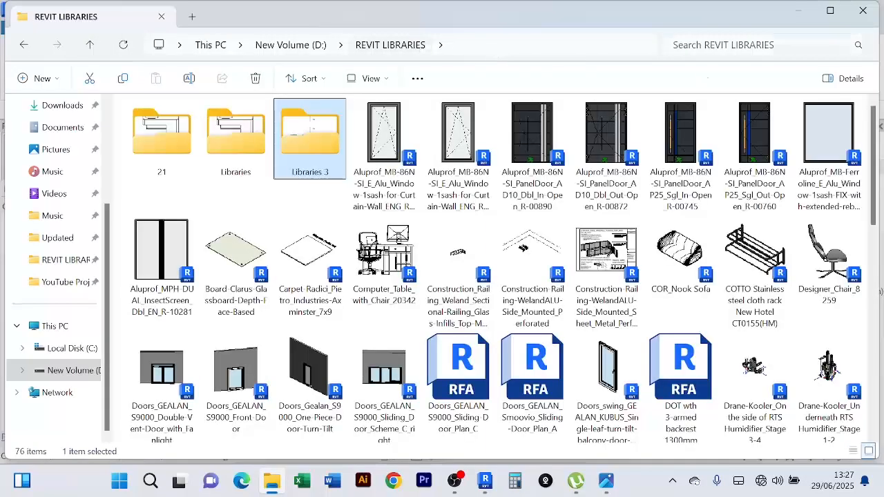
click(722, 45)
text(toil)
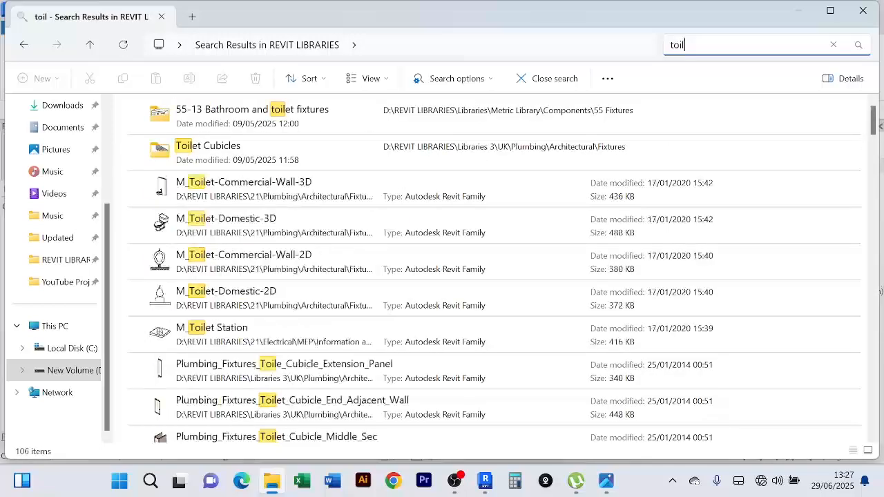
- Look through the "toil" search results for a toilet family that suits the bathrooms
scroll(315, 312, down, 2)
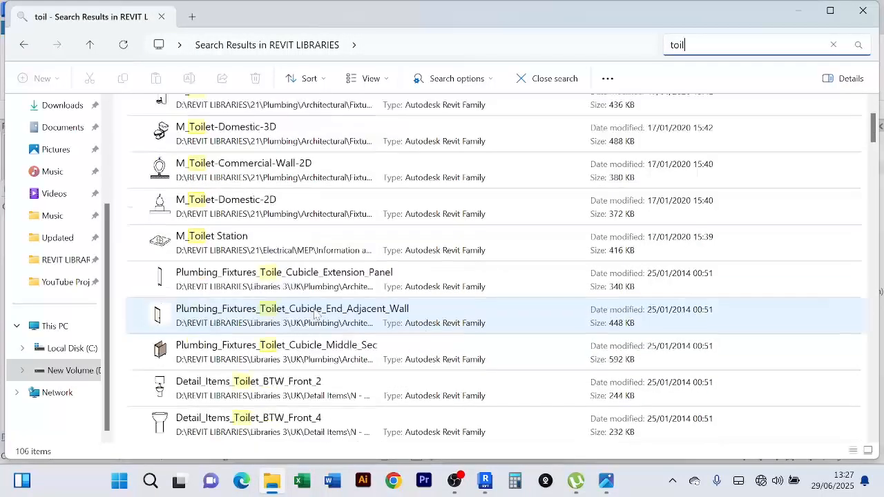
scroll(304, 342, down, 3)
scroll(291, 354, down, 3)
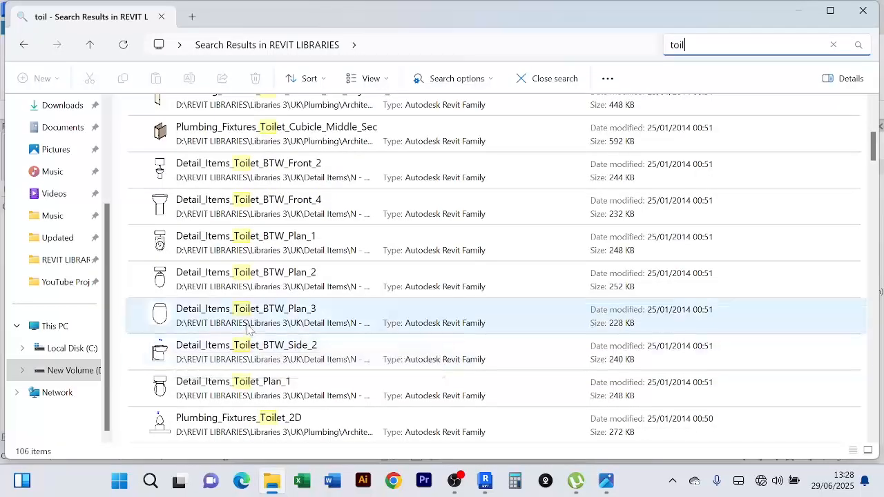
scroll(257, 352, down, 3)
scroll(259, 362, down, 4)
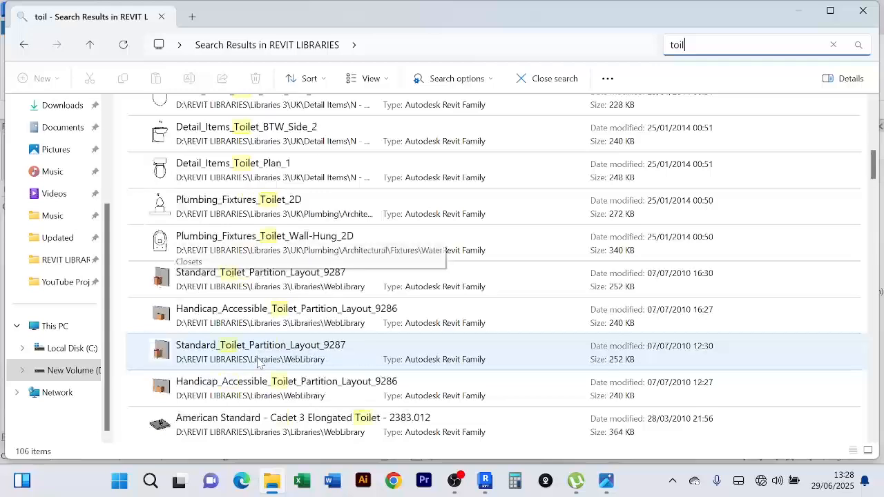
scroll(252, 344, down, 6)
scroll(252, 341, down, 3)
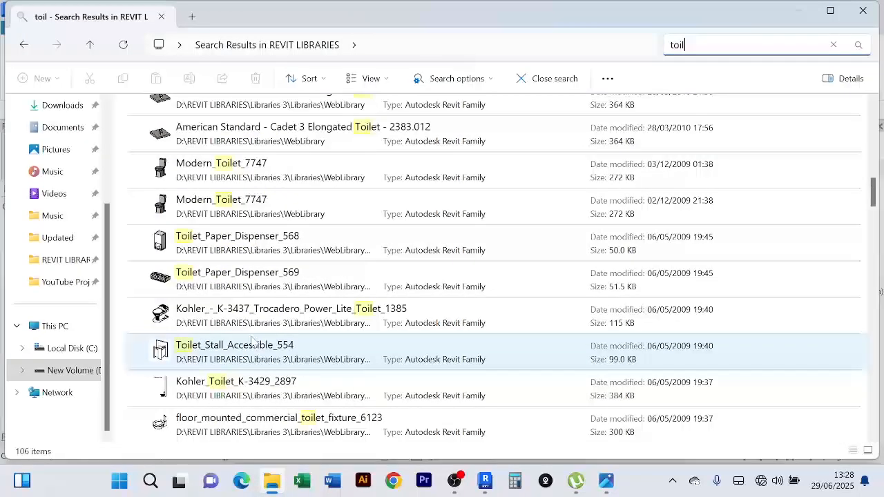
scroll(252, 340, down, 6)
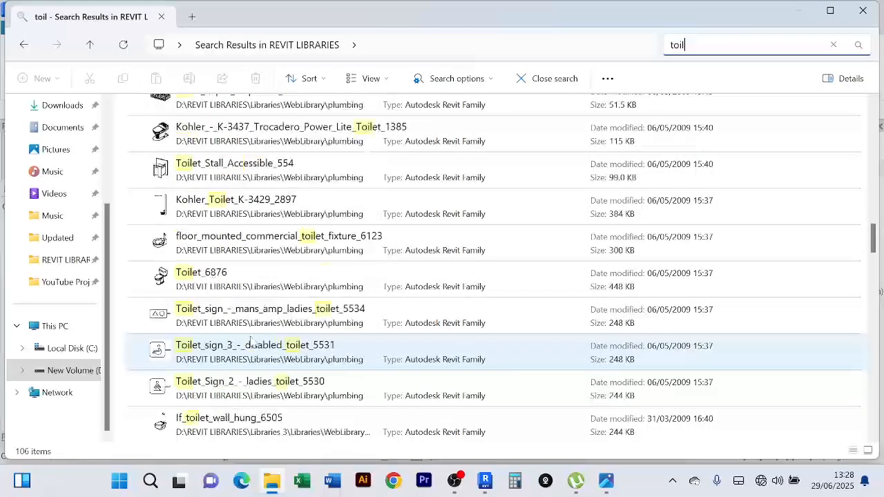
scroll(253, 337, up, 1)
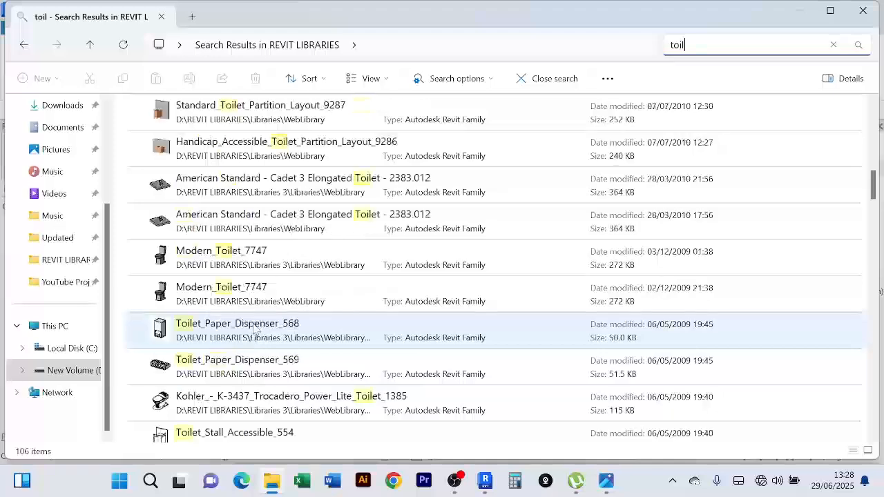
scroll(253, 330, up, 2)
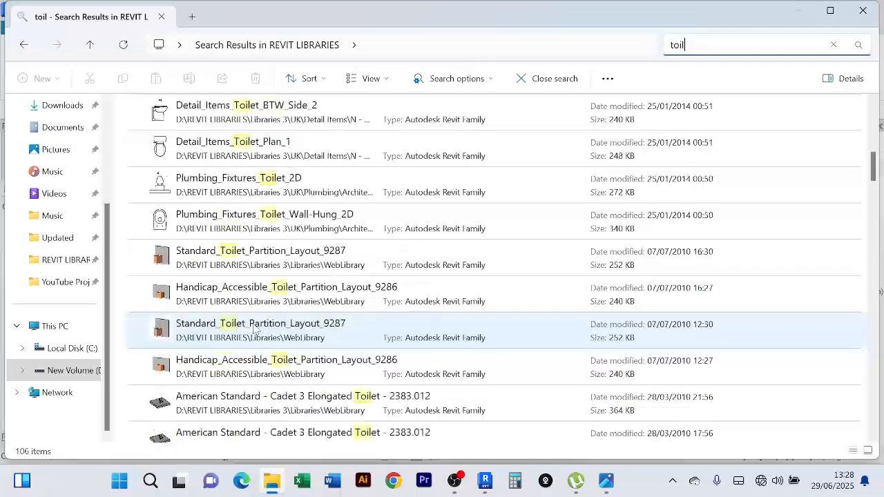
- Open the Plumbing_Fixtures_Toilet_Wall-Hung_2D family in Revit, upgrade it to Revit 2024 and load it into the three-bedroom house project
click(214, 224)
right_click(214, 225)
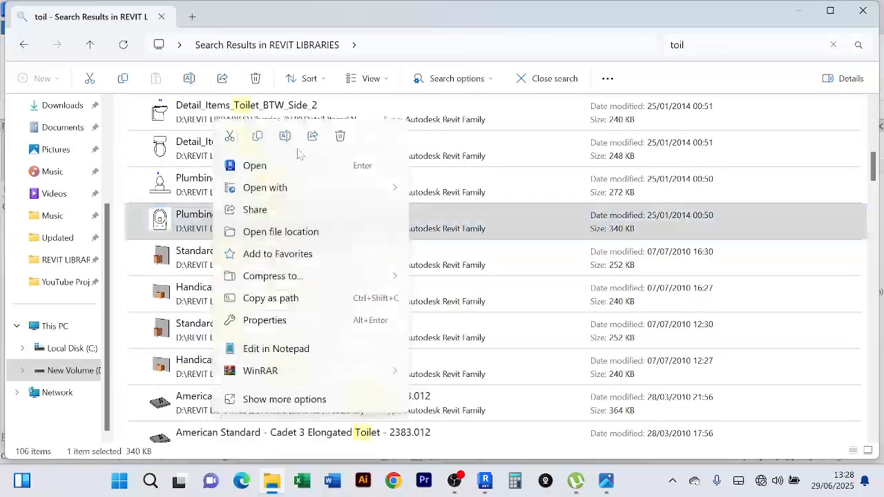
click(201, 226)
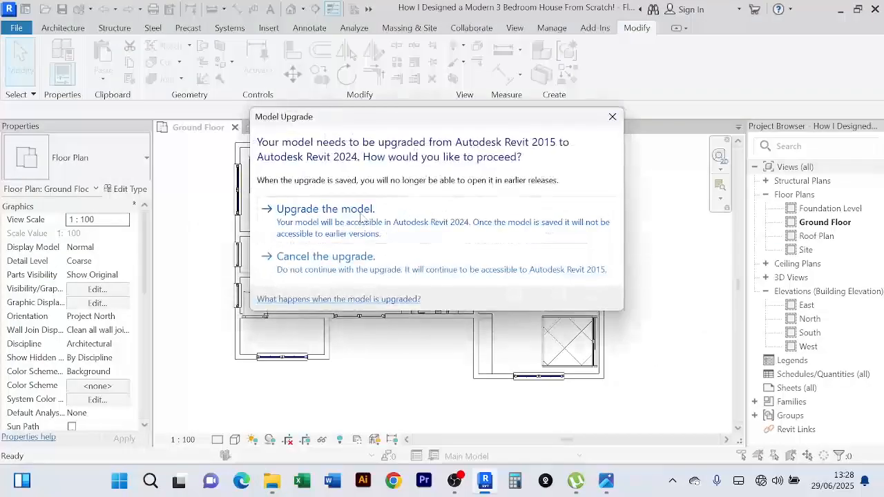
click(360, 218)
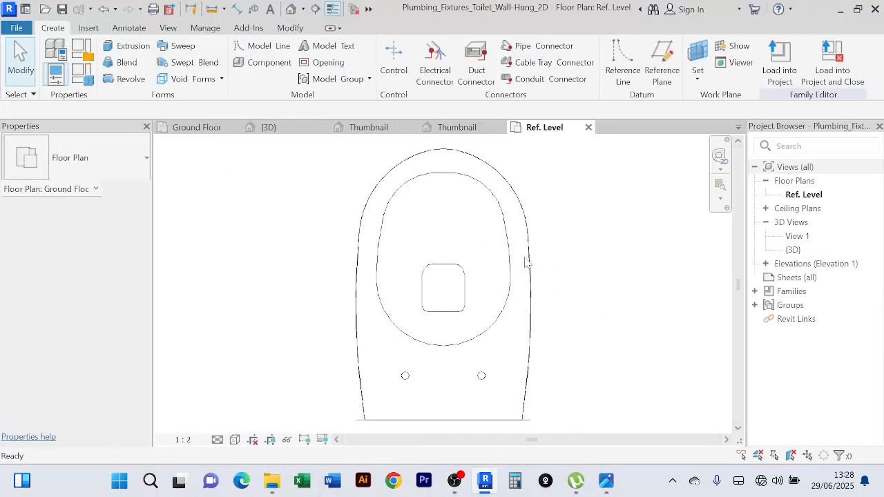
click(779, 69)
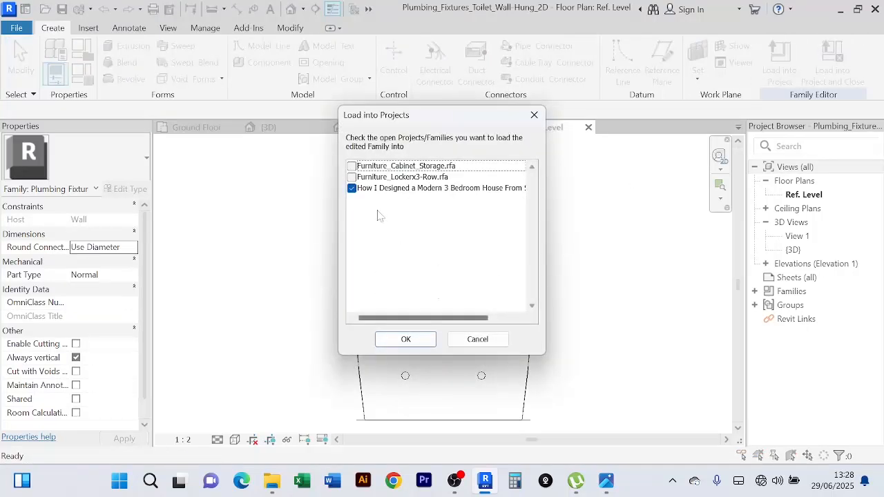
click(412, 339)
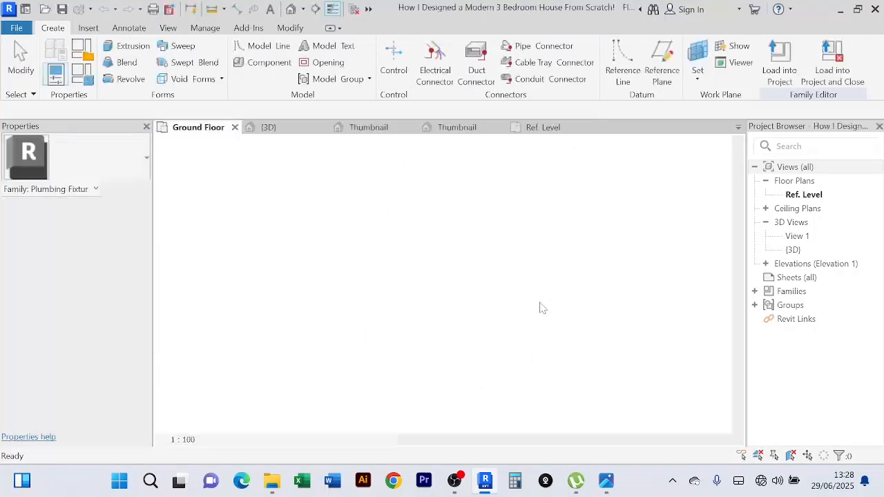
- Place a wall-hung toilet on the outer wall of each of the three bathrooms, centred at the window, and end the placement
scroll(563, 295, up, 4)
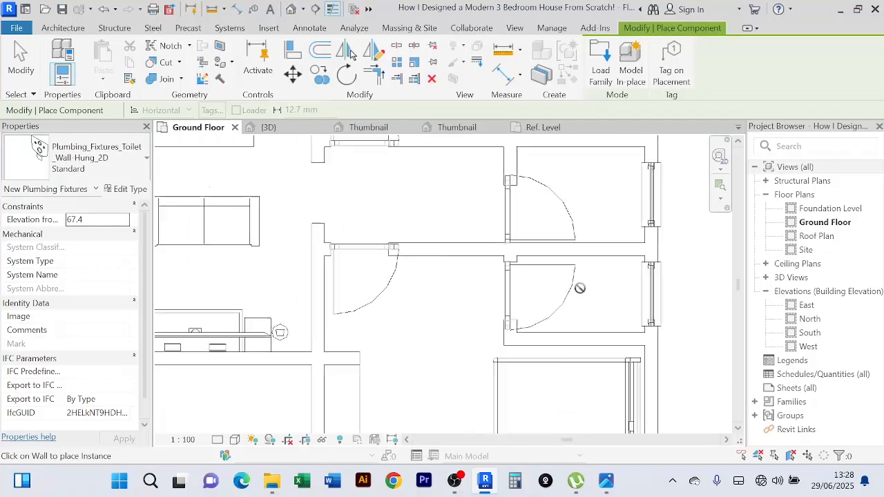
click(641, 296)
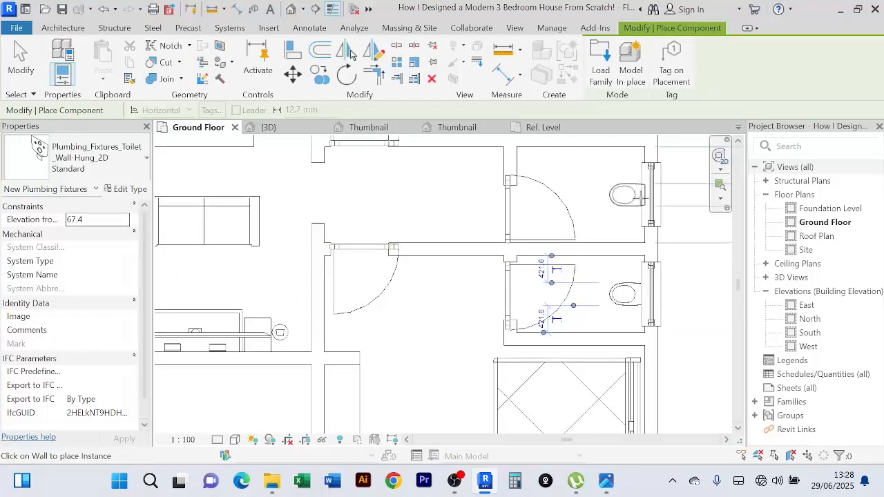
scroll(515, 279, down, 5)
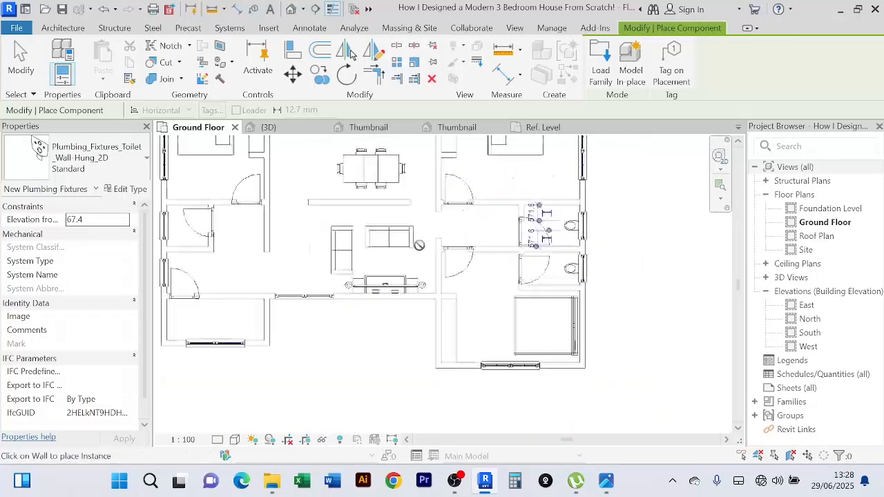
scroll(386, 269, up, 2)
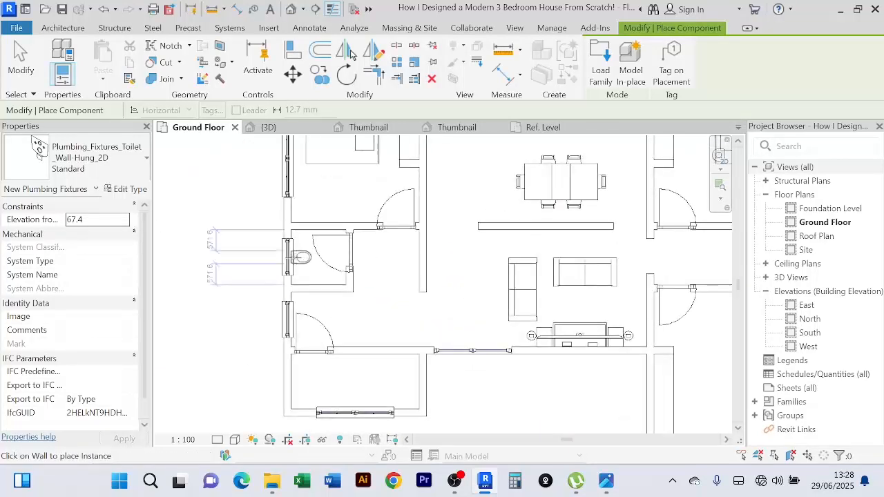
right_click(215, 228)
click(248, 231)
scroll(256, 224, down, 2)
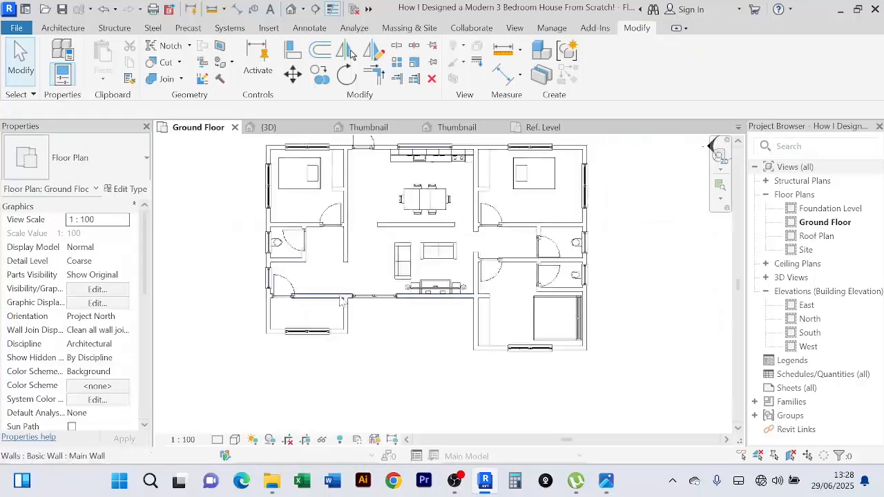
scroll(561, 239, up, 2)
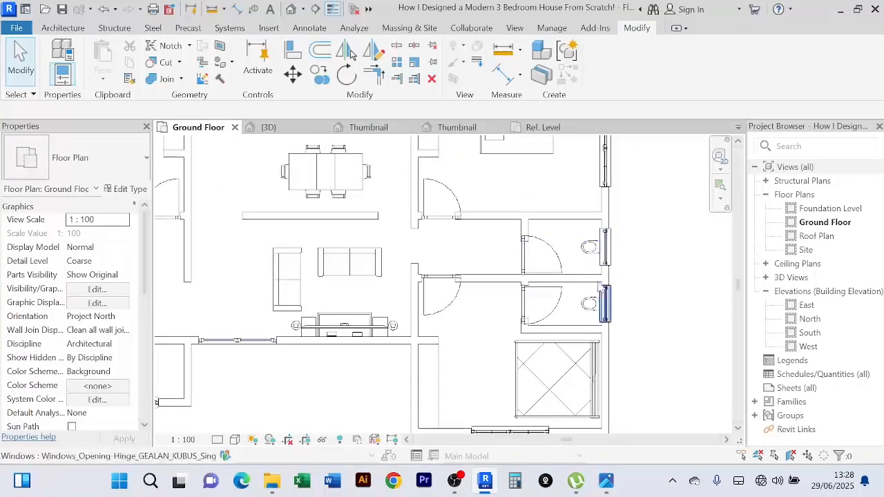
scroll(602, 304, down, 3)
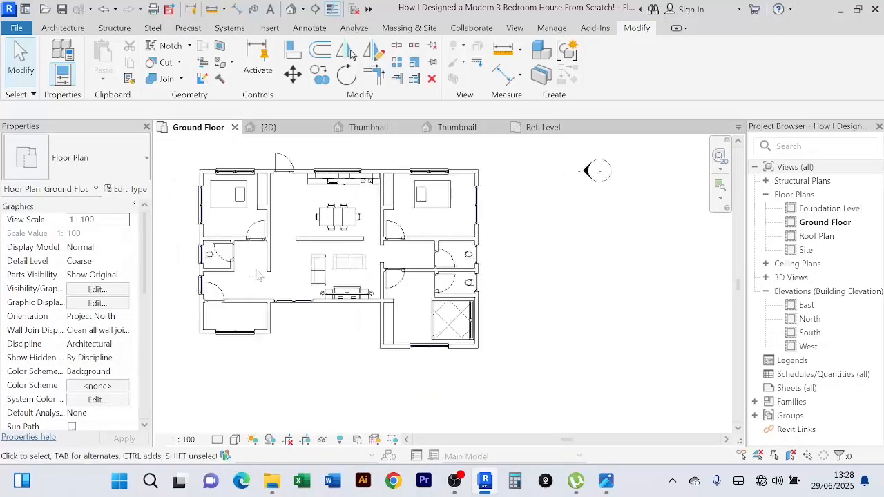
middle_drag(647, 339, 658, 305)
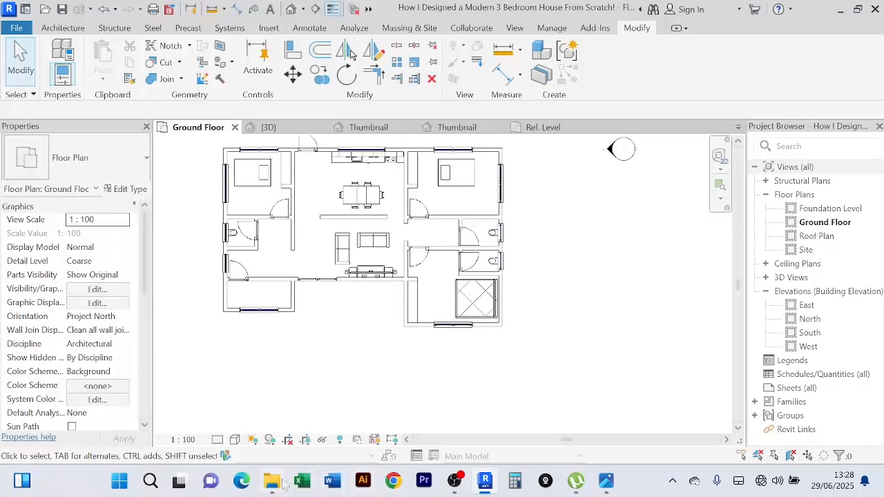
- Switch to File Explorer, search REVIT LIBRARIES for "water" and view the Libraries 3 UK Water Closets folder as large thumbnails
click(273, 482)
scroll(643, 242, up, 5)
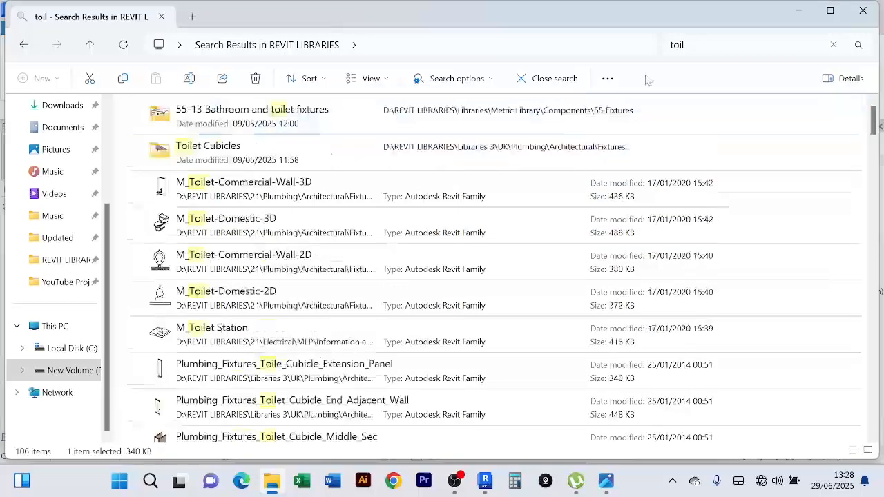
click(722, 45)
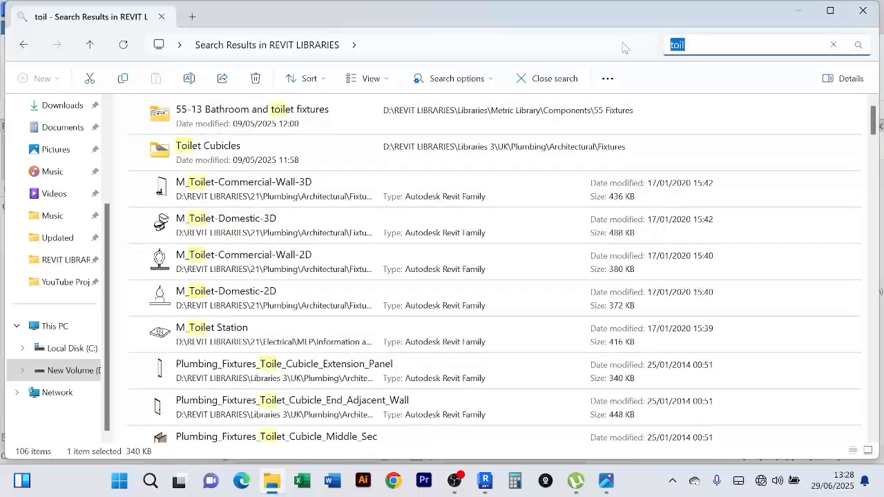
text(water)
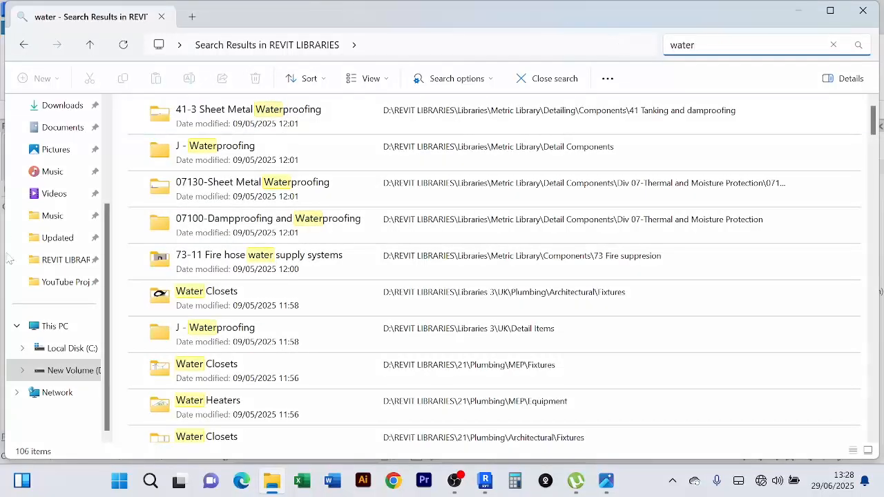
double_click(221, 304)
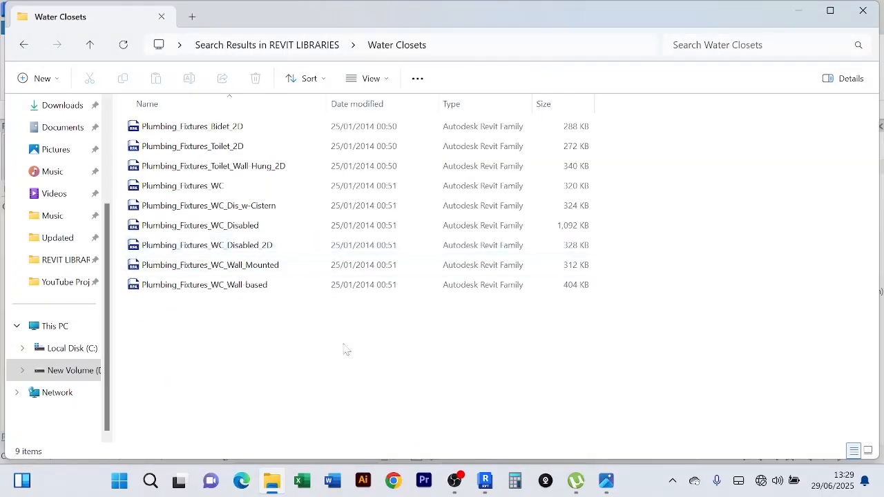
ctrl+scroll(341, 337, up, 4)
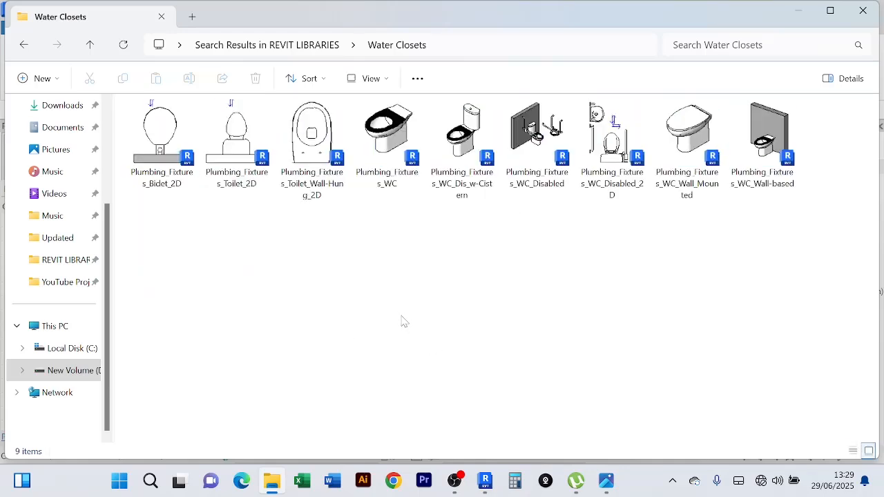
- Return to the REVIT LIBRARIES folder on New Volume (D:) and search it for "sink"
click(88, 45)
click(89, 45)
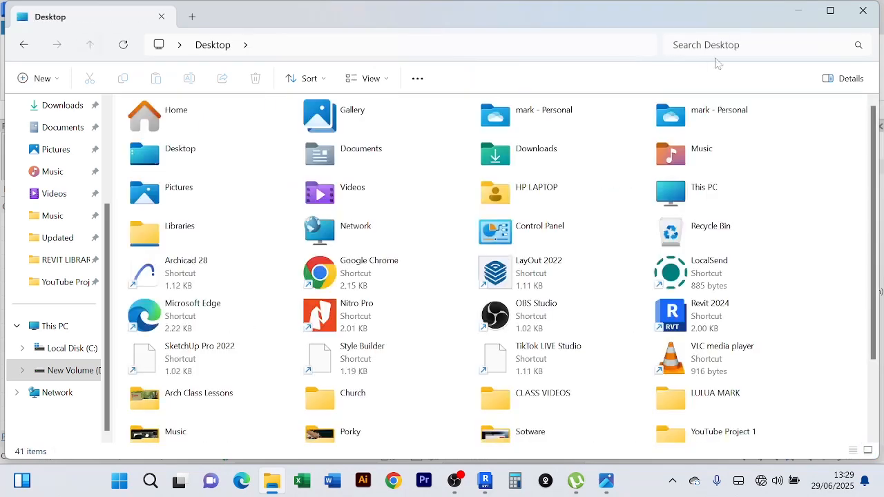
click(82, 370)
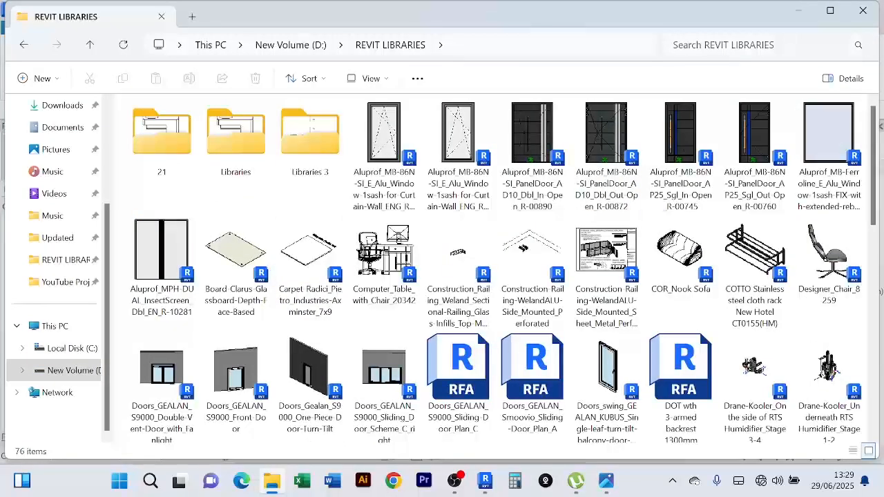
click(733, 45)
text(sink)
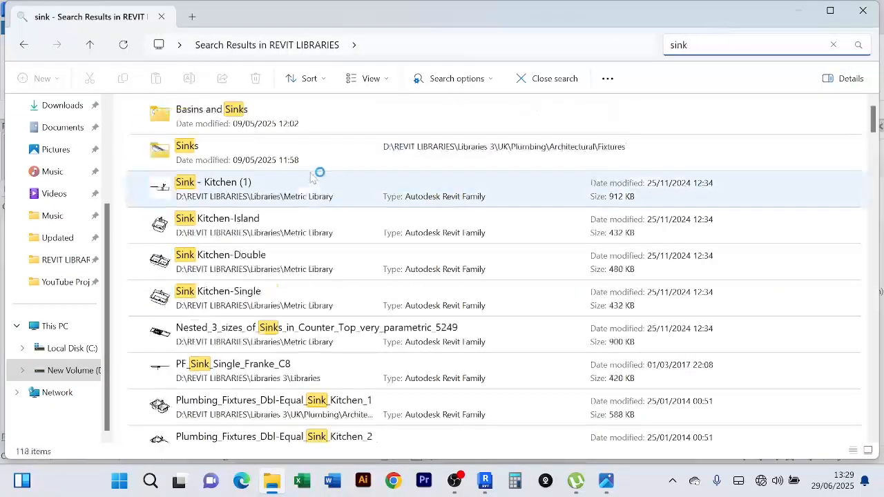
- Browse the sink results, open the location of the Basins and Sinks folder and look through the Plumbing Fixtures families
scroll(283, 235, down, 3)
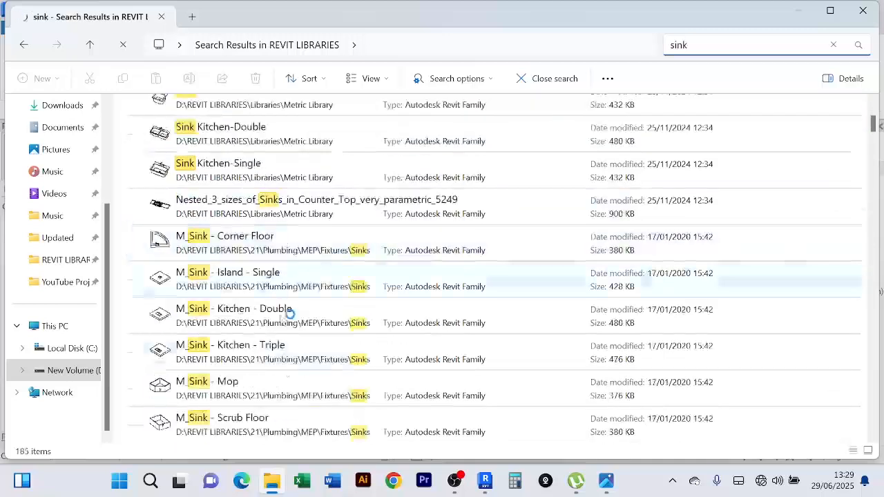
scroll(286, 359, down, 8)
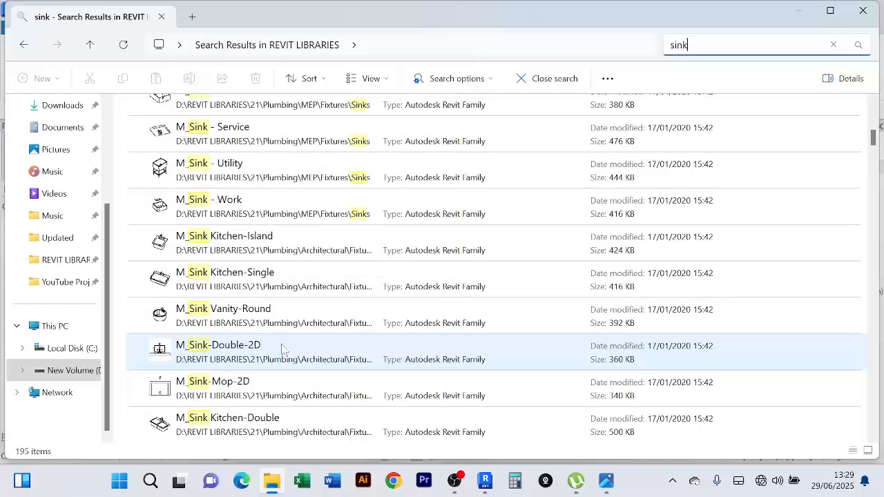
scroll(284, 345, up, 10)
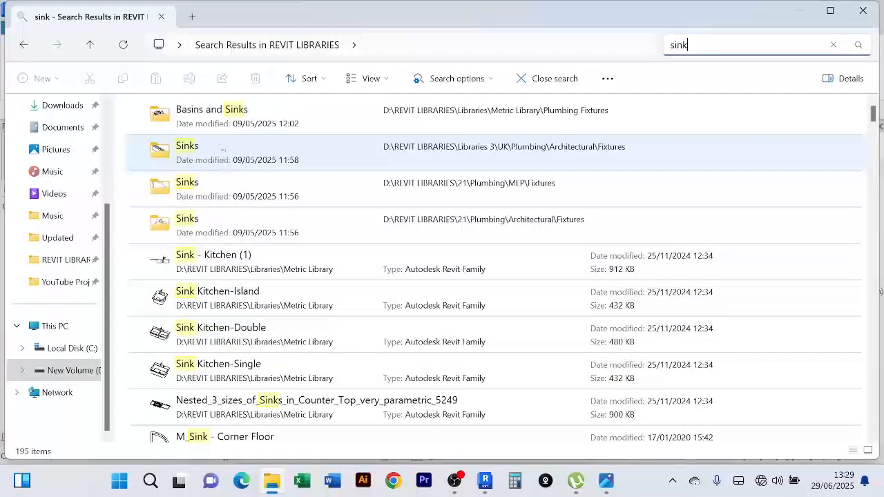
right_click(225, 114)
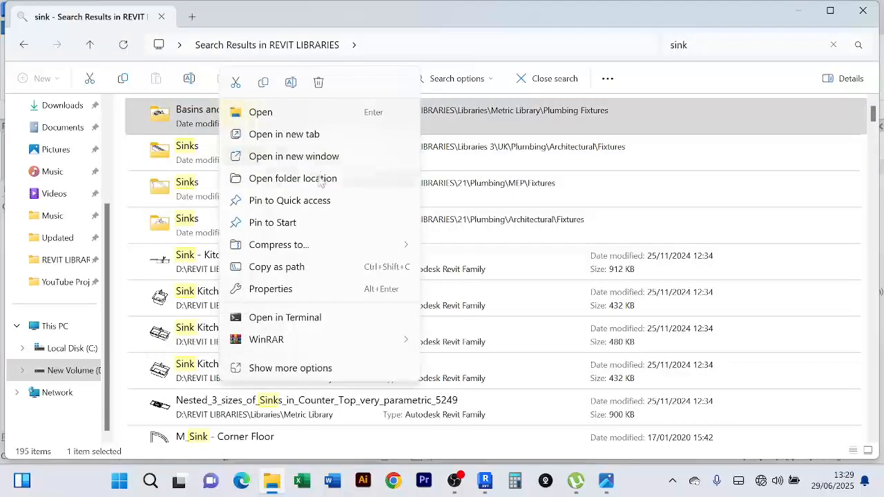
click(316, 178)
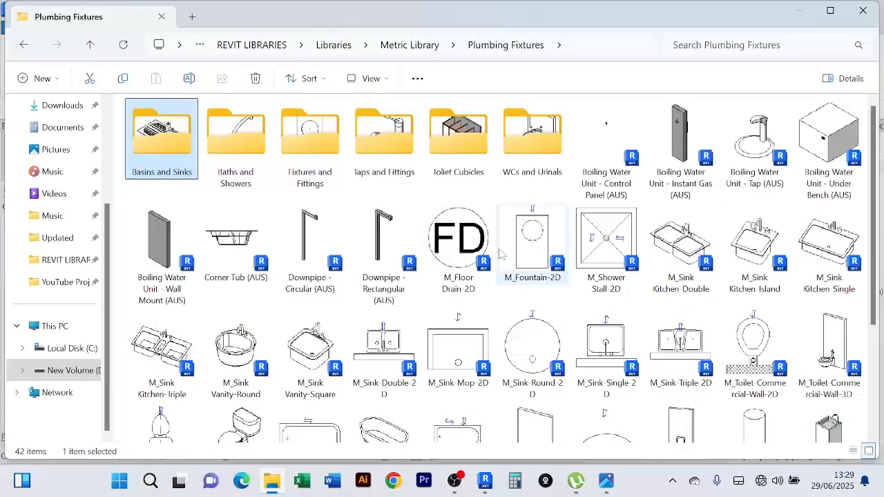
mouse_move(486, 257)
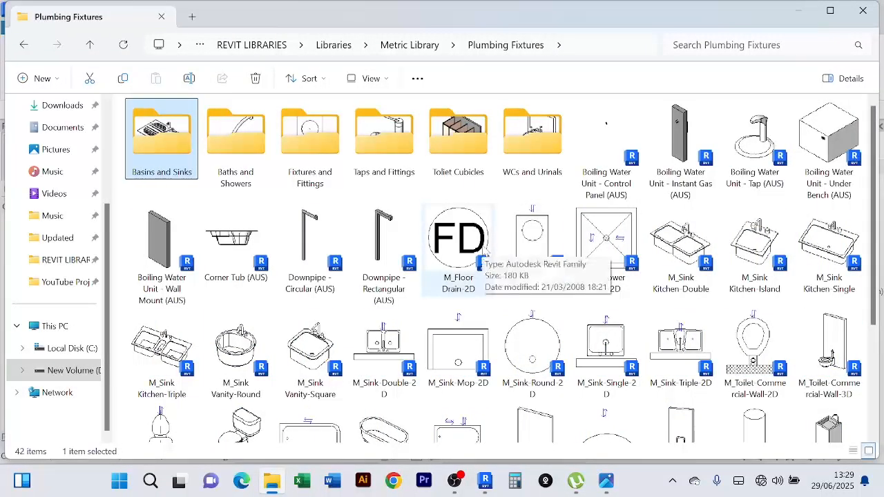
scroll(485, 256, down, 3)
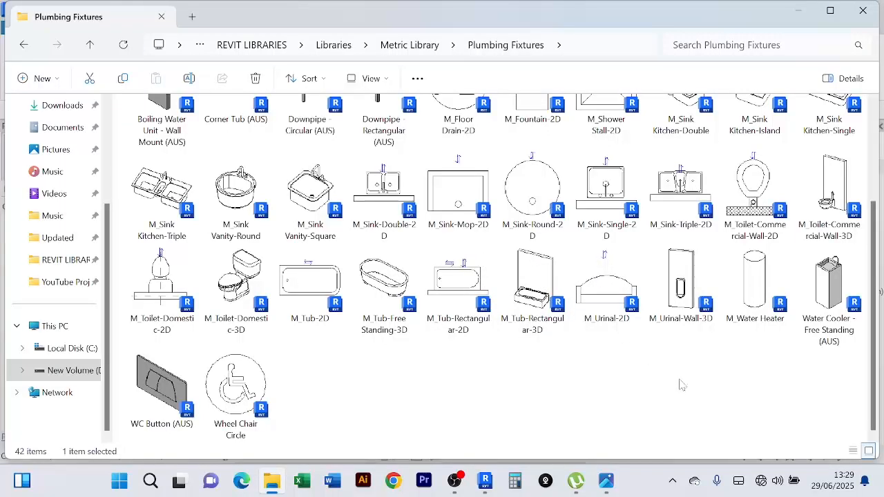
- Open the M_Sink-Single-2D family, upgrade it to Revit 2024 and load it into the 3 Bedroom House project
click(611, 206)
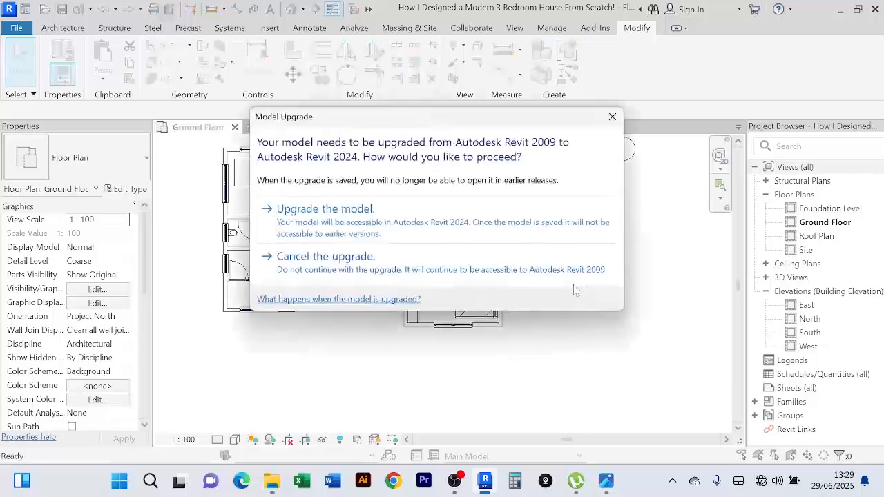
click(398, 222)
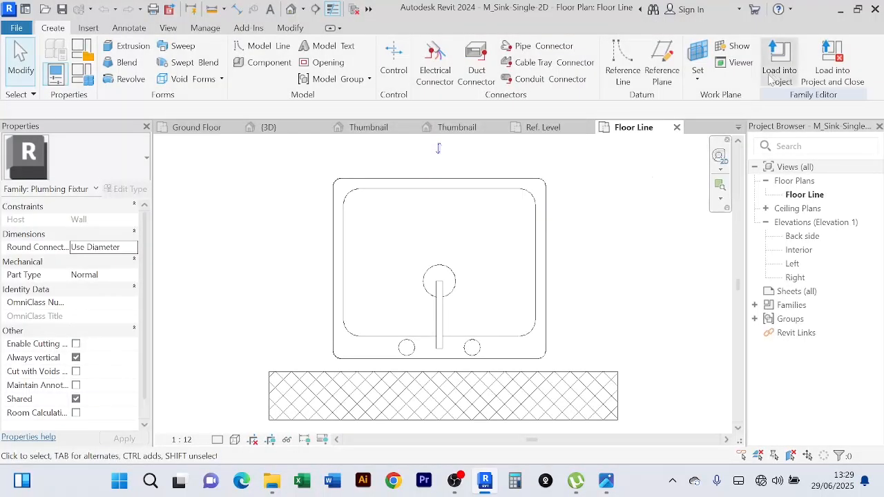
click(775, 75)
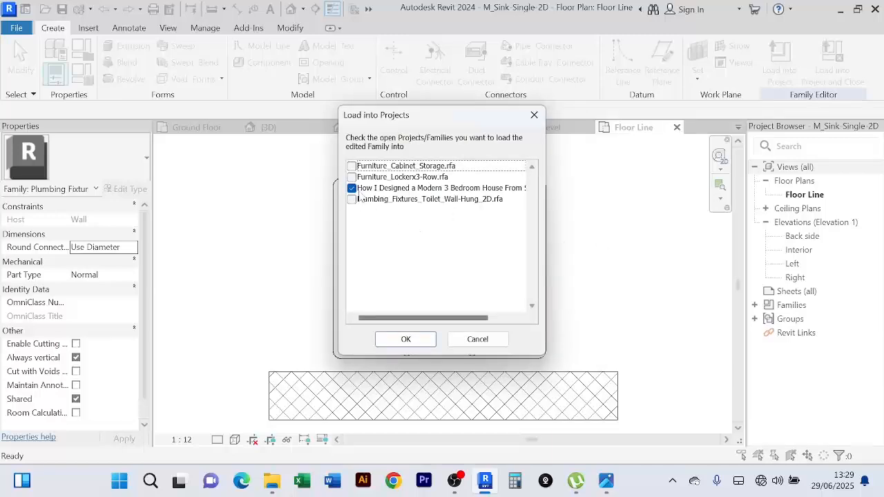
click(406, 340)
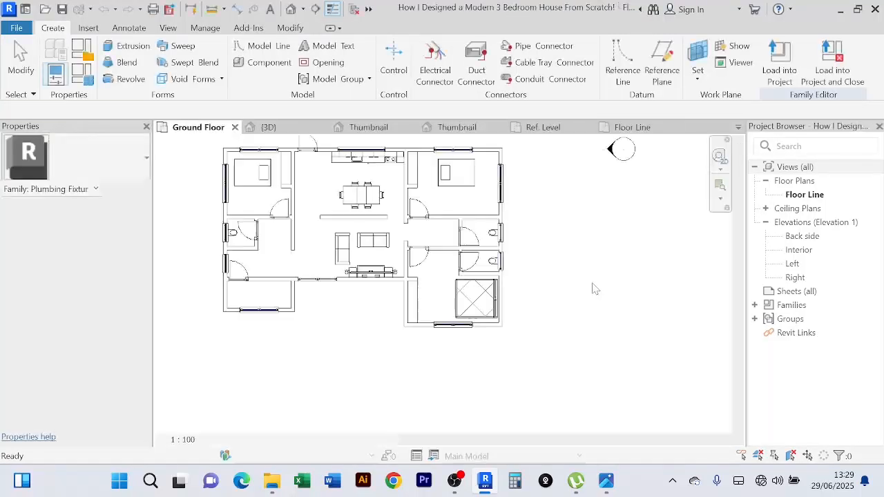
- Place a 660 x 560mm single sink against the upper wall of each of the three bathrooms and end the placement
scroll(509, 250, up, 4)
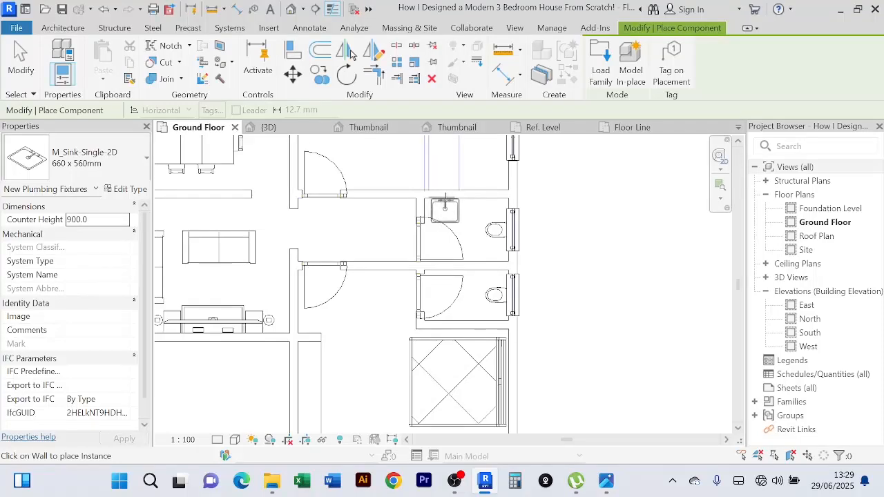
click(446, 202)
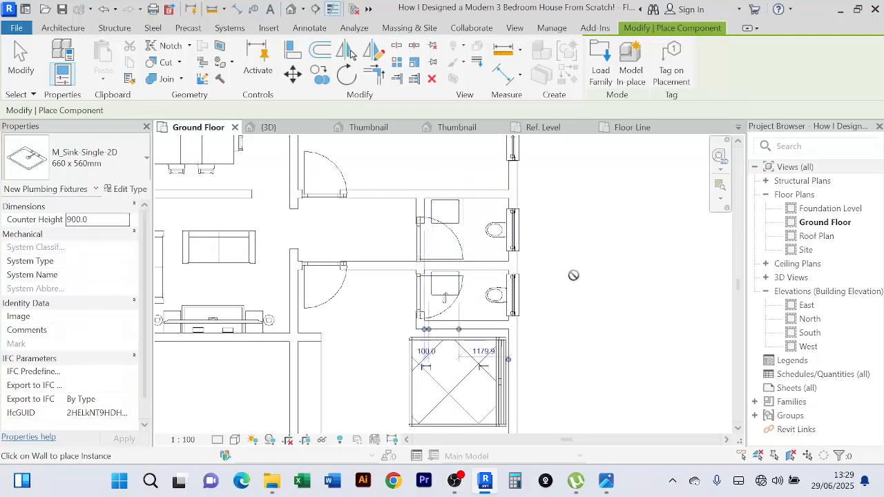
scroll(561, 280, down, 4)
scroll(291, 324, up, 4)
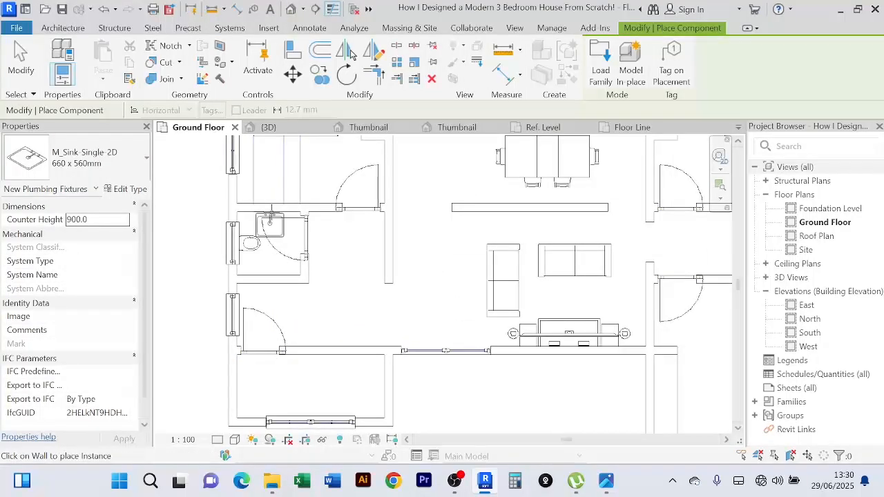
scroll(278, 224, down, 4)
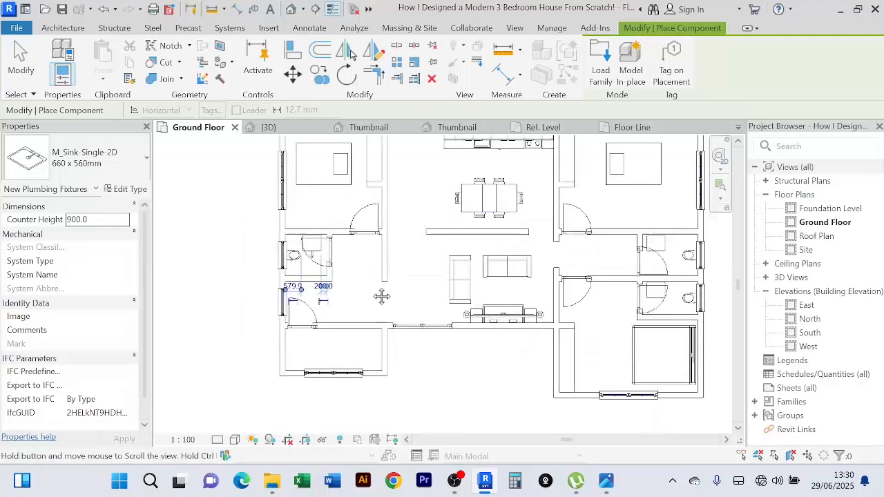
middle_drag(382, 296, 306, 365)
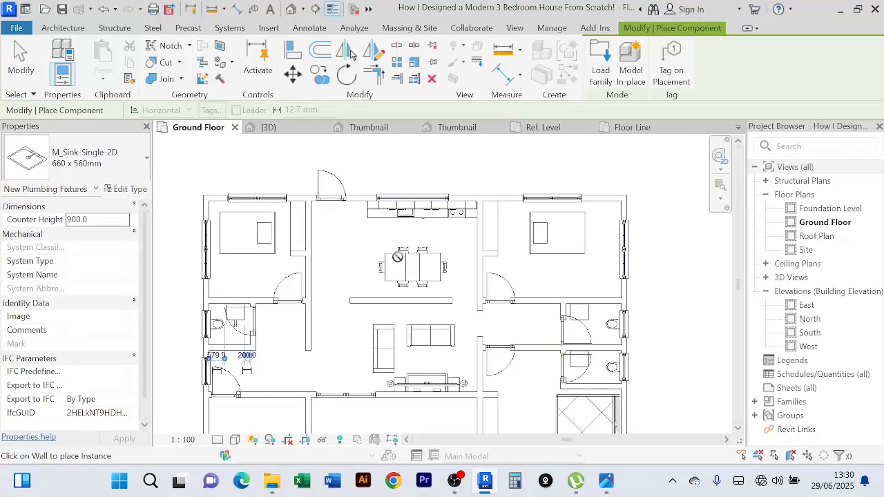
scroll(503, 282, up, 2)
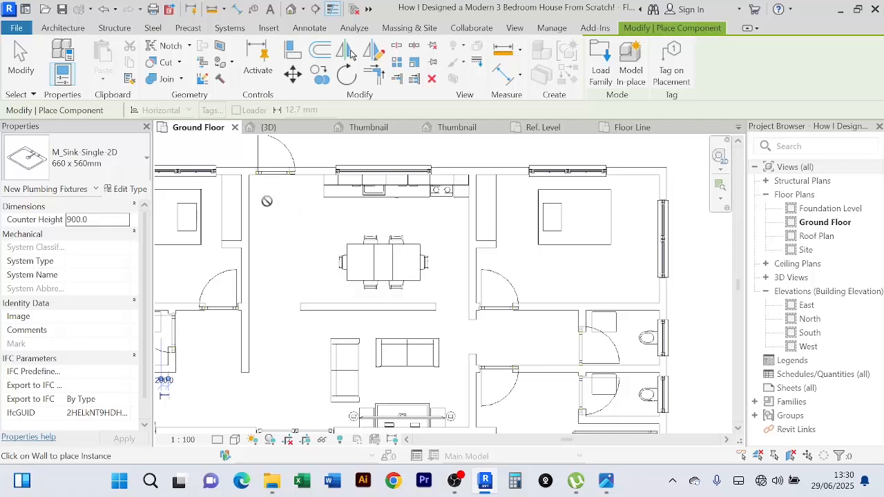
scroll(266, 201, down, 2)
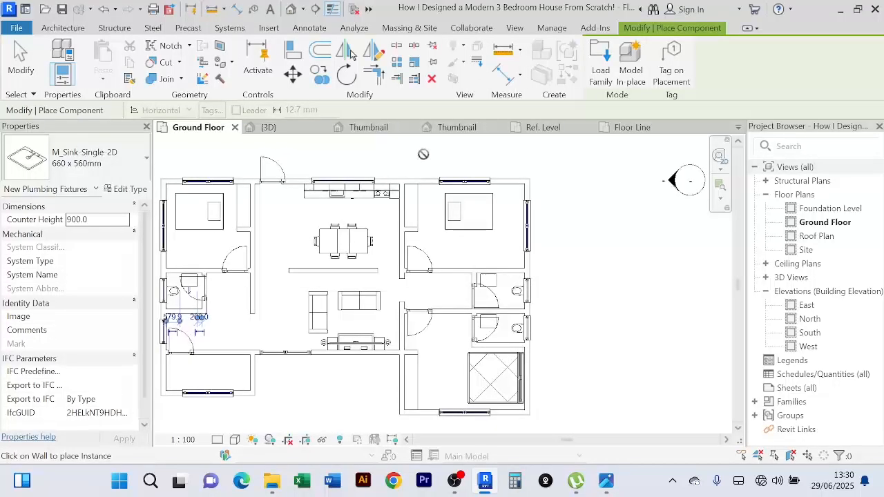
scroll(280, 214, up, 2)
scroll(429, 180, down, 1)
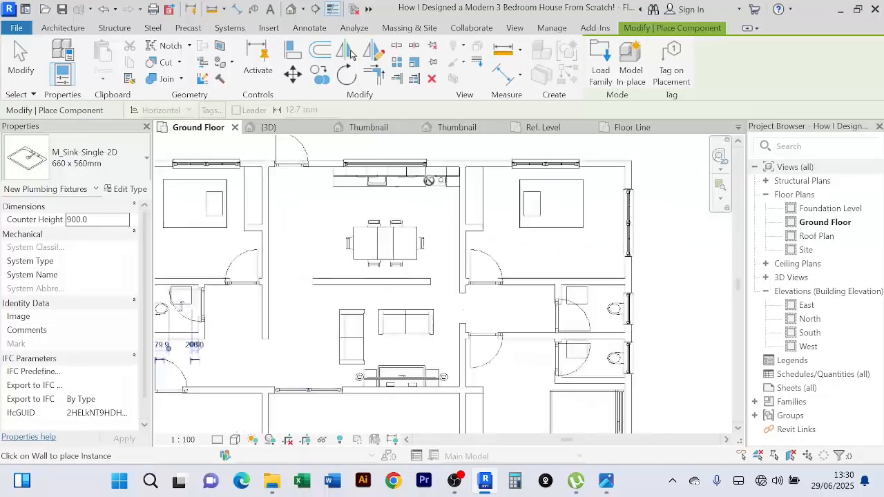
scroll(429, 180, down, 1)
middle_drag(427, 199, 379, 258)
right_click(386, 183)
click(407, 192)
right_click(397, 180)
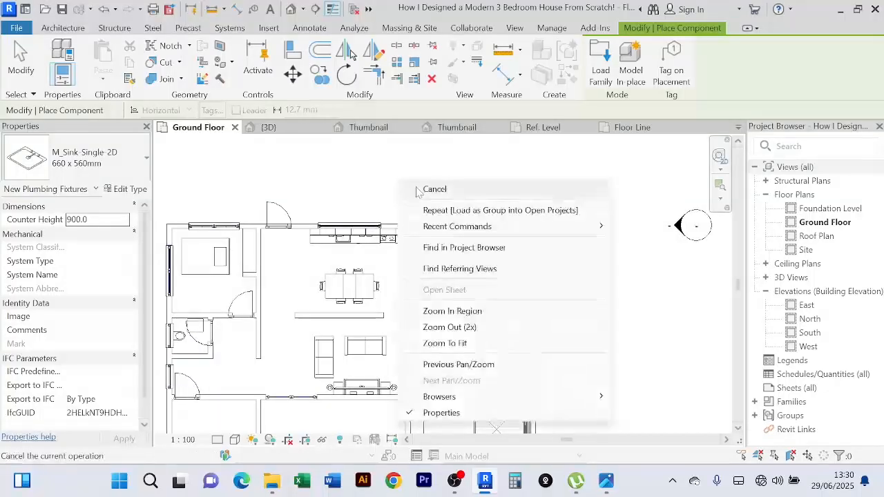
click(434, 189)
- Examine the kitchen counter along the window wall and check the west bathroom's door swing against the new sink
scroll(325, 255, up, 3)
scroll(302, 253, up, 2)
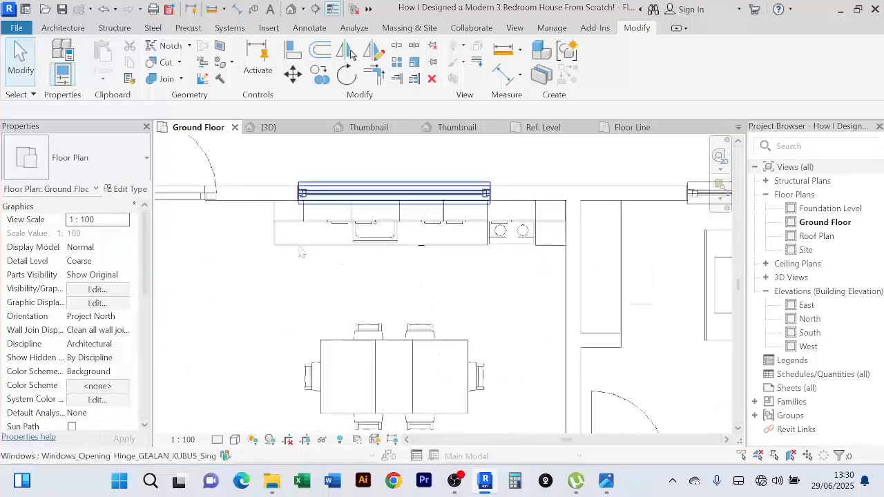
scroll(408, 214, down, 3)
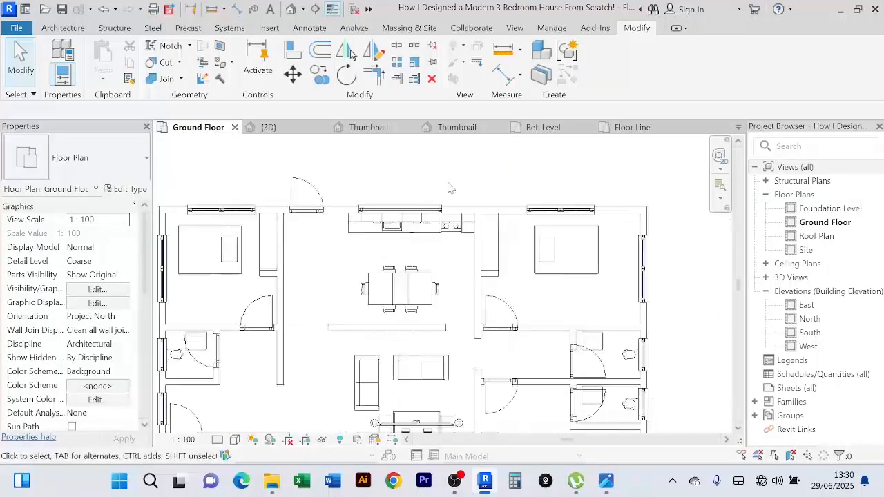
middle_drag(449, 186, 466, 179)
scroll(325, 259, down, 2)
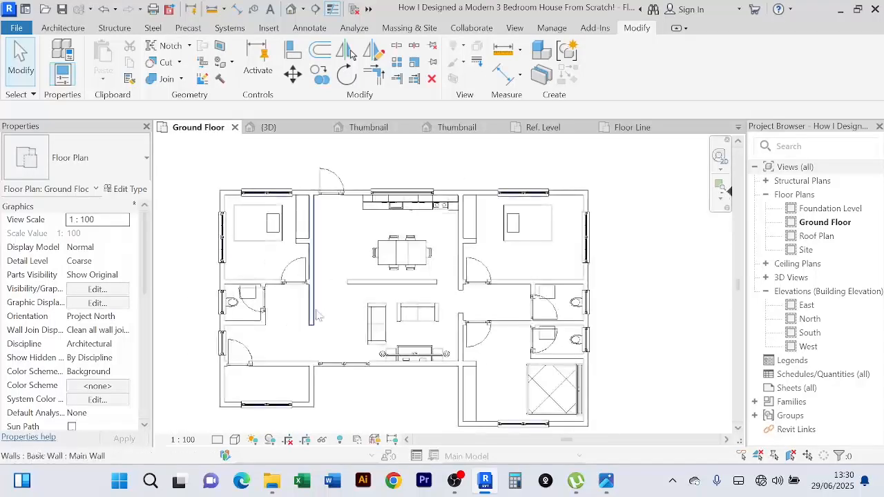
scroll(317, 316, up, 2)
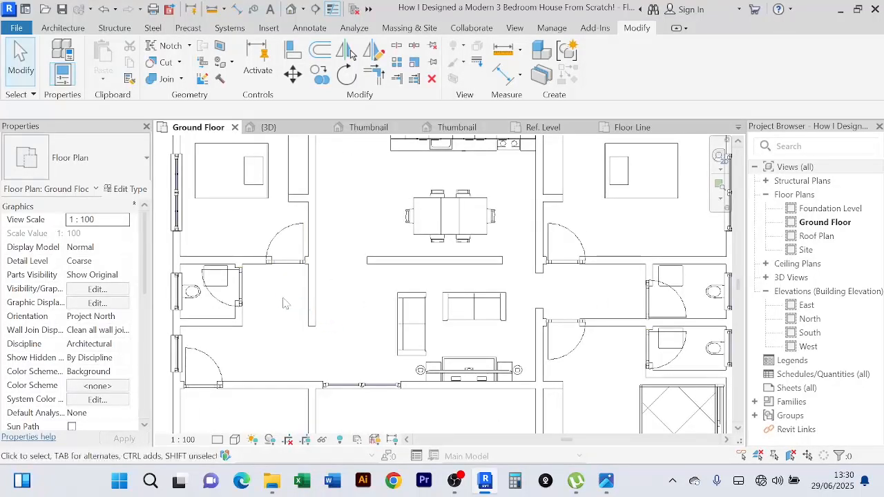
scroll(256, 292, up, 1)
middle_drag(256, 290, 275, 293)
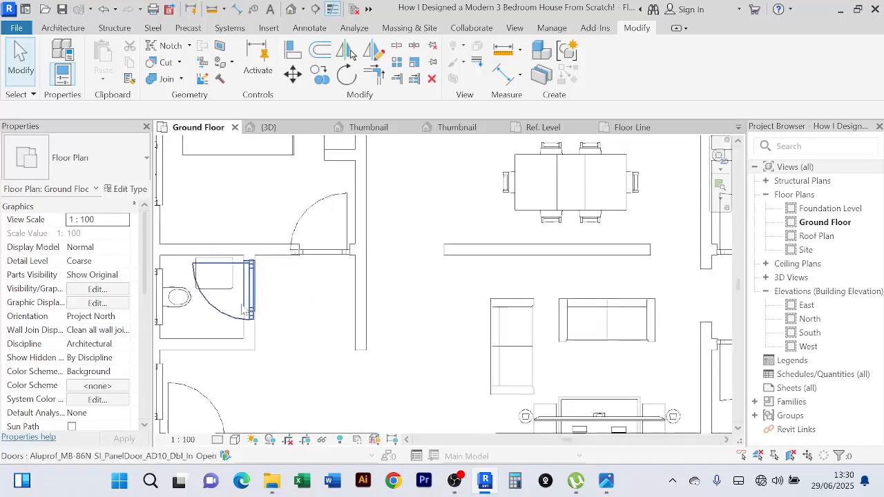
click(220, 319)
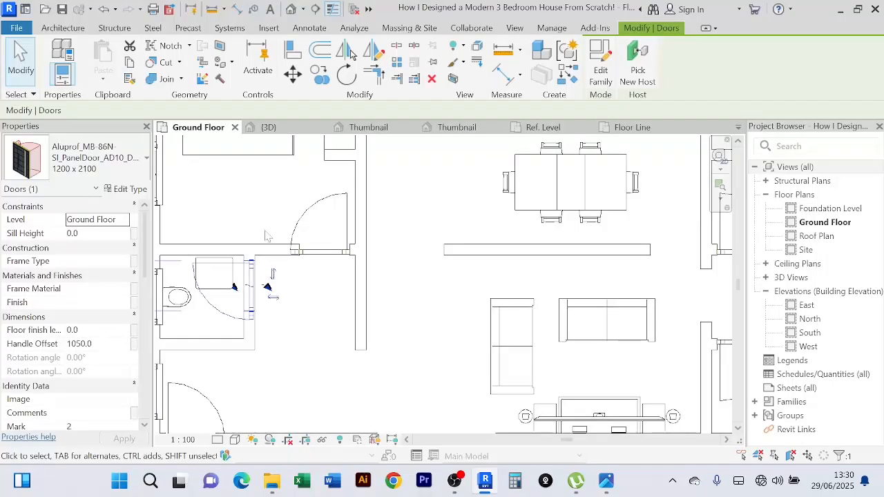
scroll(205, 245, up, 4)
scroll(246, 213, down, 4)
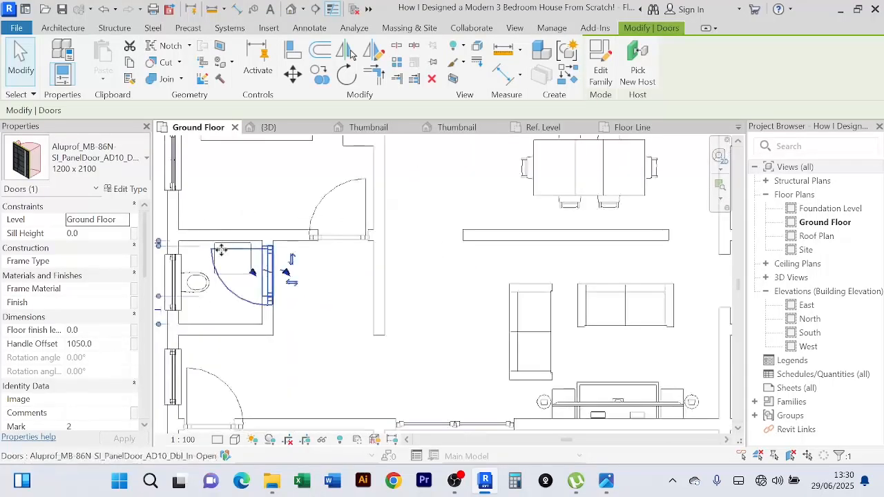
scroll(221, 250, up, 3)
scroll(277, 207, down, 3)
click(347, 292)
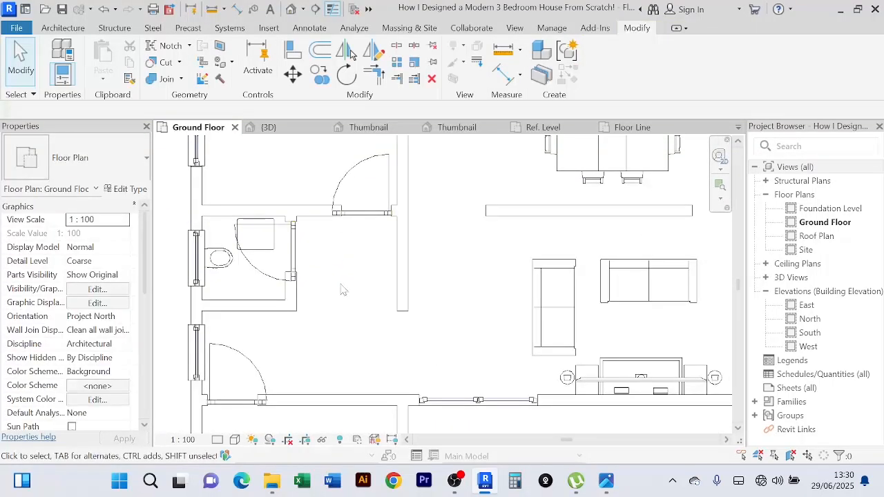
scroll(228, 245, up, 2)
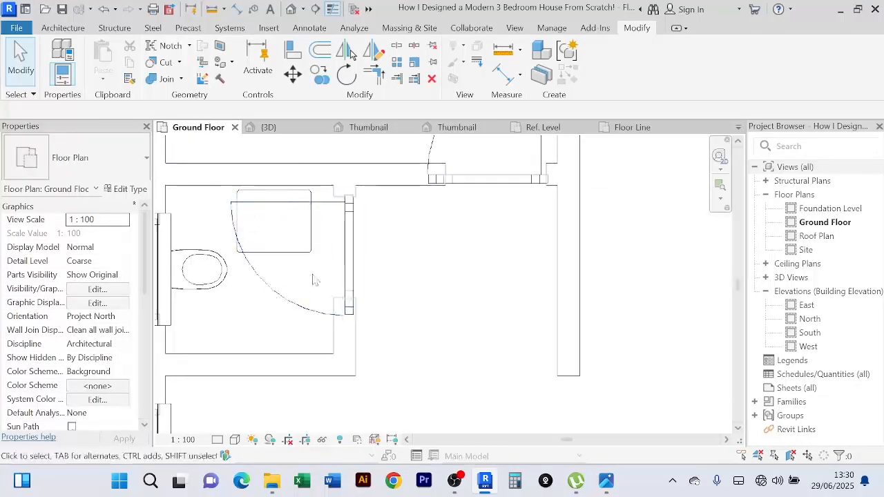
scroll(462, 232, down, 3)
middle_drag(460, 249, 364, 264)
scroll(446, 257, up, 4)
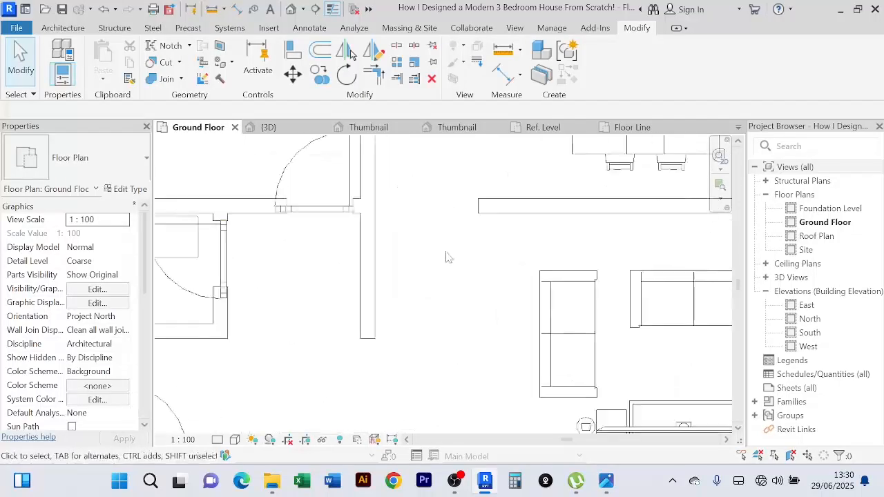
scroll(448, 257, down, 5)
middle_drag(454, 258, 429, 274)
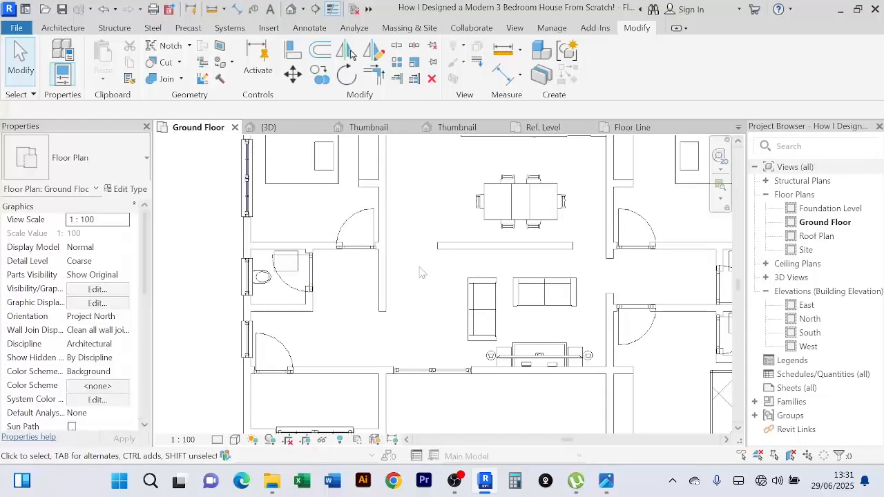
scroll(406, 323, down, 2)
middle_drag(407, 330, 342, 303)
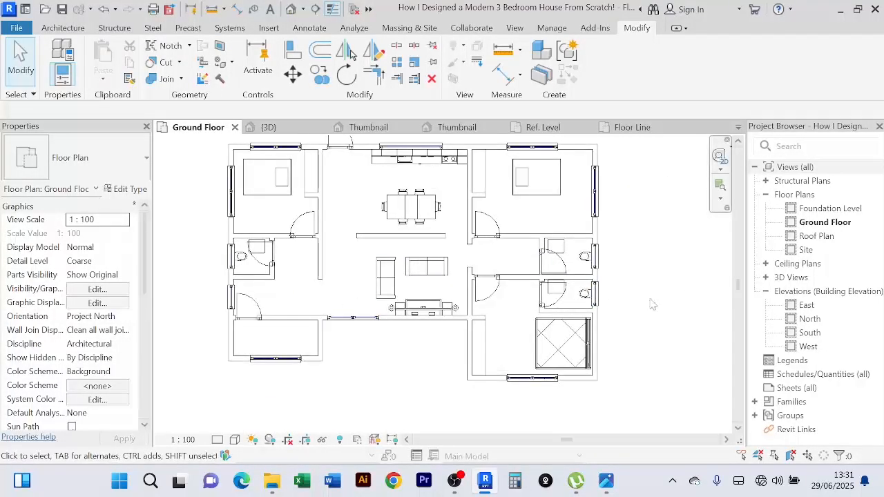
scroll(631, 304, up, 2)
middle_drag(631, 305, 605, 326)
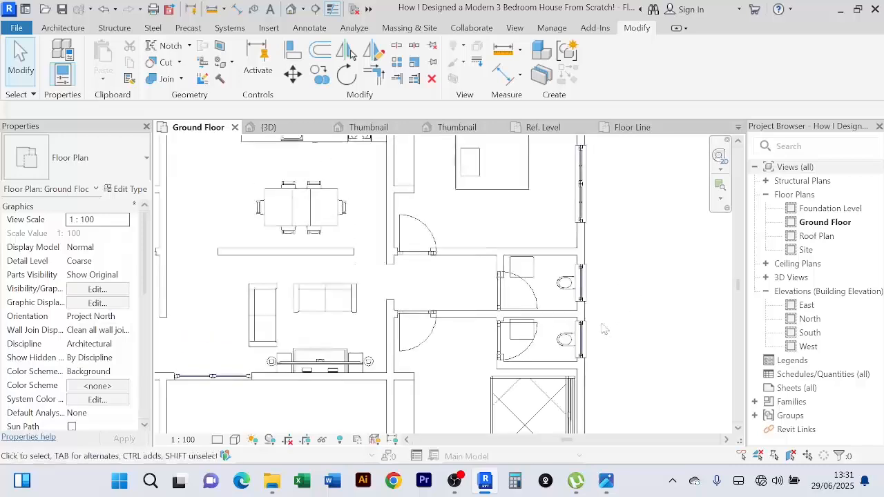
scroll(541, 339, up, 1)
middle_drag(639, 296, 591, 277)
scroll(621, 318, down, 3)
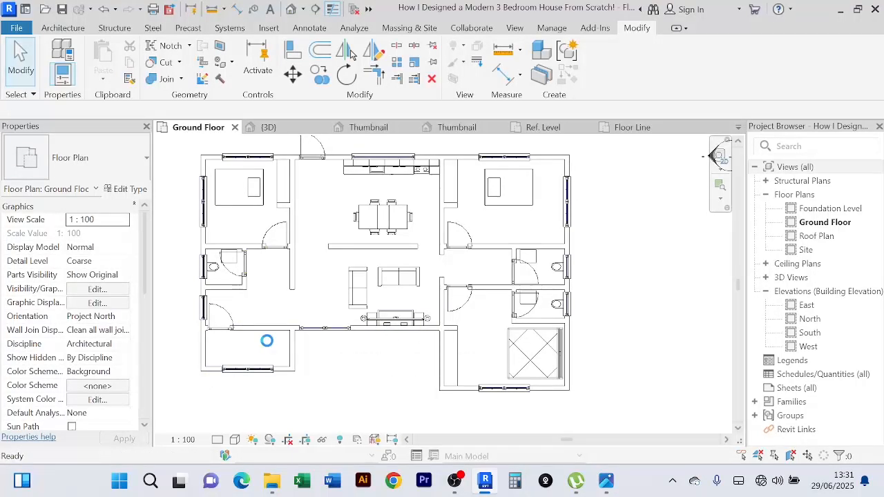
- Switch to File Explorer, return to the REVIT LIBRARIES folder, search it for "washing" and open the M_Washing Machine family
click(271, 481)
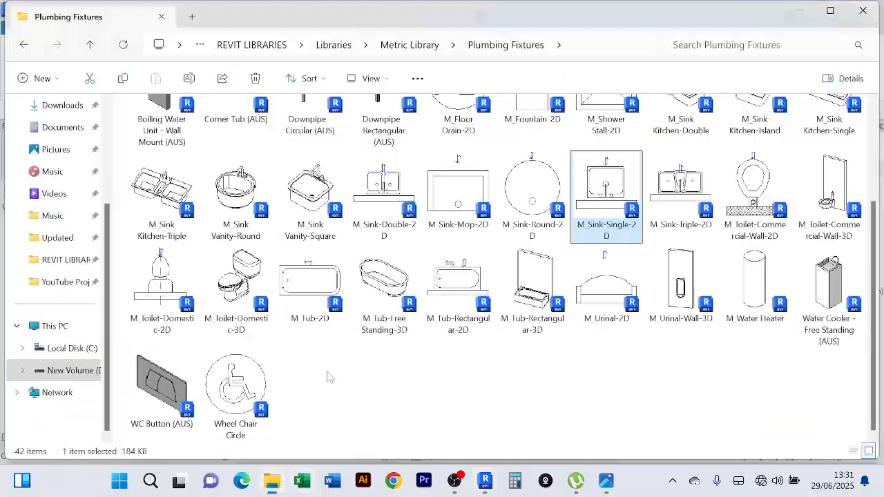
scroll(563, 158, up, 2)
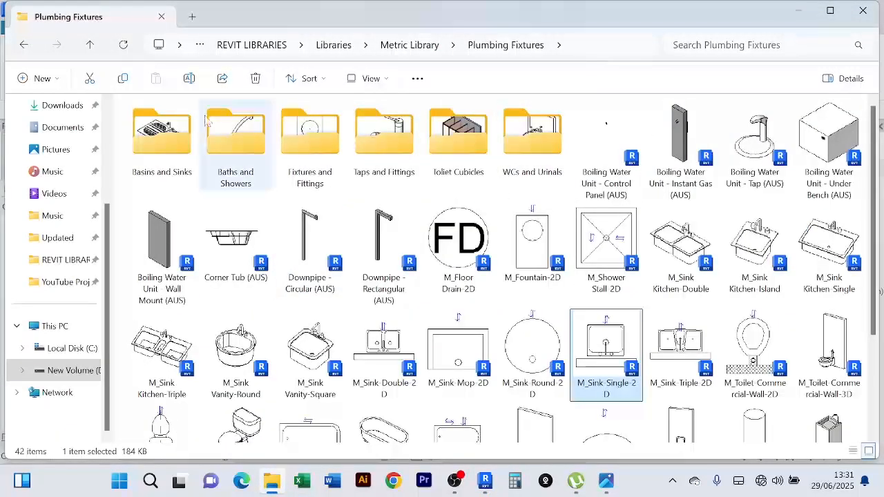
click(89, 45)
click(90, 45)
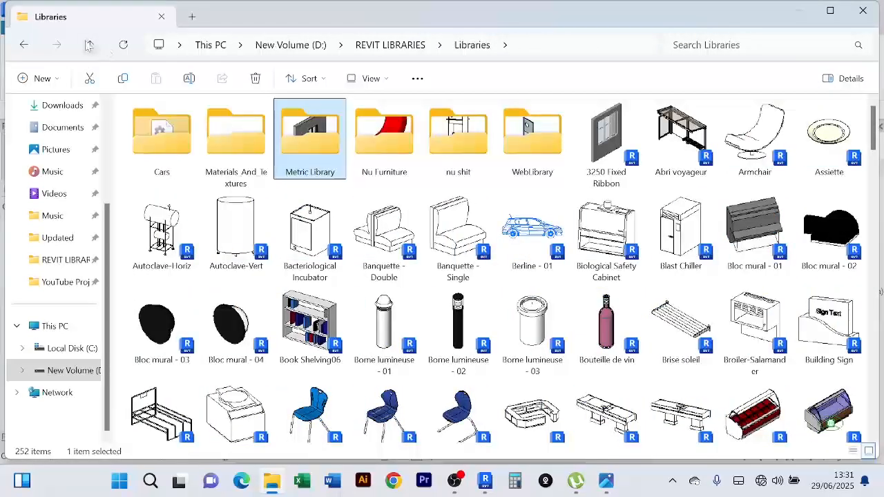
click(89, 45)
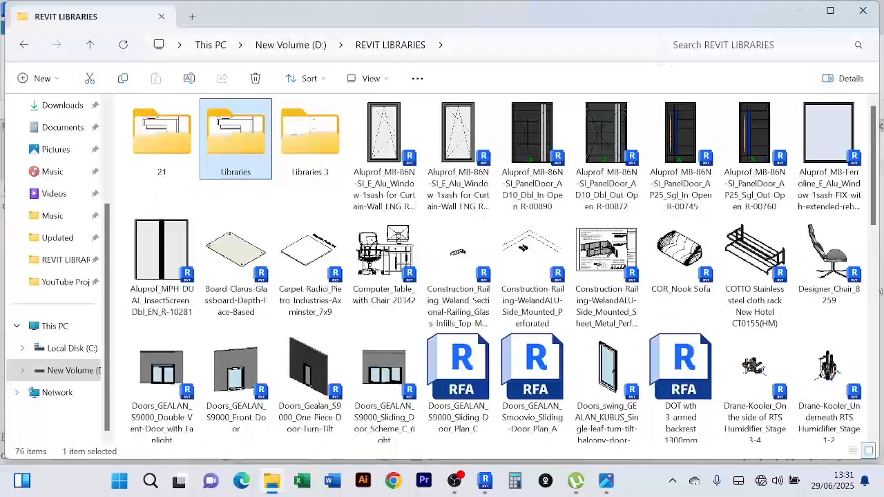
click(760, 45)
text(w)
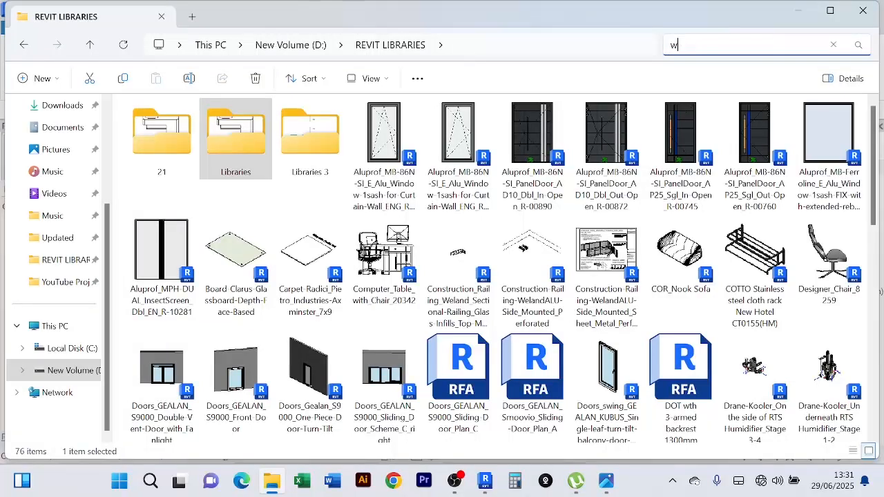
text(ashing)
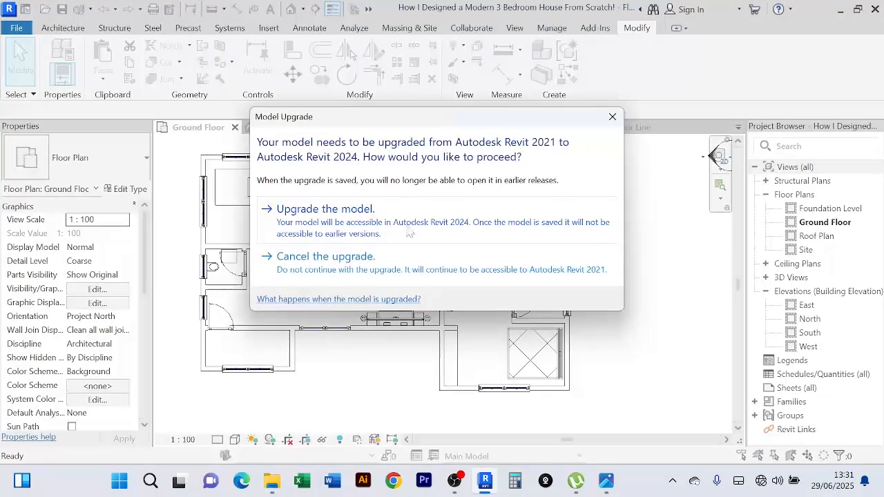
- Upgrade the M_Washing Machine family to Revit 2024 and load it into the 3 Bedroom House project
click(408, 227)
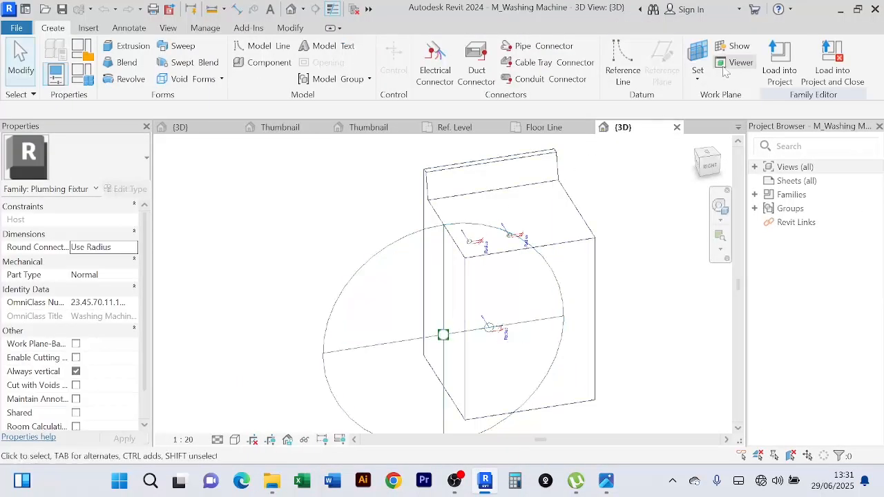
click(779, 63)
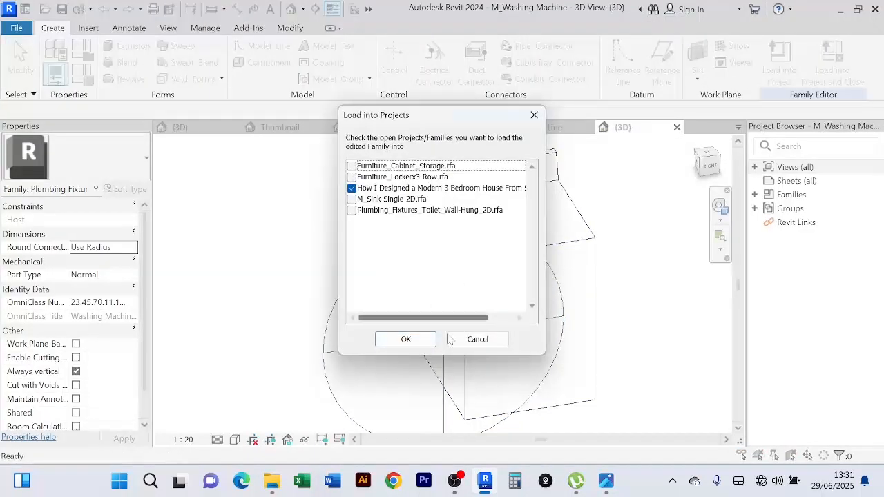
click(406, 339)
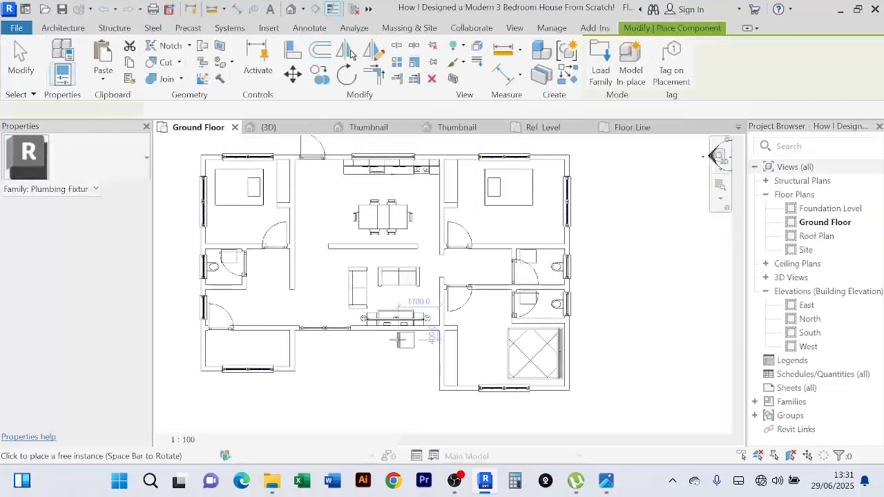
- Place a 660 x 660 mm washing machine near the east wall of the small southwest room and end the placement
scroll(269, 339, up, 4)
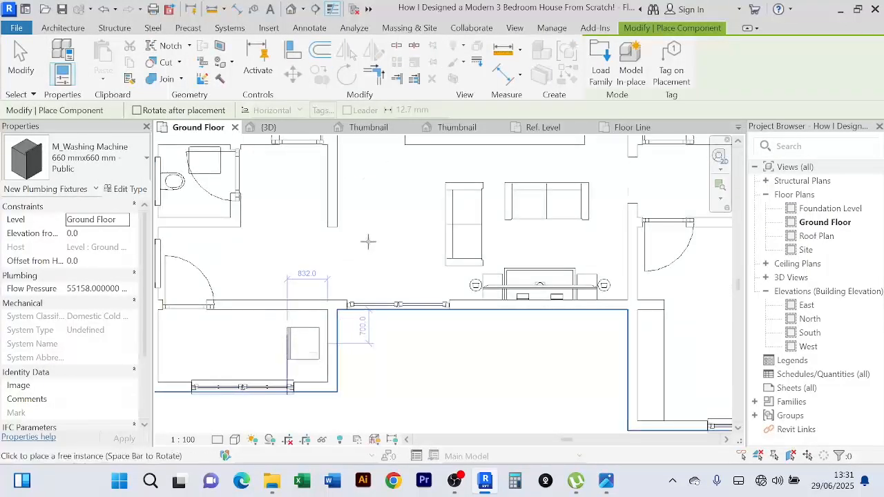
right_click(395, 202)
click(413, 214)
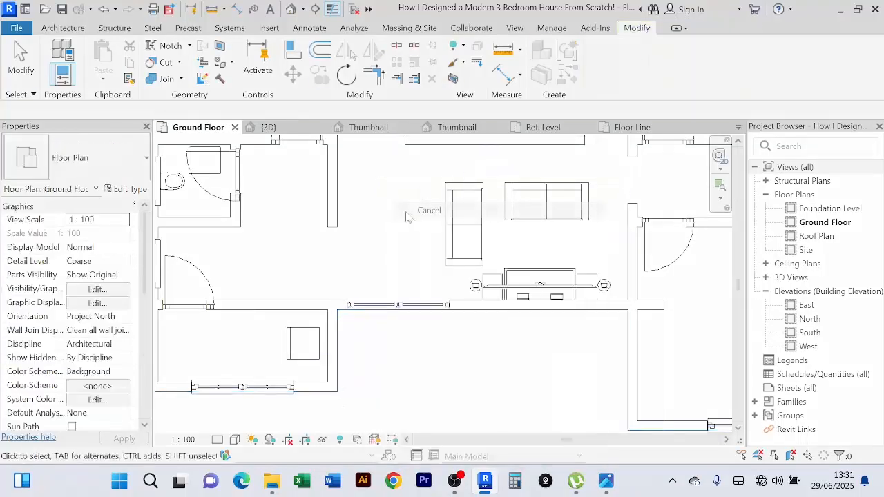
- Close the locker, cabinet, toilet, sink and washing machine family views, keeping the project's Ground Floor and 3D views open
click(404, 130)
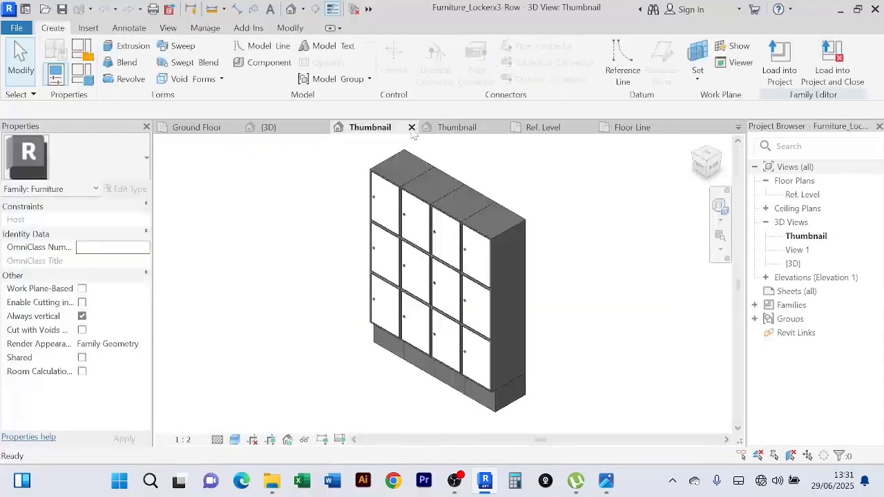
click(412, 127)
click(388, 128)
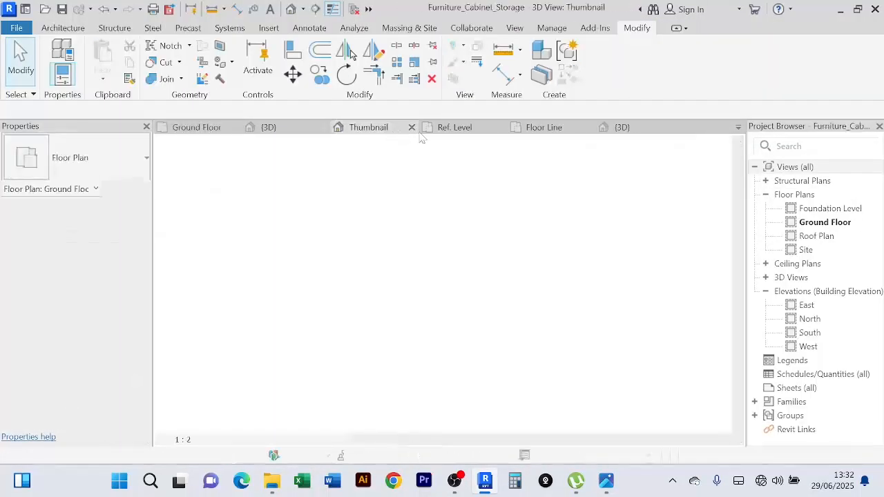
click(412, 127)
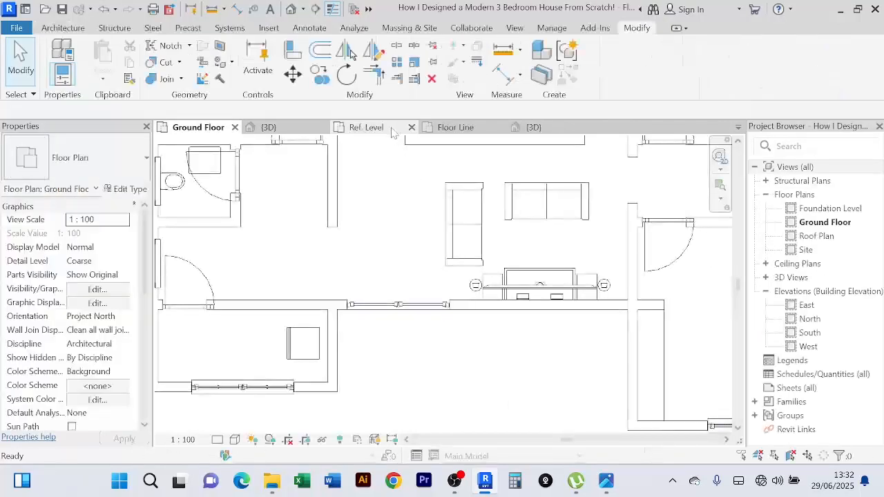
click(406, 129)
click(412, 128)
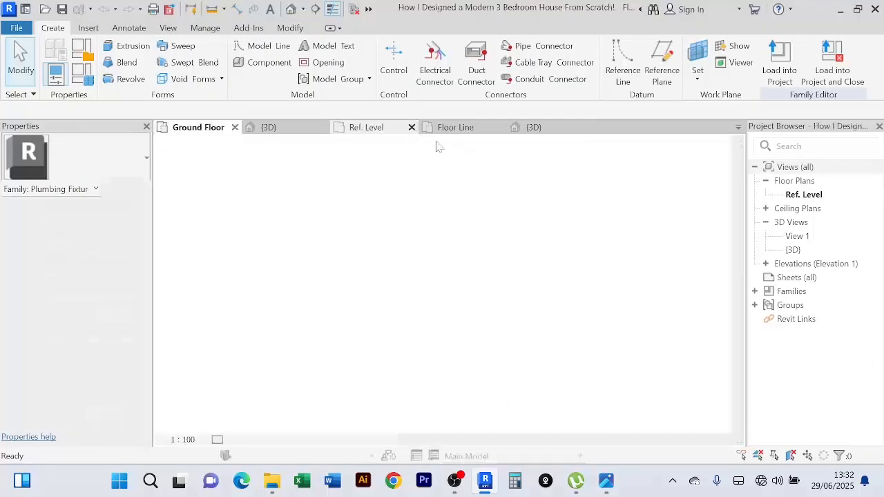
click(417, 134)
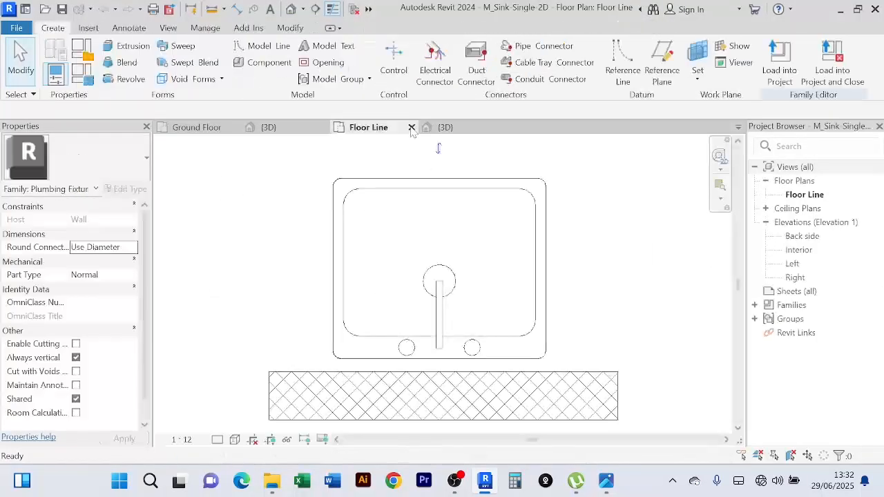
click(411, 127)
click(412, 127)
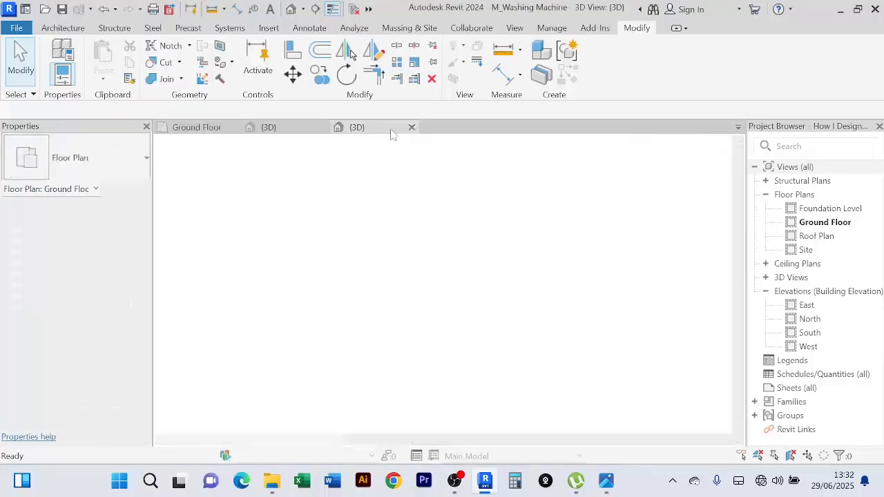
click(412, 127)
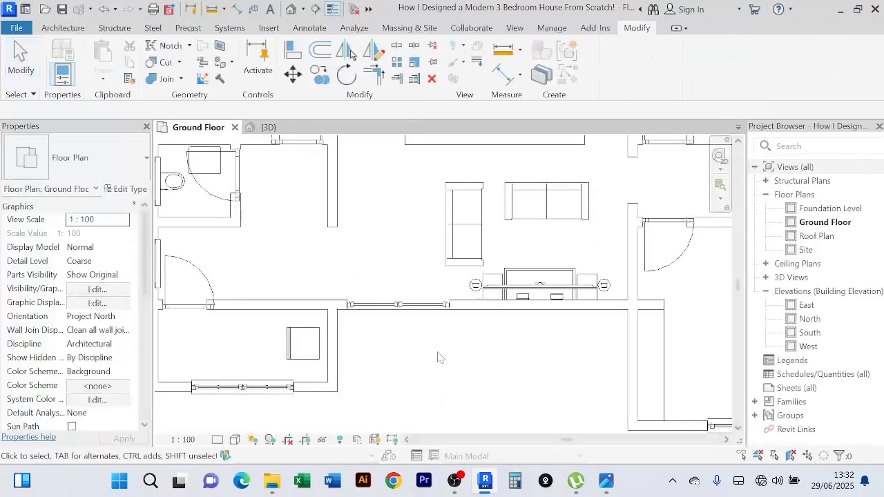
- Rotate the washing machine to back onto the southwest room's upper wall and nudge it towards the east corner
middle_drag(436, 357, 460, 300)
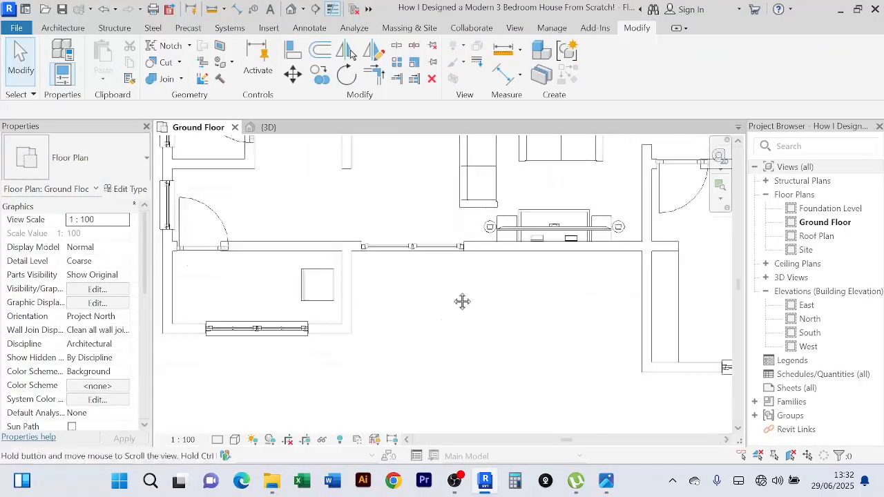
click(329, 274)
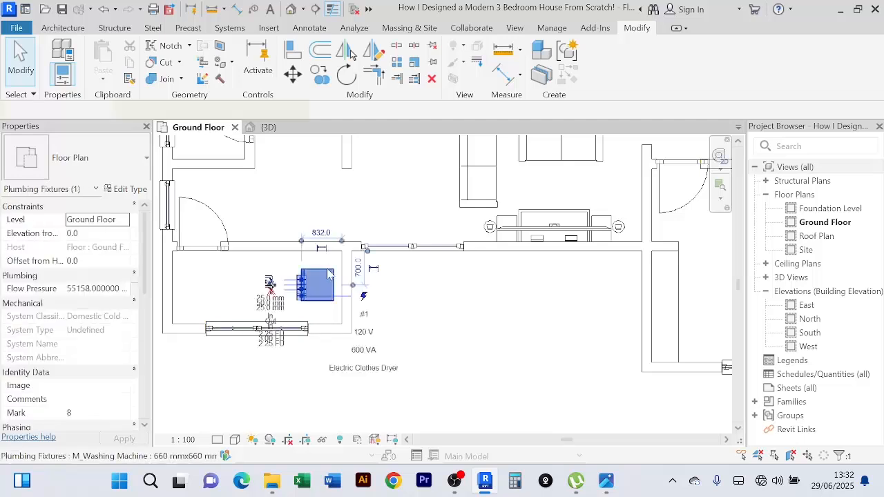
key(space)
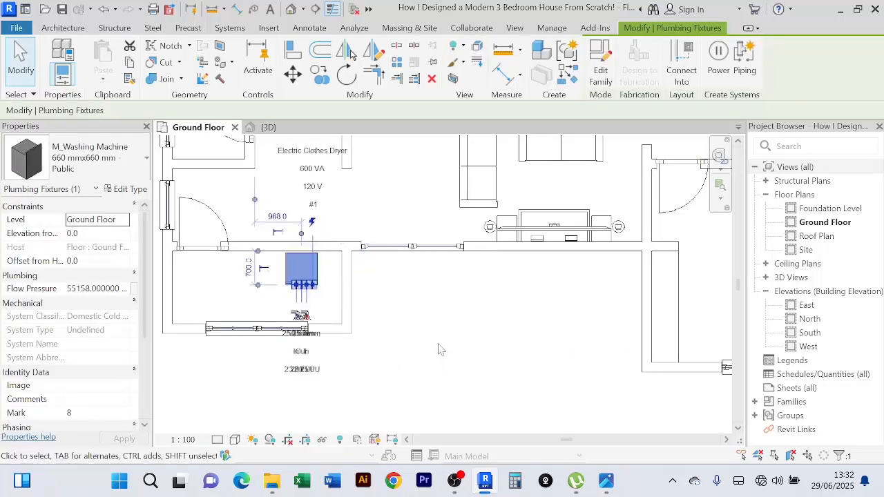
key(Right)
key(Right)
key(Right)
key(Right)
key(Right)
key(Right)
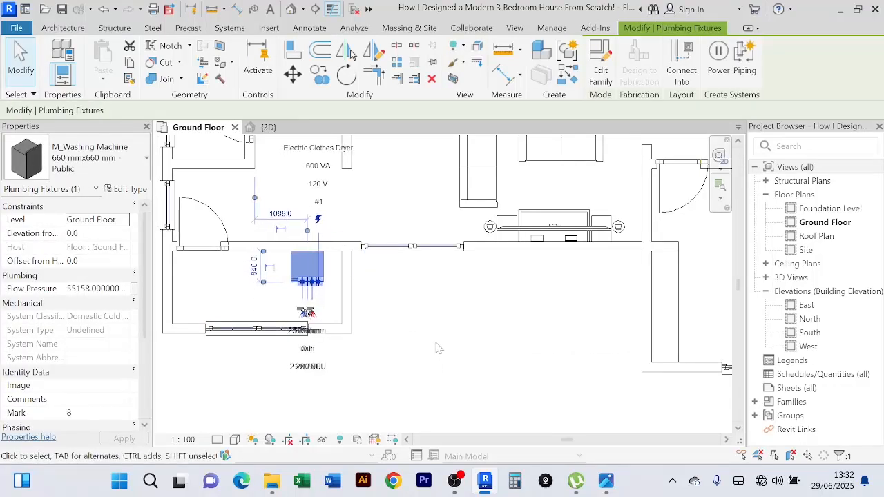
click(441, 335)
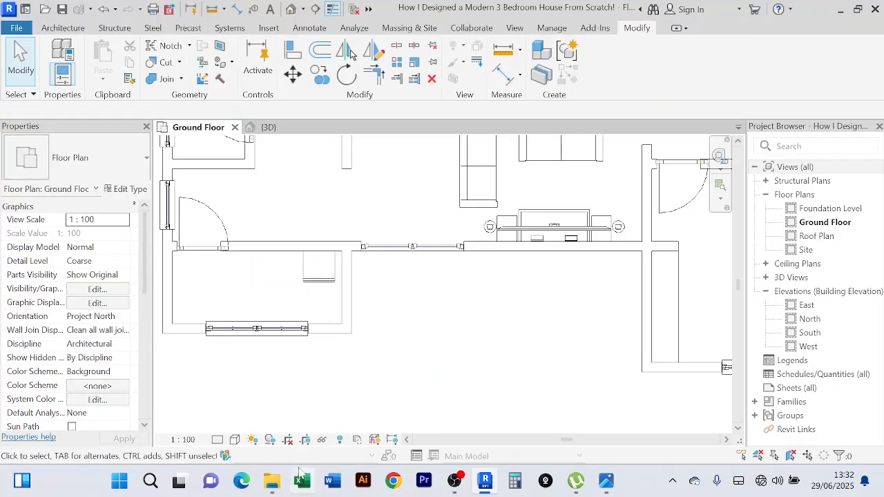
- Switch to File Explorer, search the REVIT LIBRARIES folder for "dry" and open the file location of M_Stacked Washer and Dryer
click(272, 481)
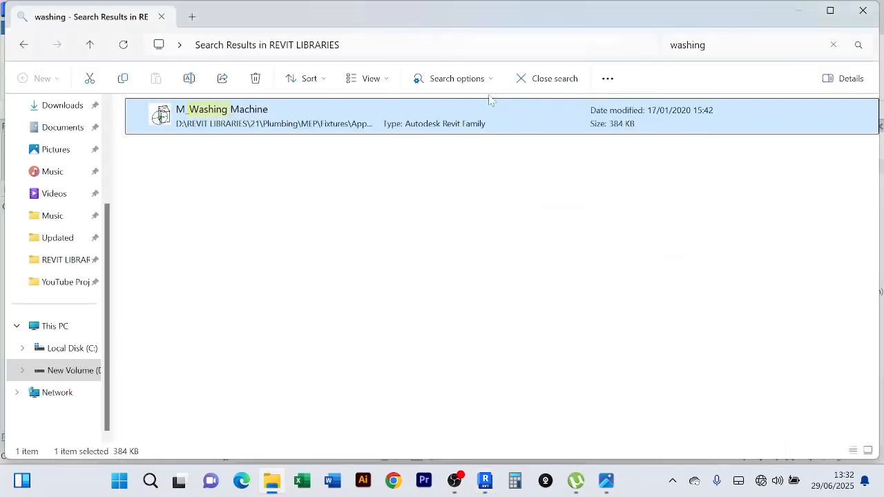
click(90, 46)
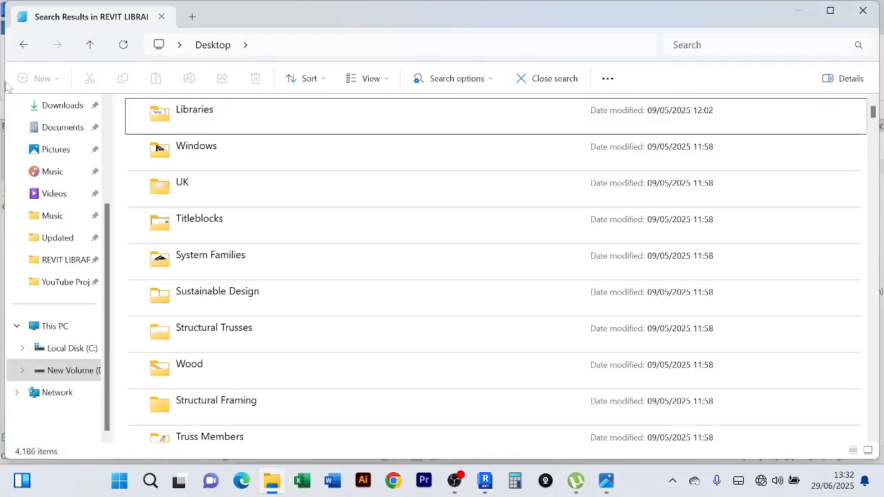
click(90, 44)
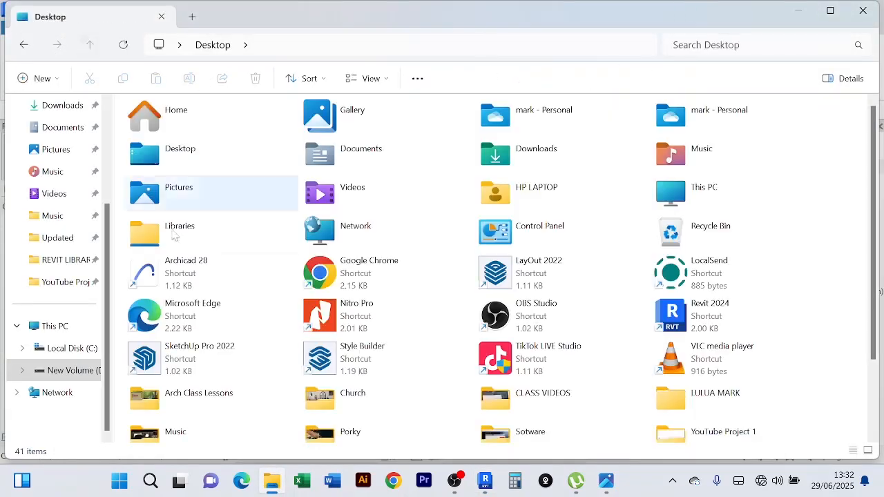
click(69, 370)
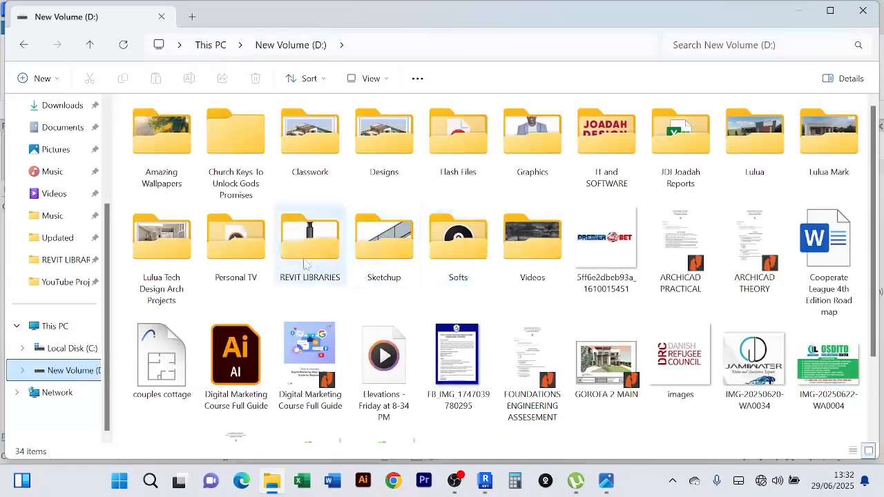
double_click(309, 249)
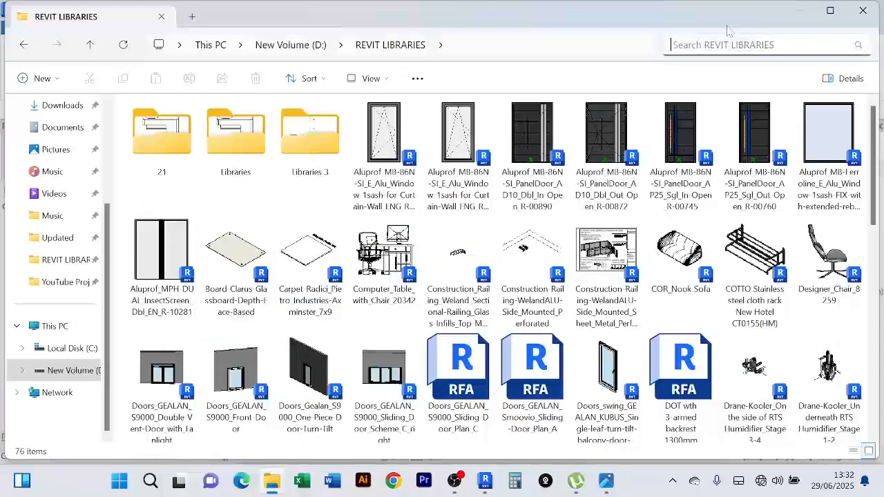
text(dry)
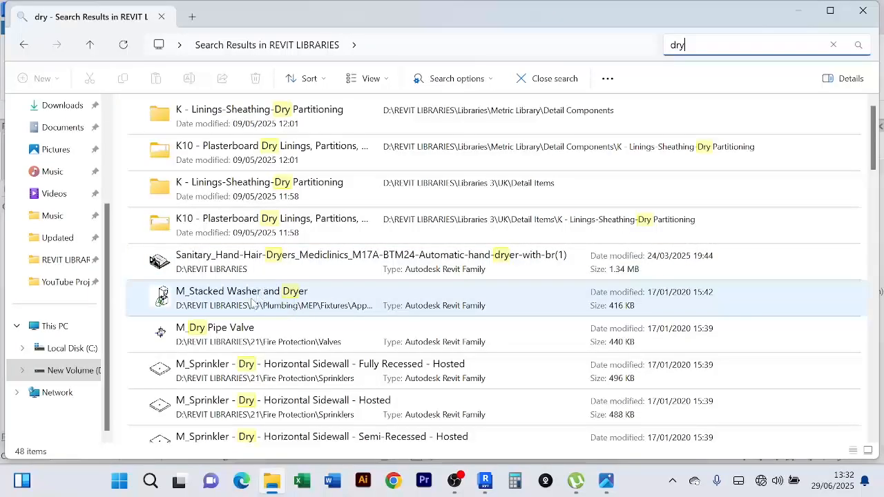
scroll(252, 302, down, 5)
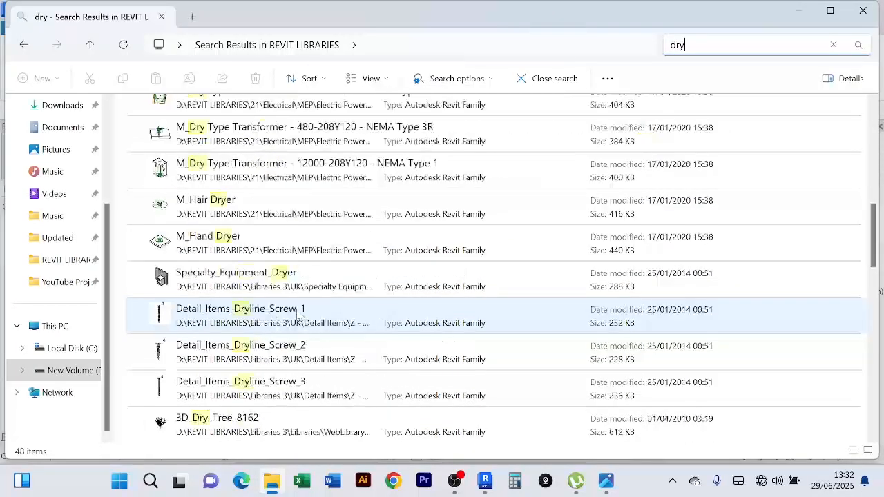
scroll(298, 316, up, 6)
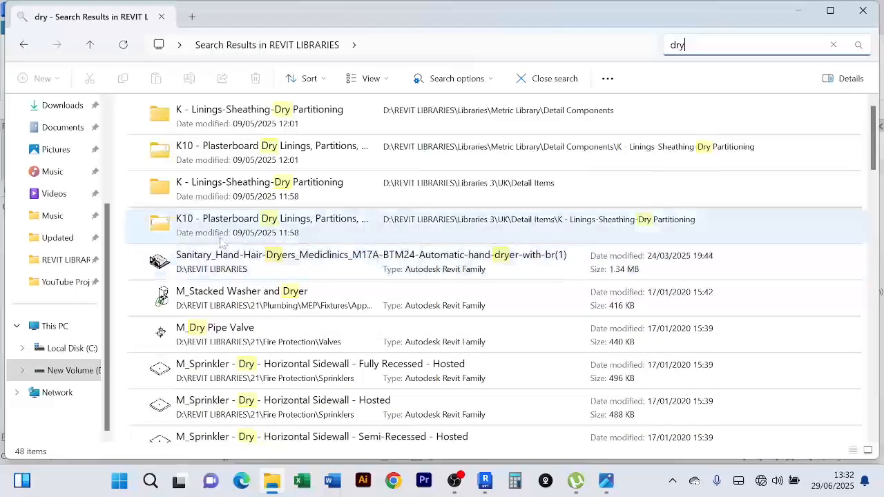
right_click(243, 304)
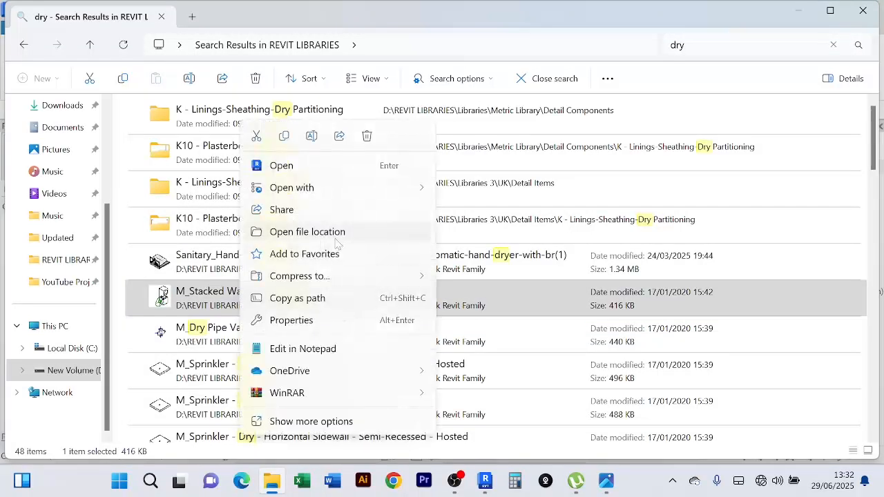
click(308, 233)
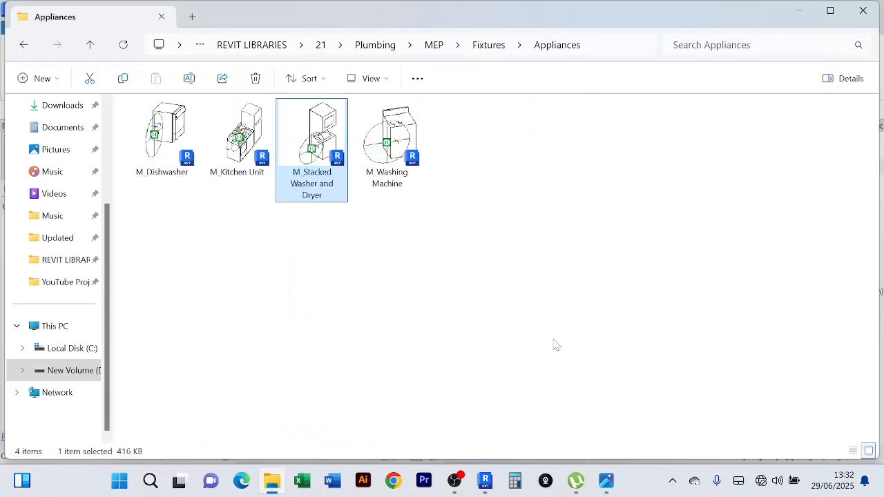
- Open the M_Stacked Washer and Dryer family from the Appliances folder, upgrade it and load it into the house project
click(170, 175)
click(236, 175)
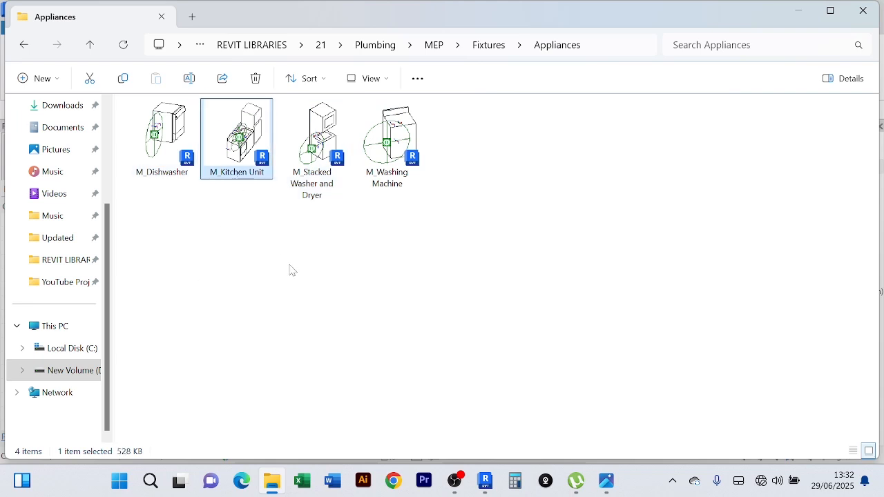
click(311, 193)
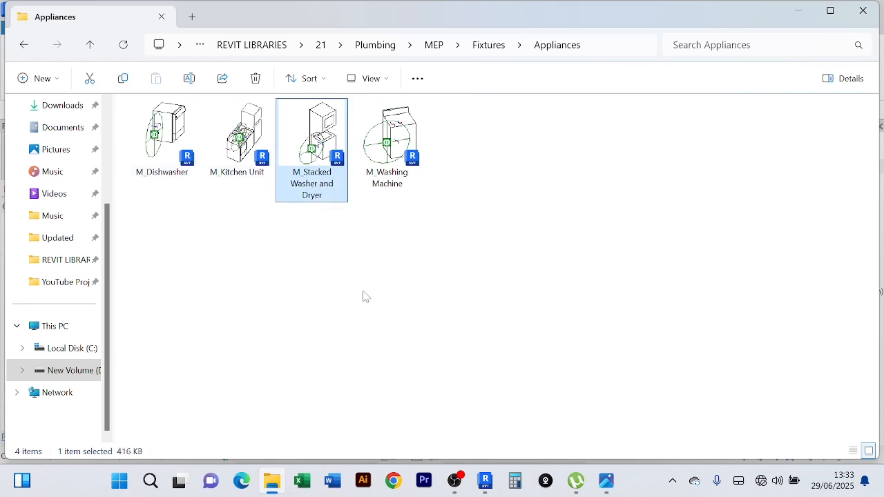
double_click(327, 170)
click(415, 266)
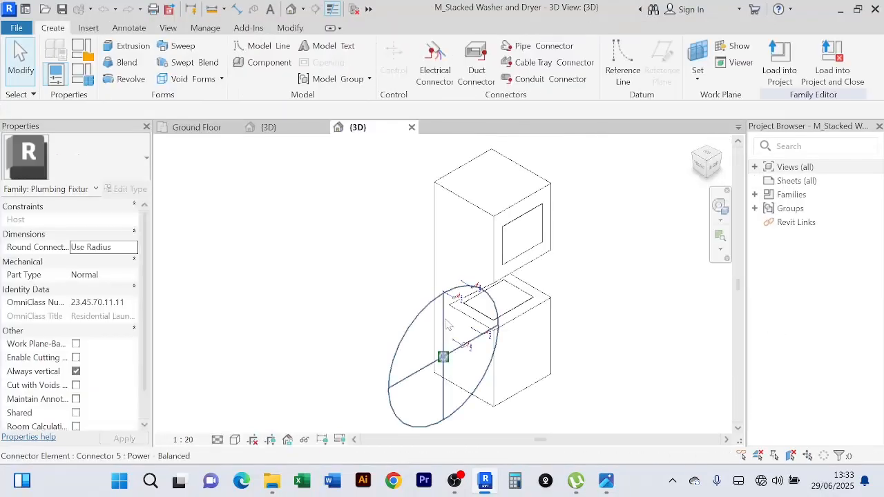
click(779, 64)
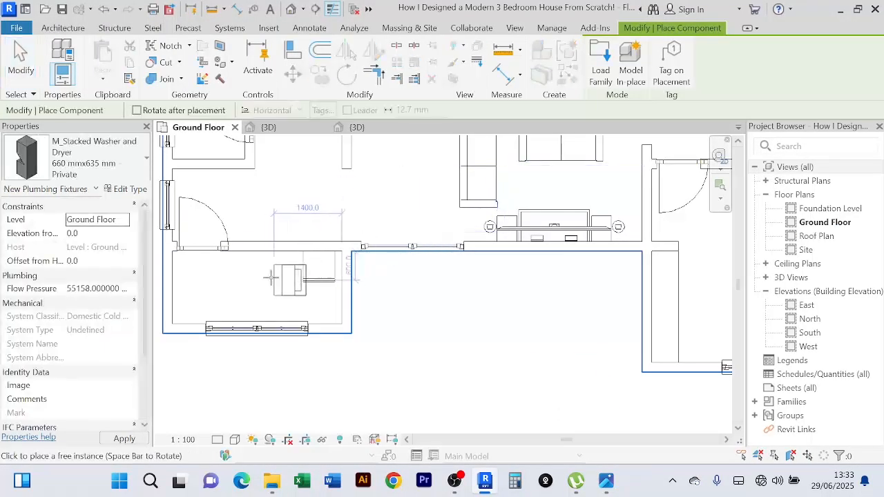
- Place a rotated 660 x 635 mm stacked washer and dryer against the upper wall beside the washing machine and end the placement
key(space)
key(space)
key(space)
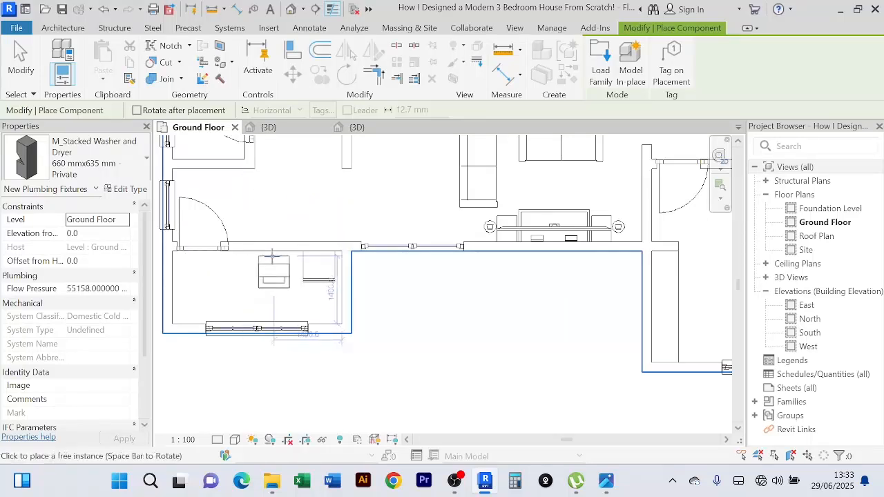
right_click(359, 204)
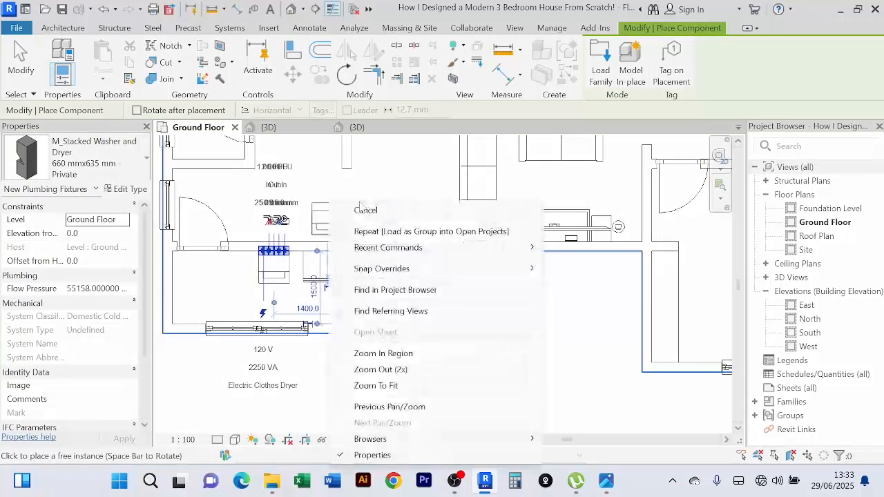
click(364, 210)
right_click(383, 192)
click(402, 200)
scroll(405, 298, down, 2)
middle_drag(418, 311, 375, 364)
scroll(402, 353, down, 1)
scroll(364, 355, up, 1)
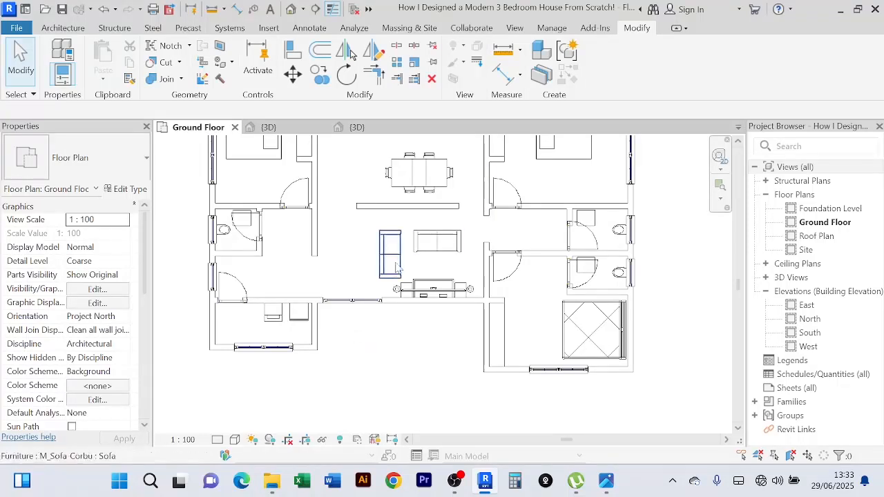
scroll(391, 238, down, 1)
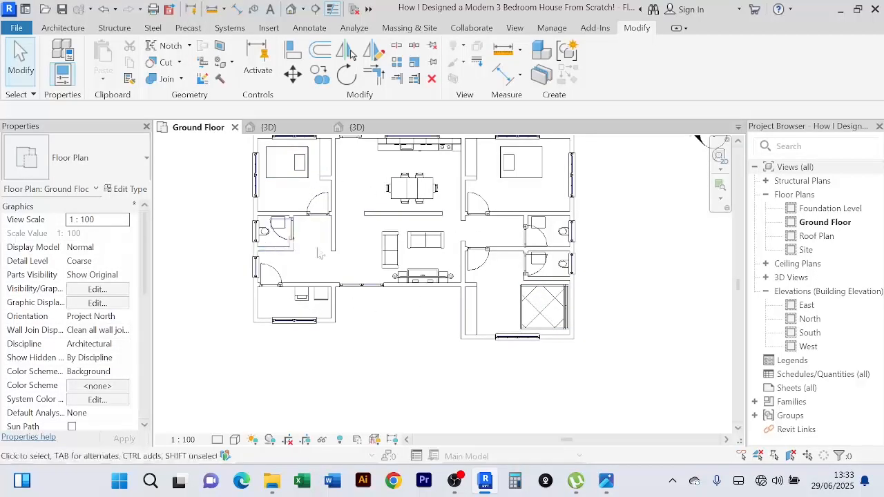
- Close the duplicate 3D view tab and open the remaining 3D view of the house
scroll(311, 255, up, 3)
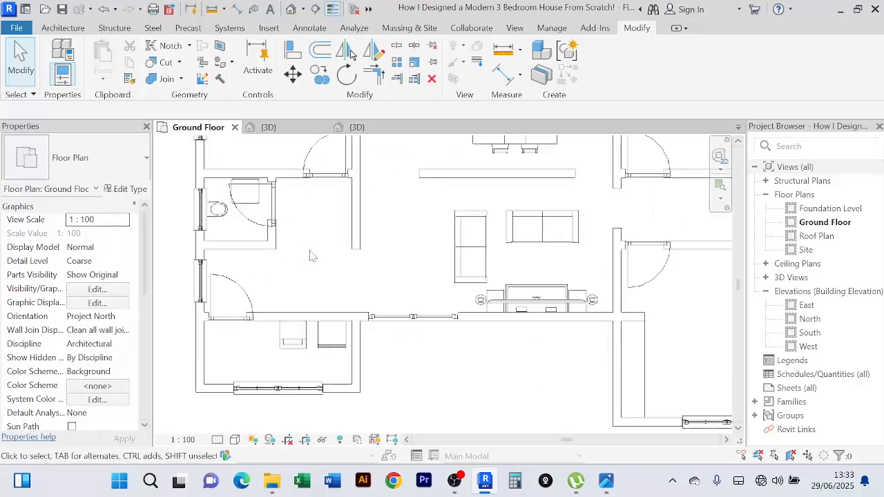
scroll(407, 358, down, 5)
middle_drag(404, 357, 385, 365)
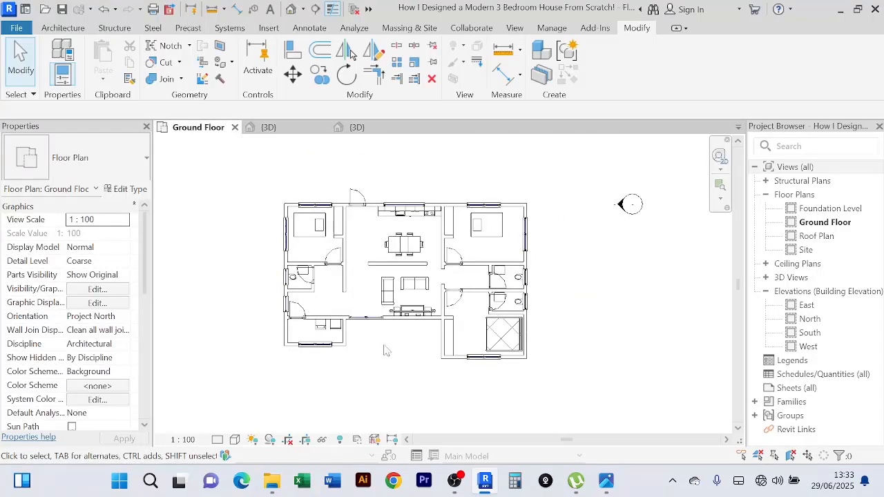
click(356, 127)
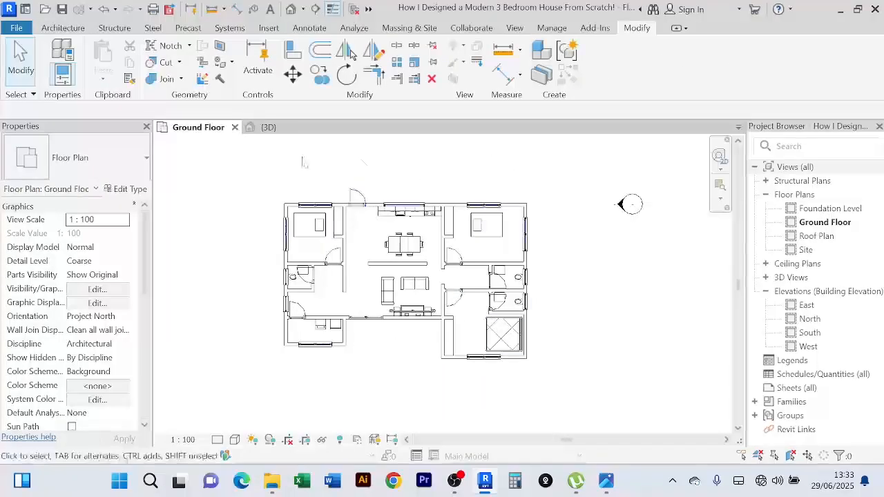
click(268, 127)
- Examine the furnished rooms and exterior of the house in 3D against the reference facade image, and return to Revit
scroll(479, 283, down, 5)
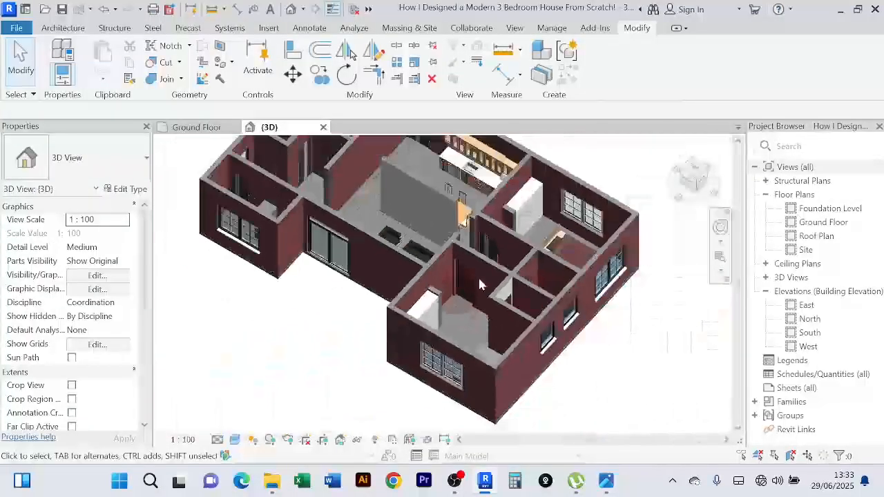
shift+middle_drag(480, 283, 445, 346)
scroll(276, 273, up, 3)
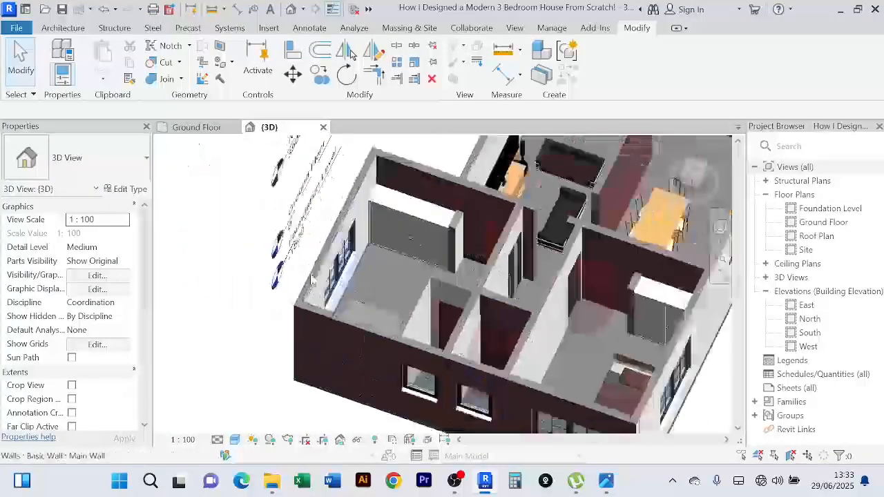
scroll(339, 270, up, 2)
scroll(375, 261, down, 3)
shift+middle_drag(375, 260, 452, 231)
scroll(452, 231, down, 3)
middle_drag(386, 274, 480, 247)
scroll(383, 263, up, 3)
scroll(383, 265, down, 3)
shift+middle_drag(383, 265, 244, 284)
scroll(361, 233, up, 3)
scroll(361, 233, down, 3)
shift+middle_drag(361, 233, 487, 261)
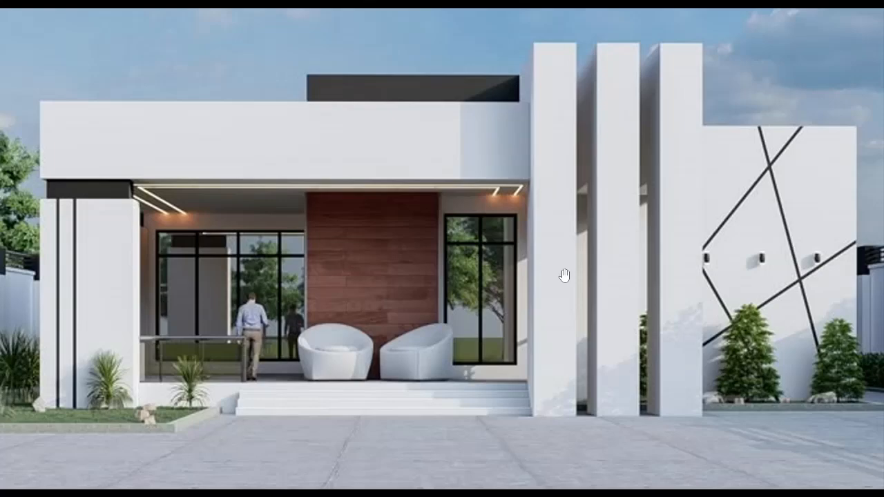
key(alt+Tab)
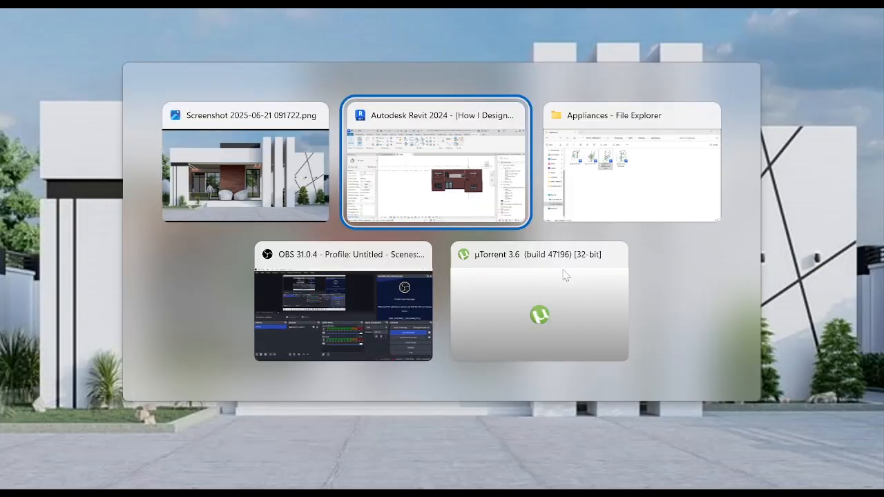